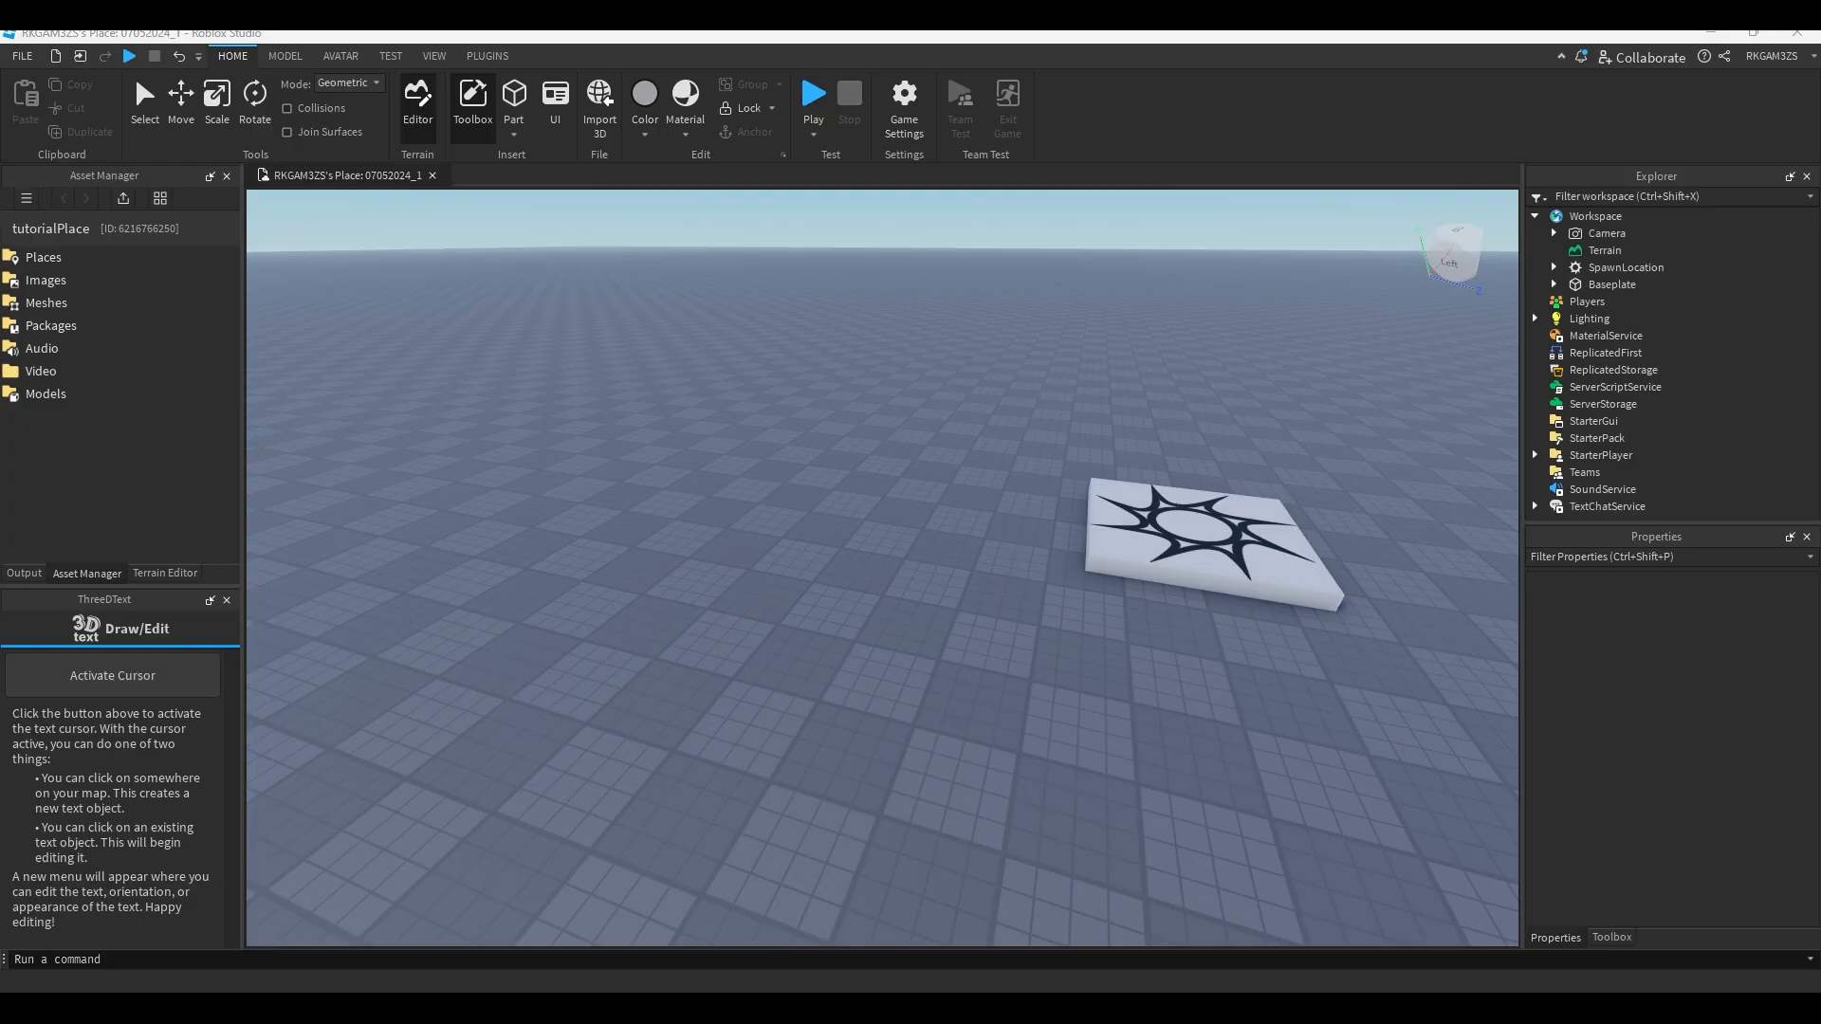
Generate a masculine R6 Block Avatar rig in the workspace with the Rig Builder.
right_drag(884, 578, 884, 577)
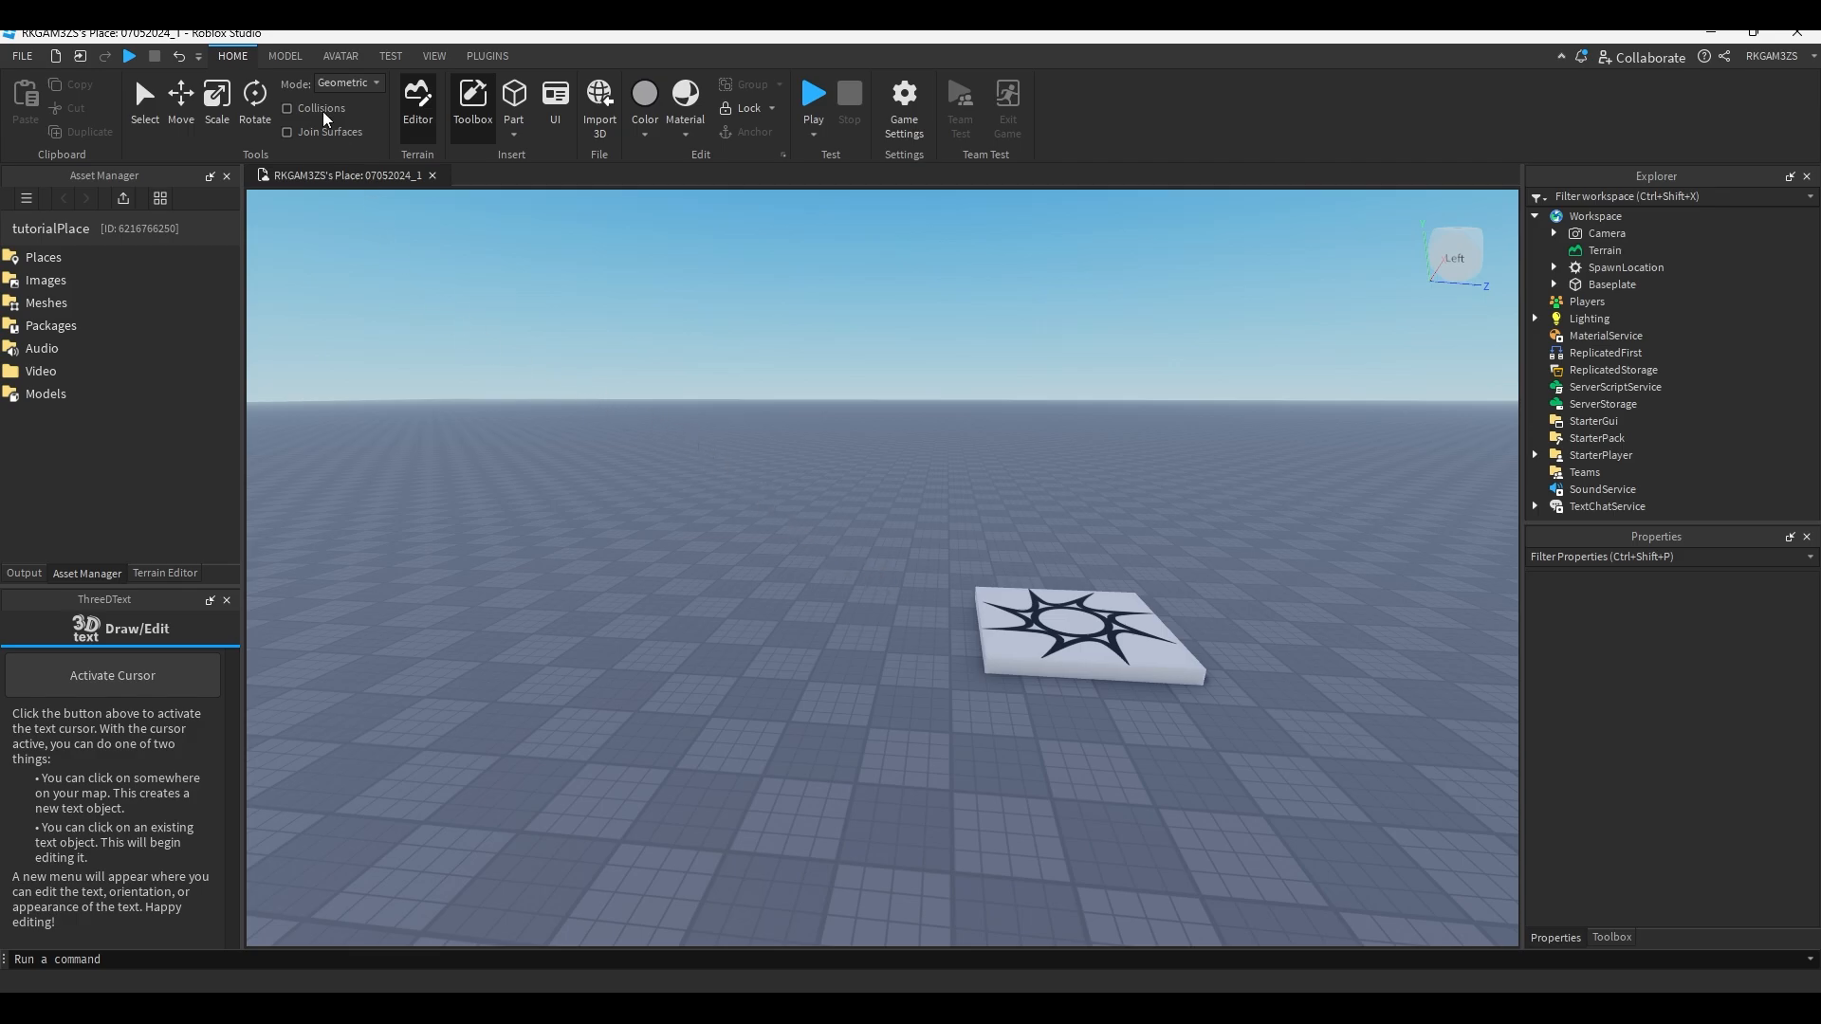
click(343, 58)
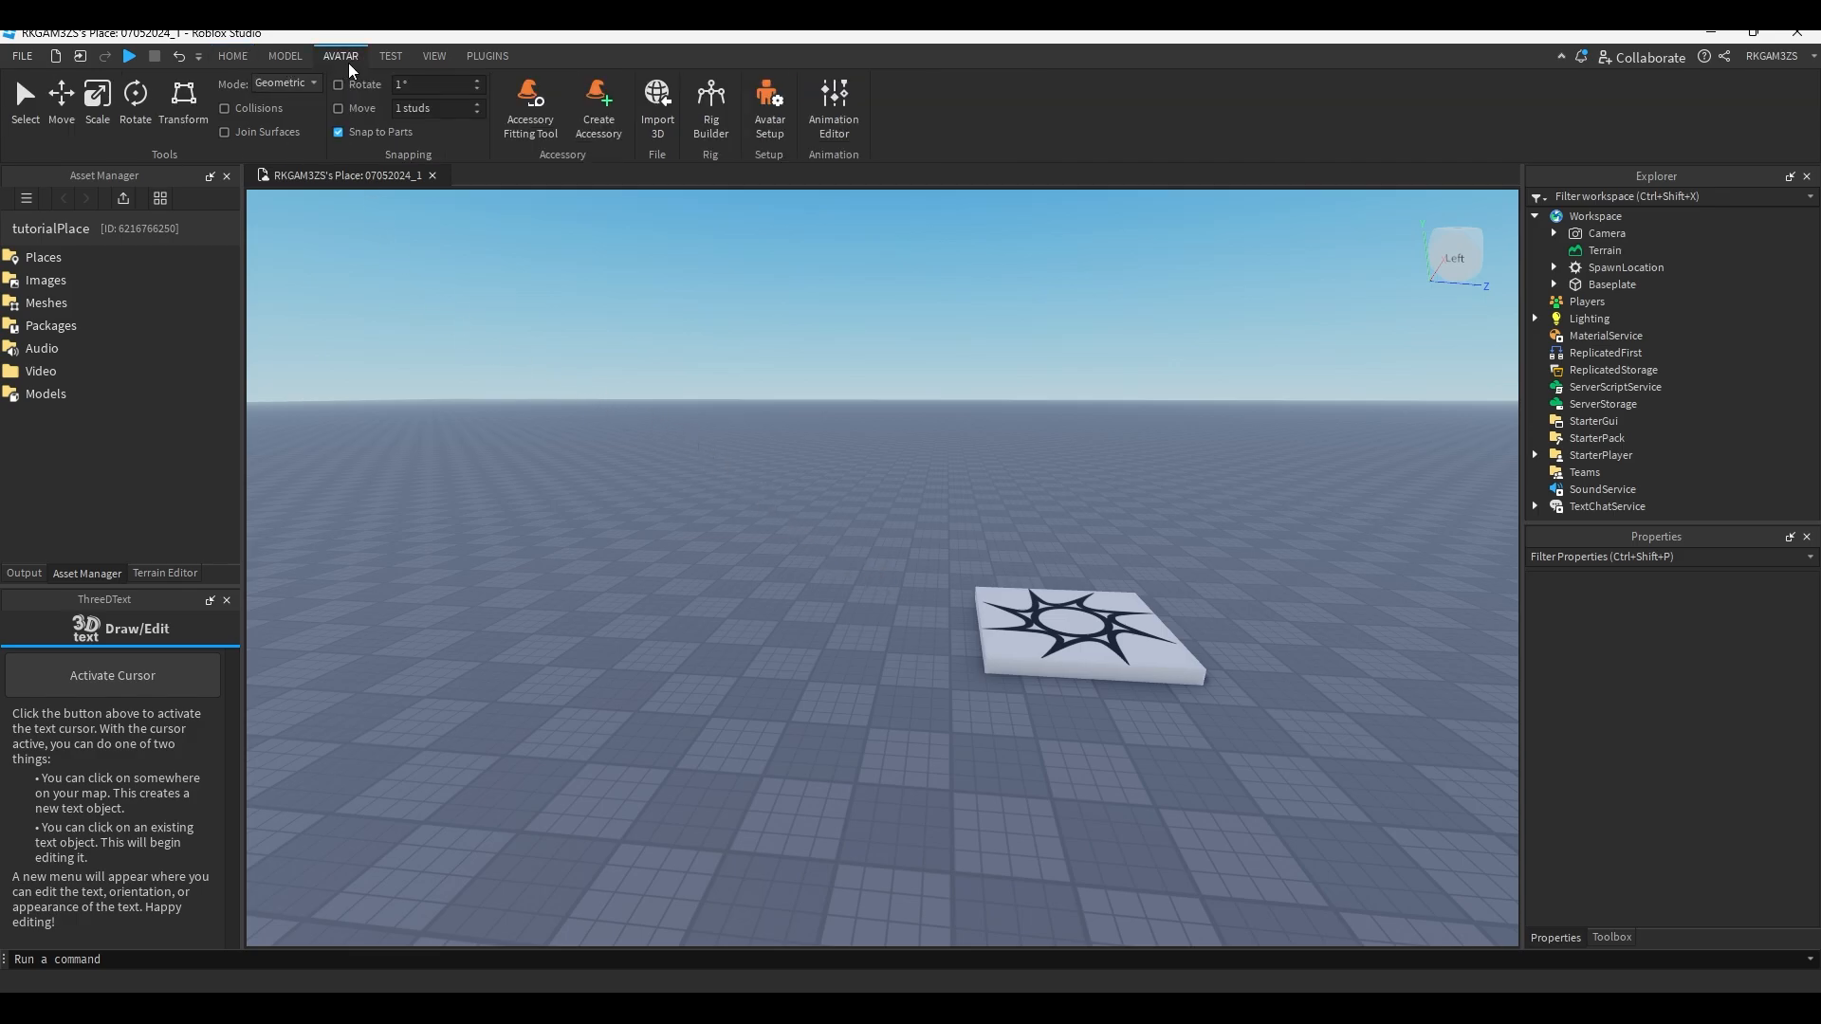
click(728, 133)
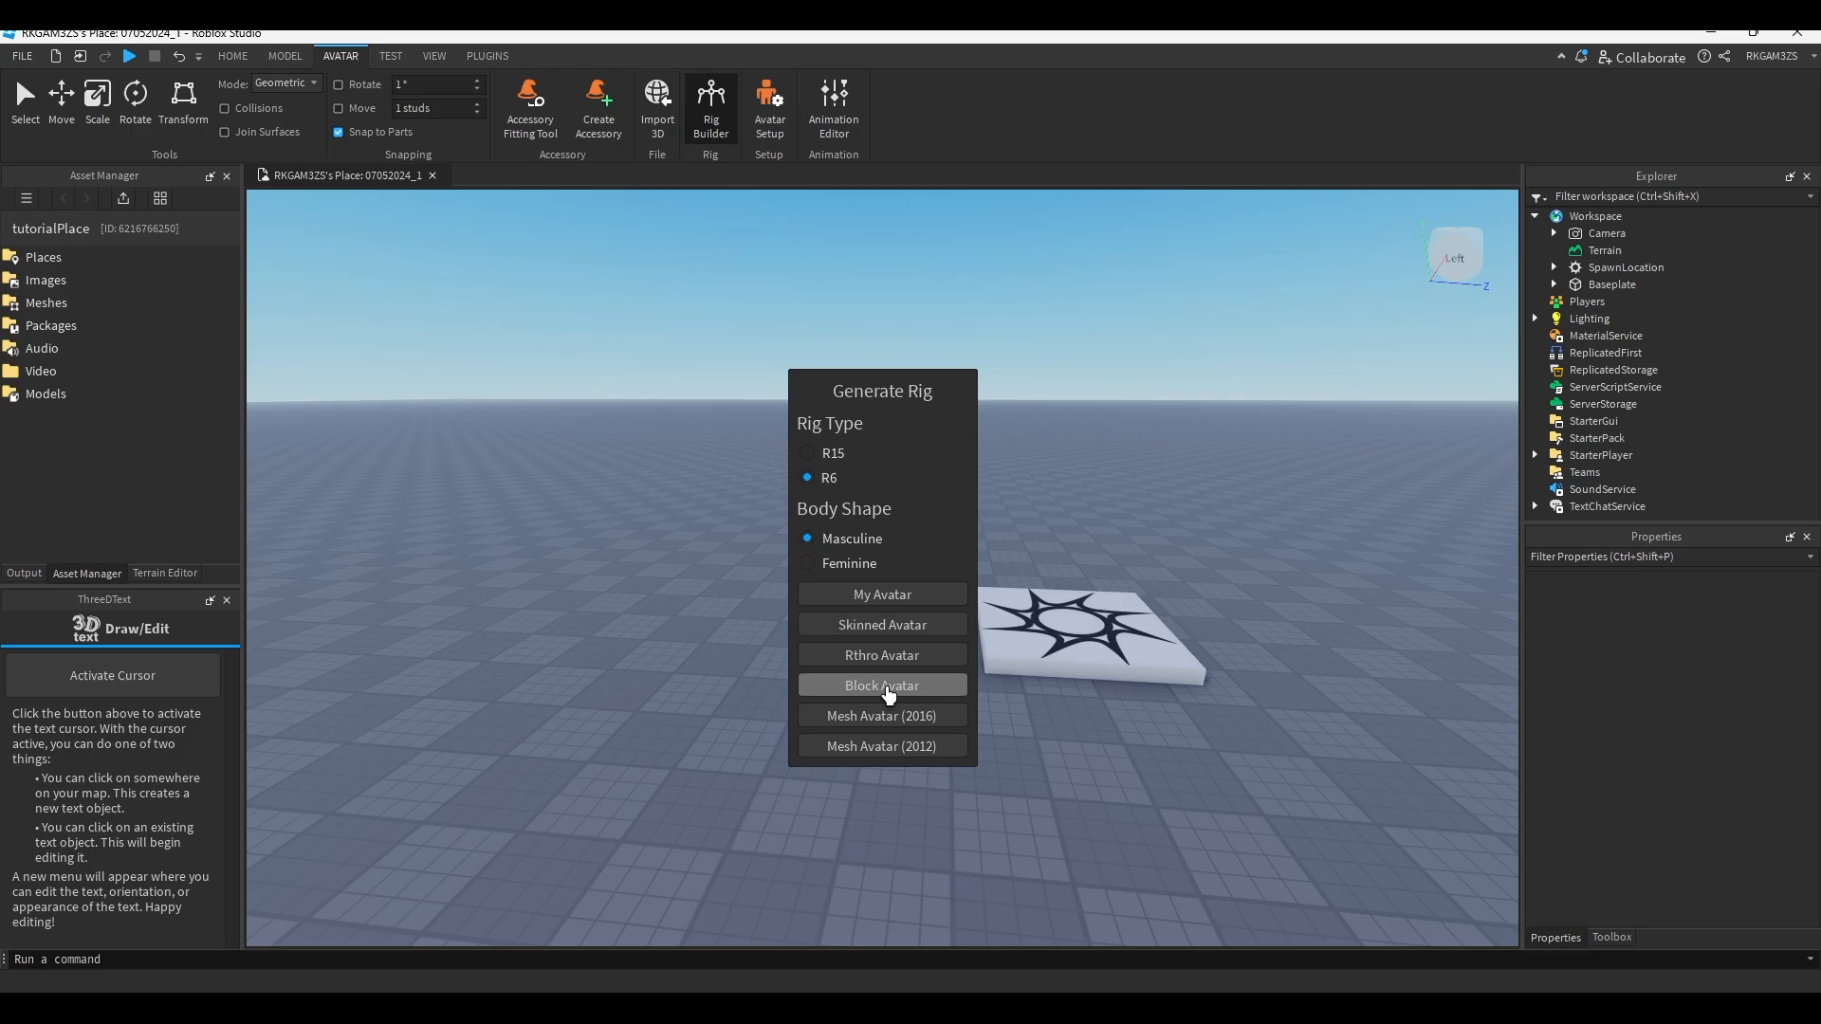
click(882, 686)
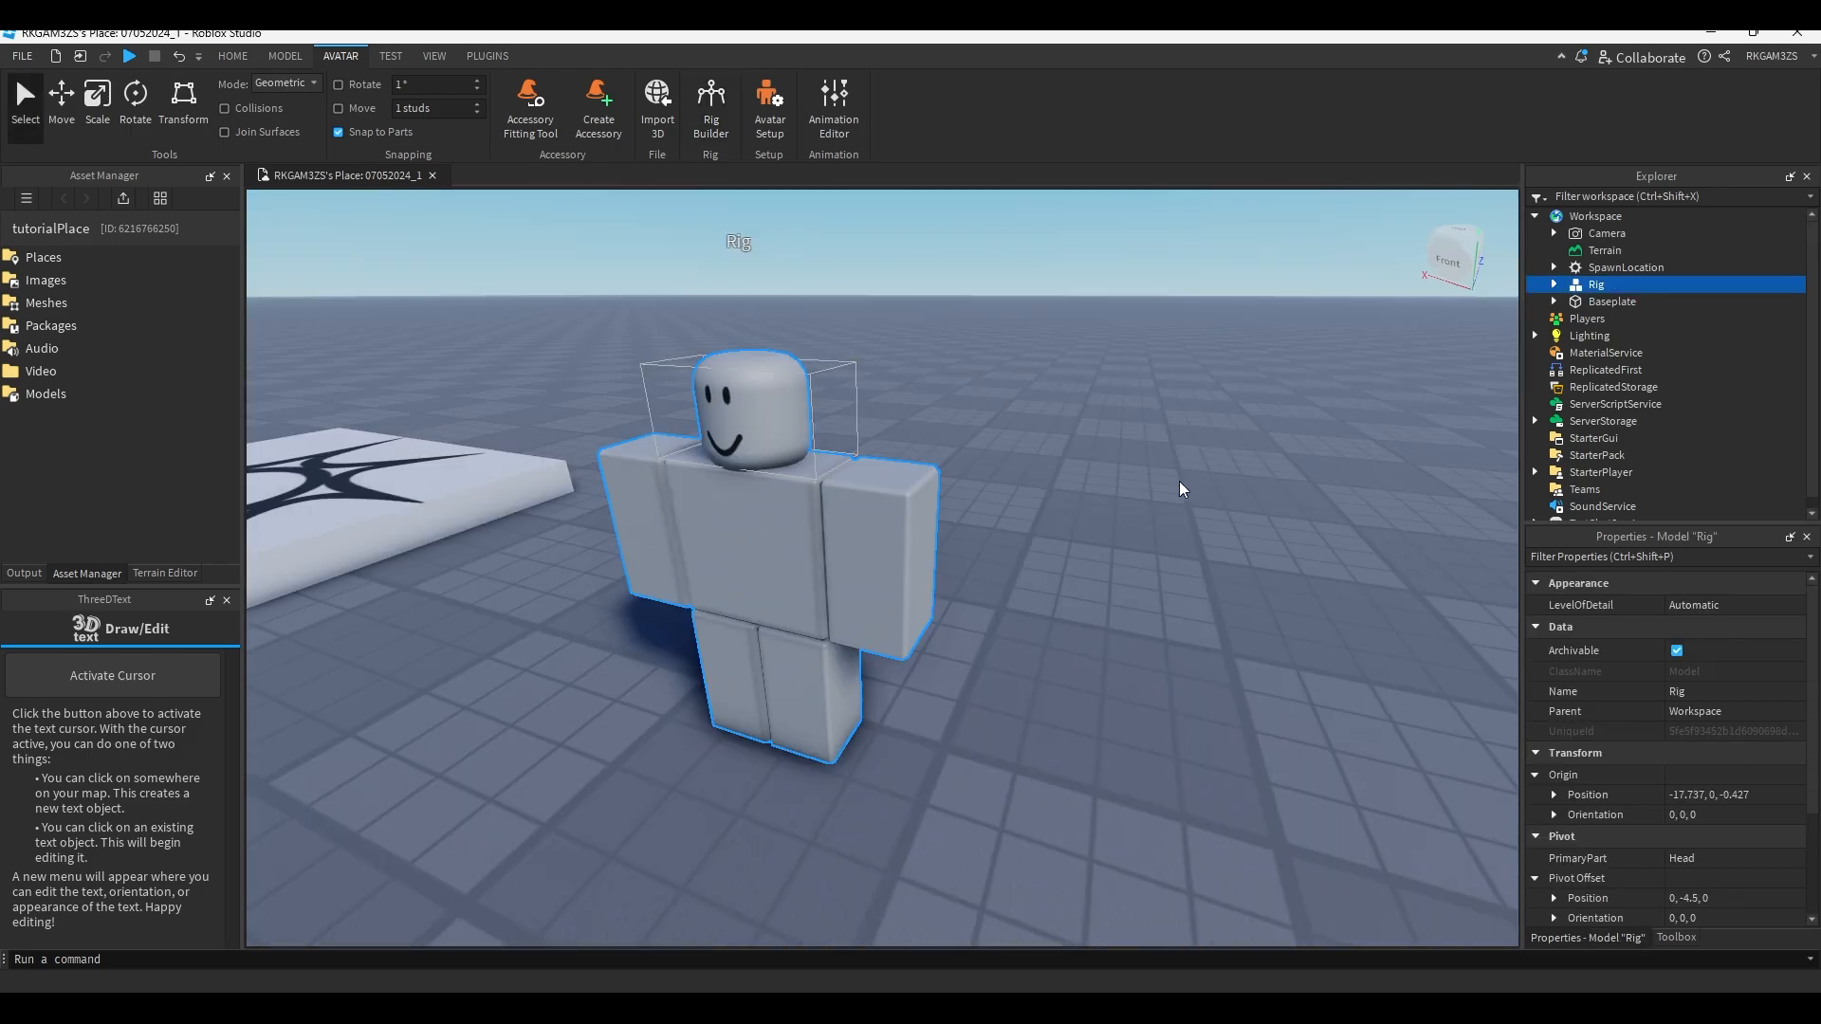
Open the Animation Editor for the rig and create a new animation named "tutorial".
scroll(1180, 483, up, 1)
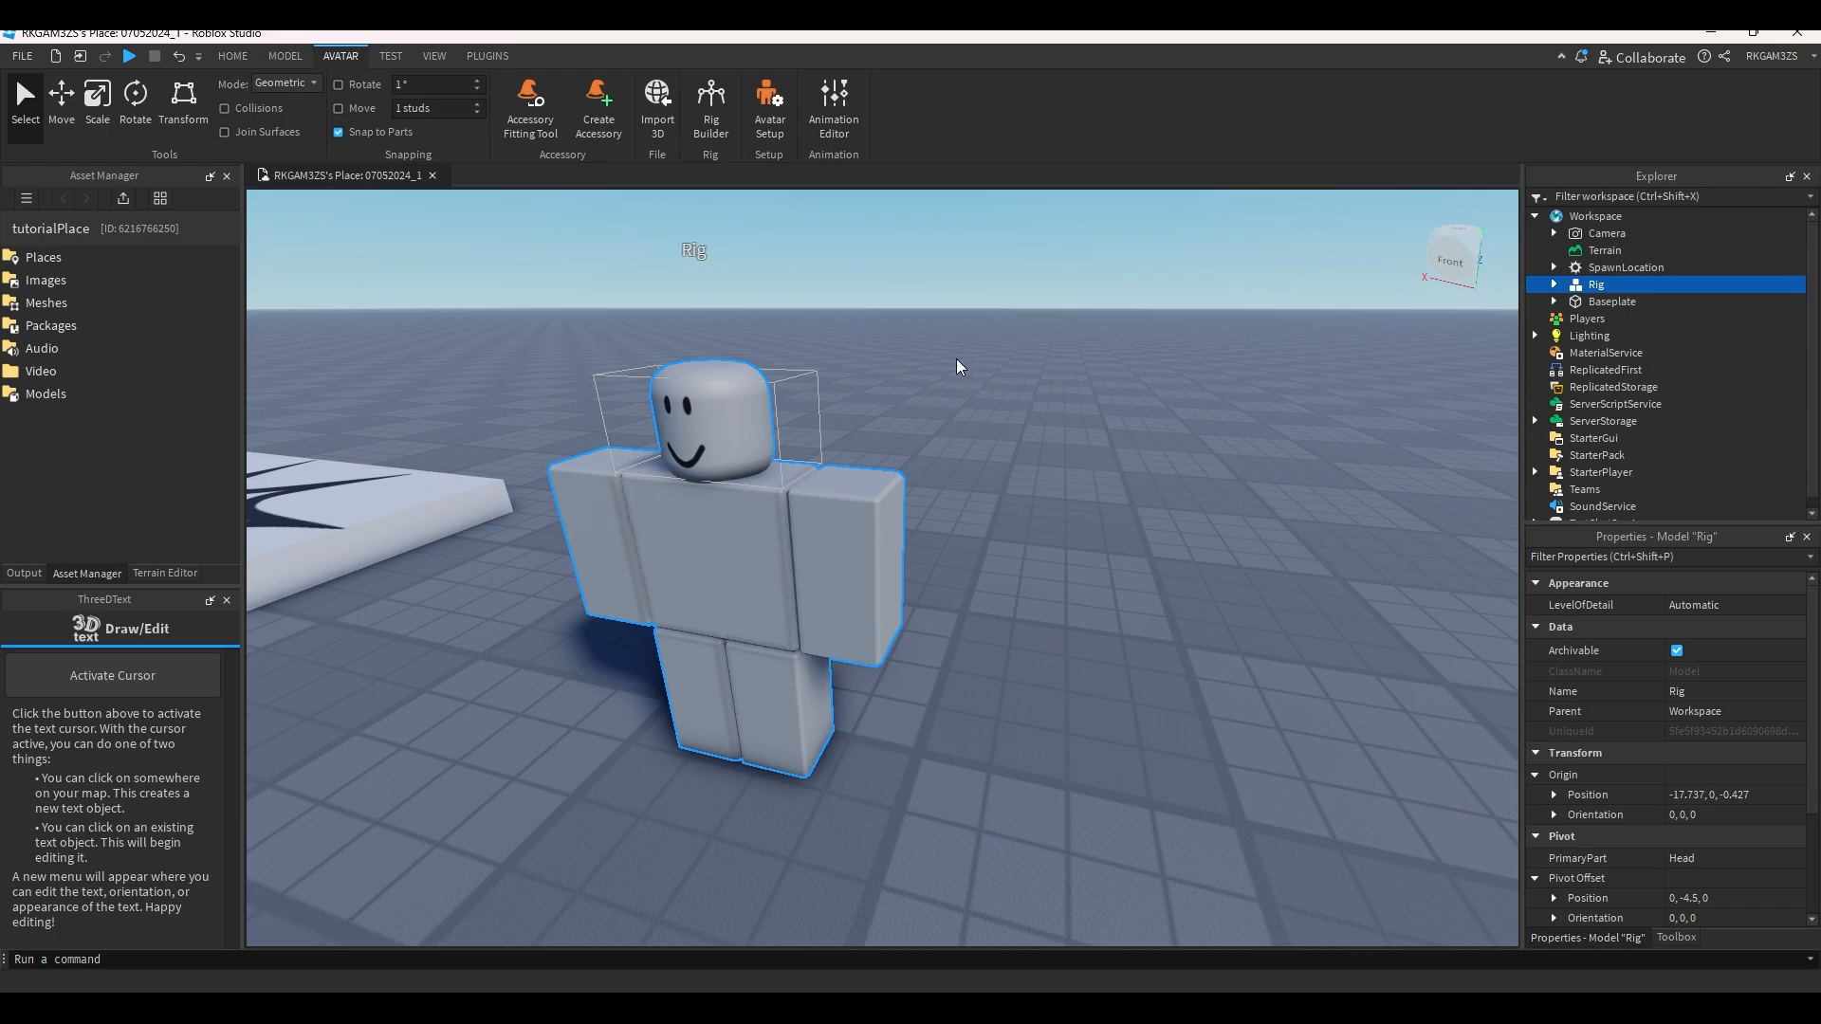
click(835, 112)
scroll(1111, 533, up, 4)
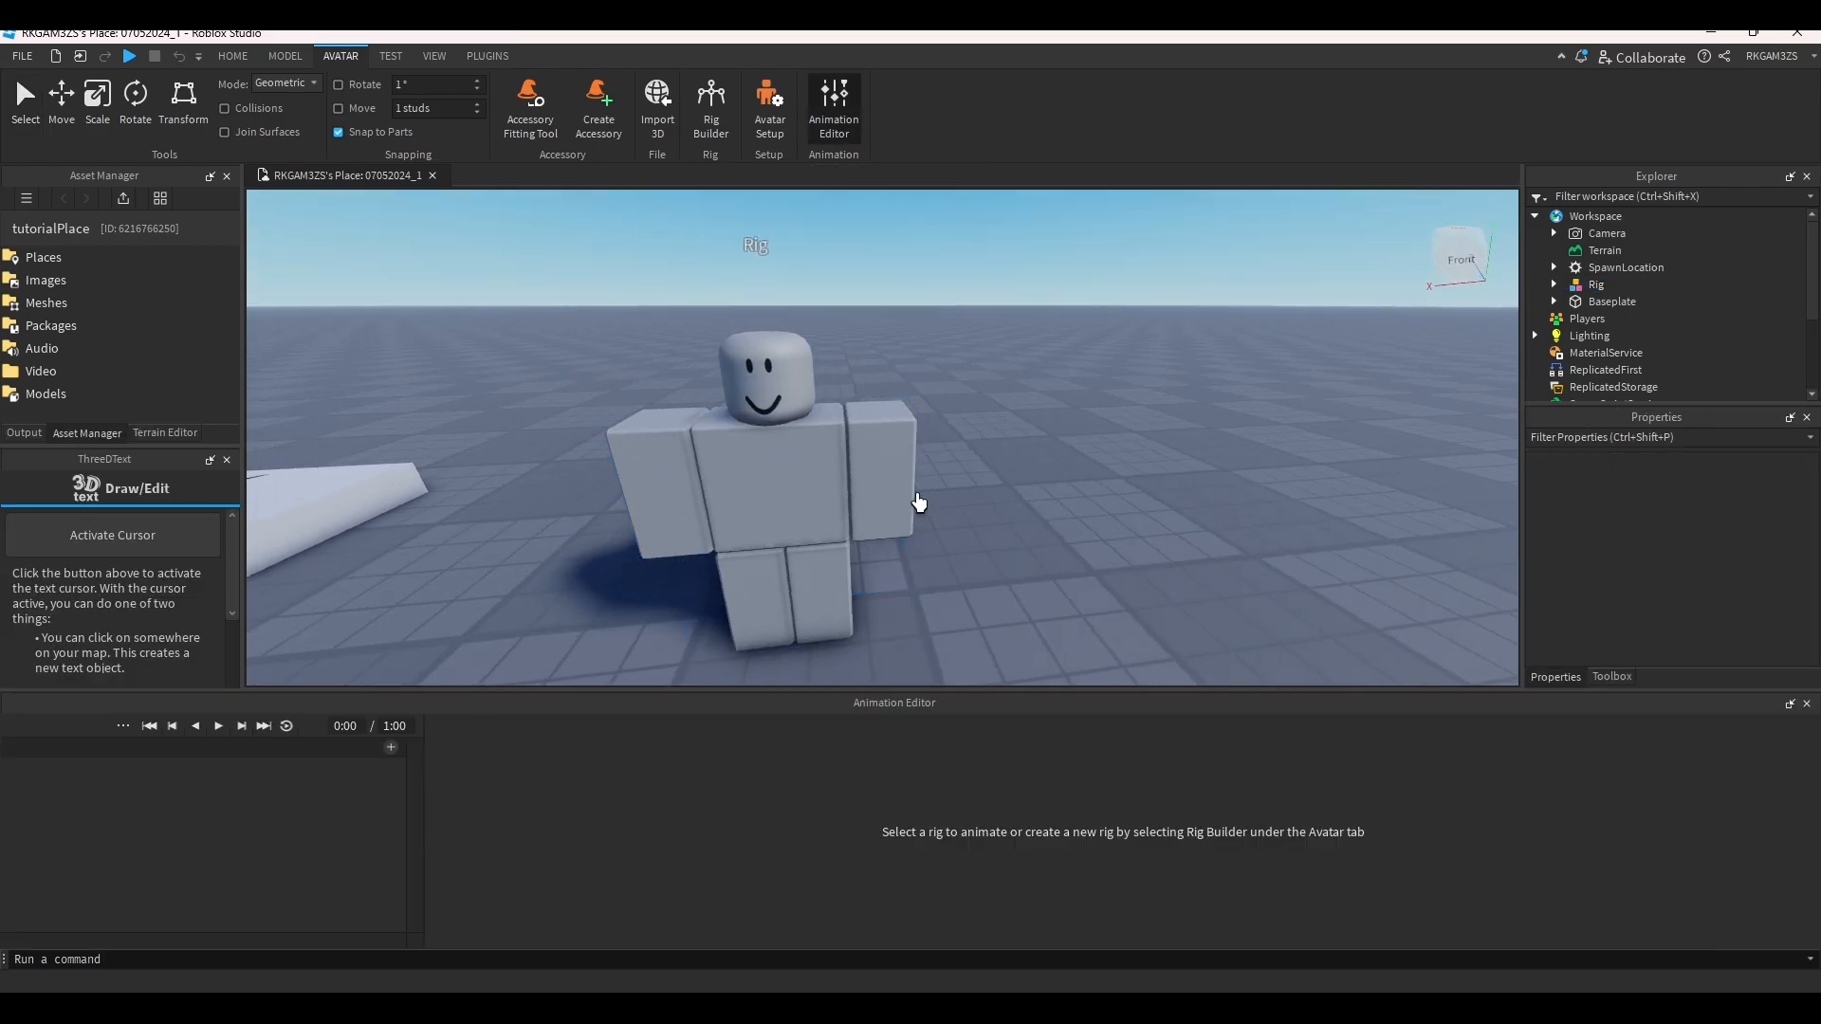
click(844, 494)
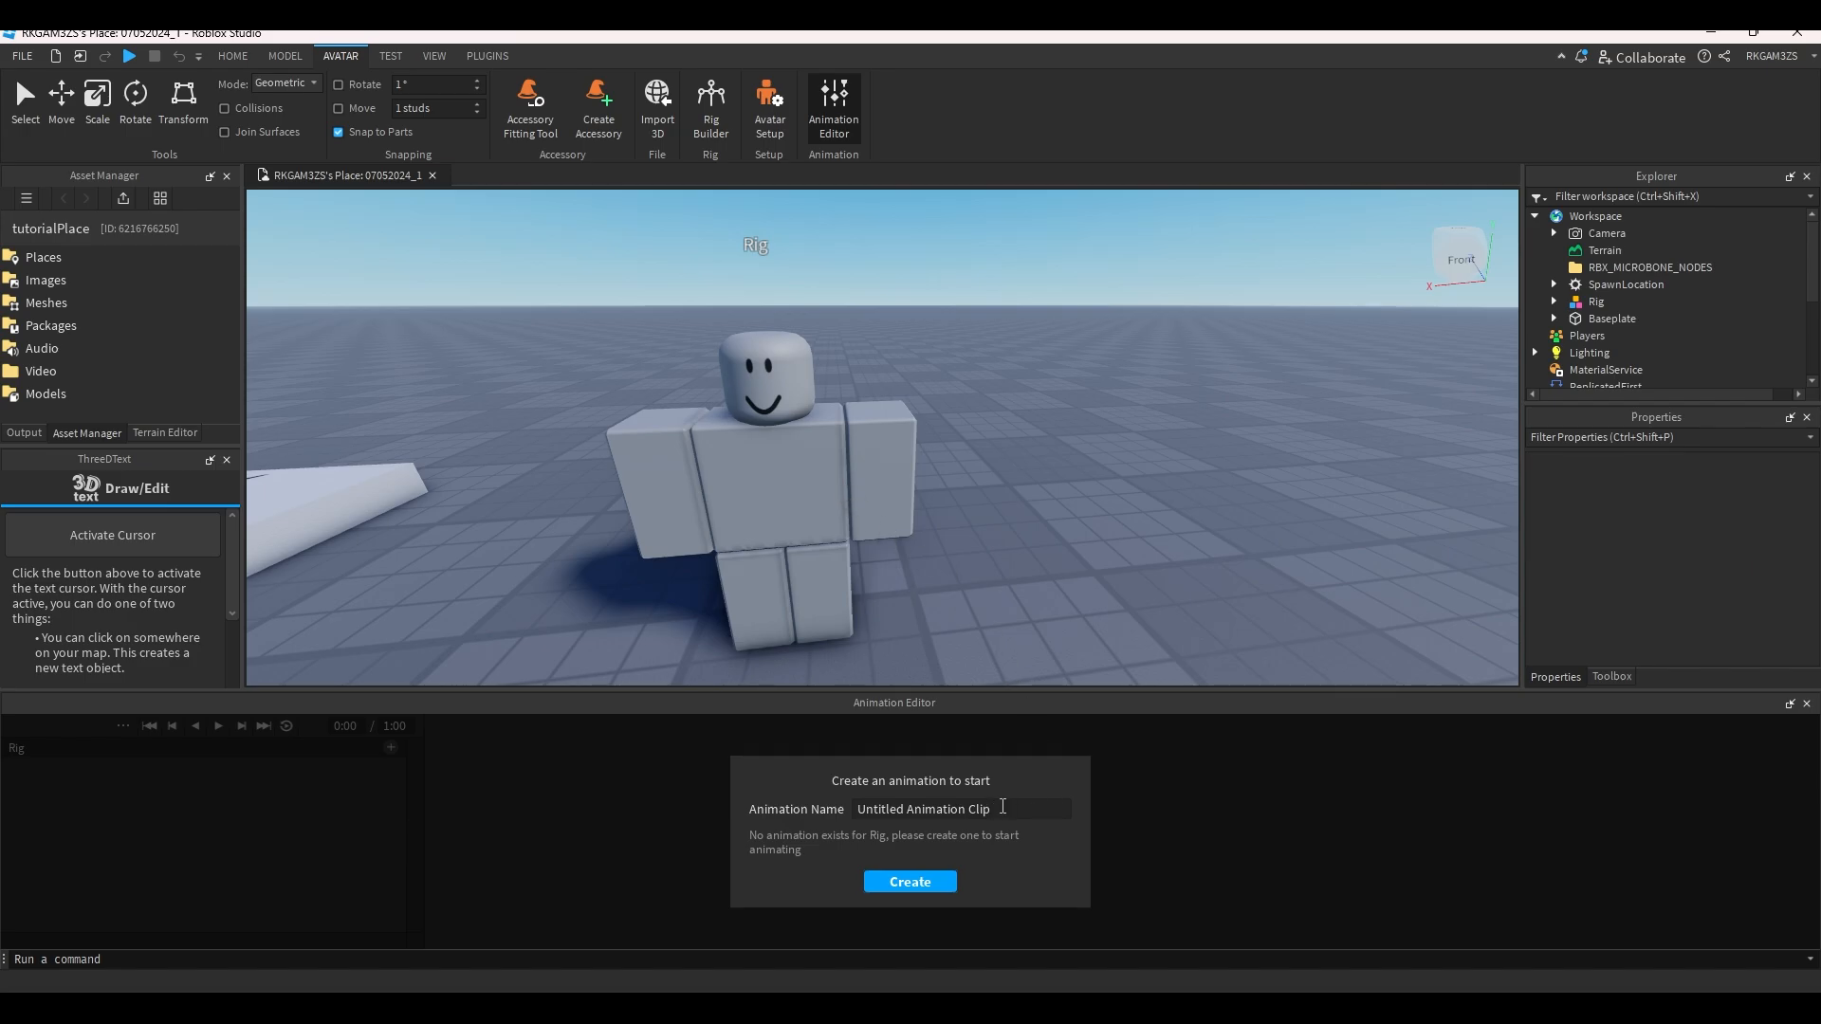
drag(1002, 806, 736, 801)
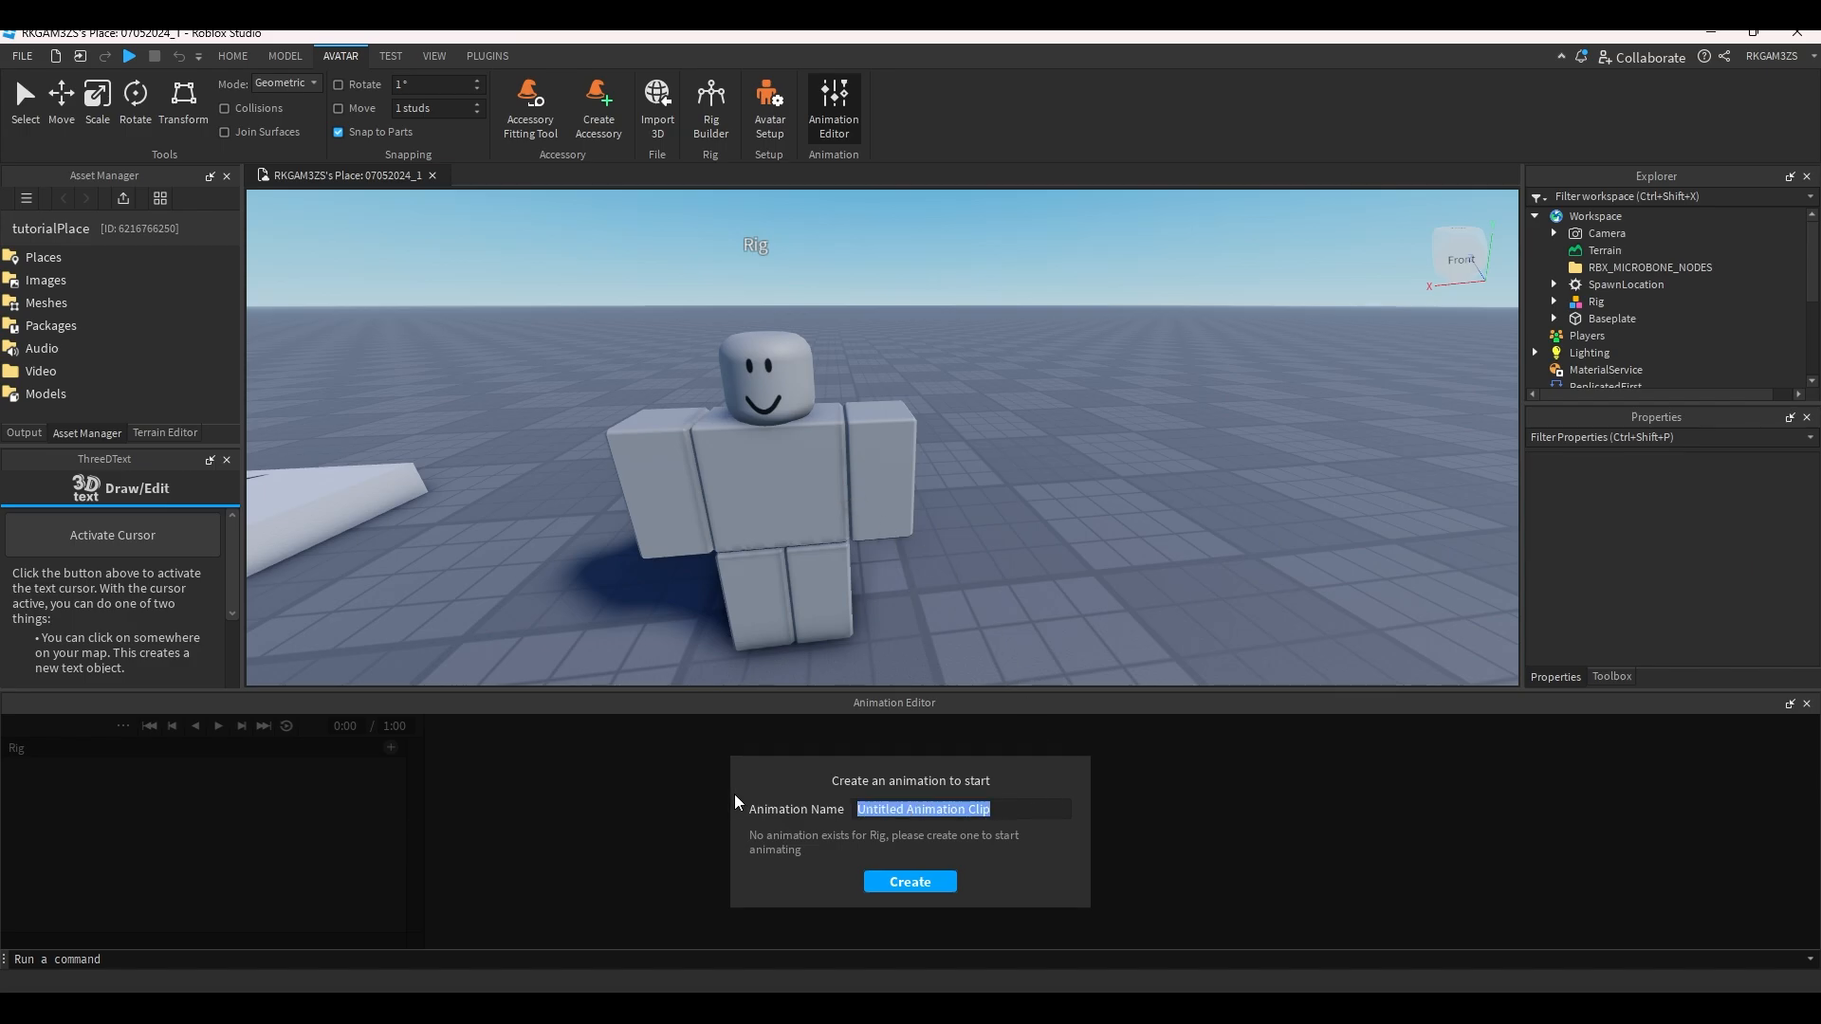
text(tutorial)
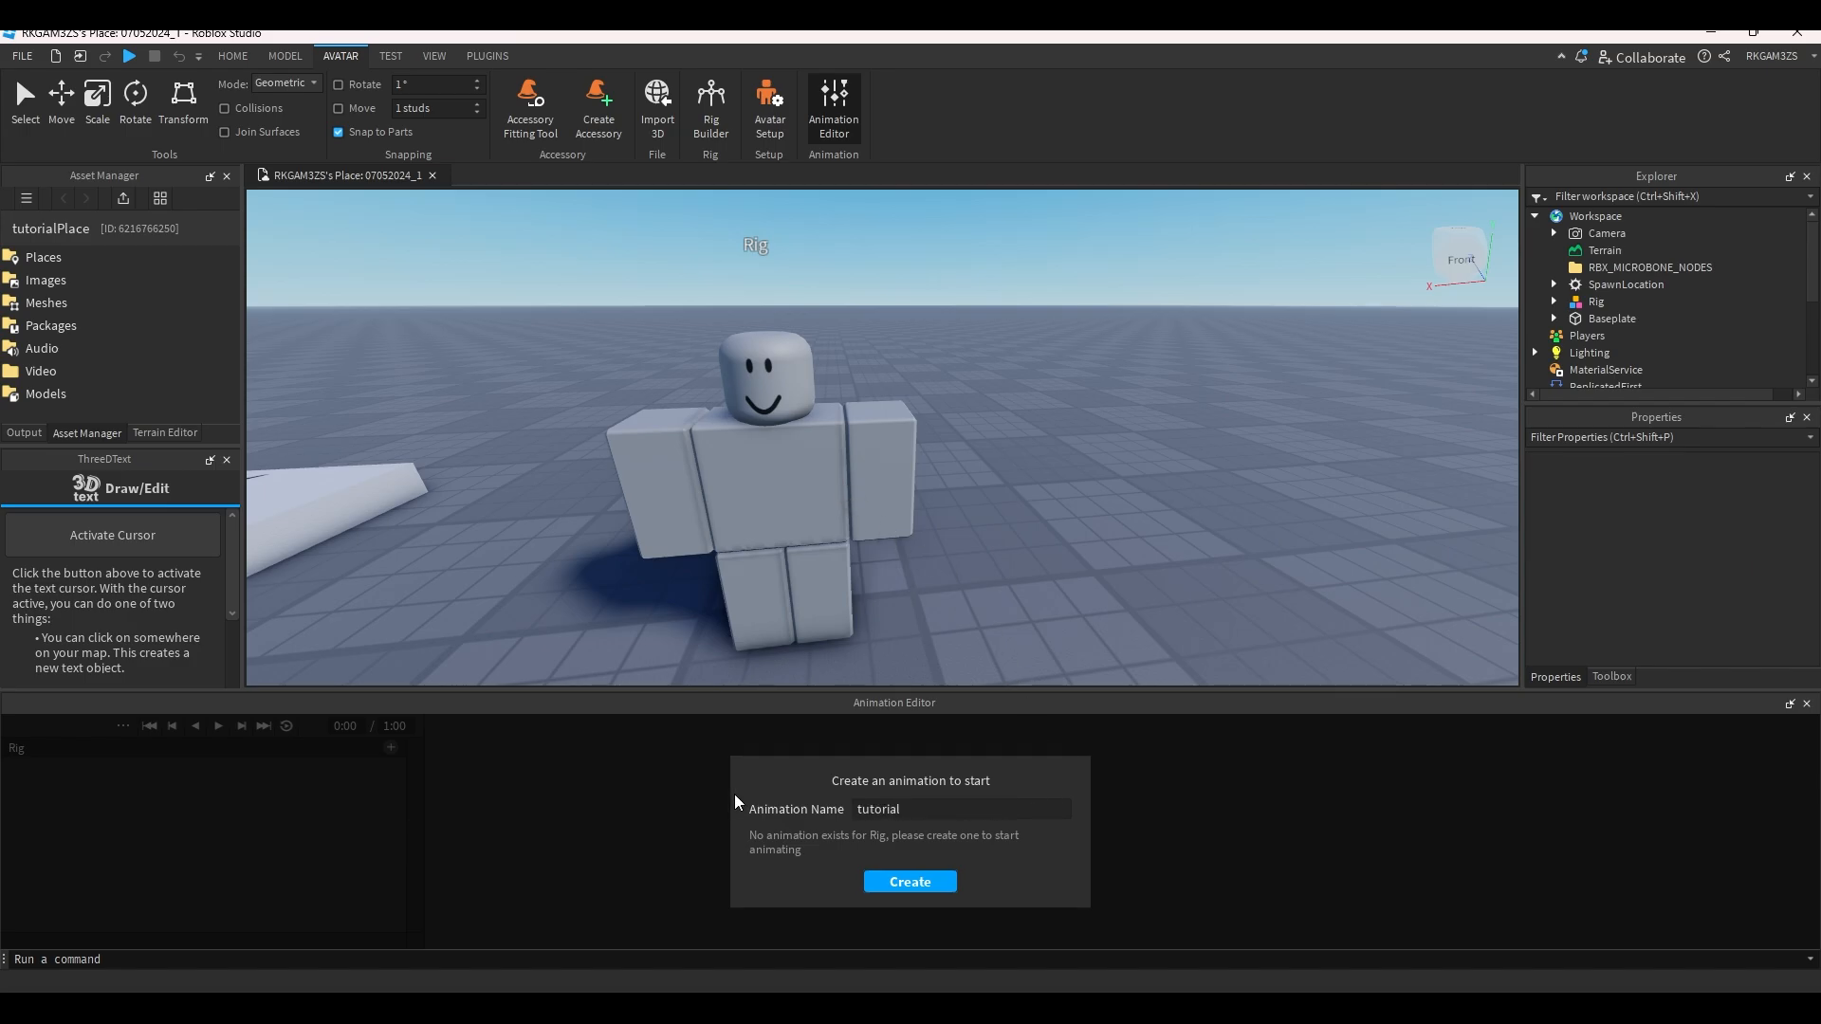
click(897, 882)
Try rotating the rig's left arm, right arm and right leg at 0:00 on the timeline.
scroll(967, 328, up, 3)
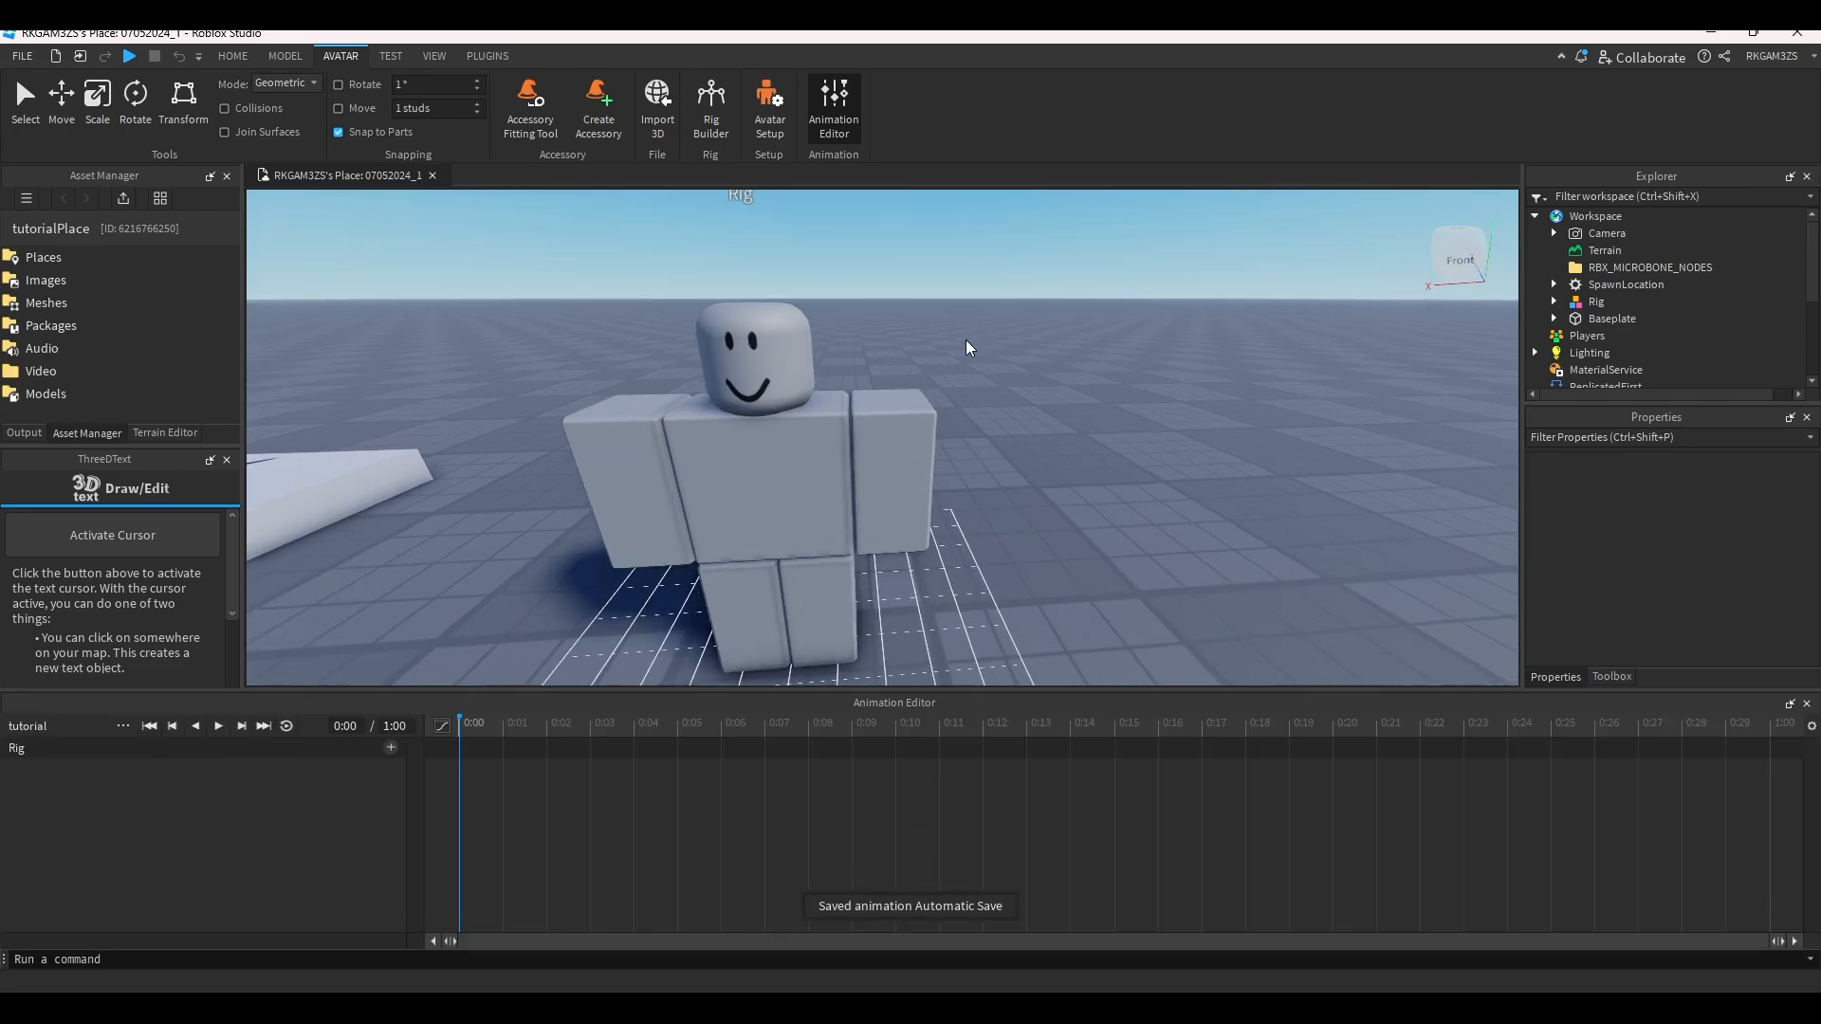
right_drag(966, 339, 998, 451)
scroll(1001, 450, up, 2)
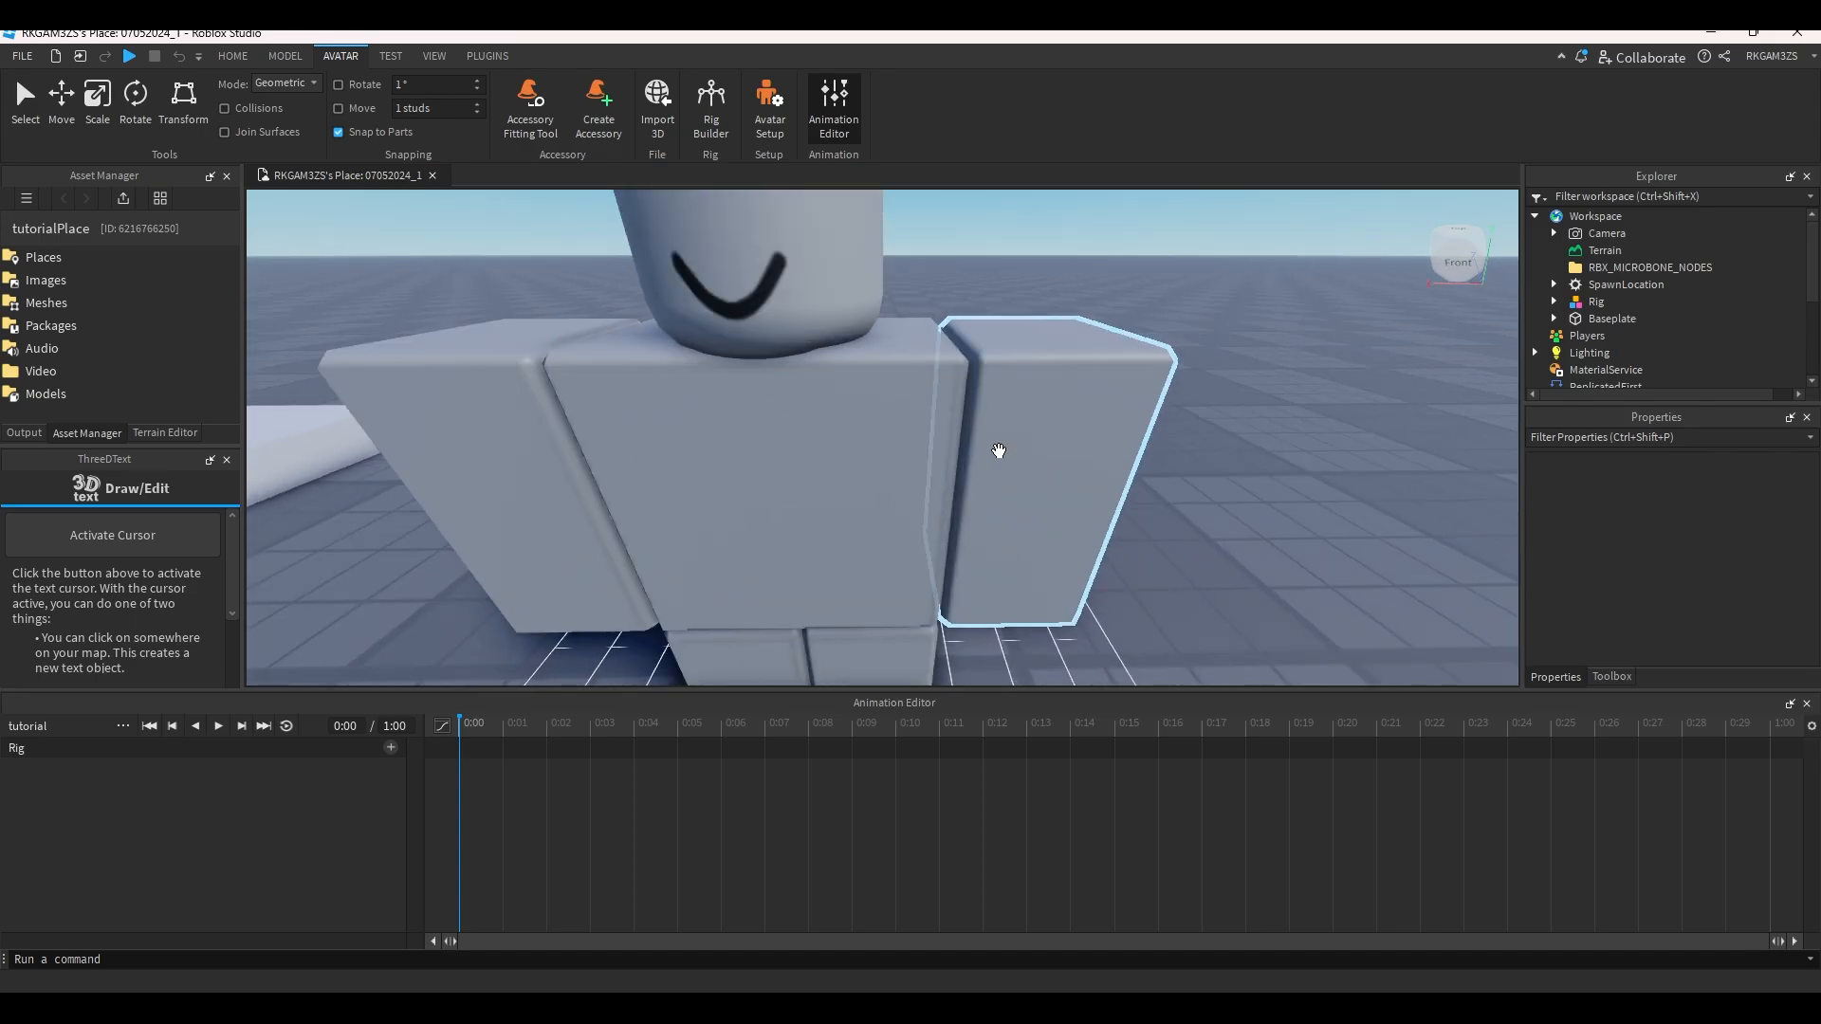
scroll(1003, 450, down, 1)
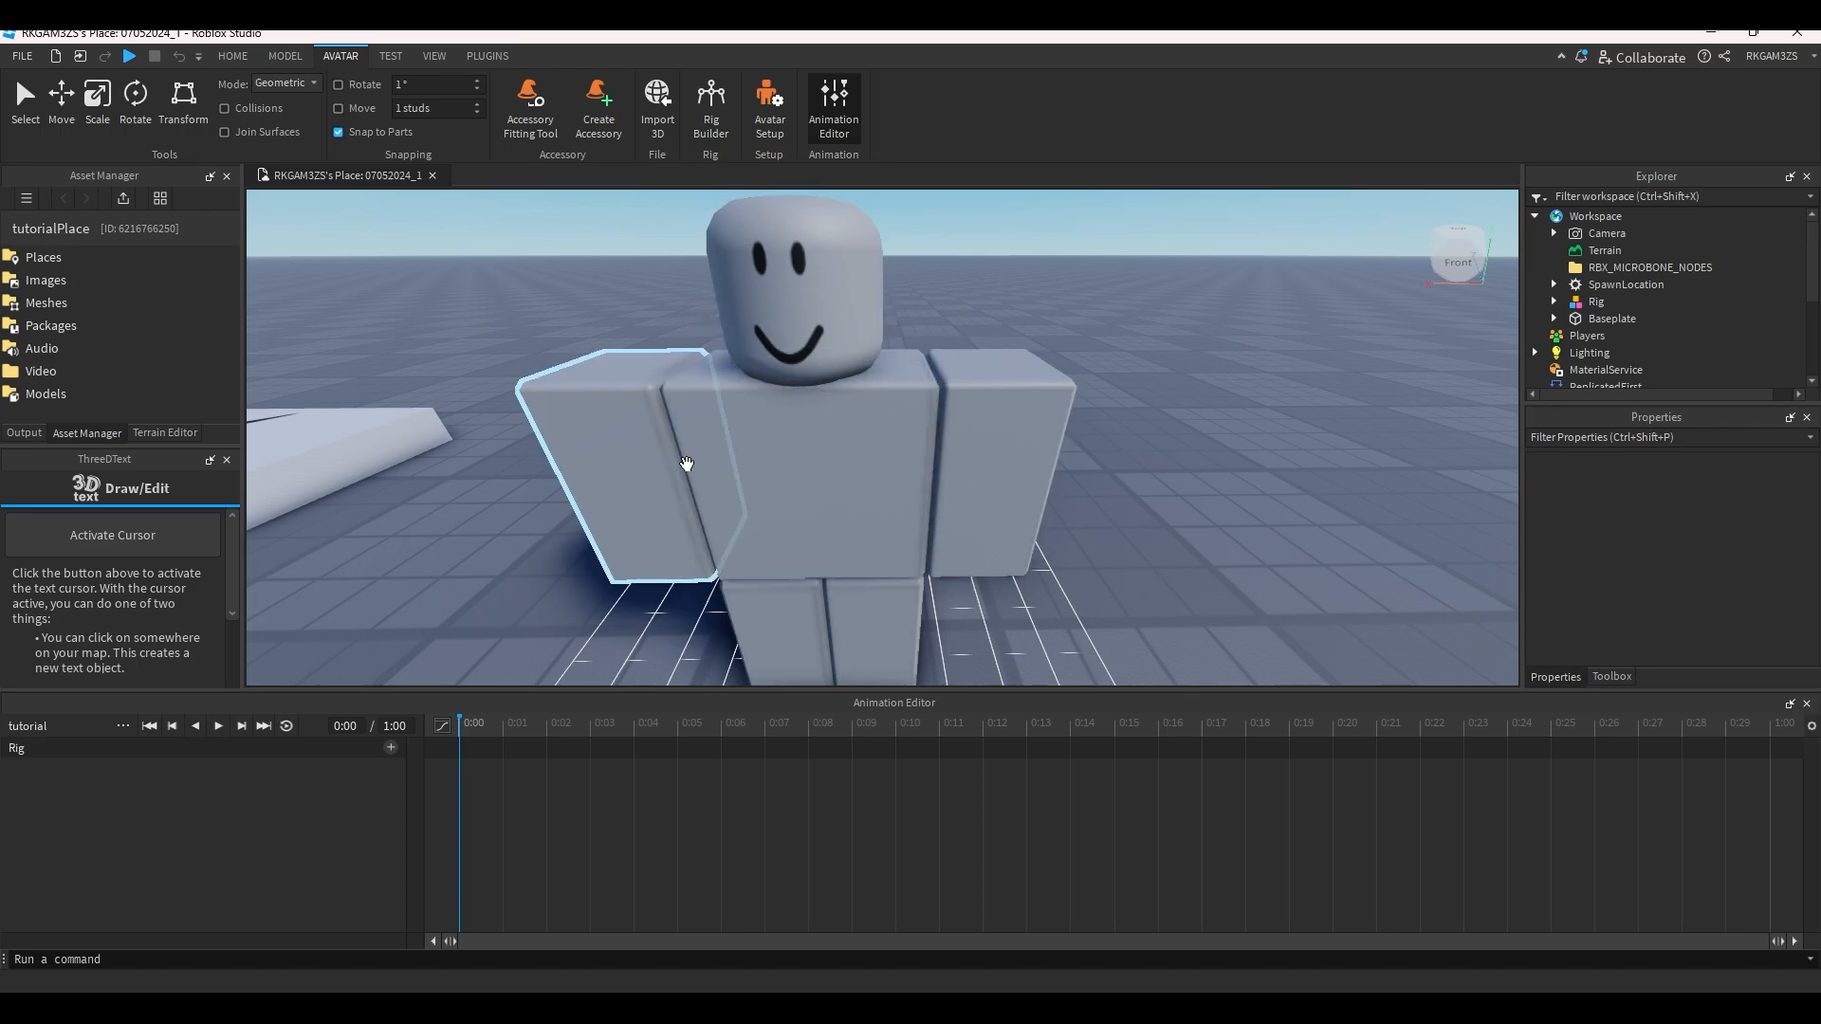
scroll(1008, 475, down, 3)
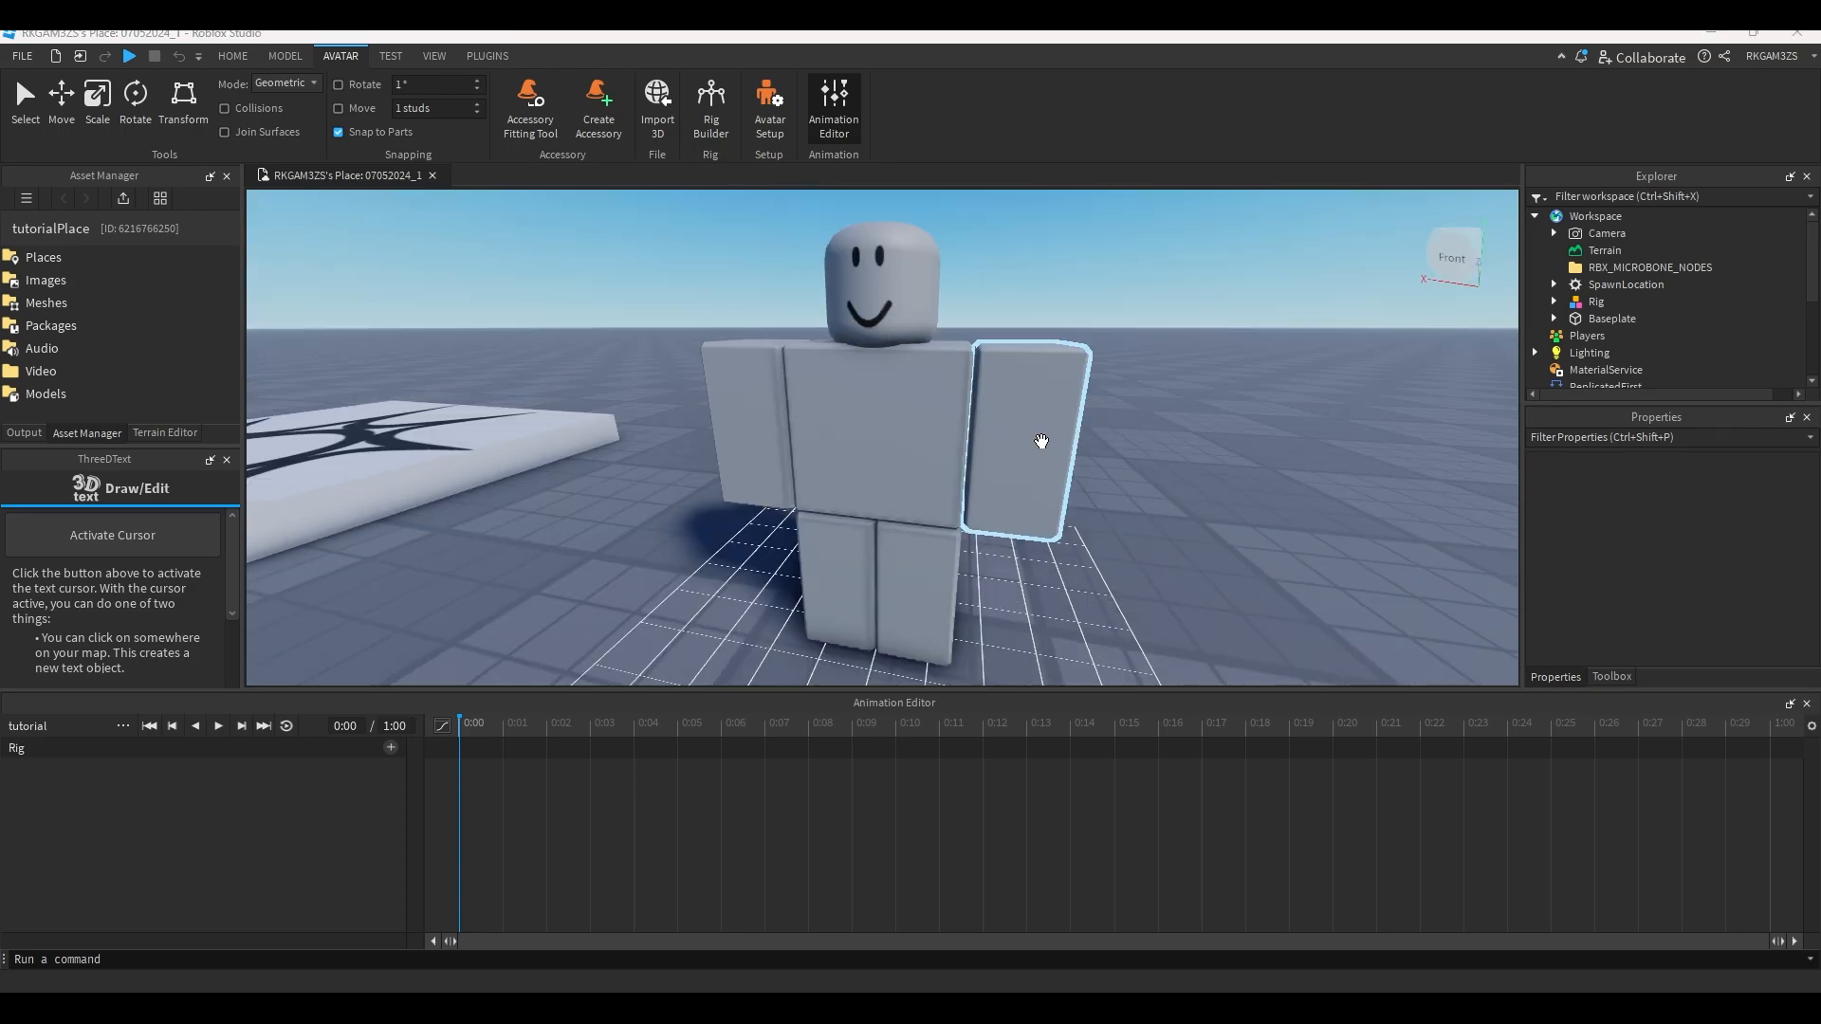
click(1043, 445)
drag(1032, 332, 987, 318)
click(749, 427)
drag(859, 418, 846, 375)
click(844, 596)
drag(859, 531, 829, 540)
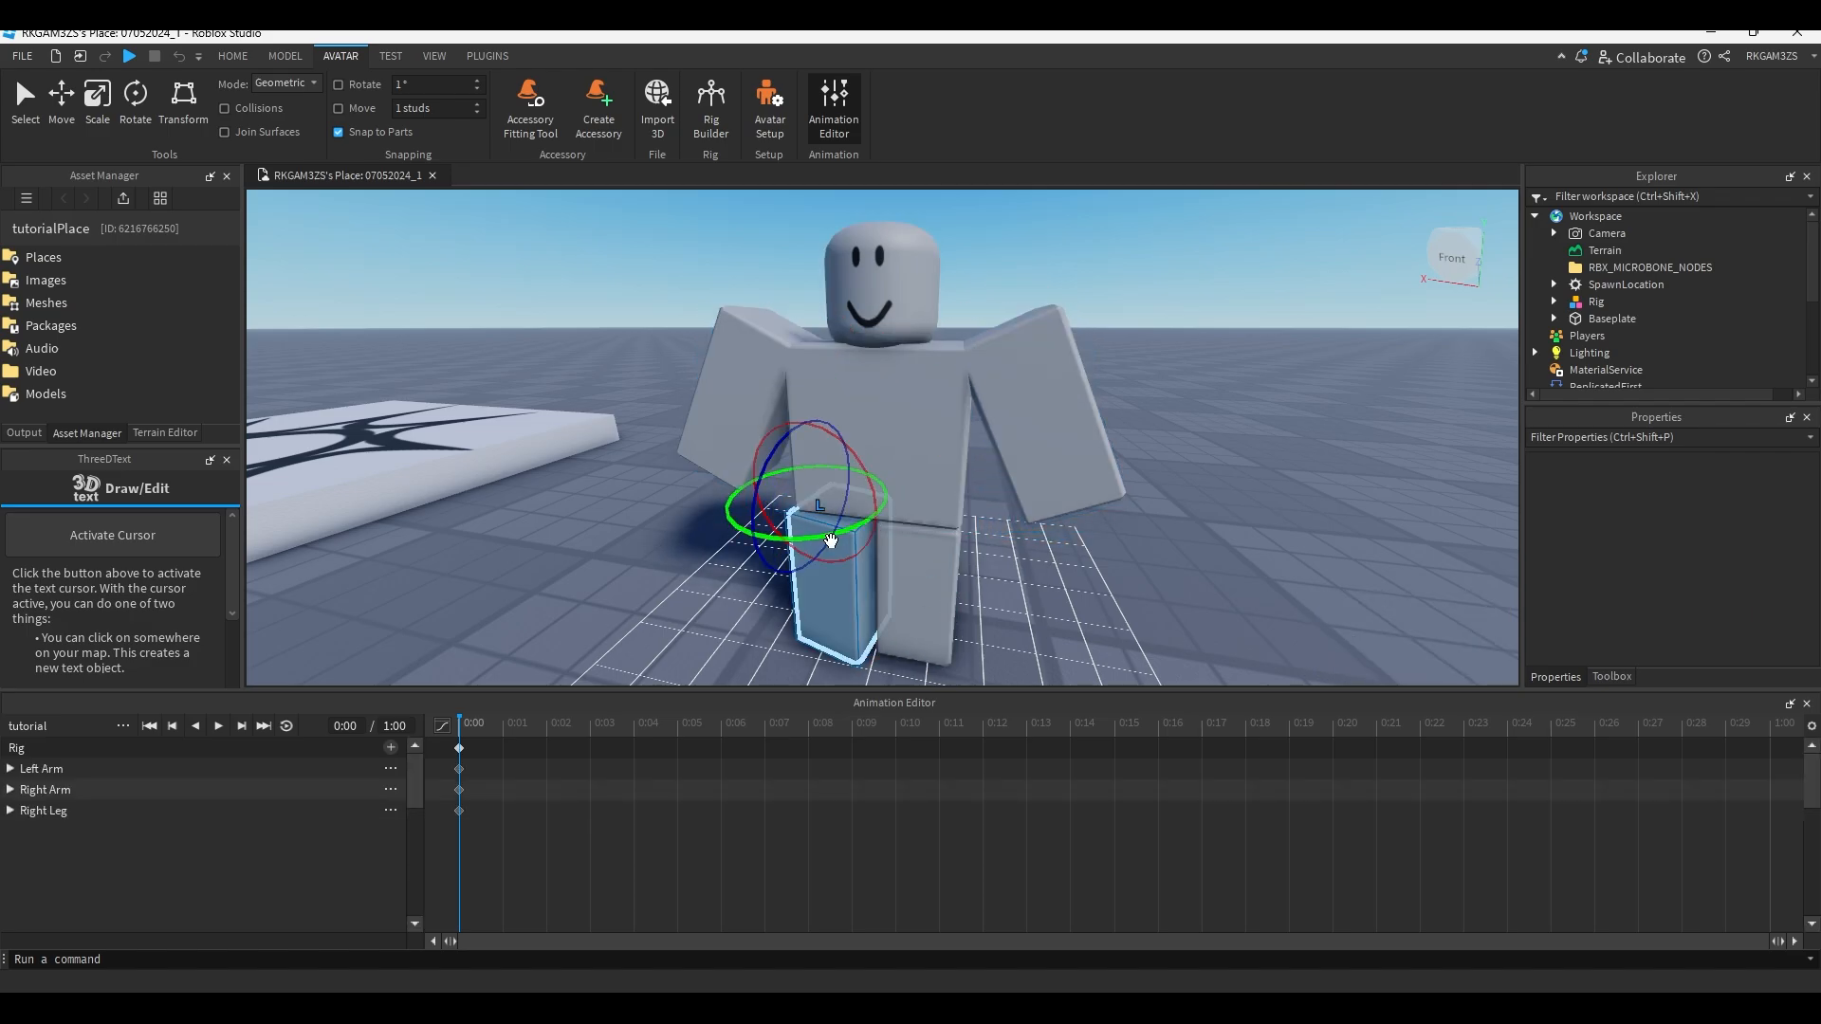
Deselect the leg and undo the rotations of both arms and the right leg.
click(1178, 560)
right_drag(1178, 560, 1176, 566)
key(ctrl+z)
key(ctrl+z)
key(ctrl+z)
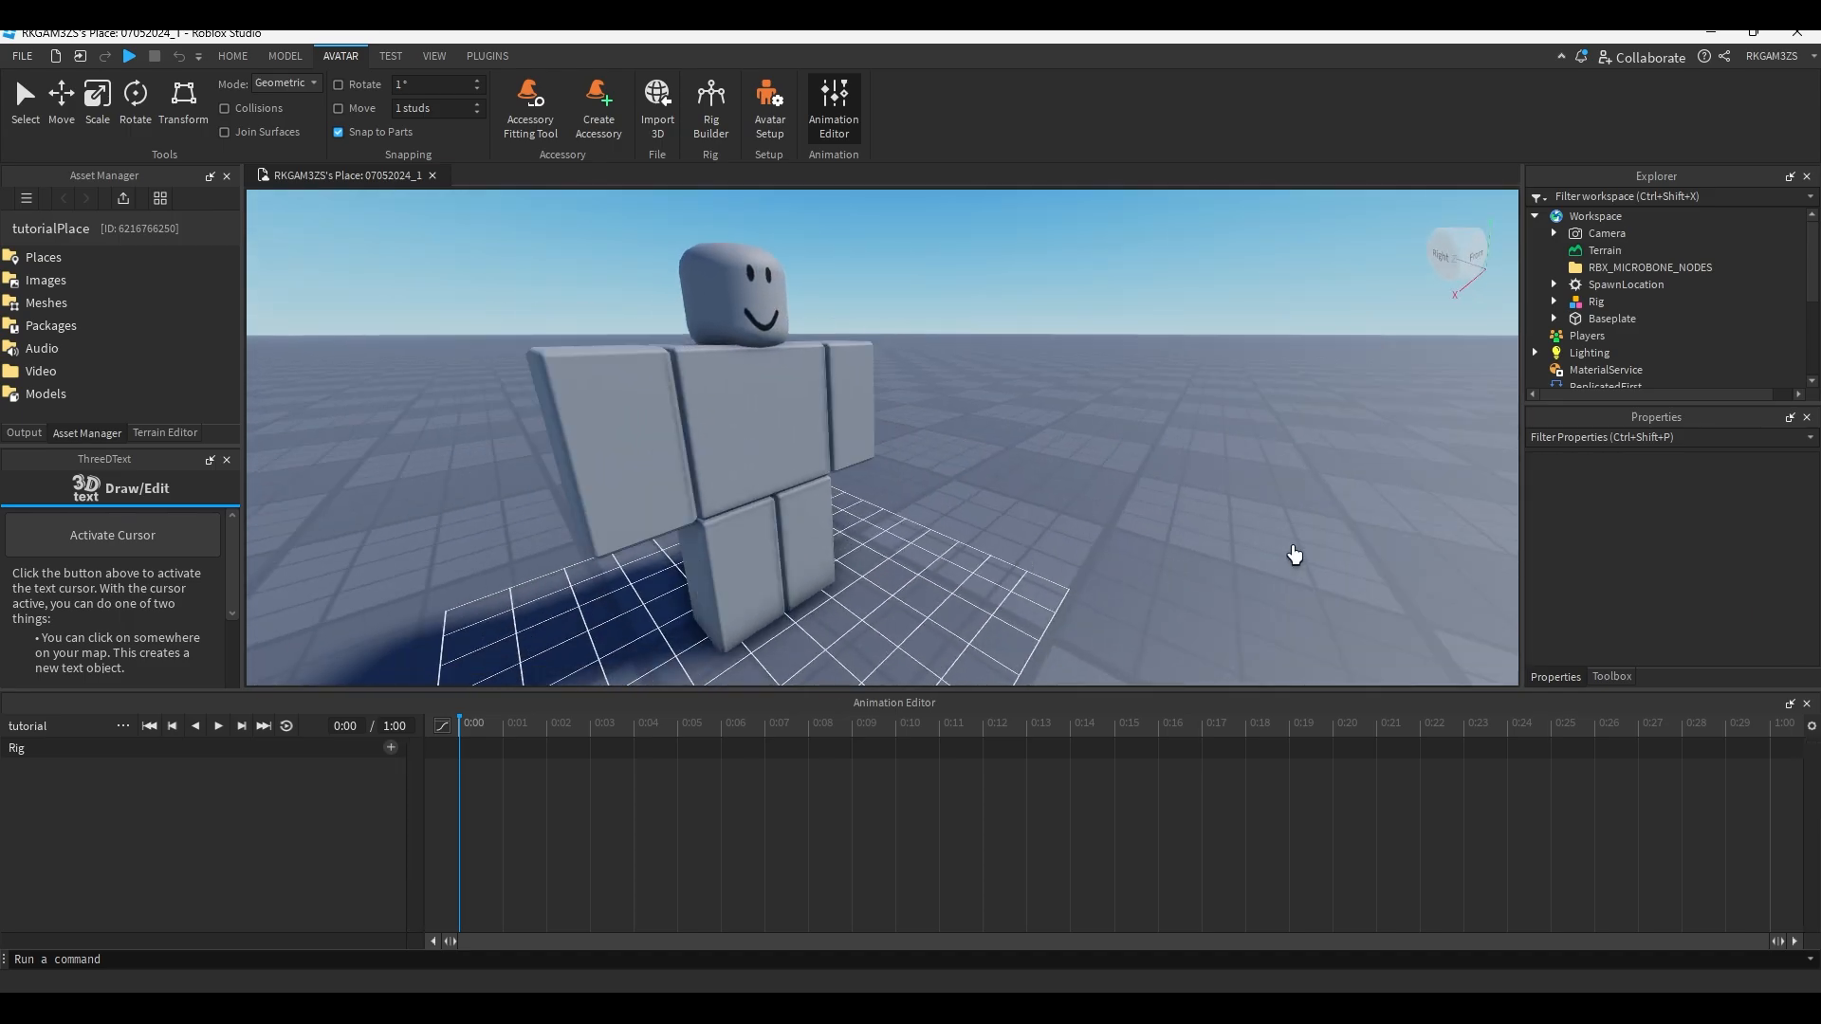
Add tracks for all of the rig's body parts to the animation timeline.
right_drag(1051, 497, 1020, 476)
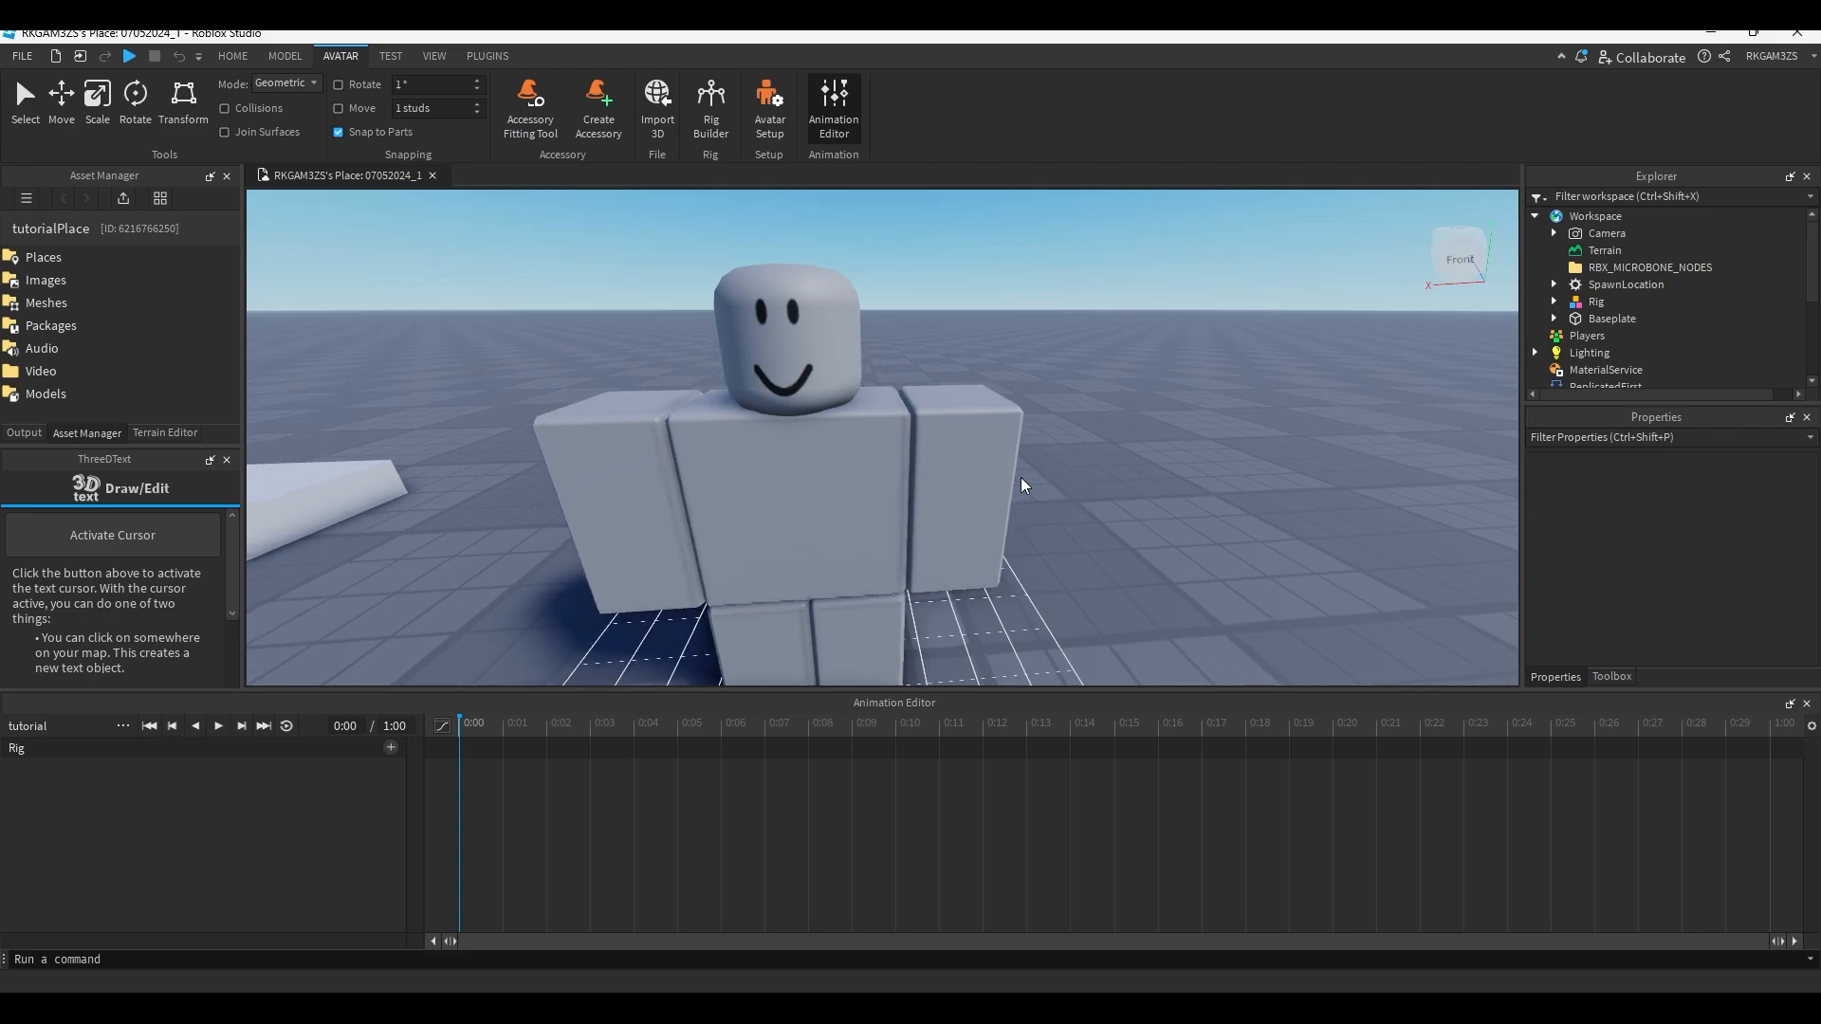
click(393, 749)
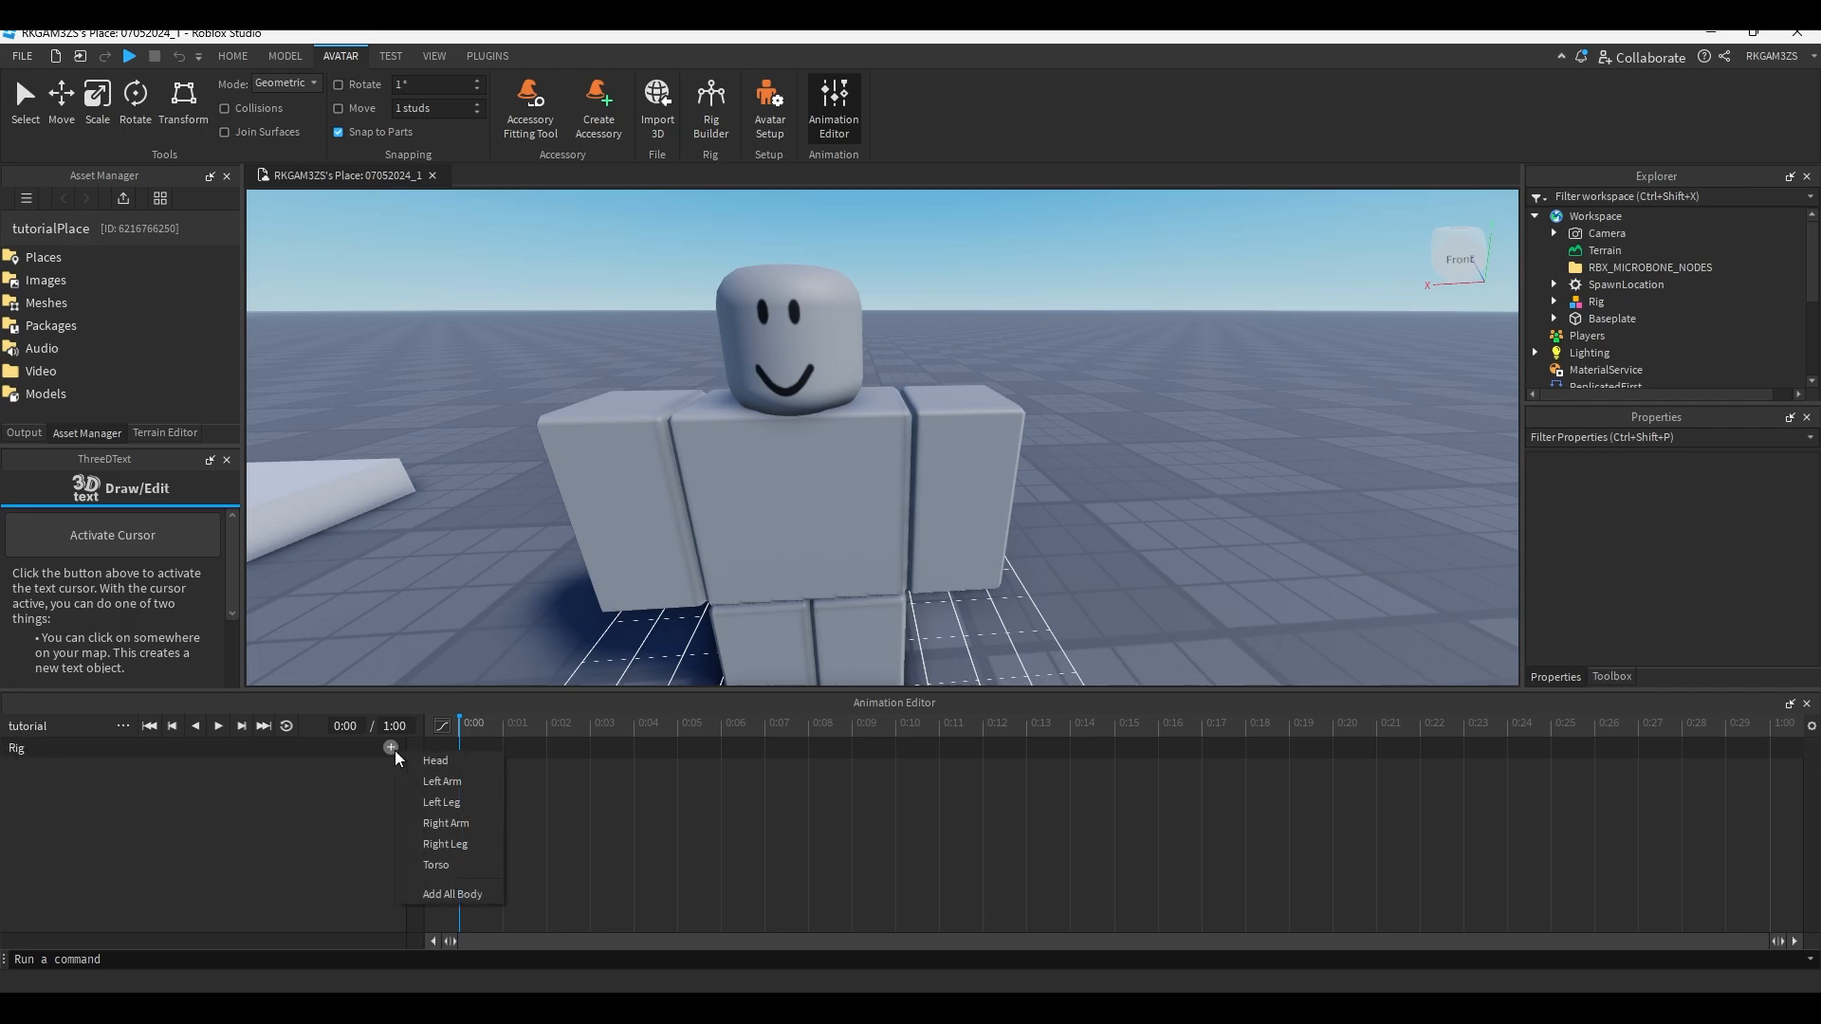
click(446, 897)
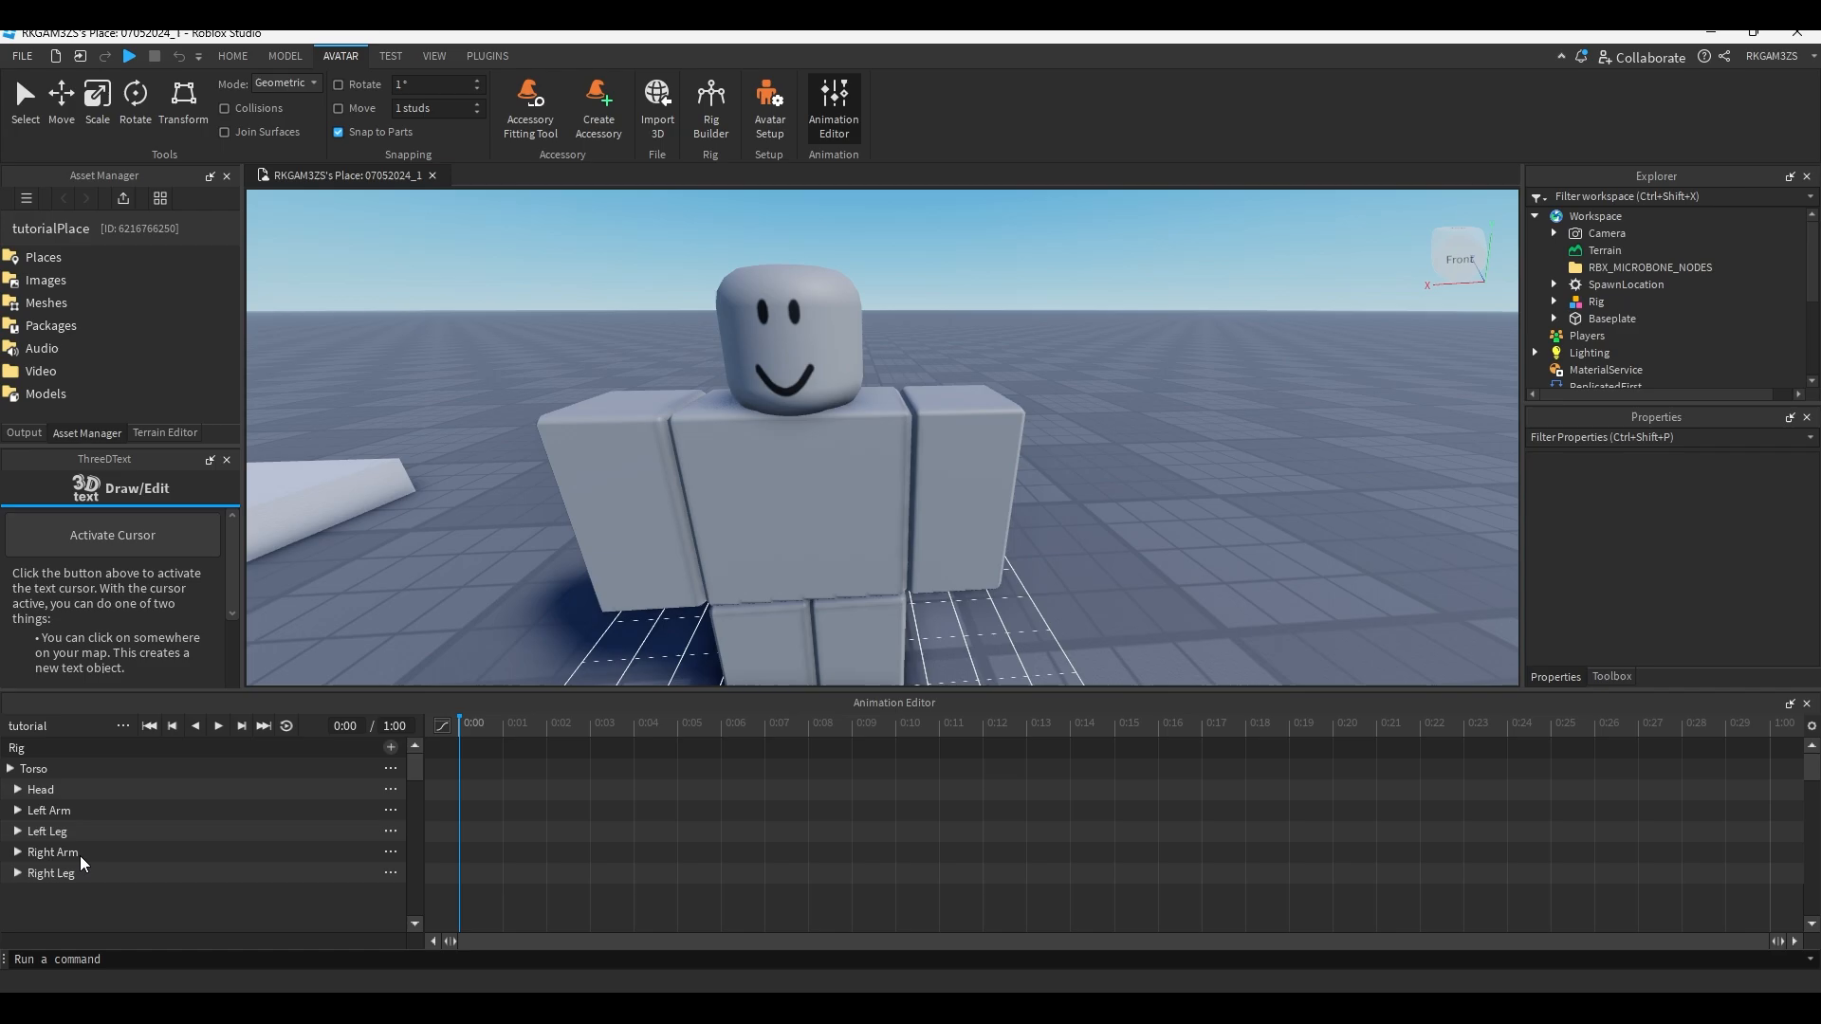
Add a keyframe at 0:00 on the Left Arm track to hold its starting pose.
click(61, 813)
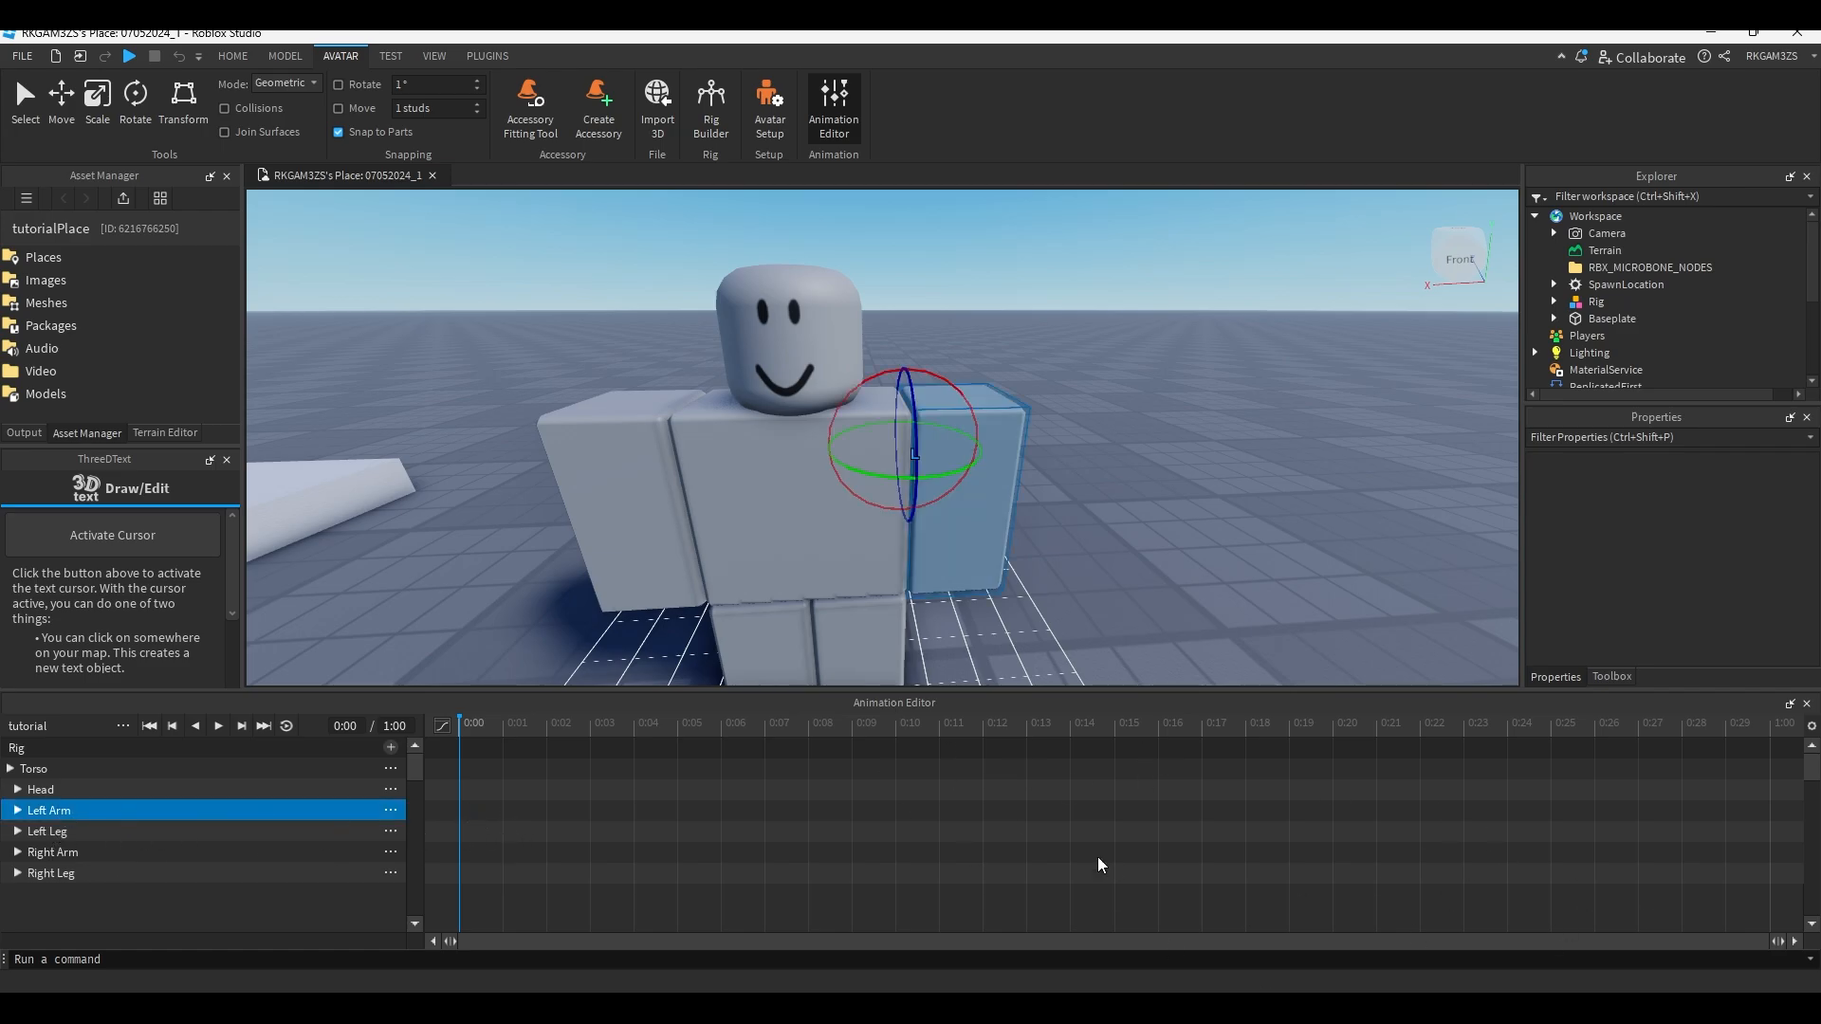
right_click(450, 836)
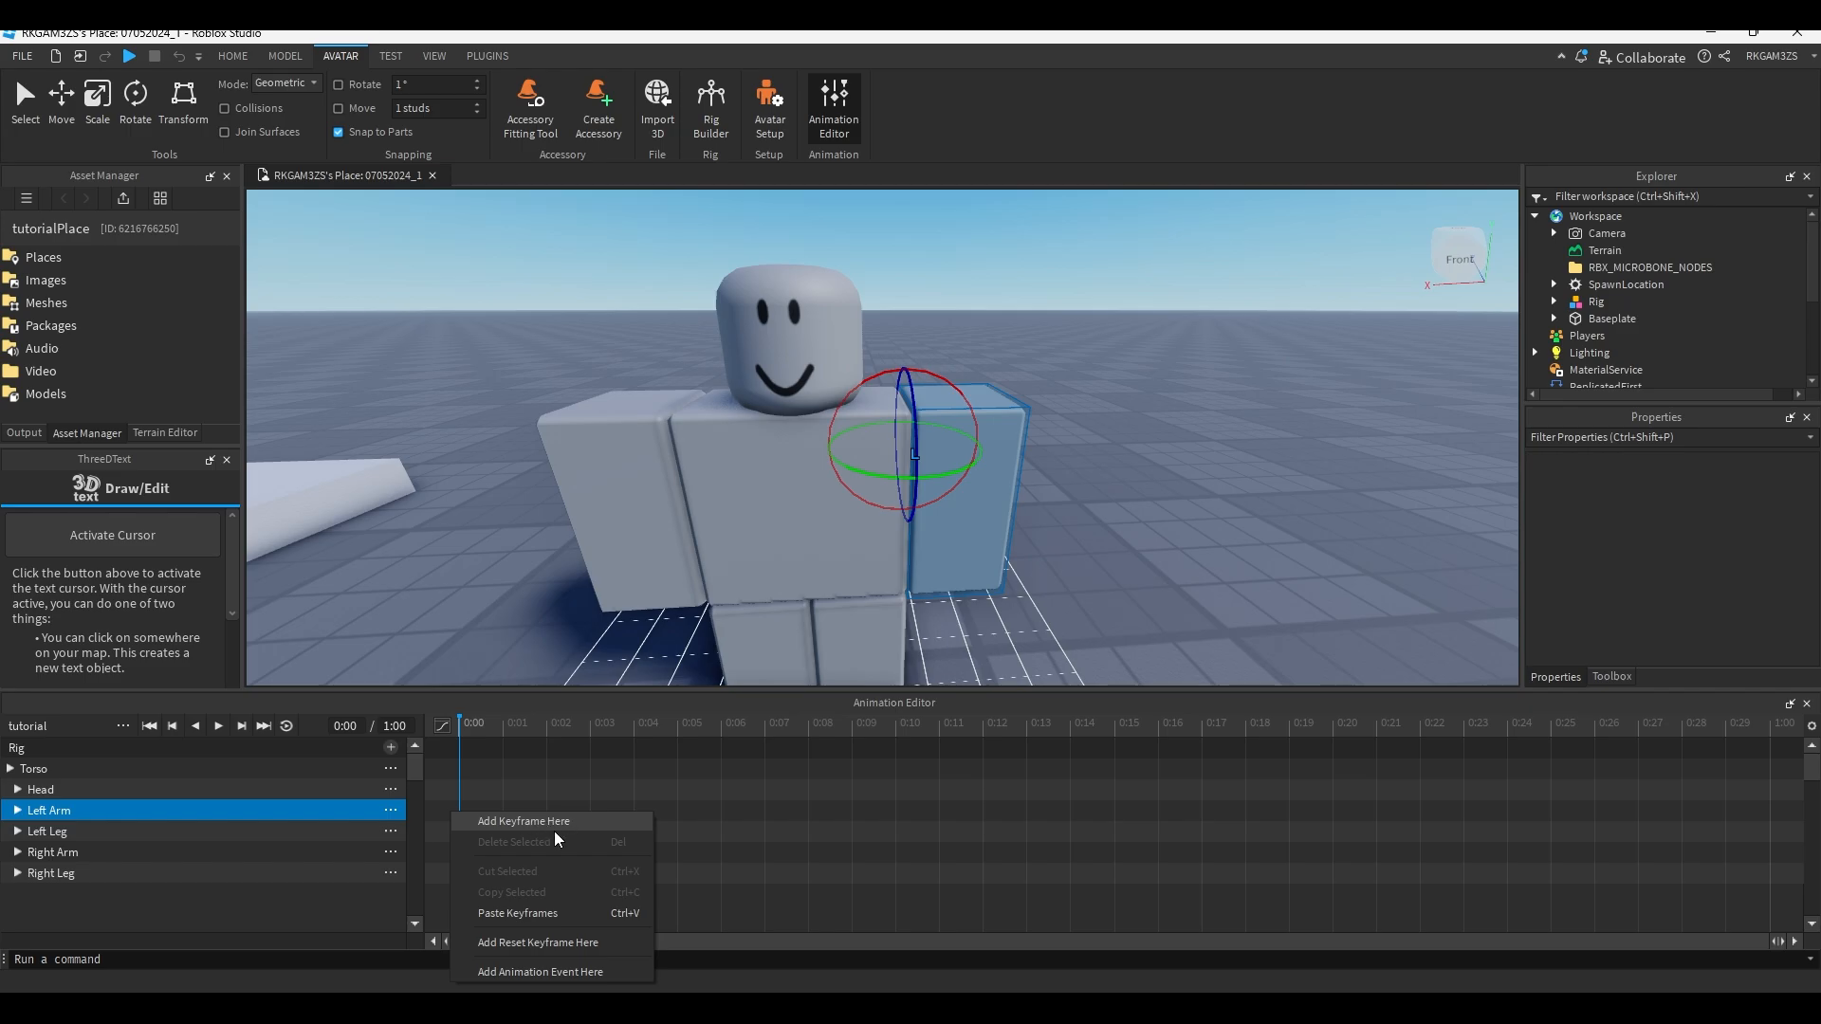
click(553, 821)
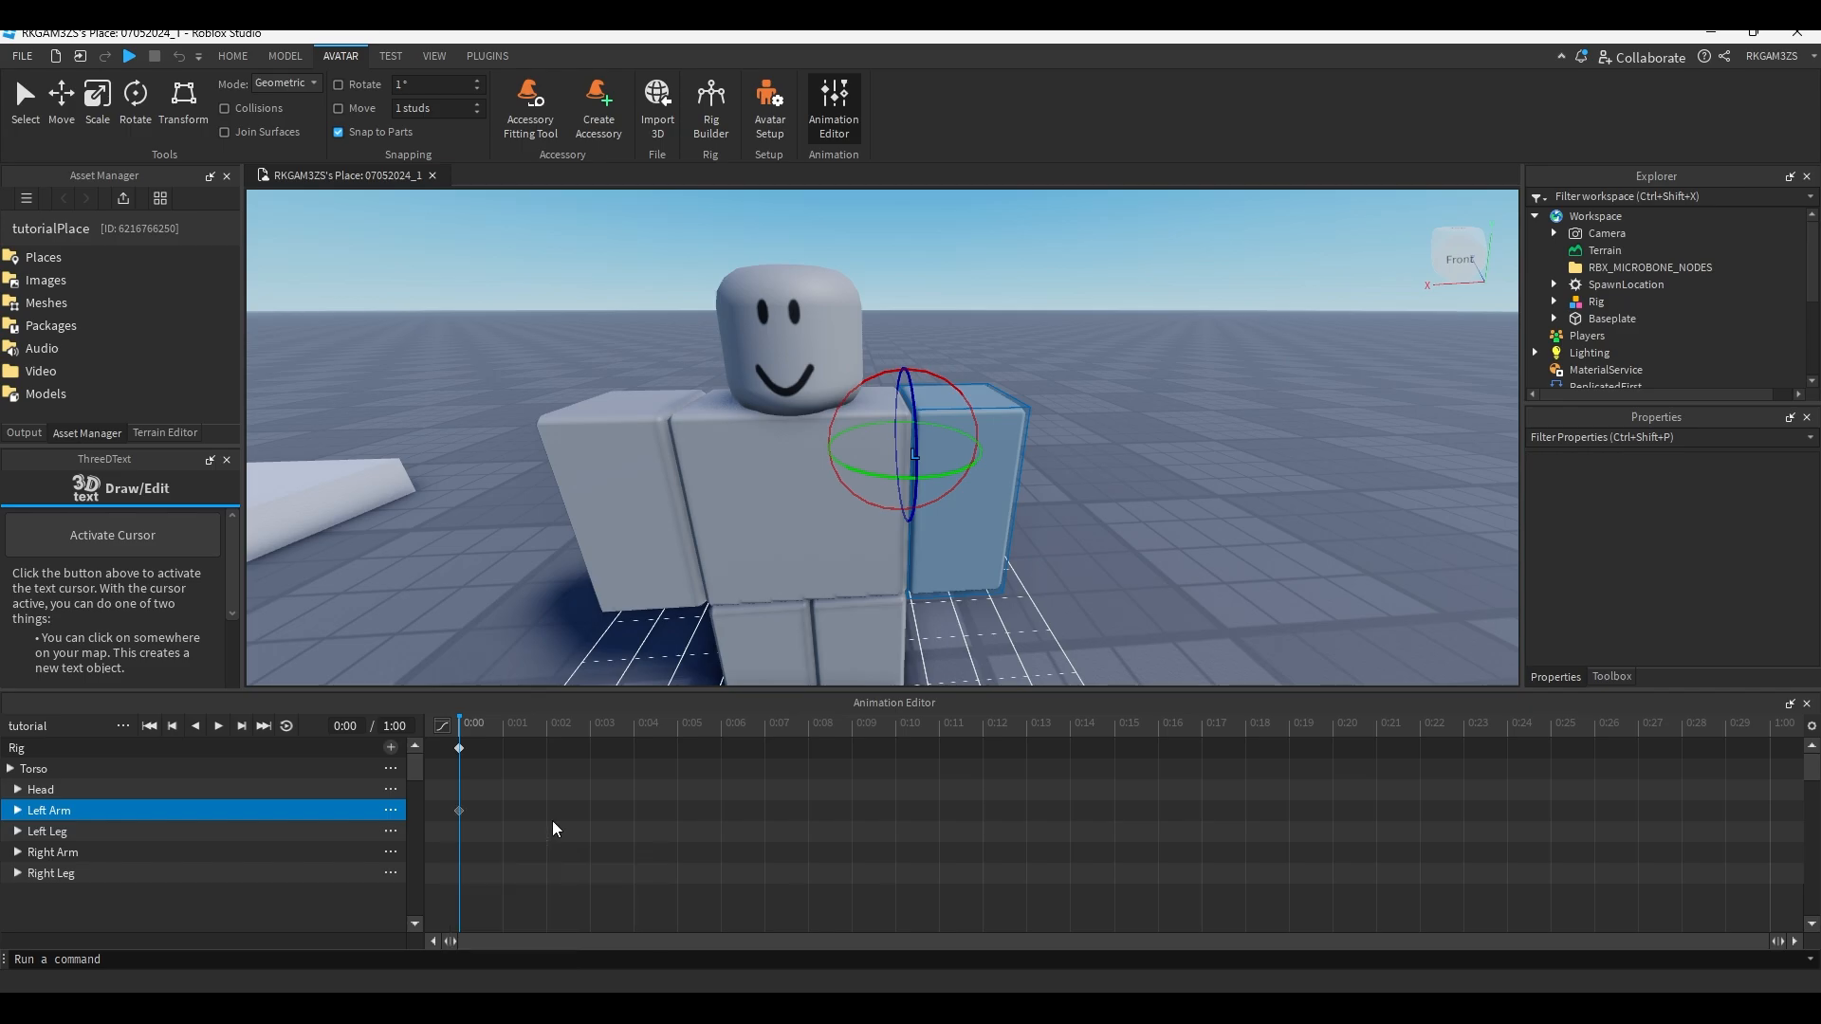
click(958, 590)
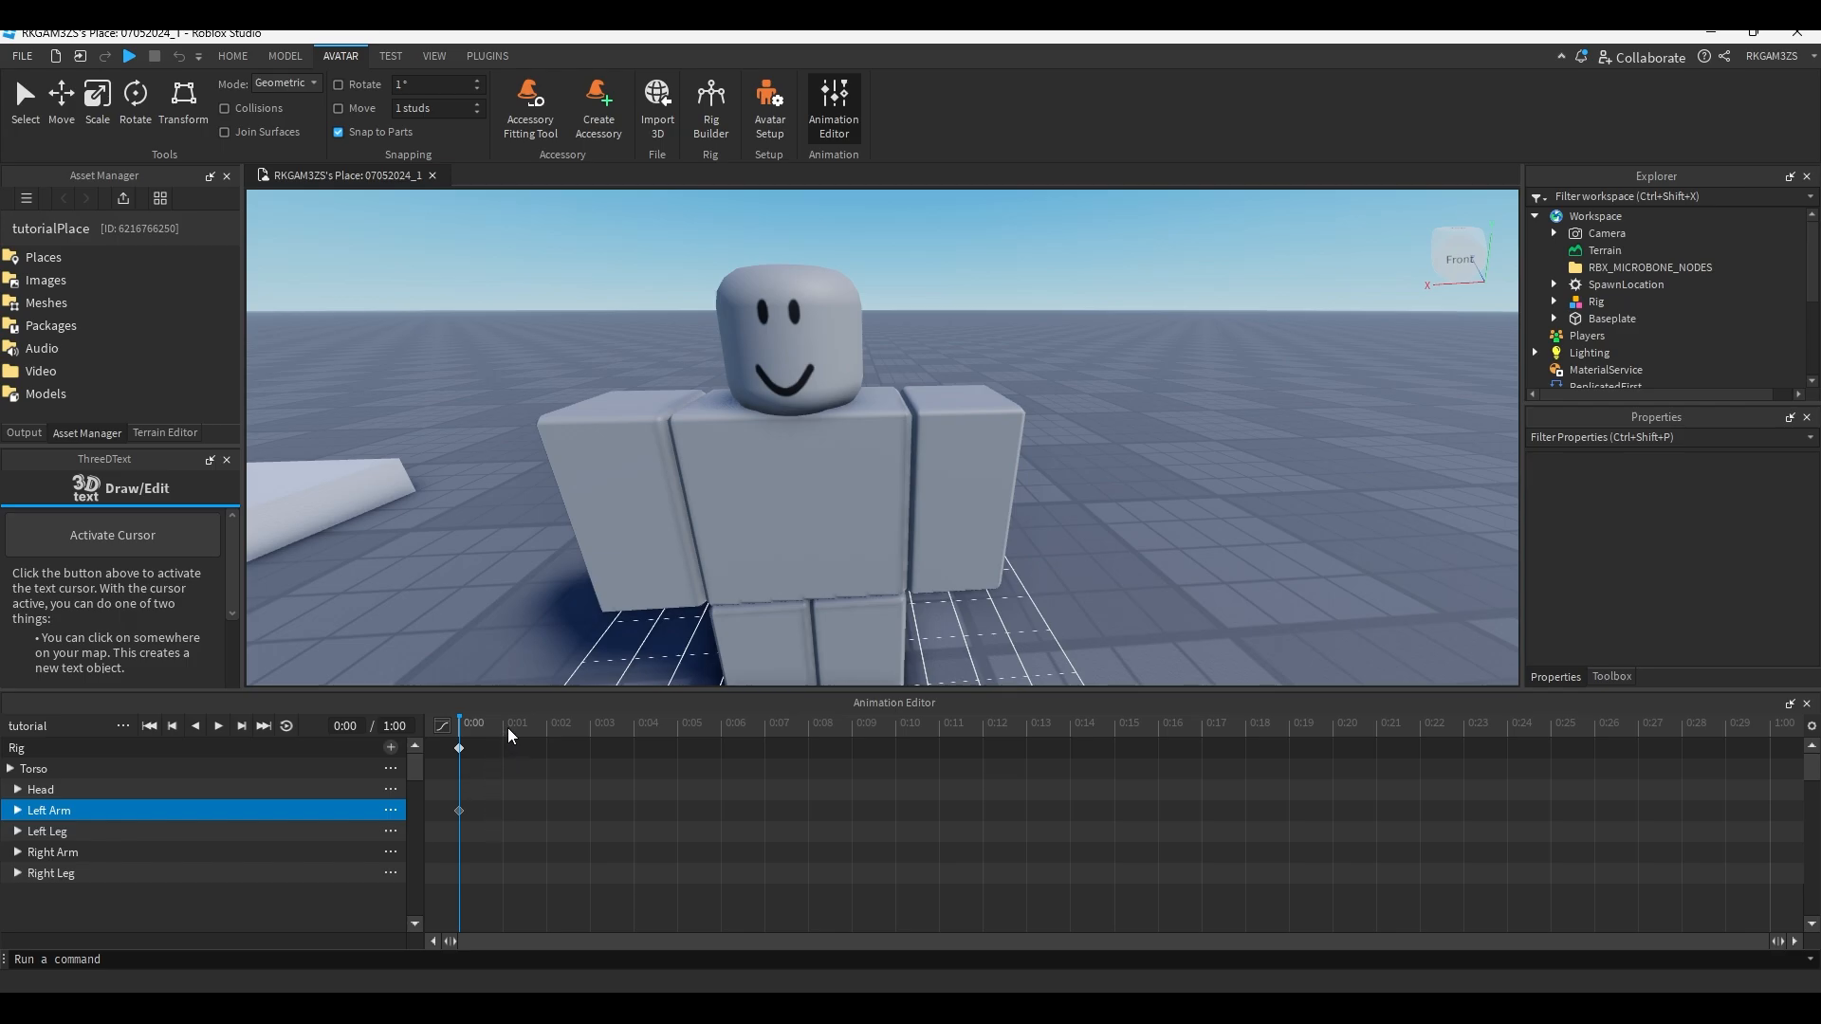
At 0:15 on the timeline, rotate the left arm up so that it points straight forward.
click(1119, 721)
click(956, 486)
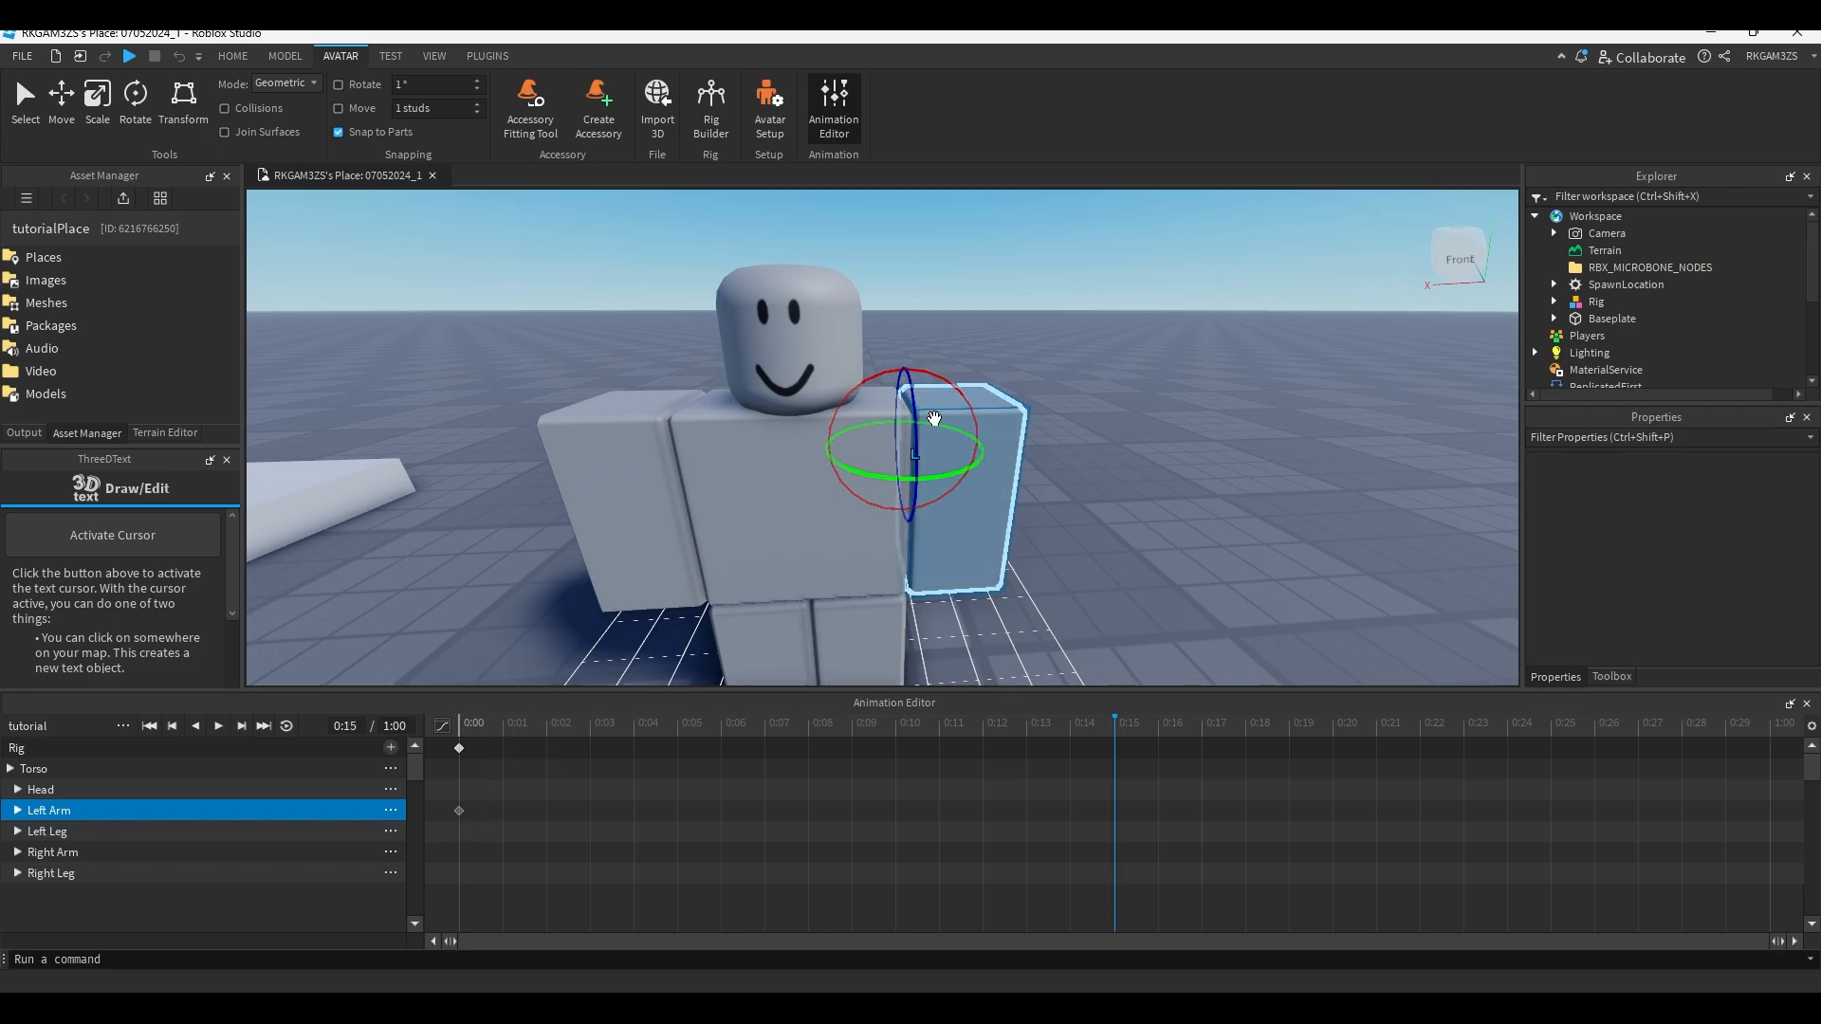
drag(918, 387, 1043, 398)
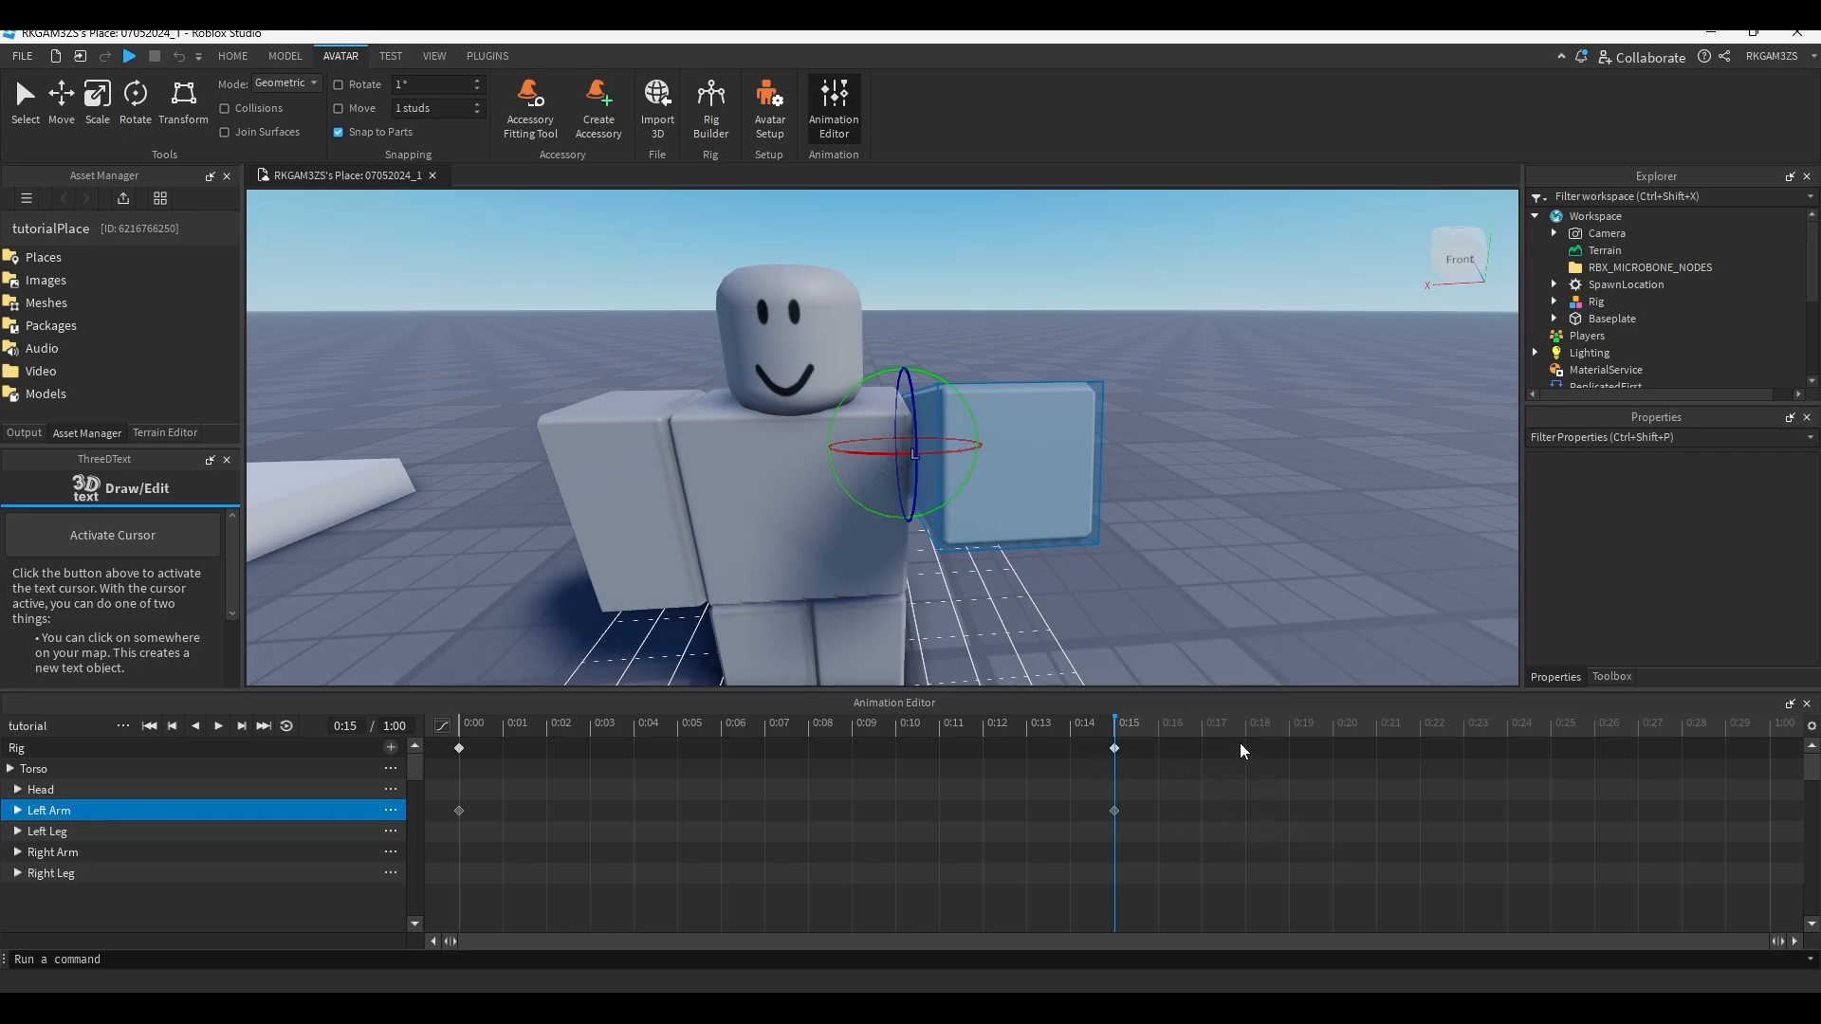
At 0:24, roll the raised left arm about its own length, and play the animation from 0:00.
drag(1290, 724, 1507, 725)
drag(965, 399, 986, 454)
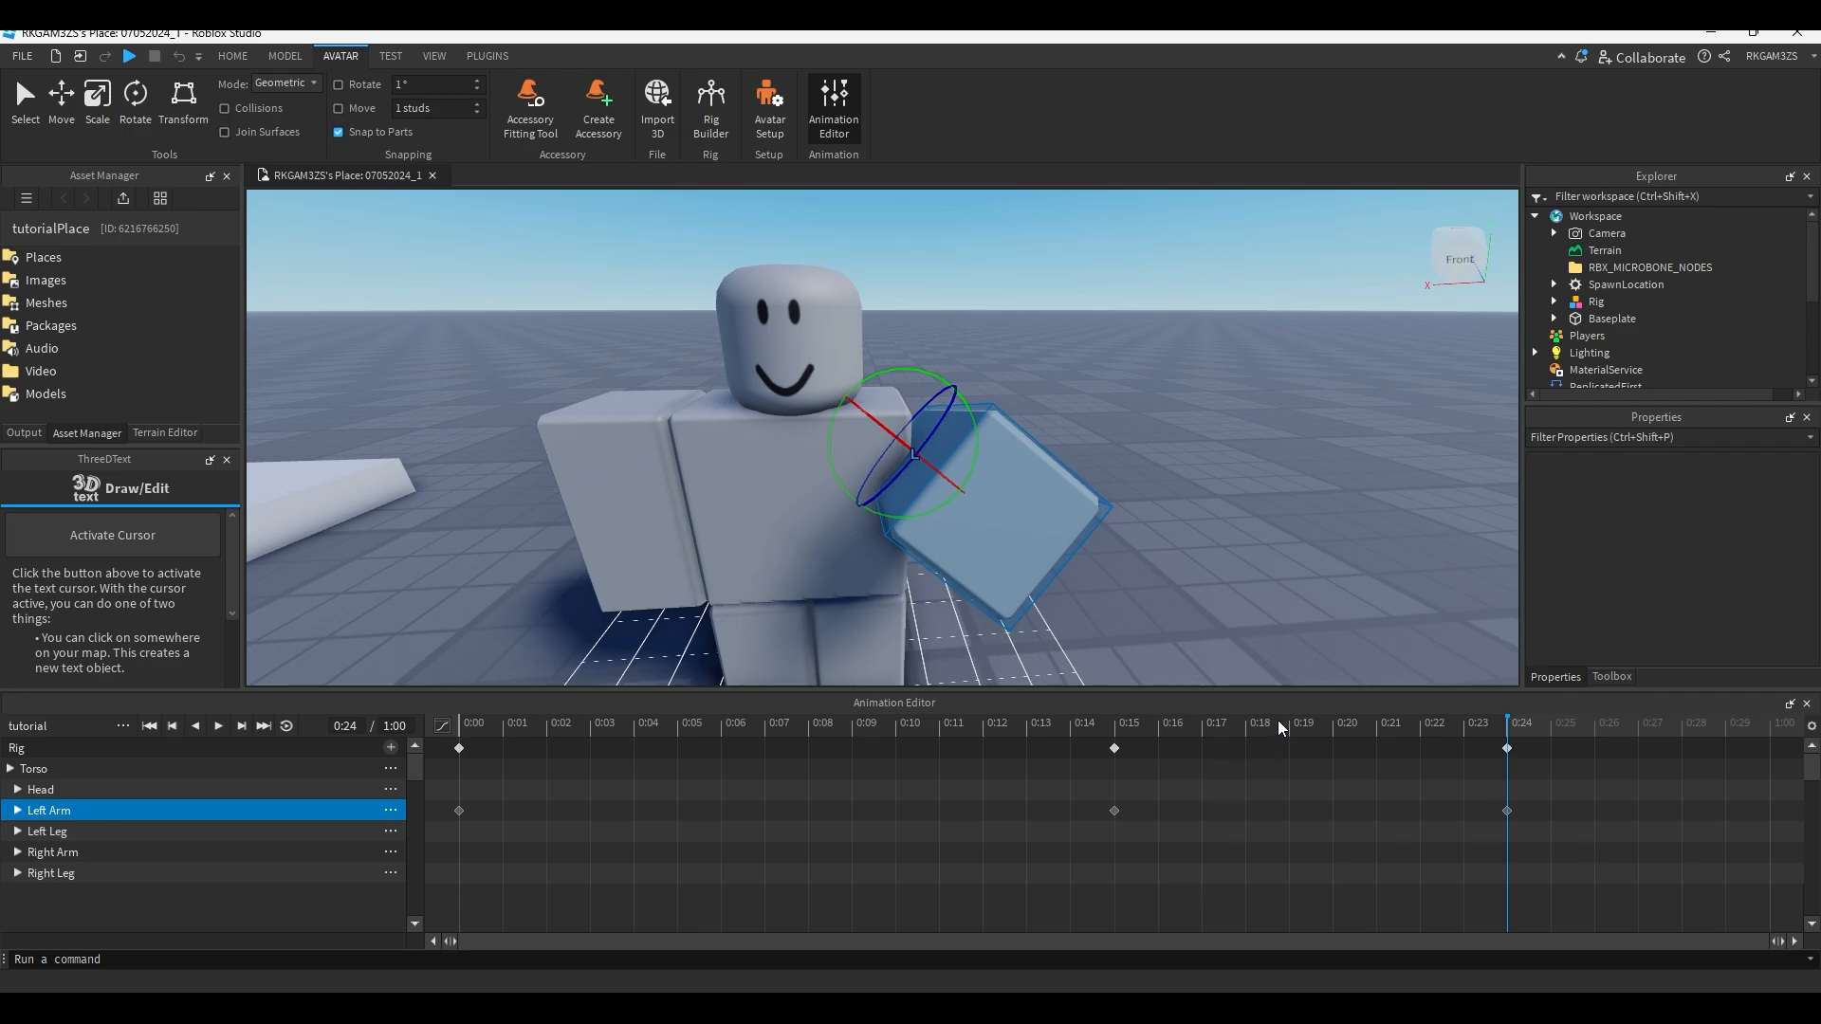
click(459, 724)
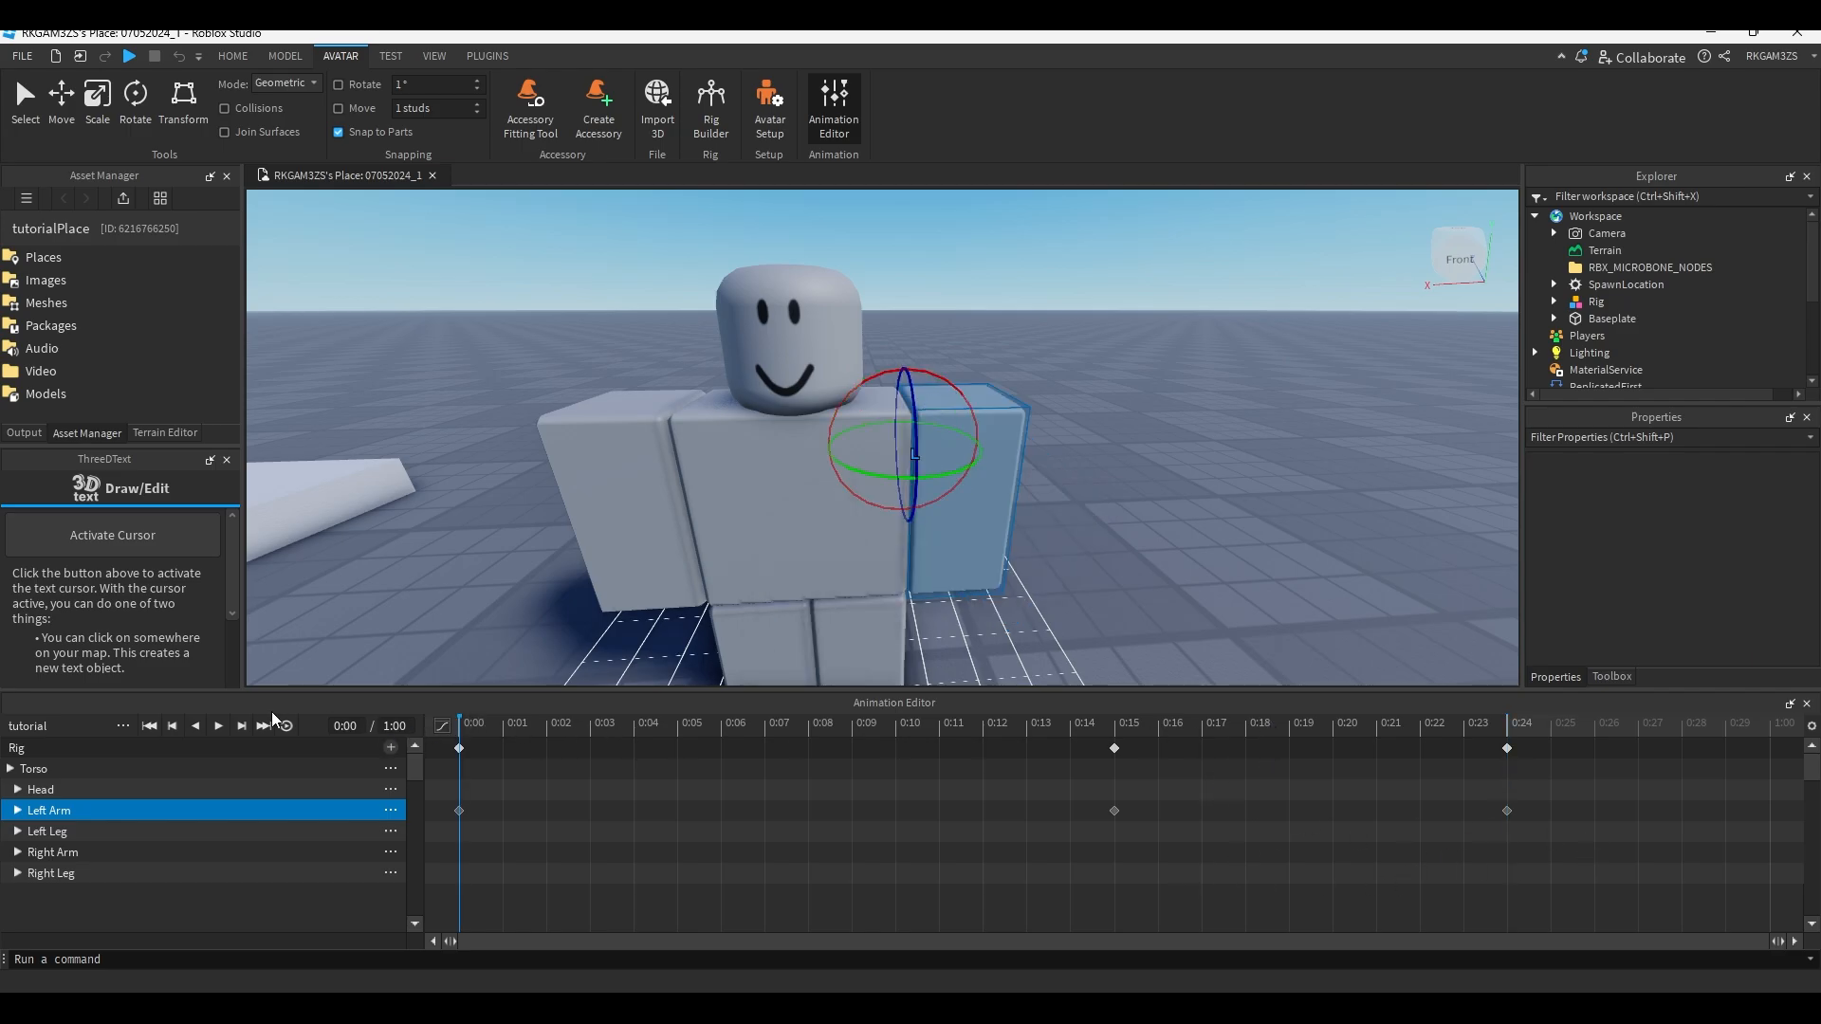
key(space)
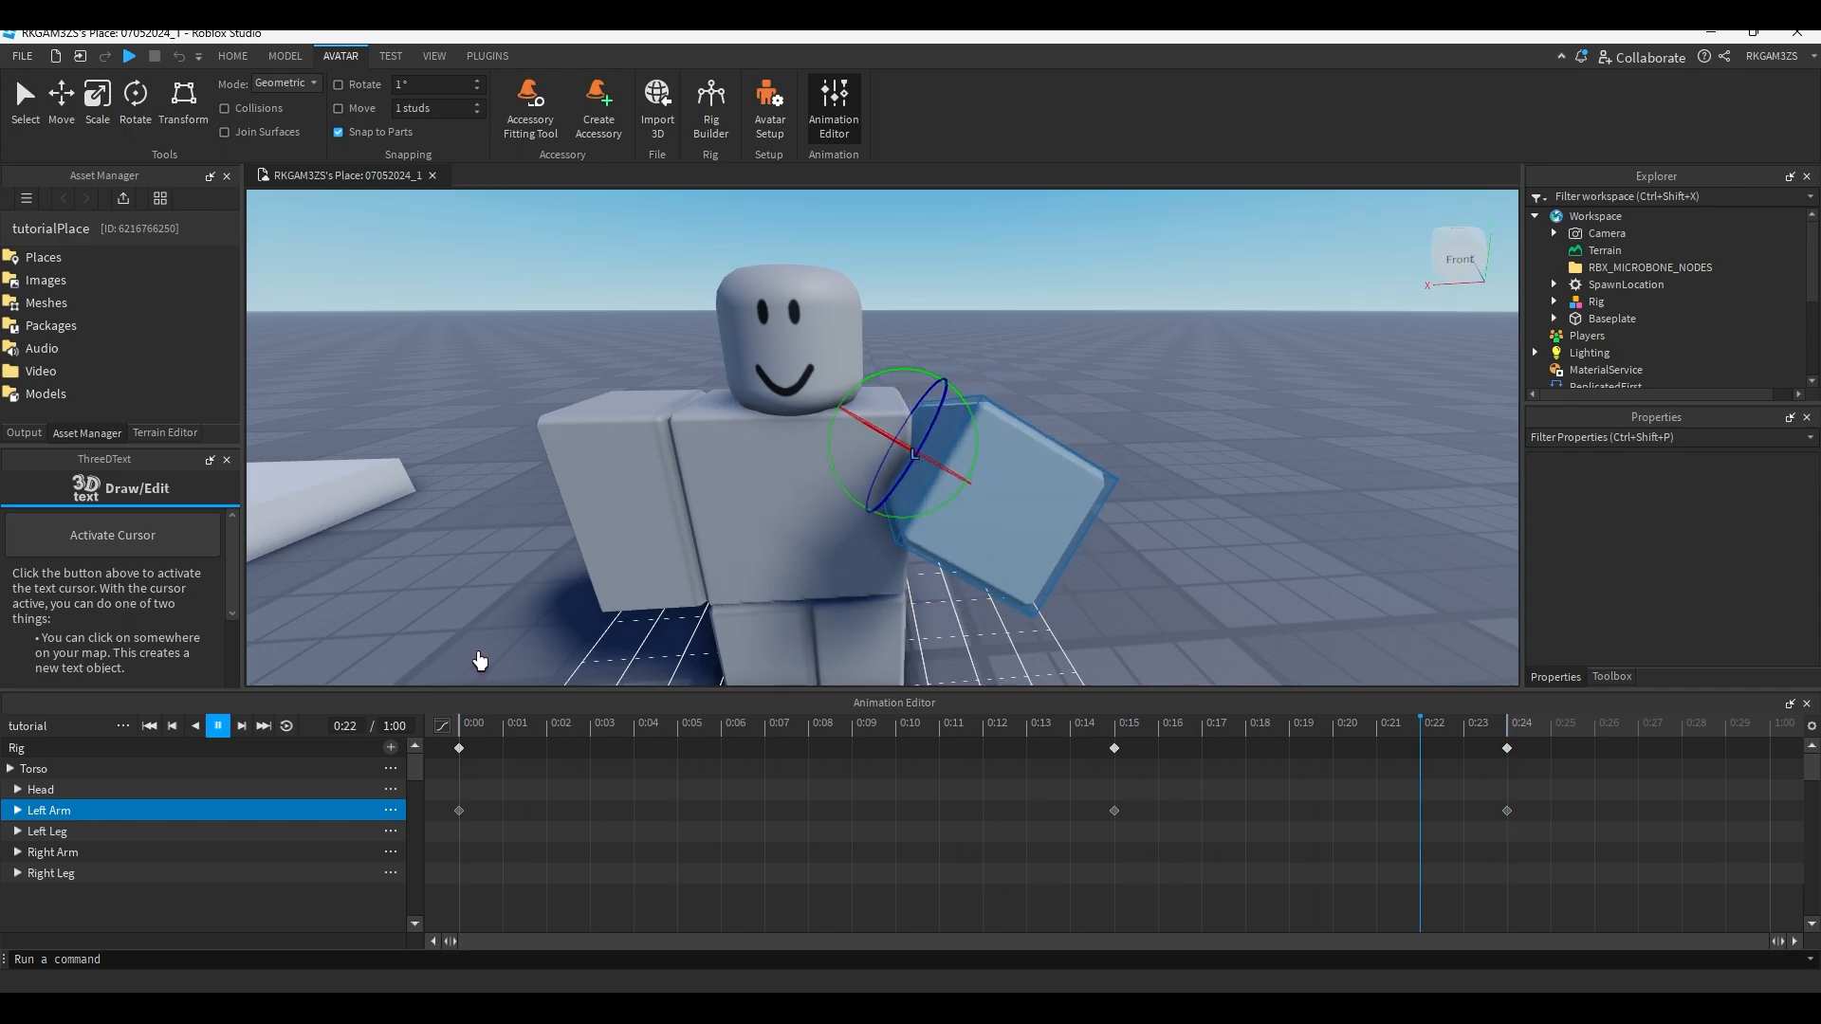
Paste the left arm's 0:00 keyframe at 1:00 and play the animation back.
drag(1626, 720, 1770, 721)
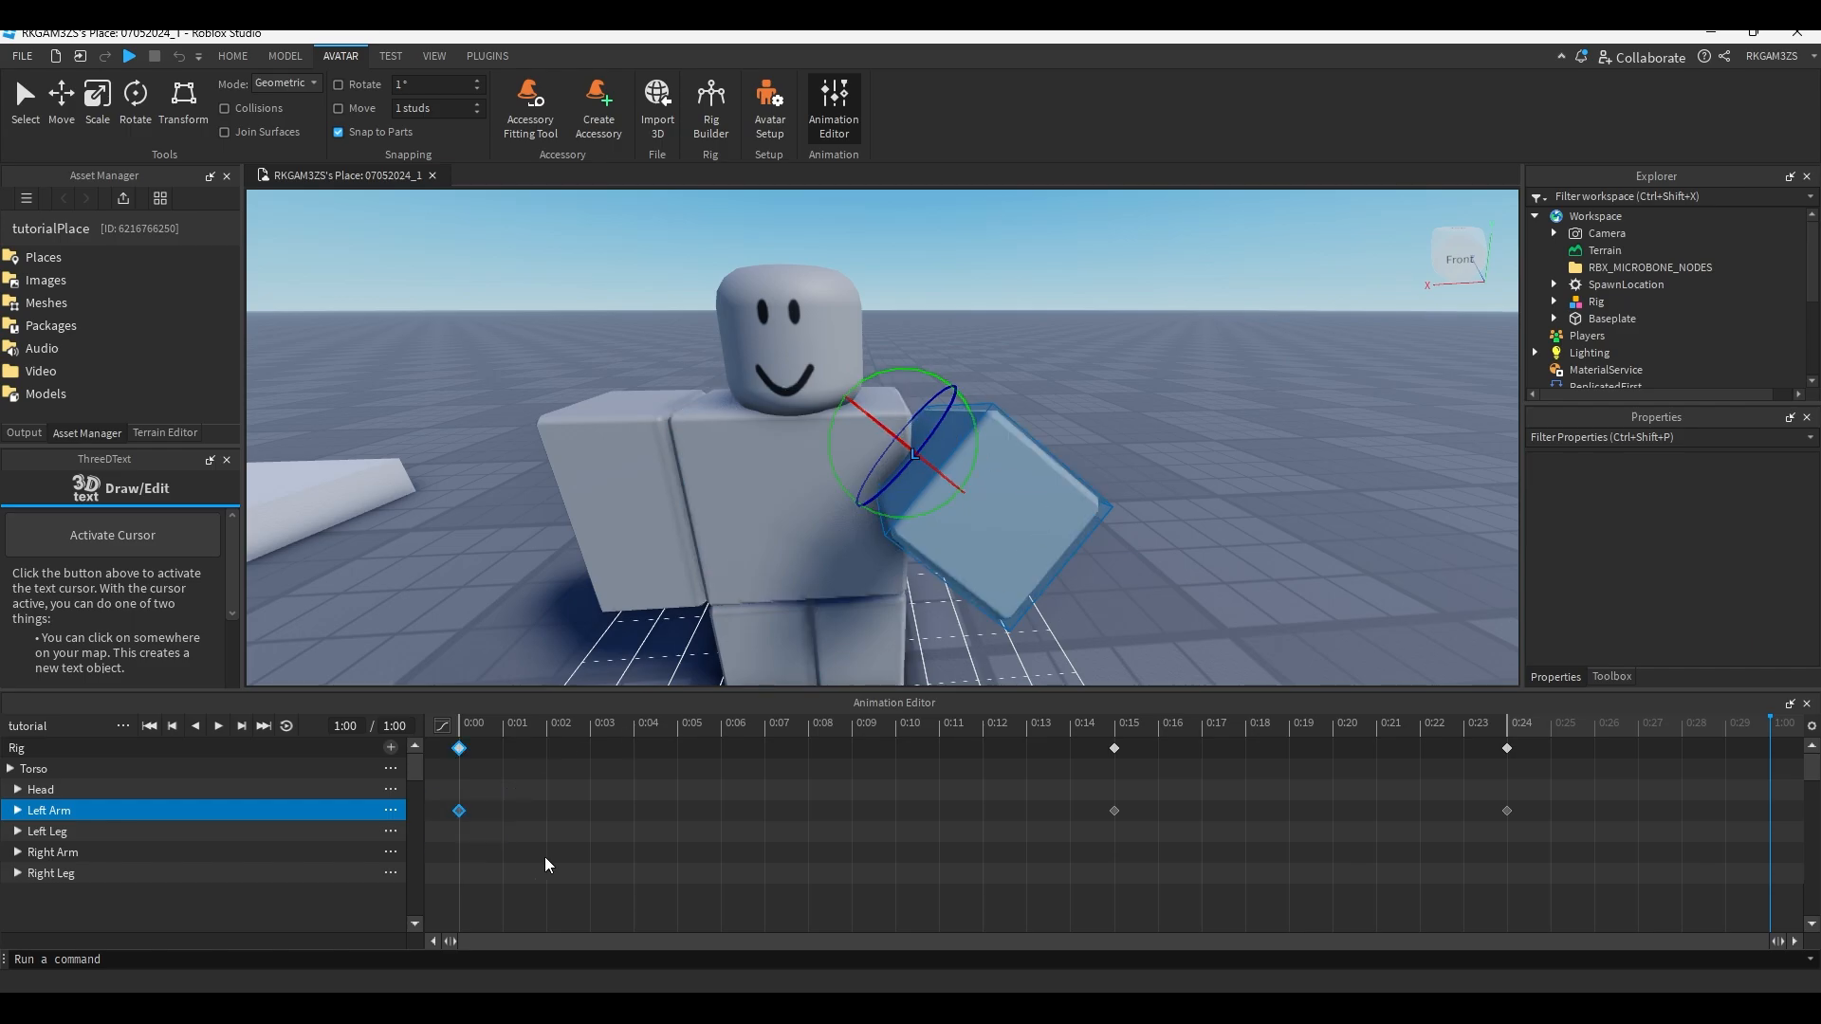
key(ctrl+v)
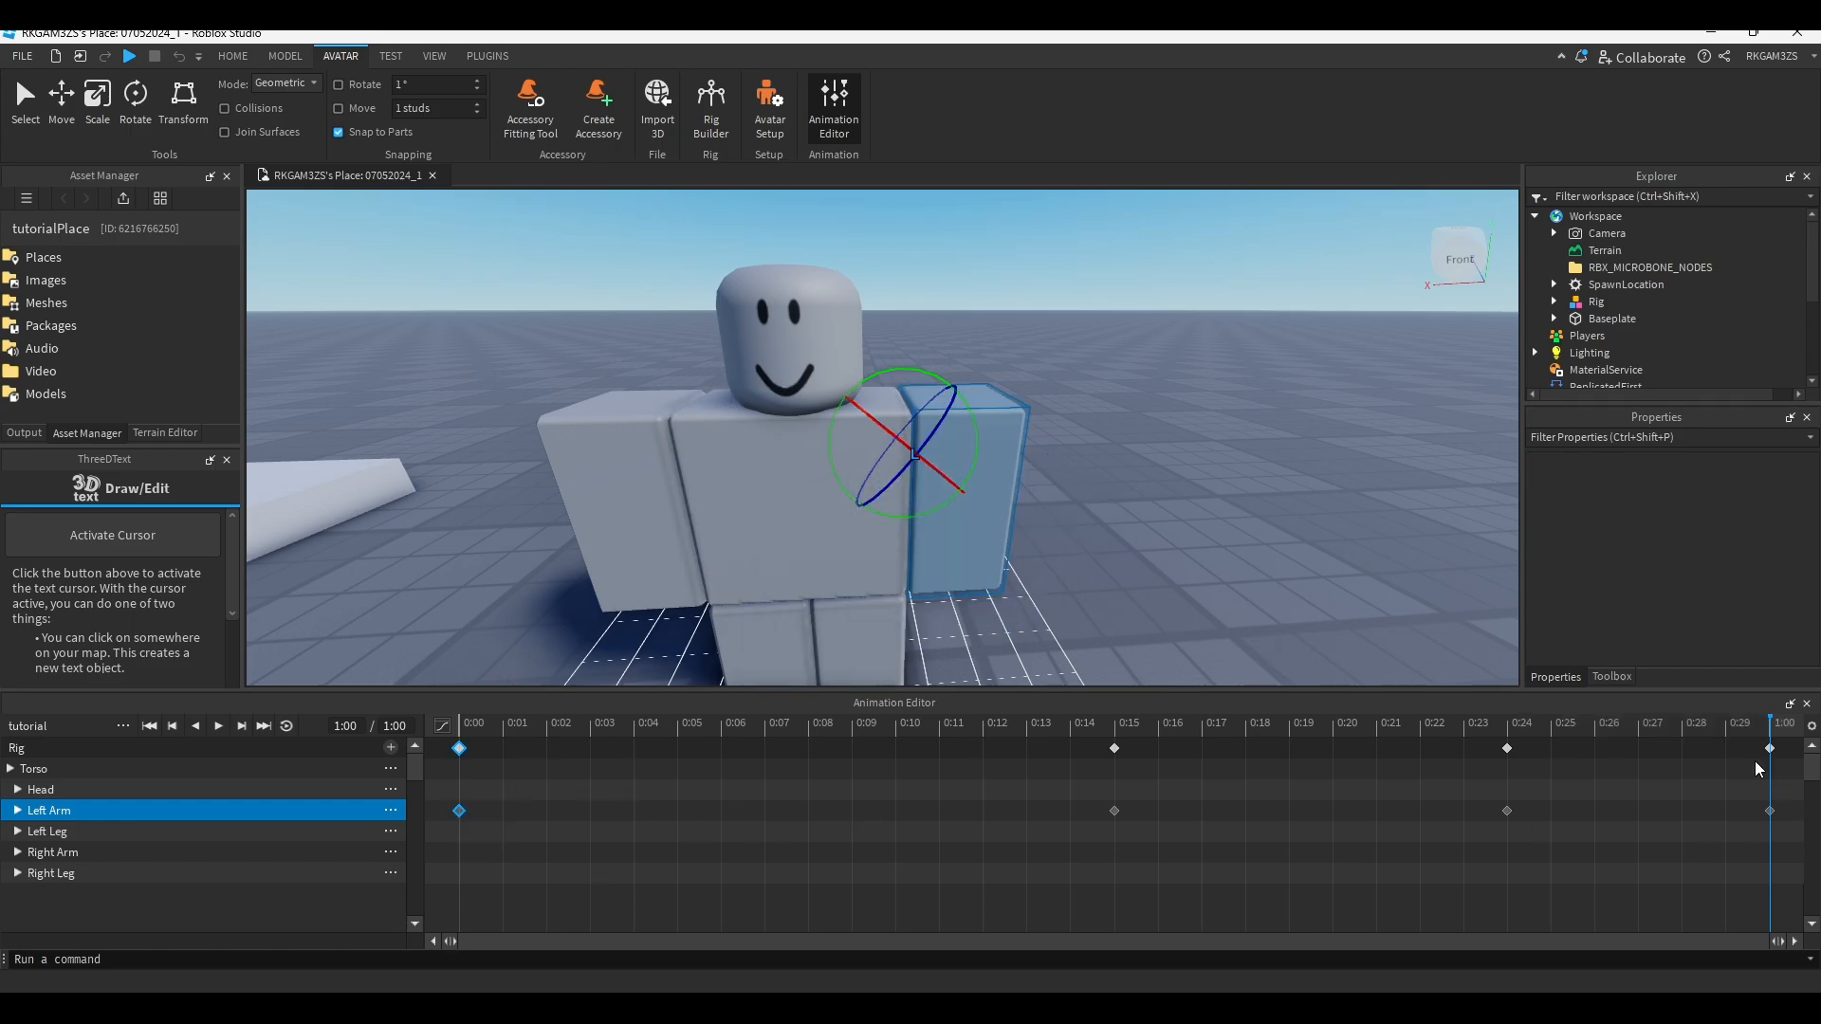
click(218, 725)
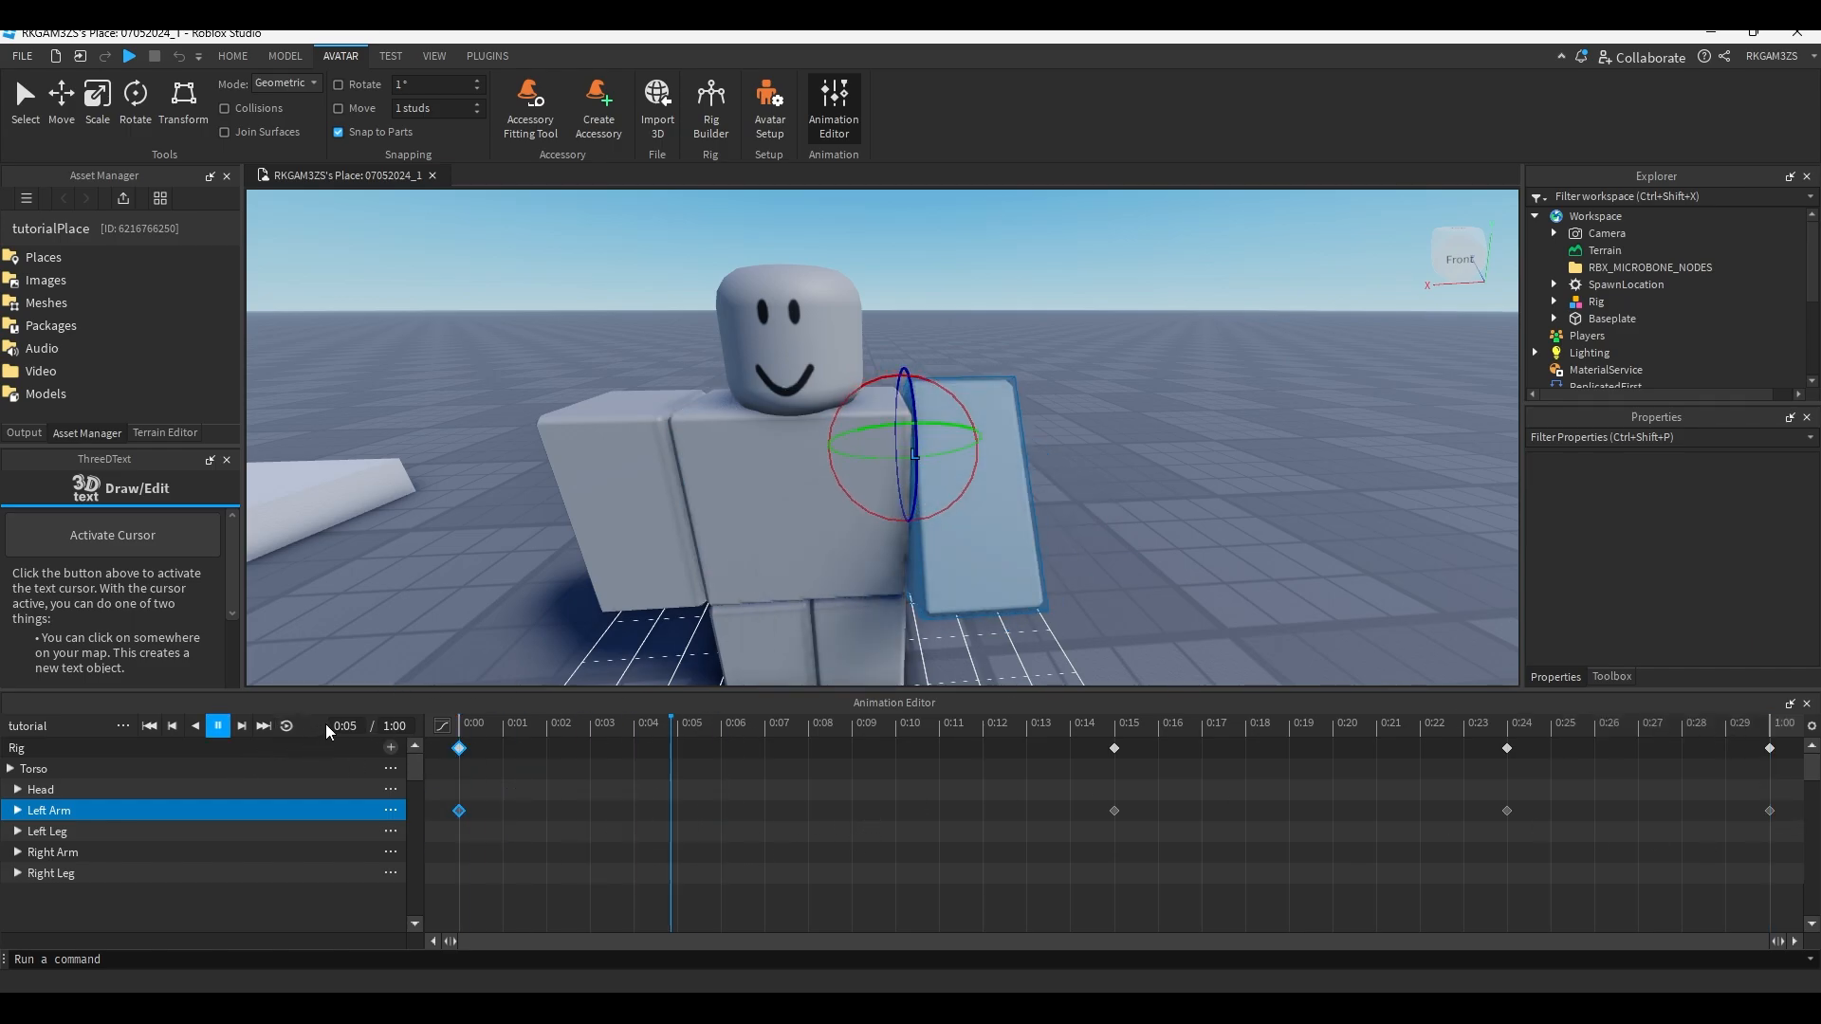
key(space)
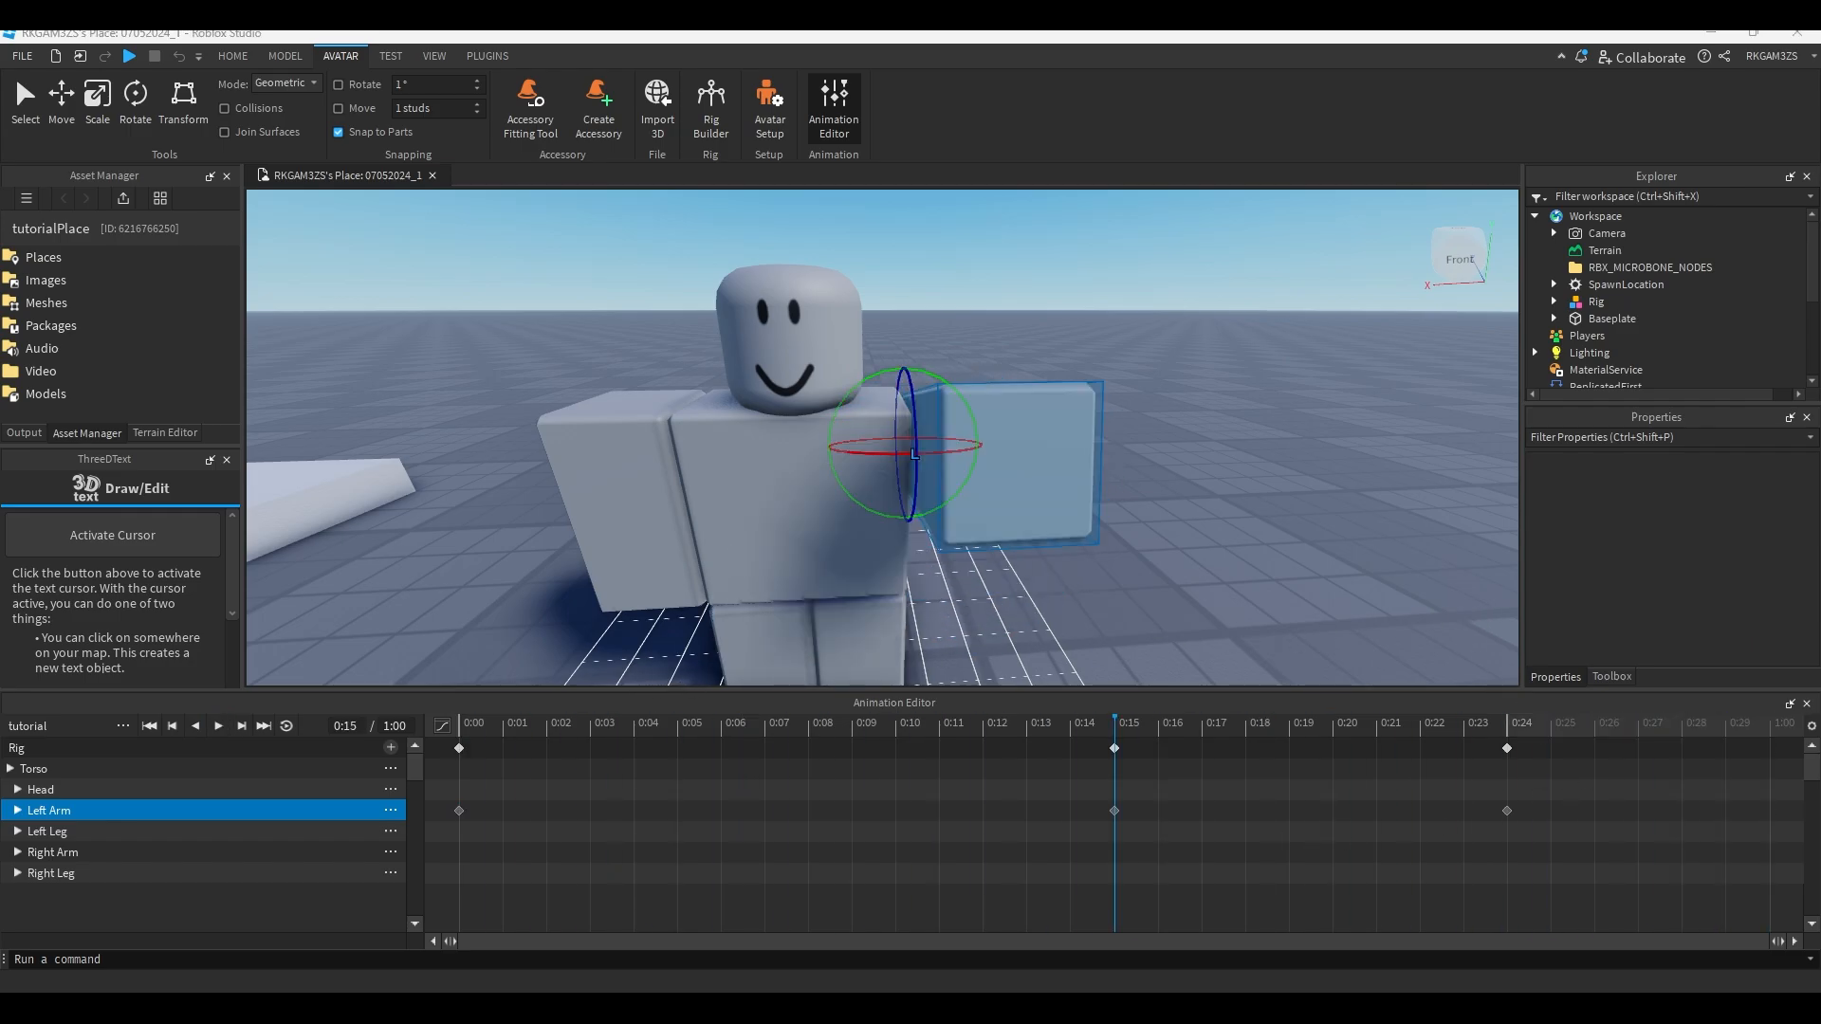
Review the left arm's poses at 0:00, 0:15 and 0:24 by moving the playhead to each keyframe and briefly playing the animation.
drag(1087, 733, 379, 650)
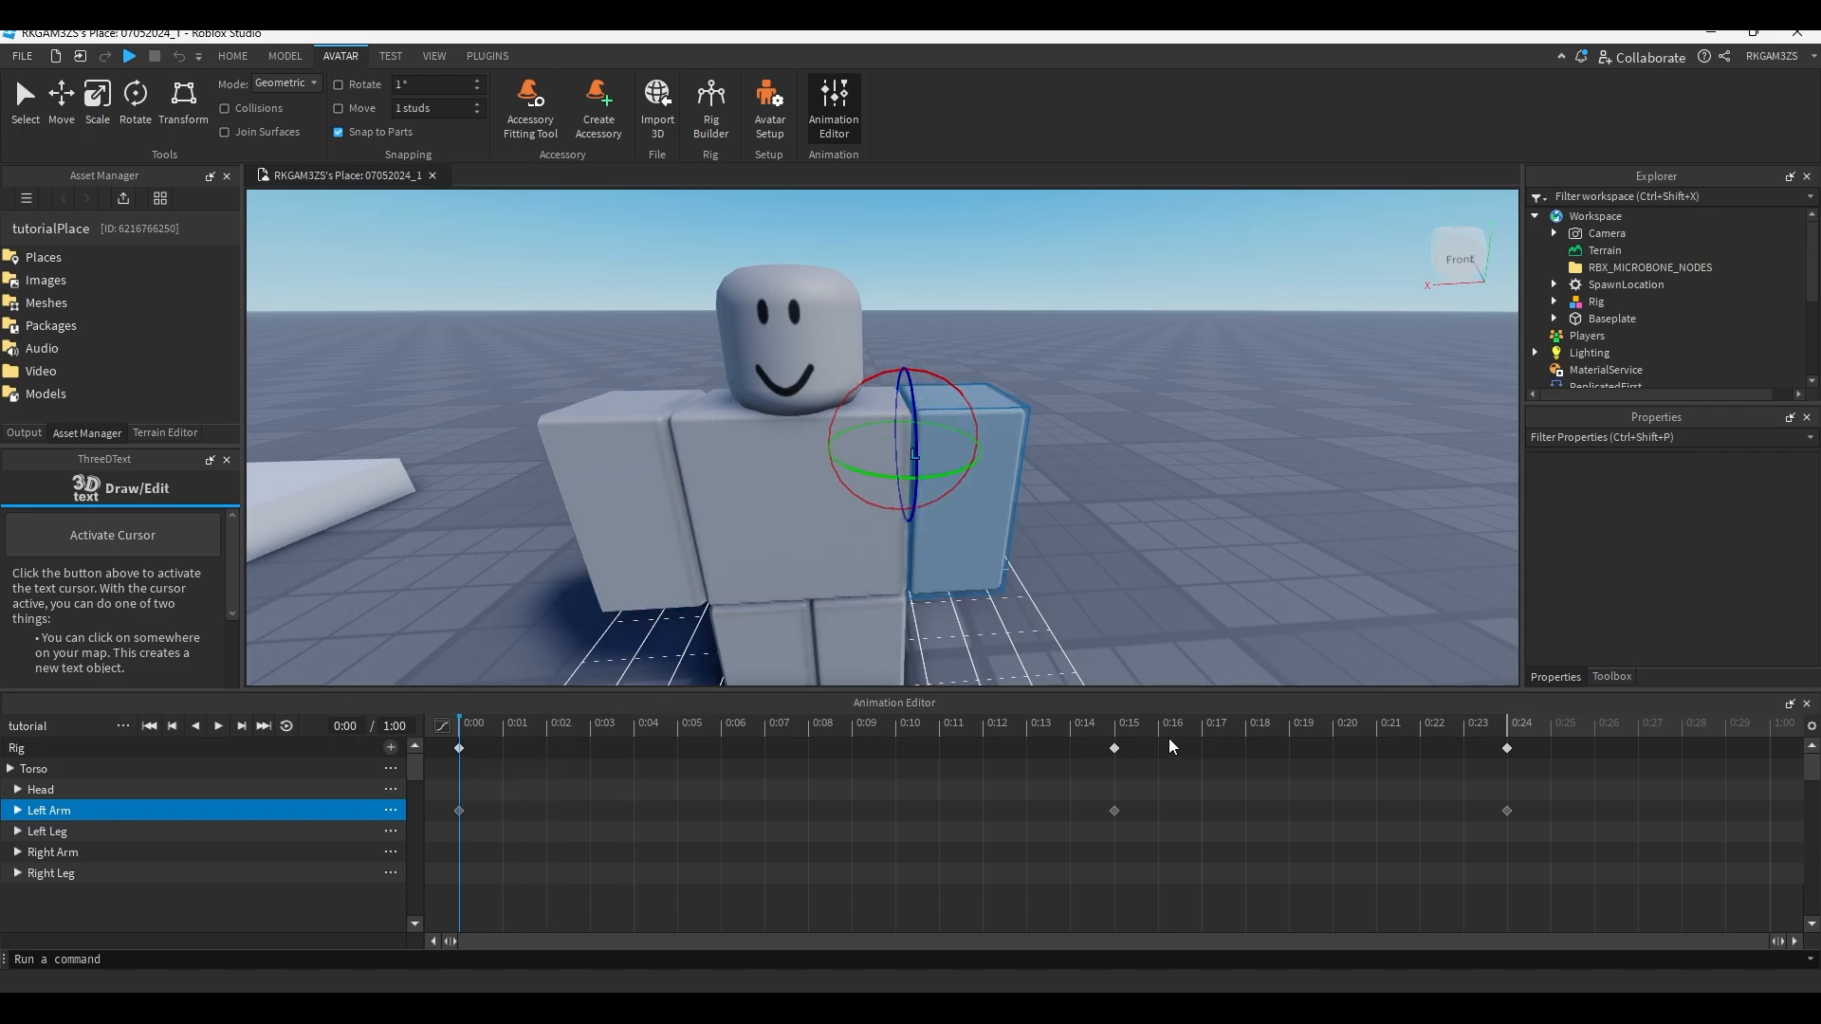
click(1122, 727)
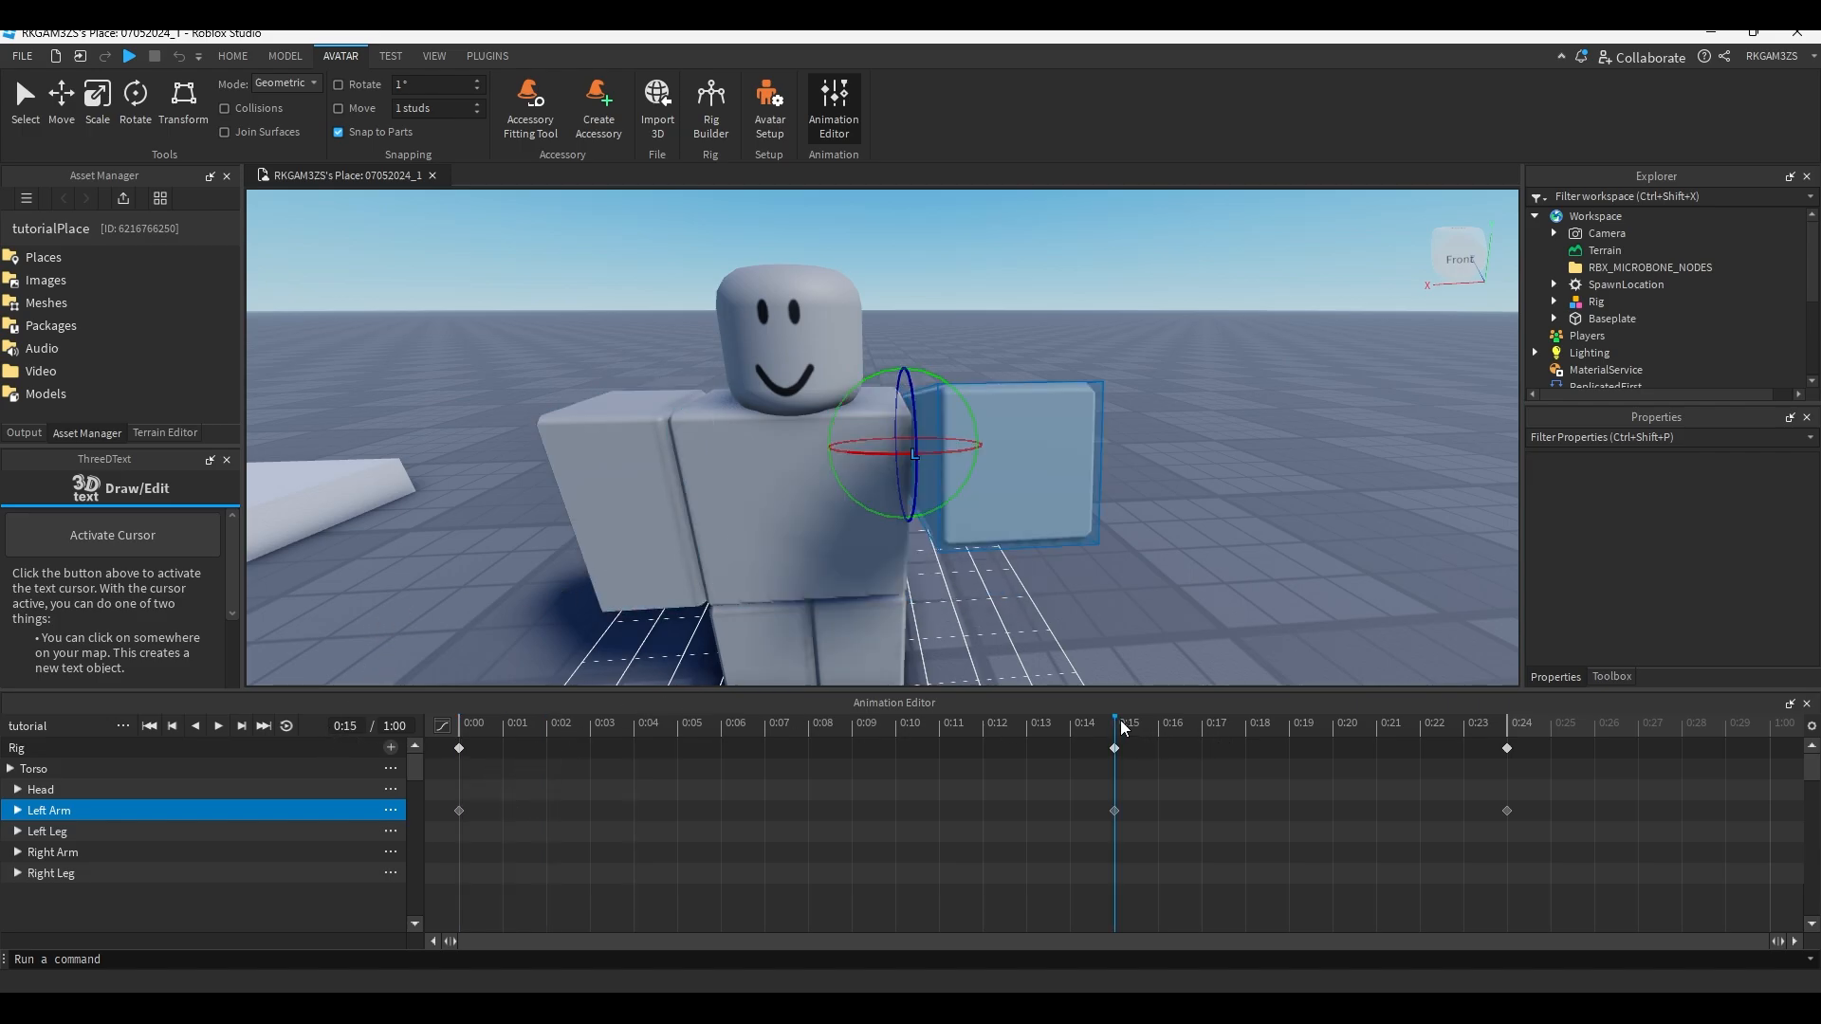
click(1503, 723)
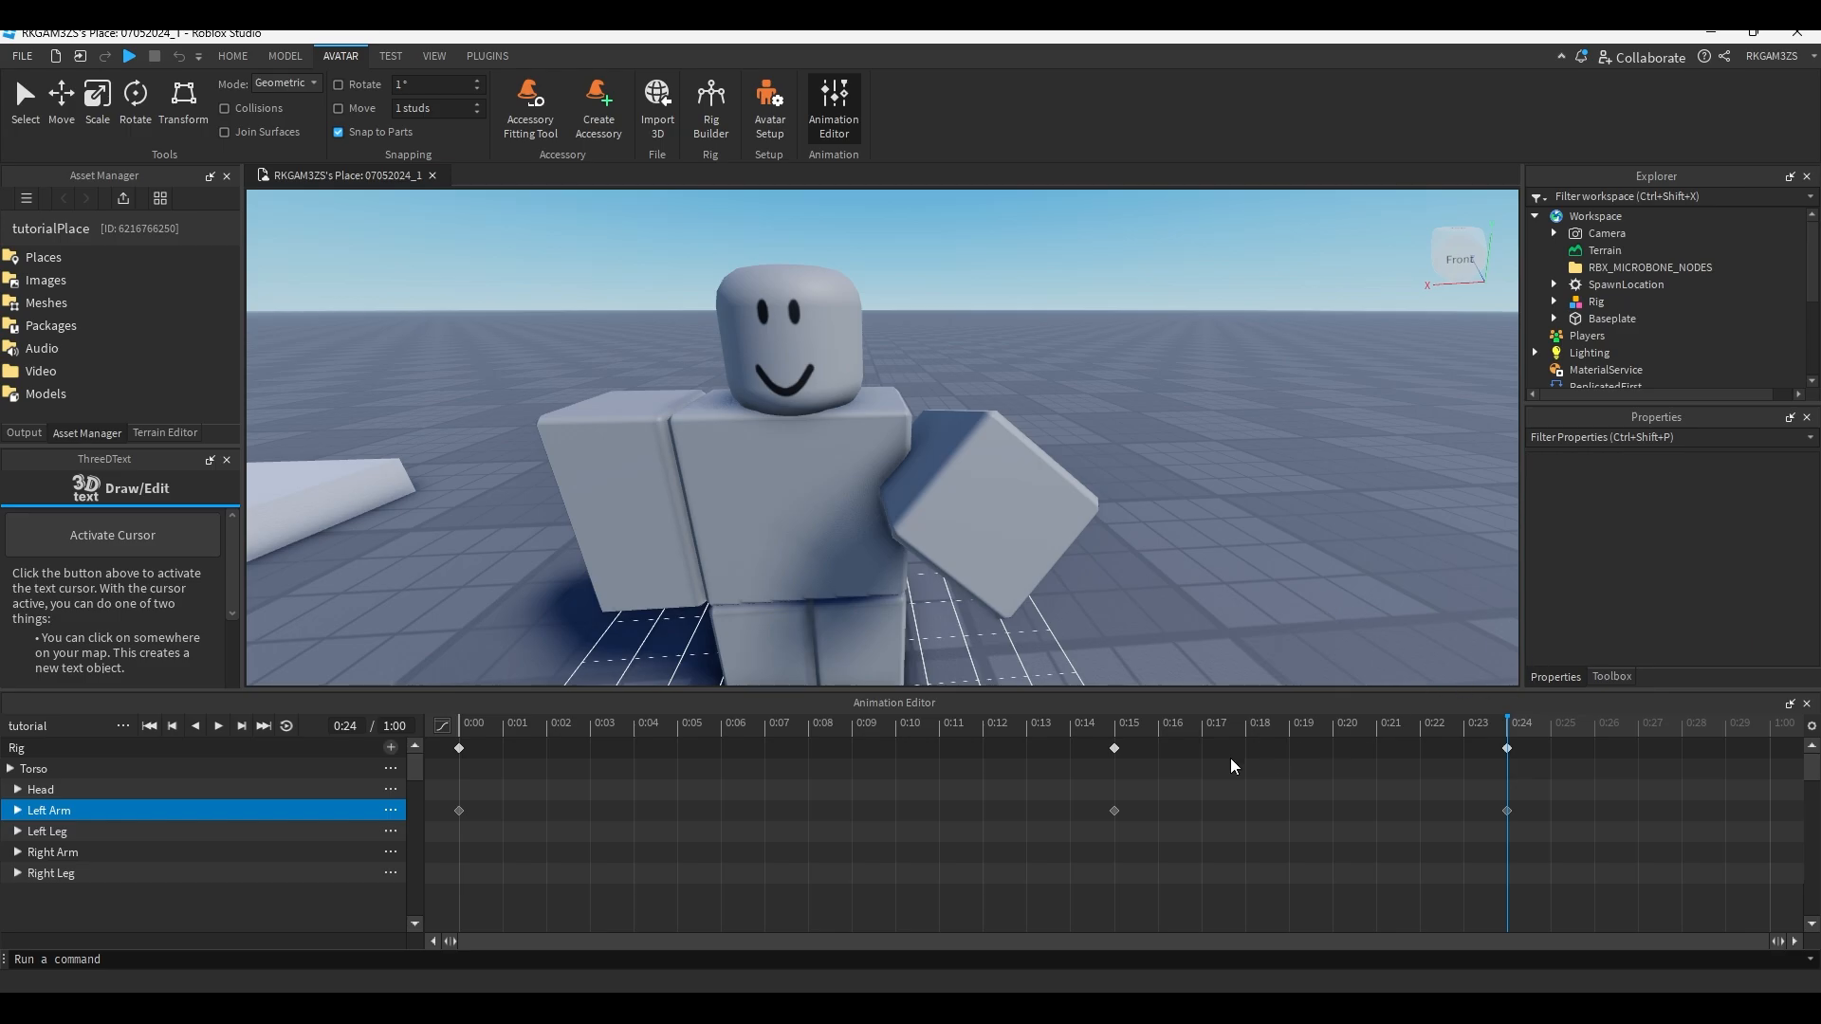
key(space)
key(space)
Delete the left arm's keyframes at 0:15 and 0:24 and return the playhead to 0:00.
drag(1567, 848, 1020, 784)
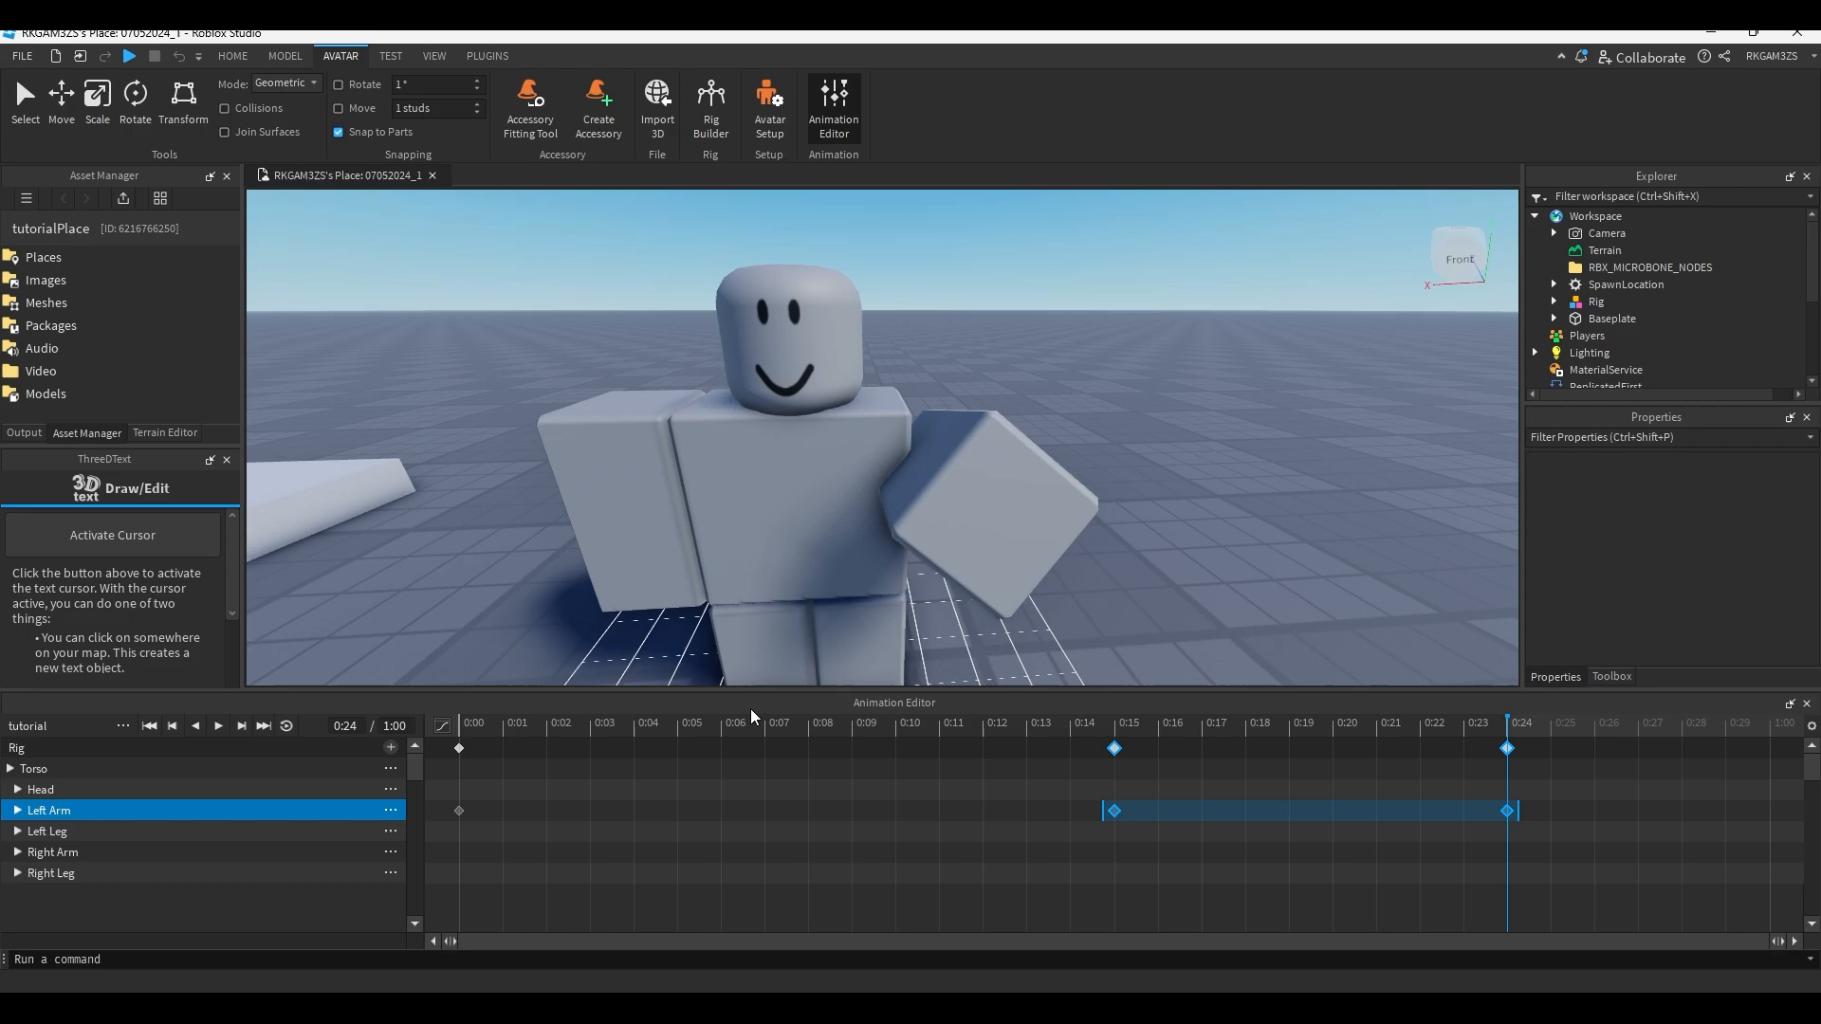
key(Delete)
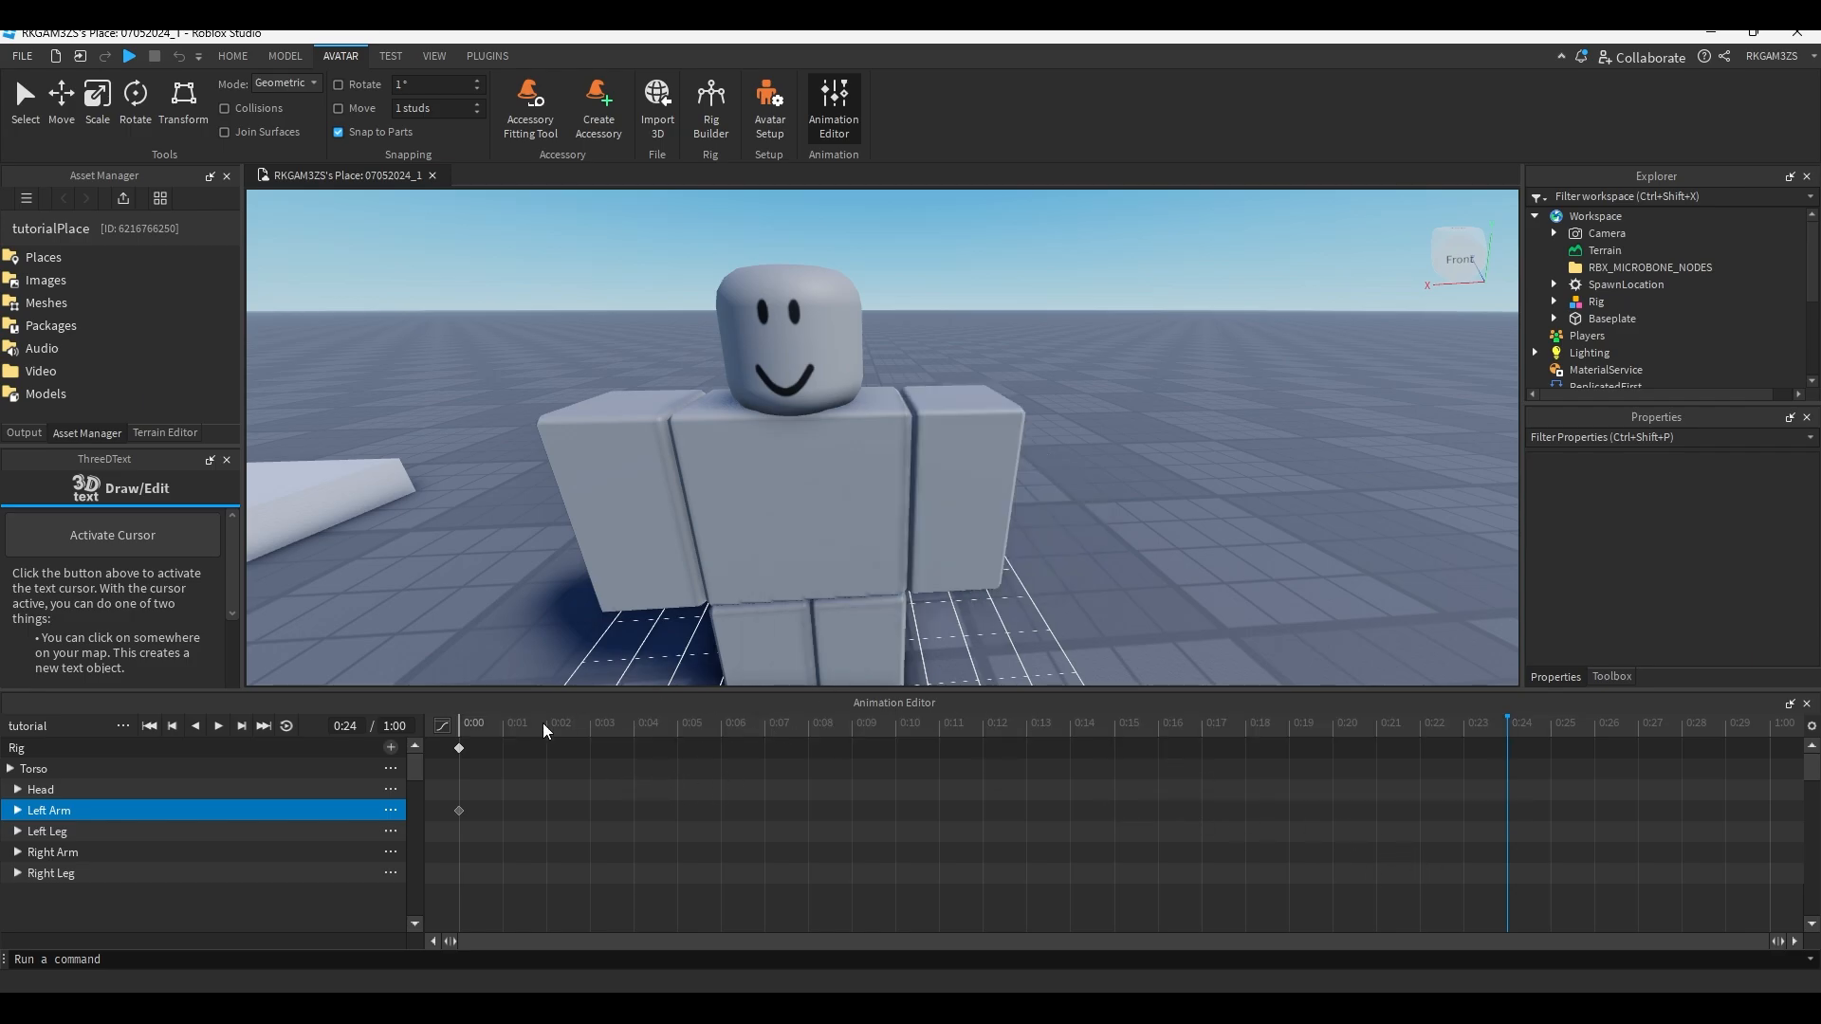
drag(544, 724, 418, 717)
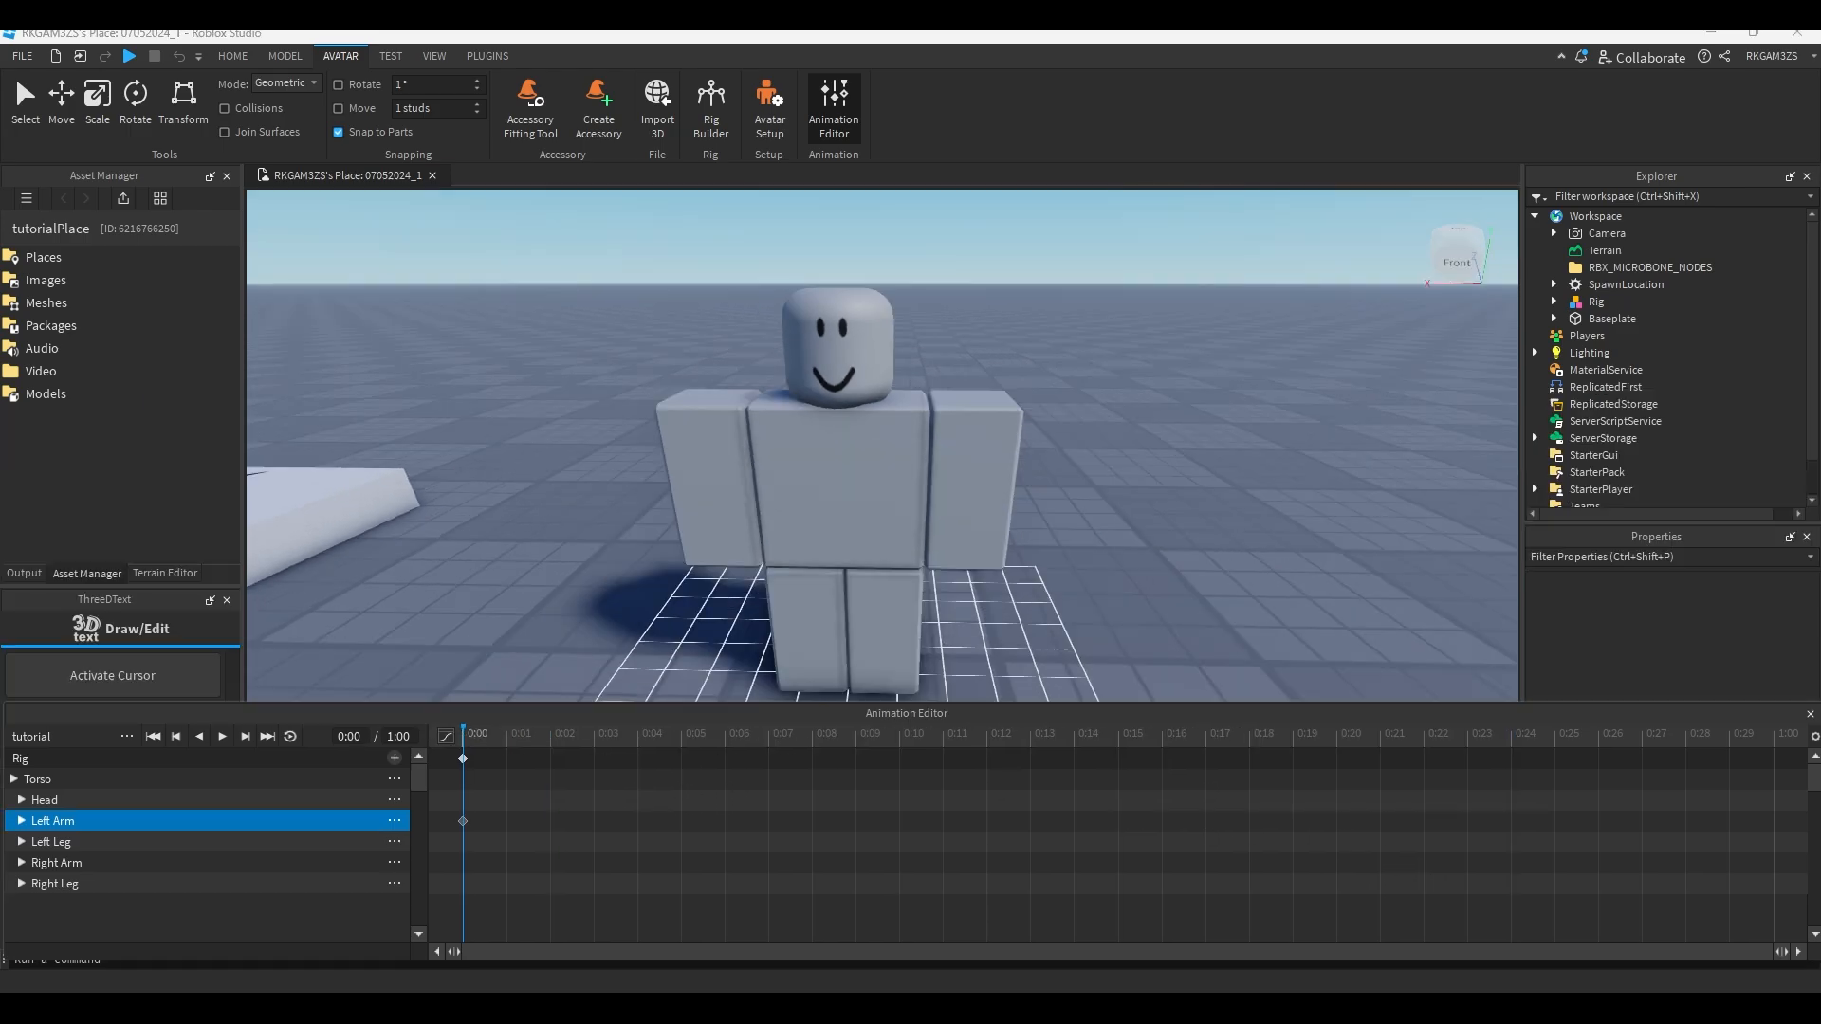
Select the left arm on the rig and add a keyframe for it at 0:00.
right_drag(1211, 537, 1210, 536)
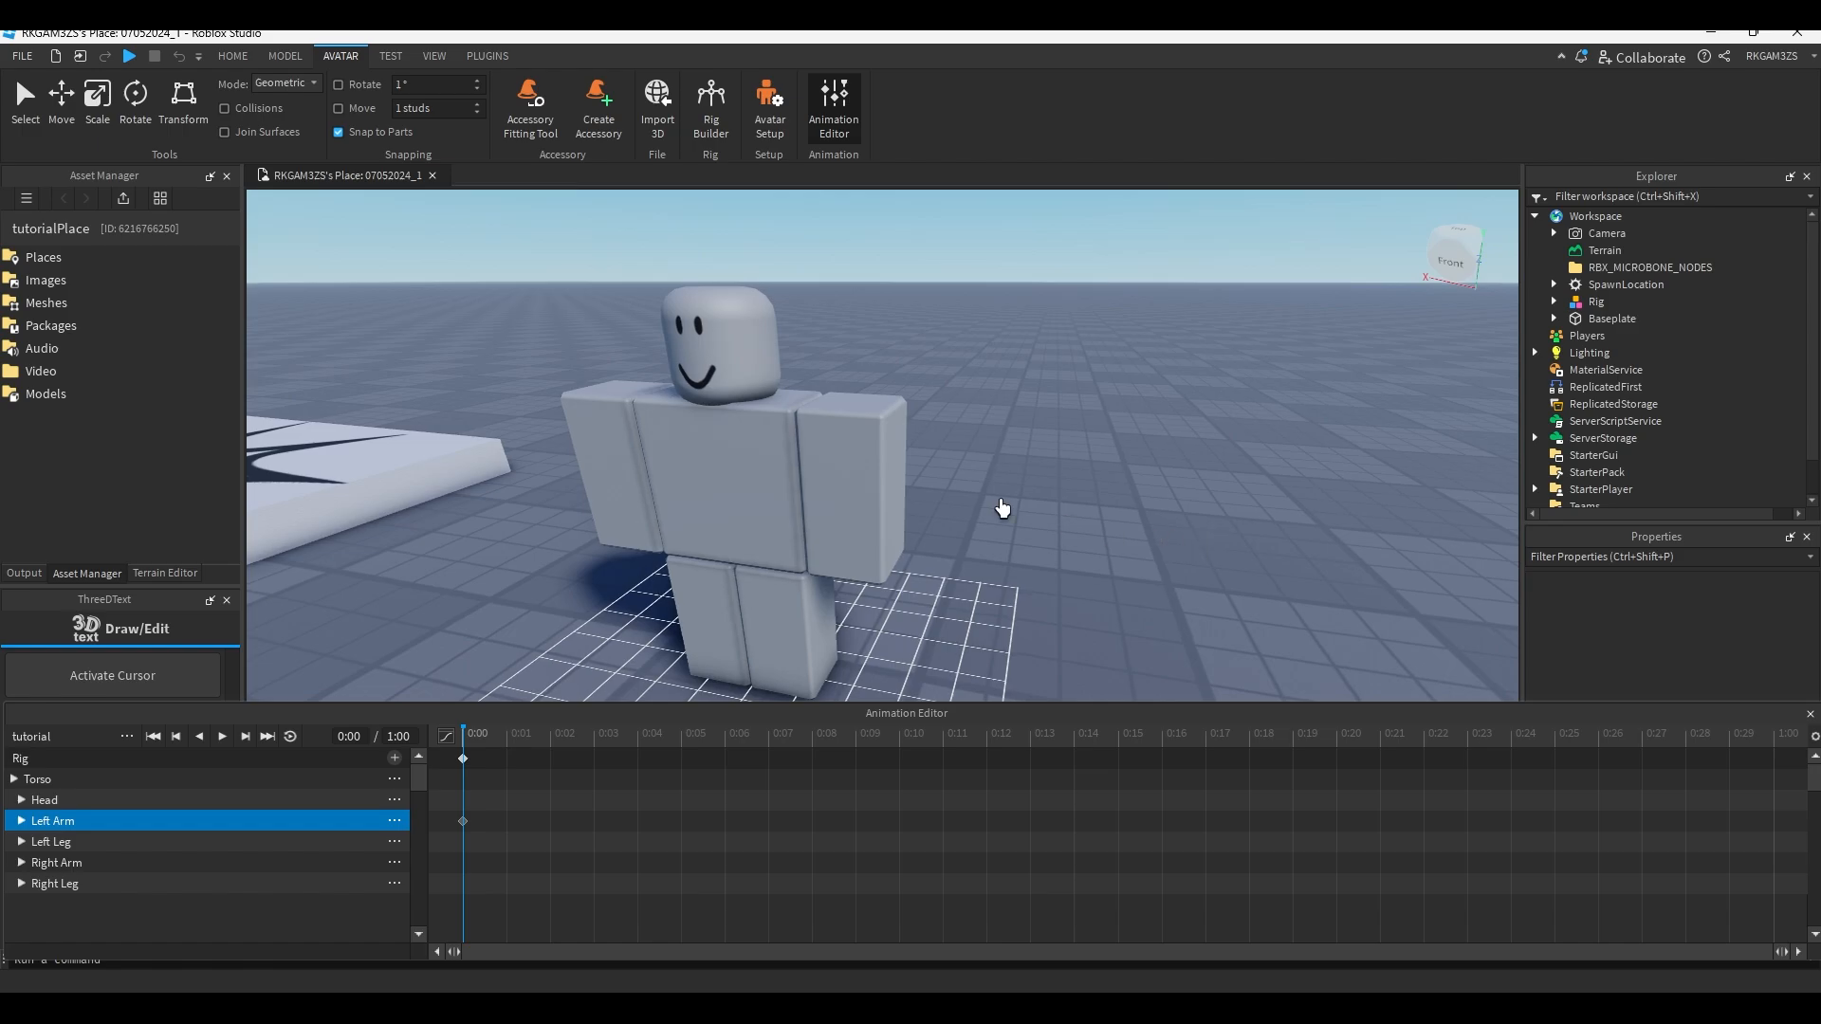
right_drag(1058, 476, 1061, 476)
scroll(1061, 476, up, 1)
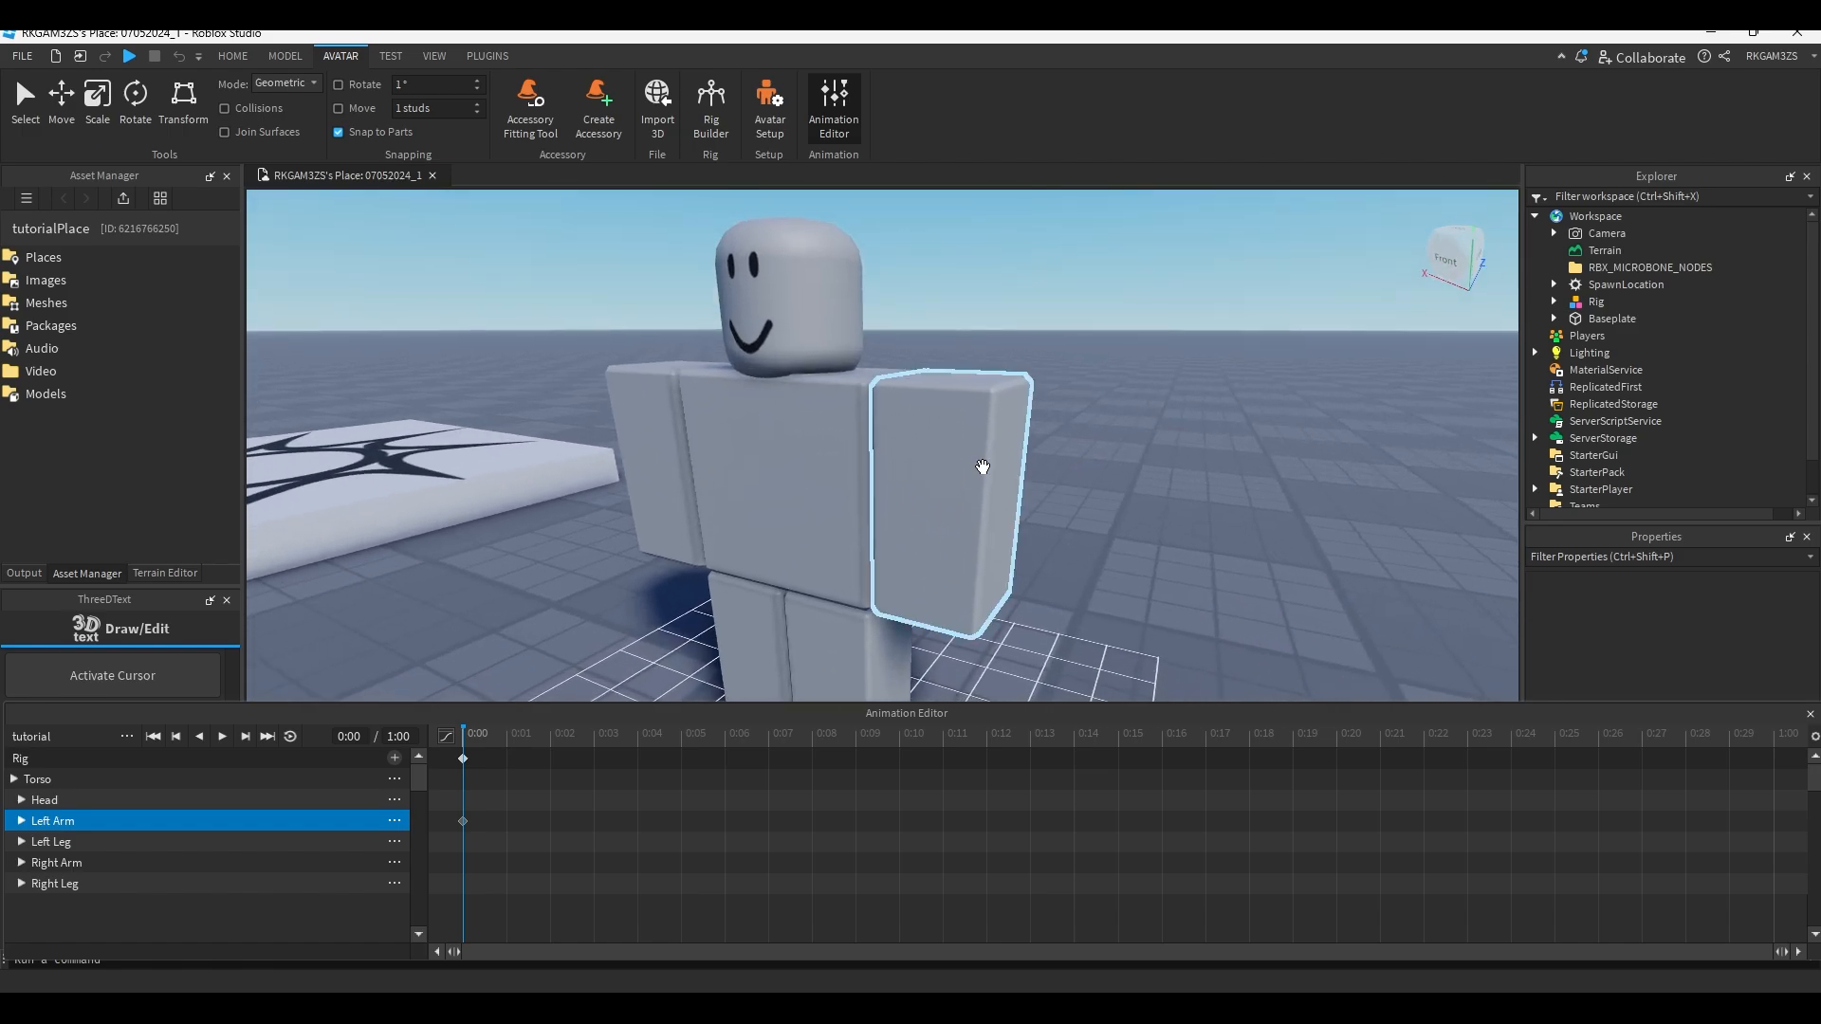
click(983, 466)
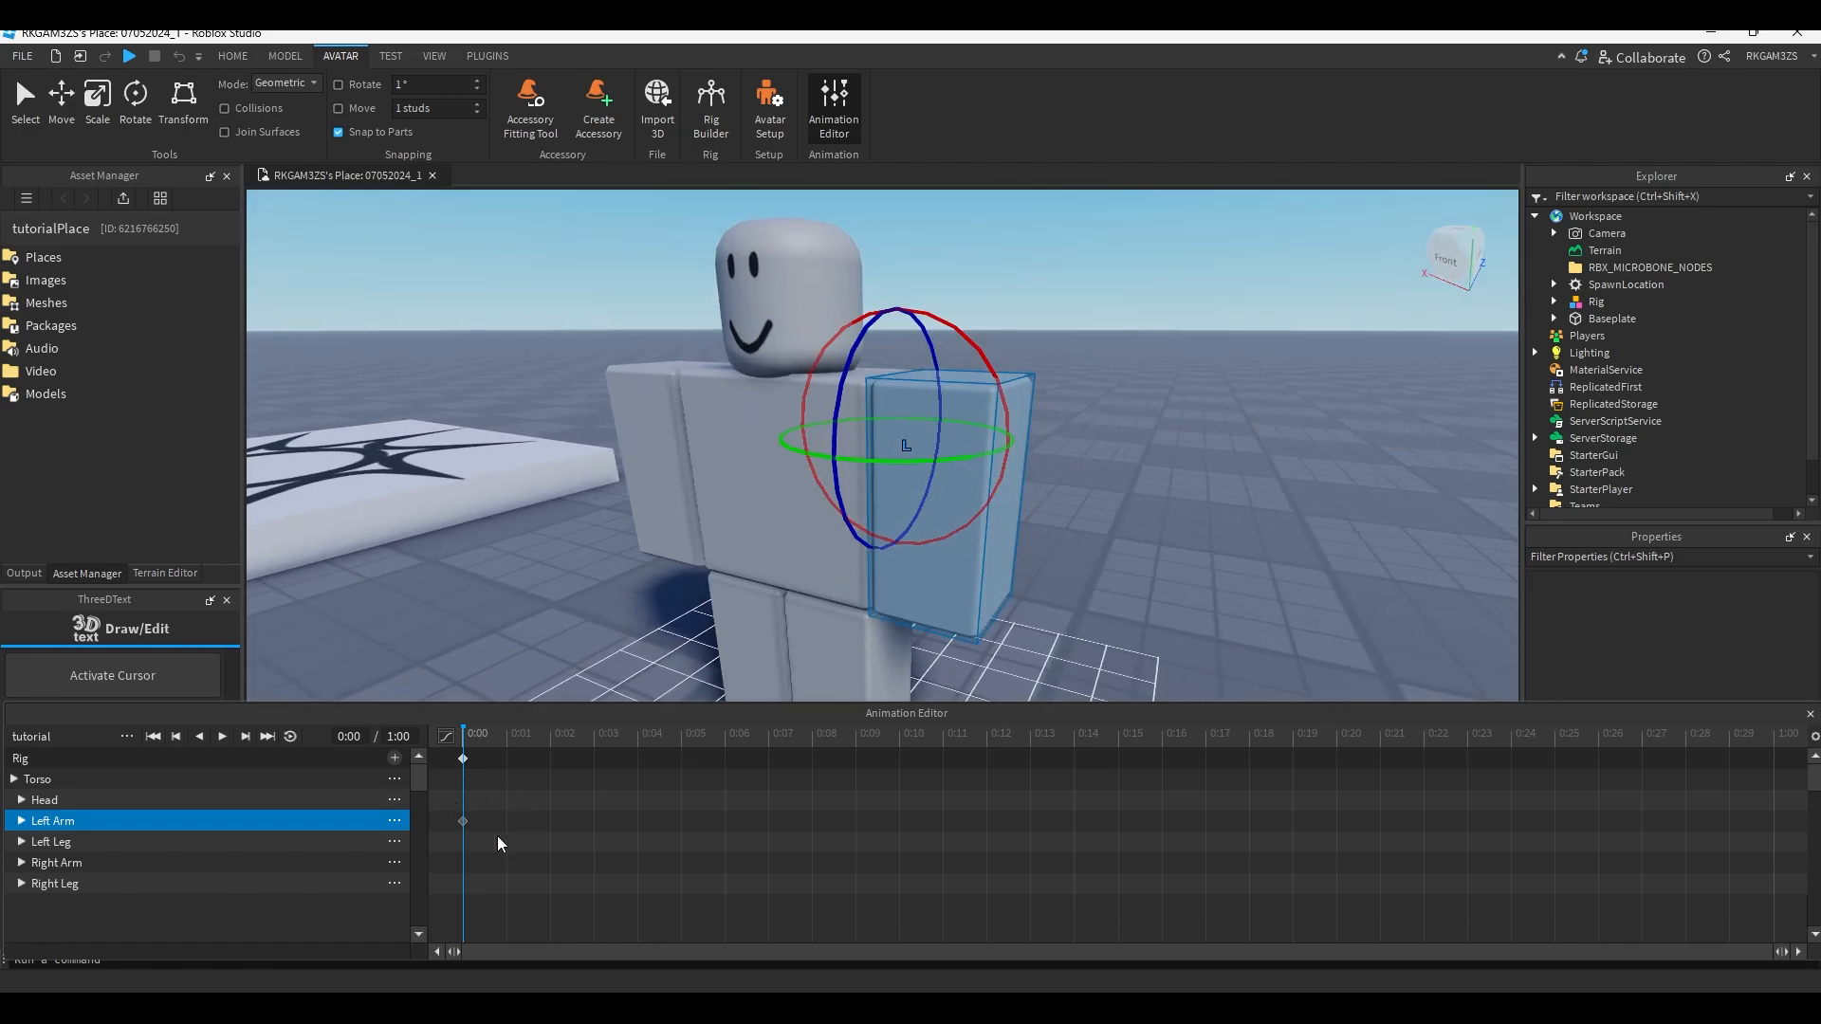
right_click(469, 819)
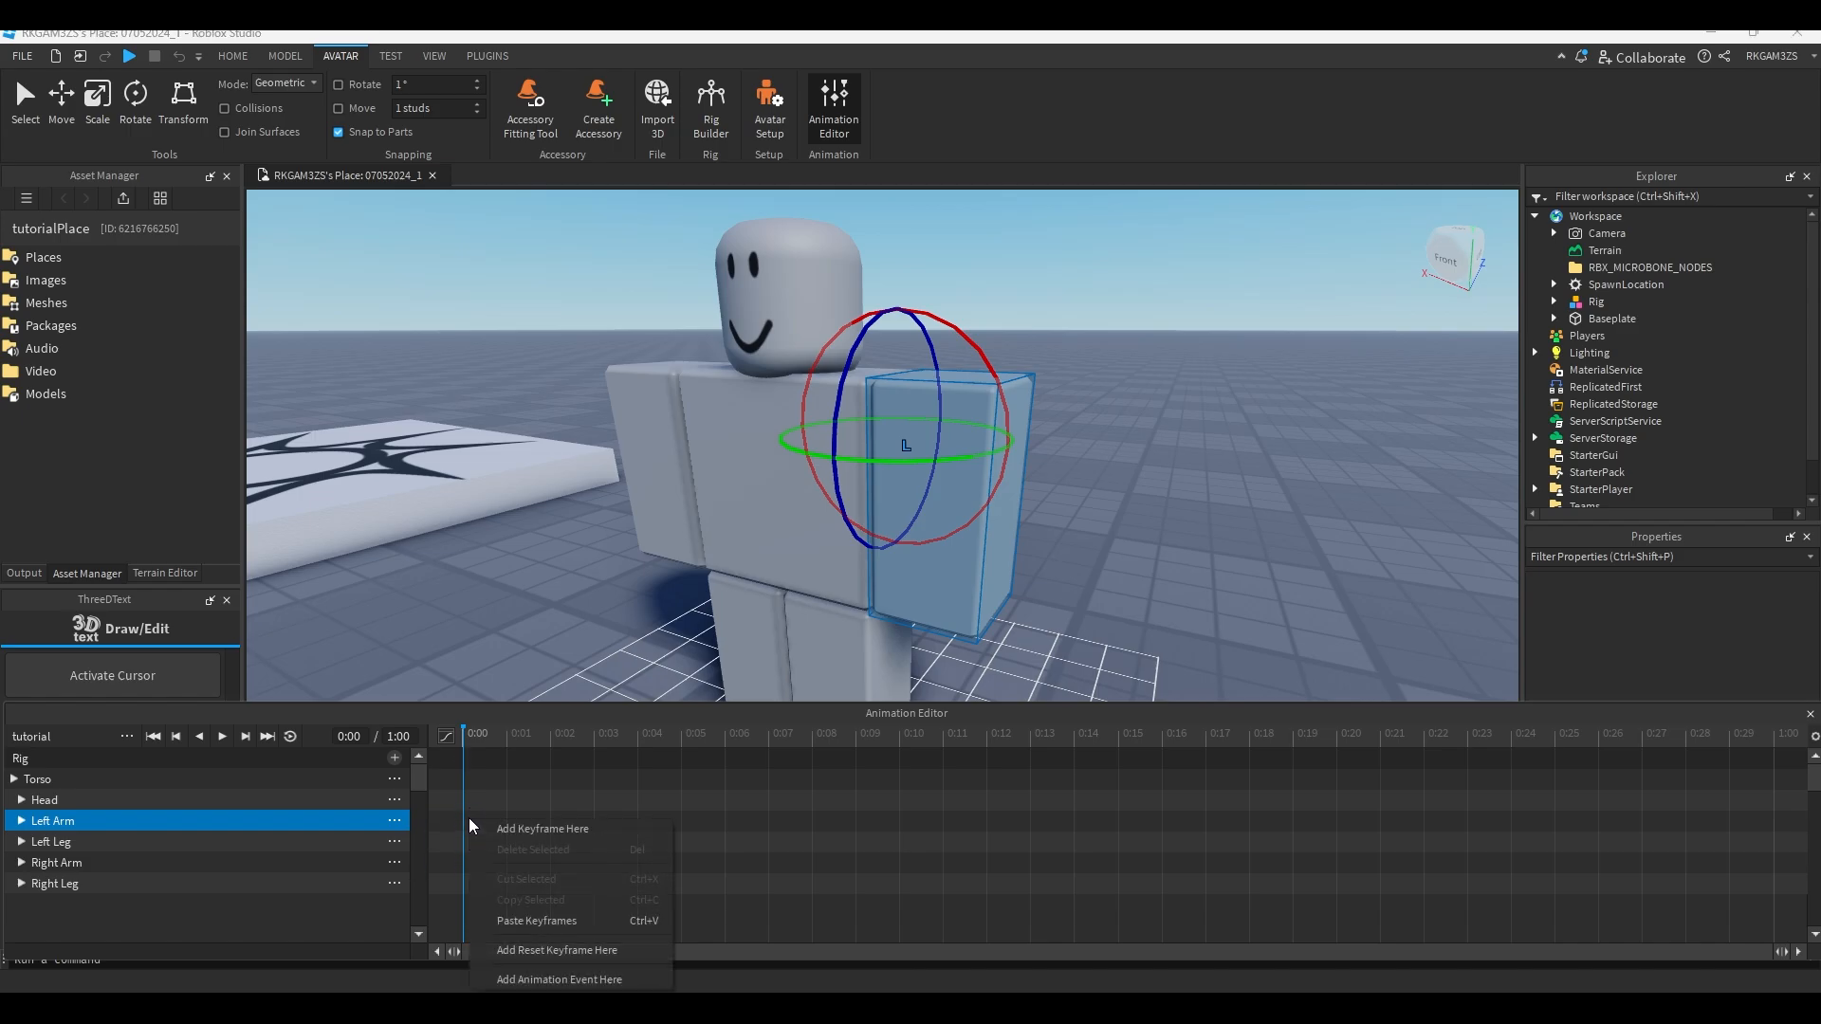
click(528, 827)
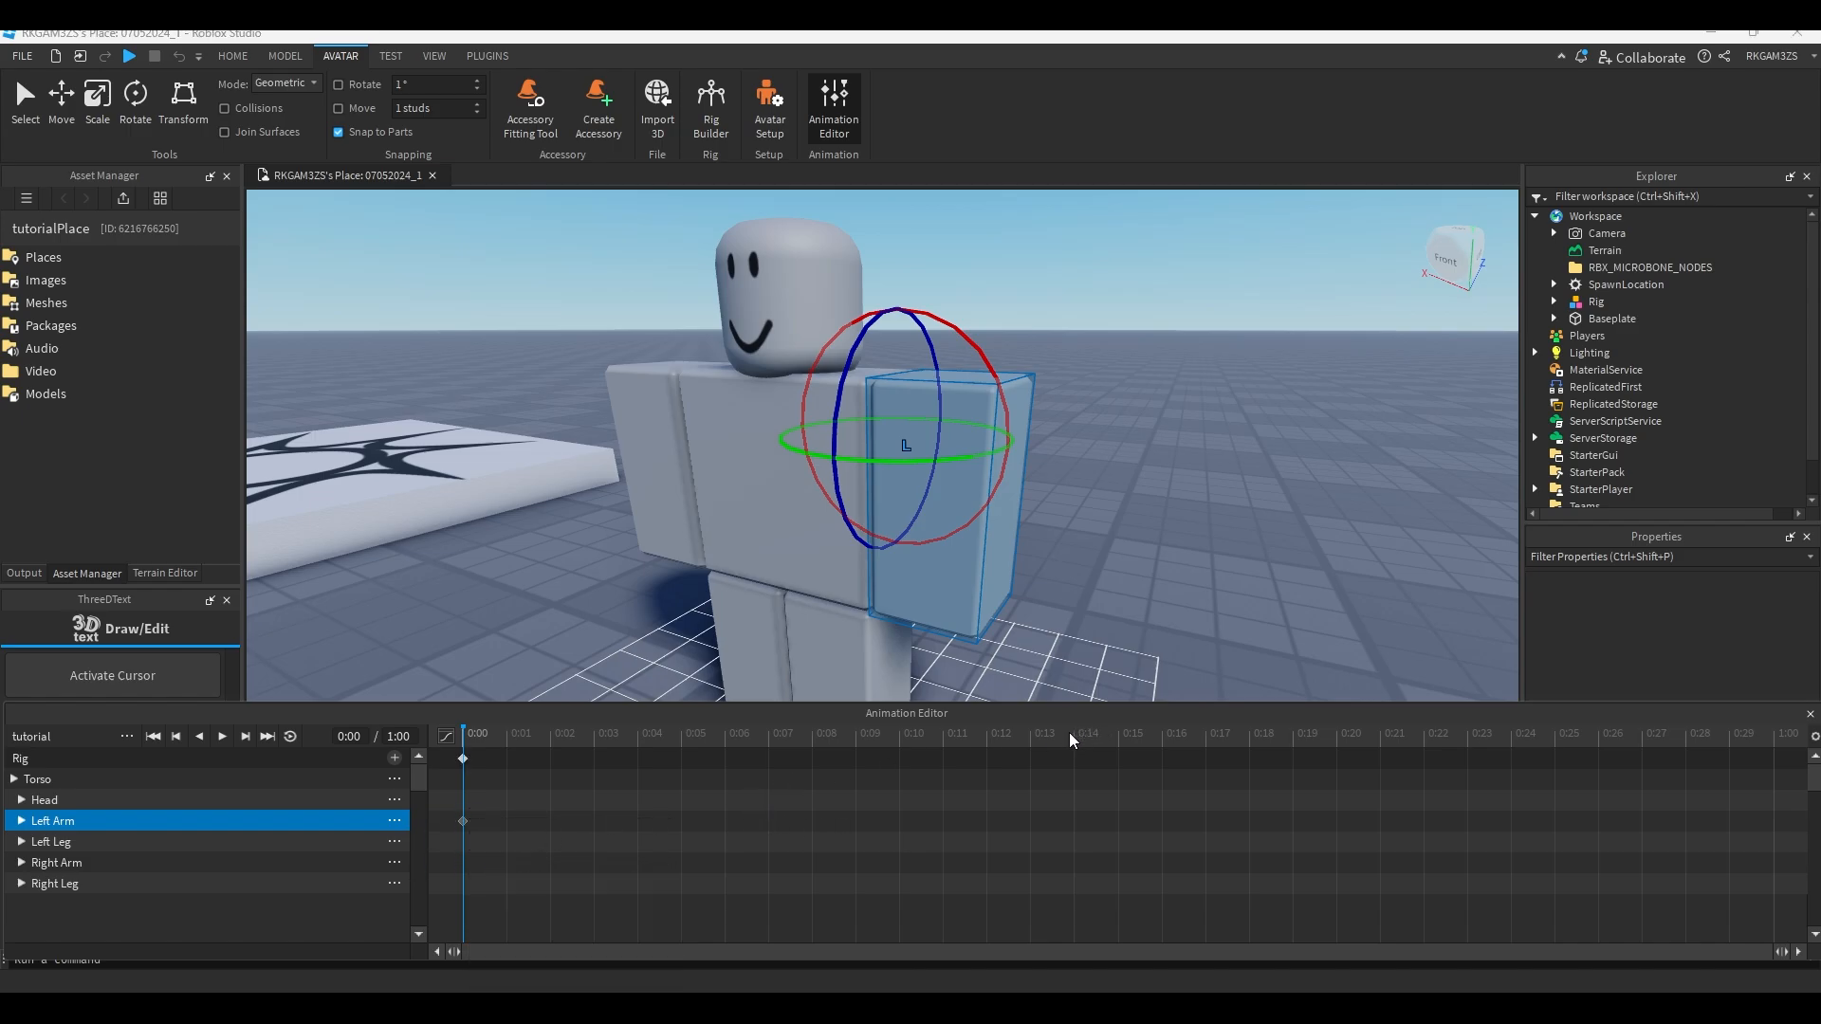
At 0:13 on the timeline, rotate the left arm until it points straight up beside the head.
click(1044, 734)
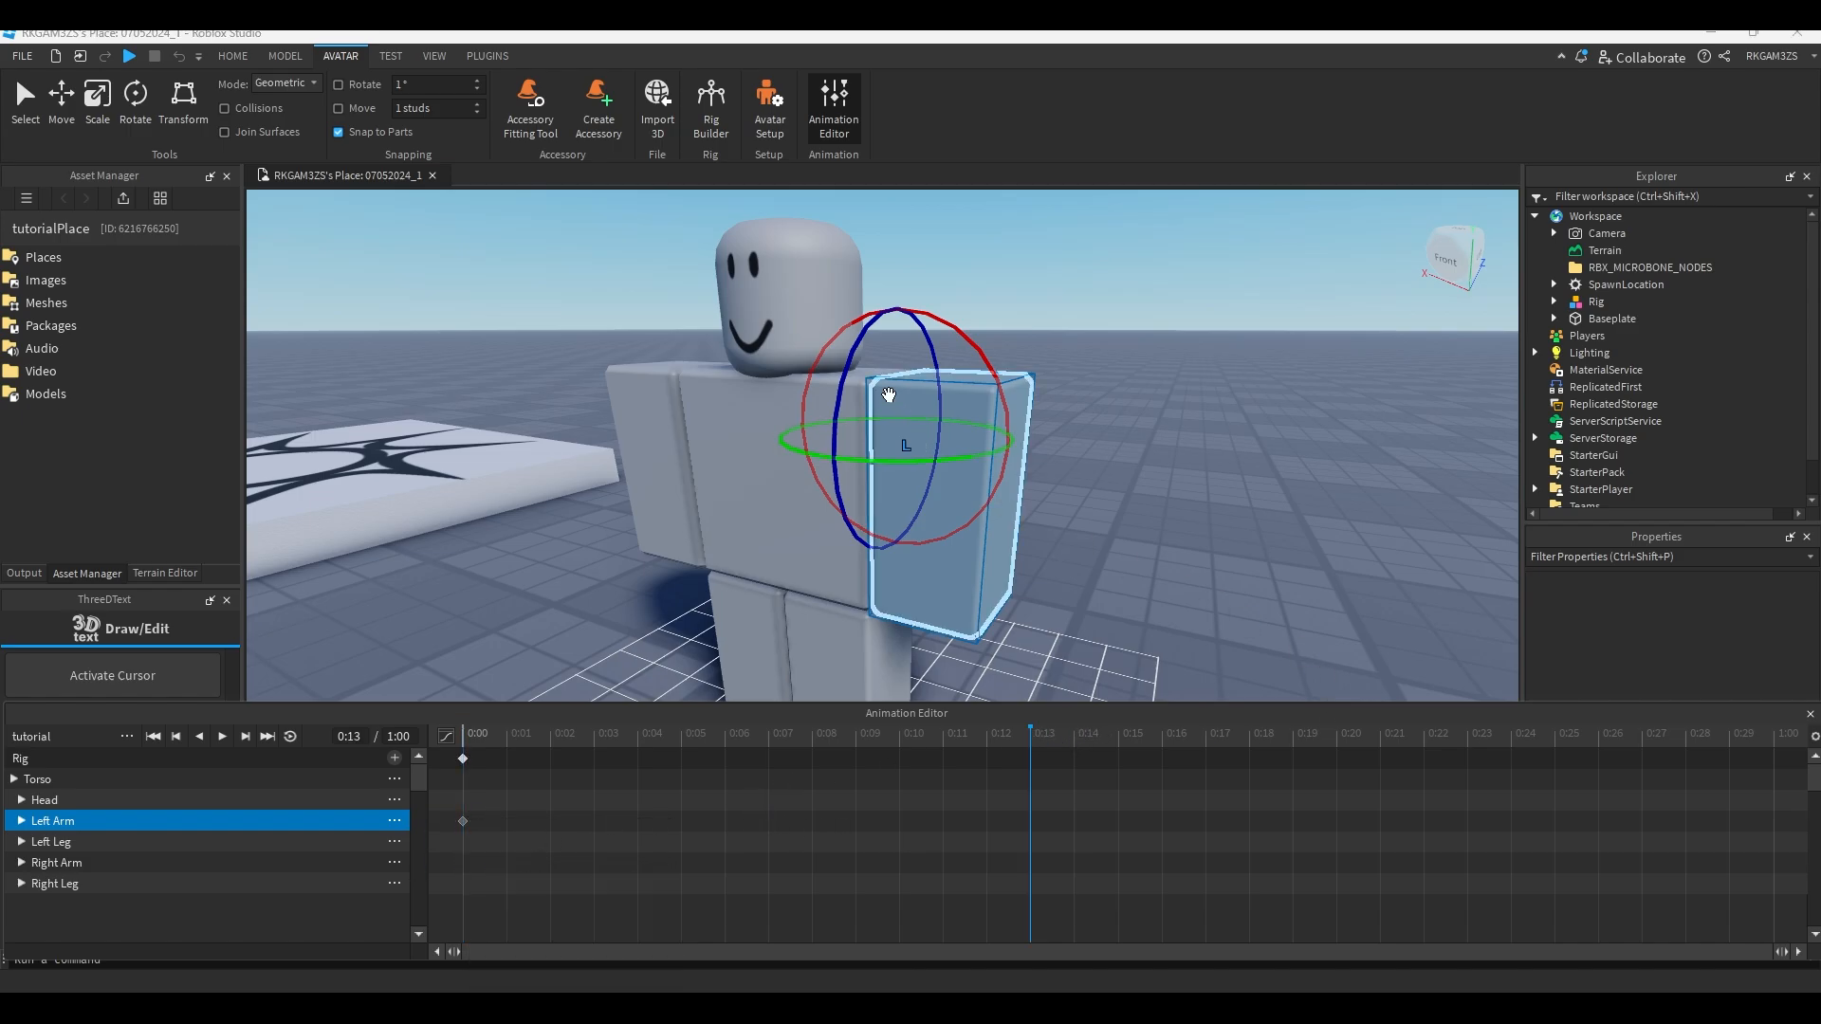
drag(850, 374, 915, 488)
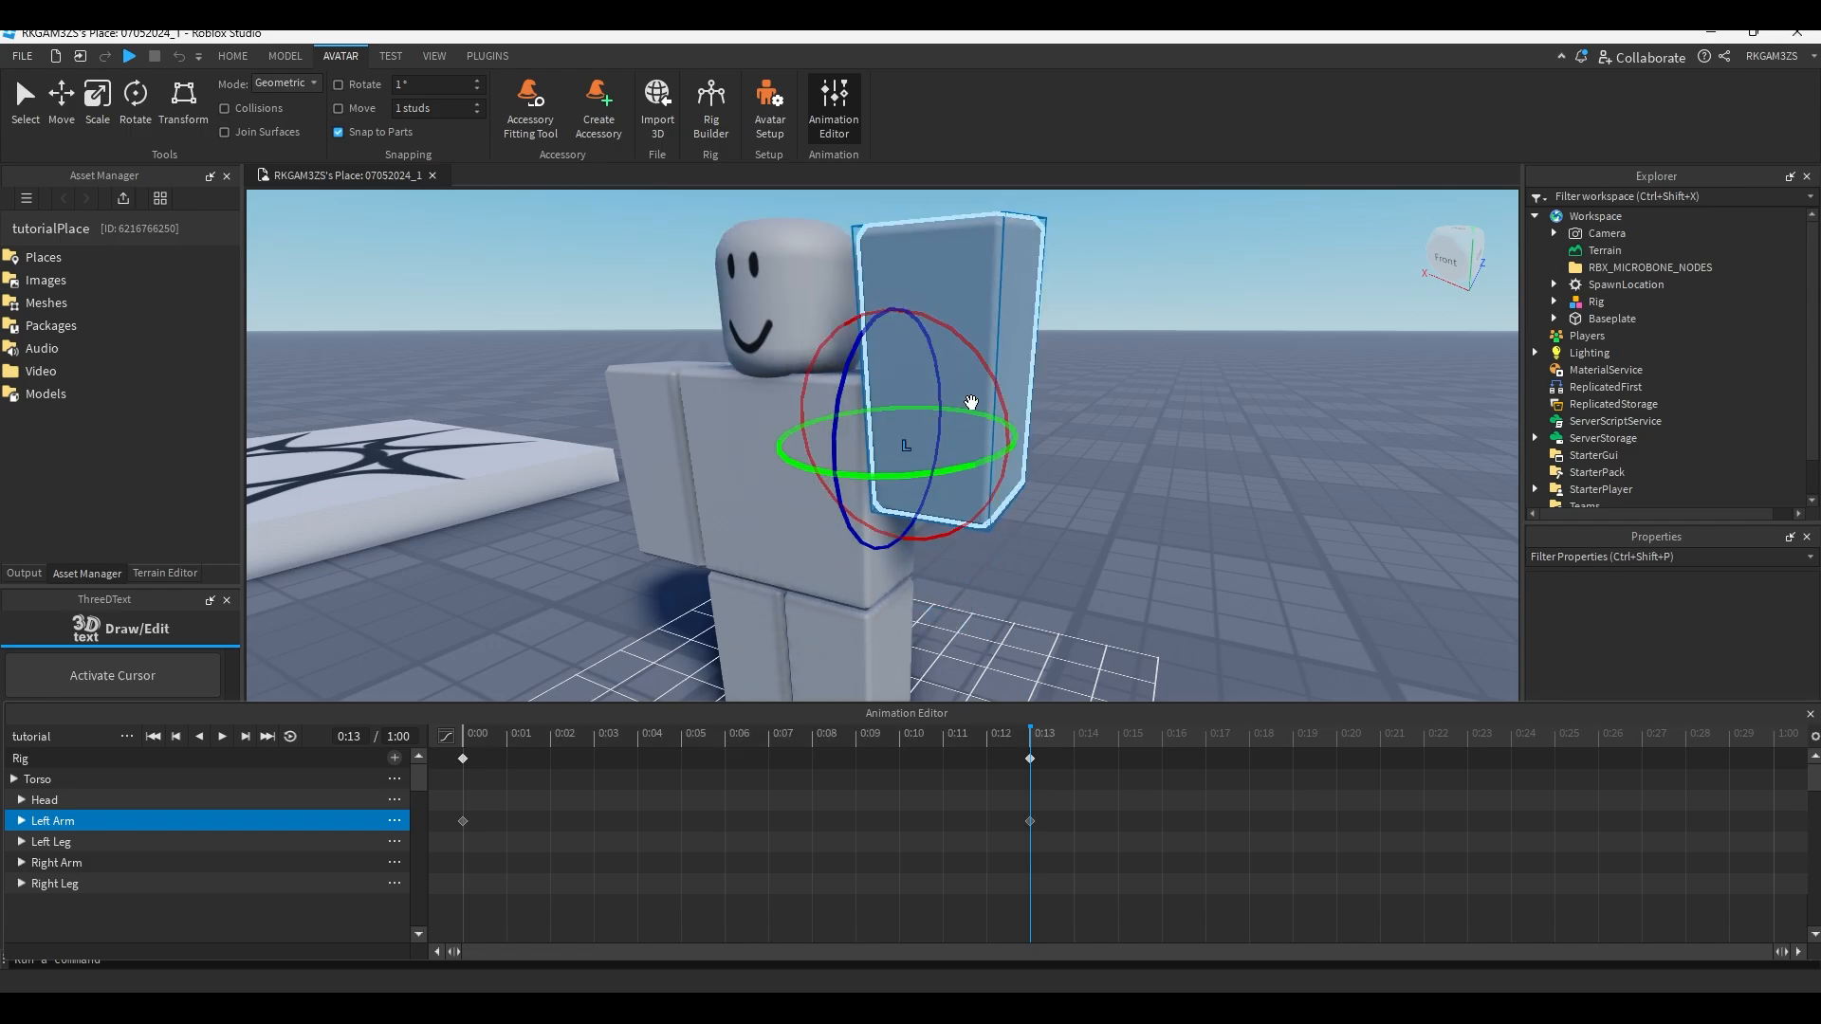
drag(984, 379, 992, 376)
right_drag(1246, 607, 1162, 569)
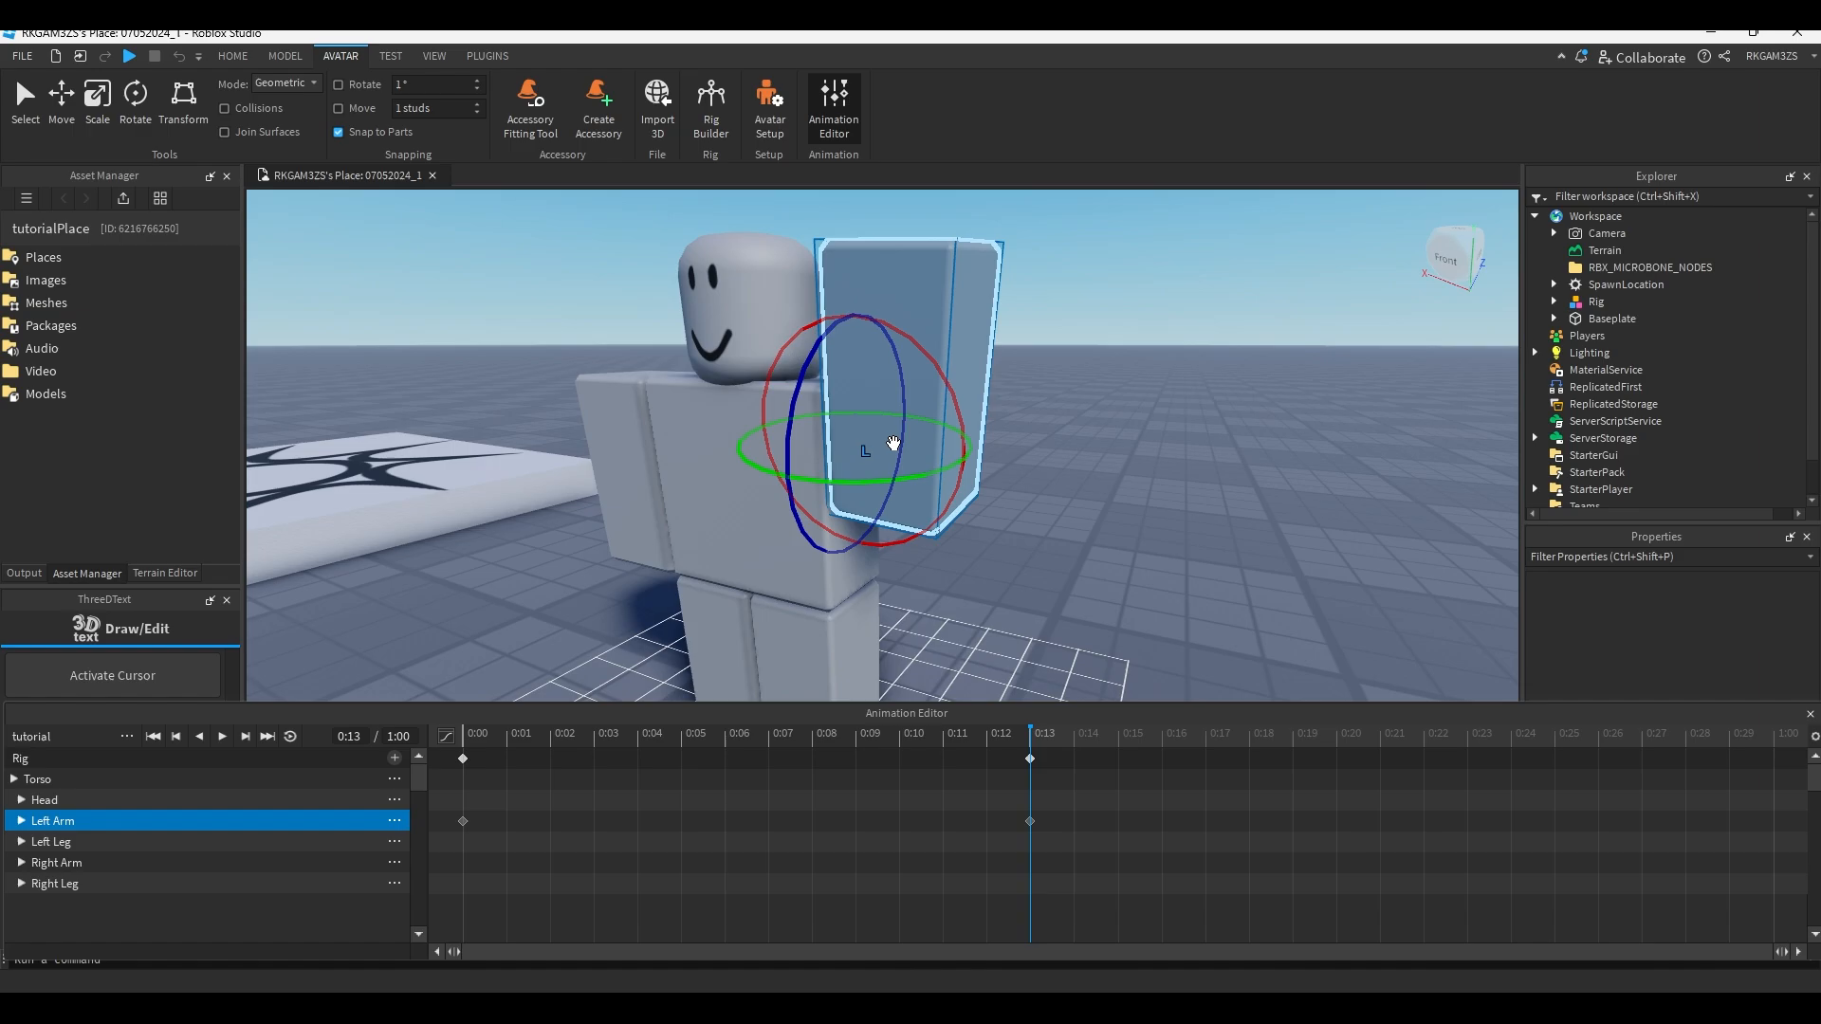
Move the raised left arm up about 0.6 studs at 0:13, and play the animation from 0:00.
key(a)
key(r)
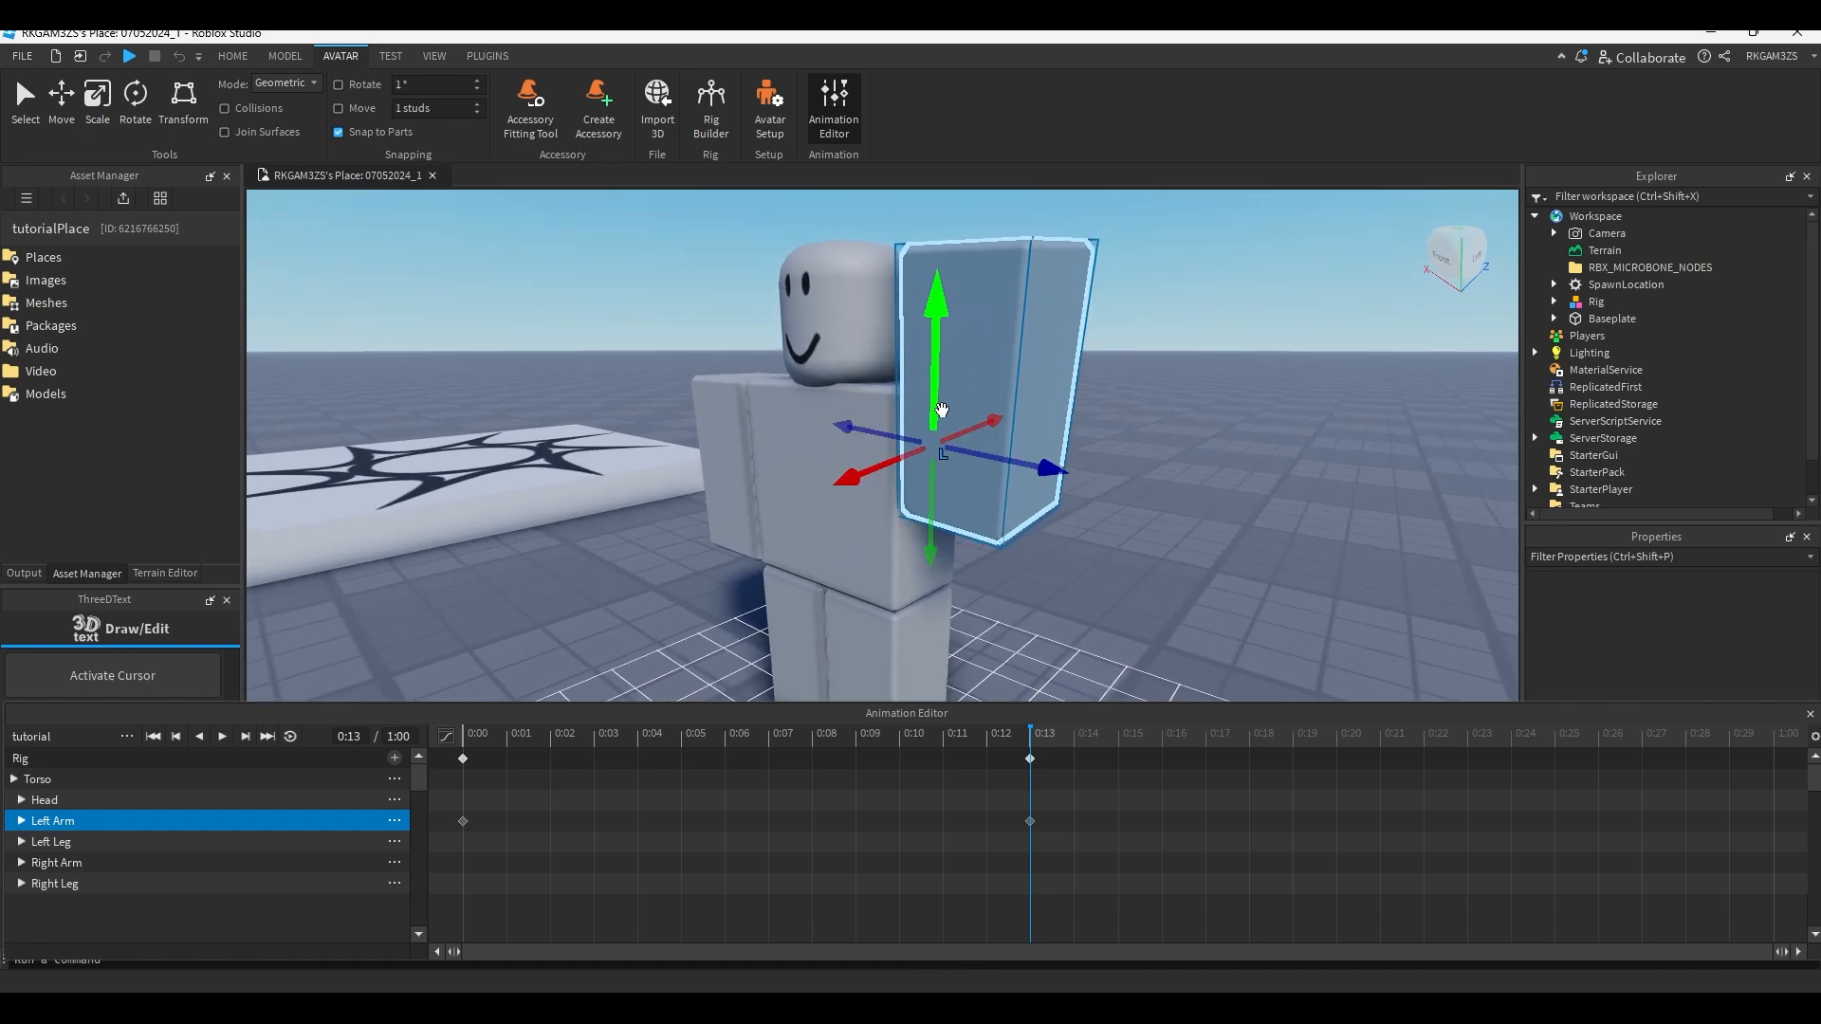
mouse_move(943, 411)
right_down()
mouse_move(976, 410)
mouse_move(911, 417)
right_up()
drag(856, 432, 857, 317)
right_drag(856, 317, 813, 418)
scroll(813, 417, down, 2)
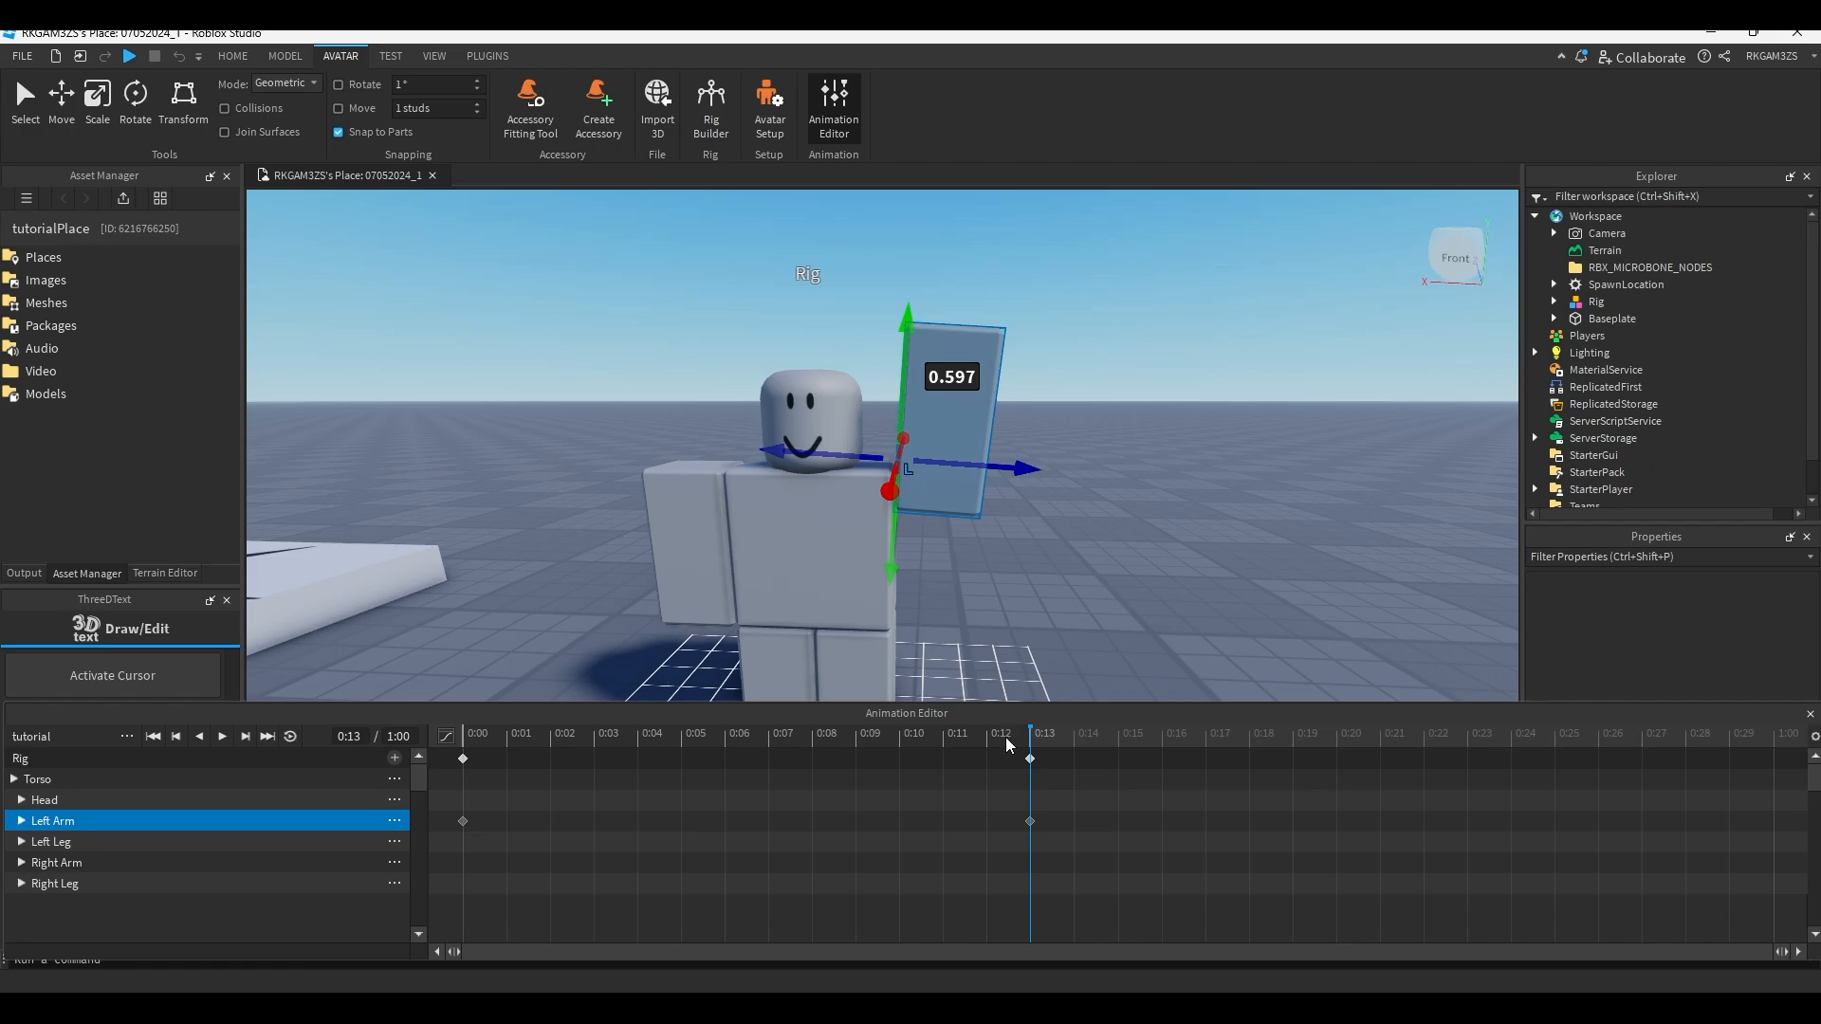
drag(1005, 737, 76, 800)
key(space)
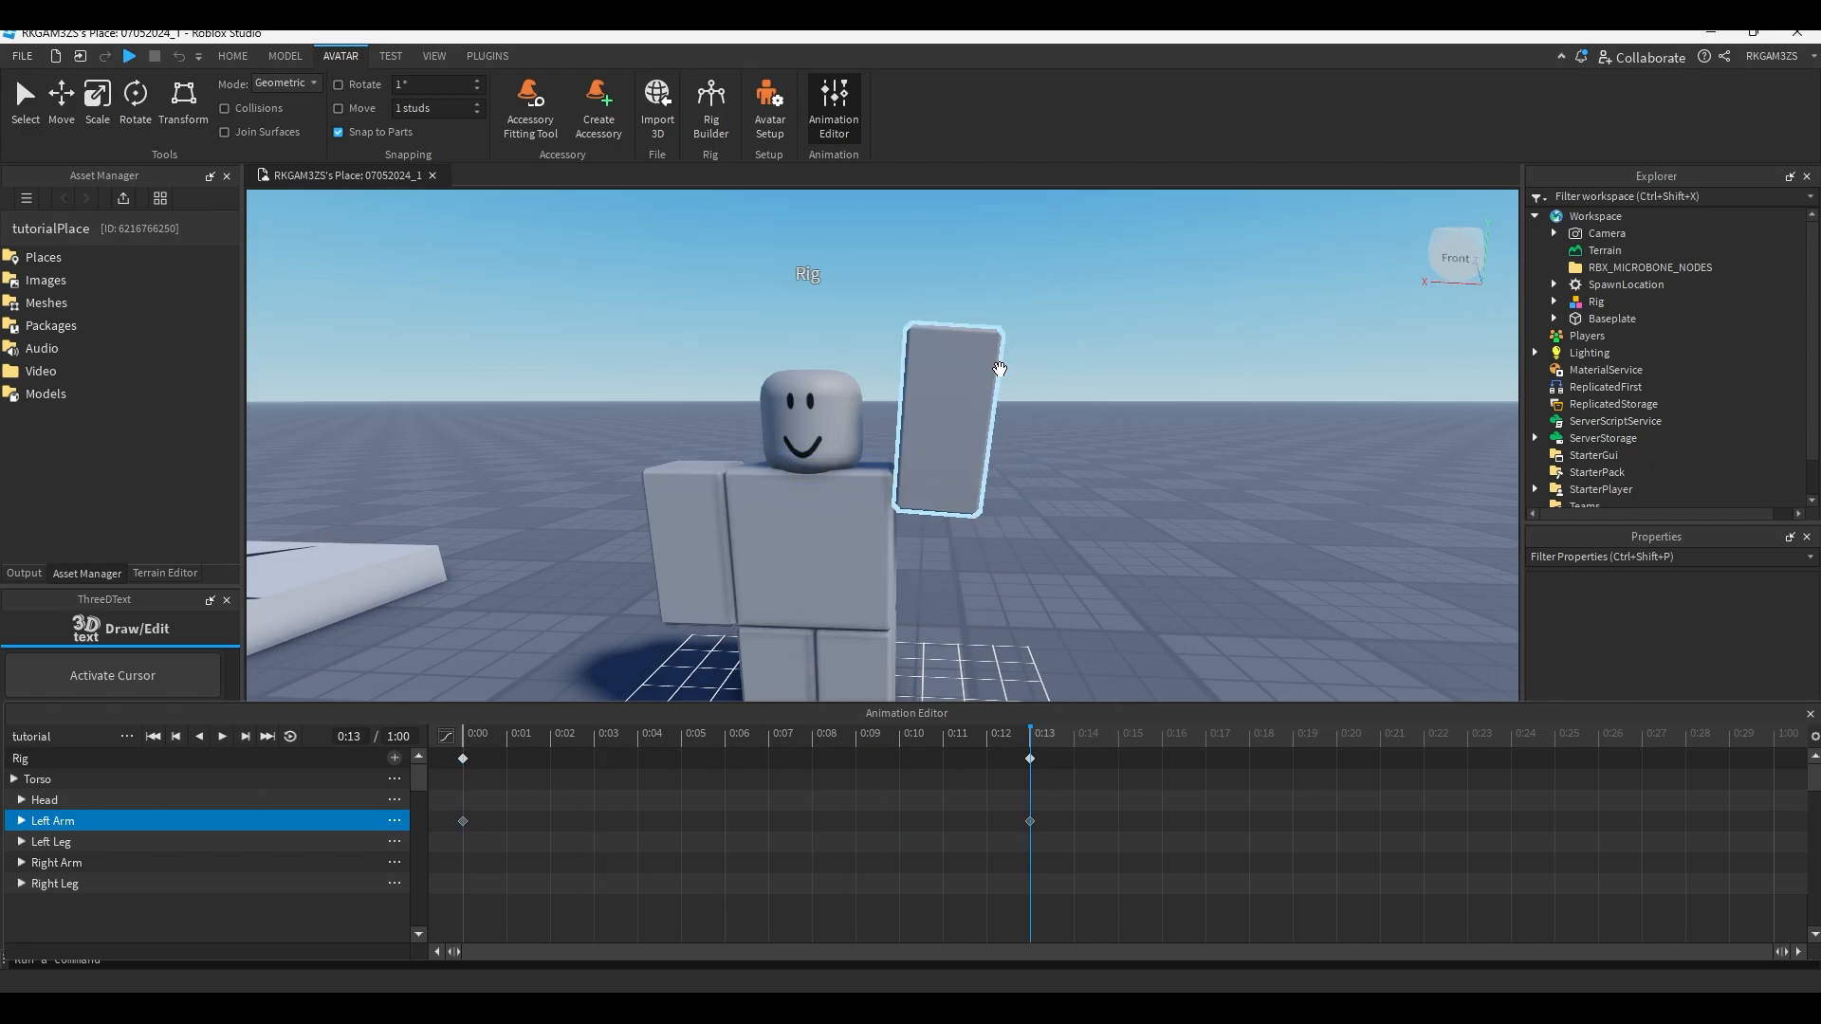
Create waving keyframes at 0:17, 0:21 and 0:25 by tilting the raised left arm sideways toward and away from the head.
drag(1079, 738, 1204, 740)
click(963, 432)
key(ctrl+4)
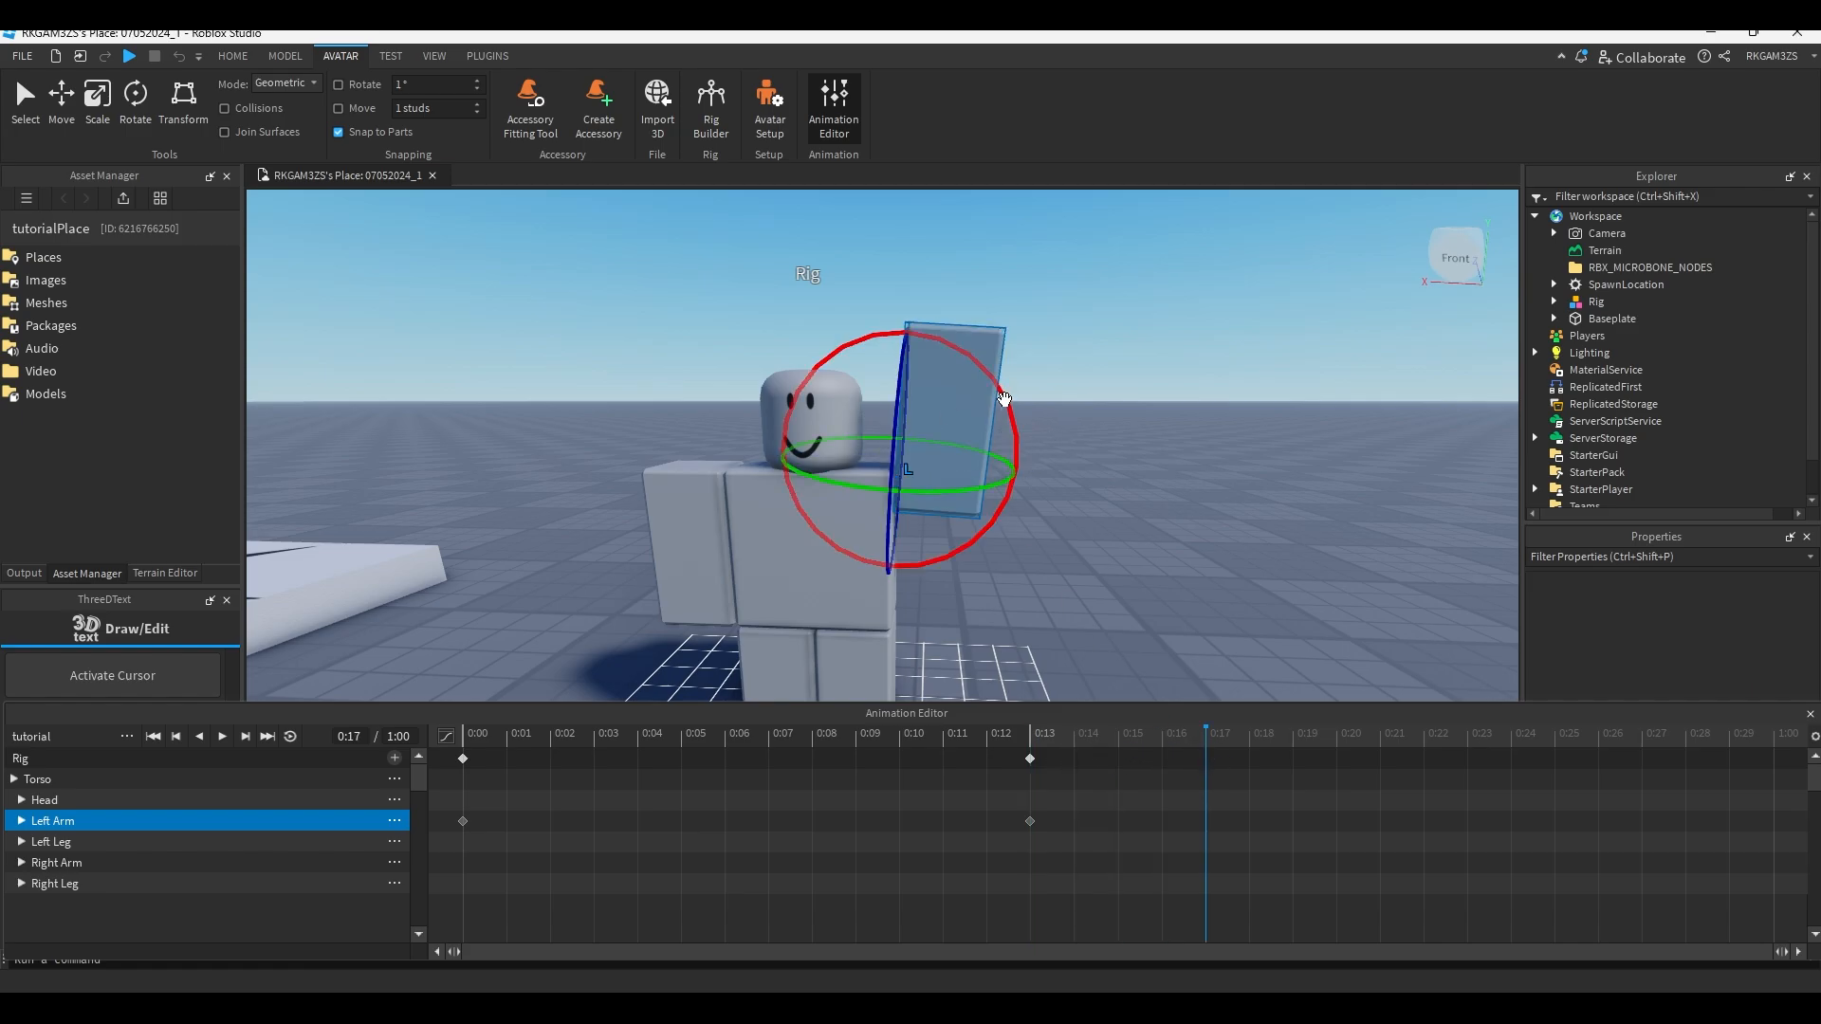
mouse_move(1005, 397)
mouse_down()
mouse_move(994, 377)
mouse_move(1025, 390)
mouse_move(1006, 417)
mouse_move(993, 388)
mouse_up()
click(1375, 737)
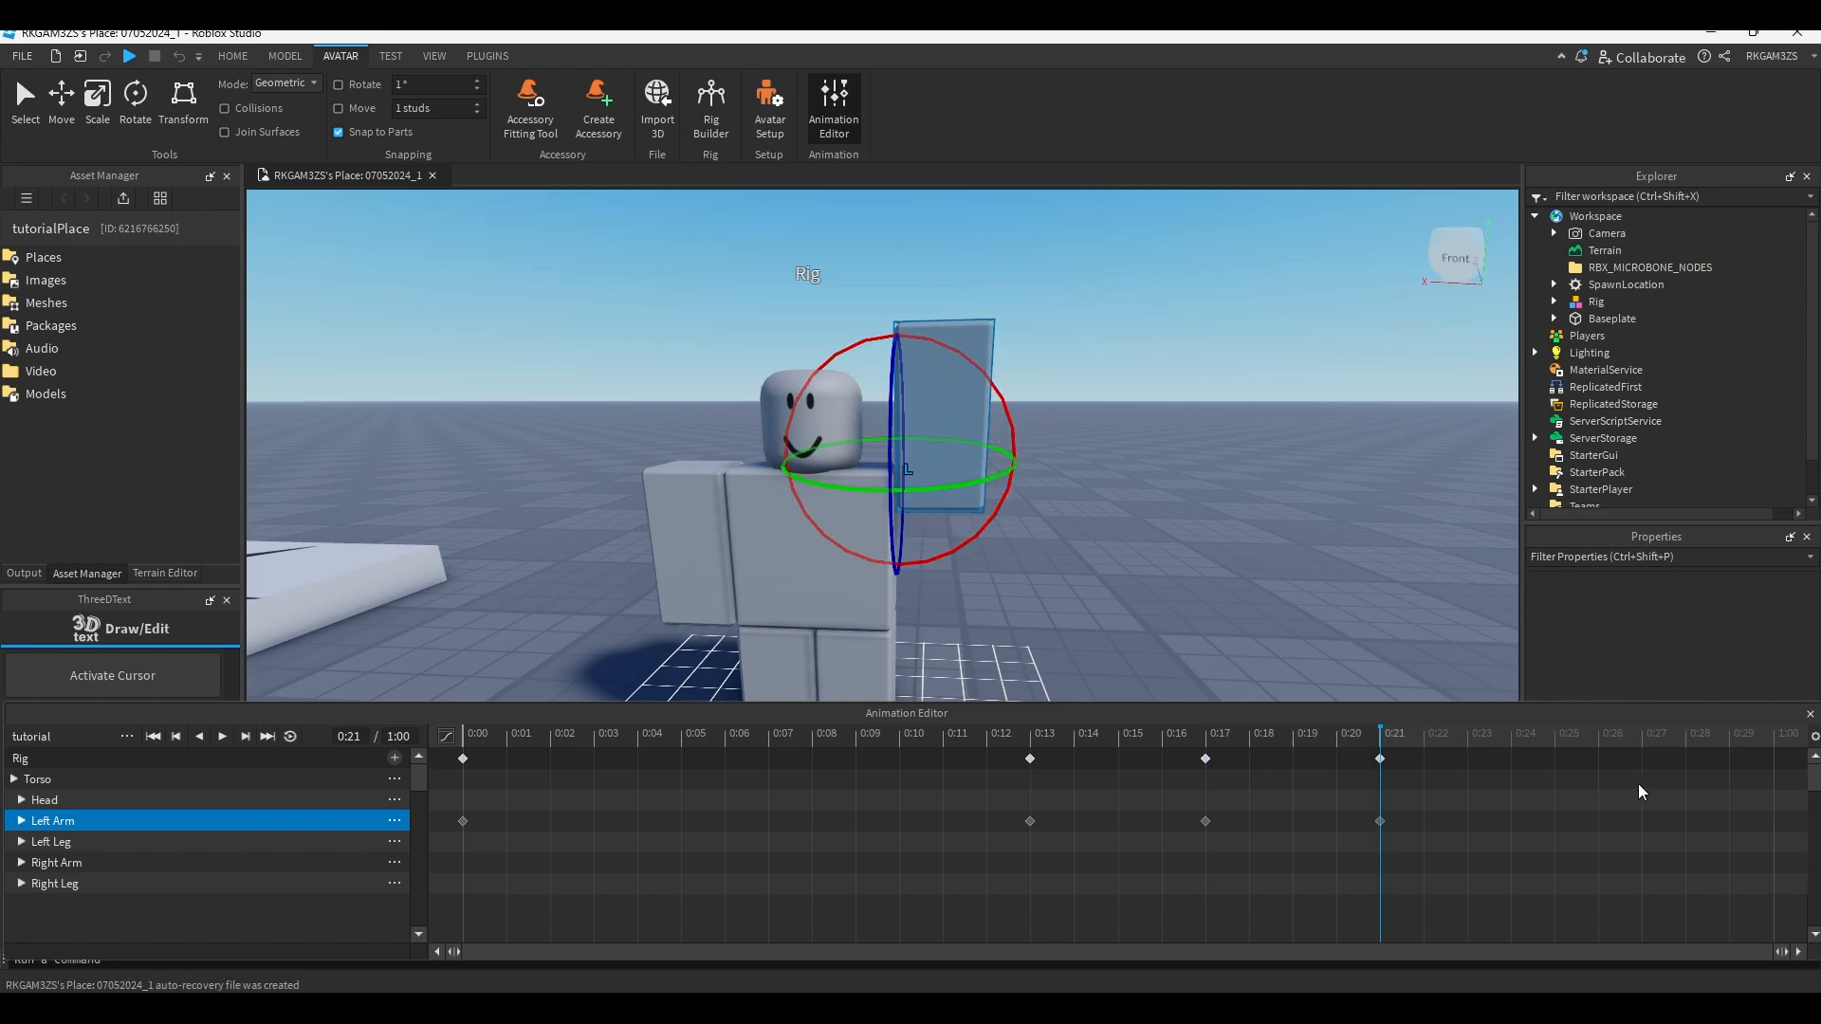
click(1569, 743)
drag(1011, 453, 992, 387)
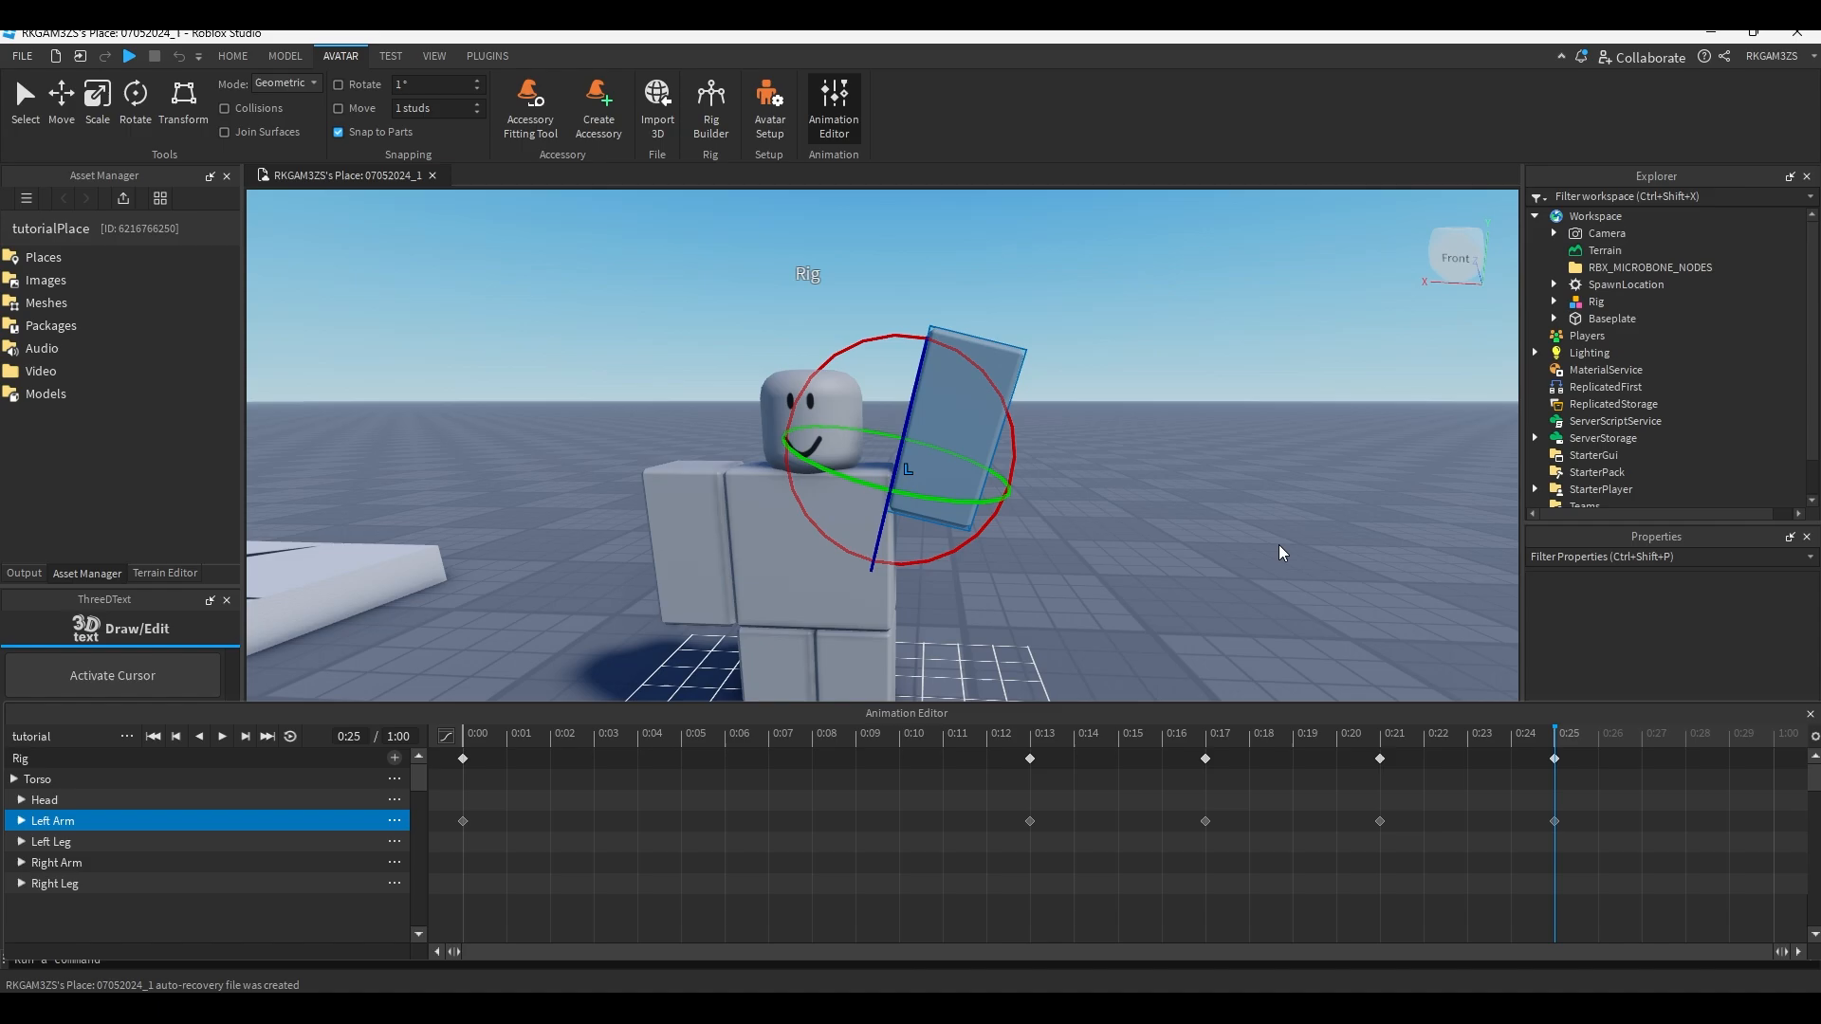
Play back the left arm's wave and examine the motion from different viewing angles.
click(1279, 545)
key(space)
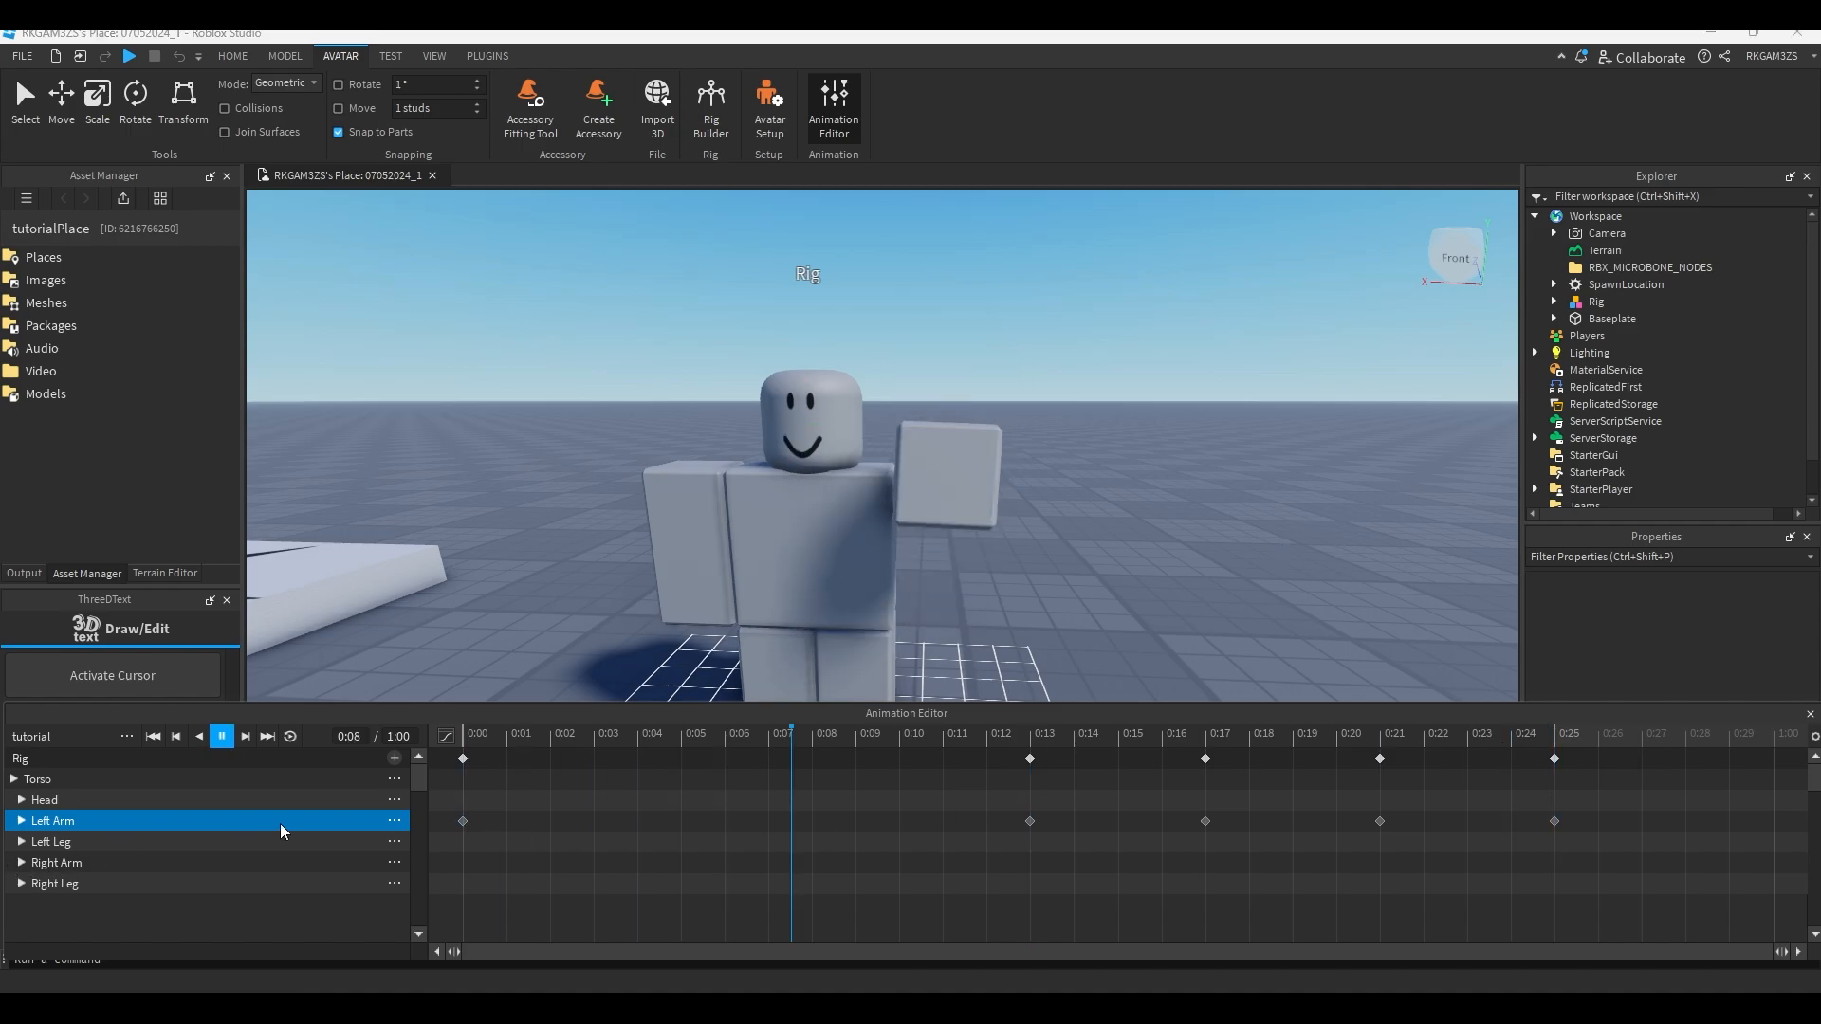
key(a)
right_drag(898, 679, 890, 679)
key(d)
key(space)
right_drag(1085, 586, 1084, 577)
key(d)
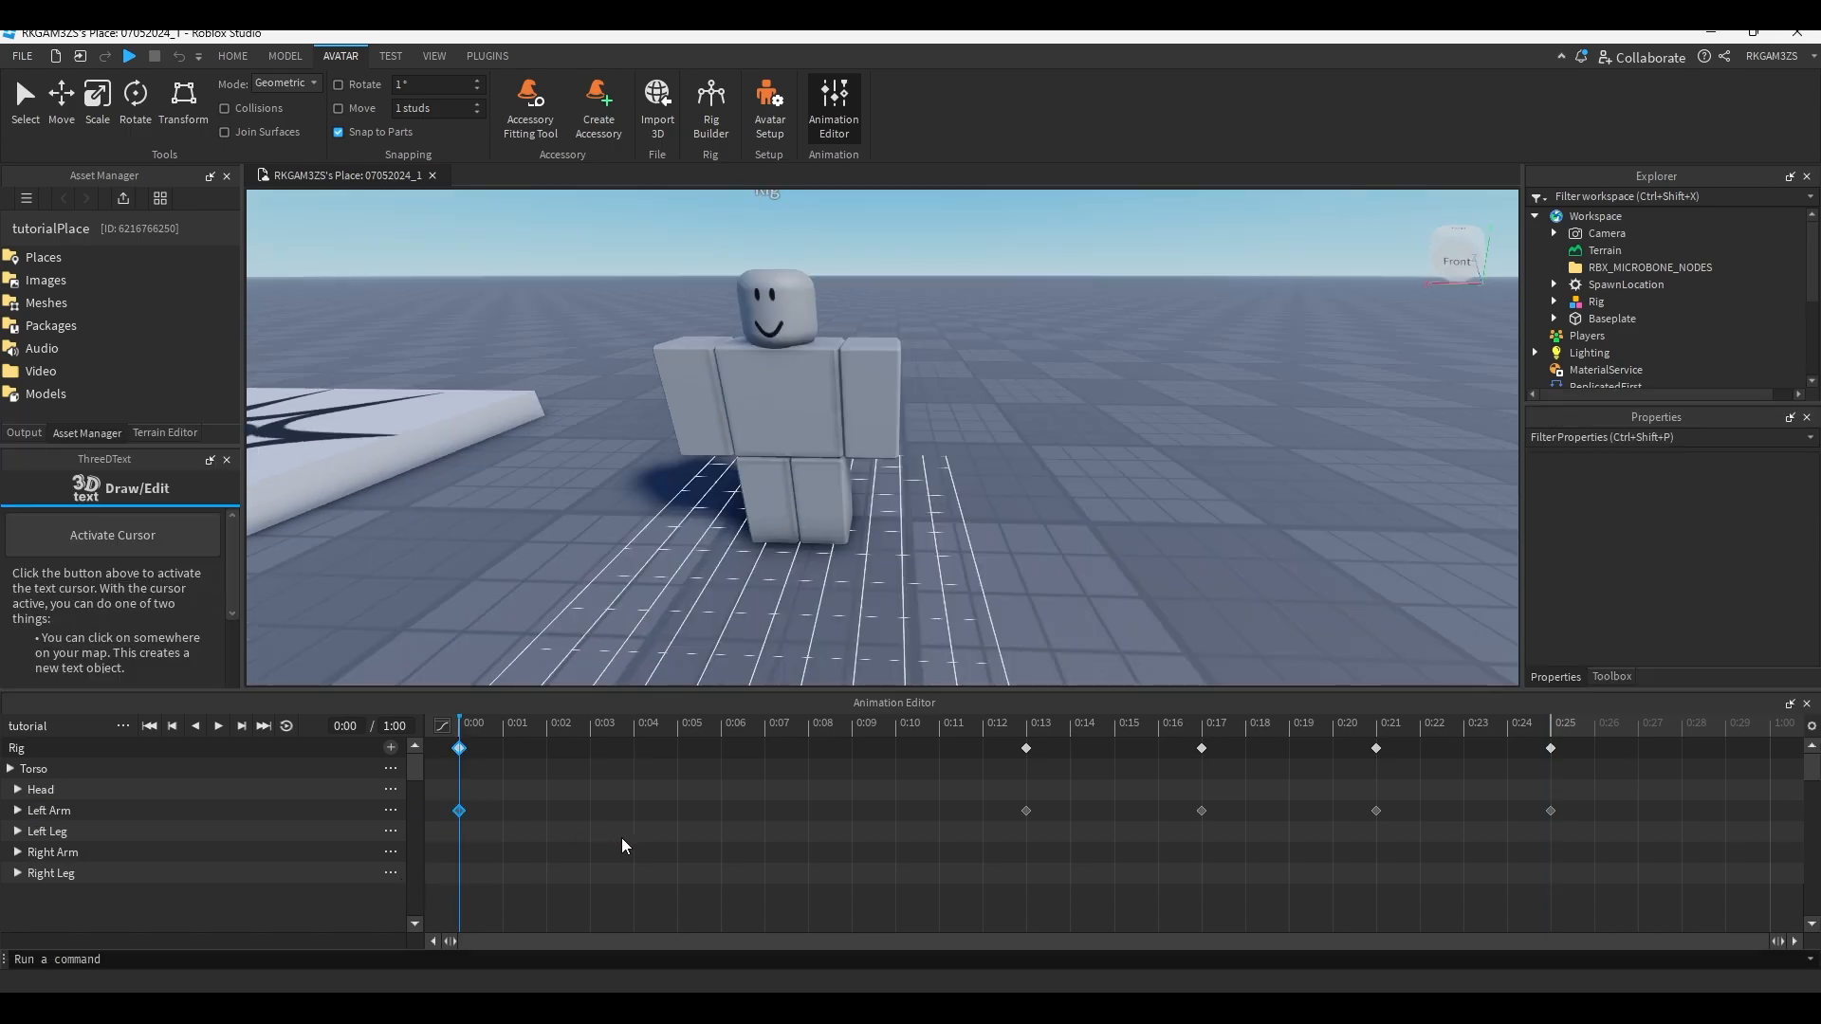
Paste the left arm's 0:00 keyframe at 1:00 and play the animation back from a front view.
drag(1743, 709, 911, 822)
drag(1618, 725, 1771, 725)
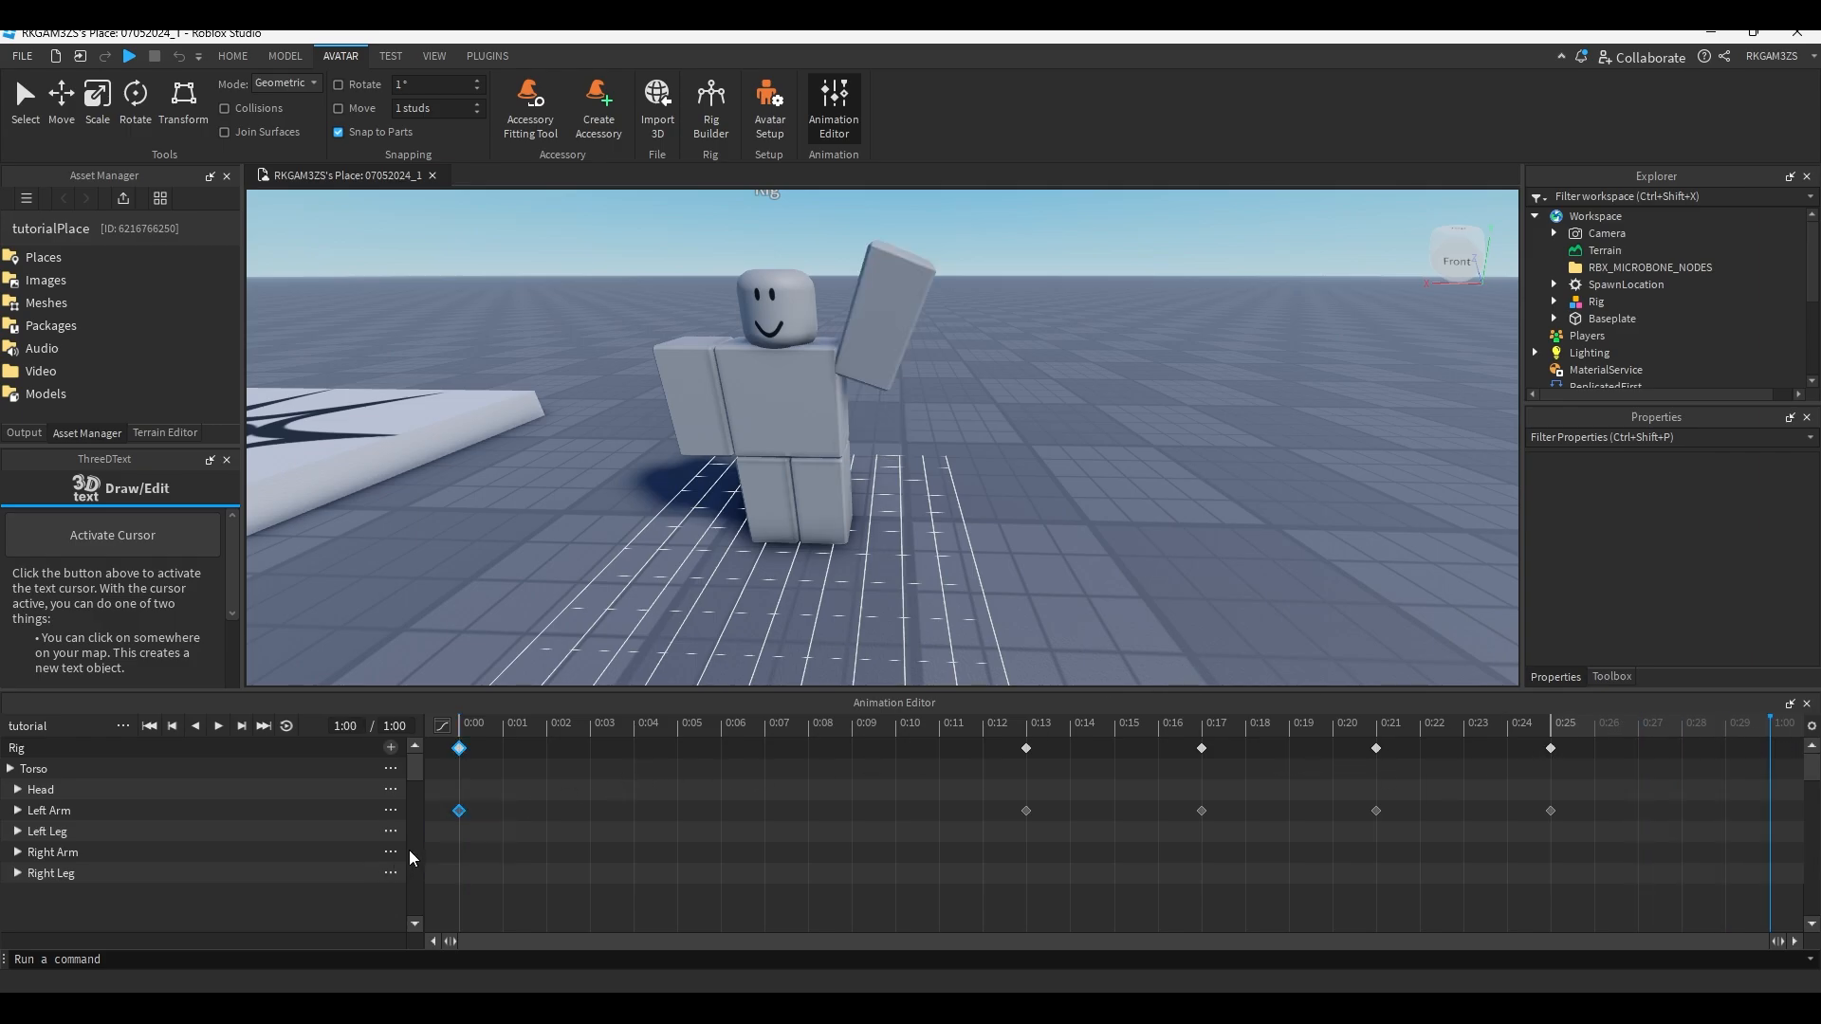
key(space)
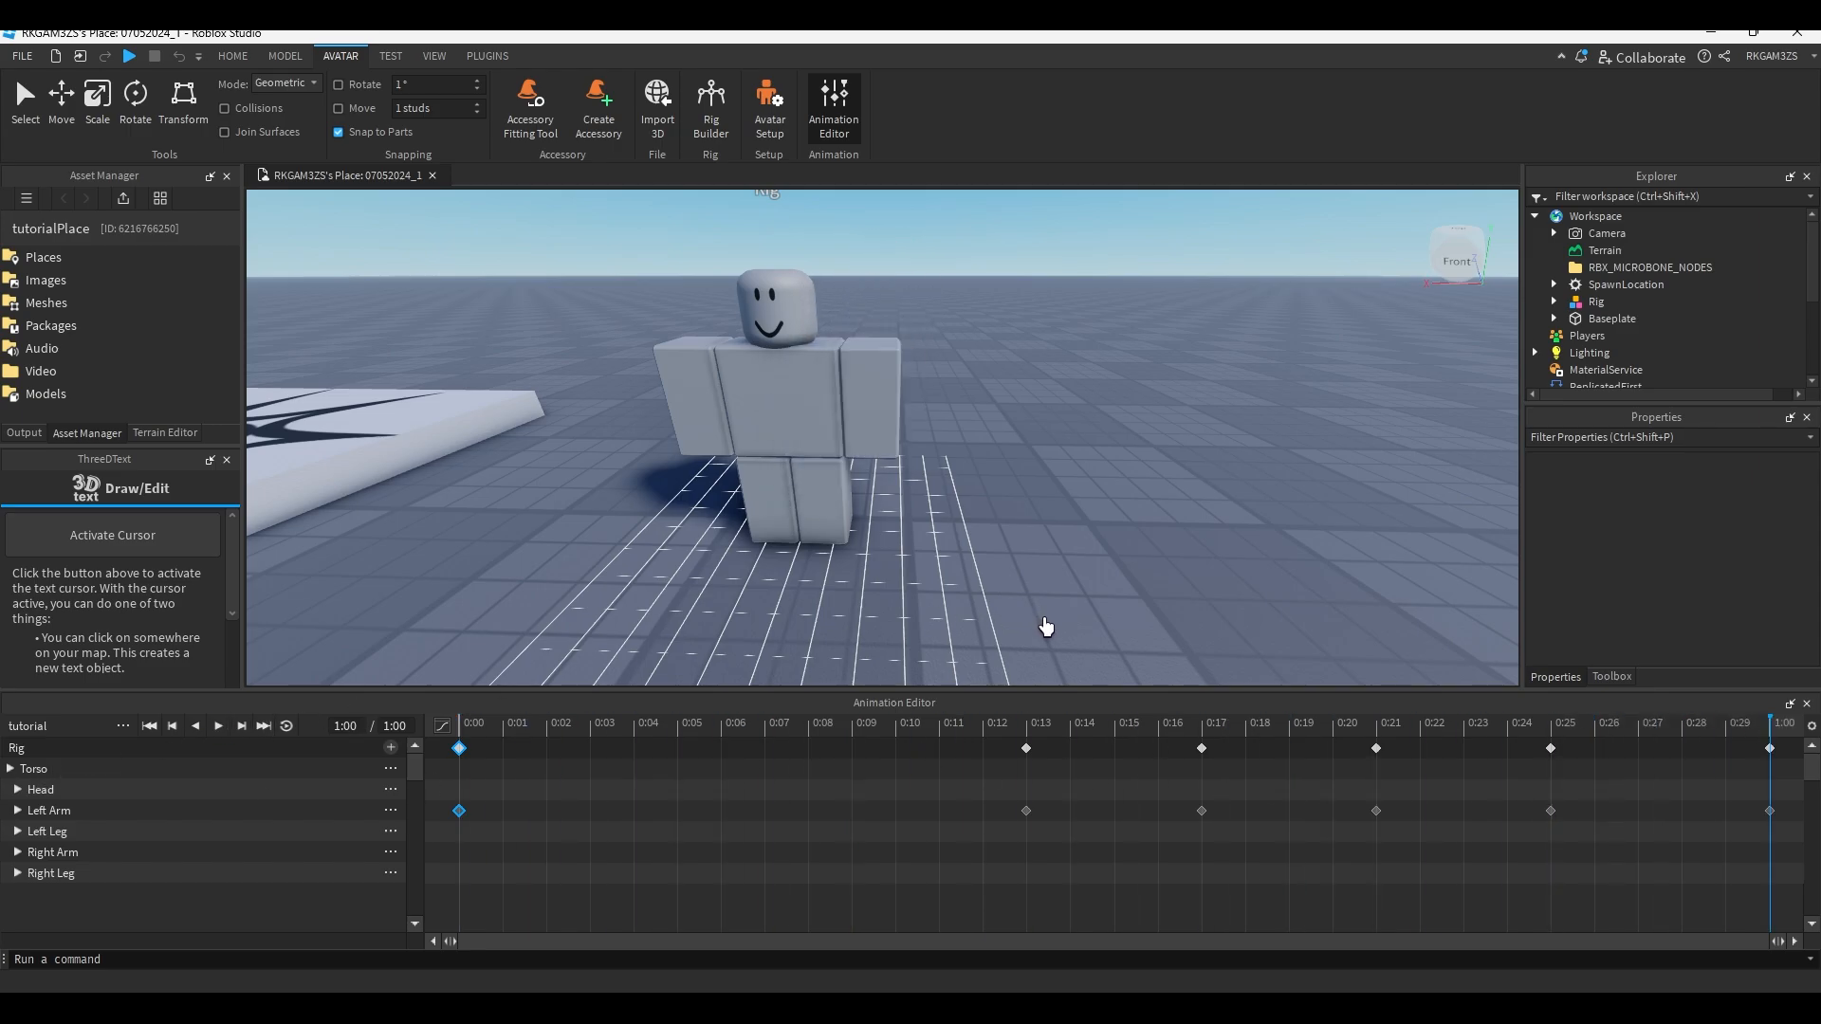
right_drag(1107, 446, 1059, 476)
key(w)
key(a)
key(s)
key(d)
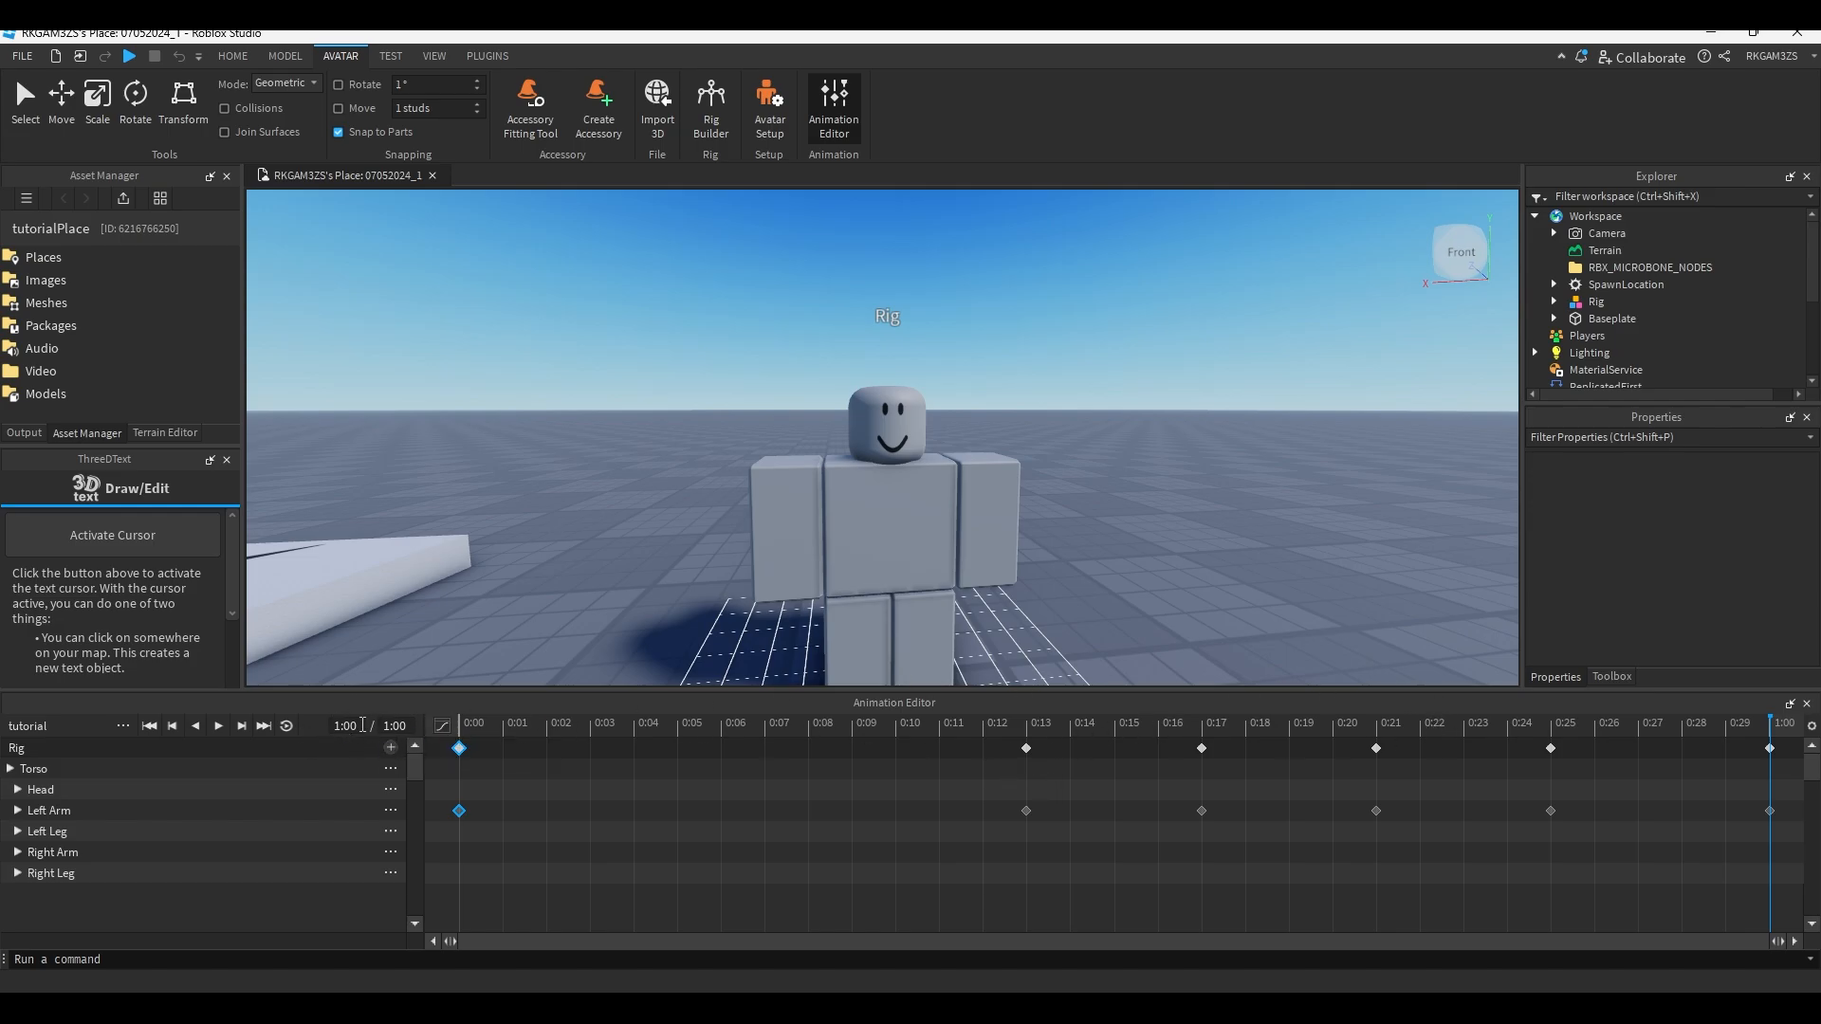
Set the animation's total length to 2:00.
drag(1682, 732, 701, 724)
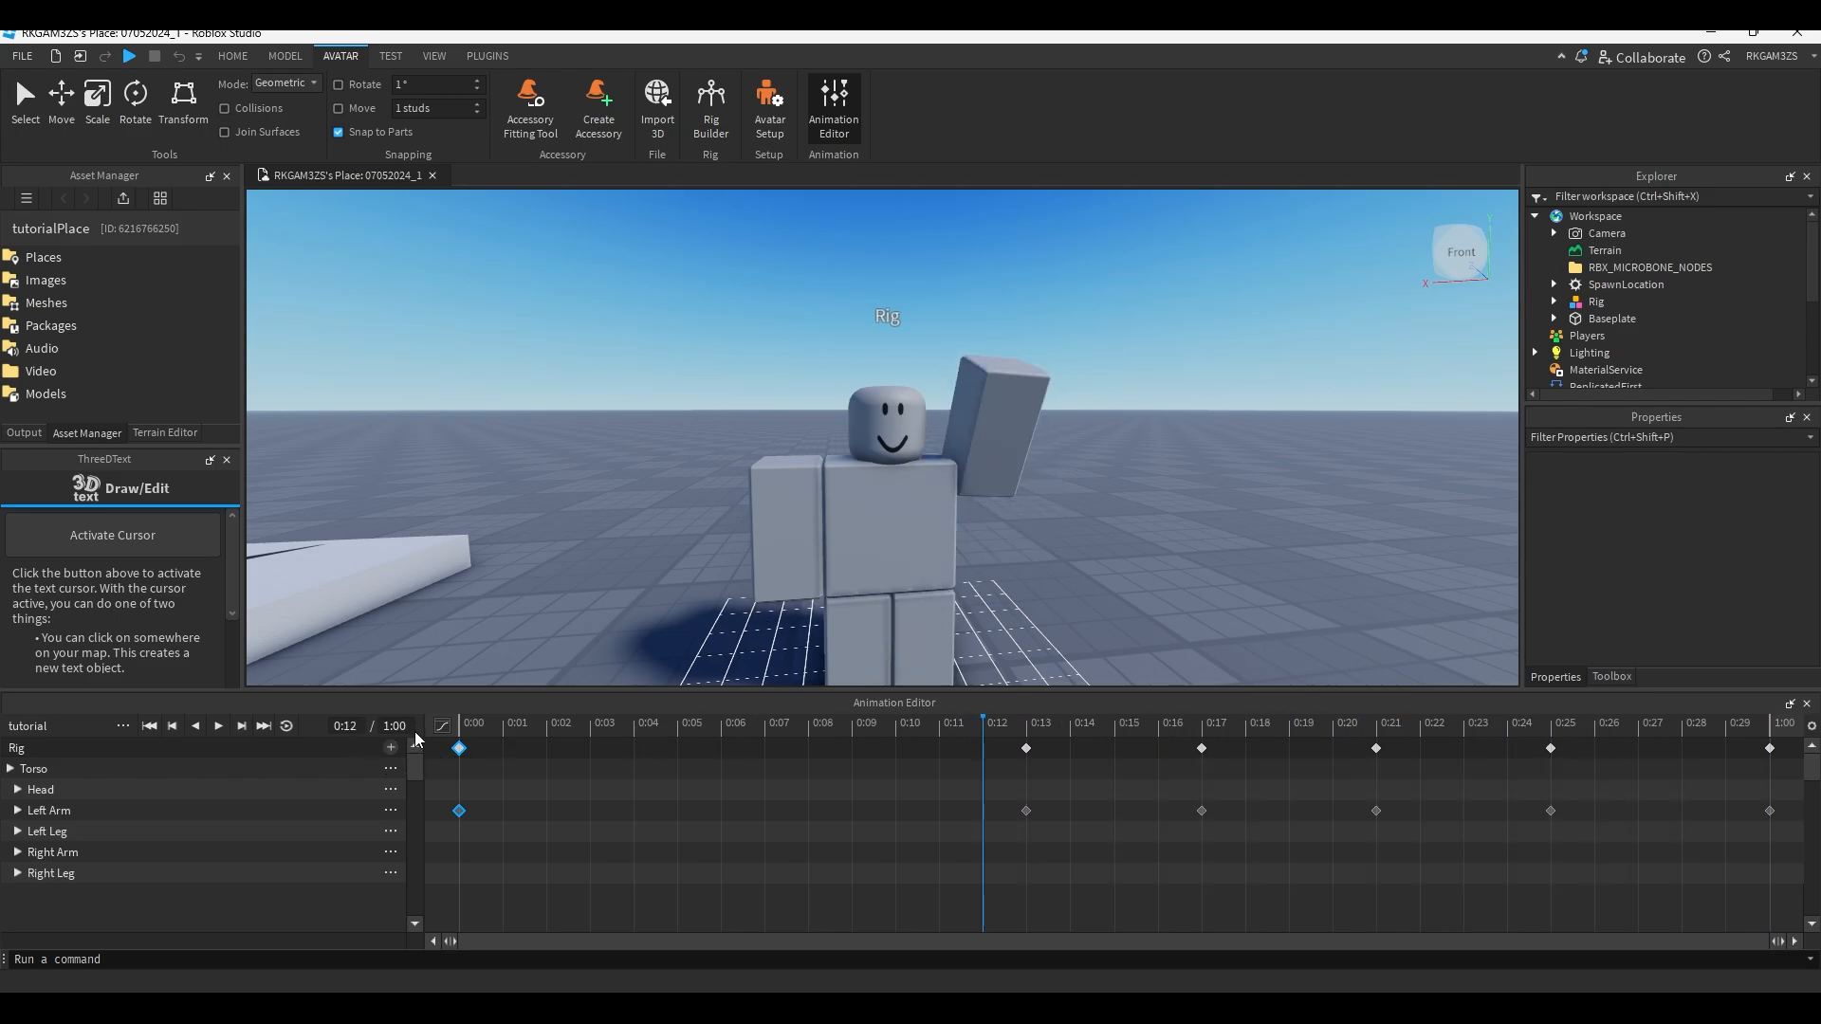
key(BackSpace)
text(2)
key(Return)
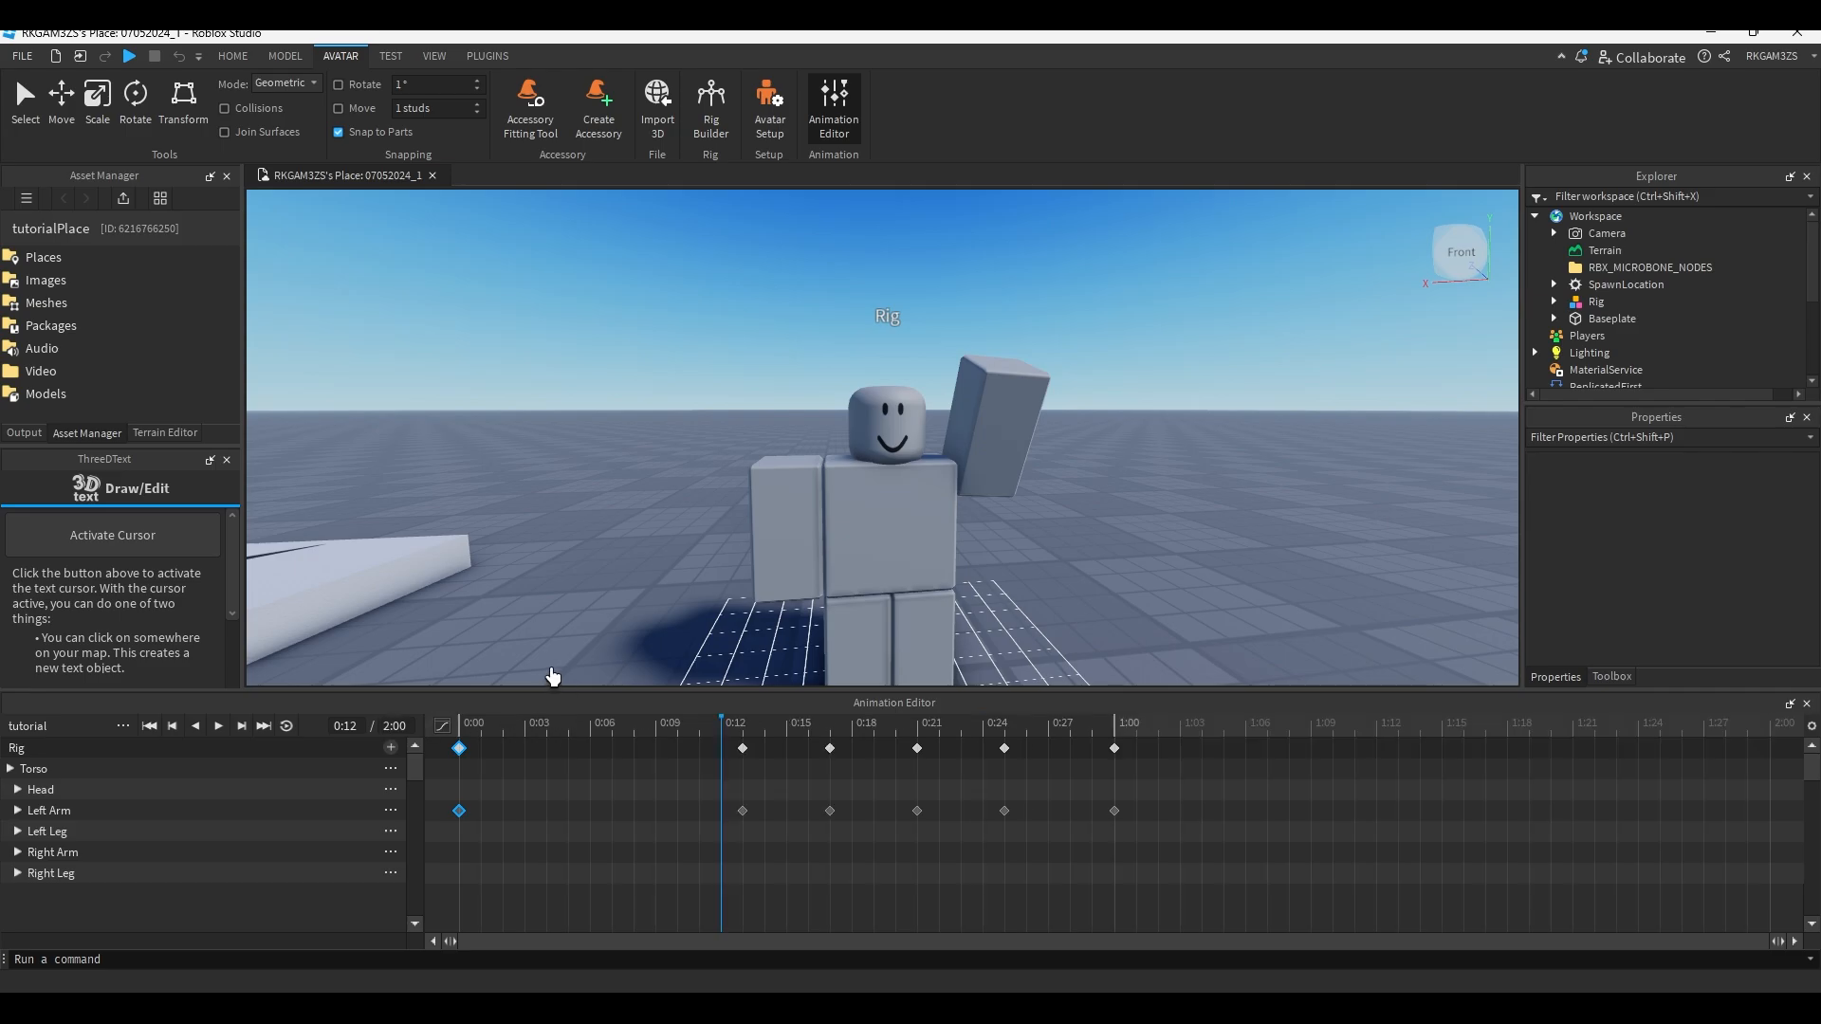
Move the left arm's keyframe from 1:00 to 2:00.
click(1381, 854)
drag(780, 731, 997, 729)
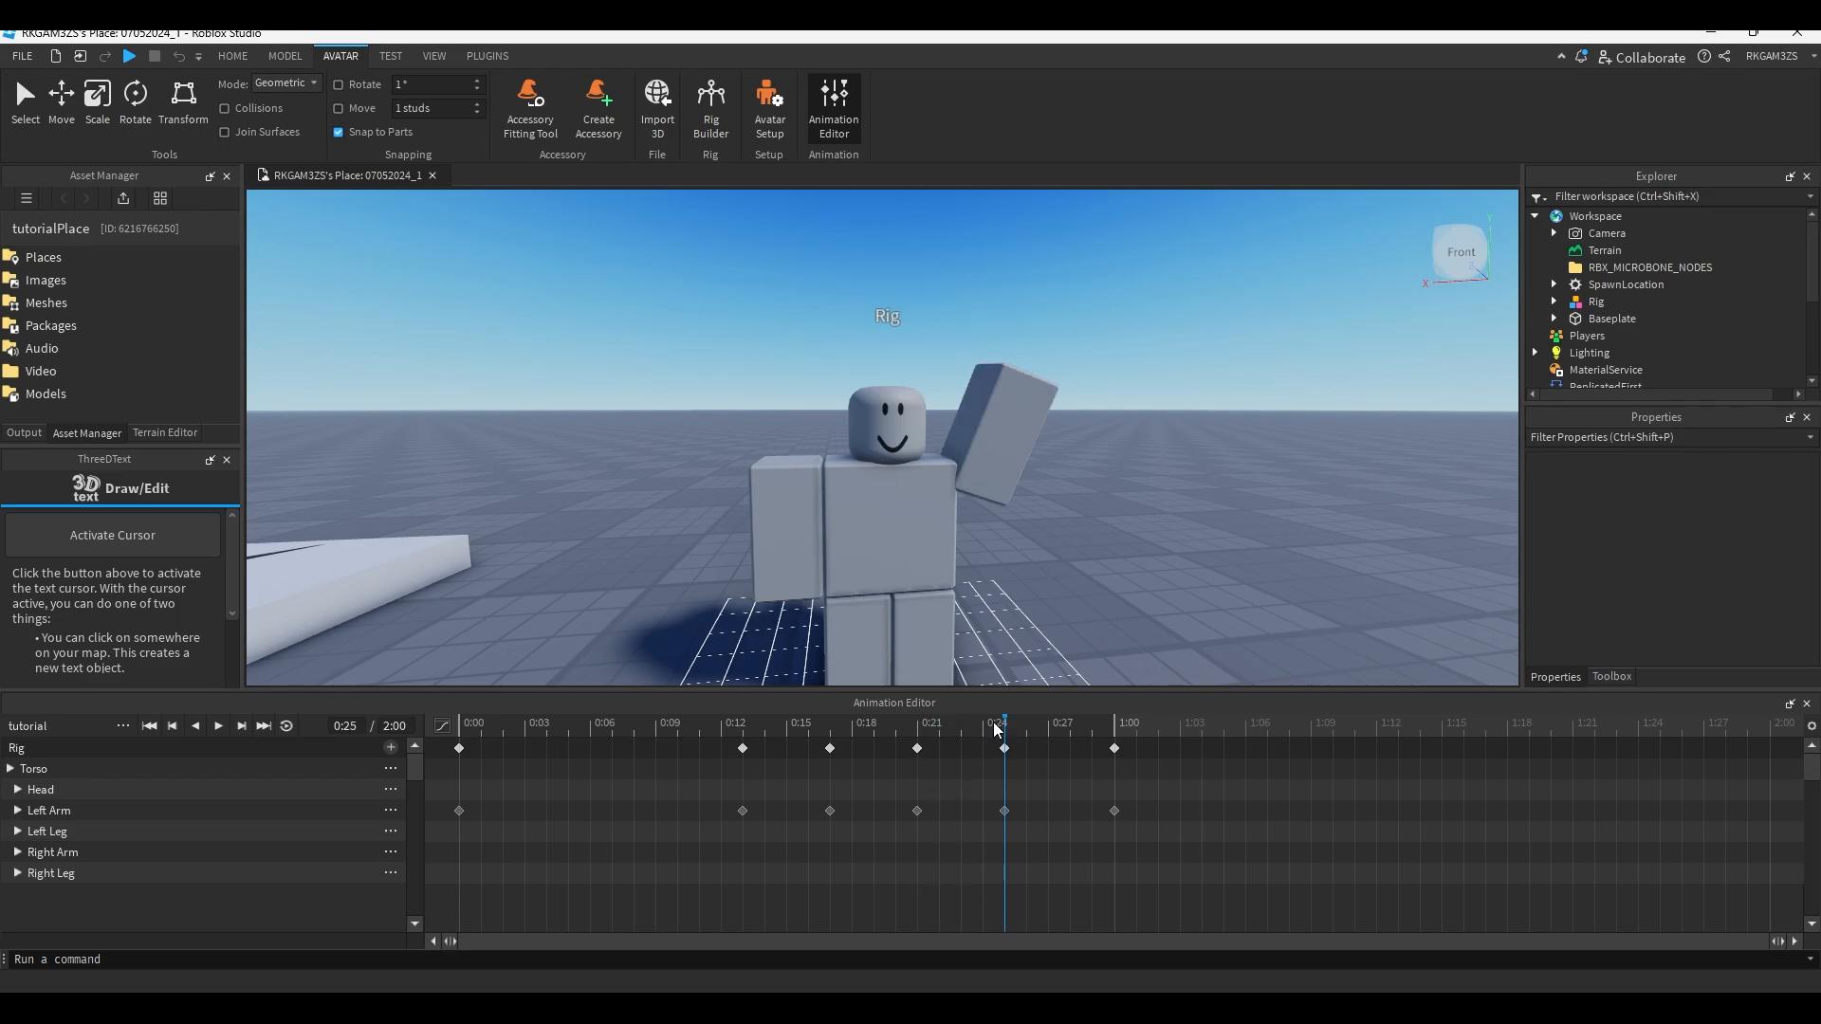
click(1115, 812)
drag(1115, 815, 1770, 812)
Copy the left arm's wave keyframes from 0:13 to 0:25 and paste them at 0:29 and 1:15.
mouse_move(739, 726)
mouse_down()
mouse_move(842, 726)
mouse_move(740, 726)
mouse_up()
drag(1096, 854, 711, 783)
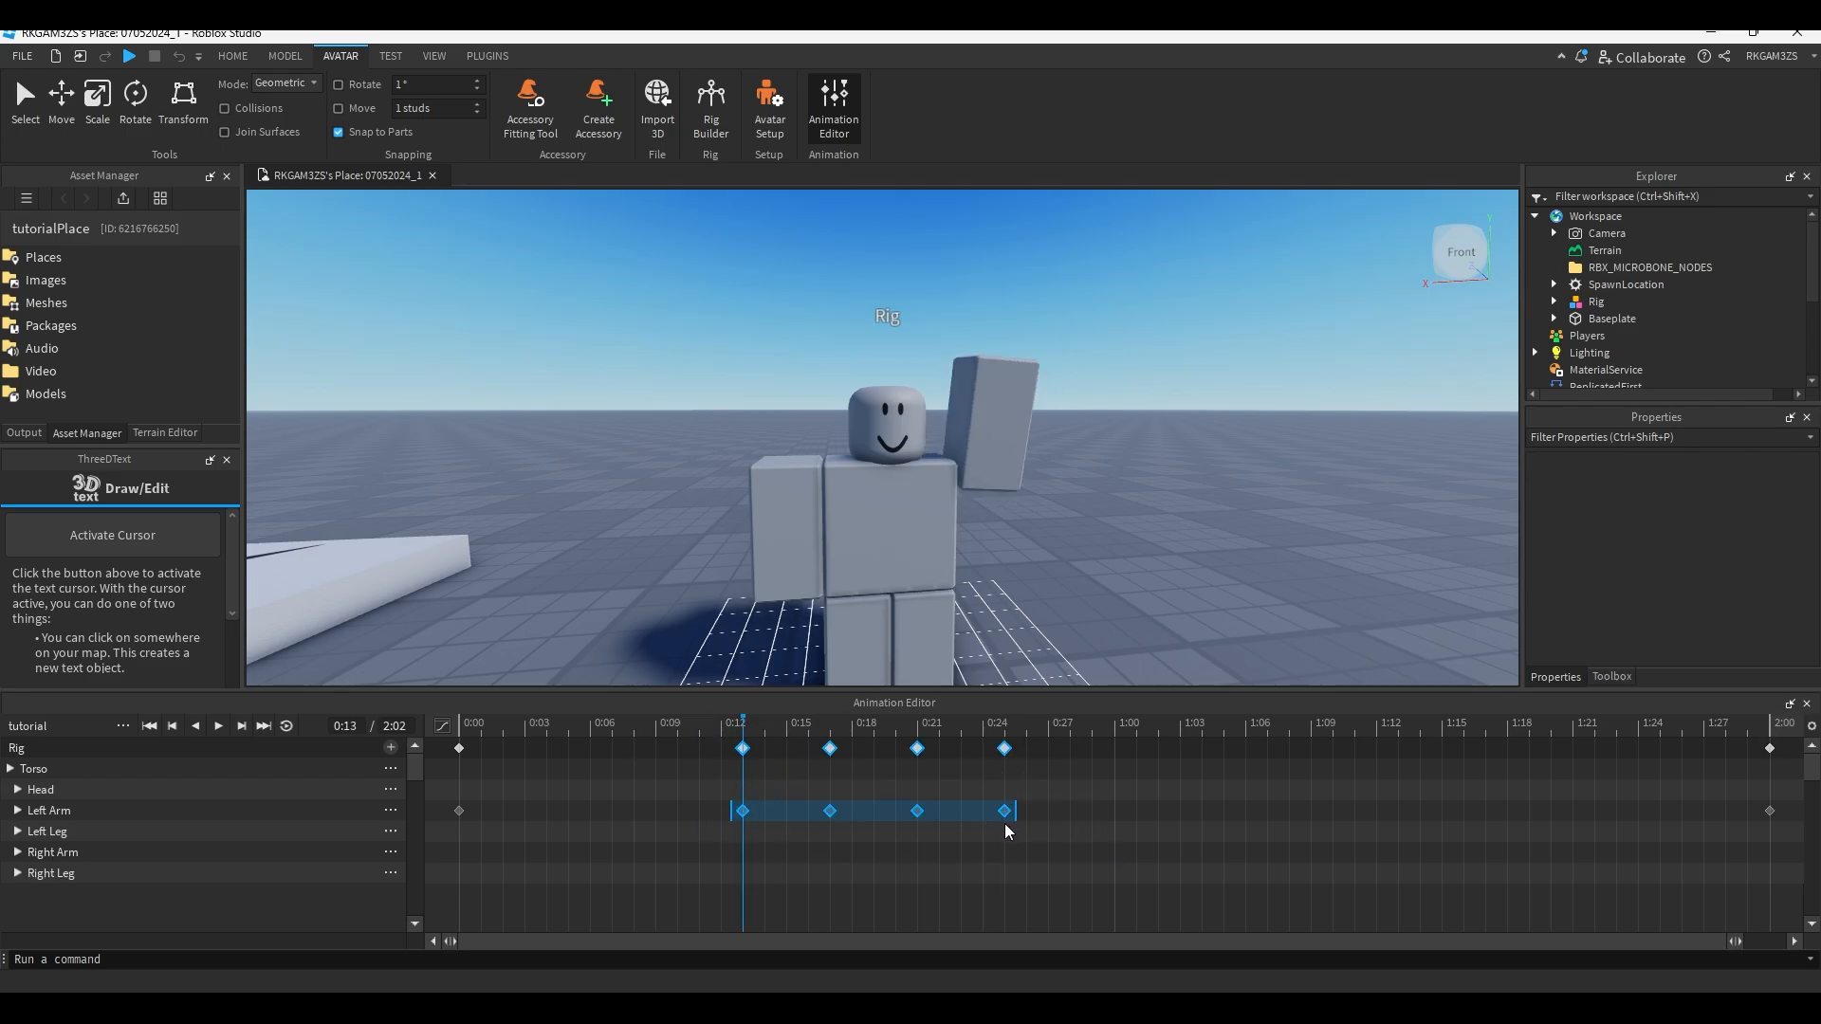
drag(1069, 727, 1092, 726)
key(ctrl+v)
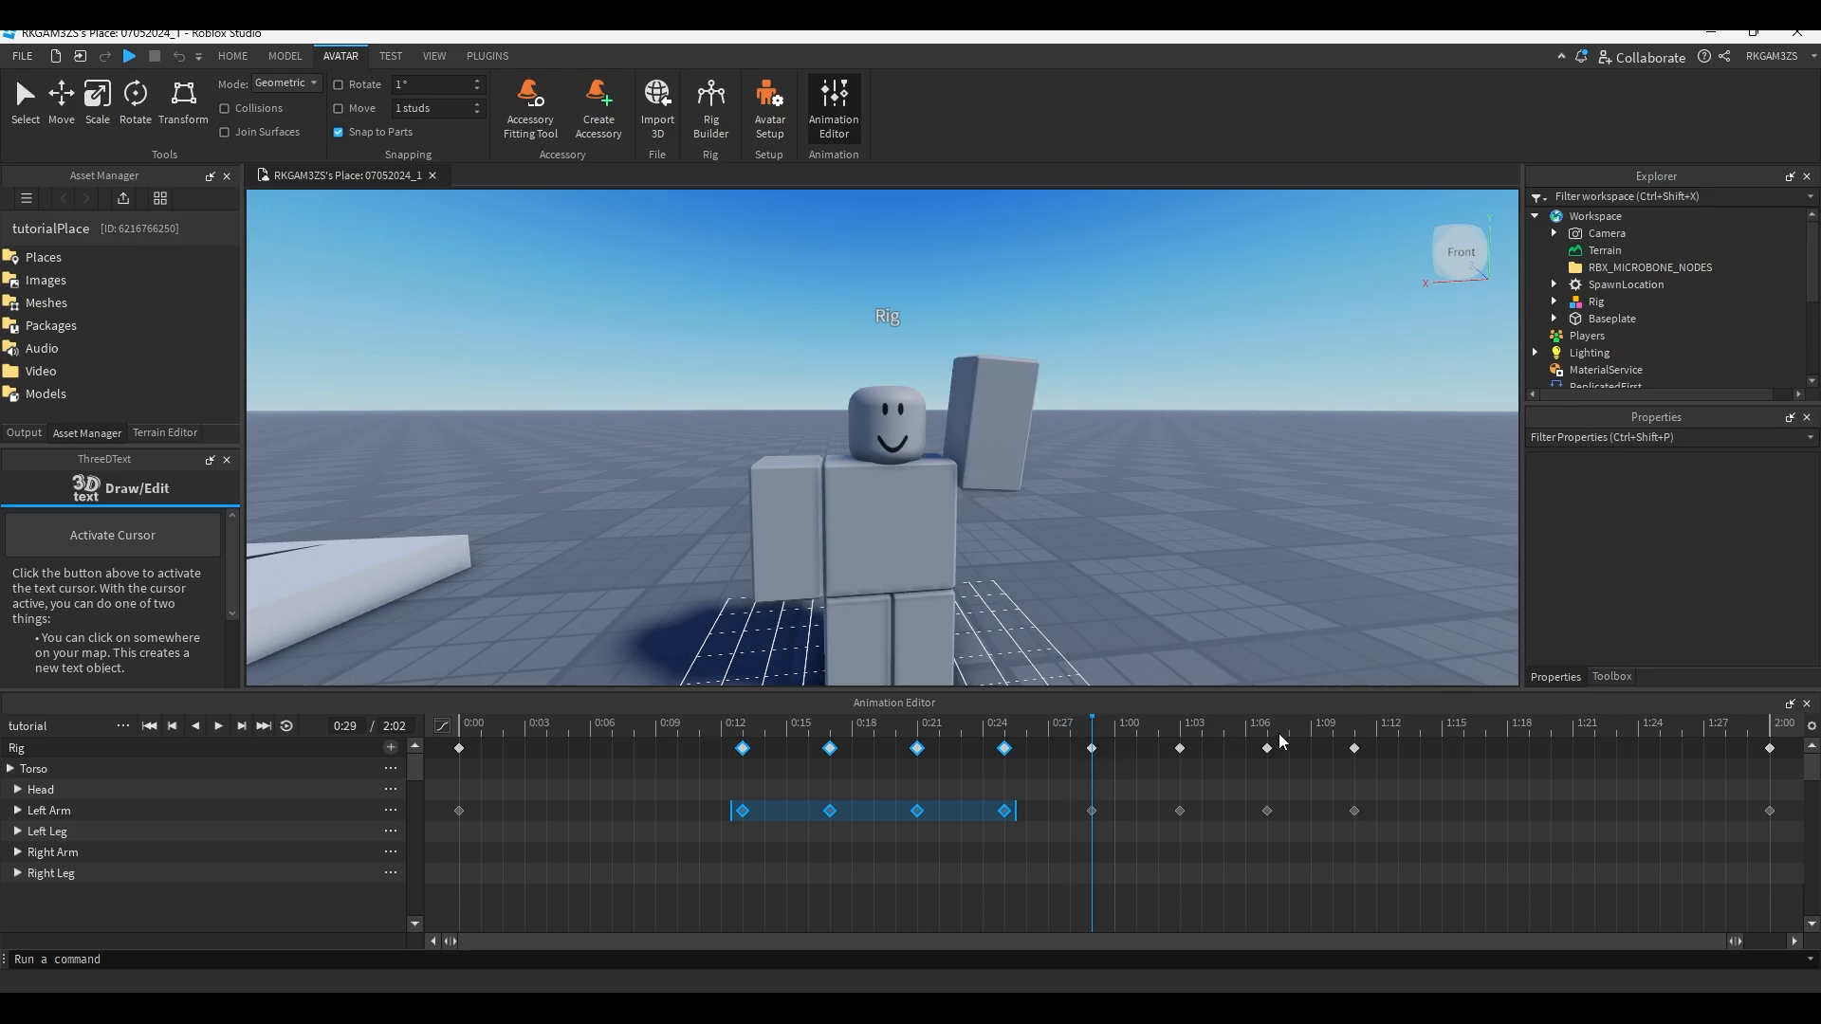
click(1442, 726)
key(ctrl+v)
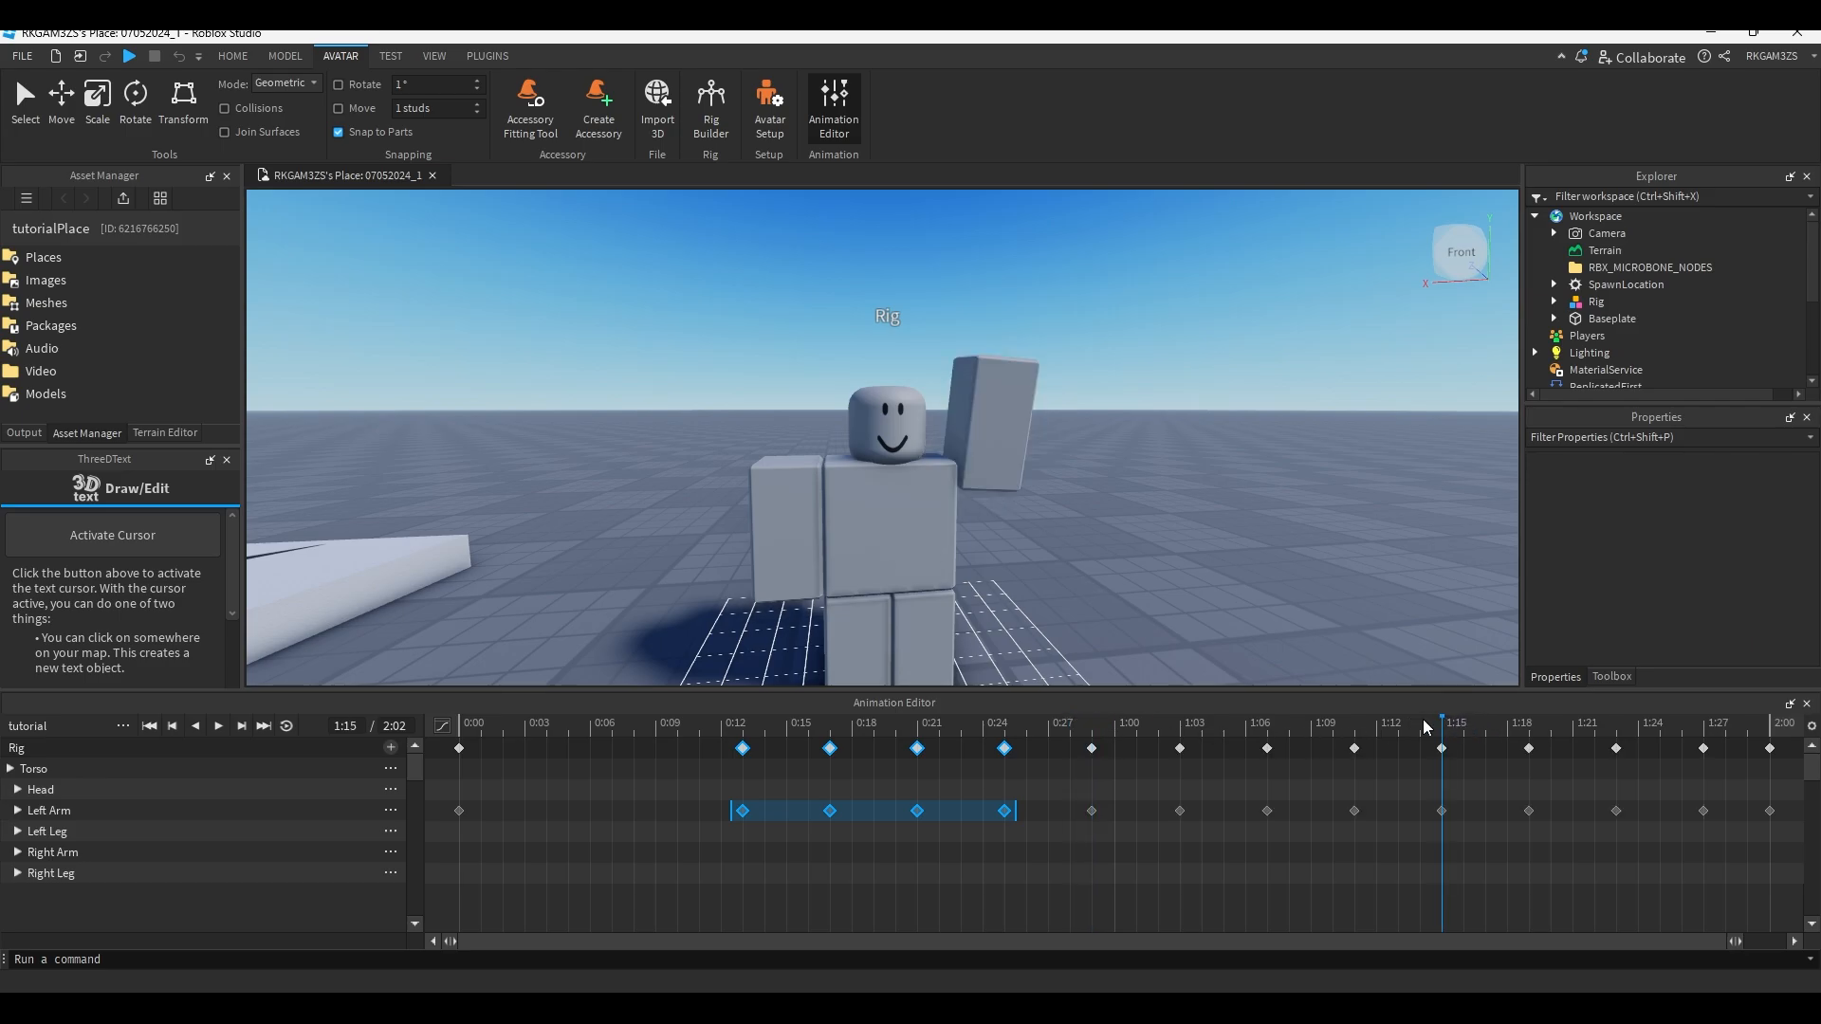
Select the pasted keyframes from 1:15 to 1:27 for a check, deselect them, and play the animation from 0:00.
click(1425, 727)
drag(1403, 741, 1714, 835)
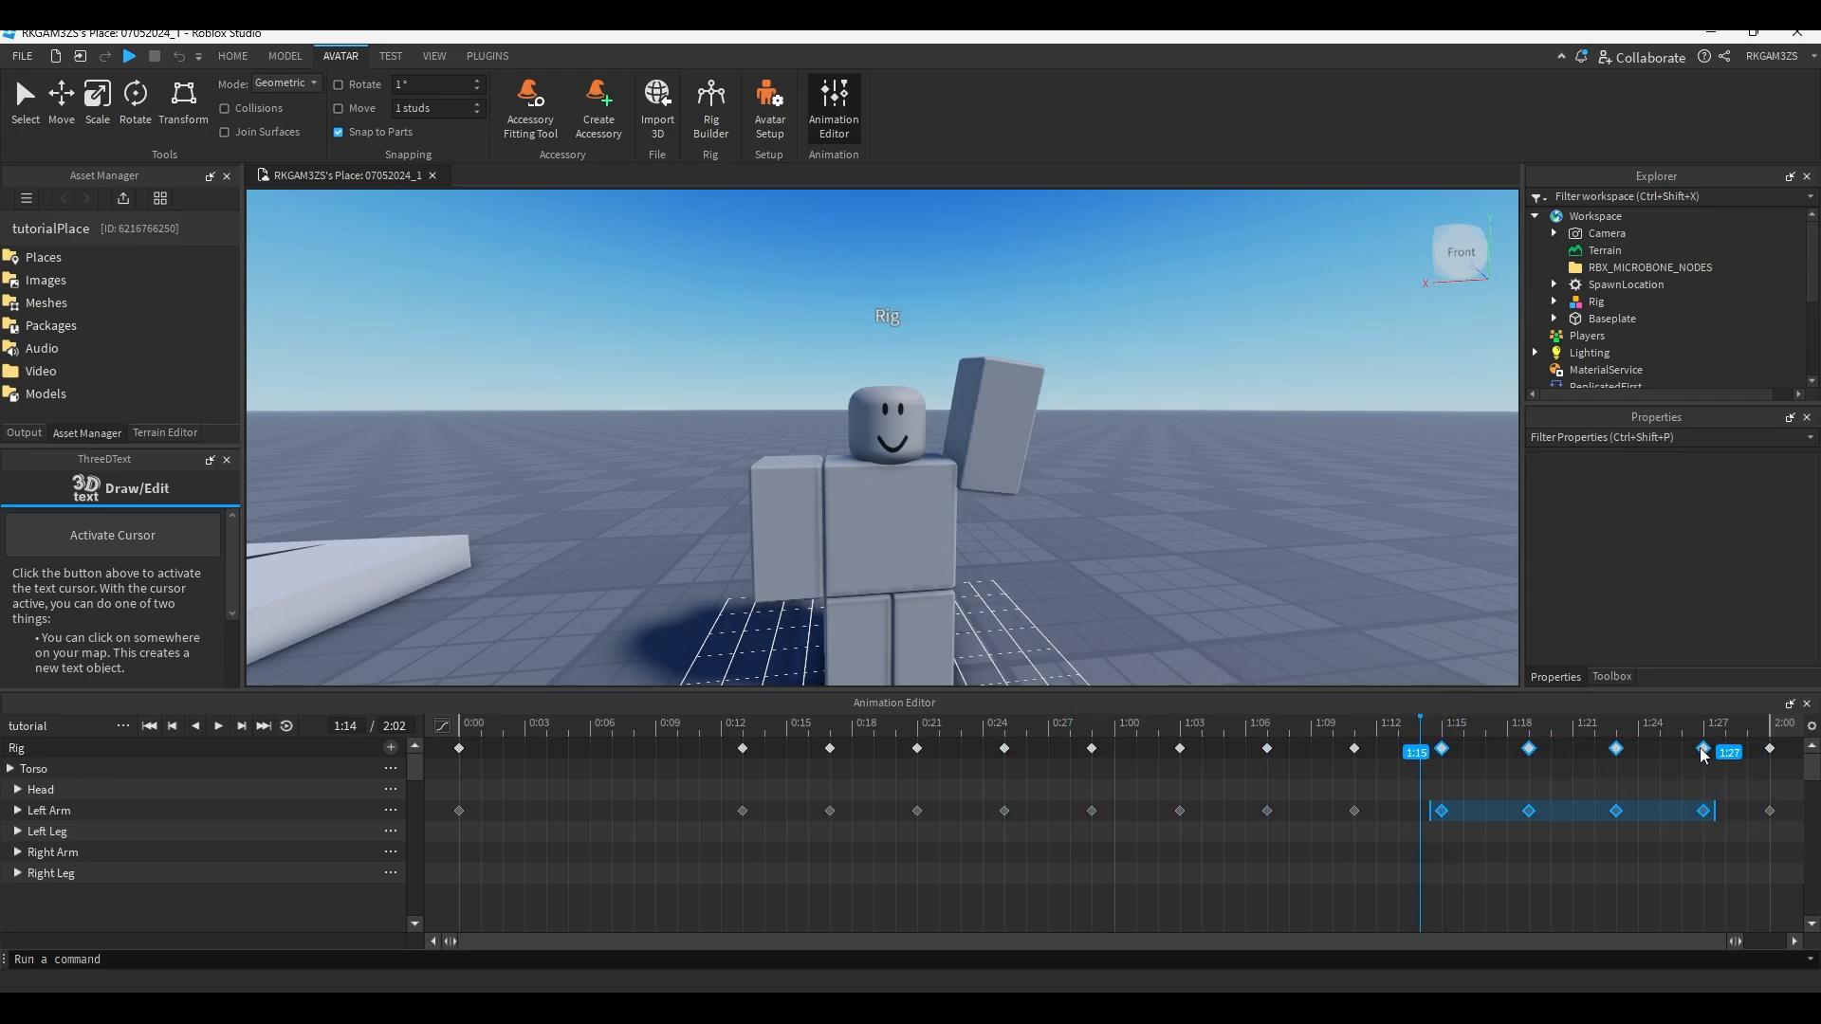
click(1561, 878)
drag(1420, 731, 436, 744)
key(space)
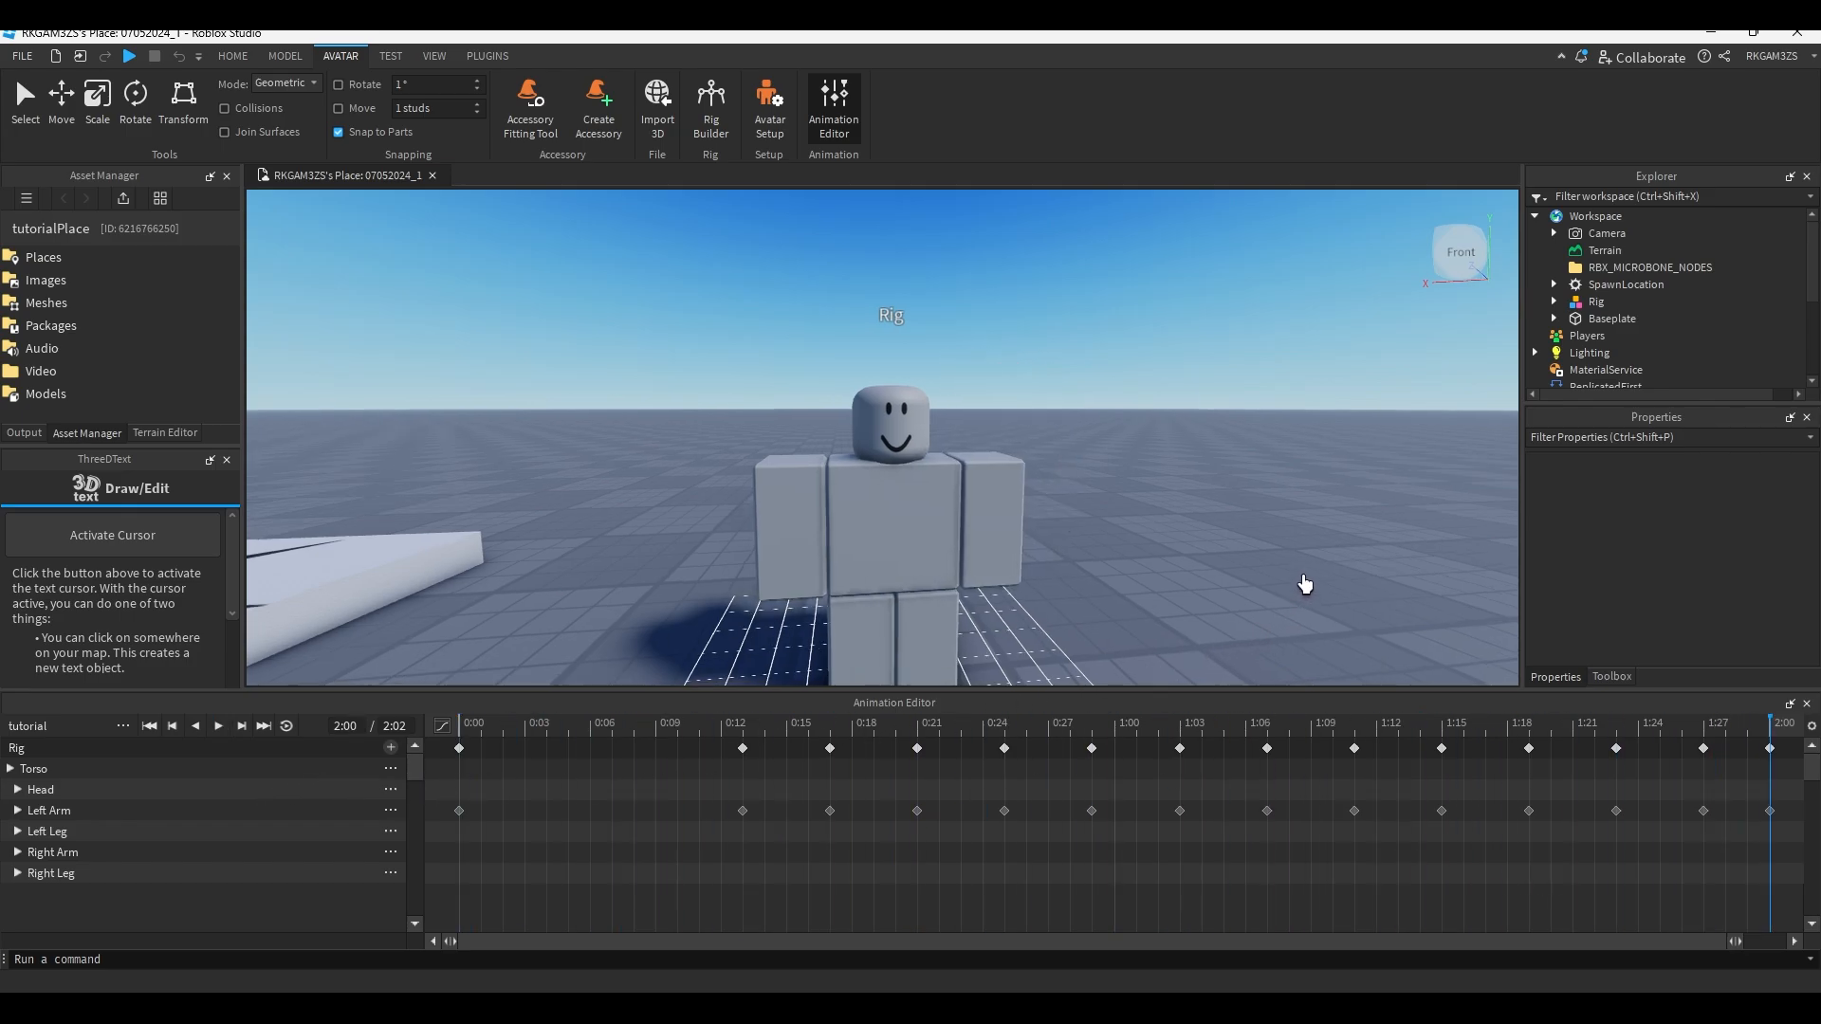
Delete all of the left arm's keyframes between 0:13 and 2:00, keeping those at 0:00, 0:13 and 2:00.
click(1704, 810)
key(space)
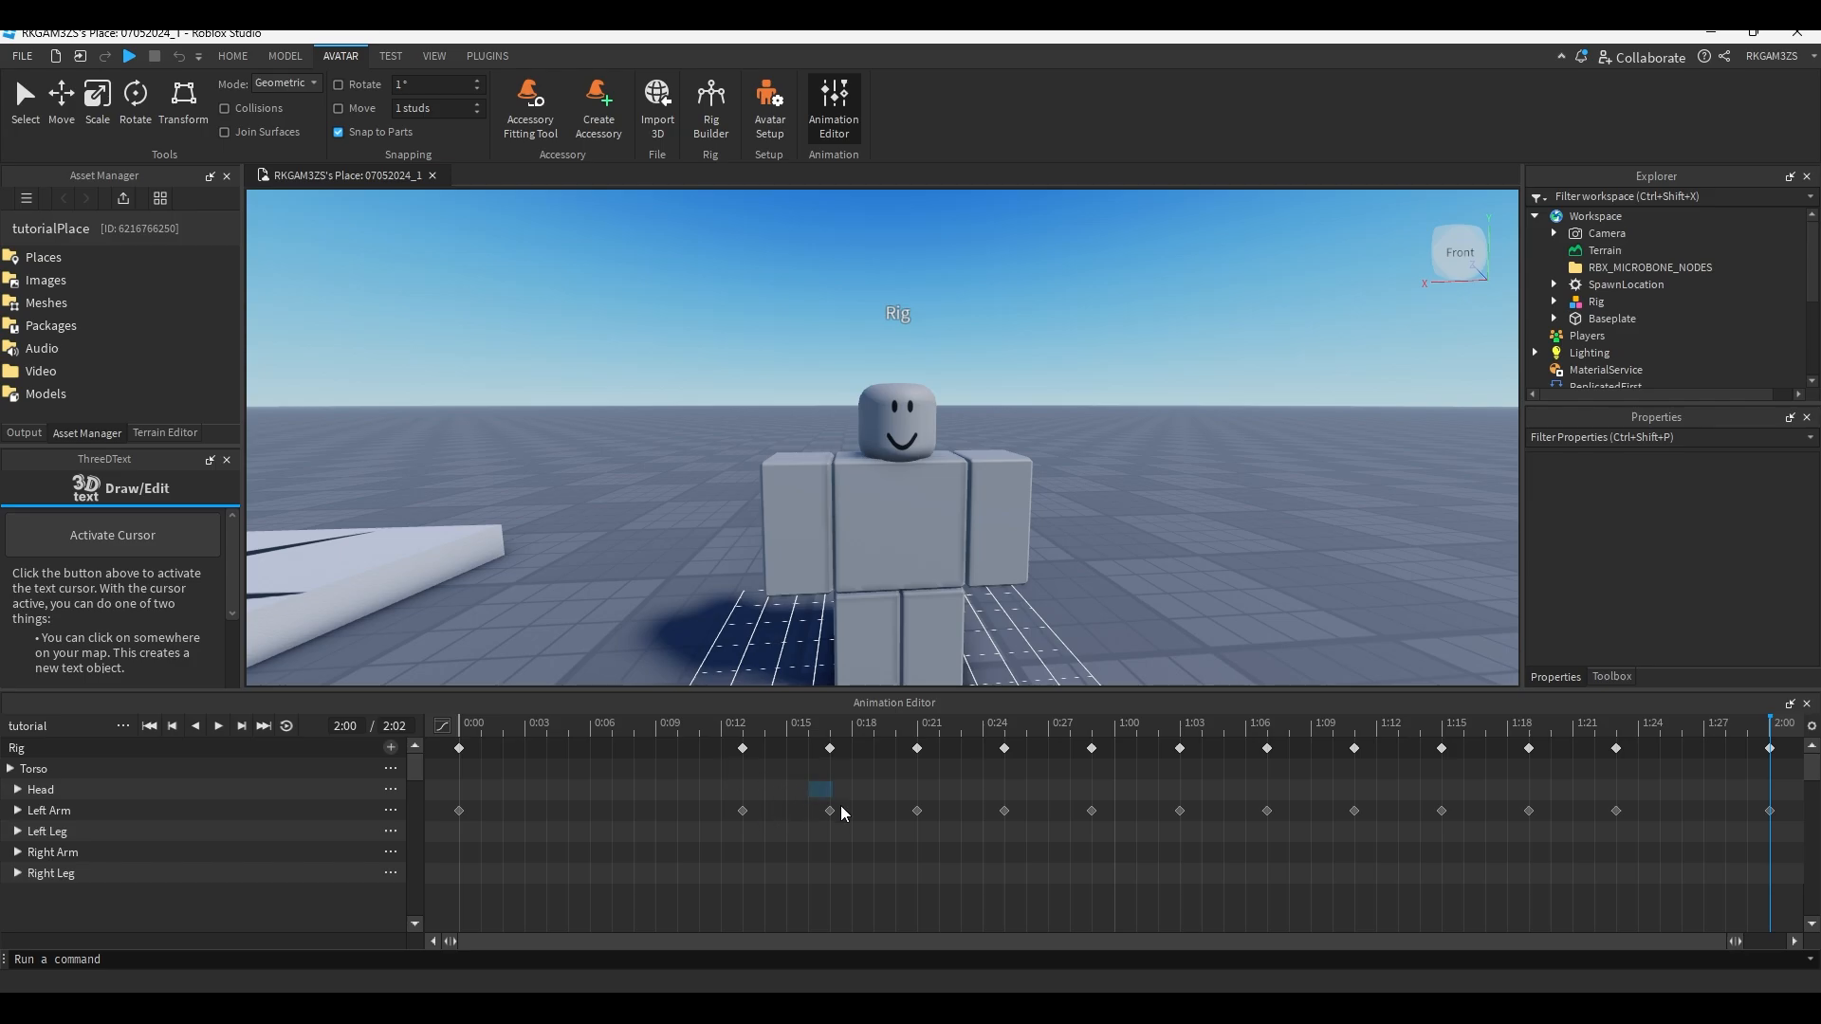
key(Delete)
click(1180, 810)
key(Delete)
key(Delete)
click(1529, 749)
key(Delete)
key(space)
drag(1676, 785, 907, 860)
key(Delete)
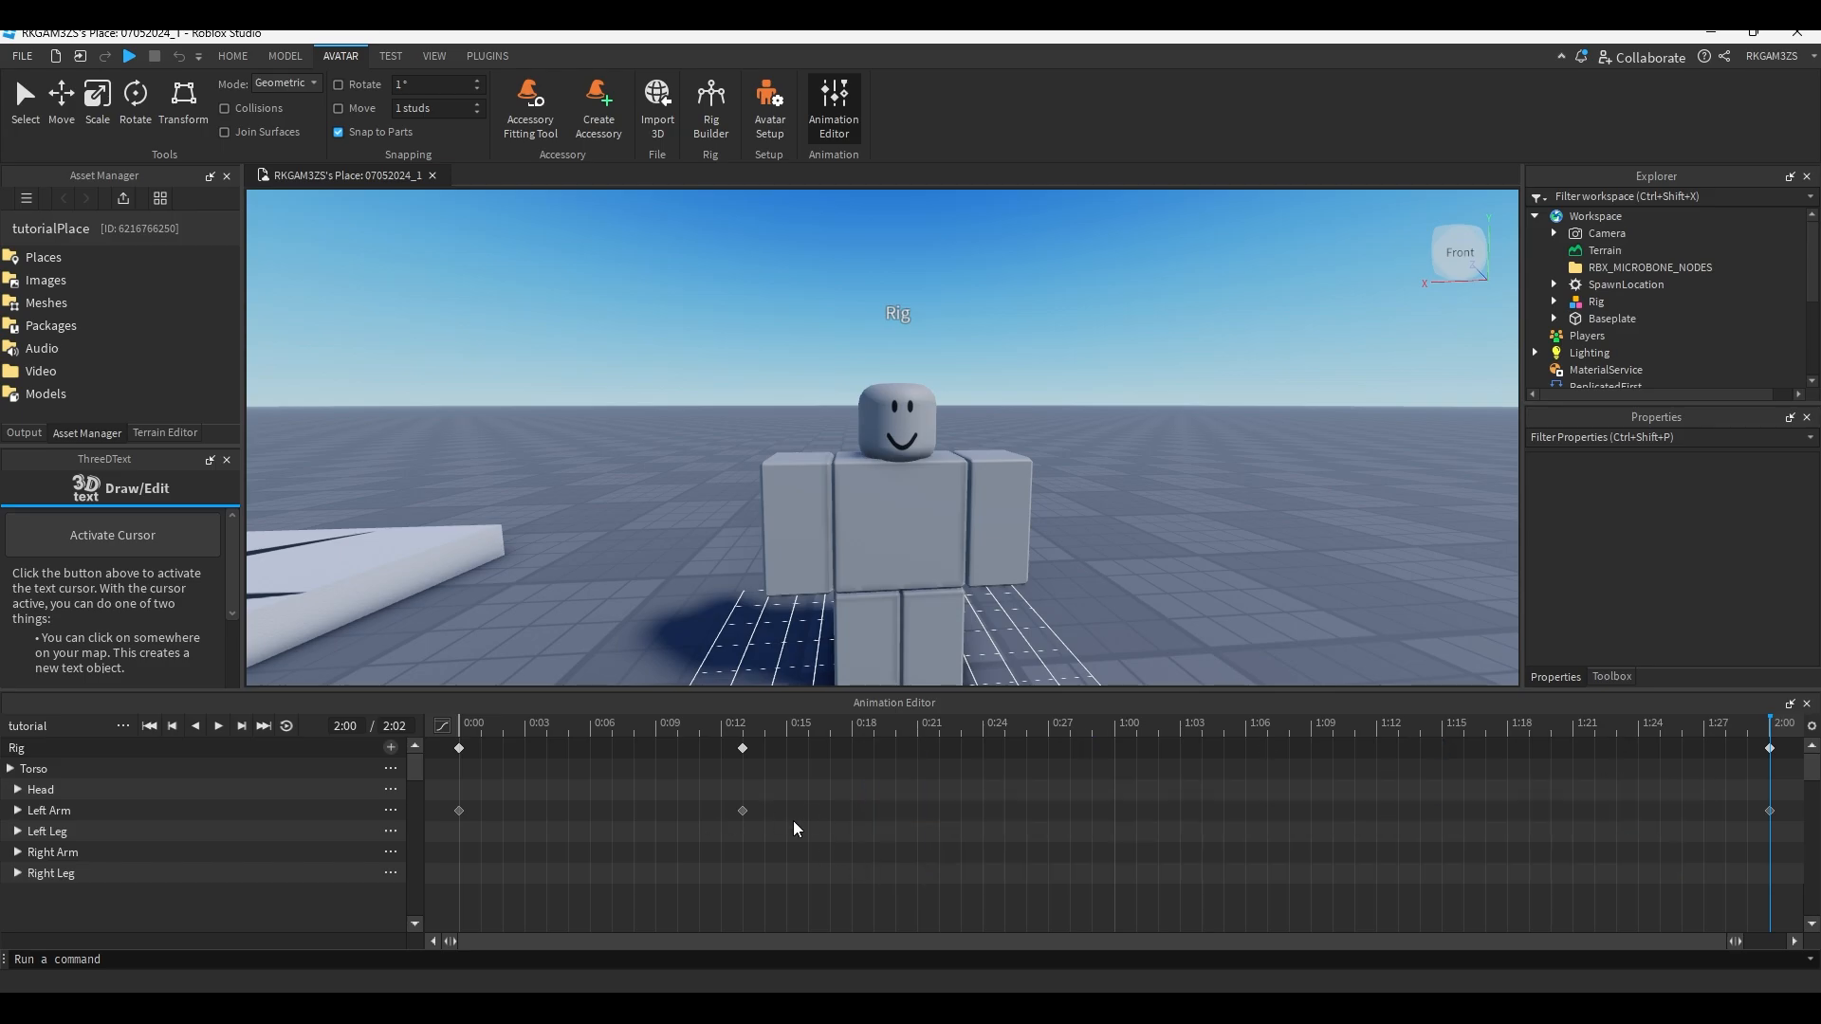
Move the left arm's raised keyframe from 0:13 to 0:29 and play the animation from 0:00.
drag(741, 812, 1091, 812)
key(space)
click(1242, 766)
drag(1094, 735, 422, 804)
key(space)
key(space)
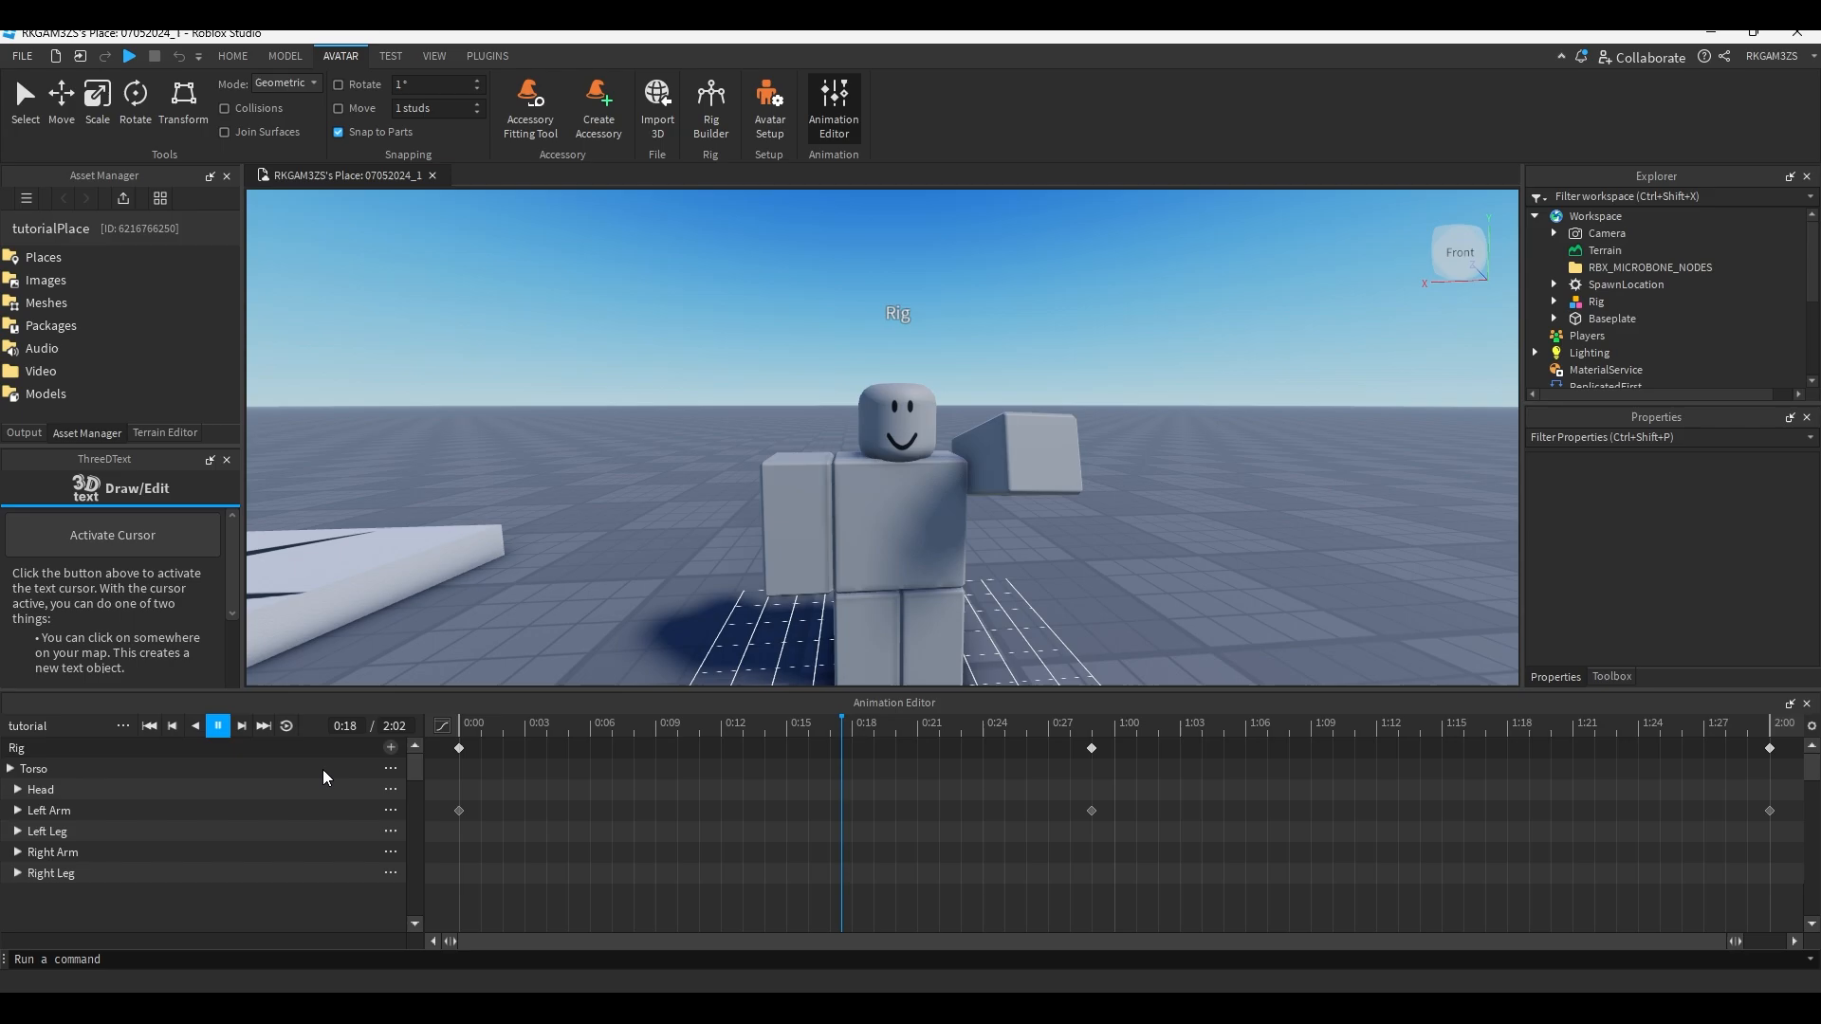
key(space)
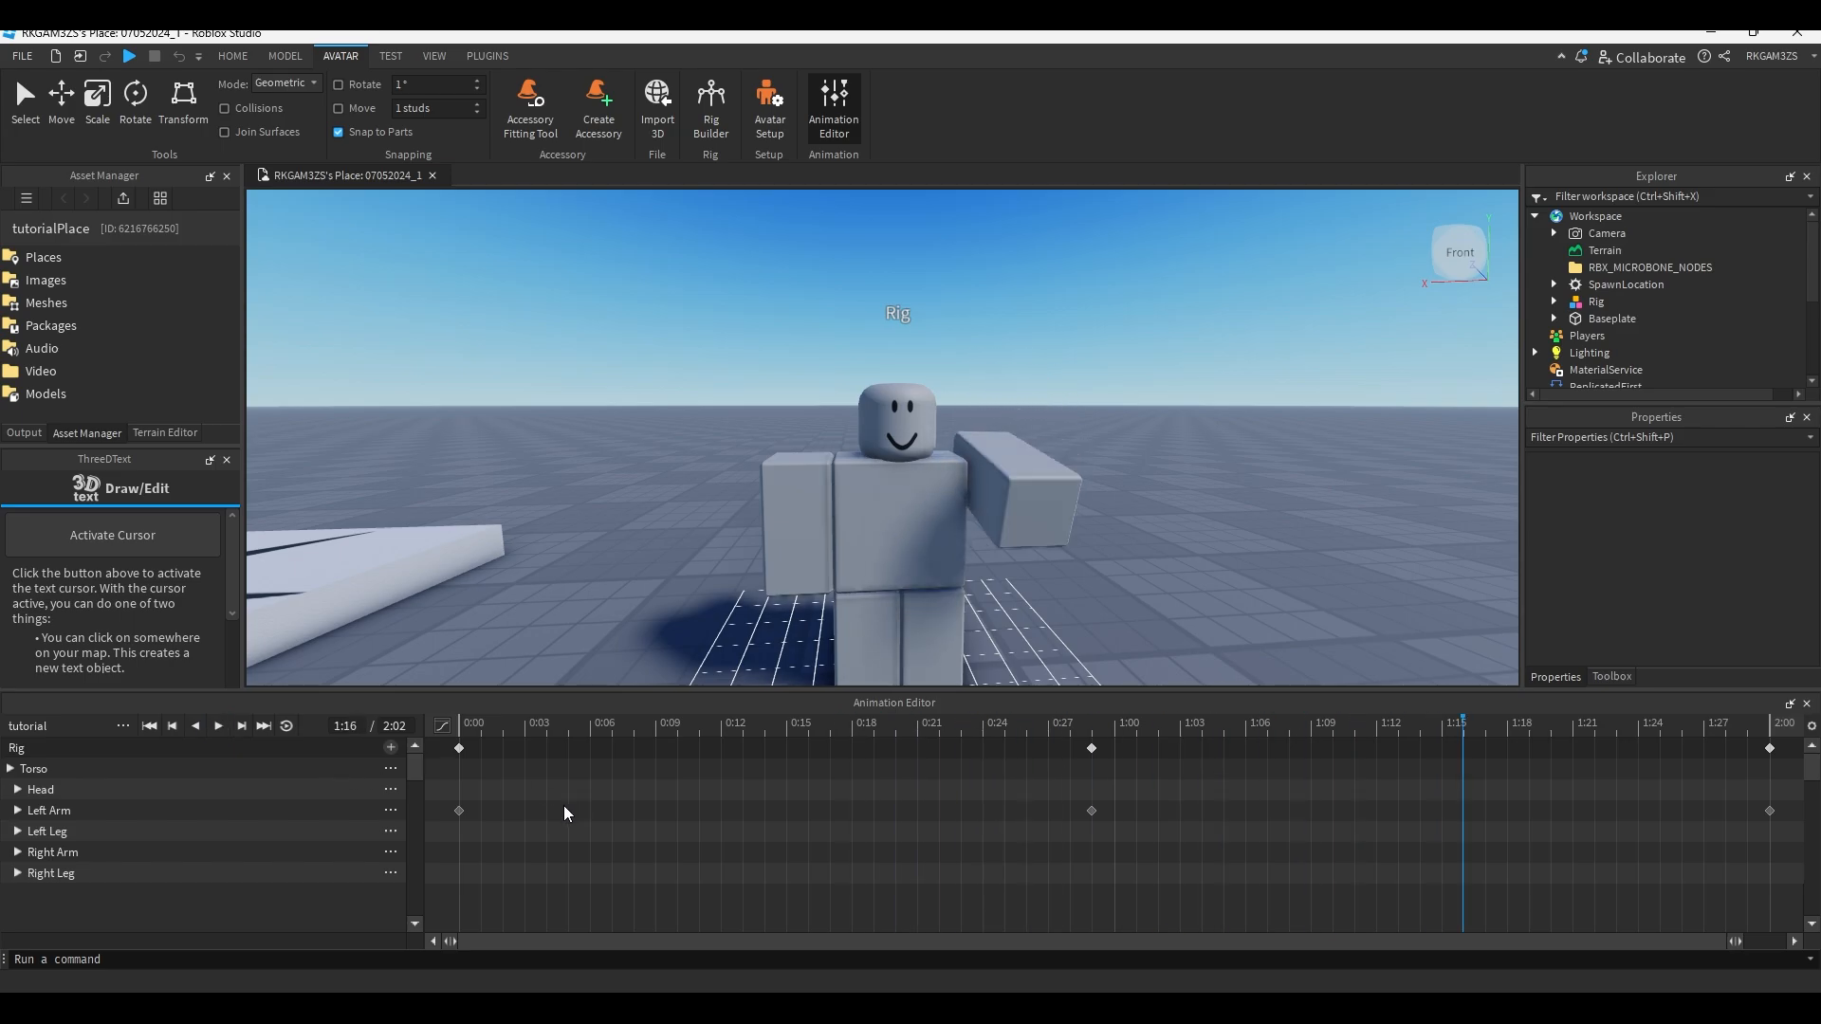
Set the easing style of the left arm's keyframe at 0:00 to Cubic.
click(459, 811)
right_click(461, 814)
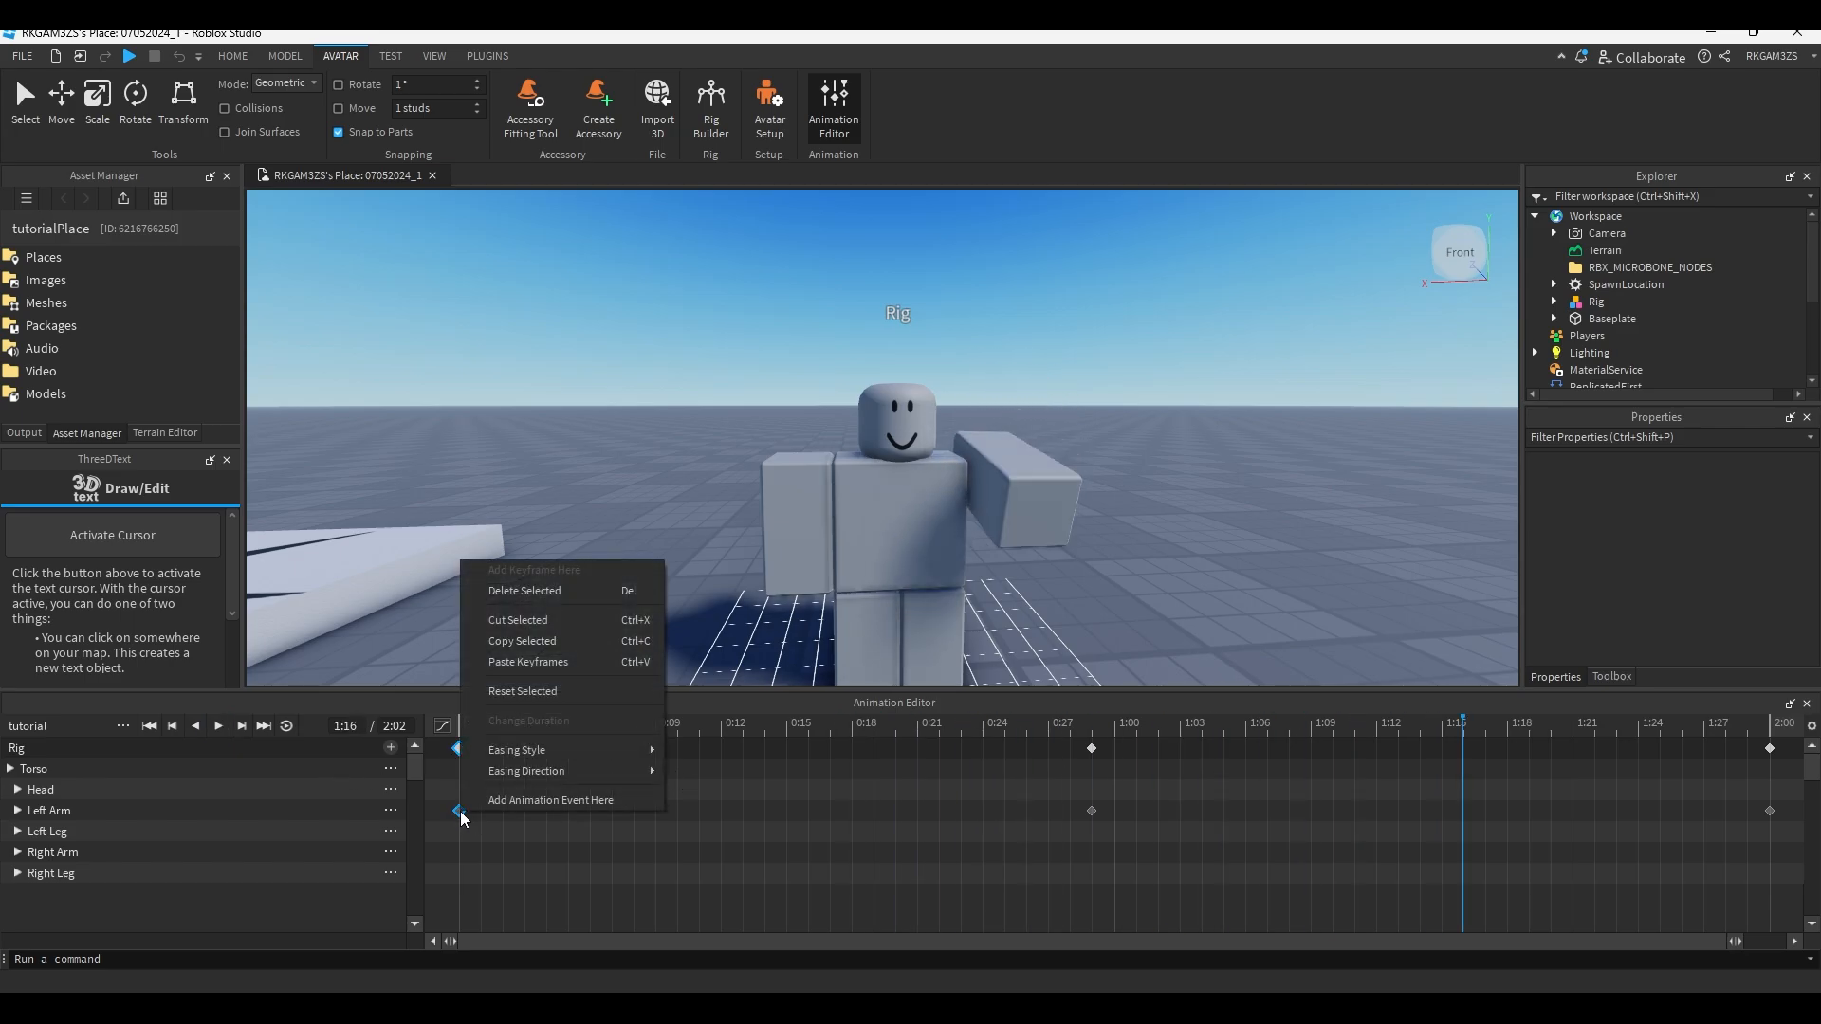
mouse_move(521, 751)
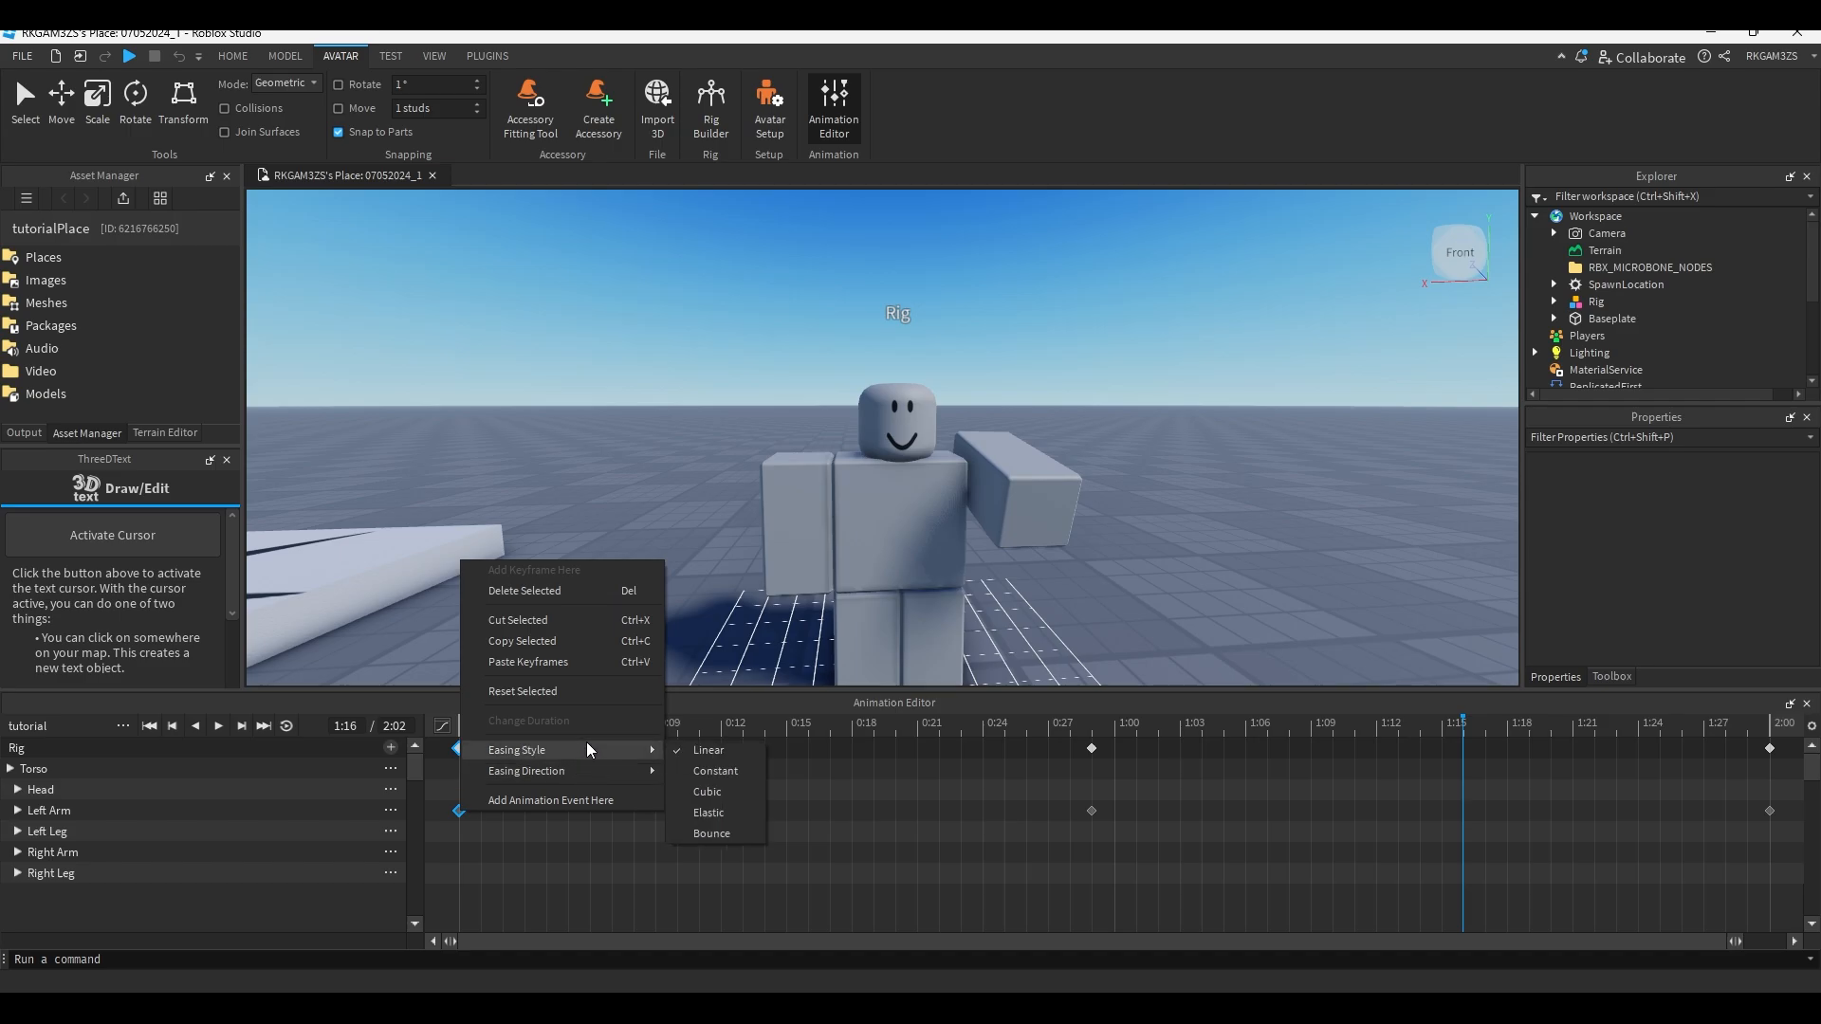
click(719, 772)
Set the easing direction of the left arm's 0:00 keyframe to InOut and play the animation from the start.
right_click(459, 811)
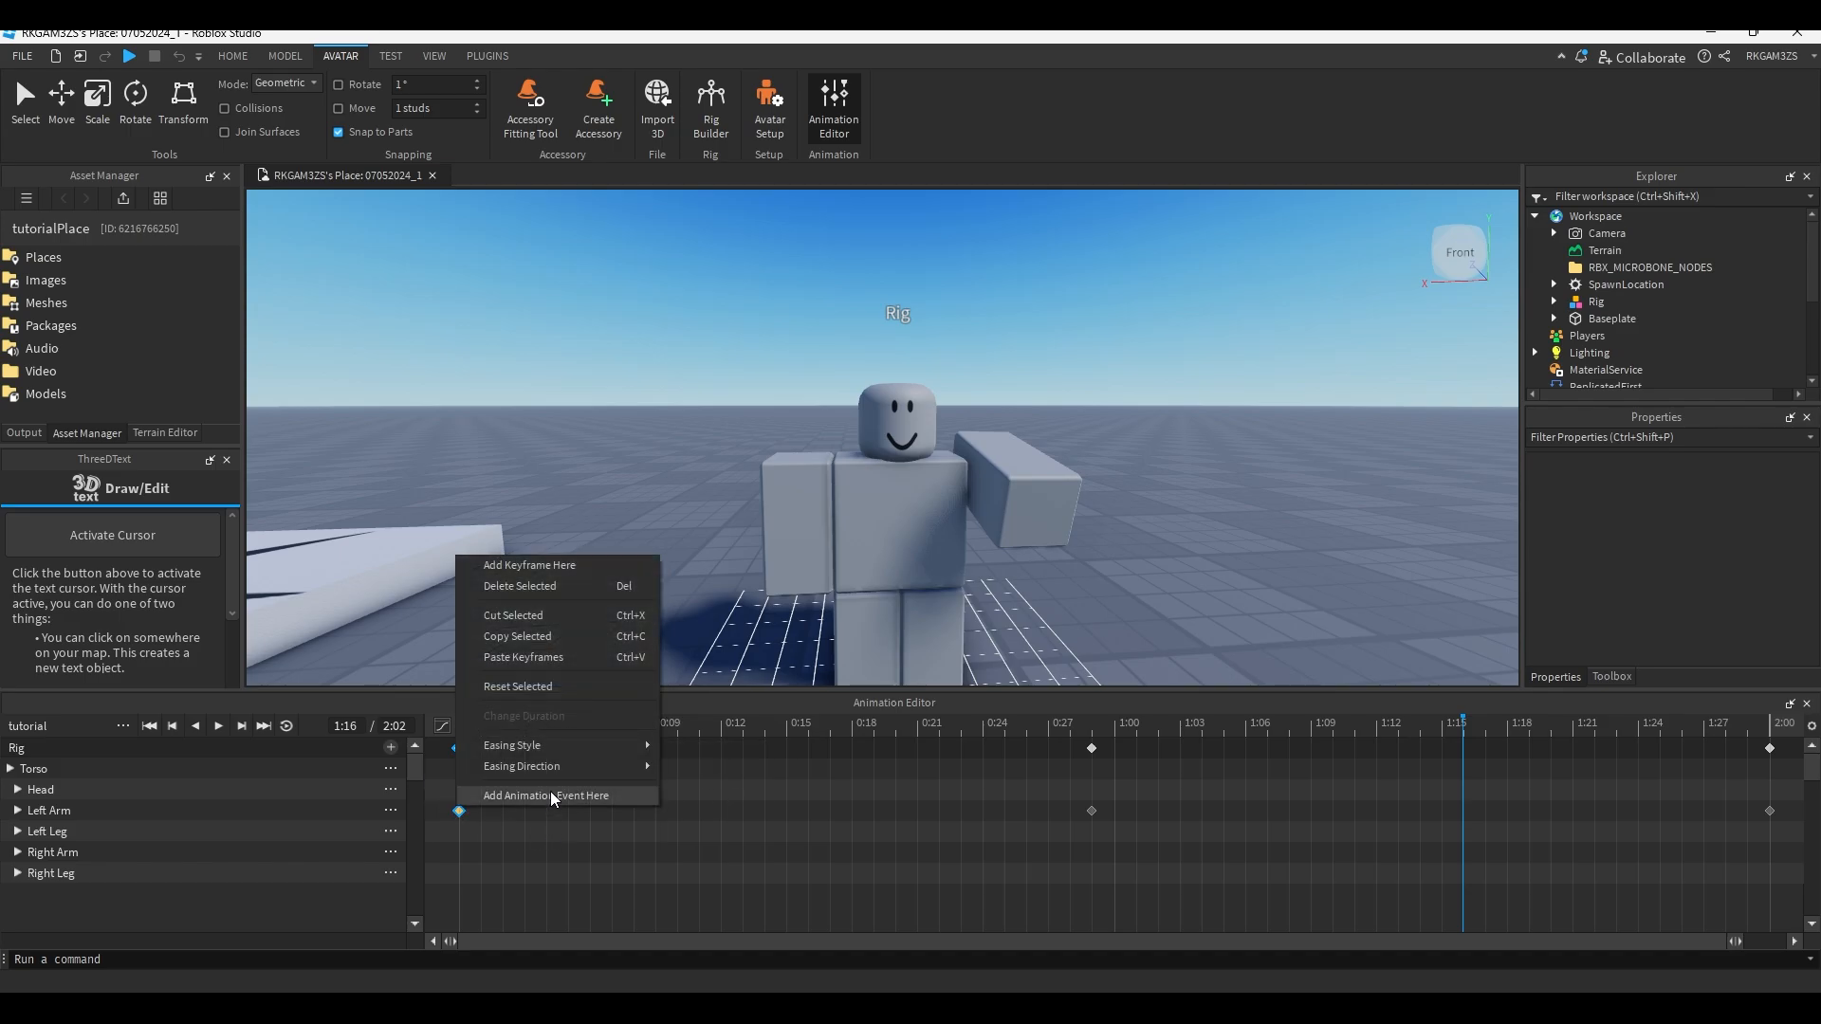
mouse_move(626, 766)
click(706, 810)
click(703, 810)
click(149, 726)
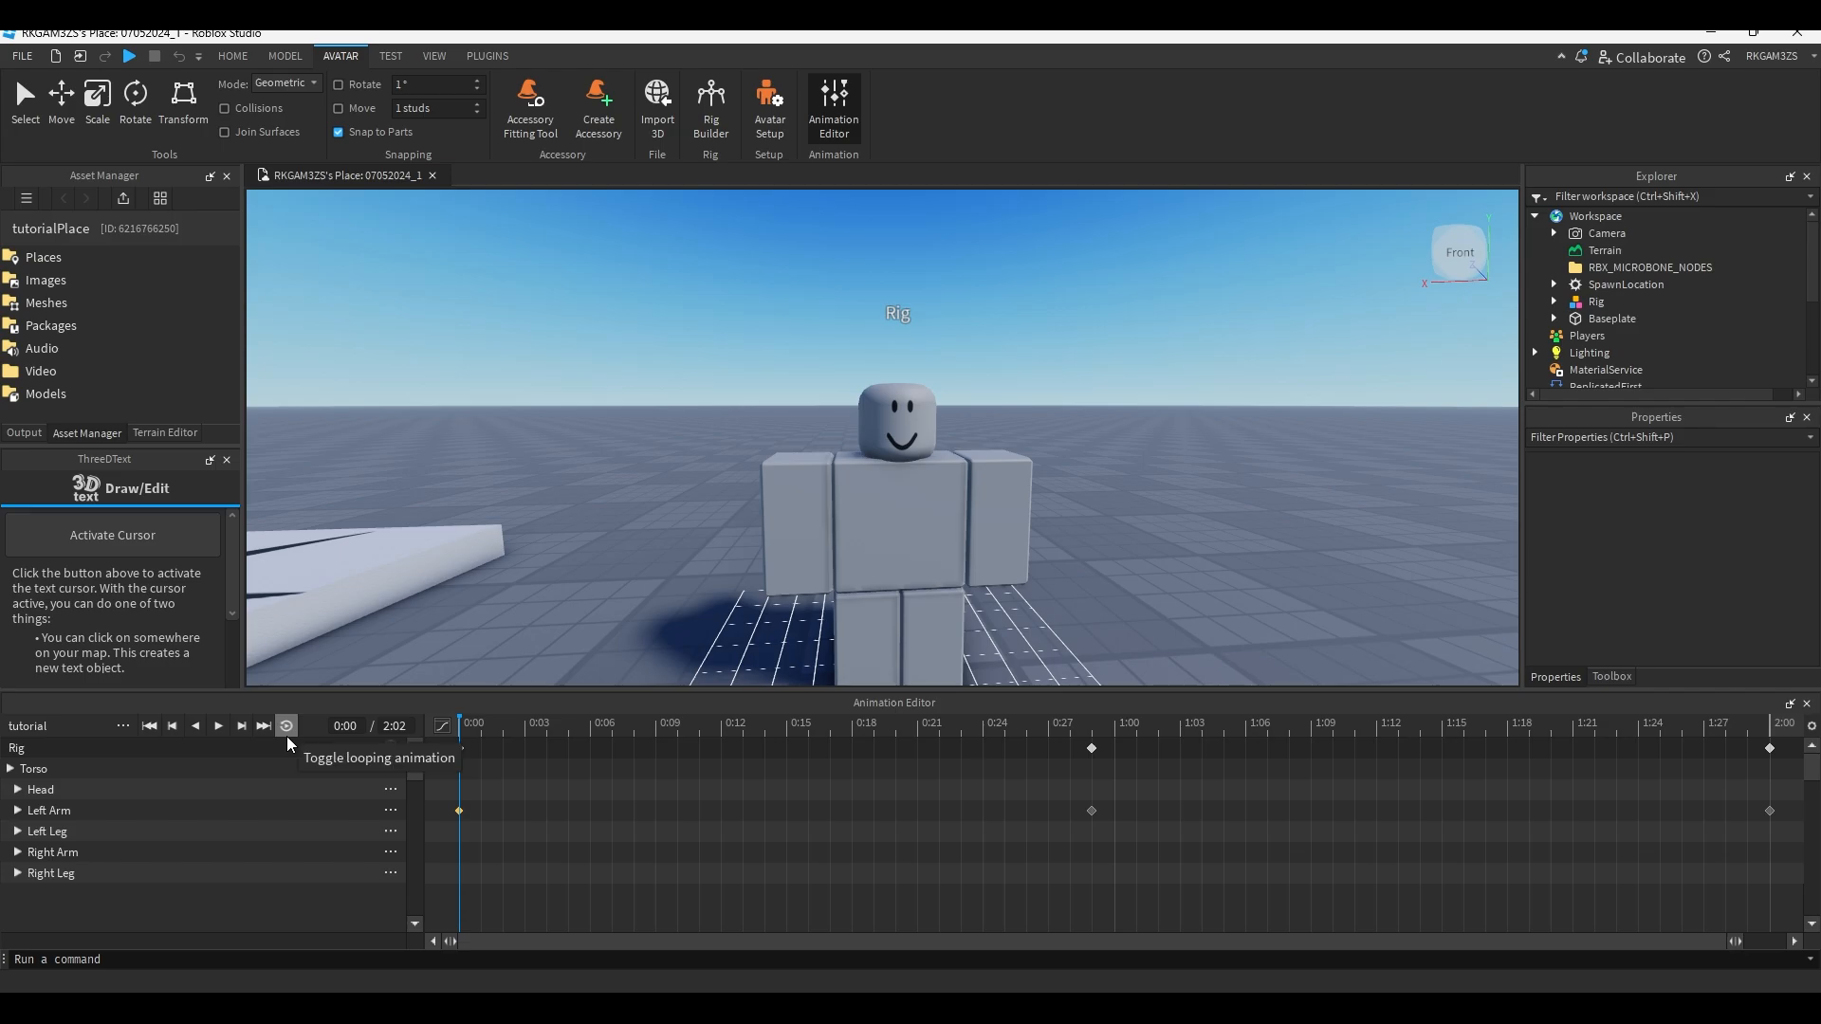
key(space)
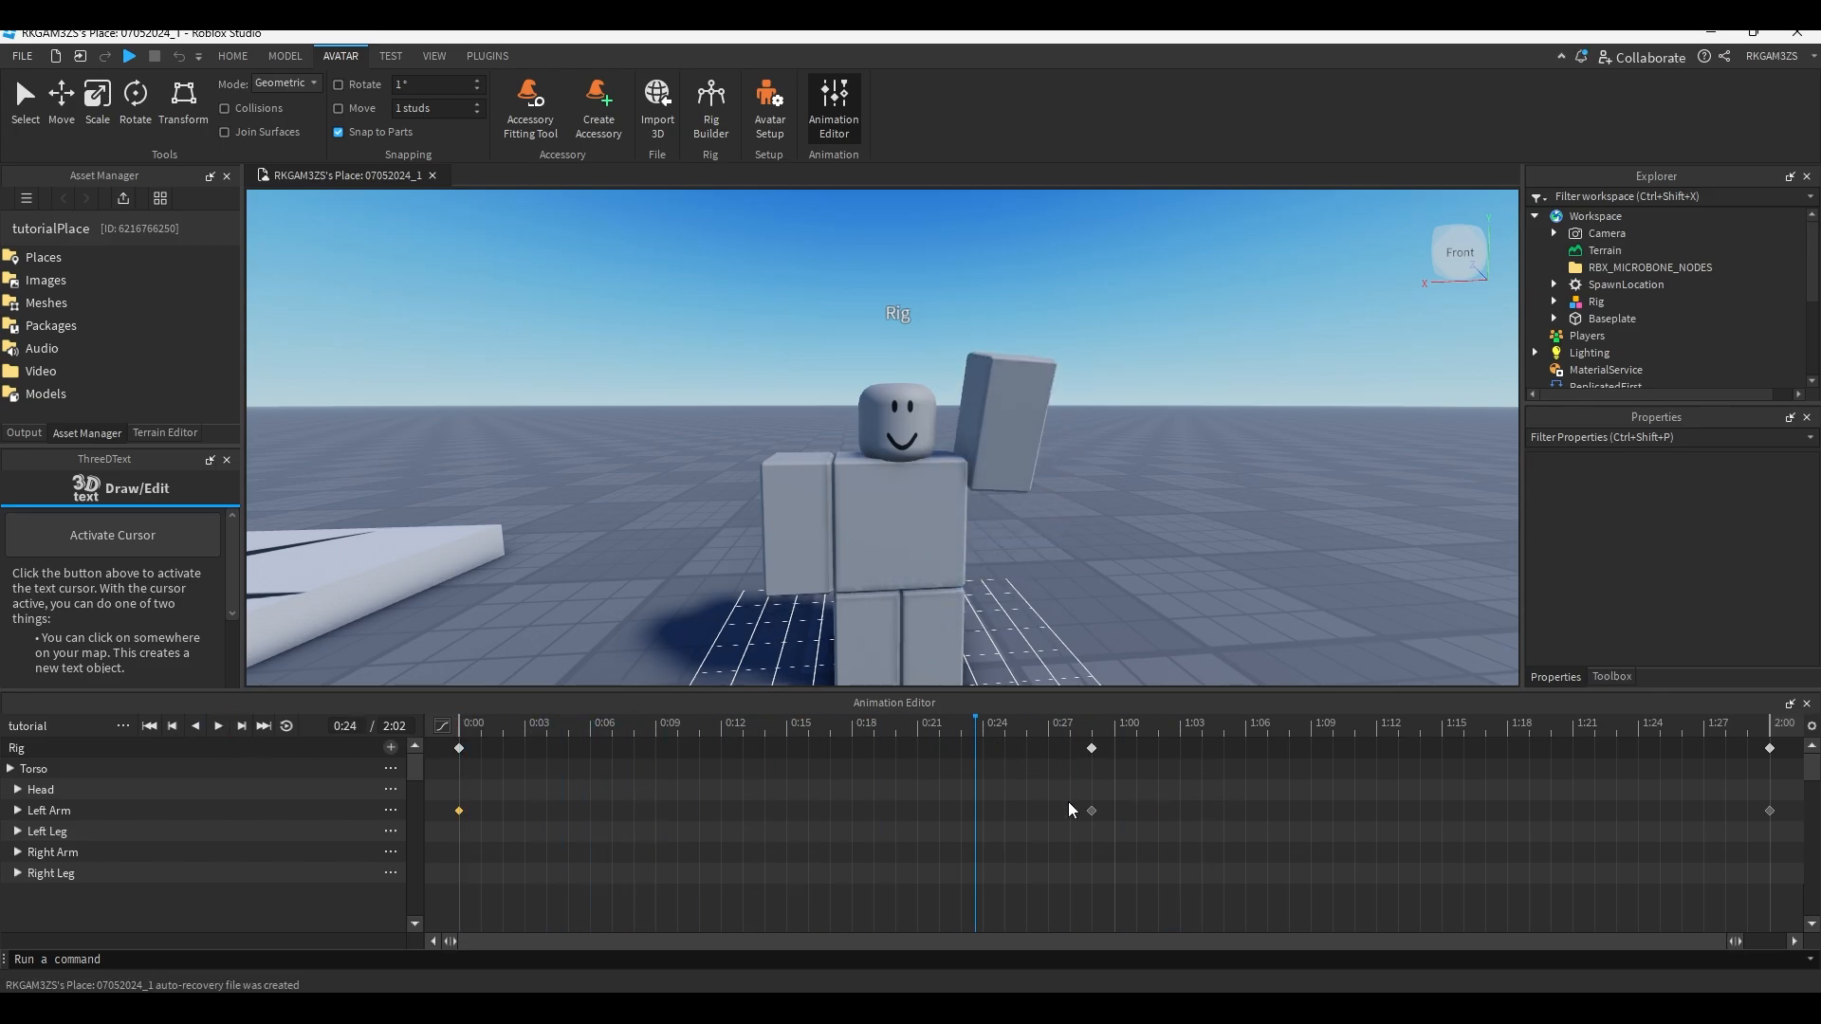
Set the left arm's keyframe at 0:29 to the Cubic easing style with the In easing direction.
right_click(1091, 809)
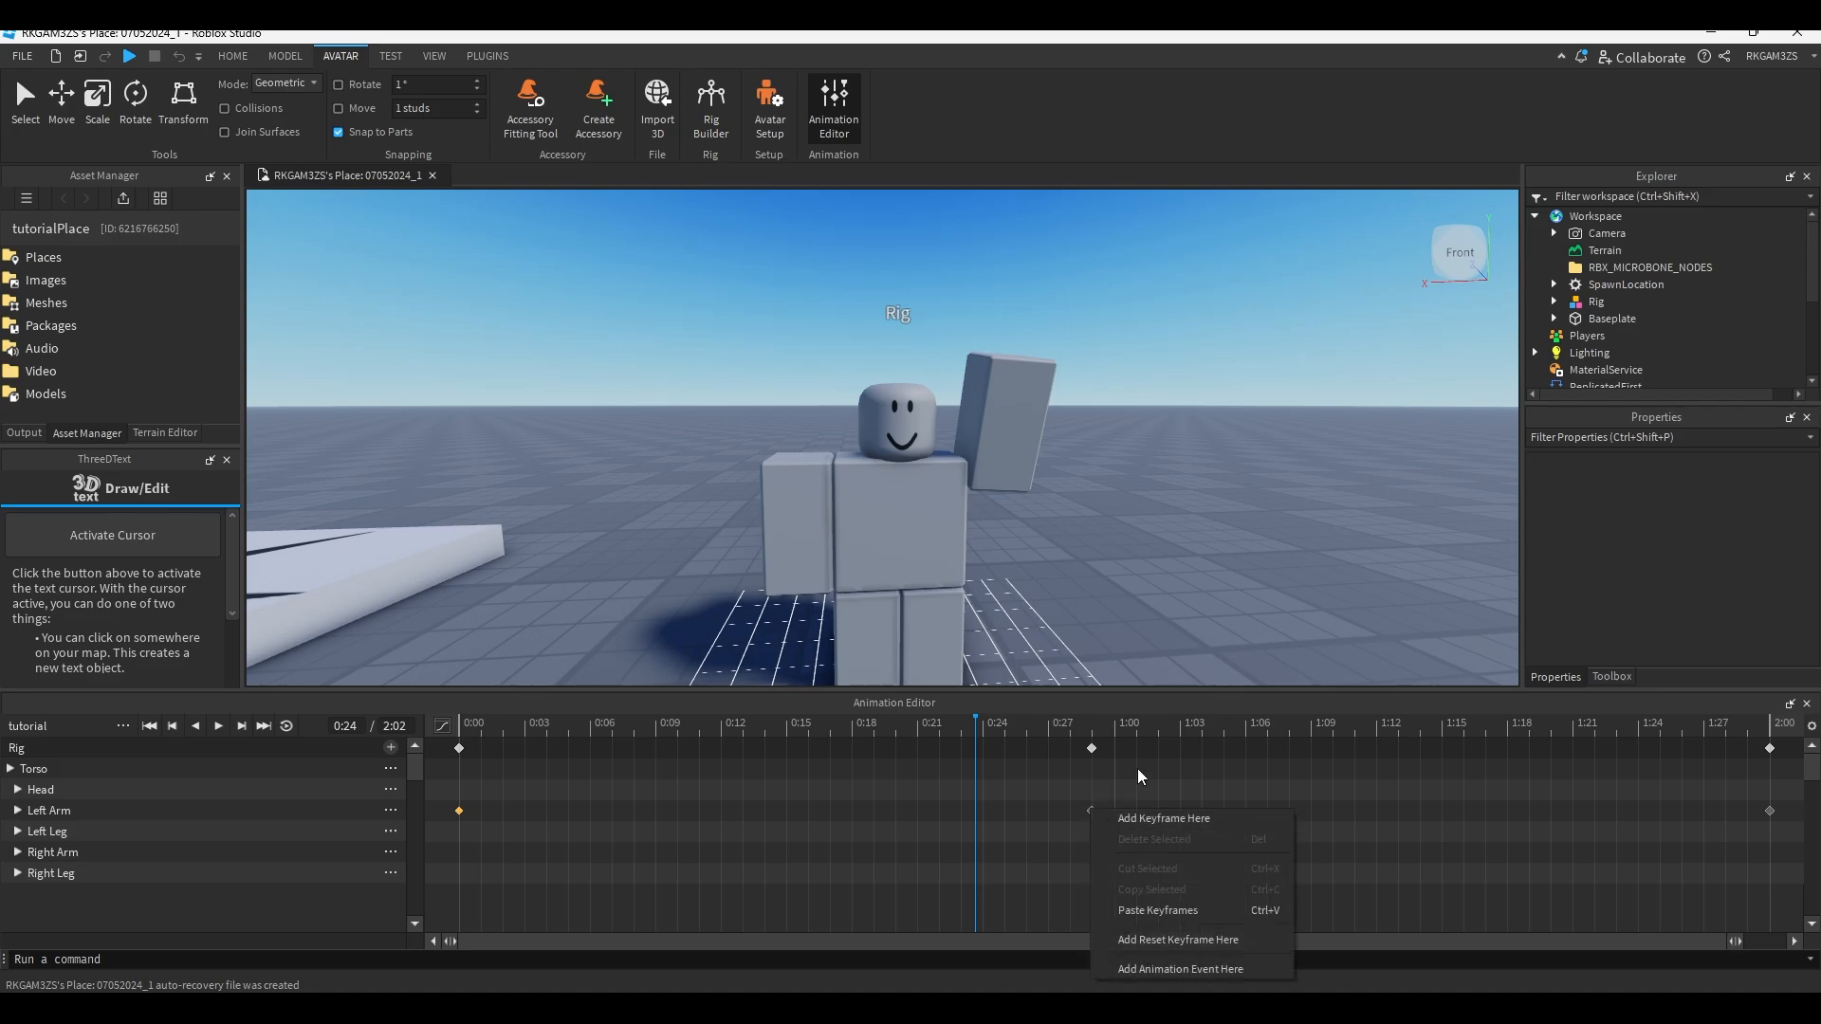
click(1091, 728)
right_click(1091, 811)
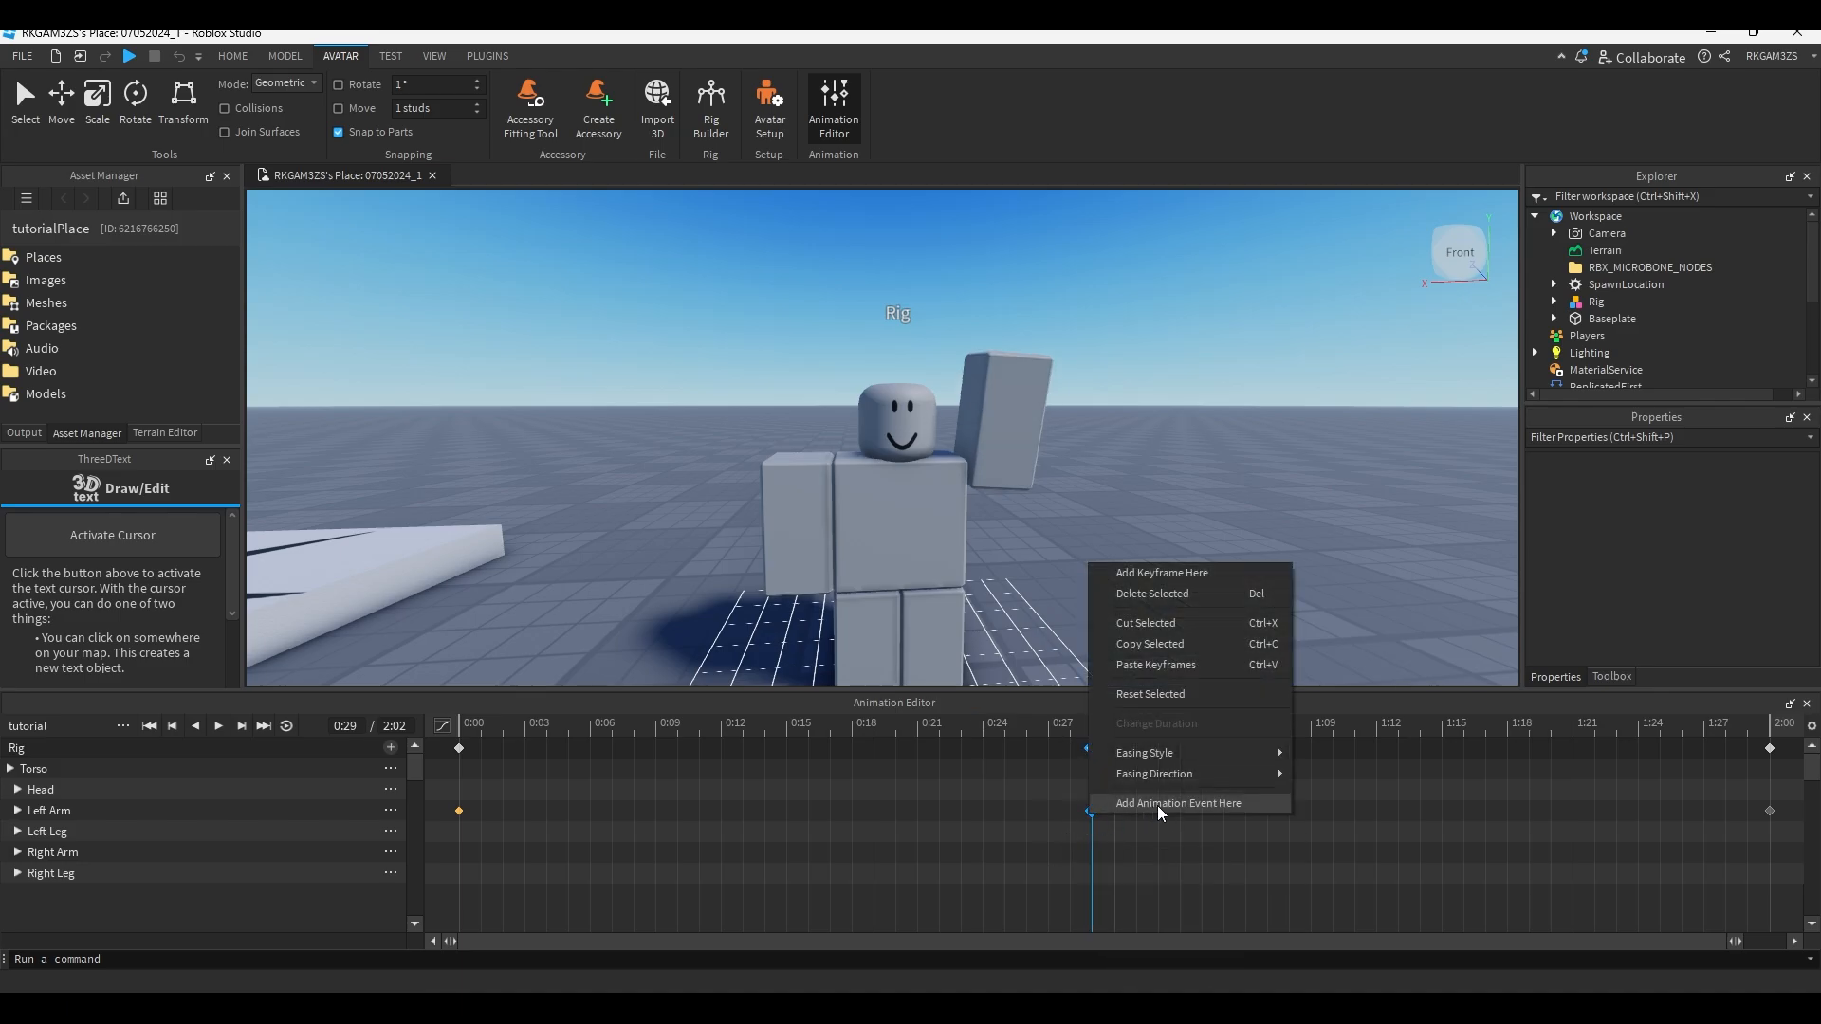
mouse_move(1193, 773)
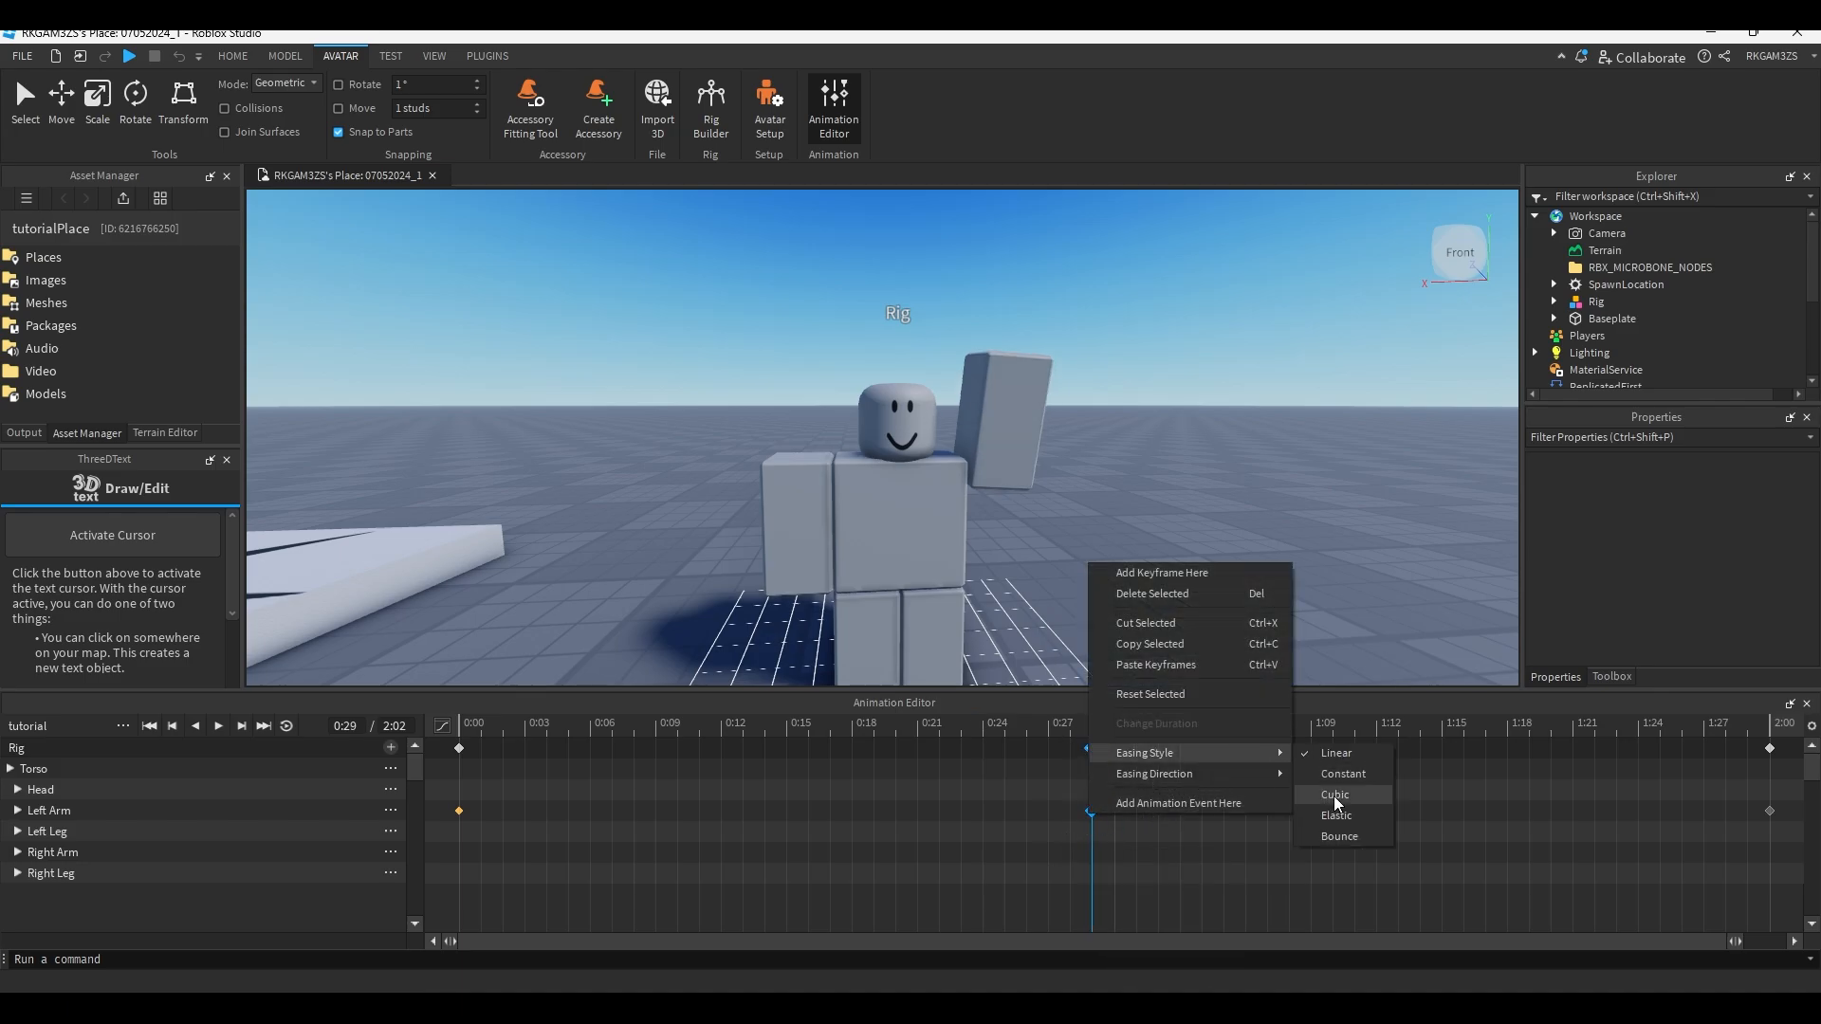
click(1337, 803)
right_click(1117, 795)
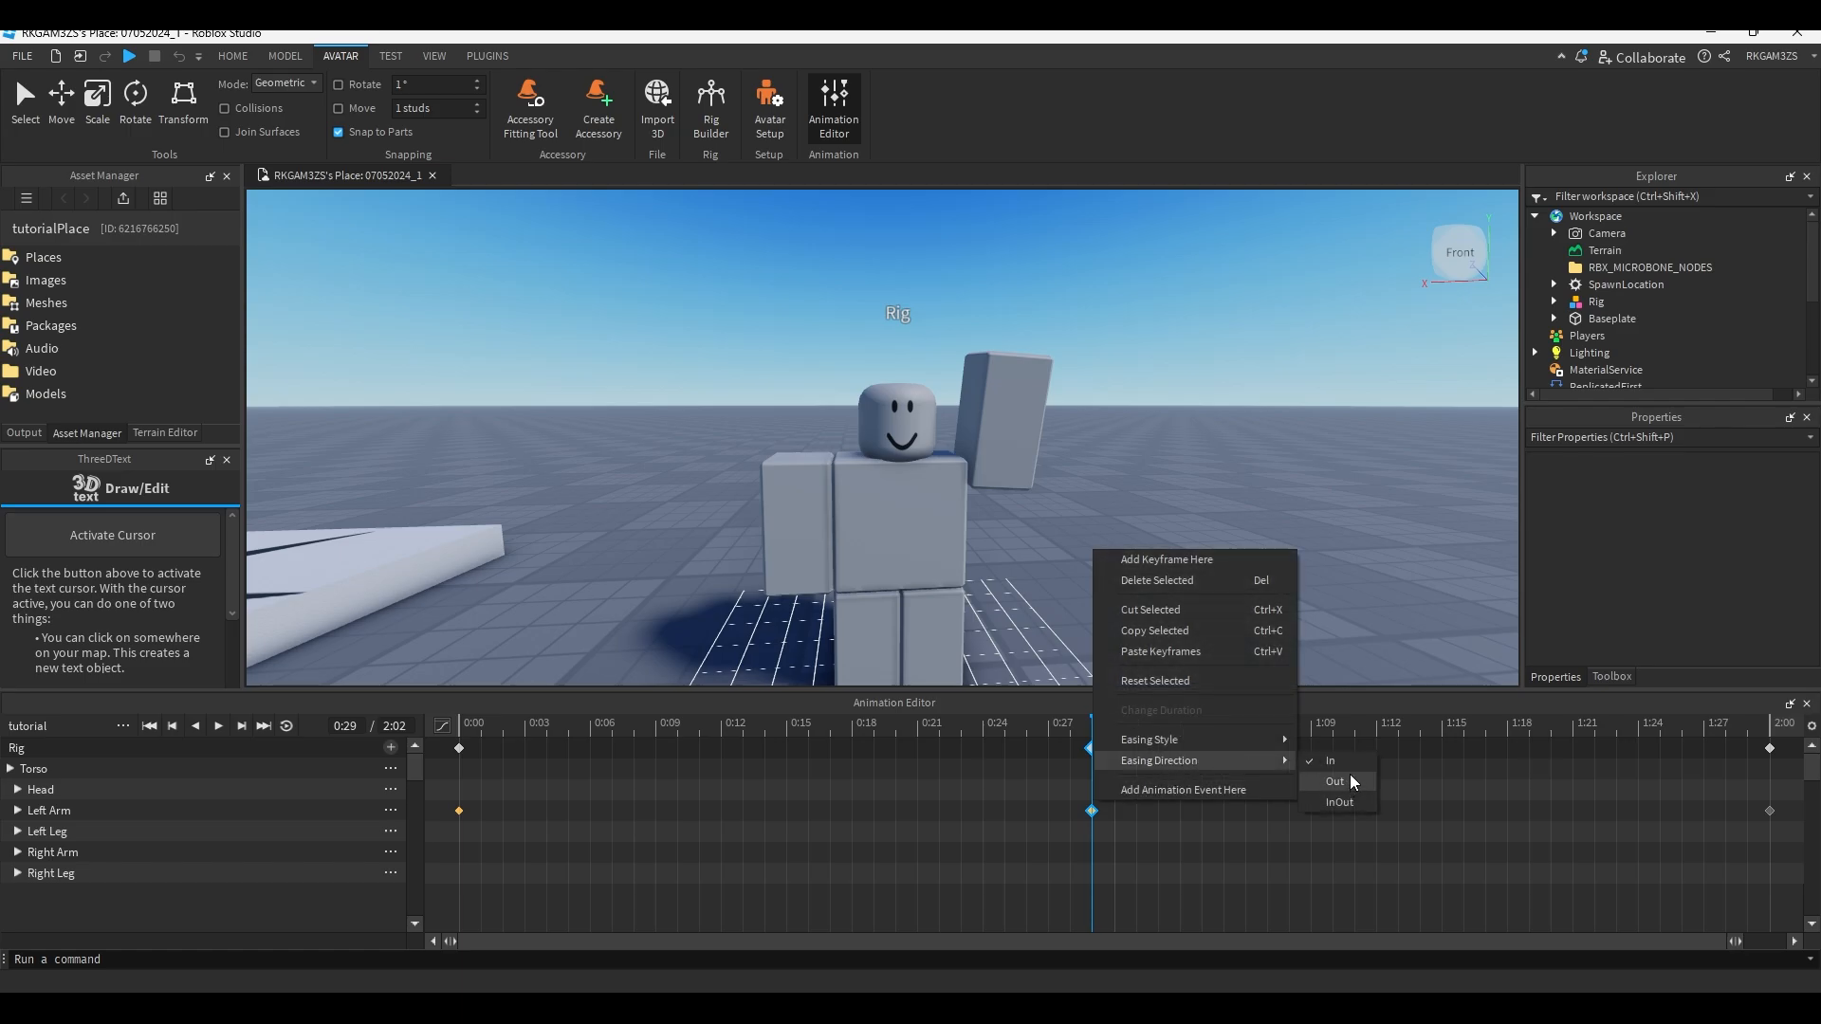
click(1348, 764)
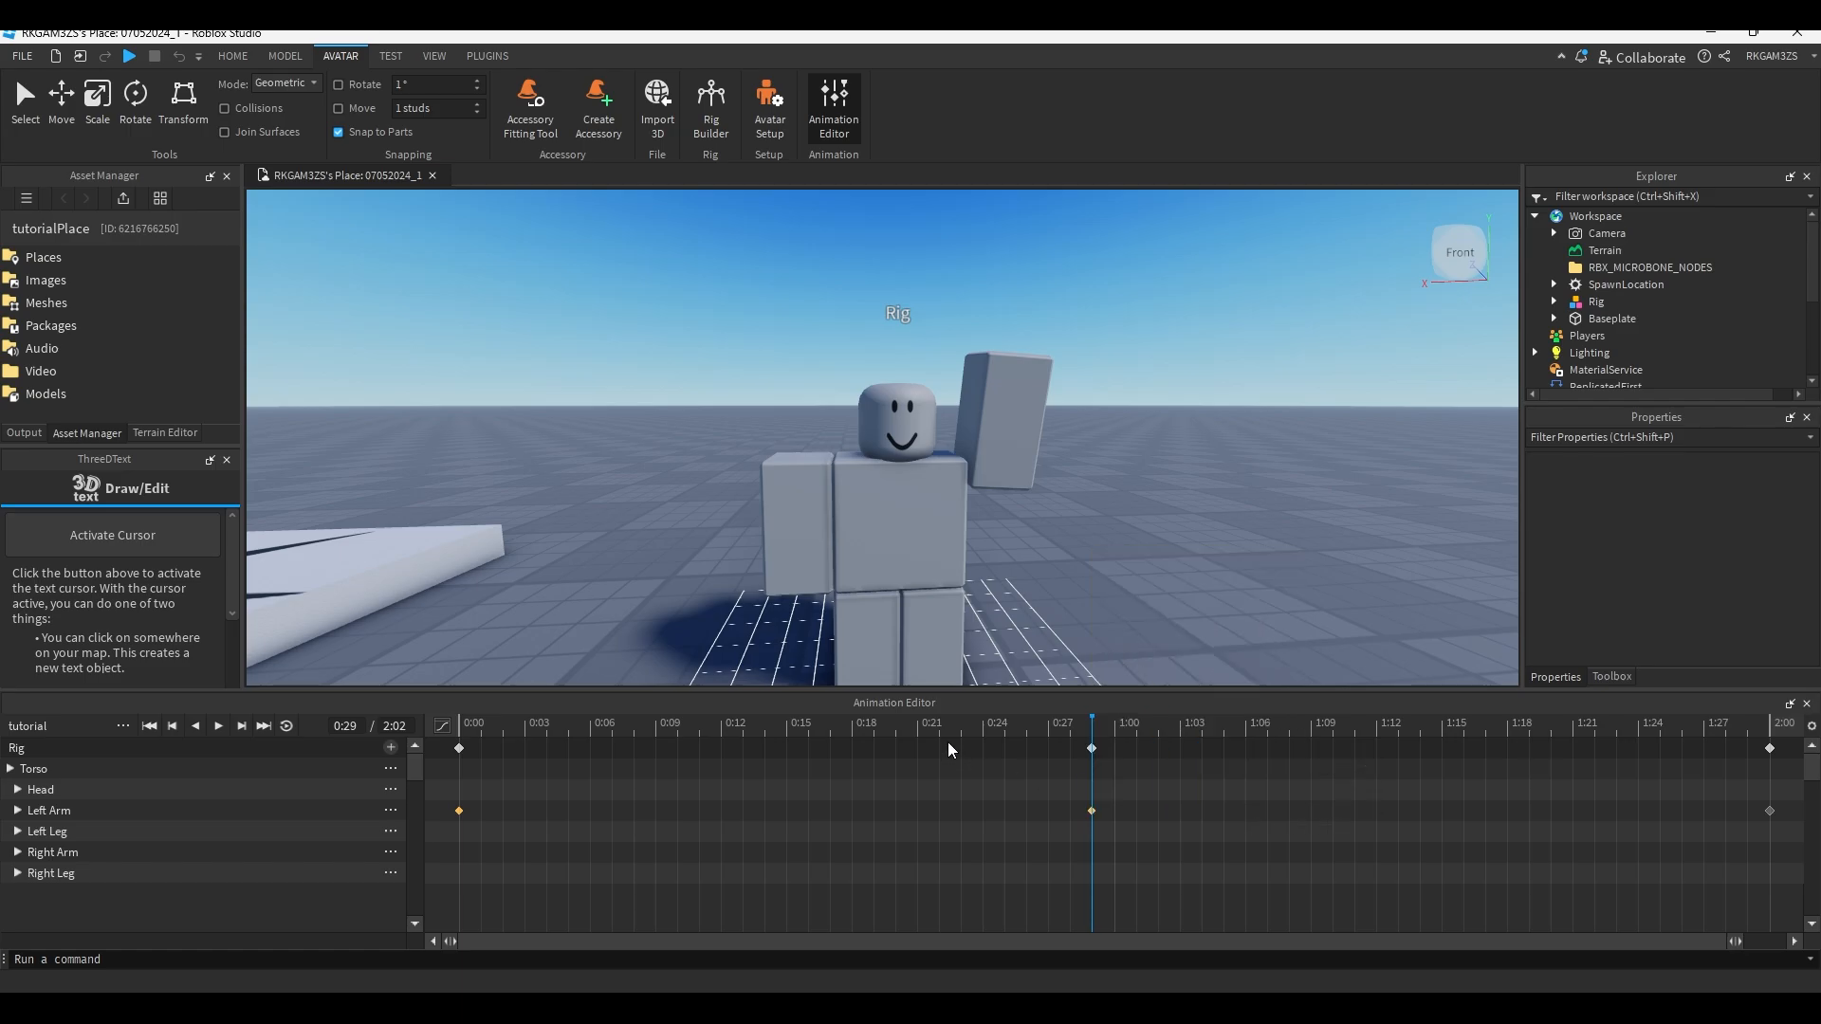
Play the animation from 0:00, check the arm's pose at 0:14 and 0:29, and replay it from the start.
drag(945, 736, 260, 751)
click(218, 726)
drag(842, 736, 771, 732)
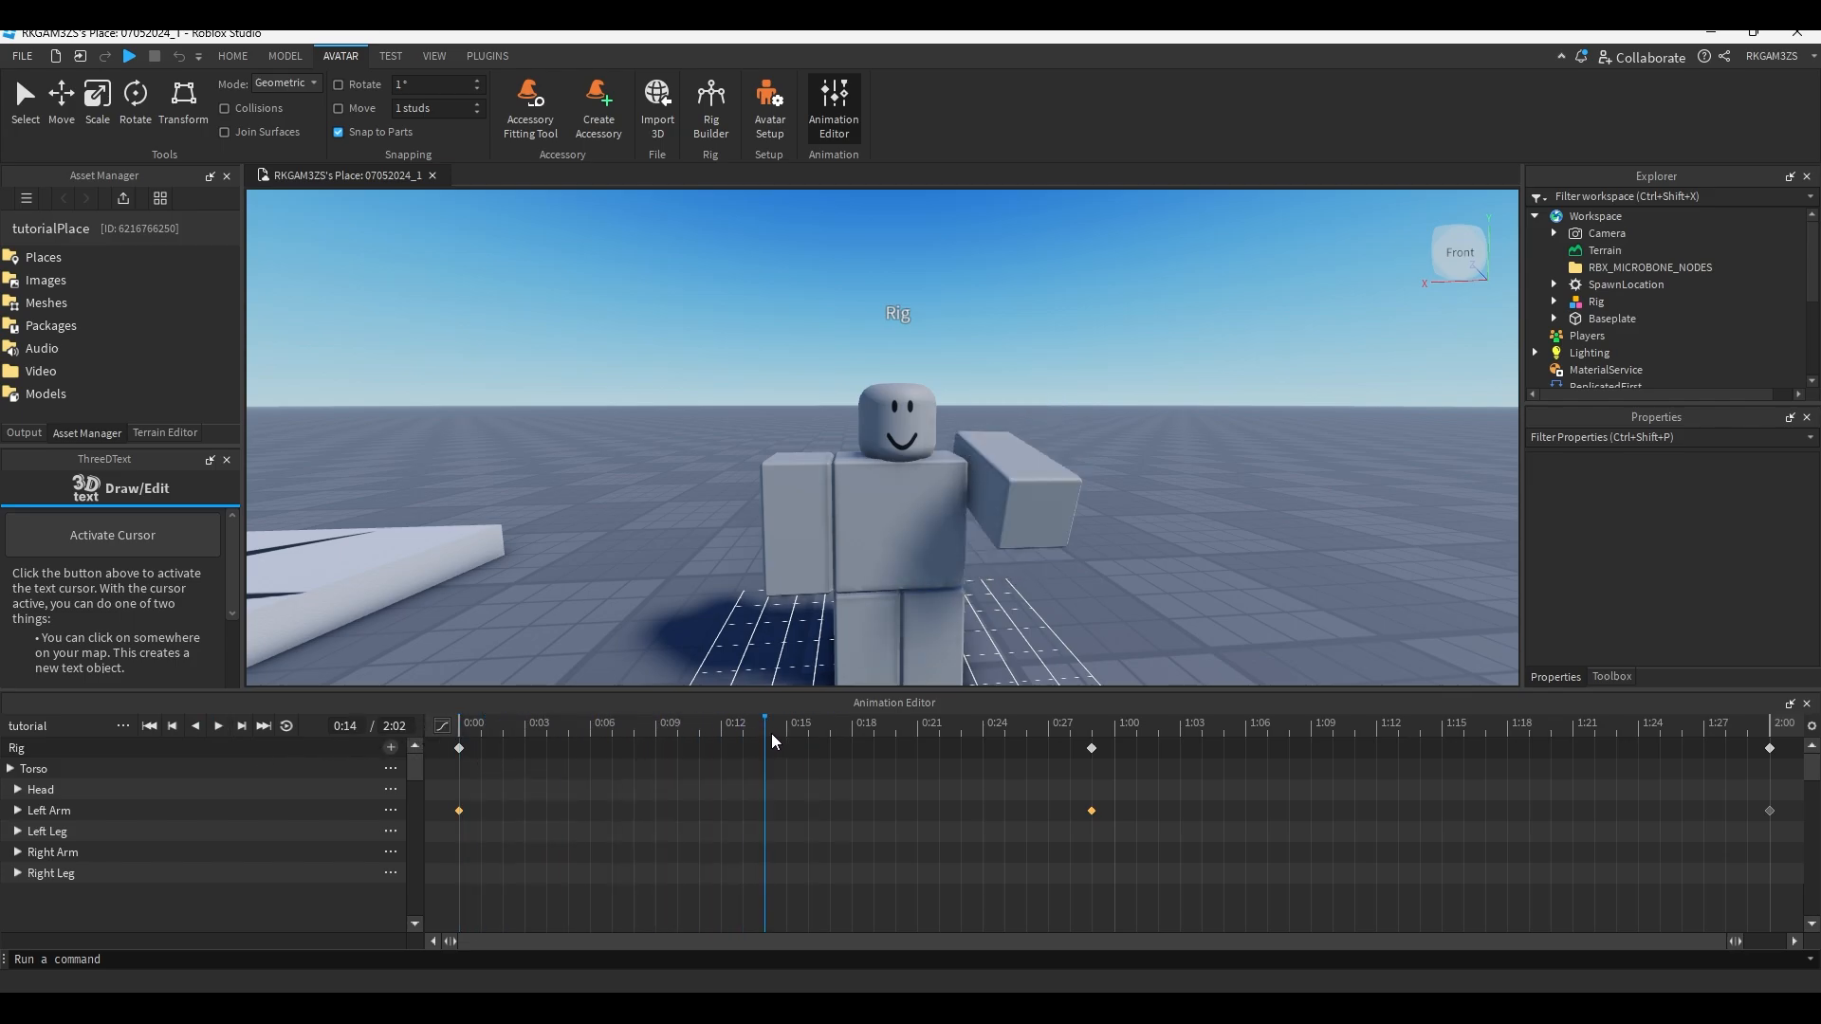
click(1099, 724)
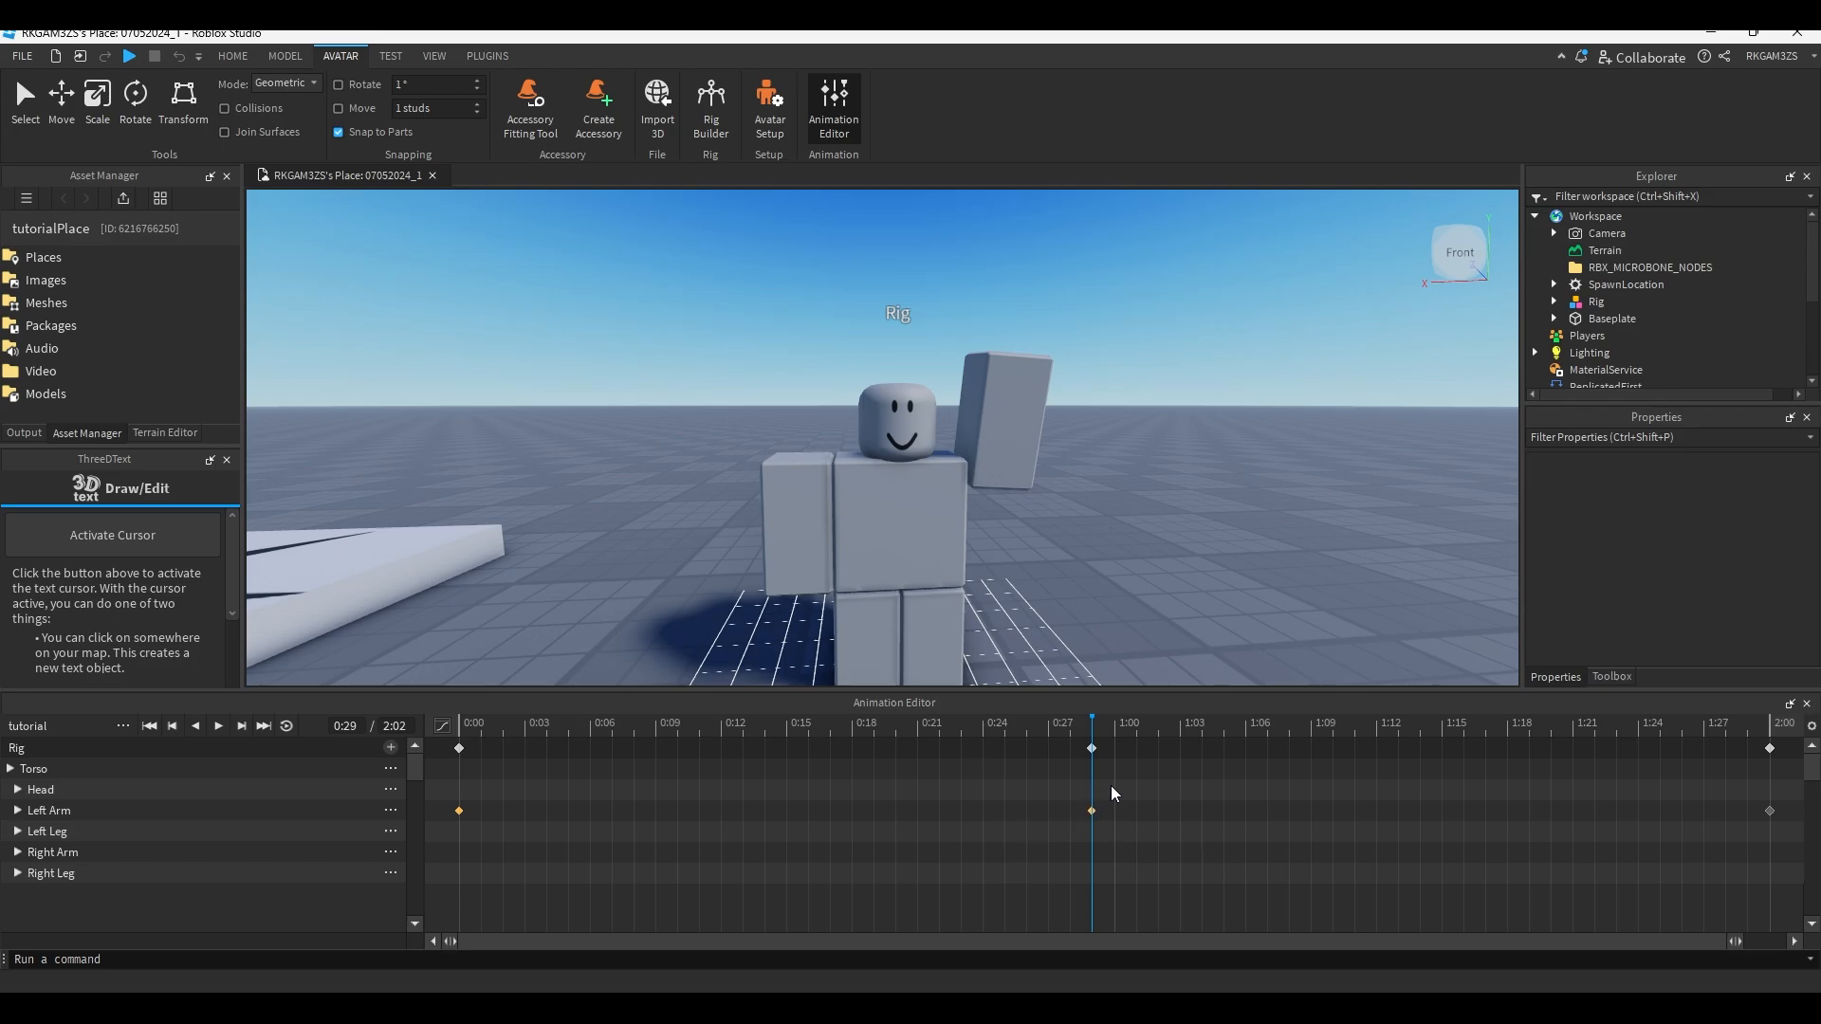
drag(1095, 727, 136, 738)
key(space)
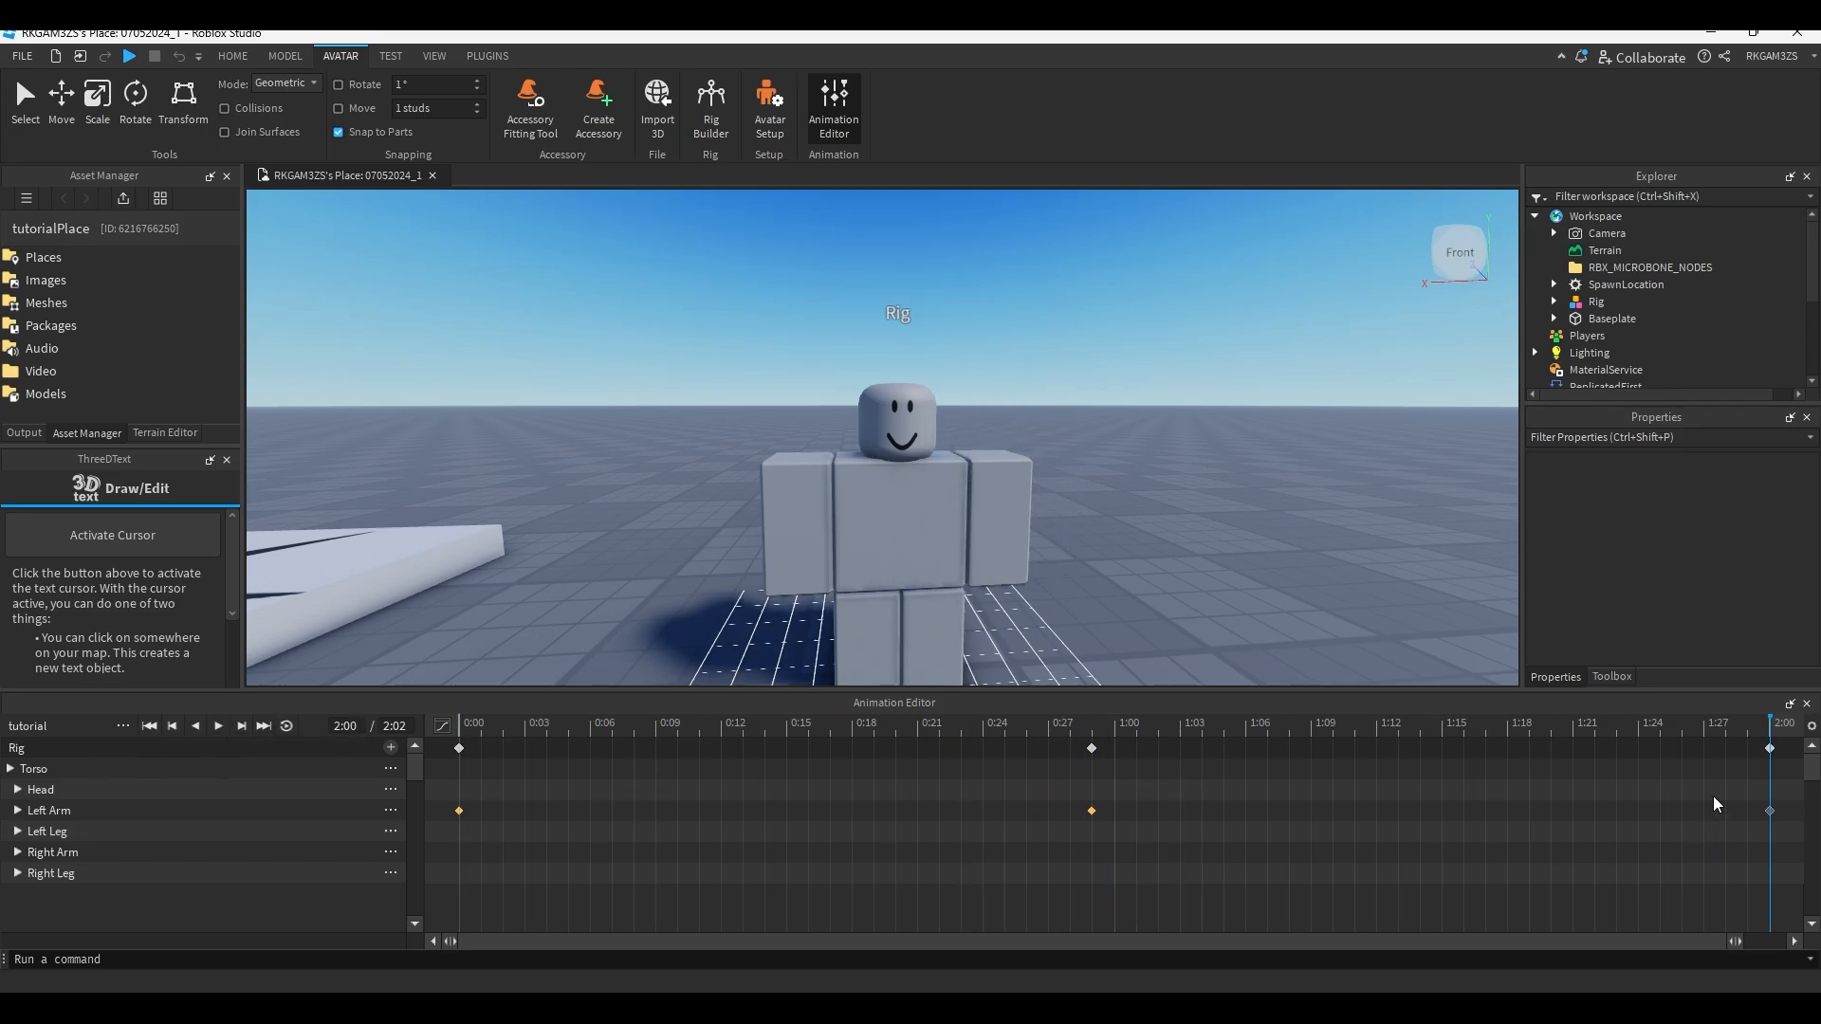
Move the left arm's raised keyframe to 0:12 and its final lowered keyframe to 0:25, and play the animation.
drag(1770, 814, 1381, 803)
click(1143, 812)
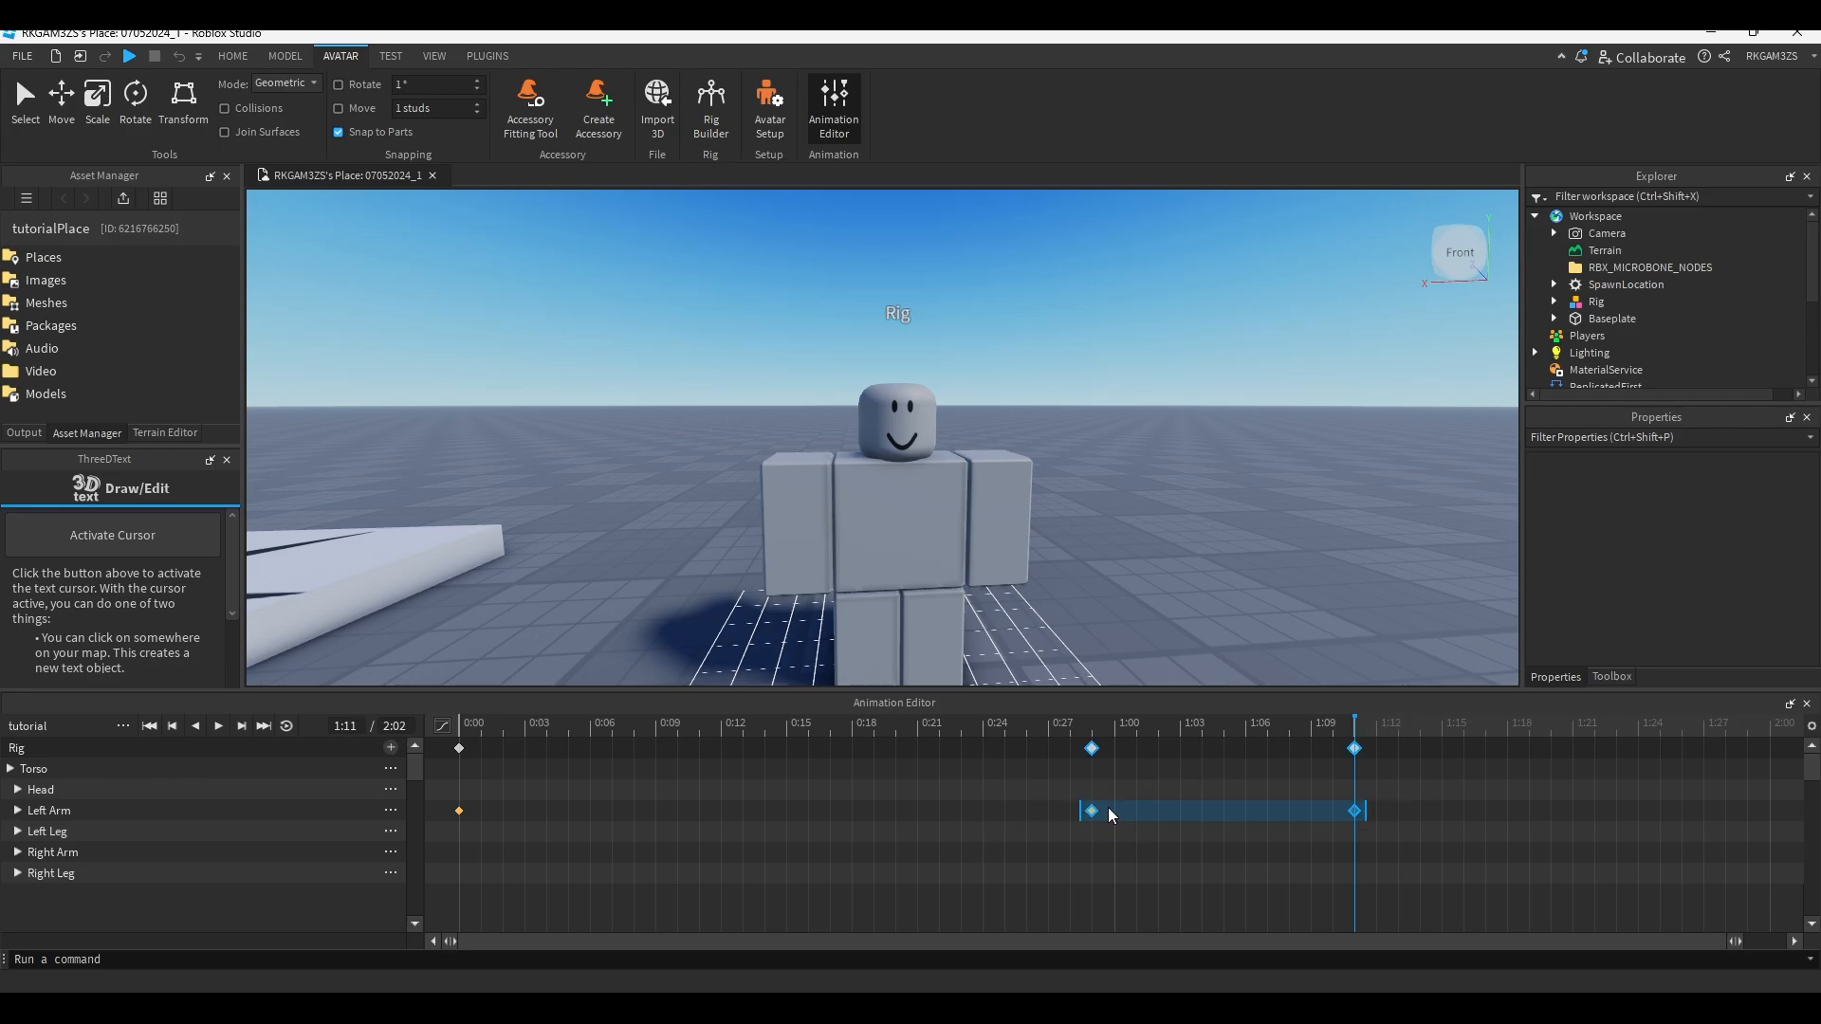
drag(1090, 812, 752, 821)
click(897, 852)
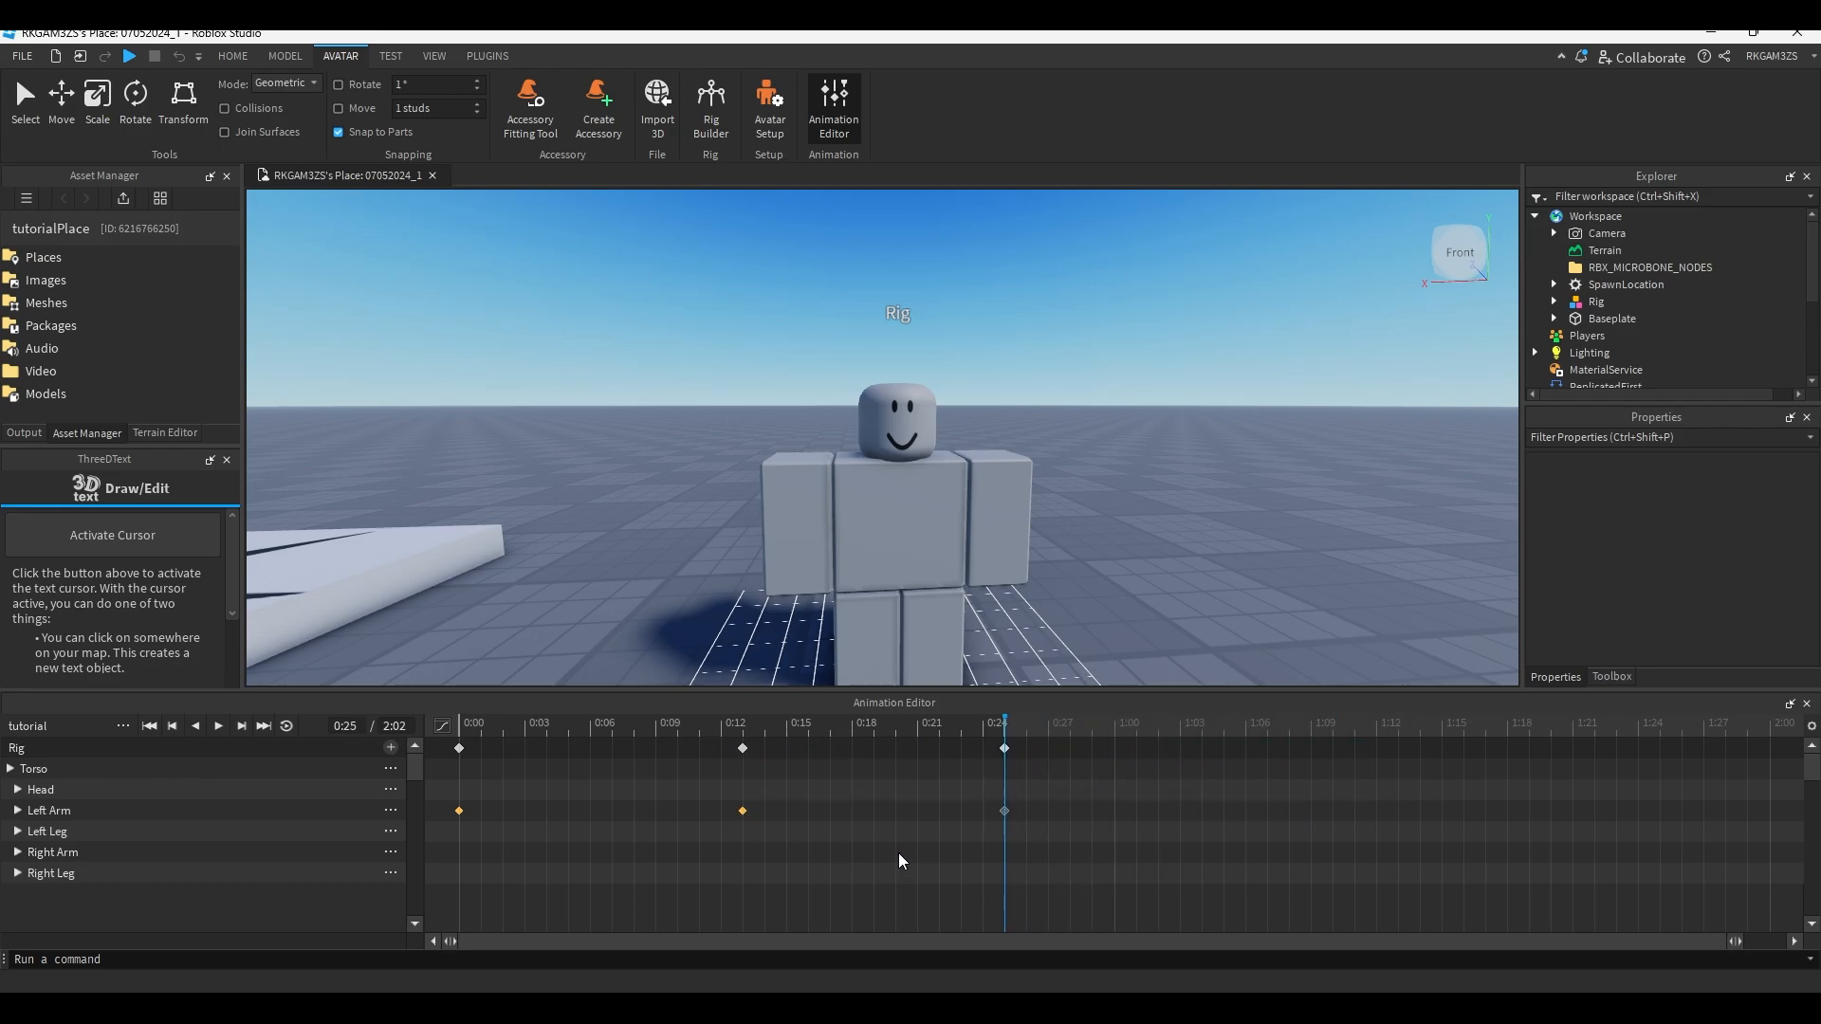
drag(764, 734, 640, 734)
drag(743, 808, 721, 811)
key(space)
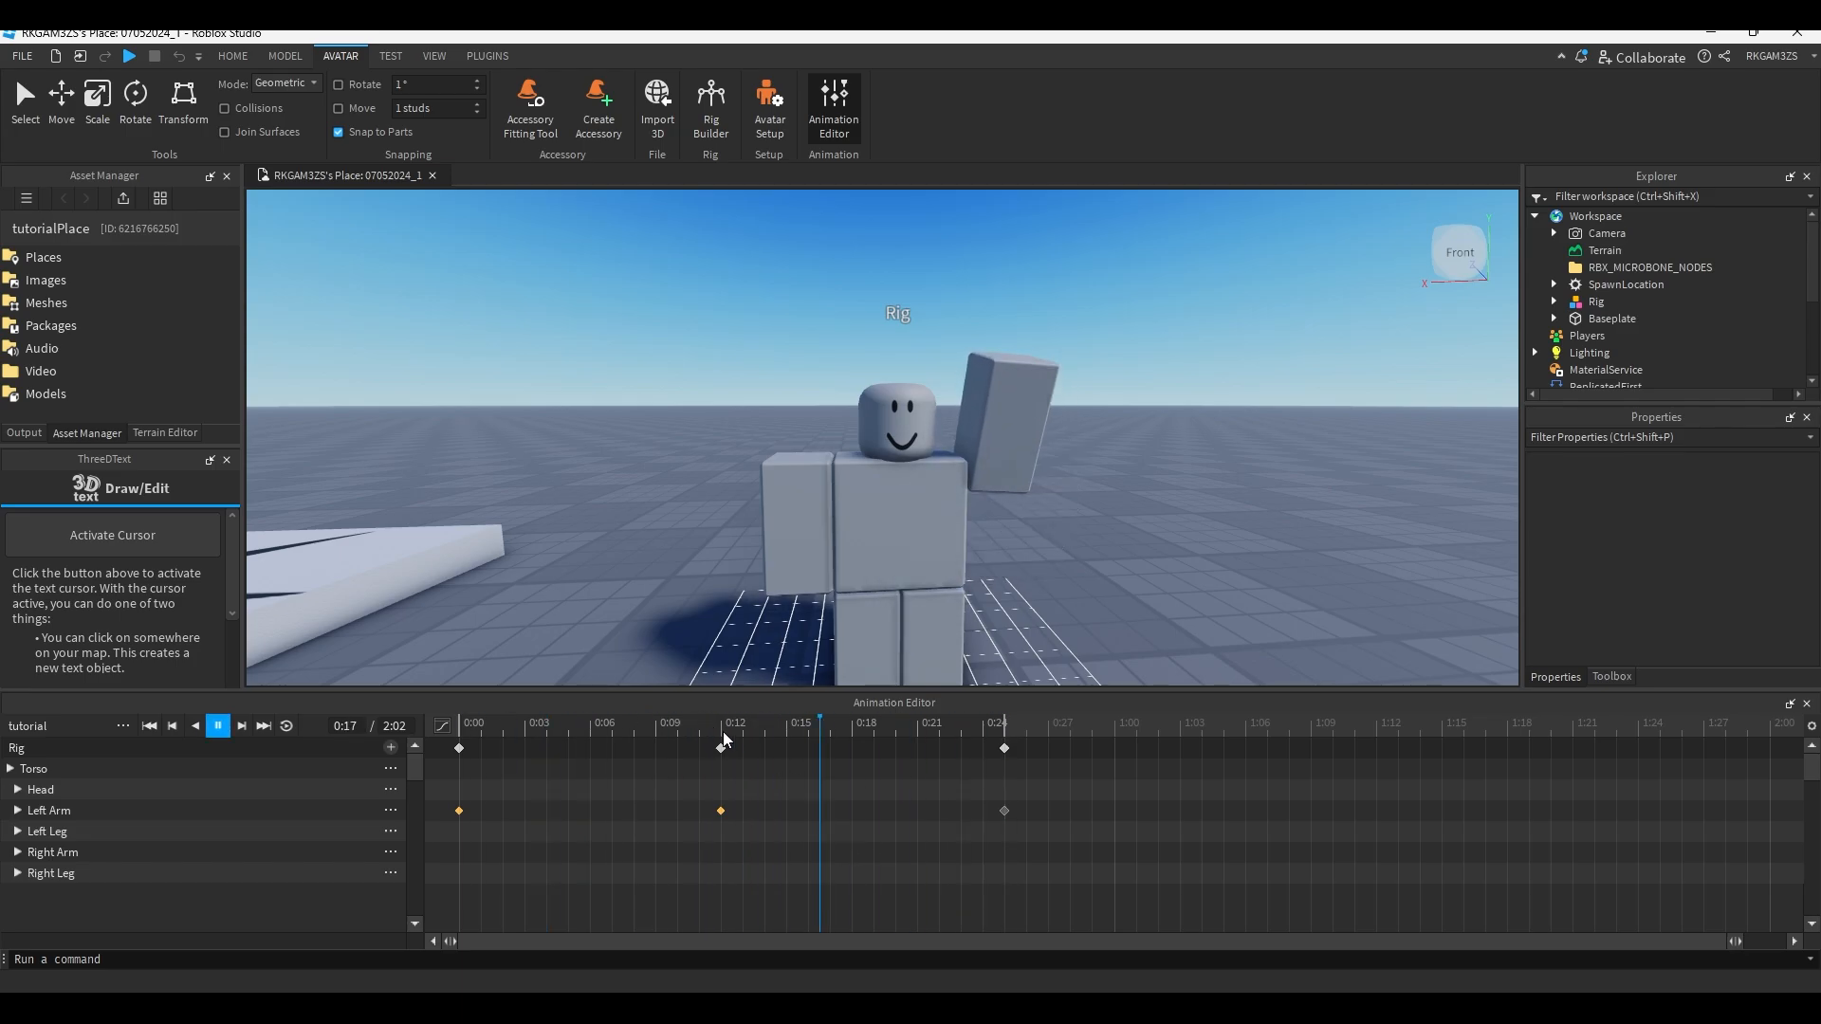
key(space)
Set the easing direction of the left arm's 0:12 keyframe to Out and play the animation from 0:00.
right_click(722, 811)
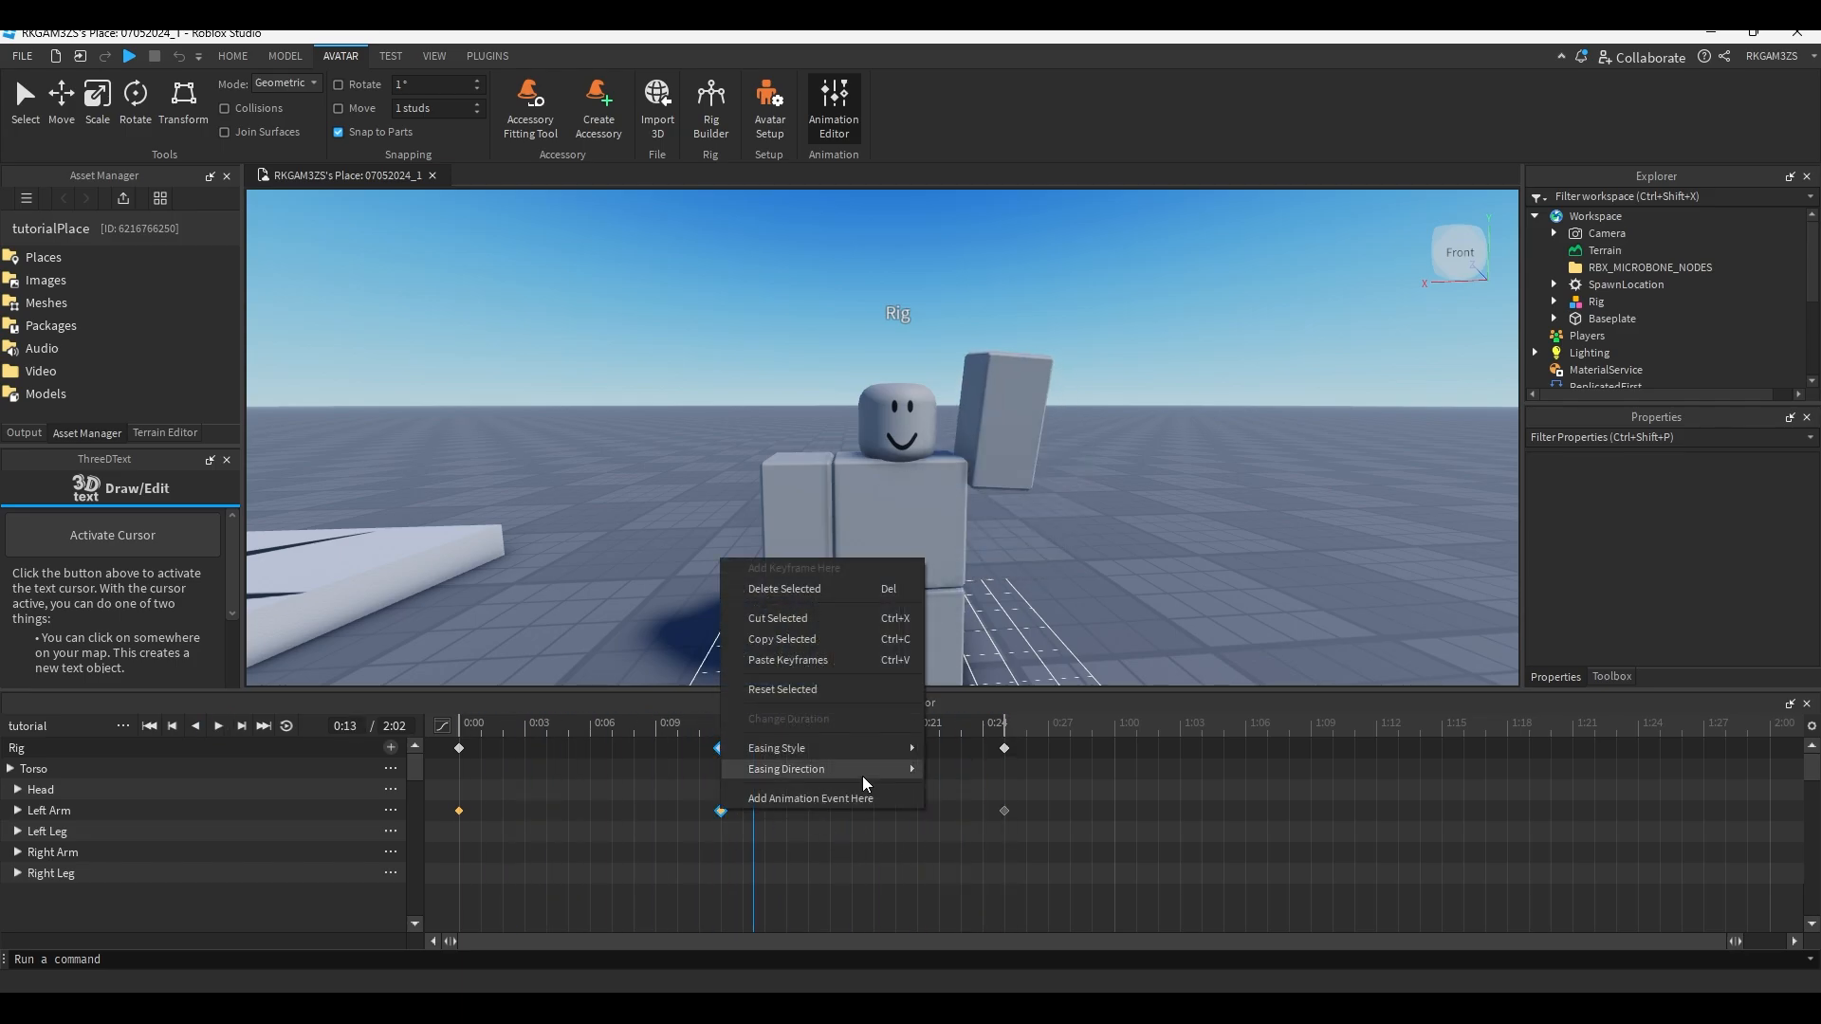
mouse_move(867, 770)
click(987, 789)
drag(754, 729, 53, 742)
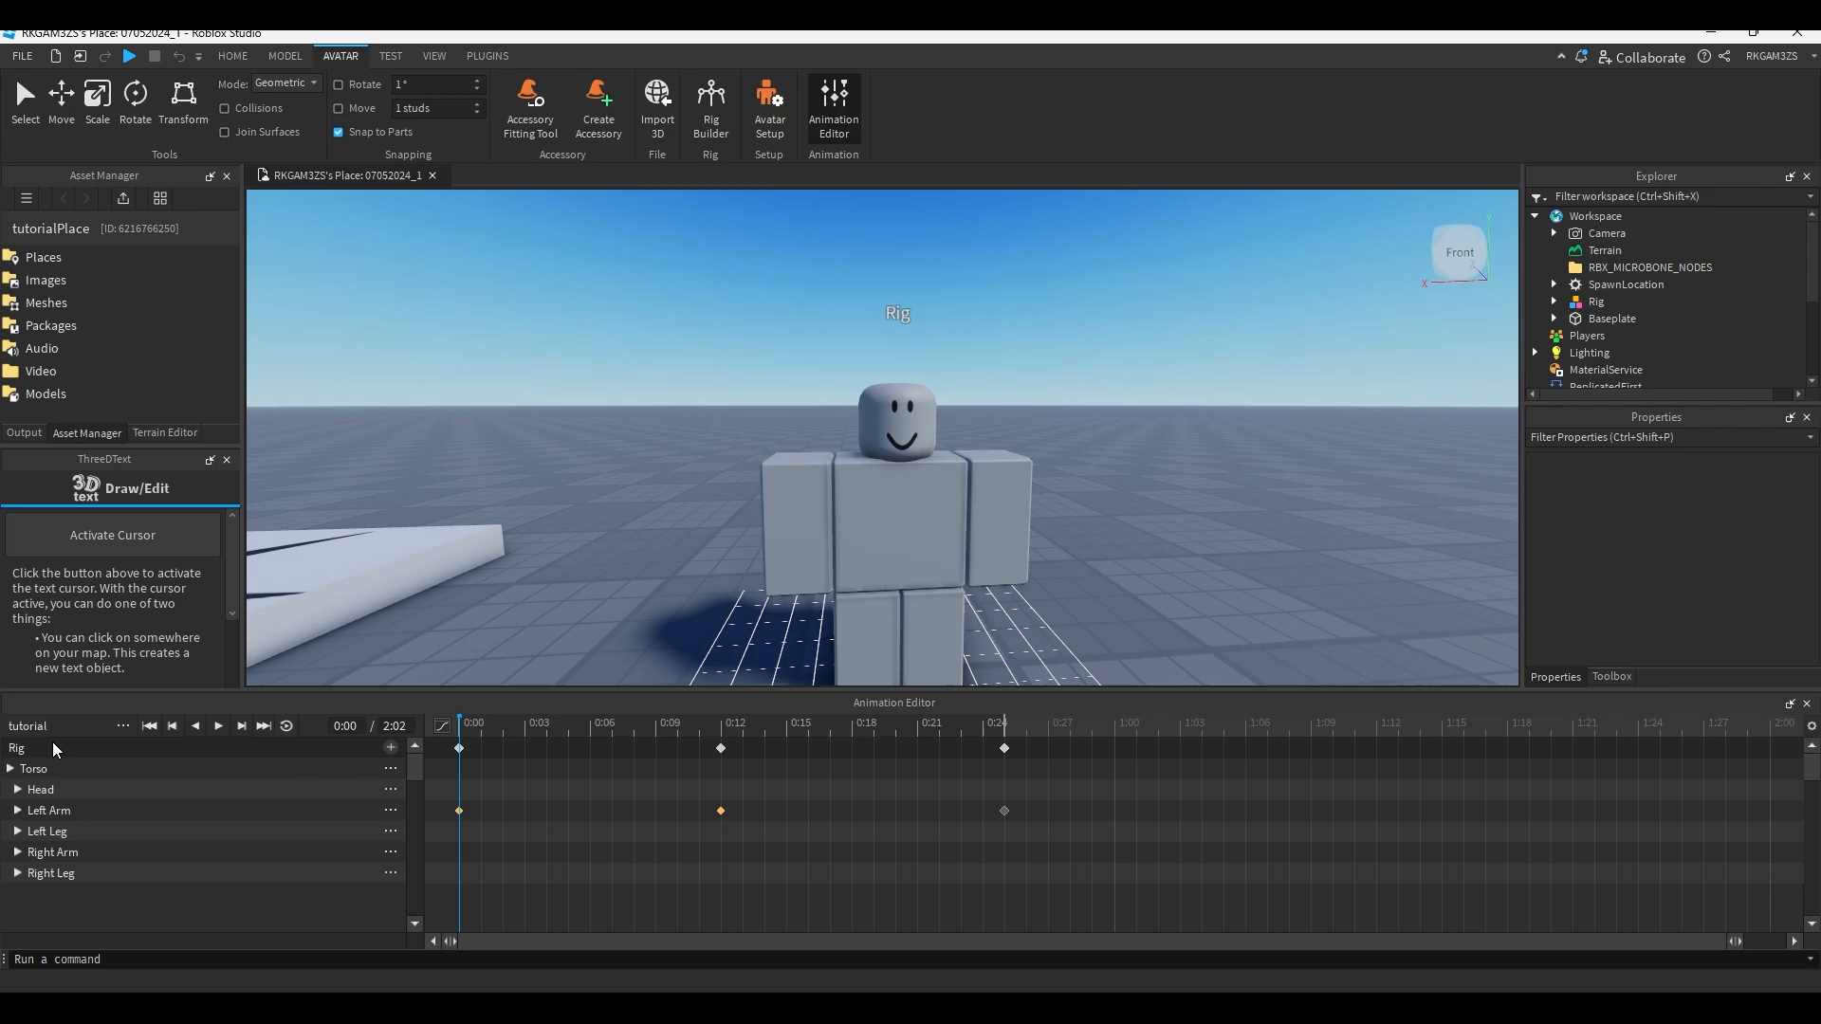
key(space)
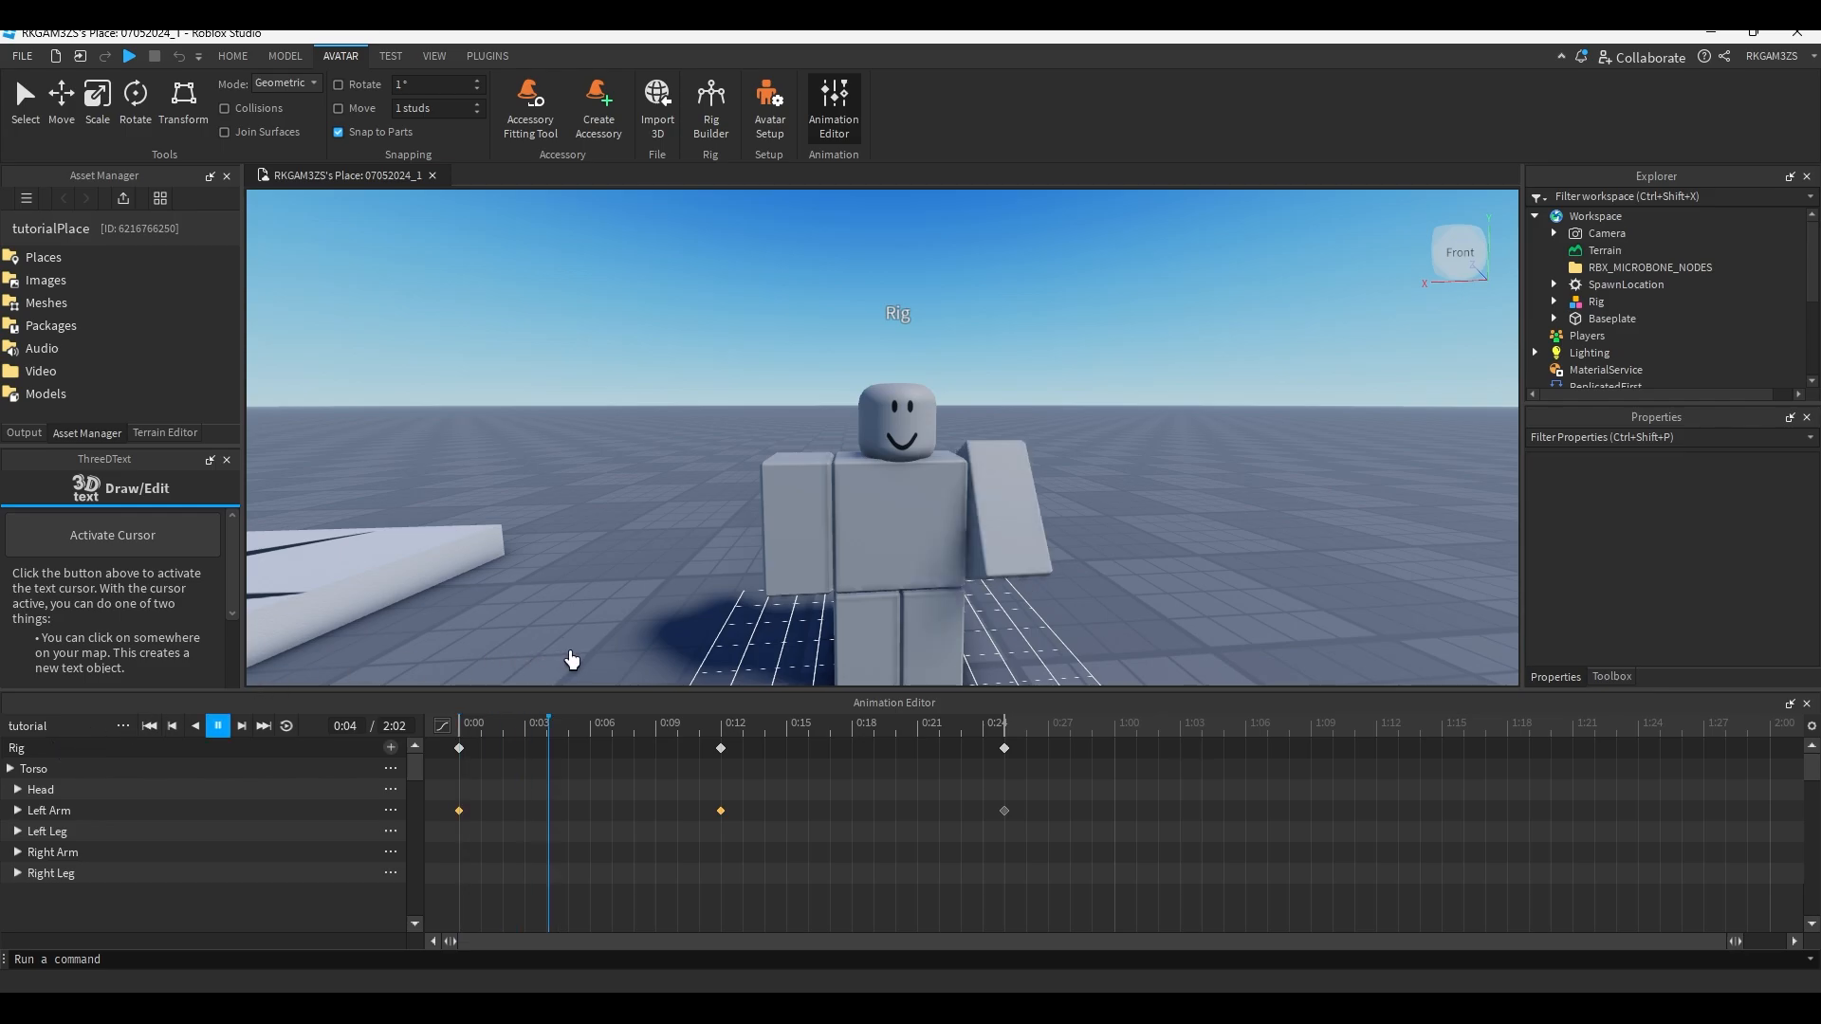
Try the left arm's final keyframe at 1:20 instead of 0:25 and play the slower lowering.
drag(1004, 811, 1550, 811)
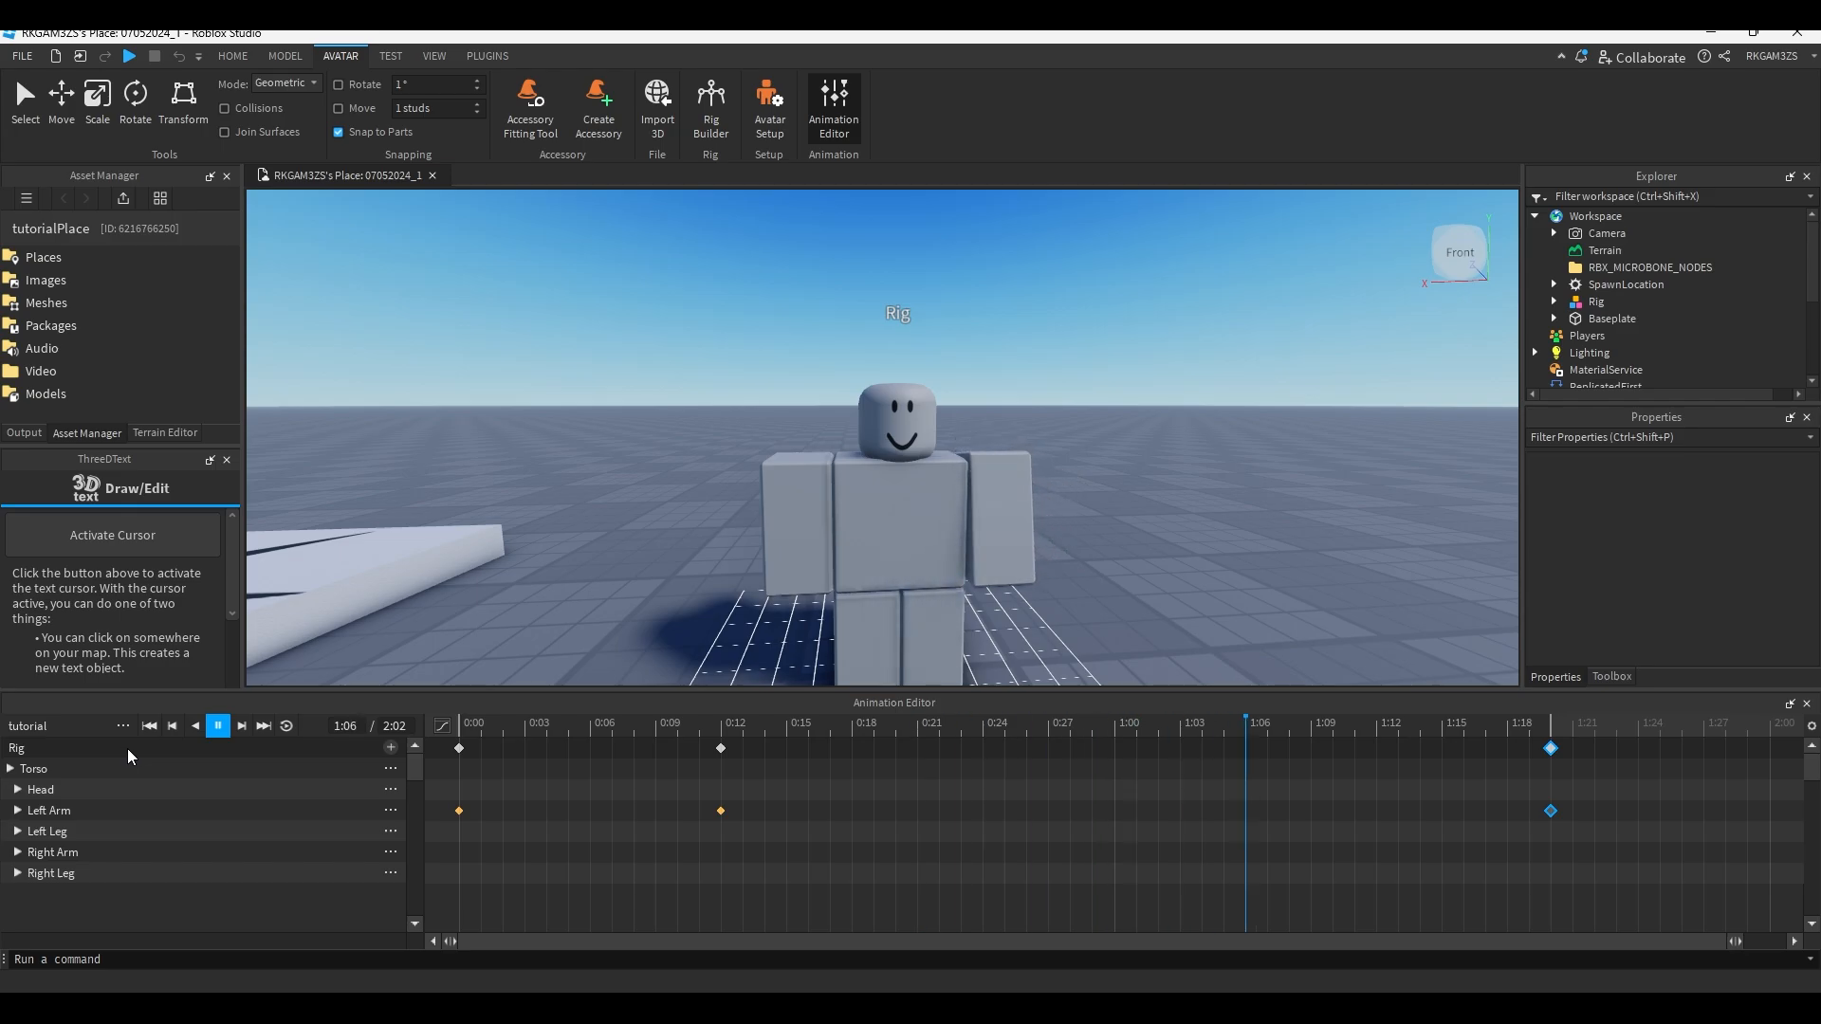
click(663, 727)
key(space)
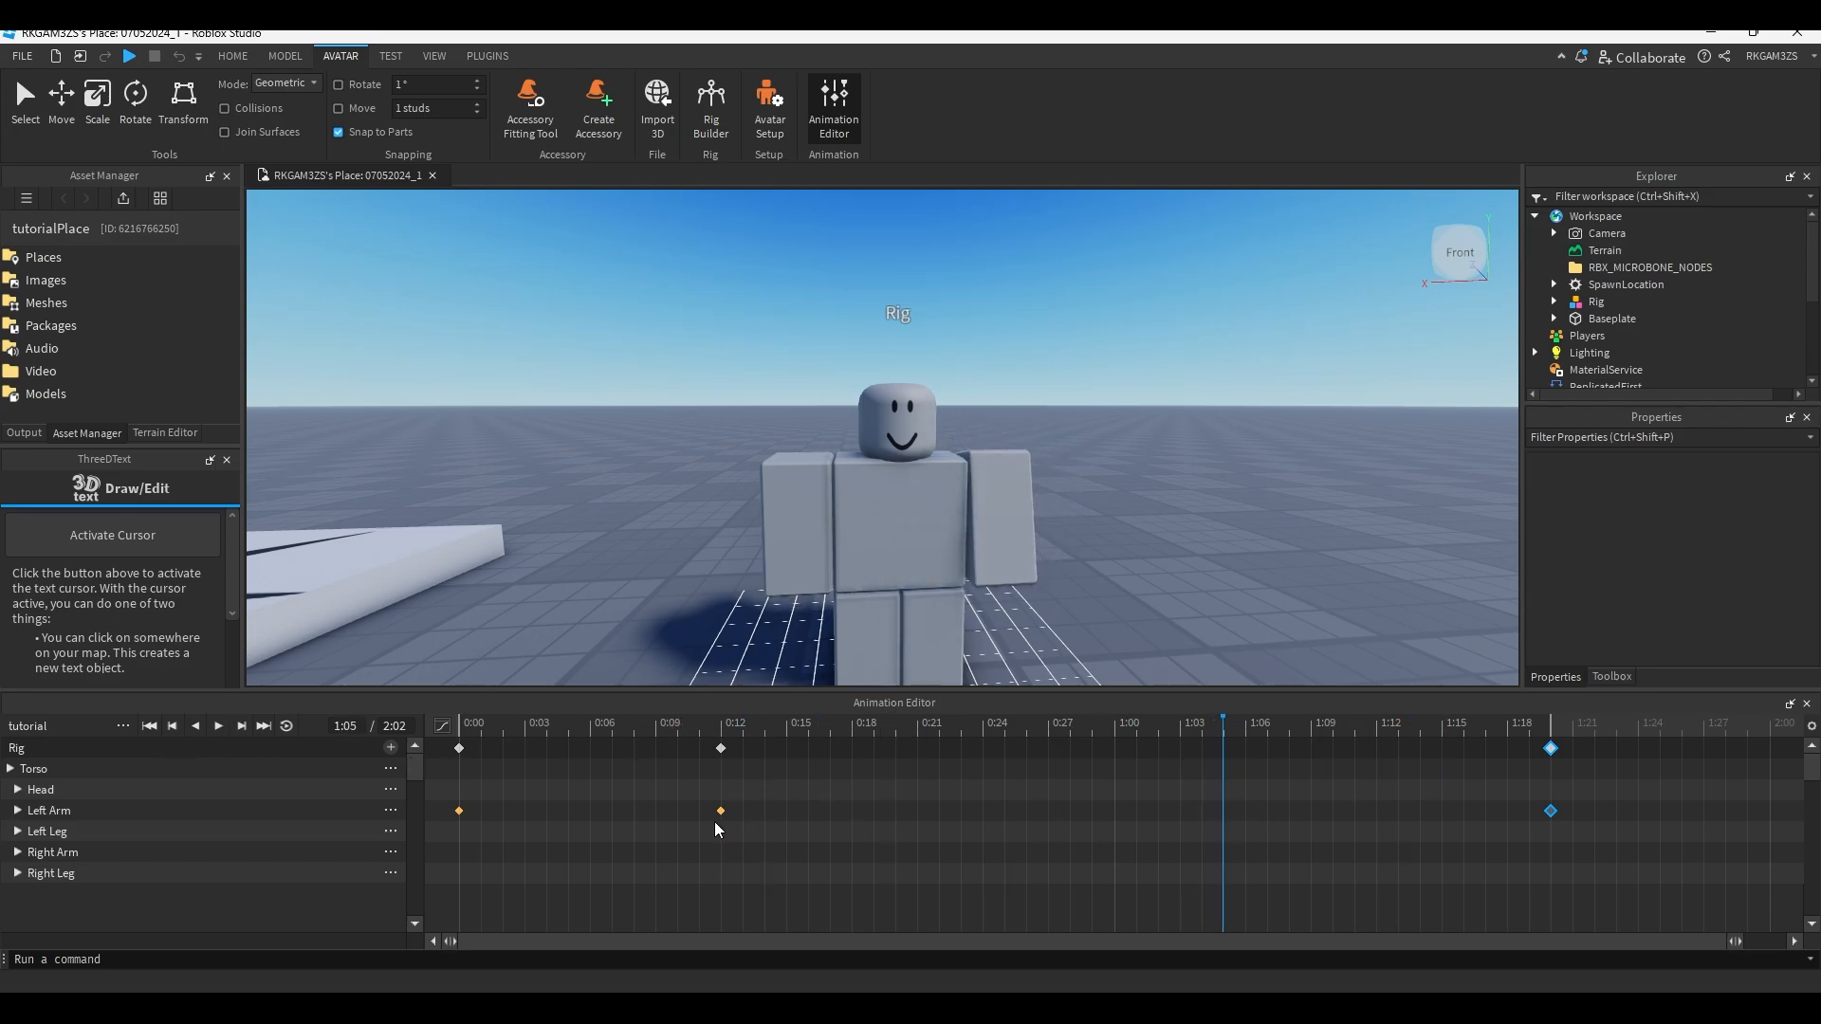
Try the Linear easing style on the left arm's 0:12 keyframe and play the animation.
click(716, 813)
right_click(721, 812)
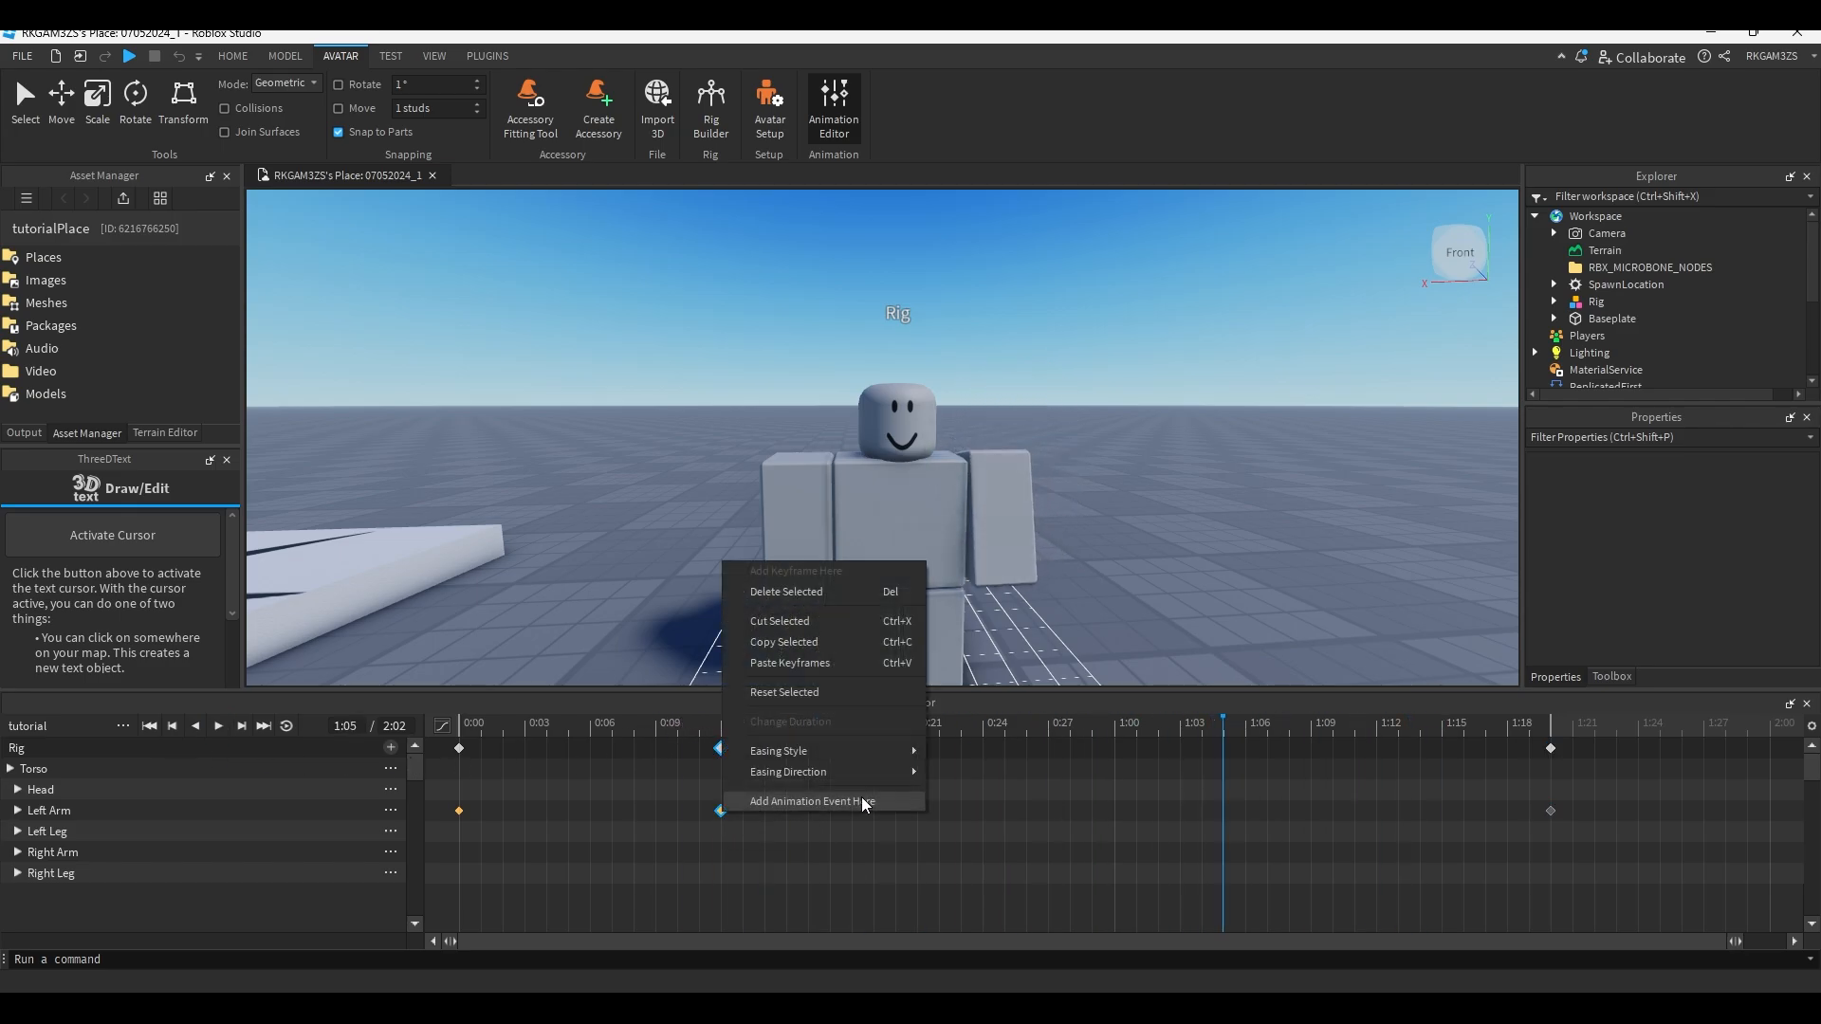
mouse_move(882, 752)
click(939, 750)
click(795, 781)
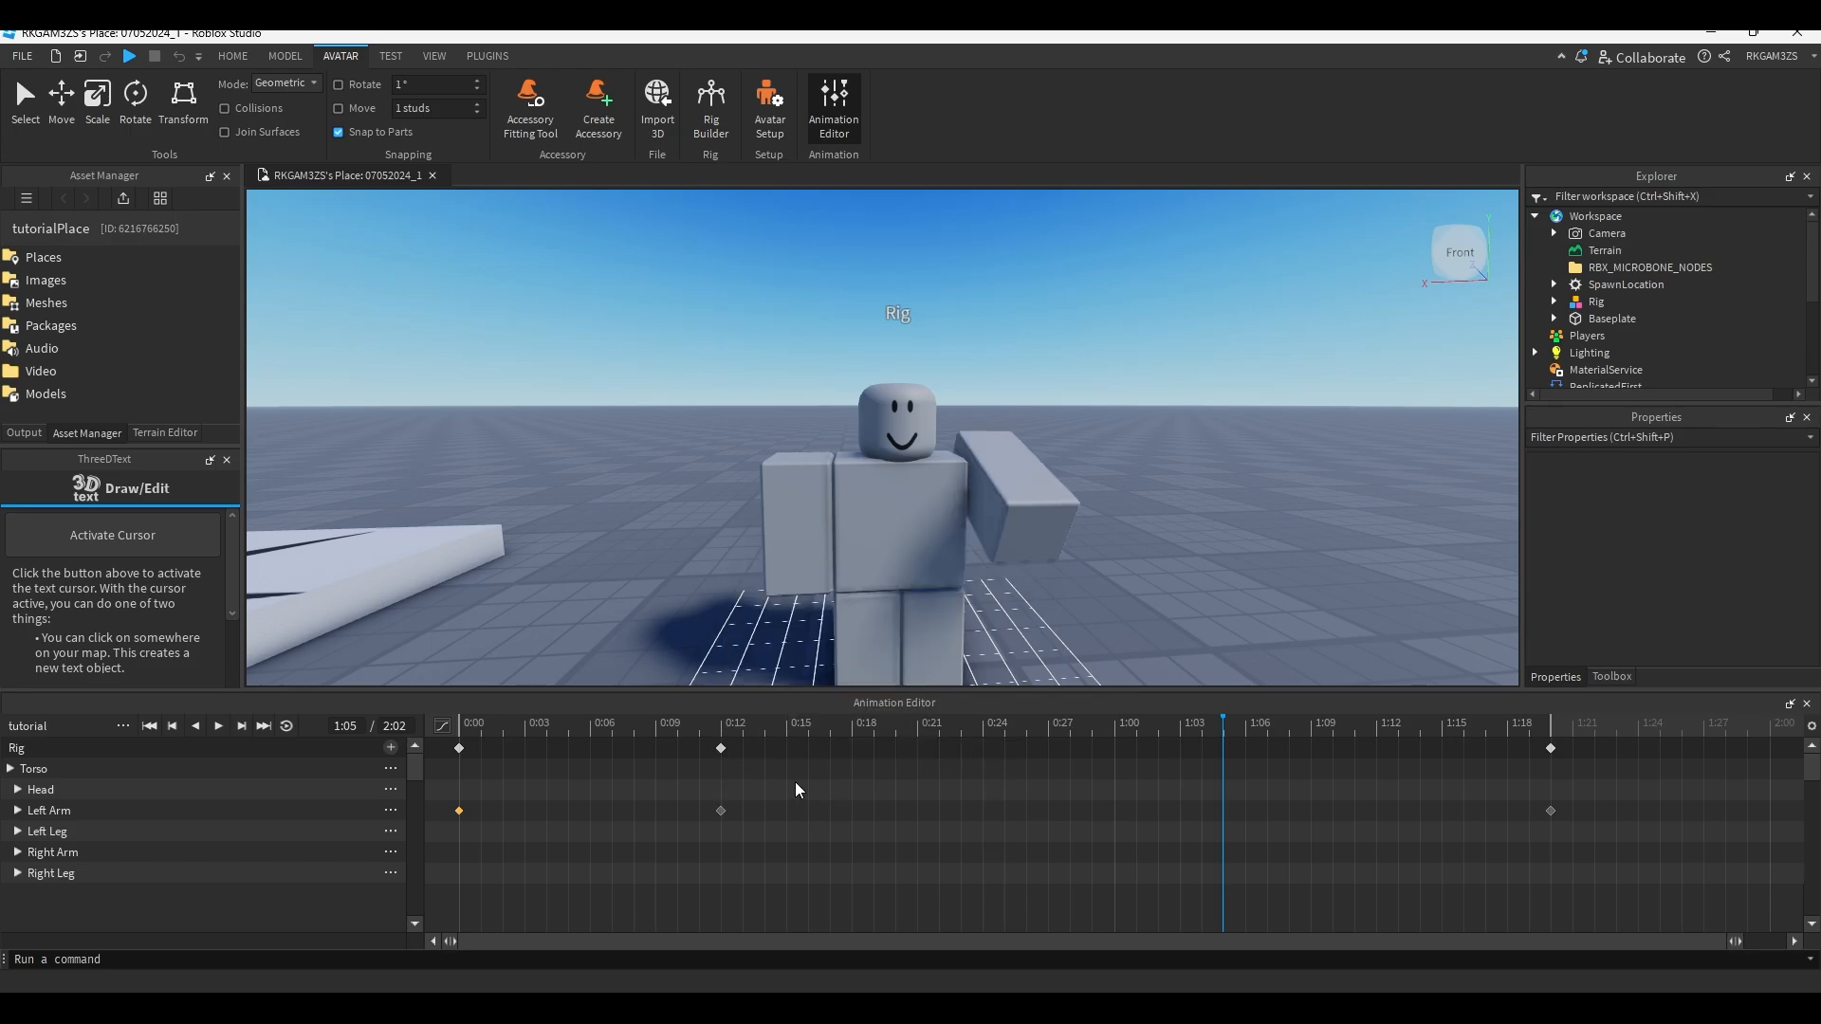
drag(735, 728, 585, 739)
key(space)
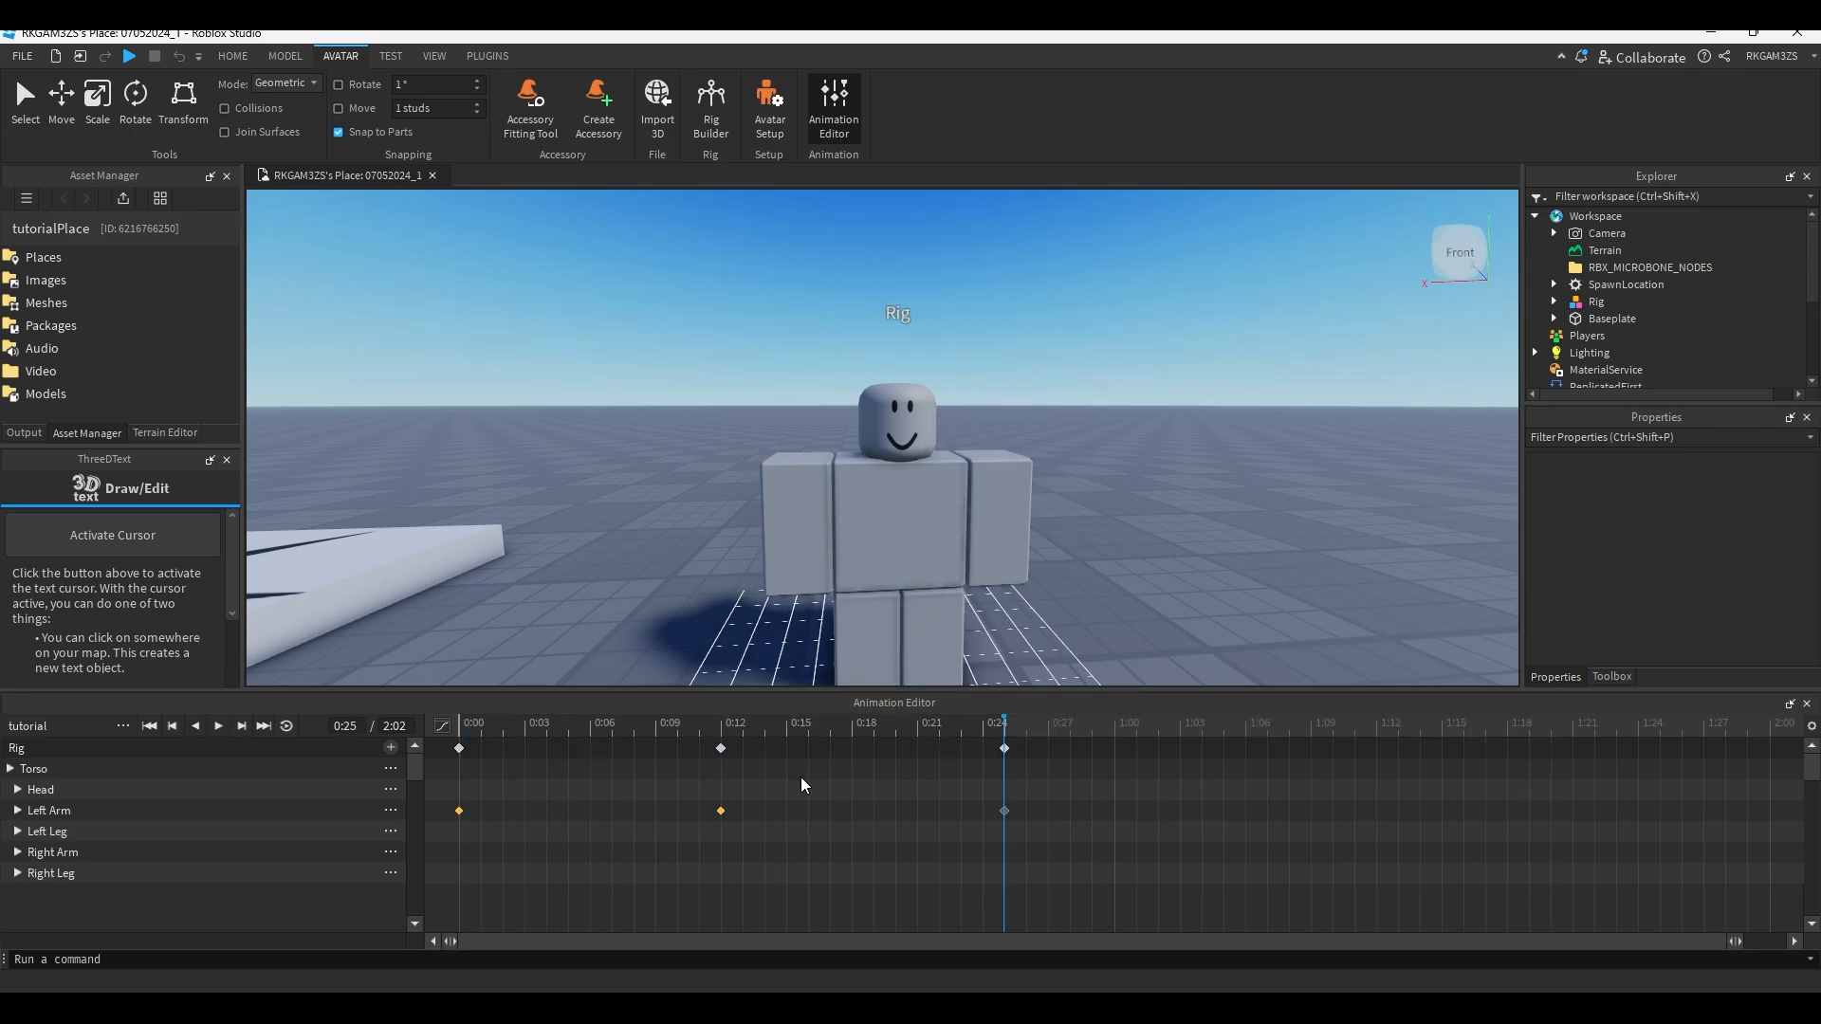
Move the left arm's final keyframe from 0:25 to 1:15, preview it, and extend it further to 1:23.
drag(1009, 813, 1426, 831)
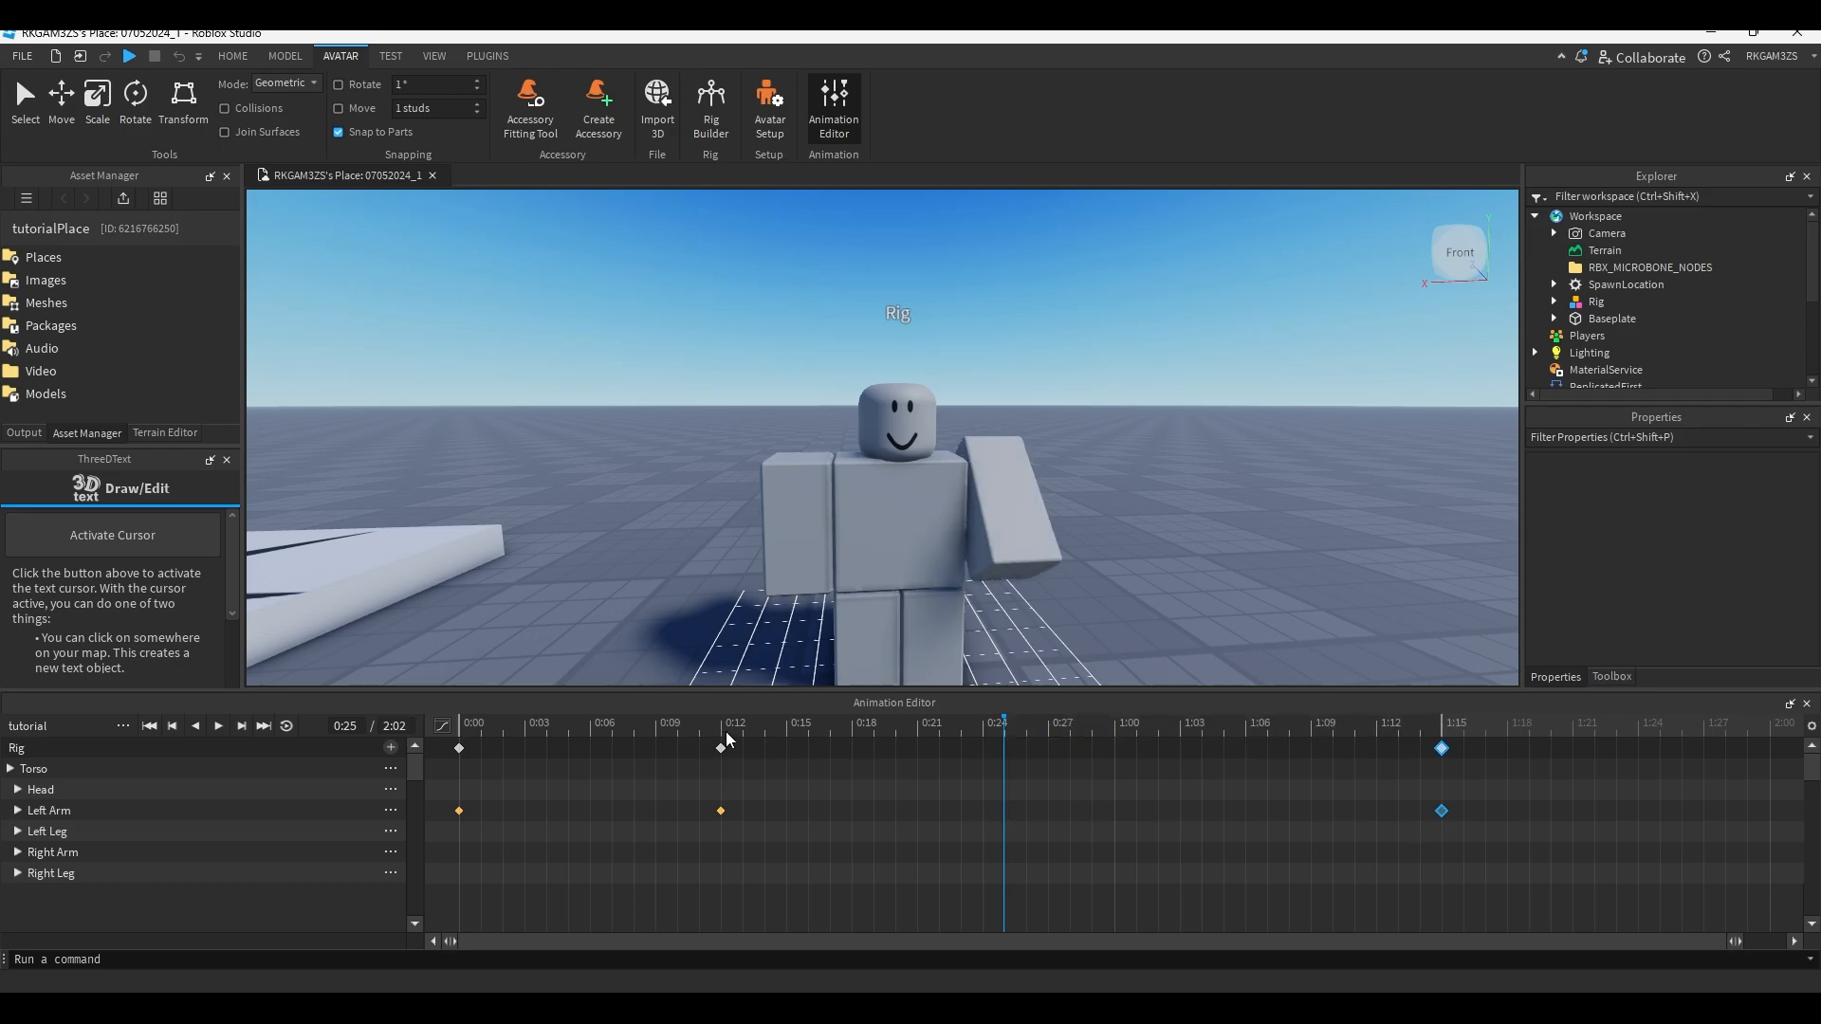
key(space)
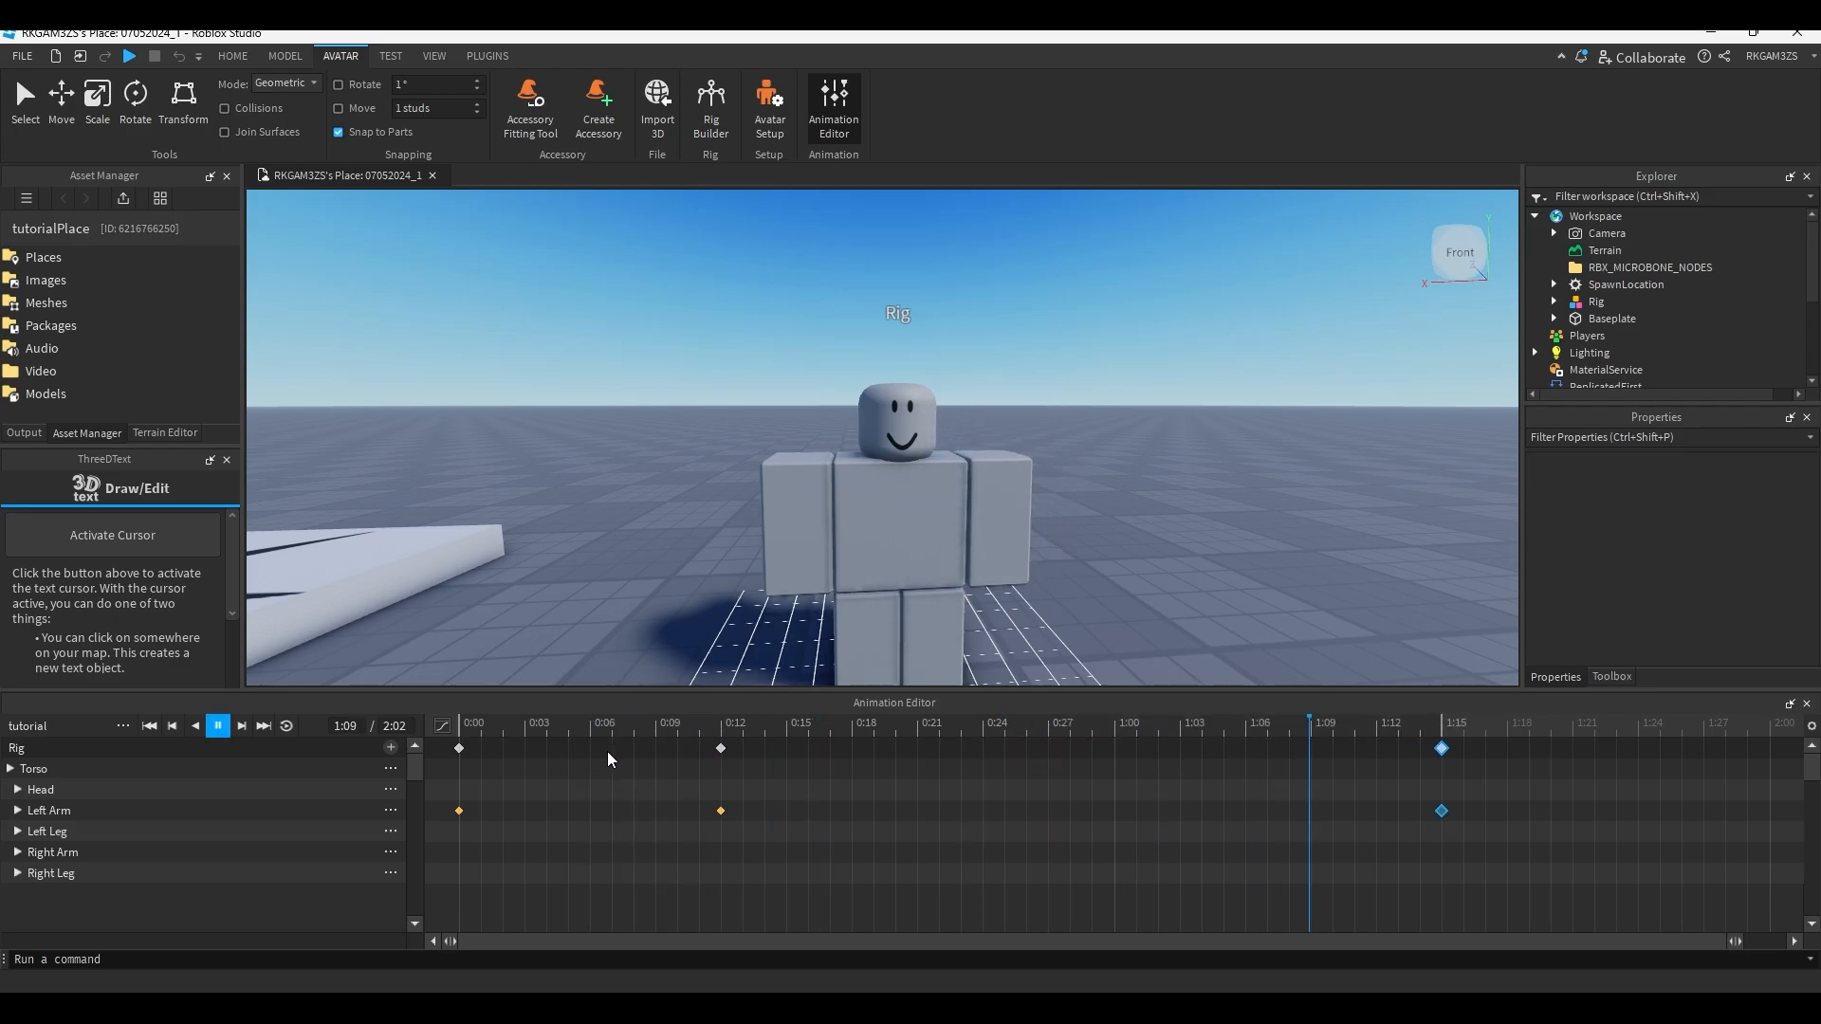
drag(1442, 811, 1621, 814)
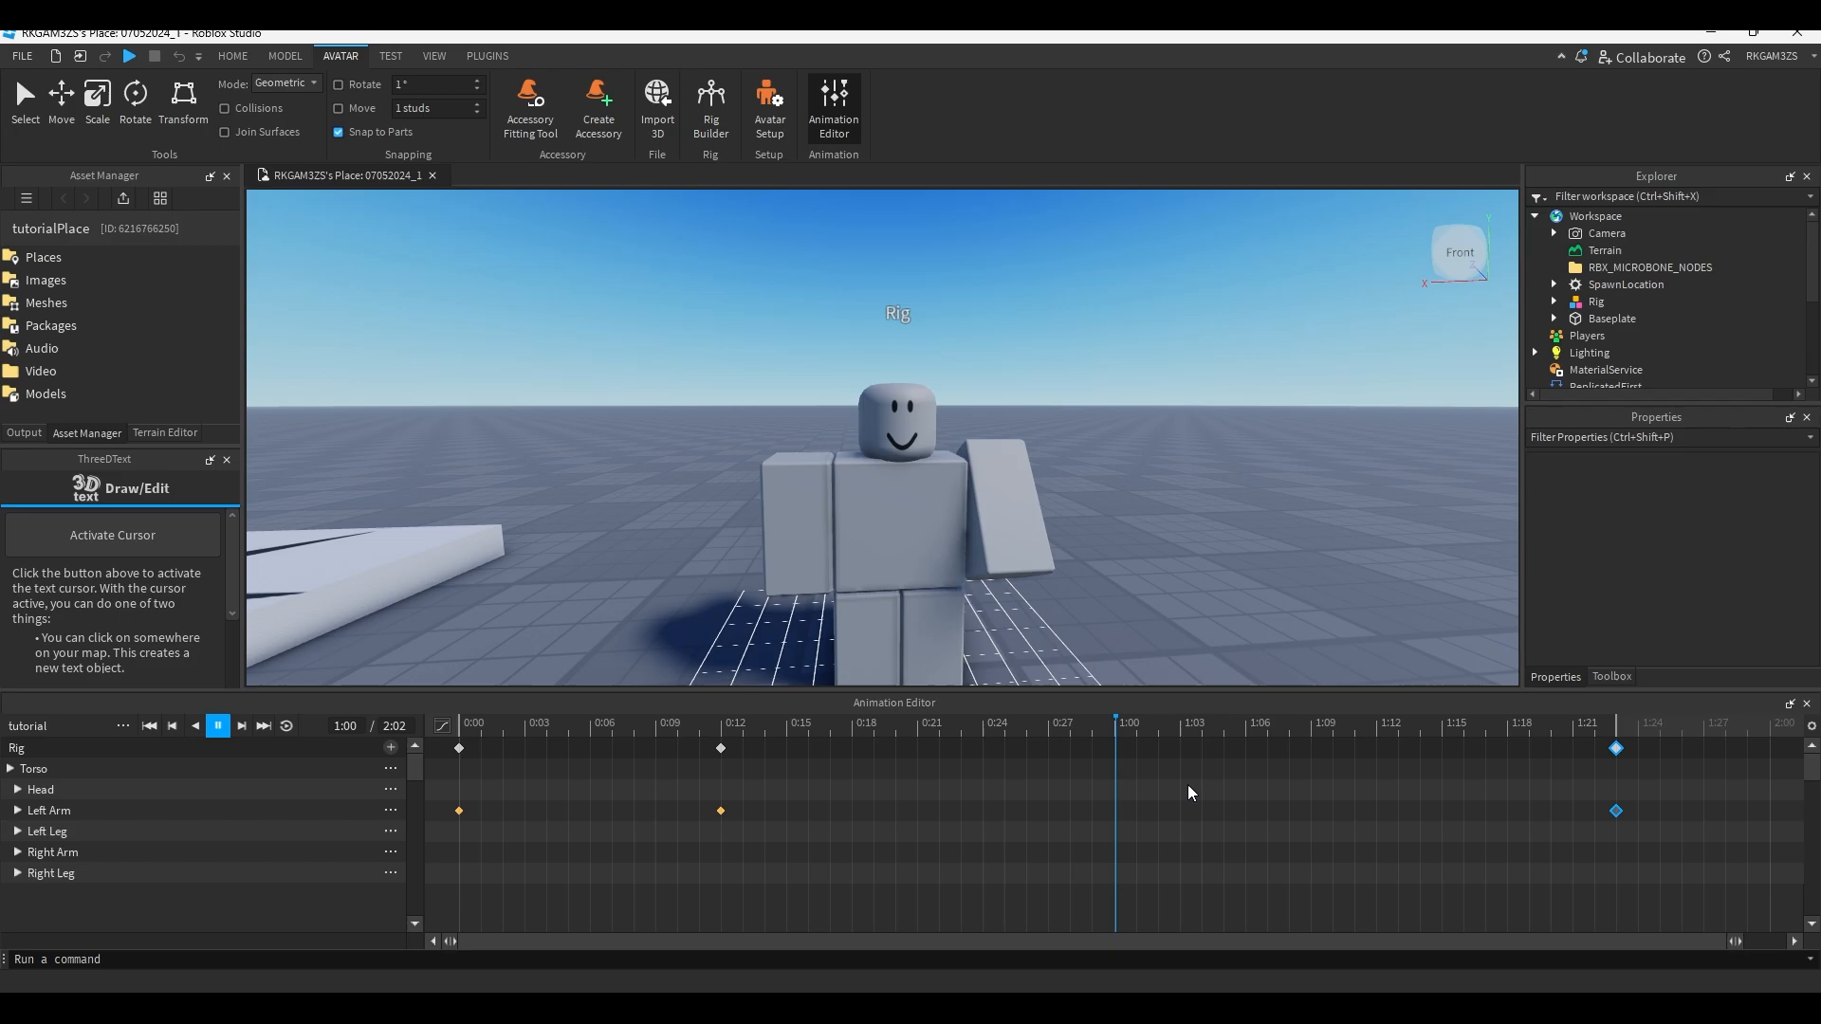
key(space)
Set the easing style of the left arm's 0:12 keyframe to Elastic and play the animation from about 0:09.
click(723, 732)
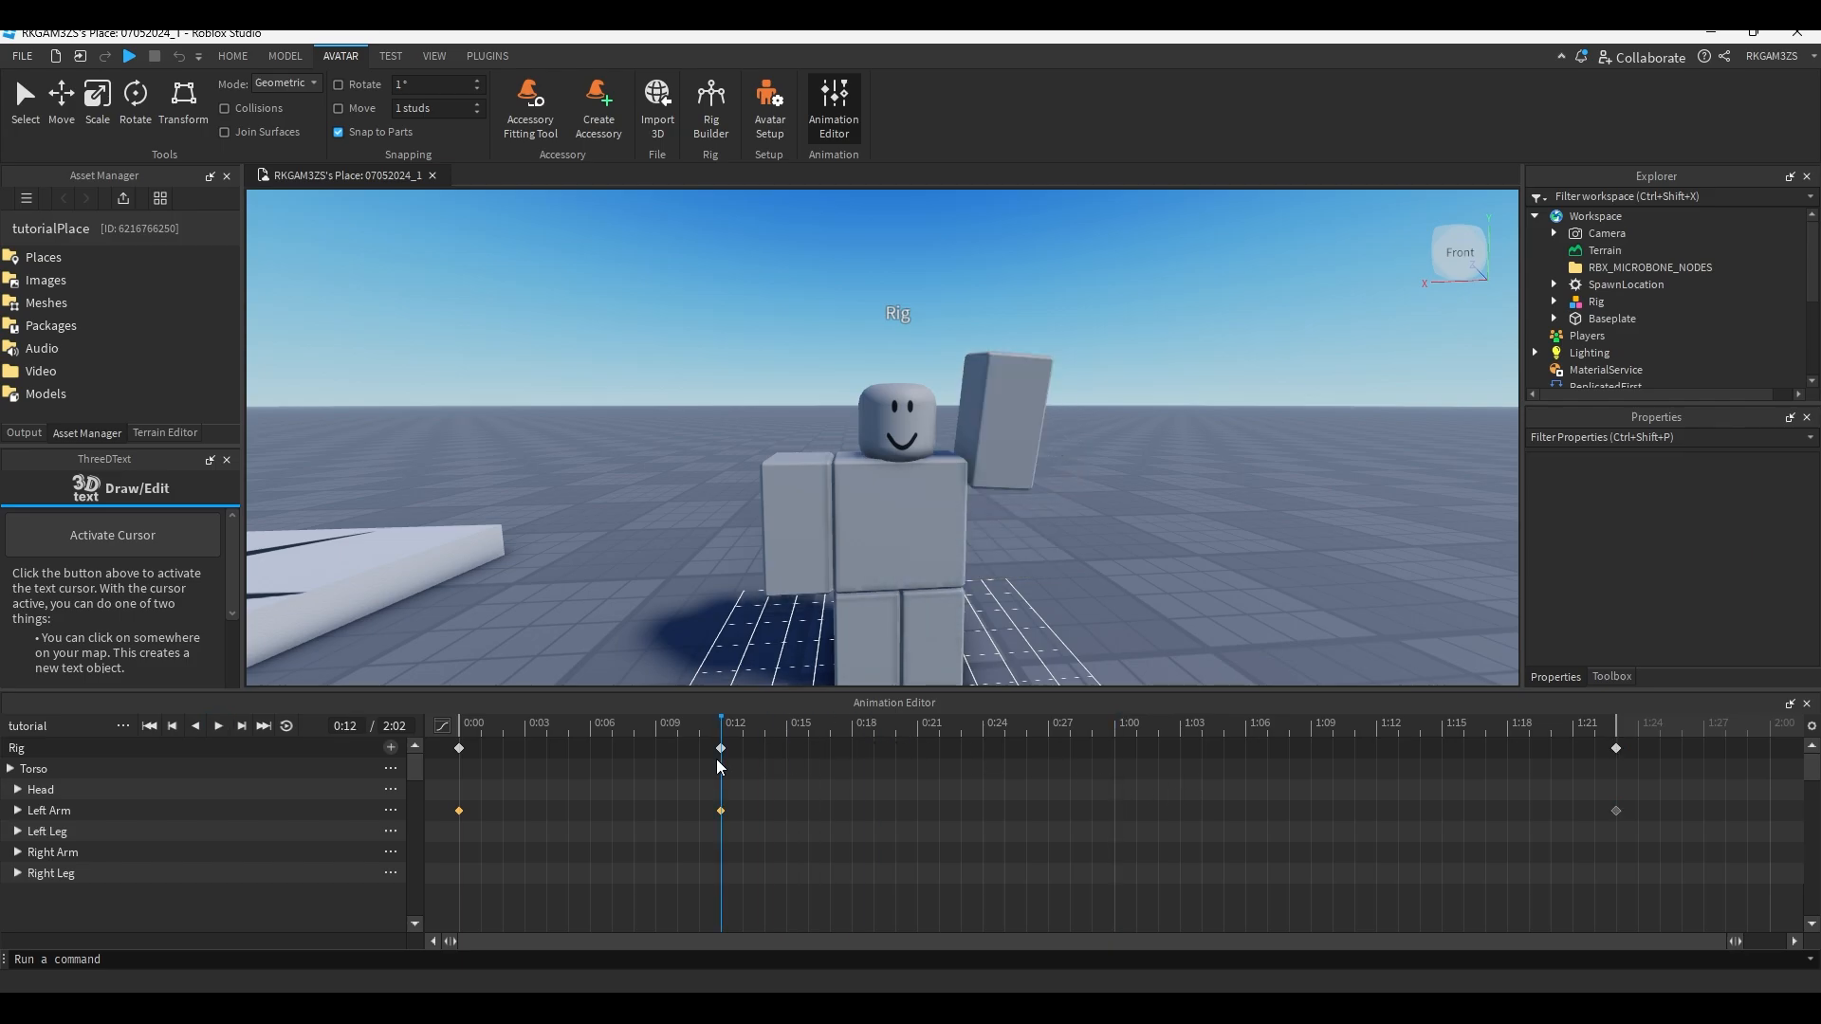
right_click(721, 810)
mouse_move(907, 770)
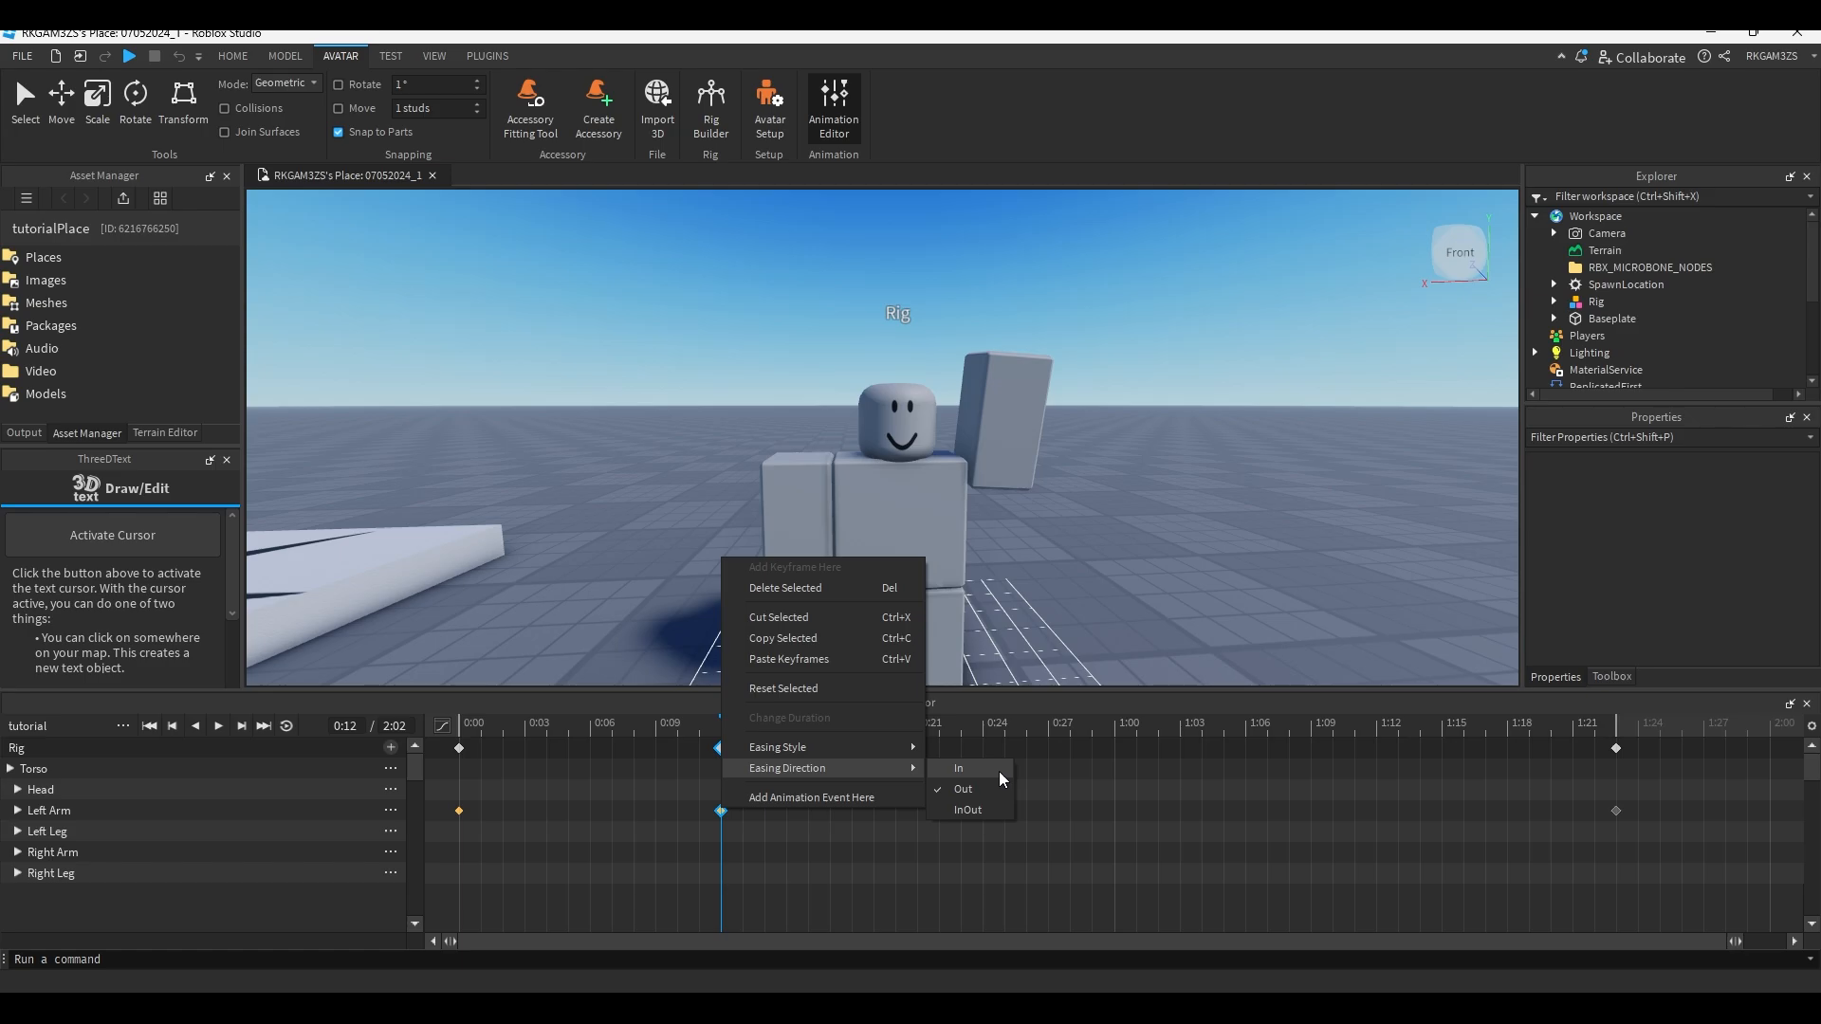
mouse_move(896, 745)
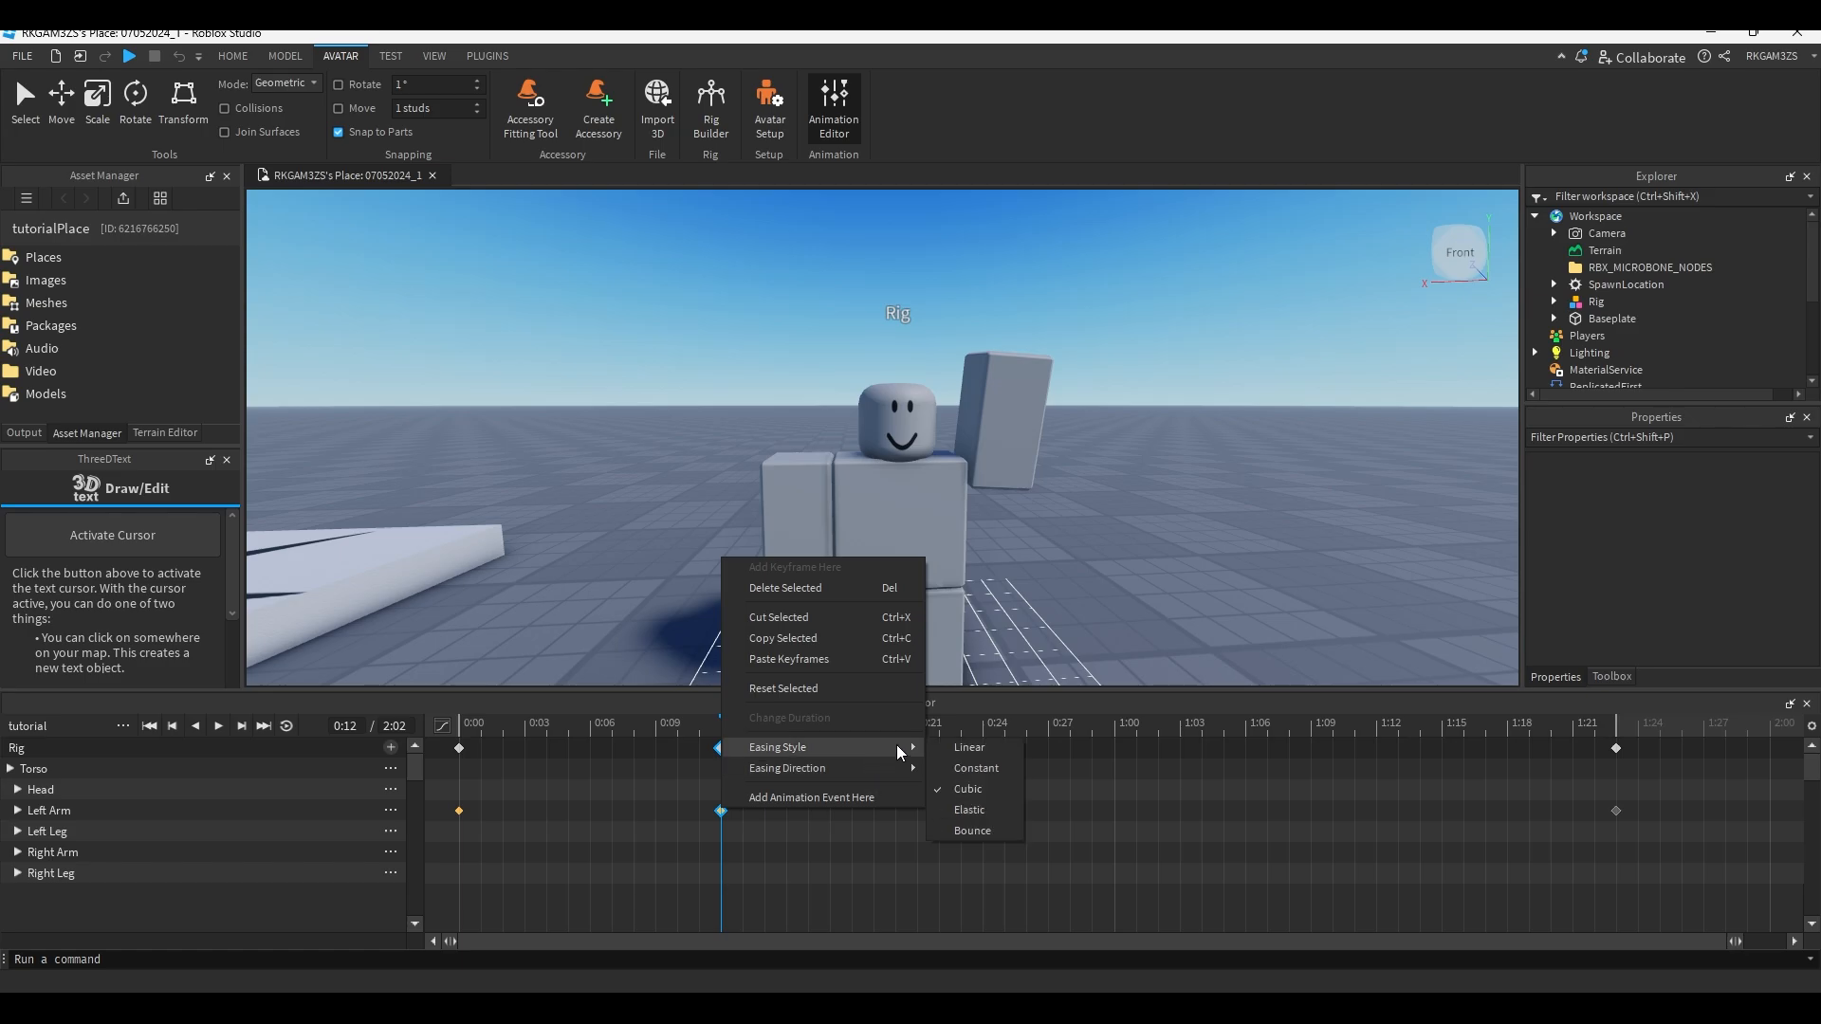
click(982, 810)
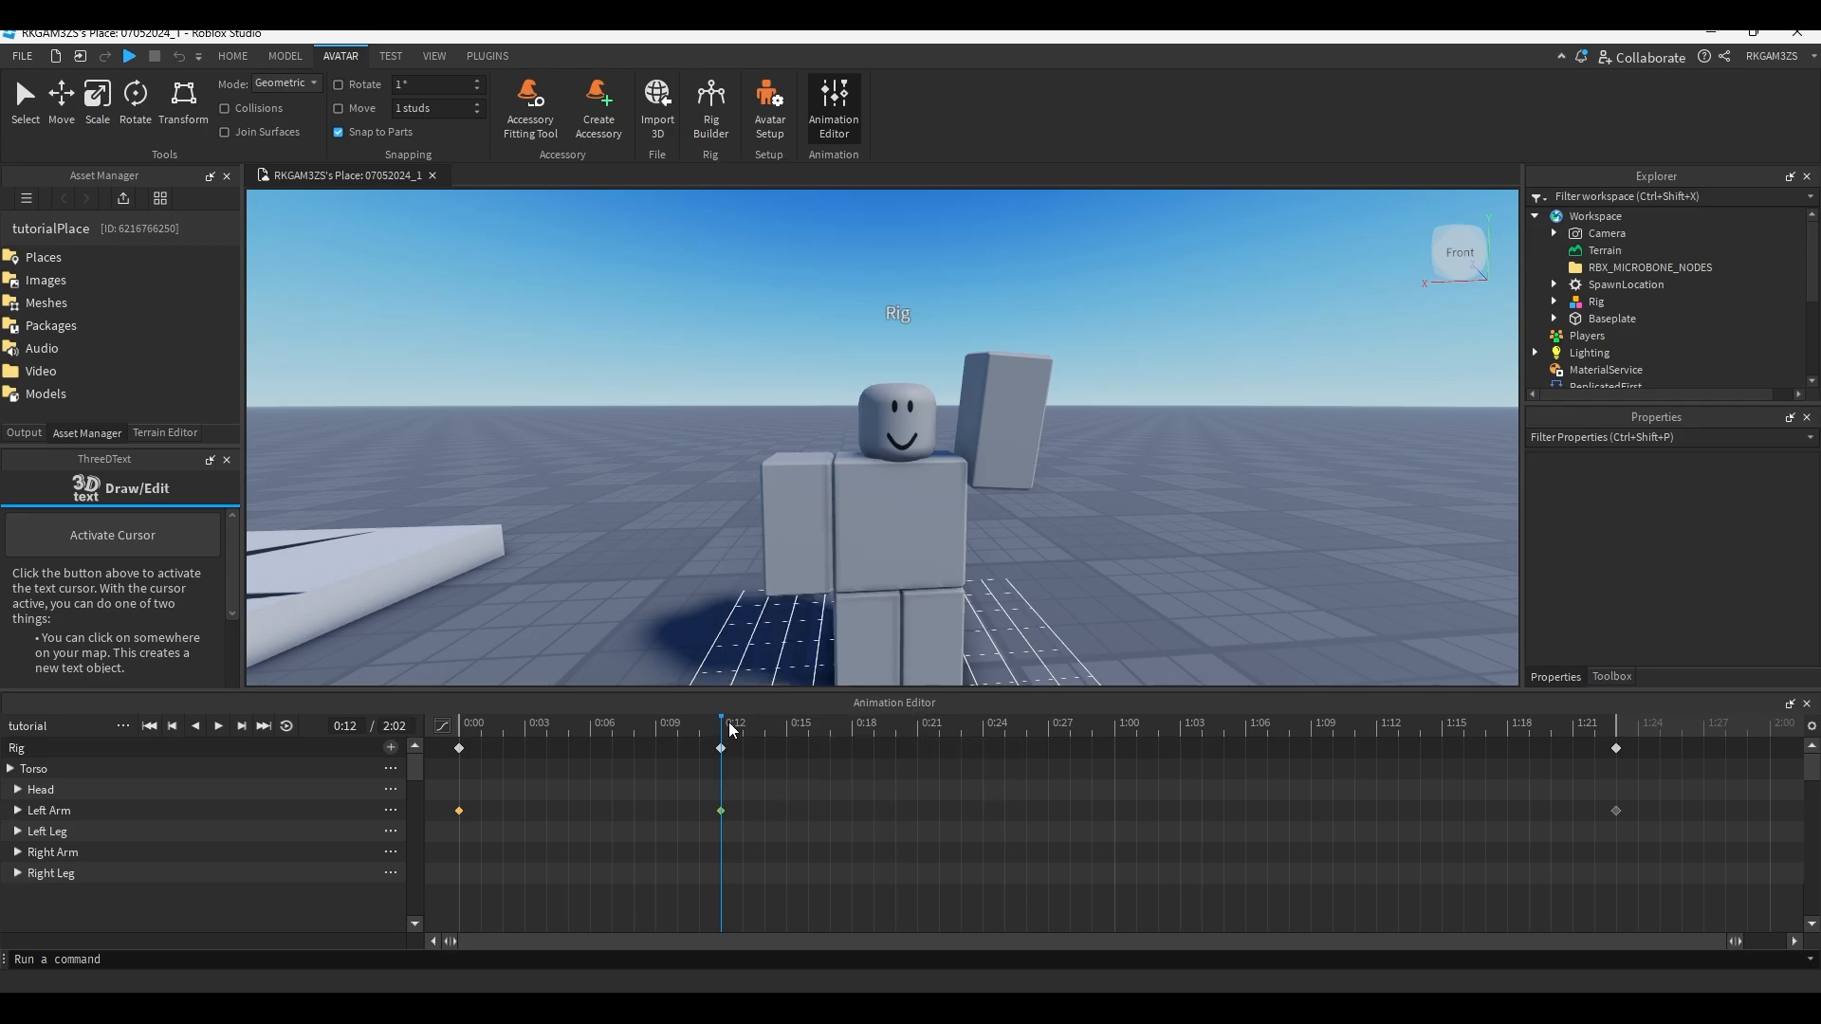
click(664, 725)
key(space)
Replay the Elastic arm motion around 0:12 while viewing the rig from its left side.
click(720, 726)
key(space)
key(space)
key(d)
right_drag(1068, 657, 1107, 625)
drag(720, 729, 596, 749)
key(space)
right_drag(787, 569, 827, 558)
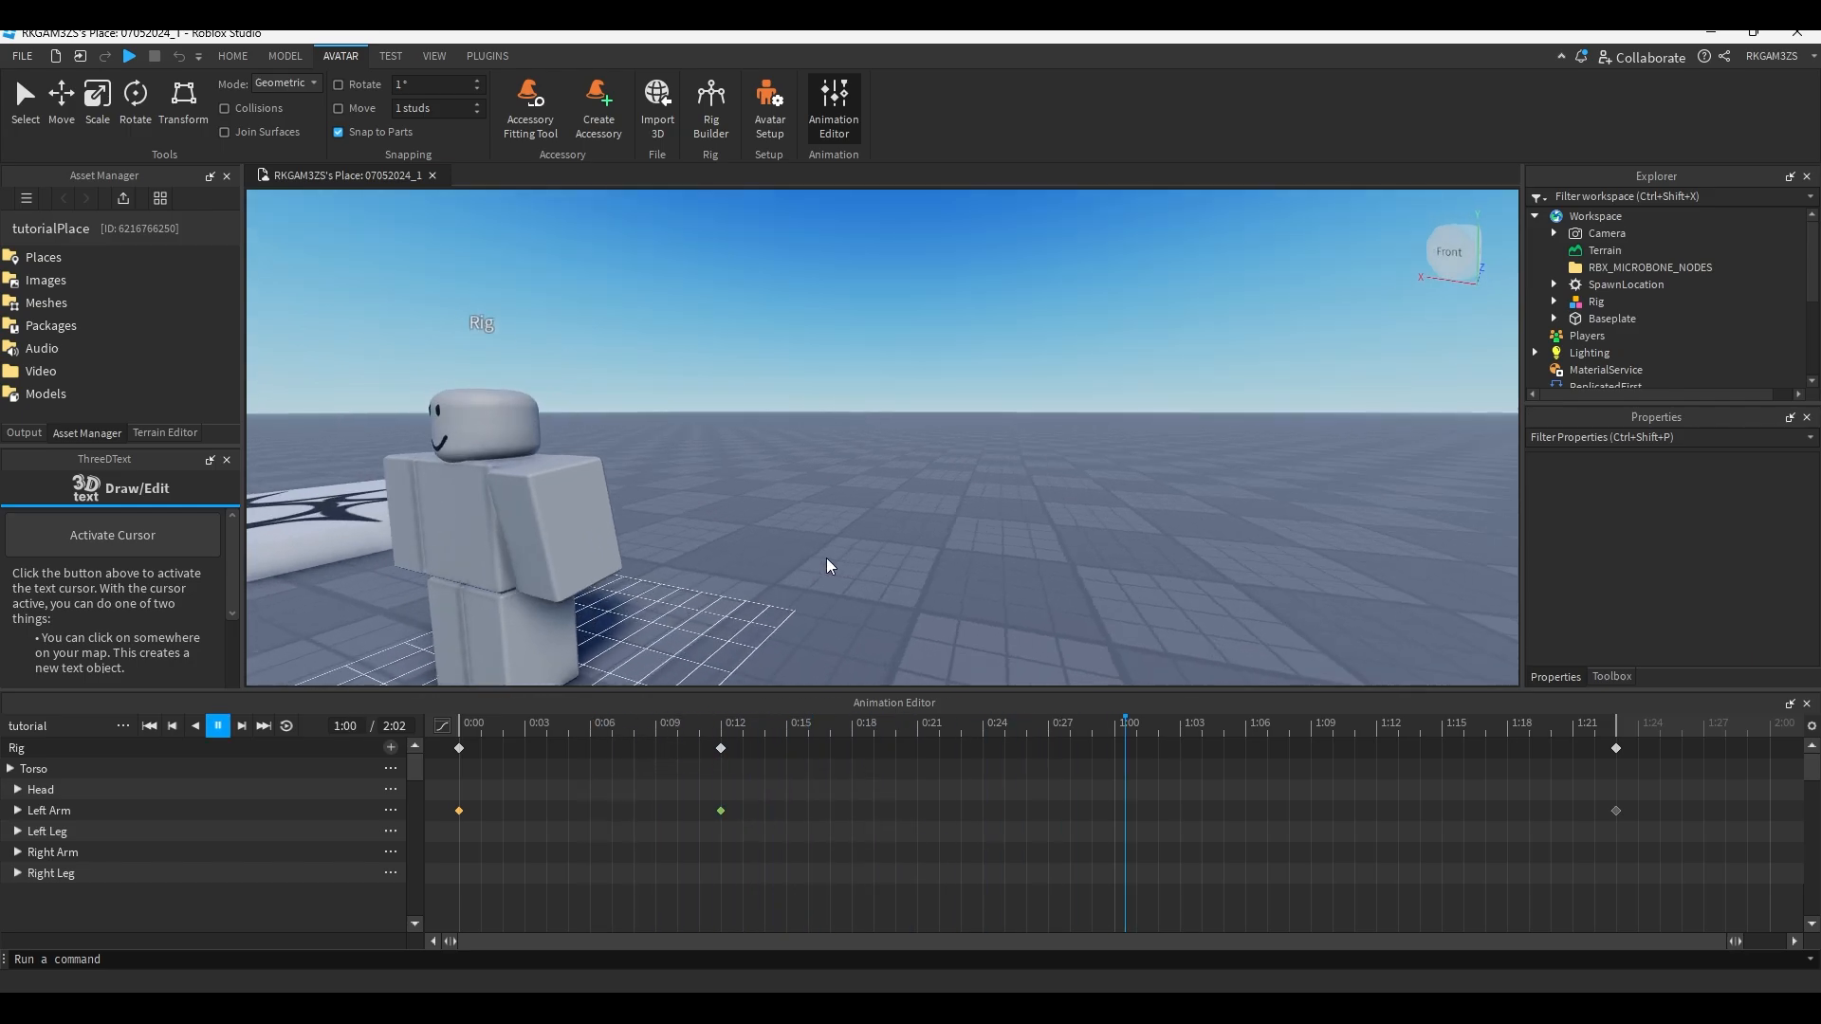
key(a)
key(space)
Set the easing direction of the left arm's 0:12 keyframe to InOut and play the animation from 0:10.
right_click(720, 811)
mouse_move(856, 776)
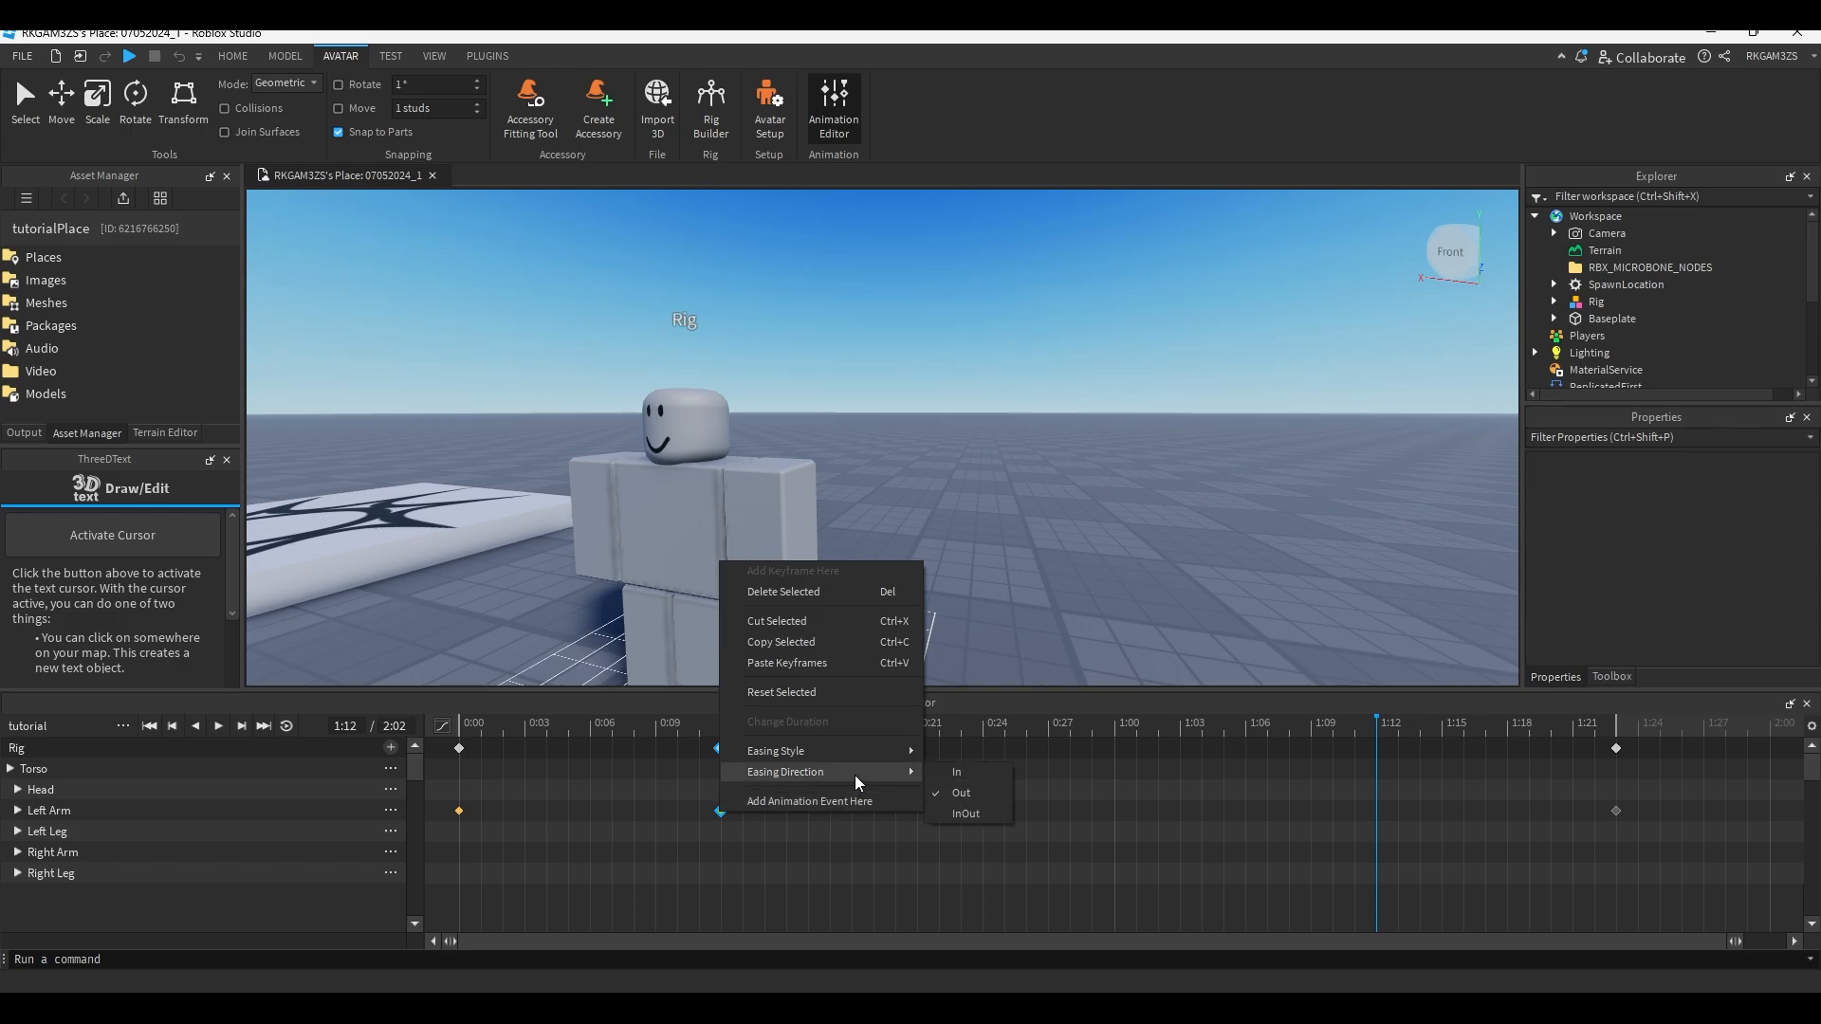
click(934, 814)
click(687, 736)
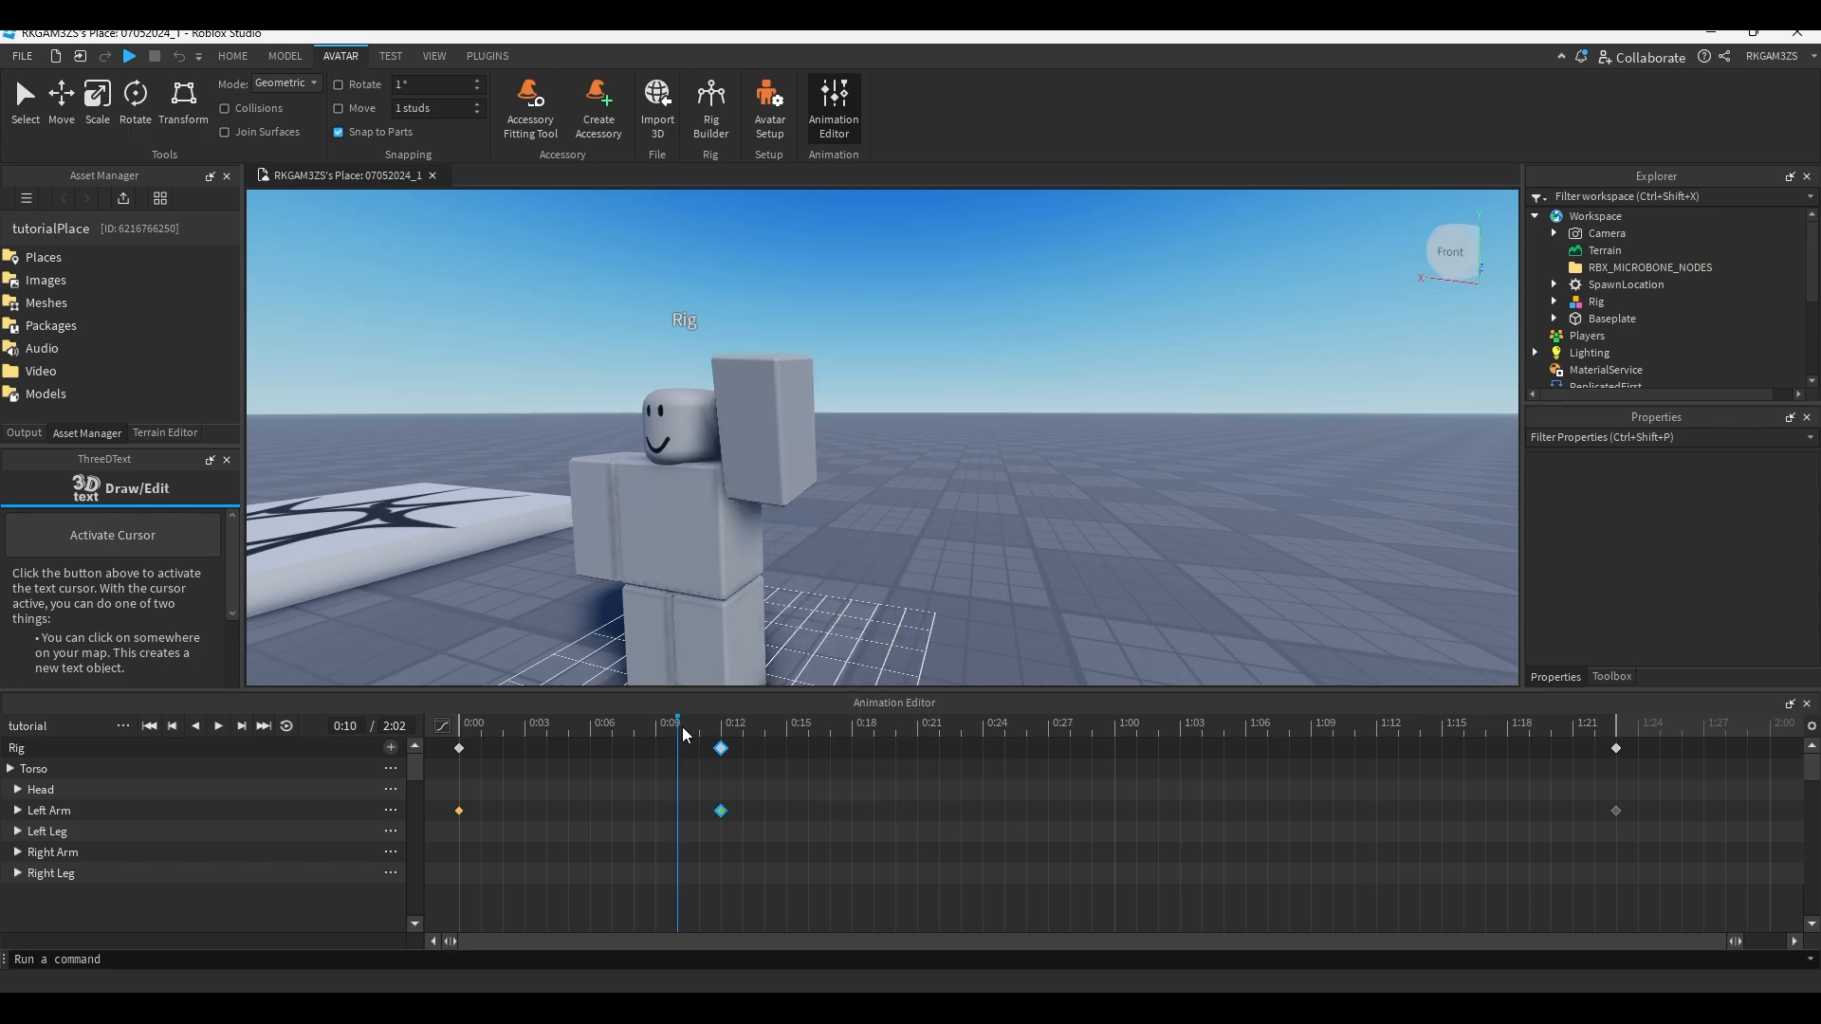
key(space)
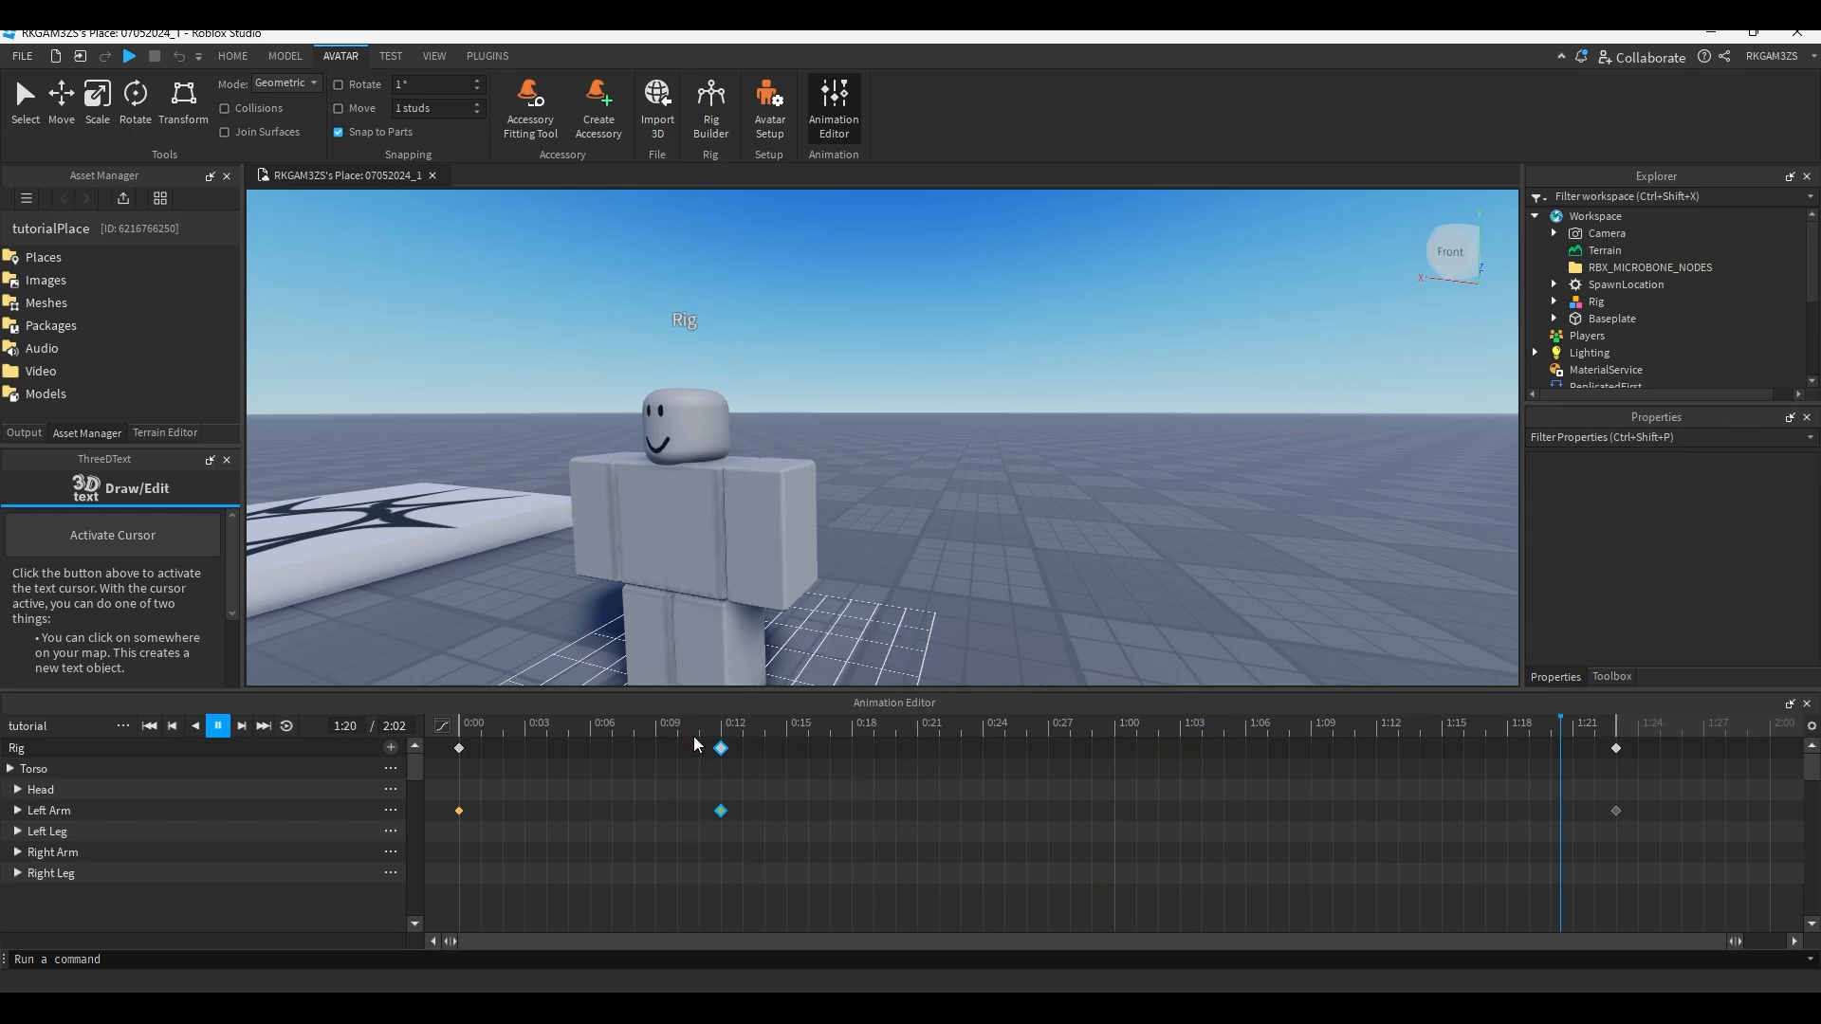
Set the easing direction of the left arm's 0:12 keyframe to Out and play the animation.
key(space)
right_click(721, 811)
mouse_move(840, 767)
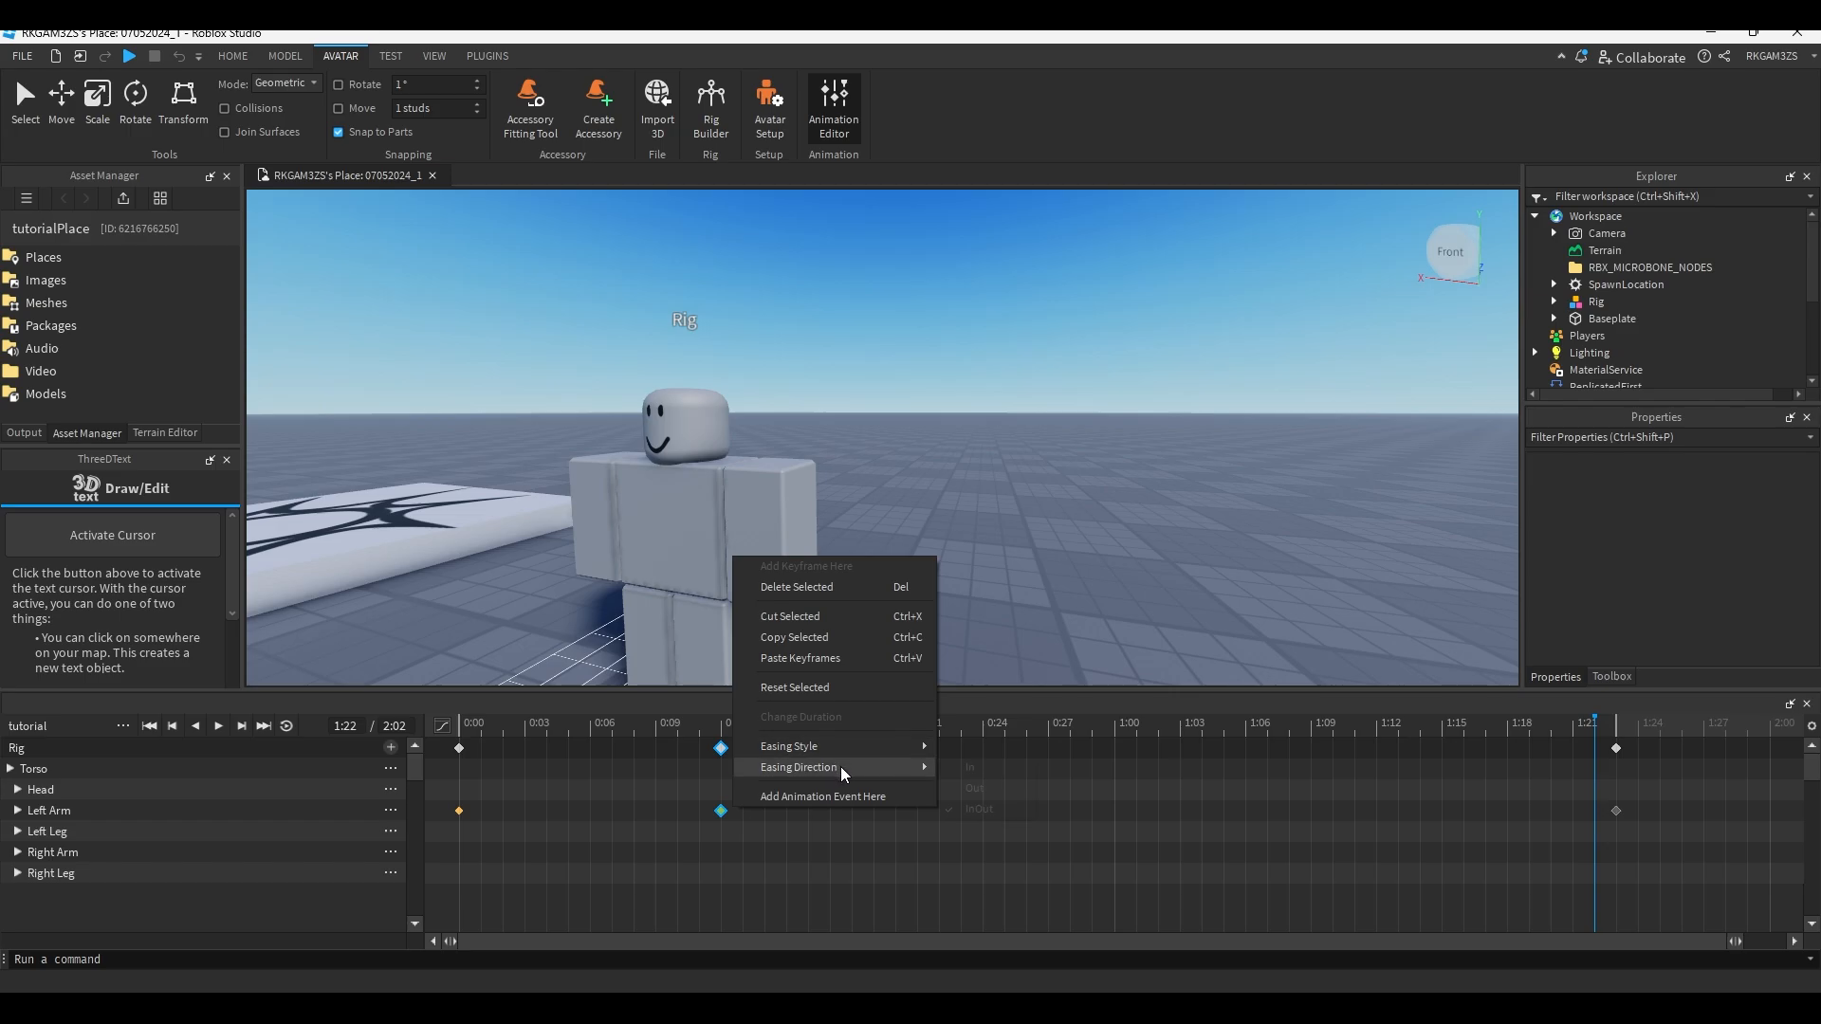
click(1013, 788)
key(space)
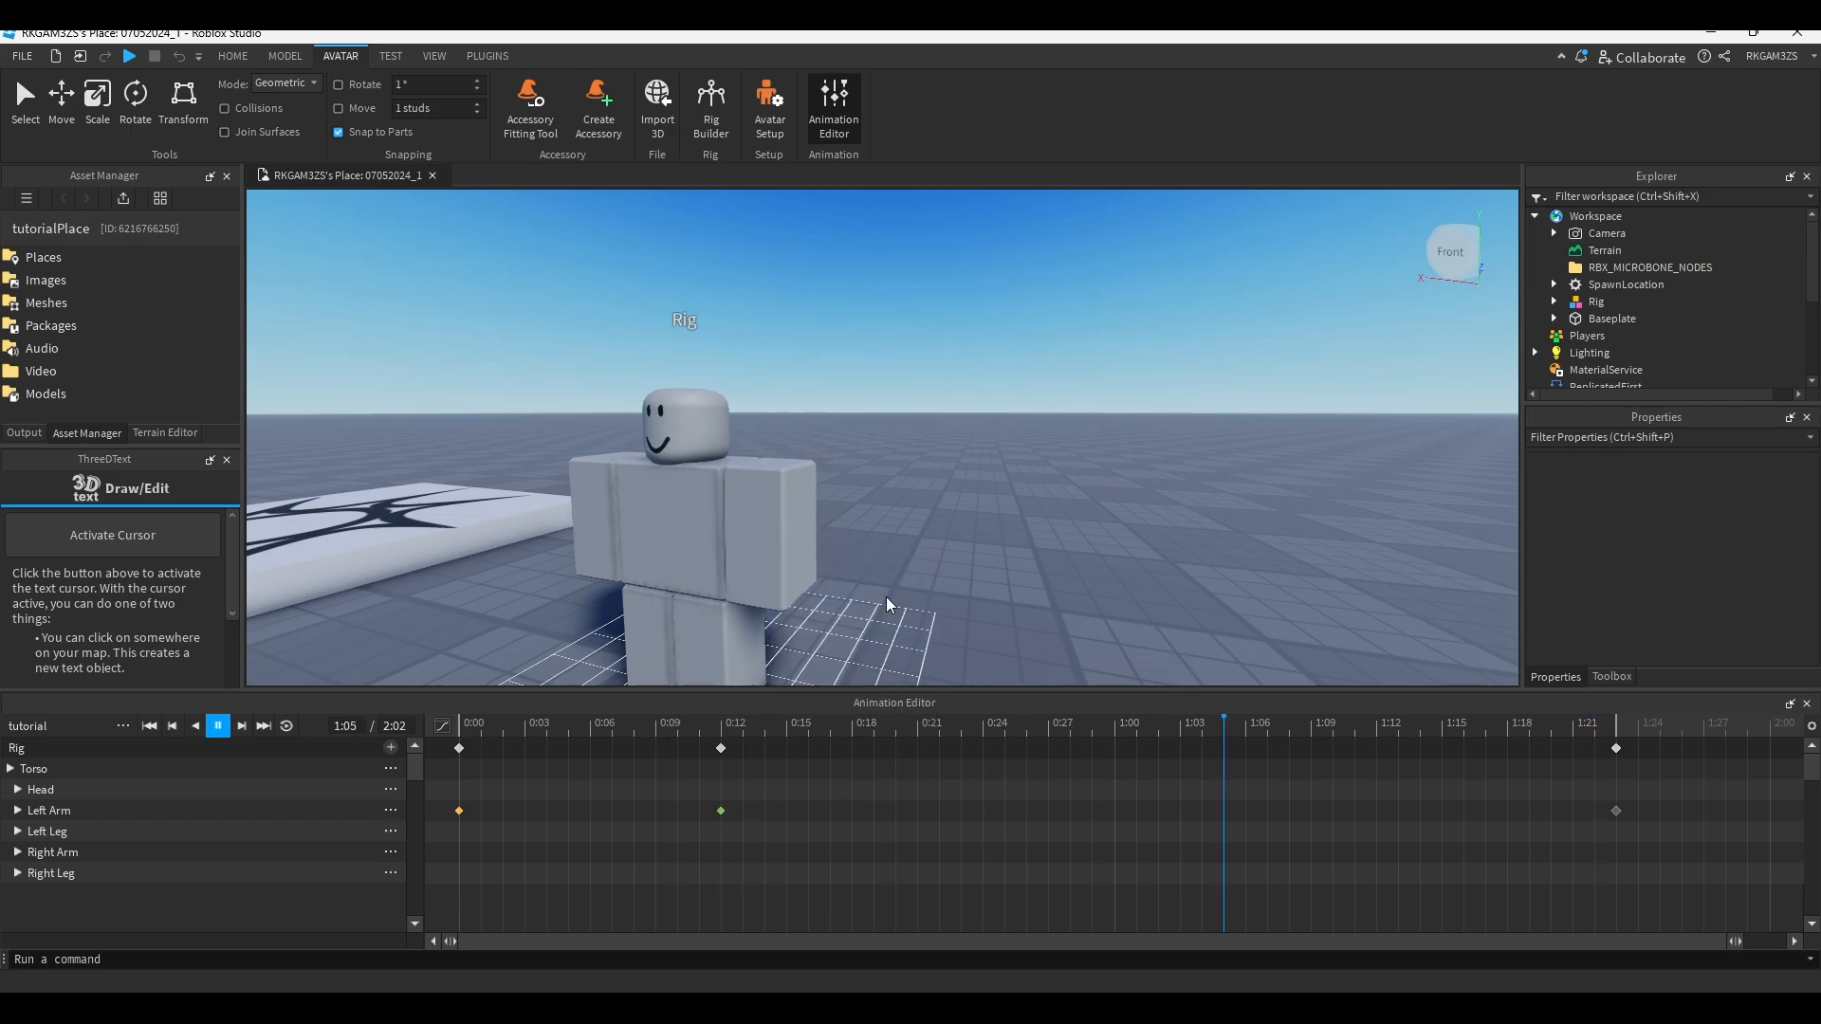
Set the easing direction of the left arm's 0:12 keyframe to In and play the animation from about 0:09.
key(space)
right_click(720, 811)
mouse_move(812, 774)
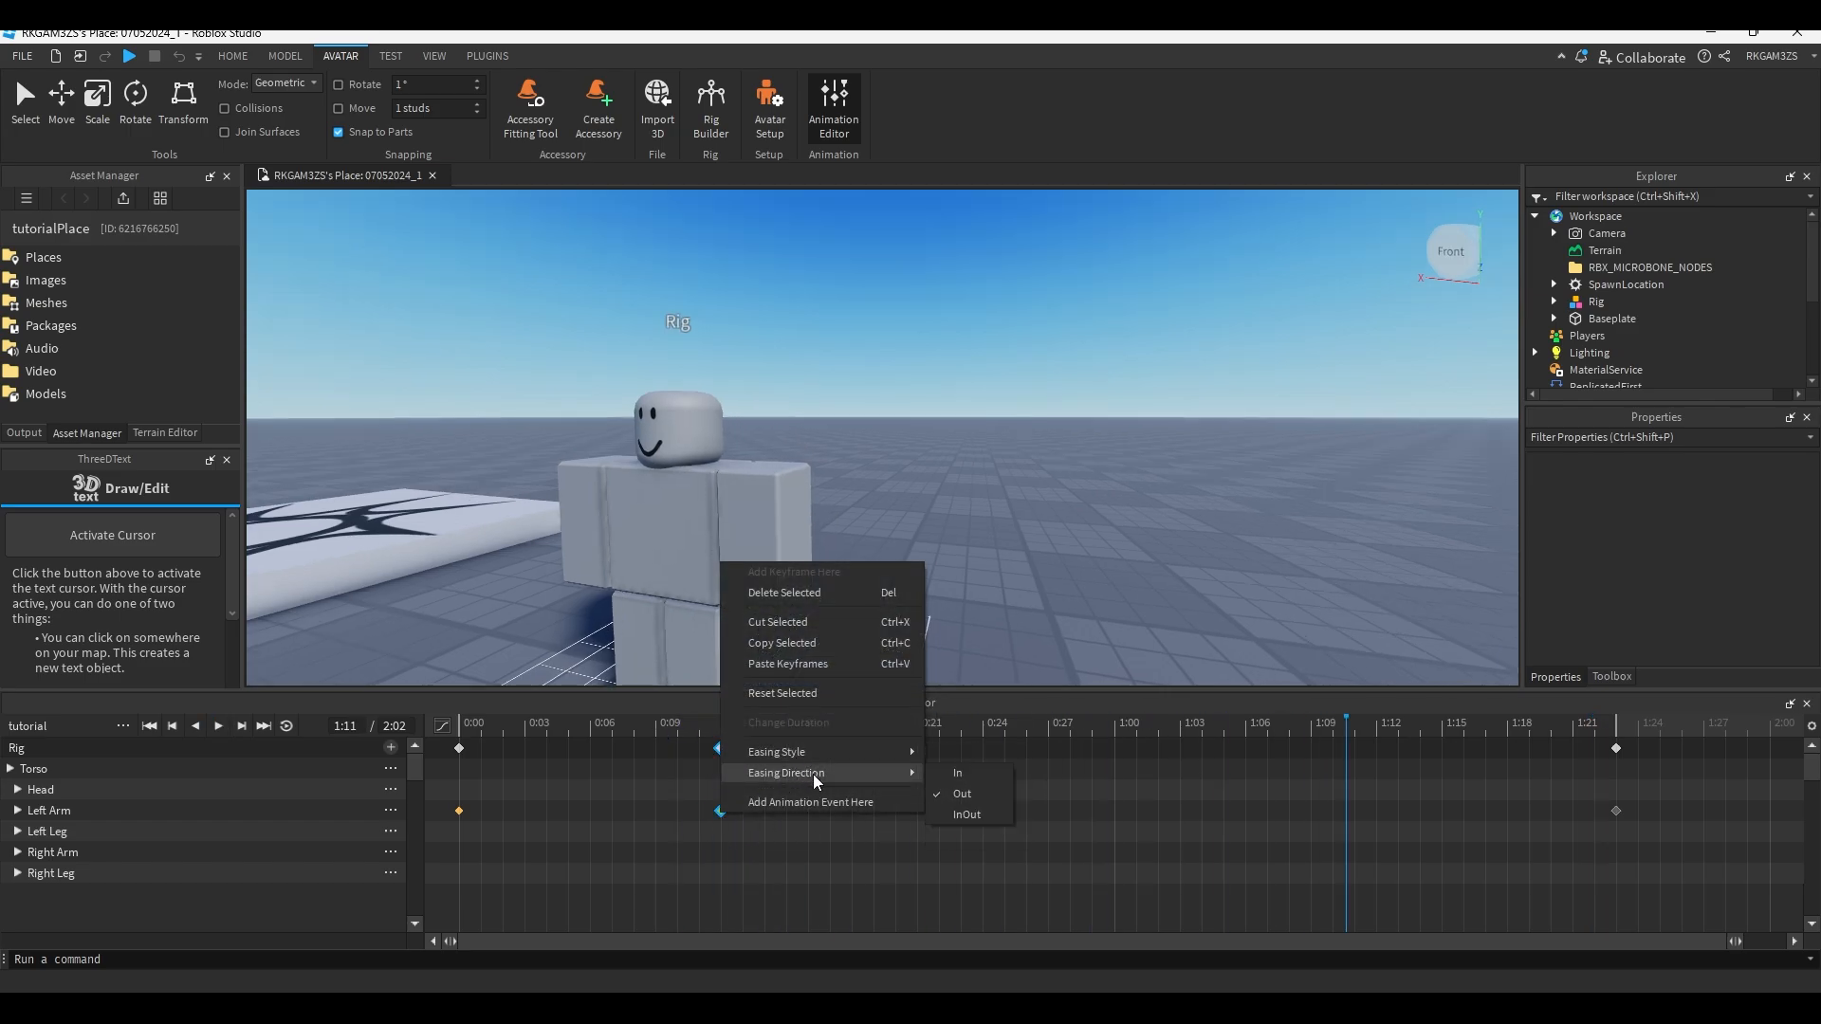
click(973, 778)
drag(743, 731, 652, 727)
key(space)
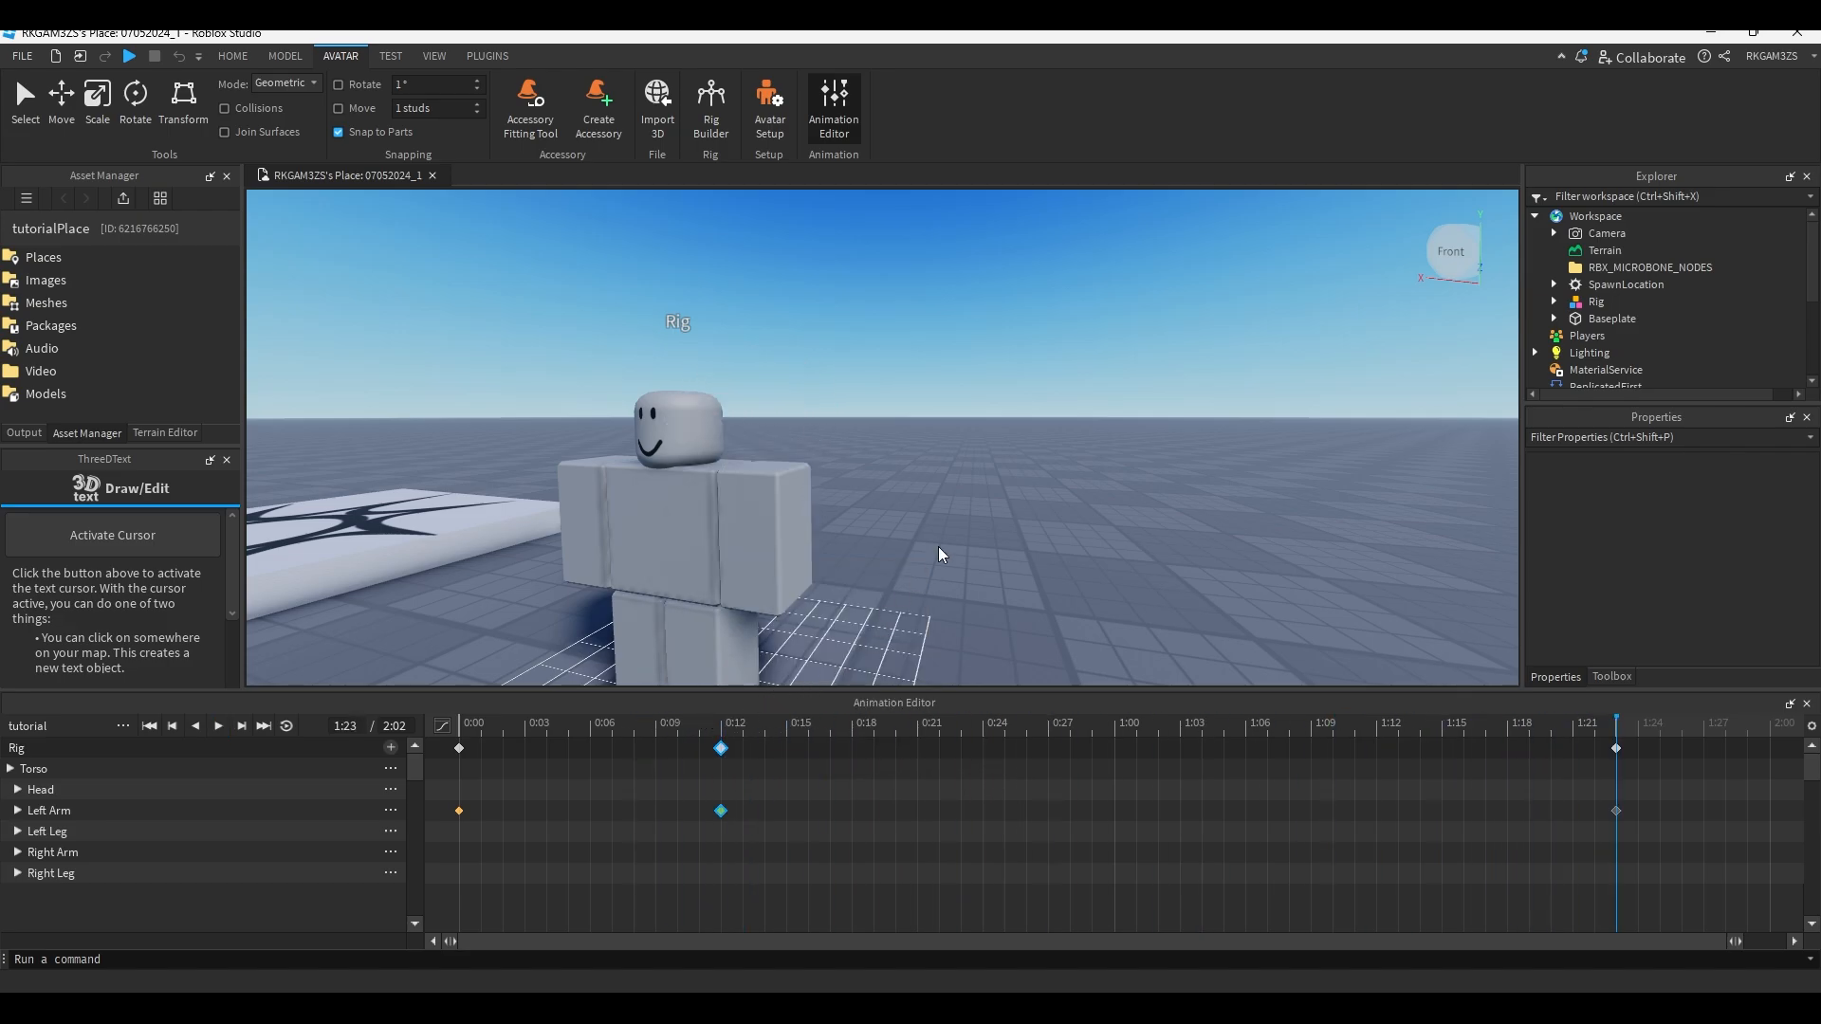
Move the left arm's 0:12 keyframe to 0:22.
right_drag(1056, 494, 1055, 493)
key(a)
key(w)
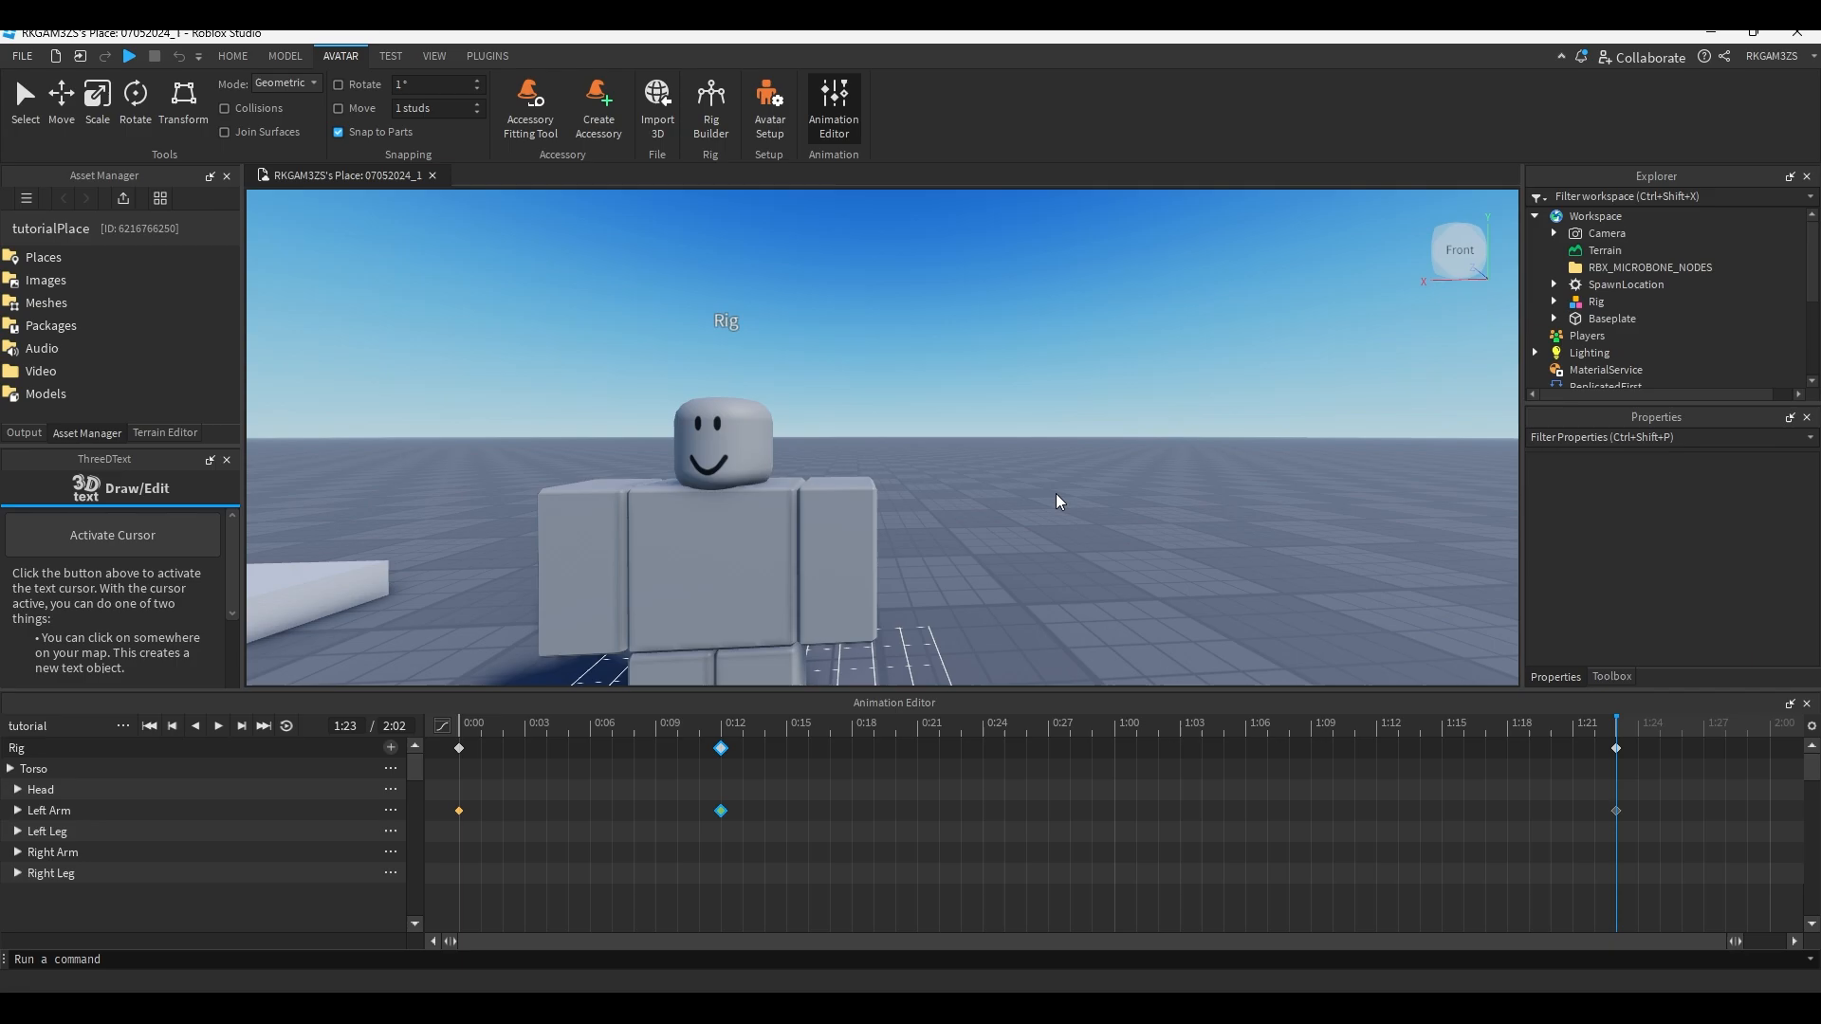
click(987, 801)
drag(721, 810, 939, 811)
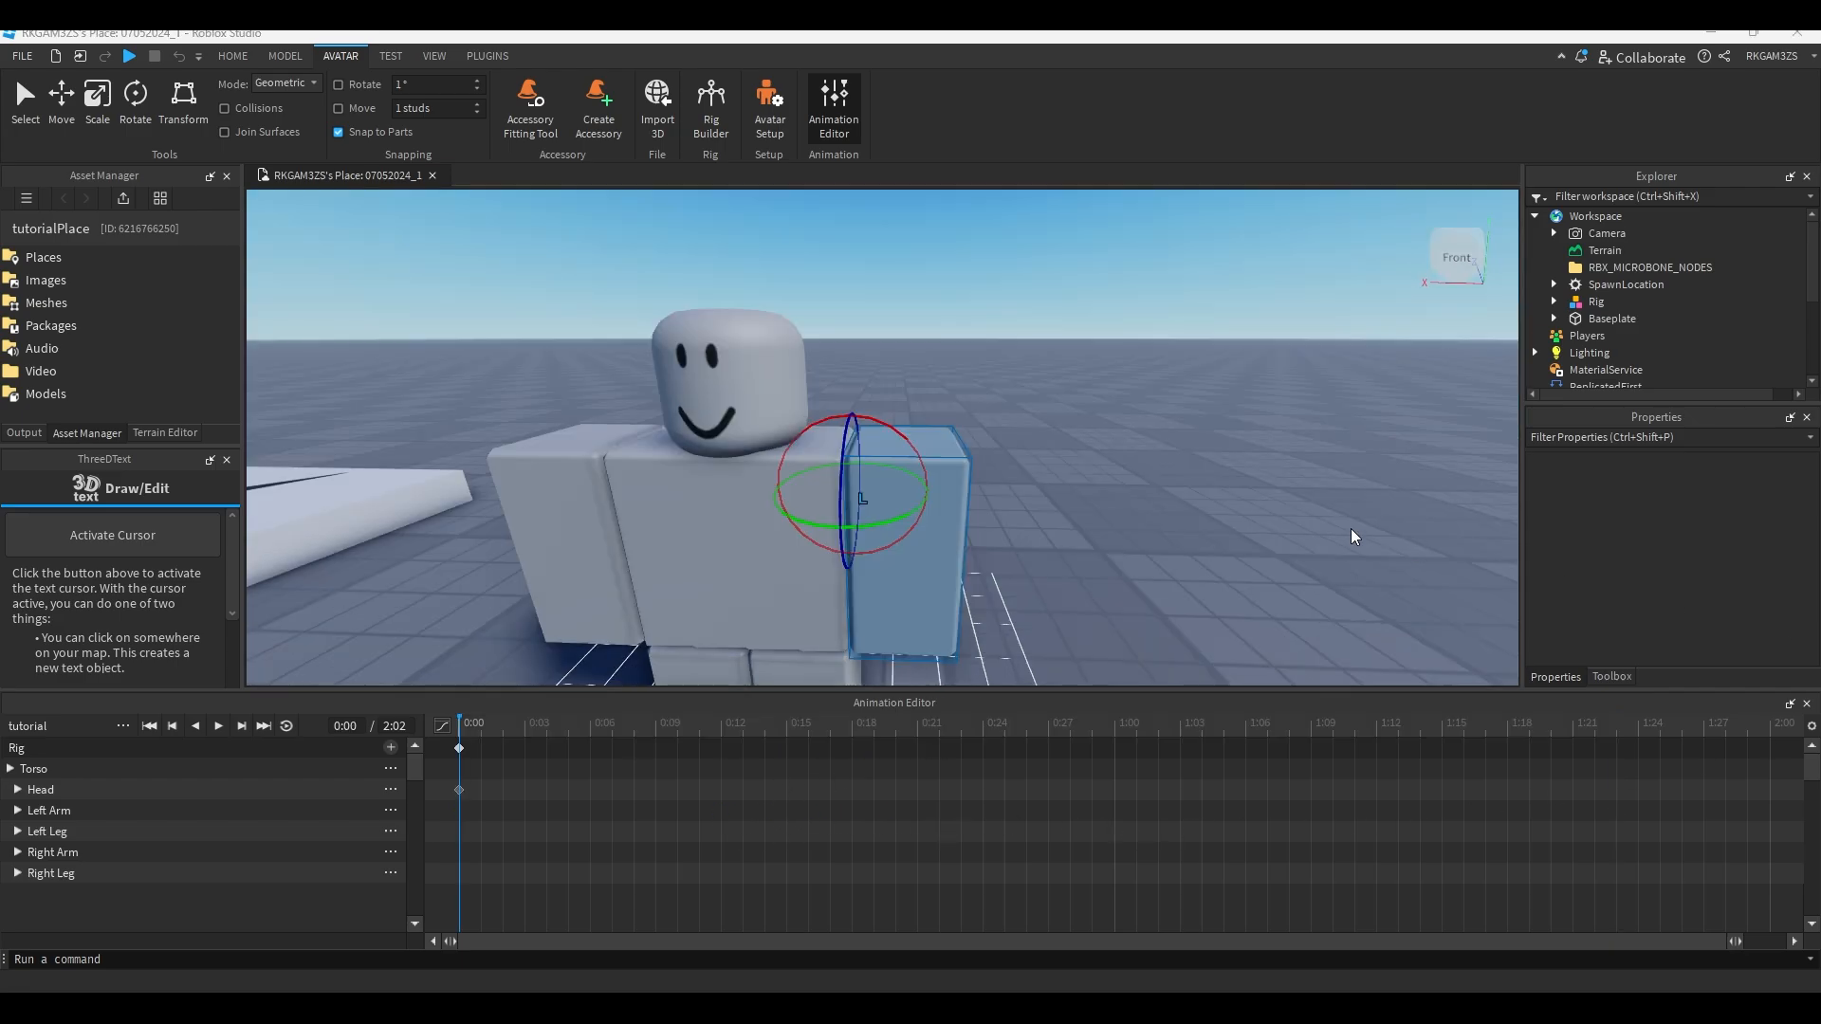
At 0:15, rotate the rig's left arm upward so it points above the shoulder, tilted slightly outward.
click(1250, 448)
right_drag(1250, 448, 1249, 450)
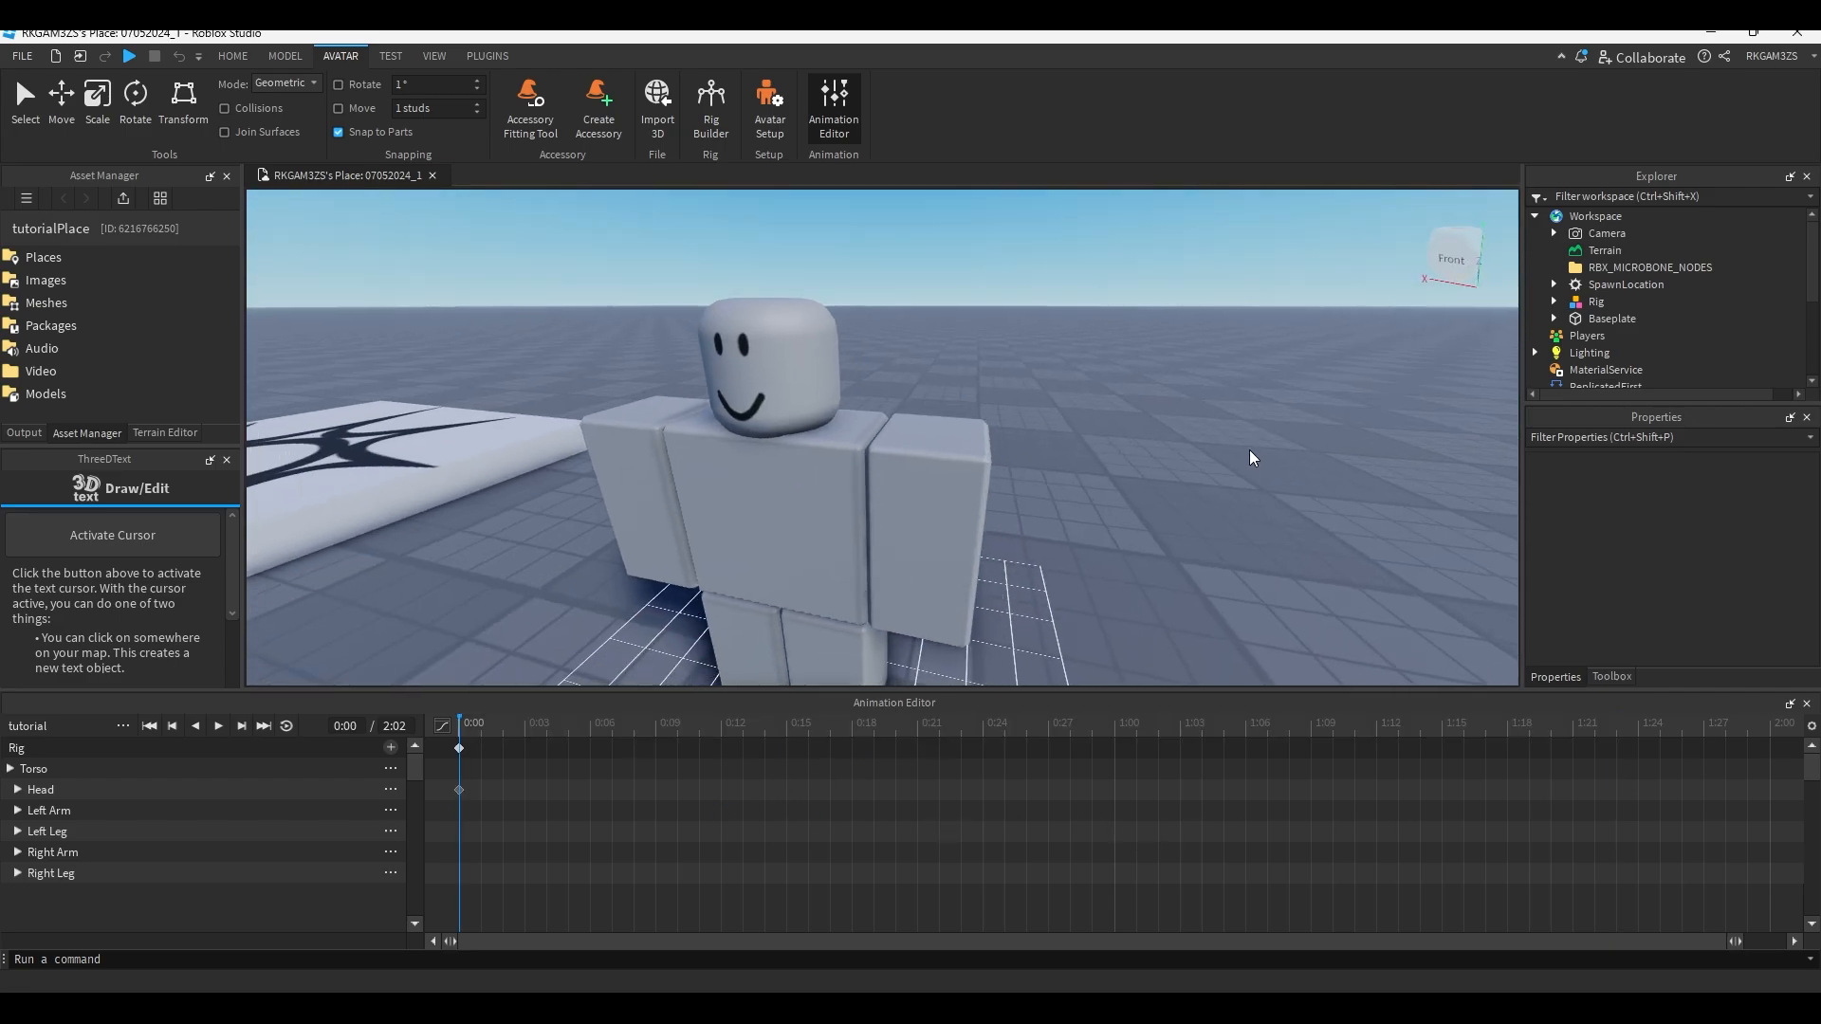
scroll(911, 502, up, 2)
drag(645, 728, 786, 723)
click(882, 445)
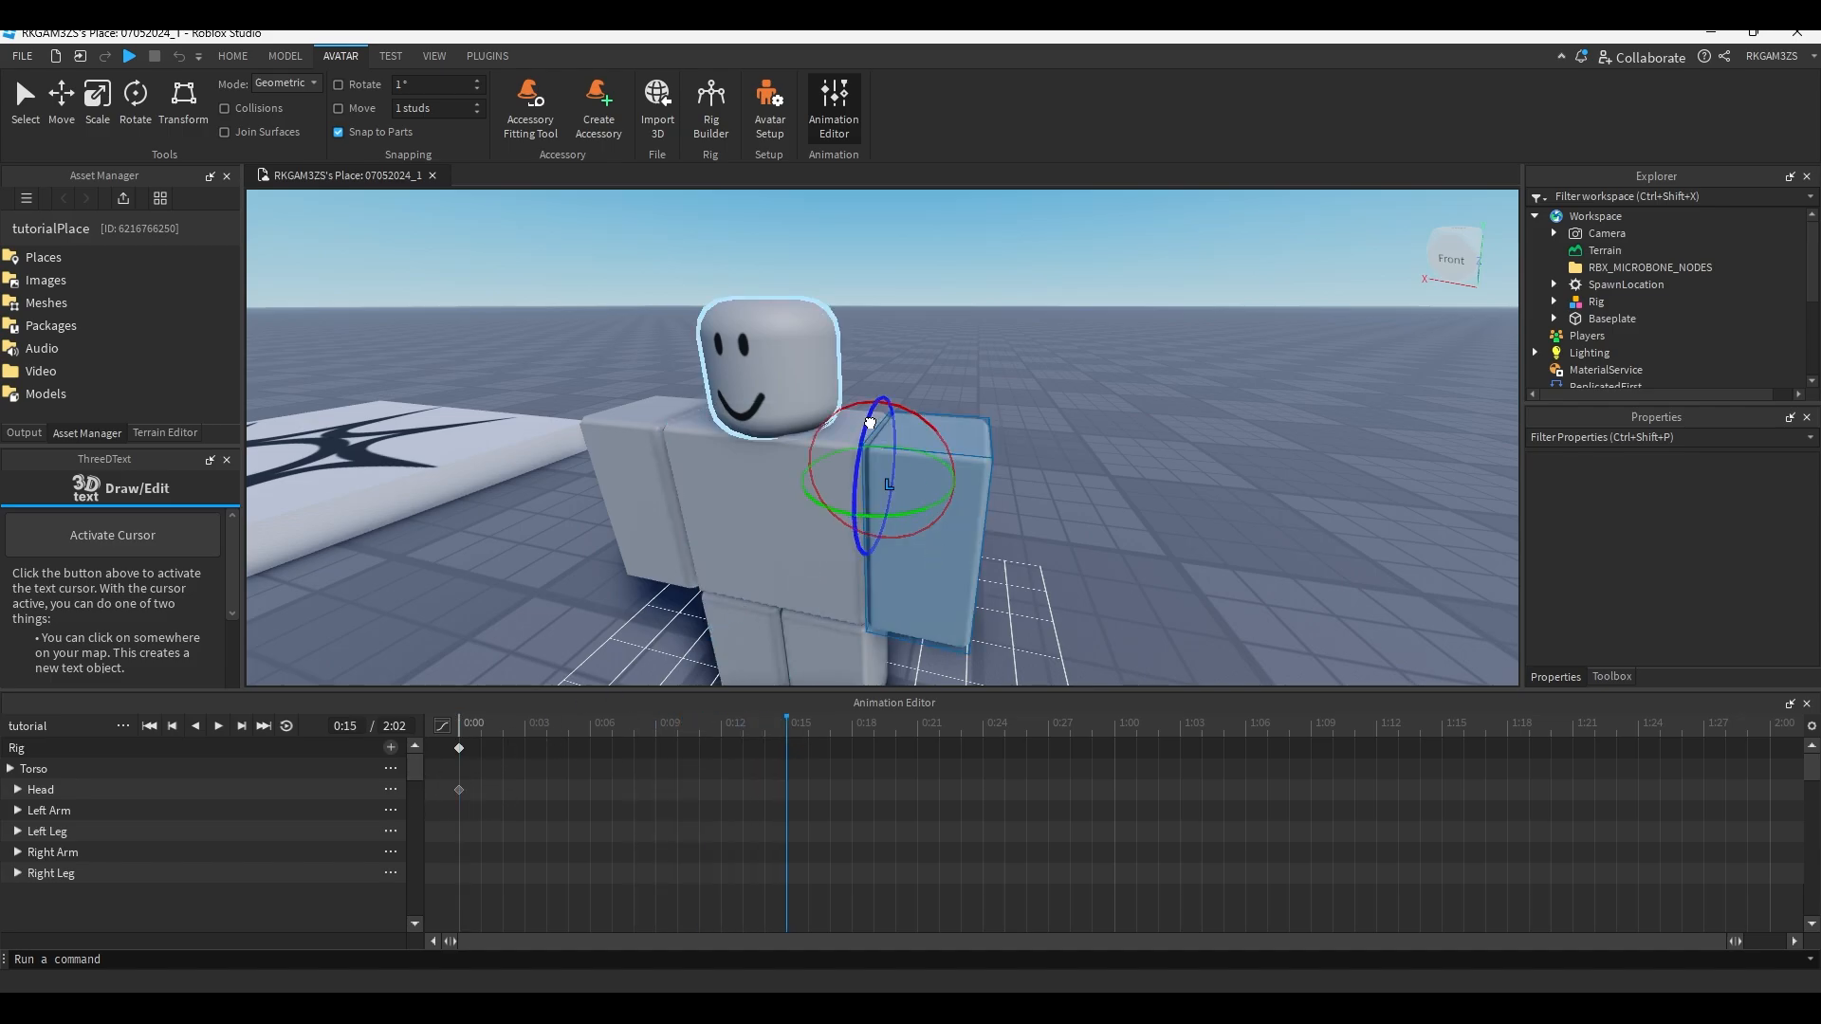
drag(863, 427, 959, 436)
right_drag(960, 435, 920, 433)
mouse_move(920, 433)
mouse_down()
mouse_move(892, 403)
mouse_move(911, 405)
mouse_up()
right_drag(929, 413, 1059, 425)
drag(989, 403, 1006, 410)
Move the raised left arm up about 0.62 studs at 0:15.
key(r)
right_drag(1033, 401, 1091, 391)
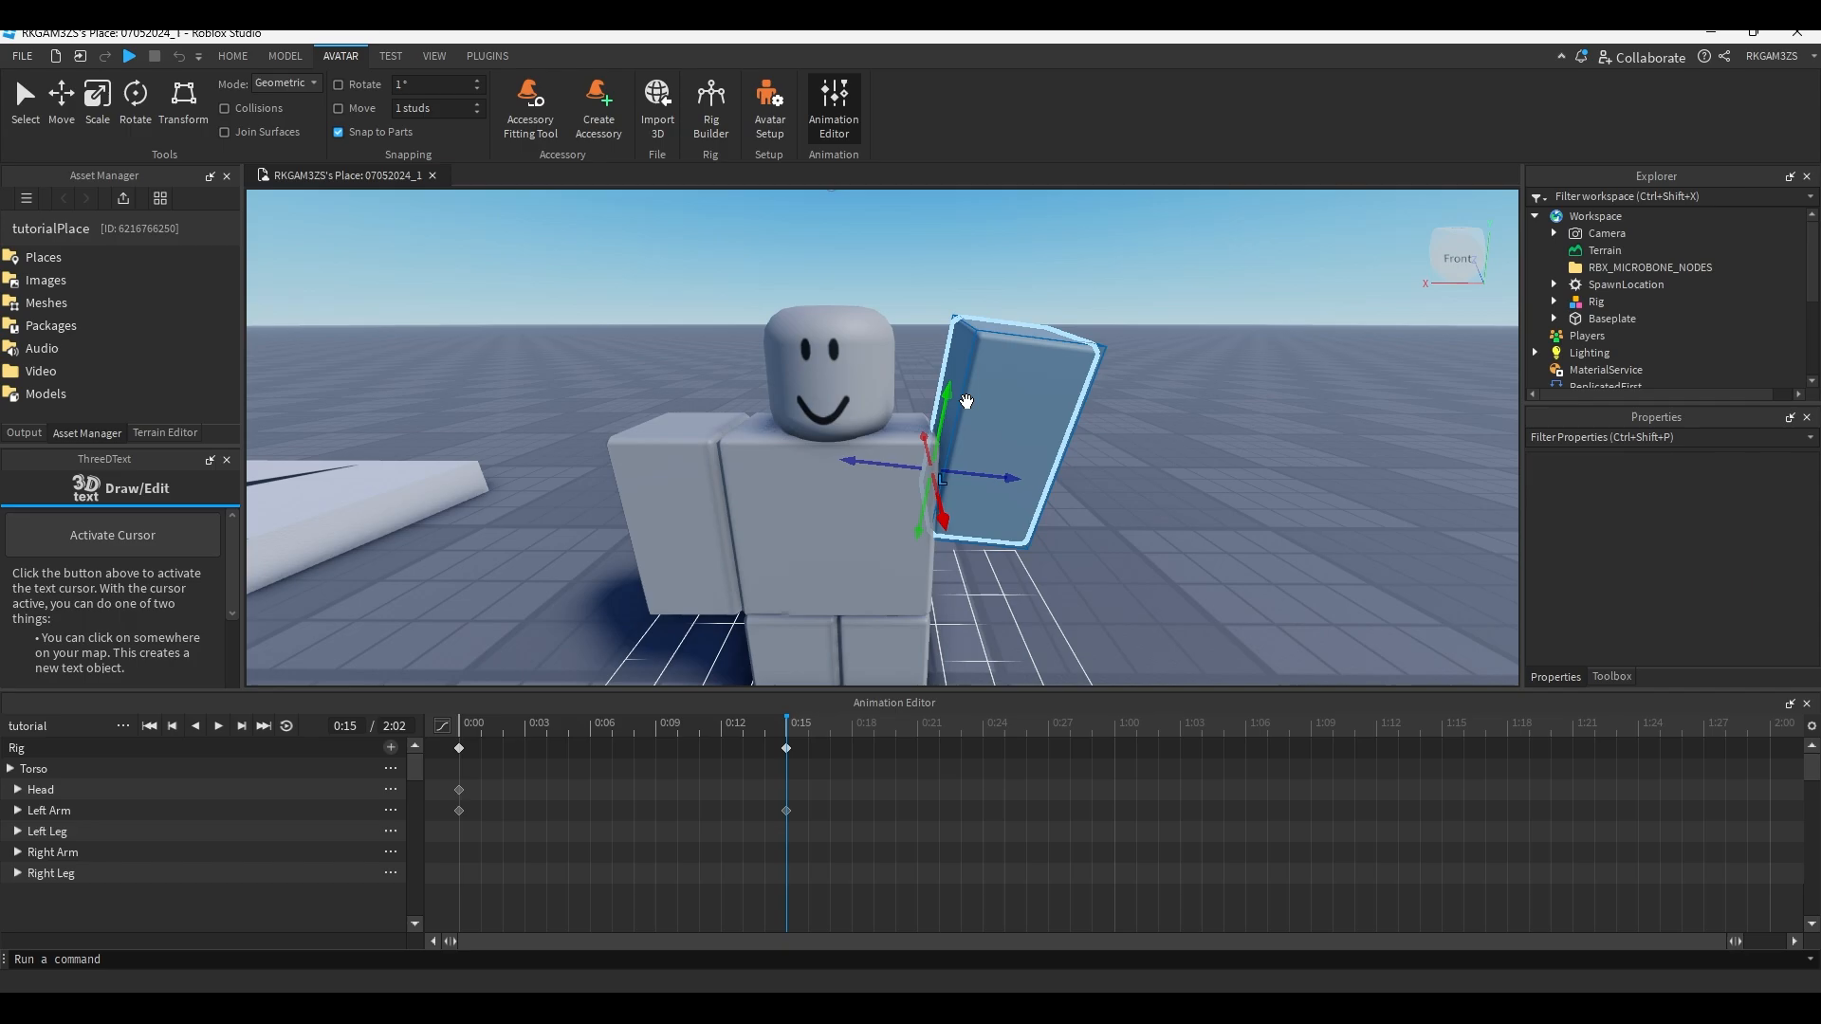
drag(952, 397, 973, 344)
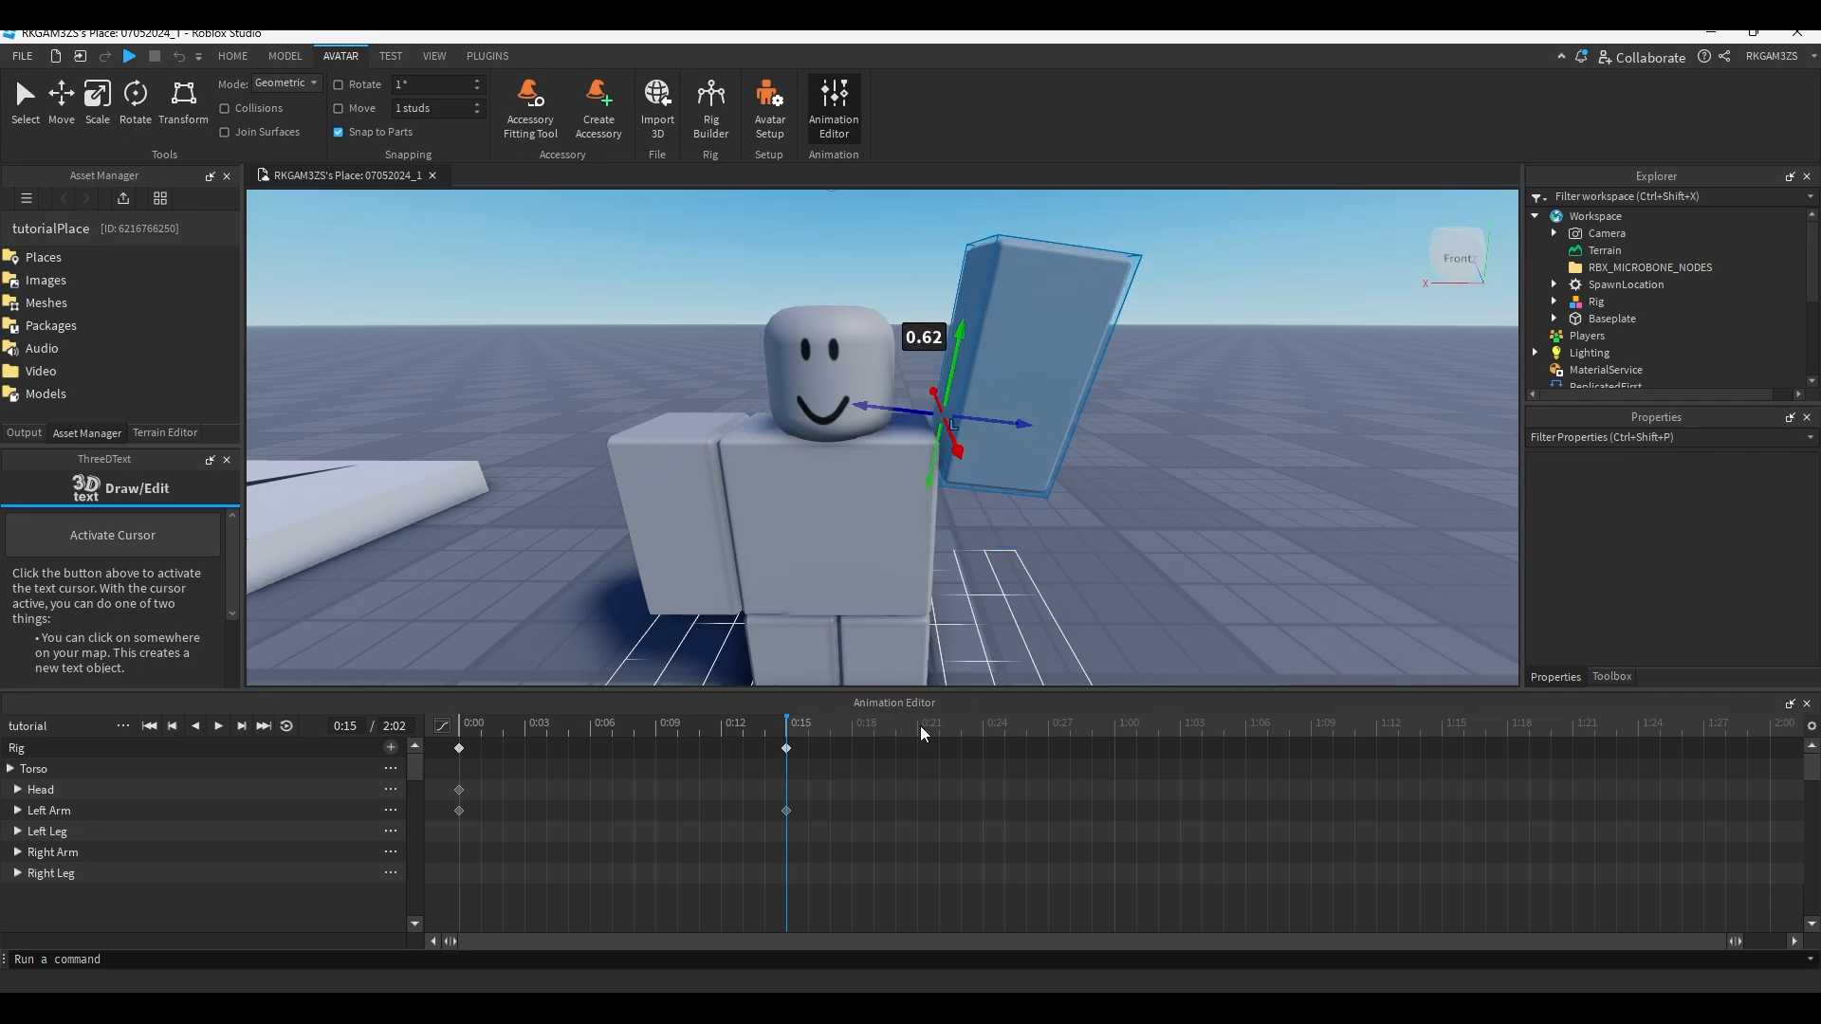
At 0:22, rotate the raised left arm inward toward the head and shift it slightly toward the torso.
drag(920, 726, 940, 725)
key(r)
drag(997, 357, 981, 314)
key(r)
drag(980, 415, 960, 416)
Paste a copy of the left arm's 0:15 keyframe at 0:28.
click(1070, 726)
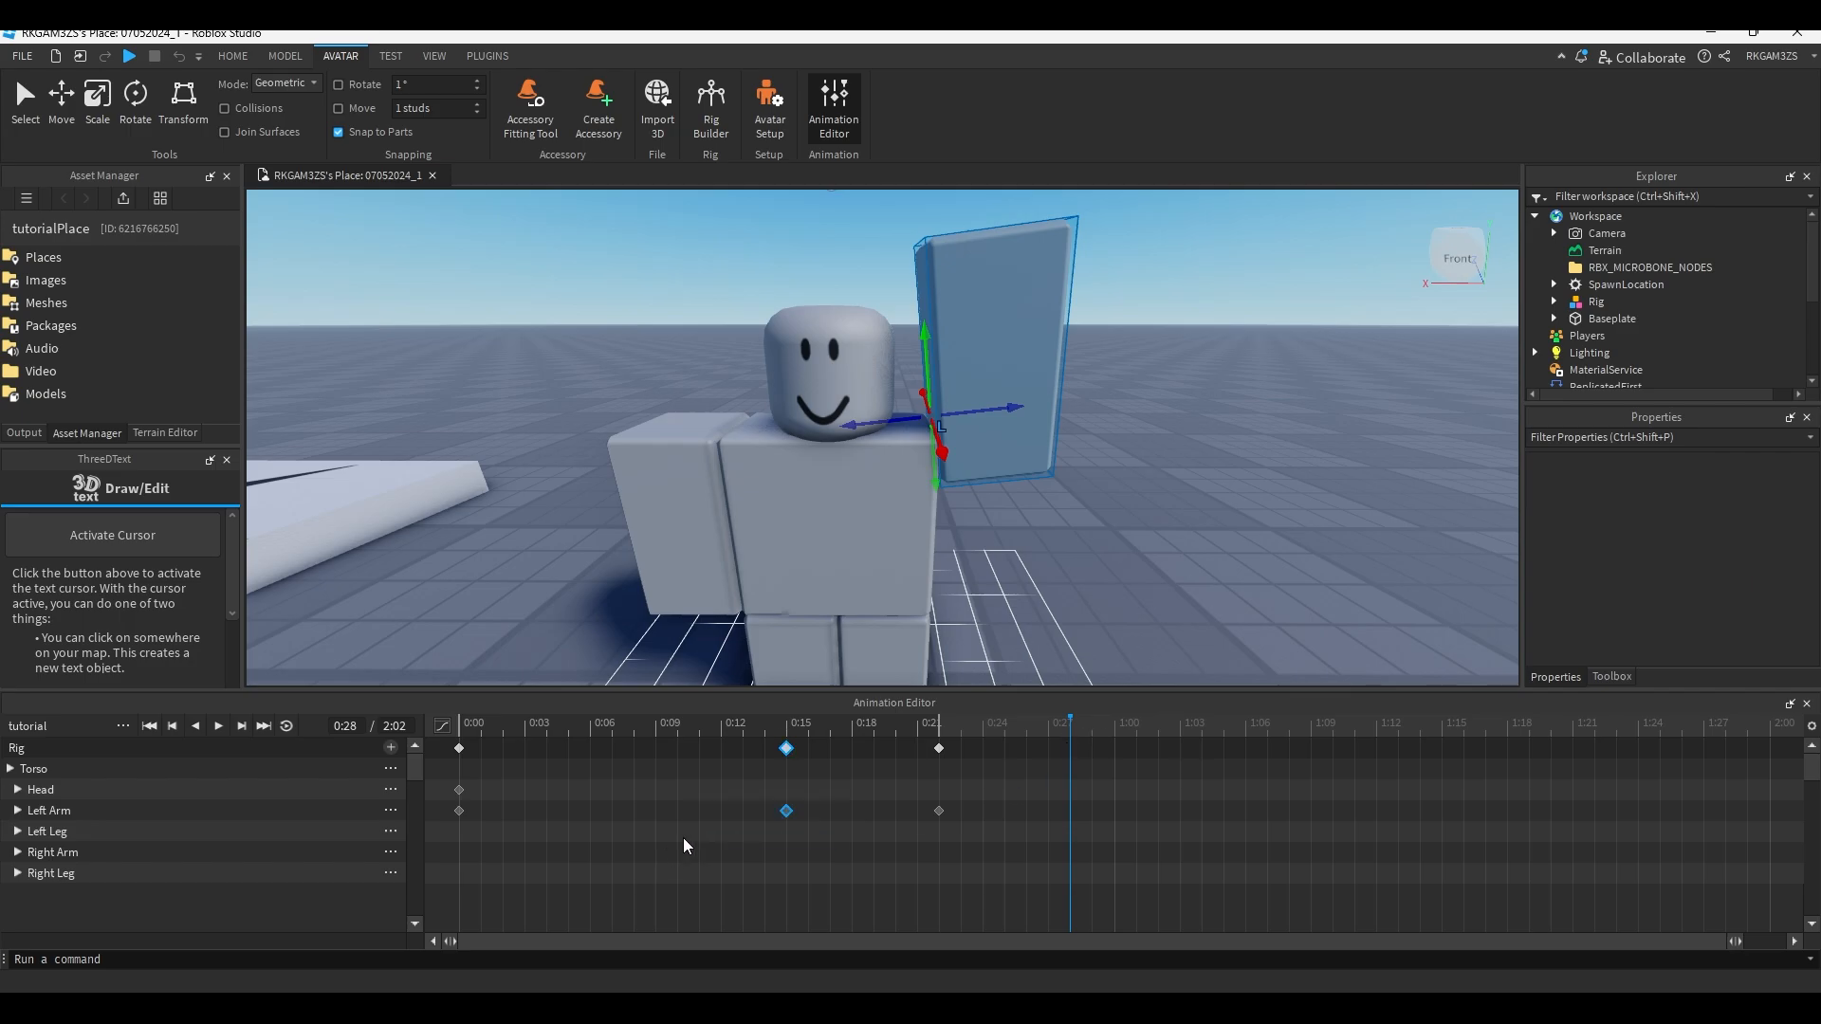
key(ctrl+v)
mouse_move(1070, 727)
mouse_down()
mouse_move(939, 754)
mouse_move(1070, 758)
mouse_up()
Copy the left arm's 0:22 and 0:28 keyframes and paste the pair starting at 1:03 and again at 1:17.
drag(1117, 807, 929, 839)
drag(986, 732, 960, 770)
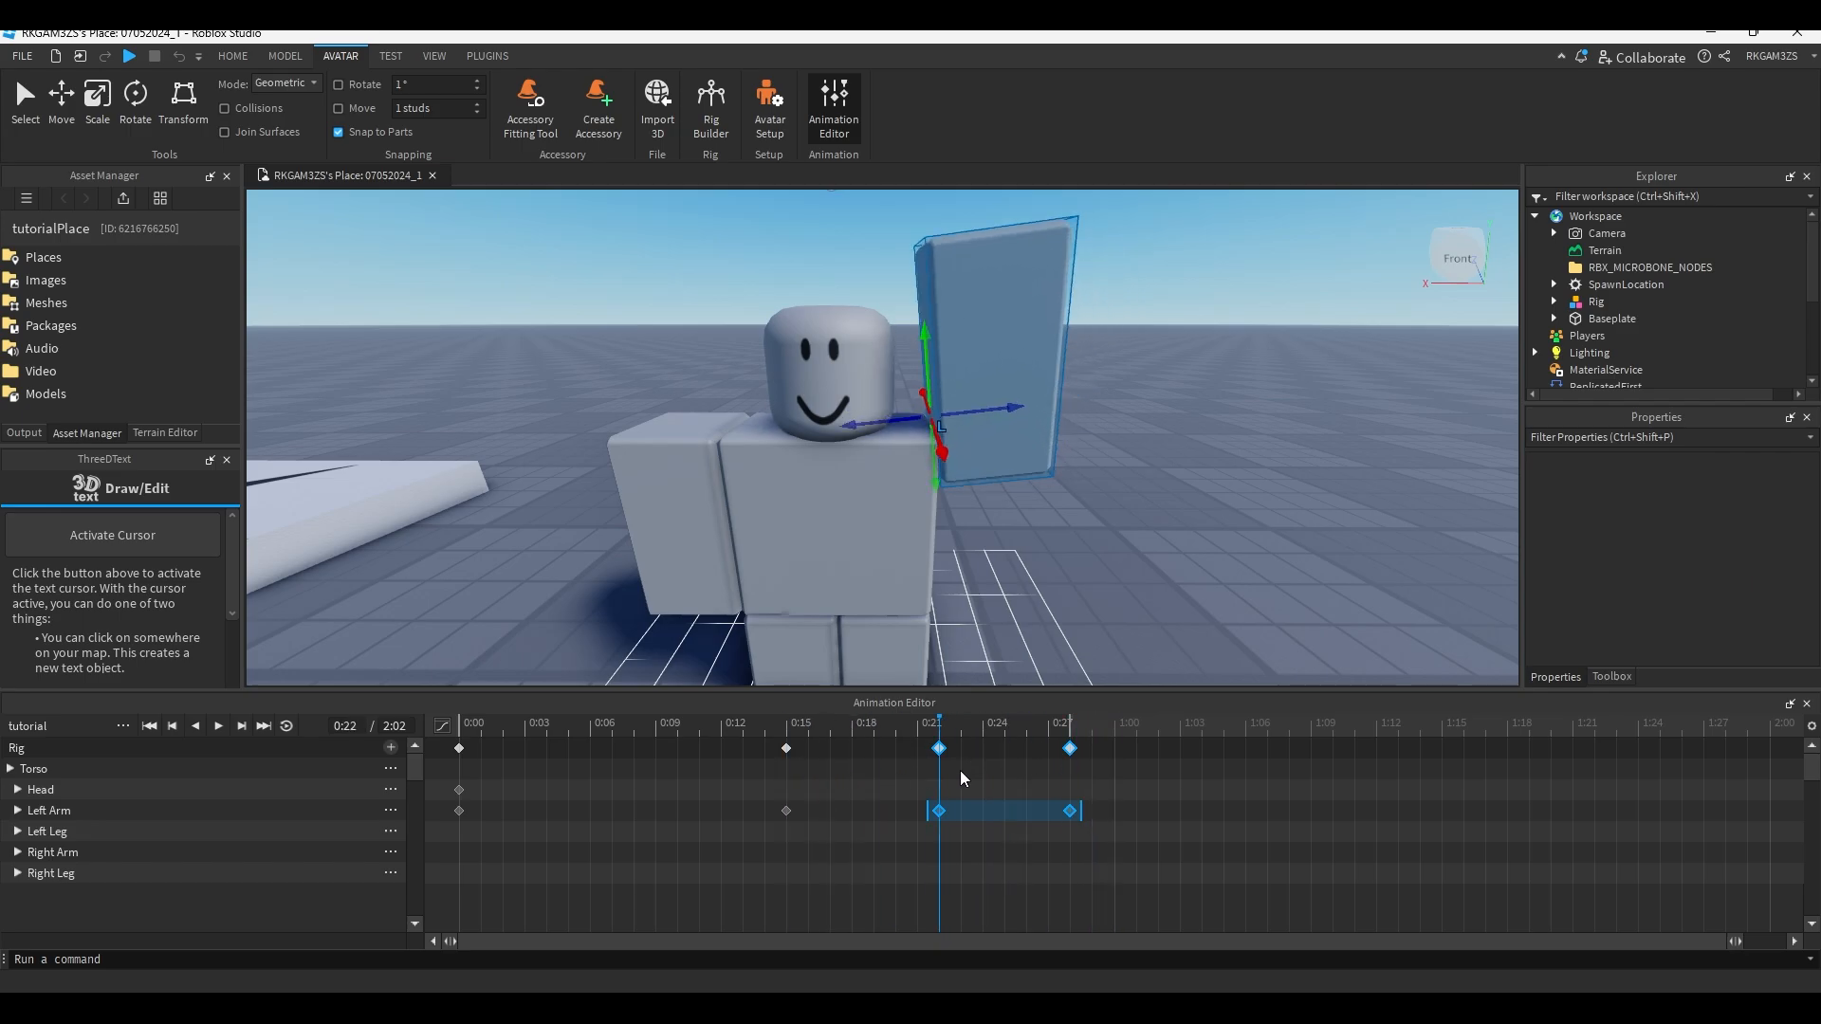
mouse_move(1185, 728)
mouse_down()
mouse_move(1159, 728)
mouse_move(1180, 728)
mouse_up()
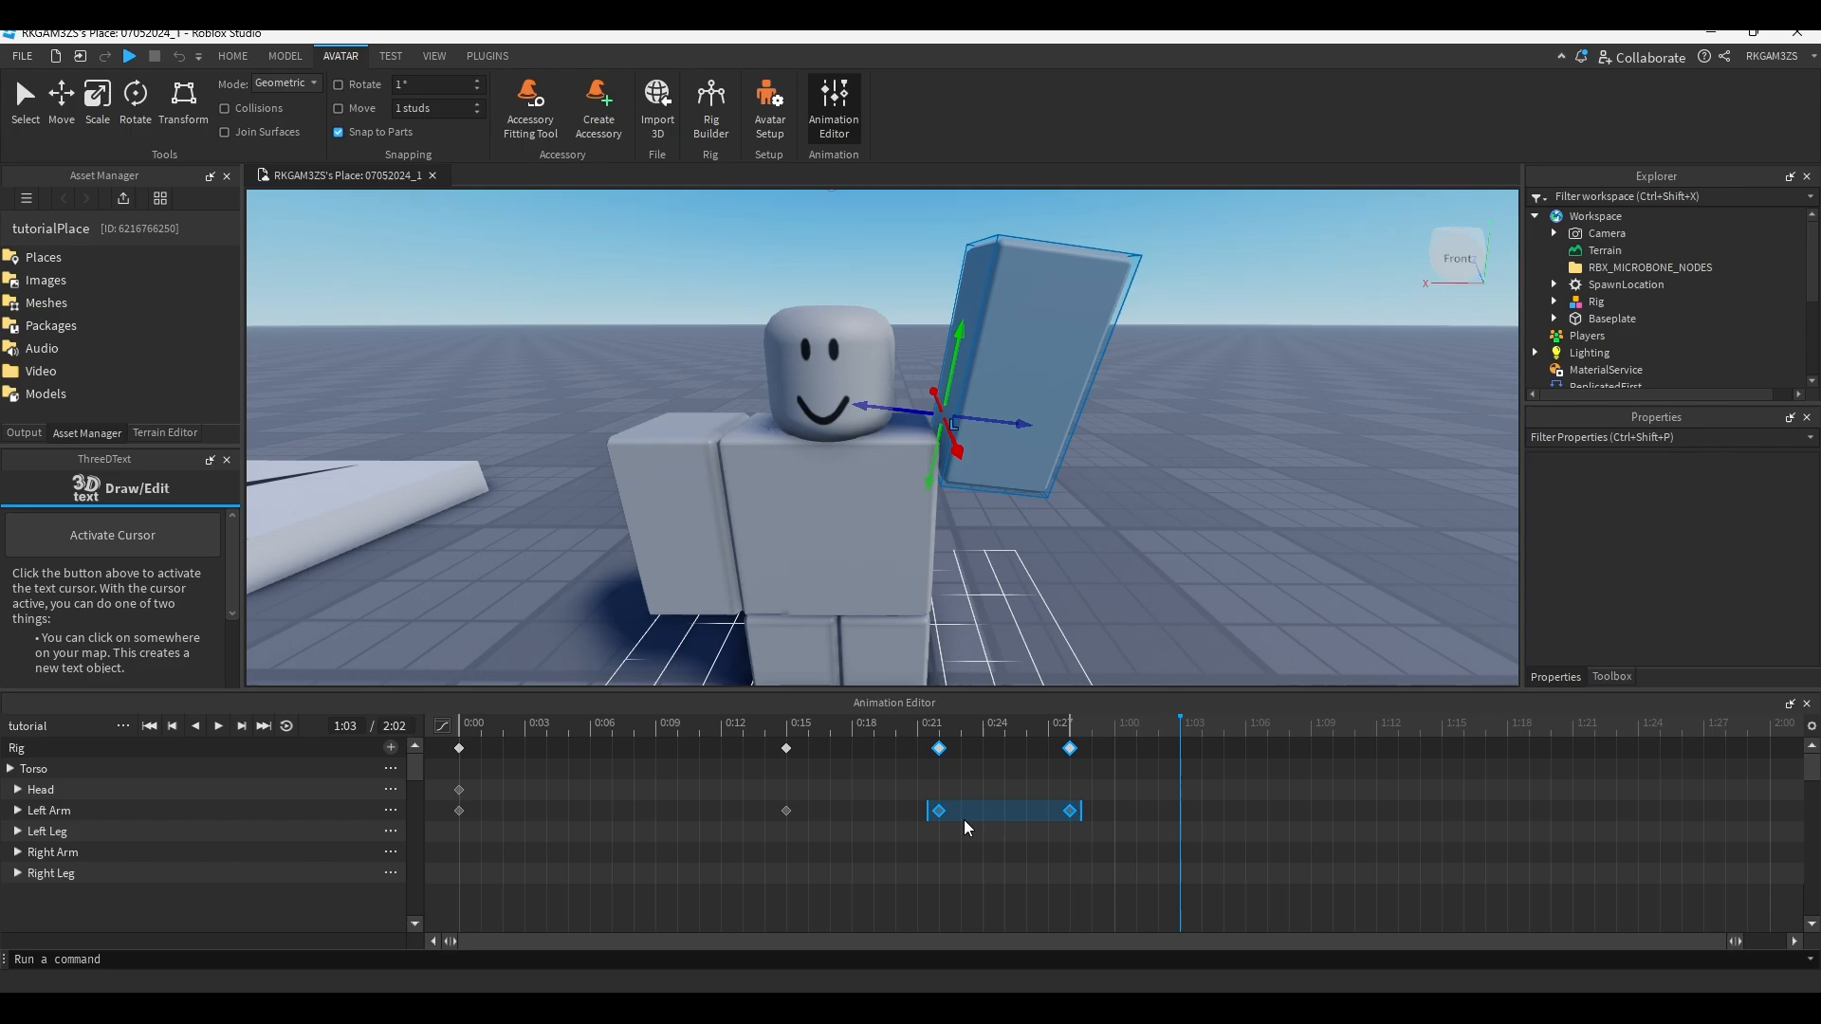
key(ctrl+v)
drag(1398, 727, 1485, 726)
key(ctrl+v)
Move the last two left arm keyframes to 1:14 and 1:20 and play the waving animation from the start.
key(space)
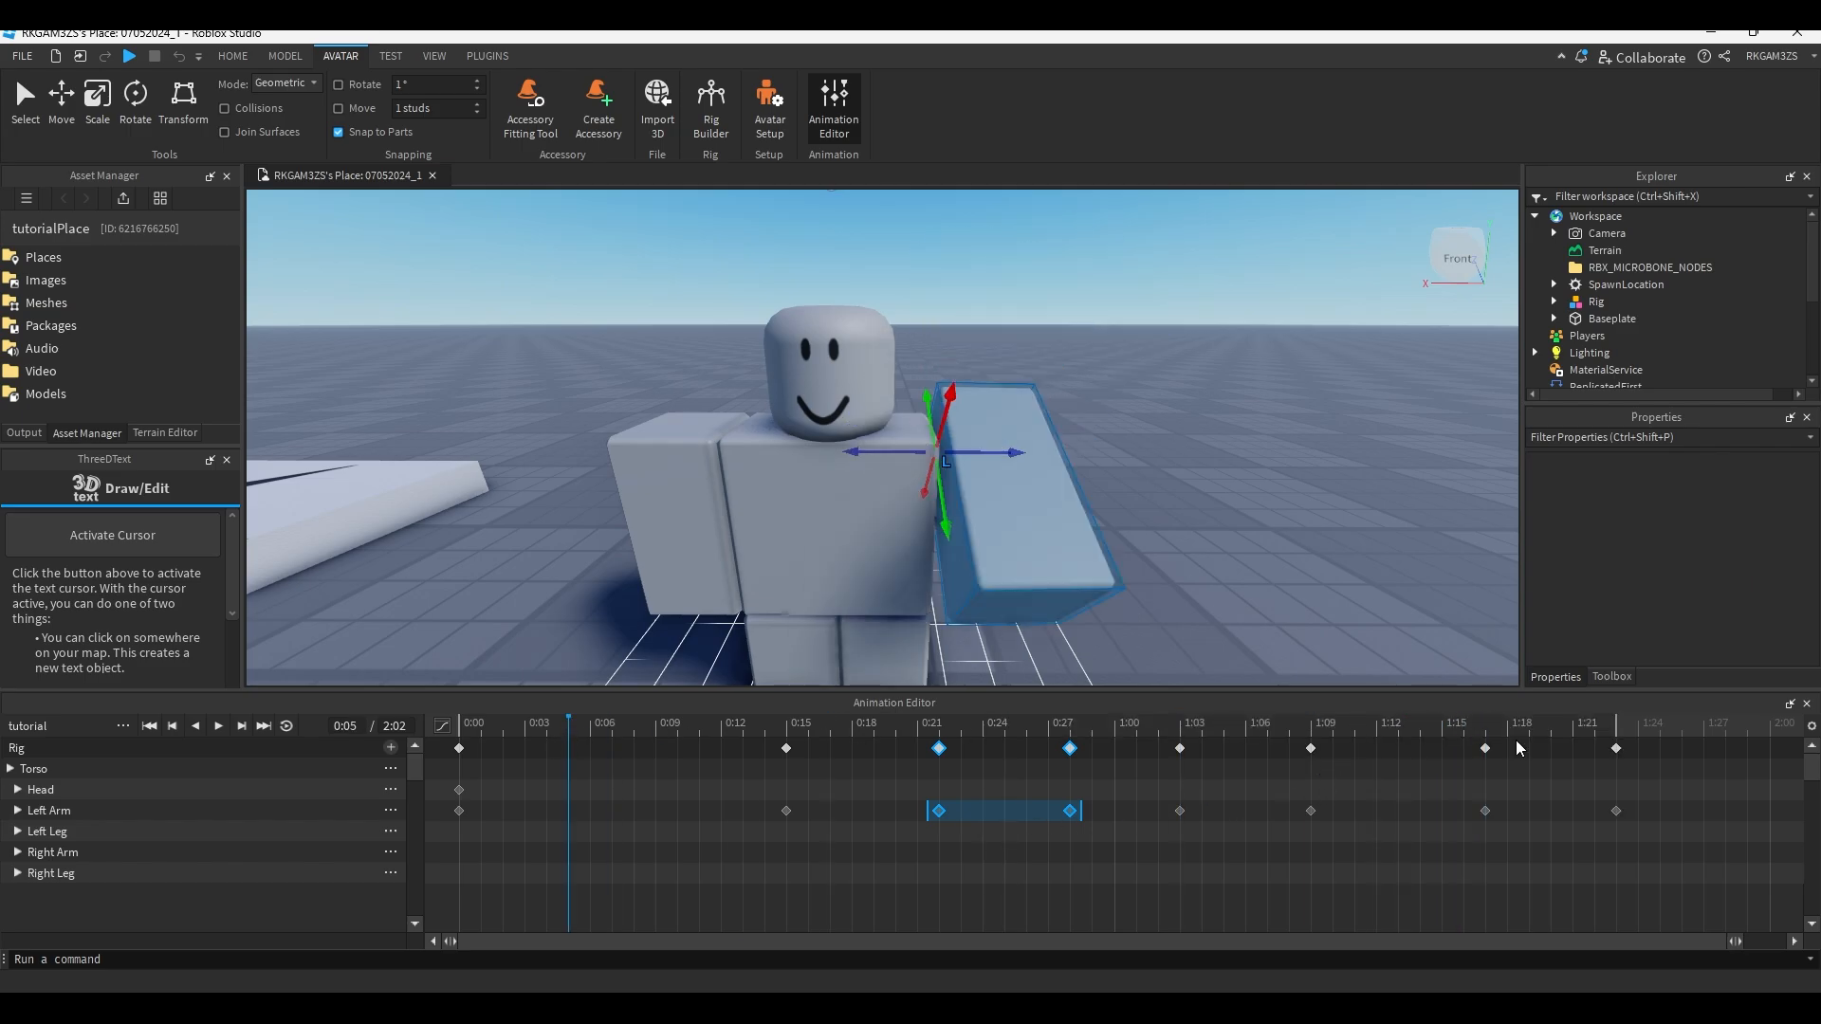
drag(1632, 835, 1422, 813)
click(1138, 750)
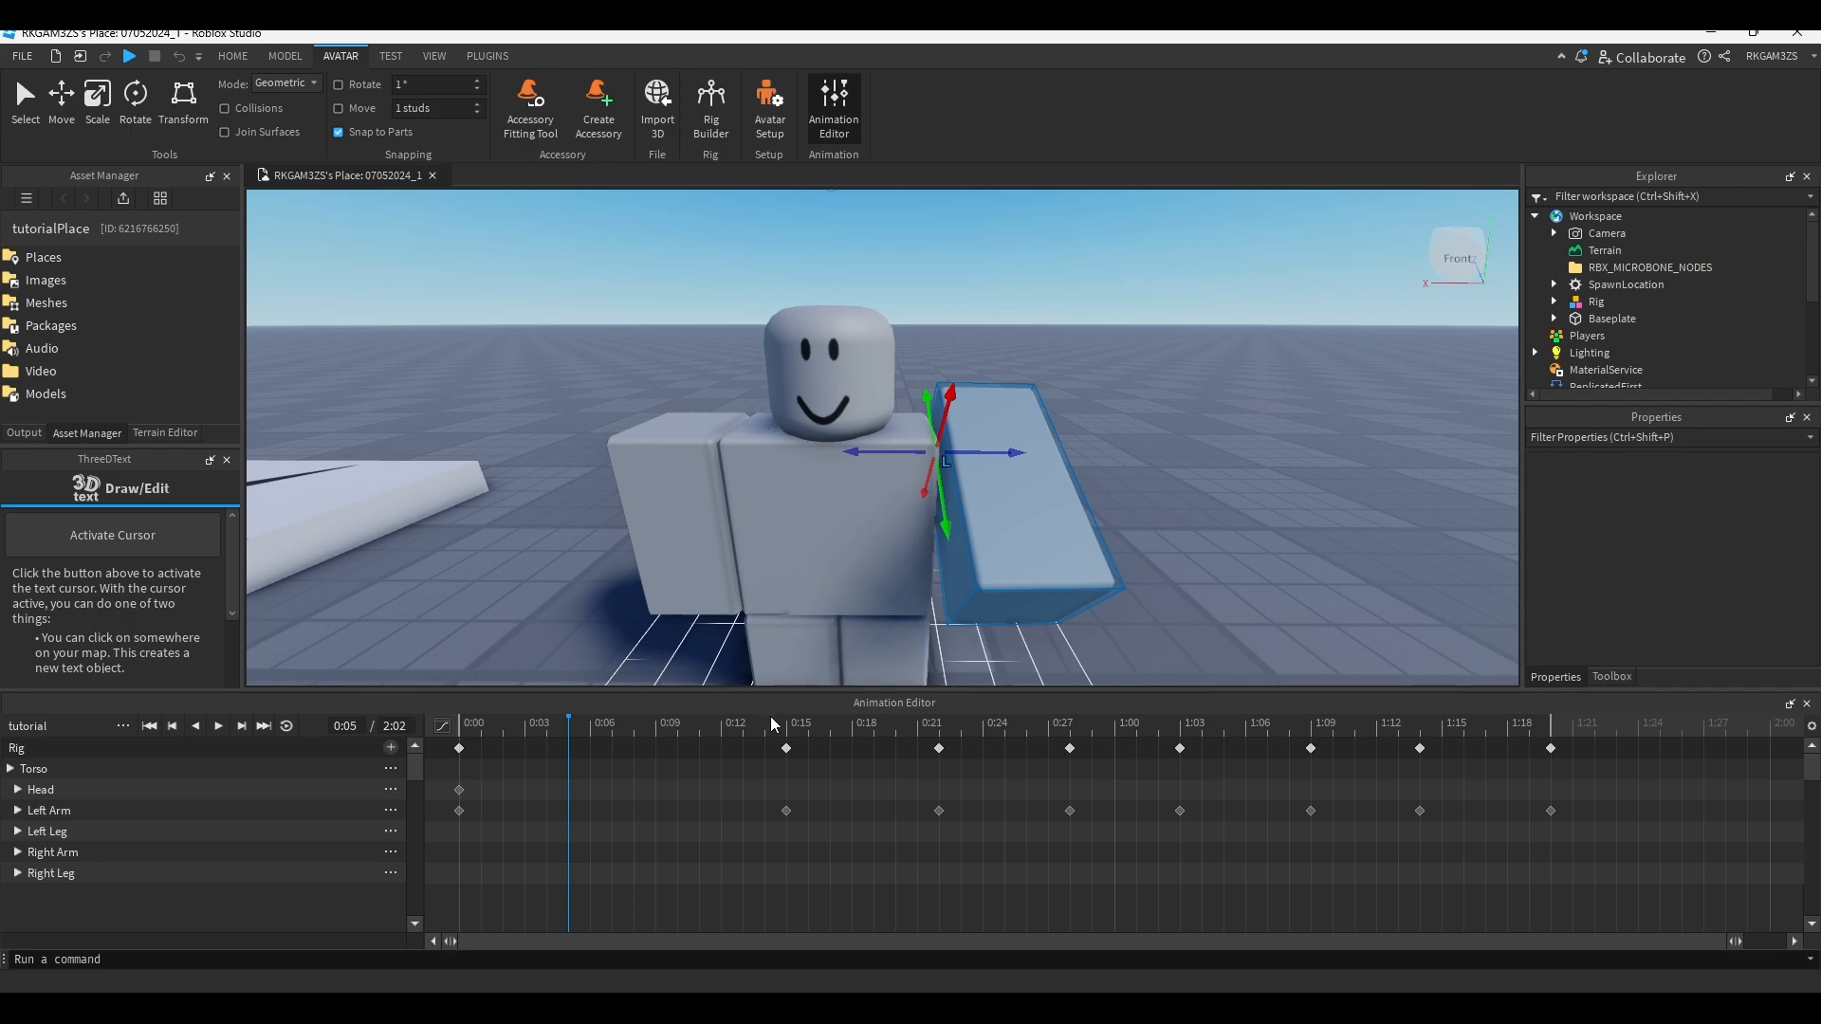
drag(593, 728, 462, 732)
key(space)
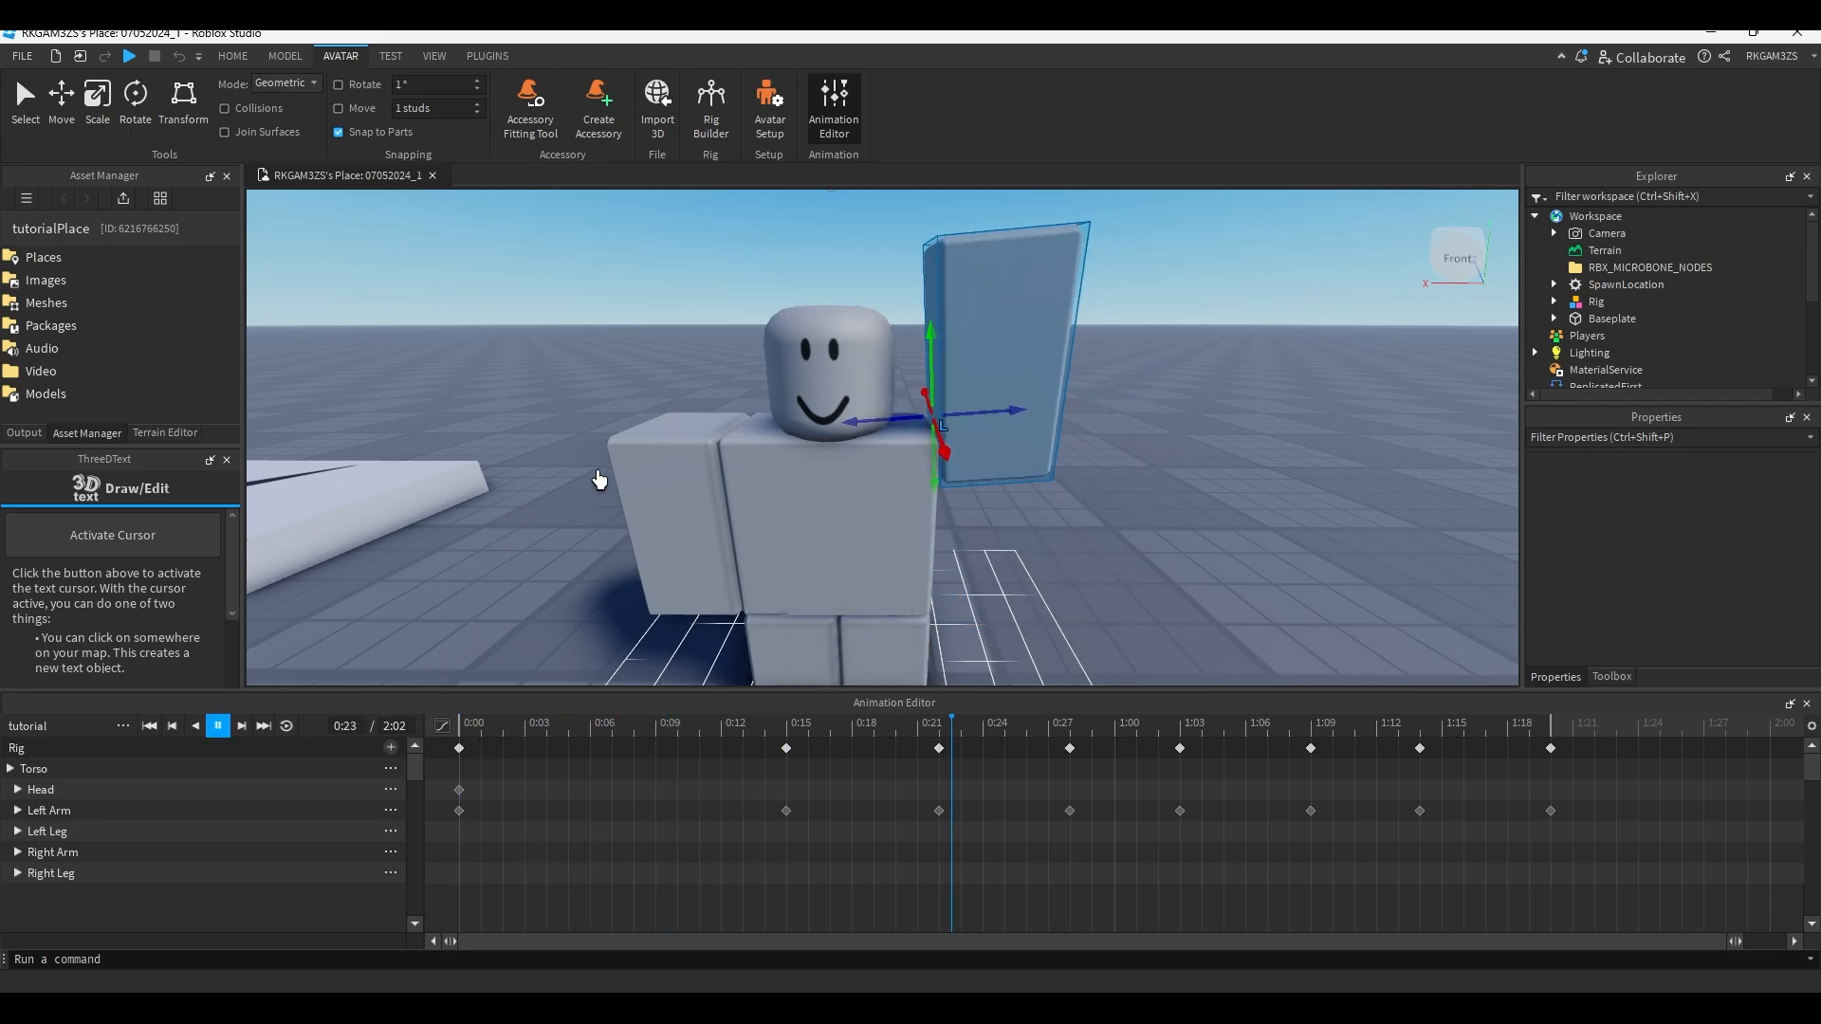
key(space)
key(space)
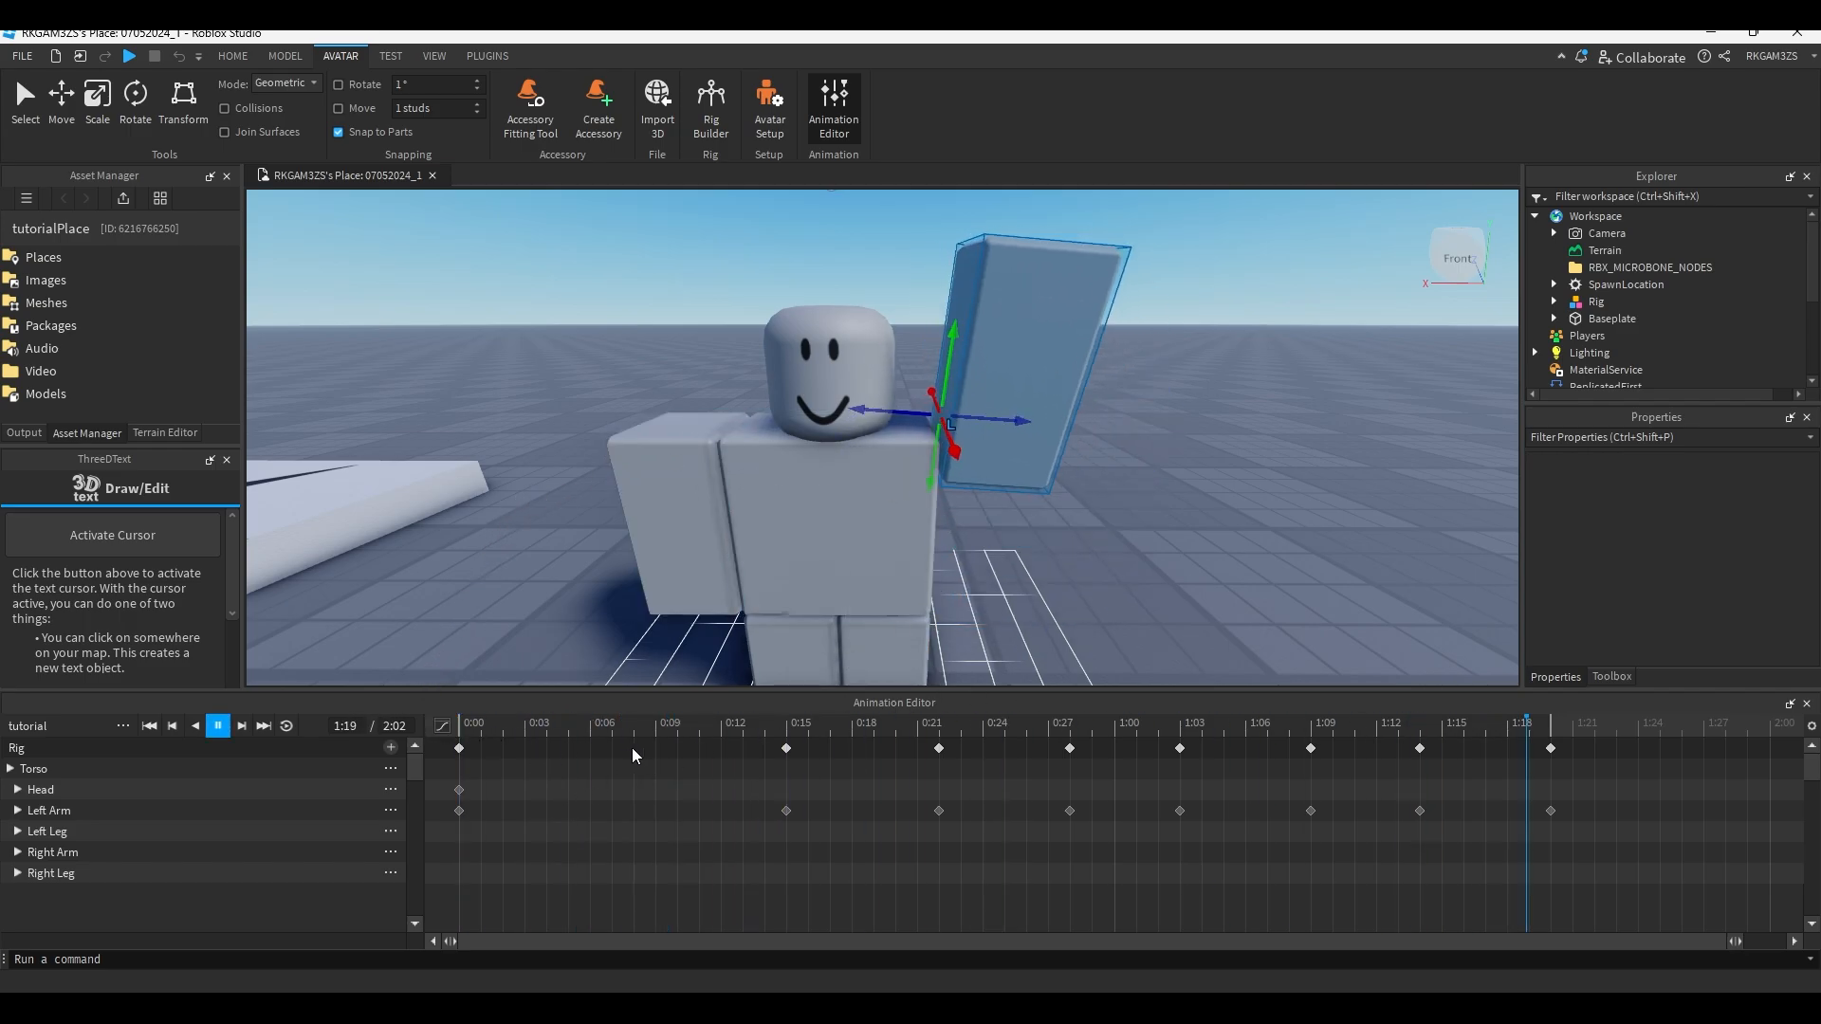
key(space)
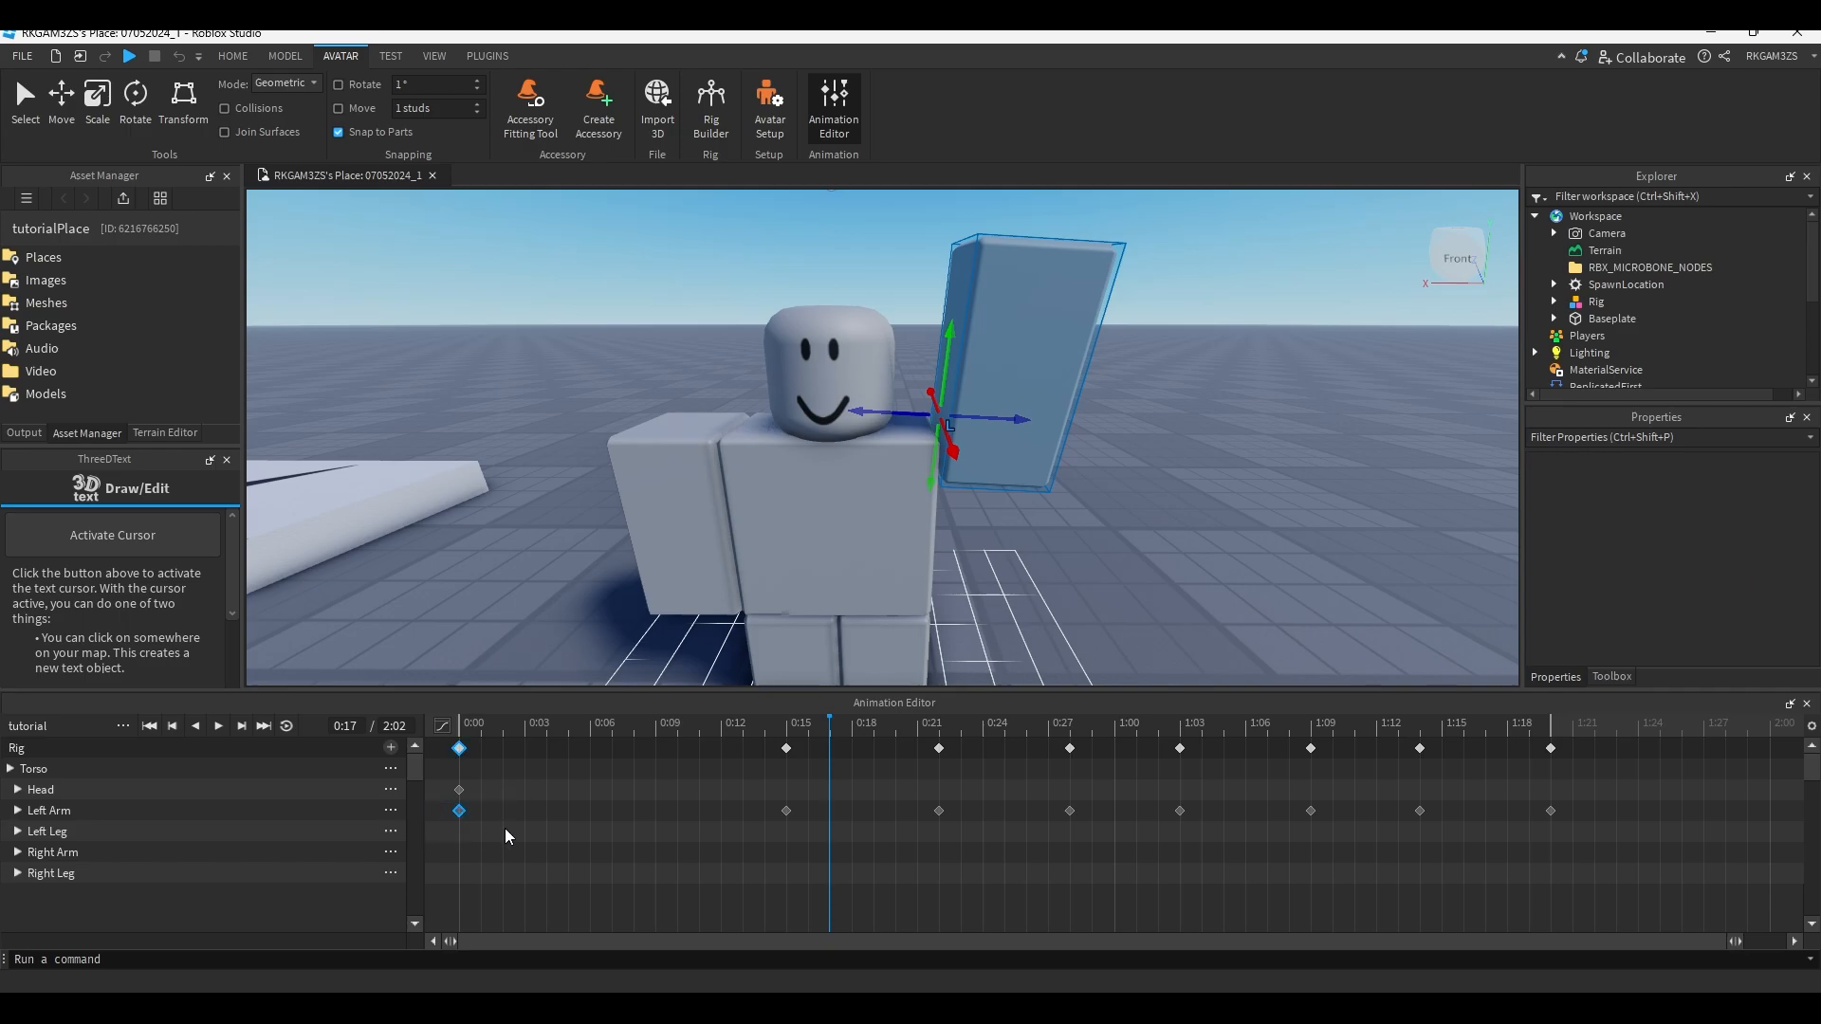
Paste a copy of the left arm's 0:00 keyframe at 2:00 and delete the Head's 0:00 keyframe.
drag(1675, 720, 1770, 726)
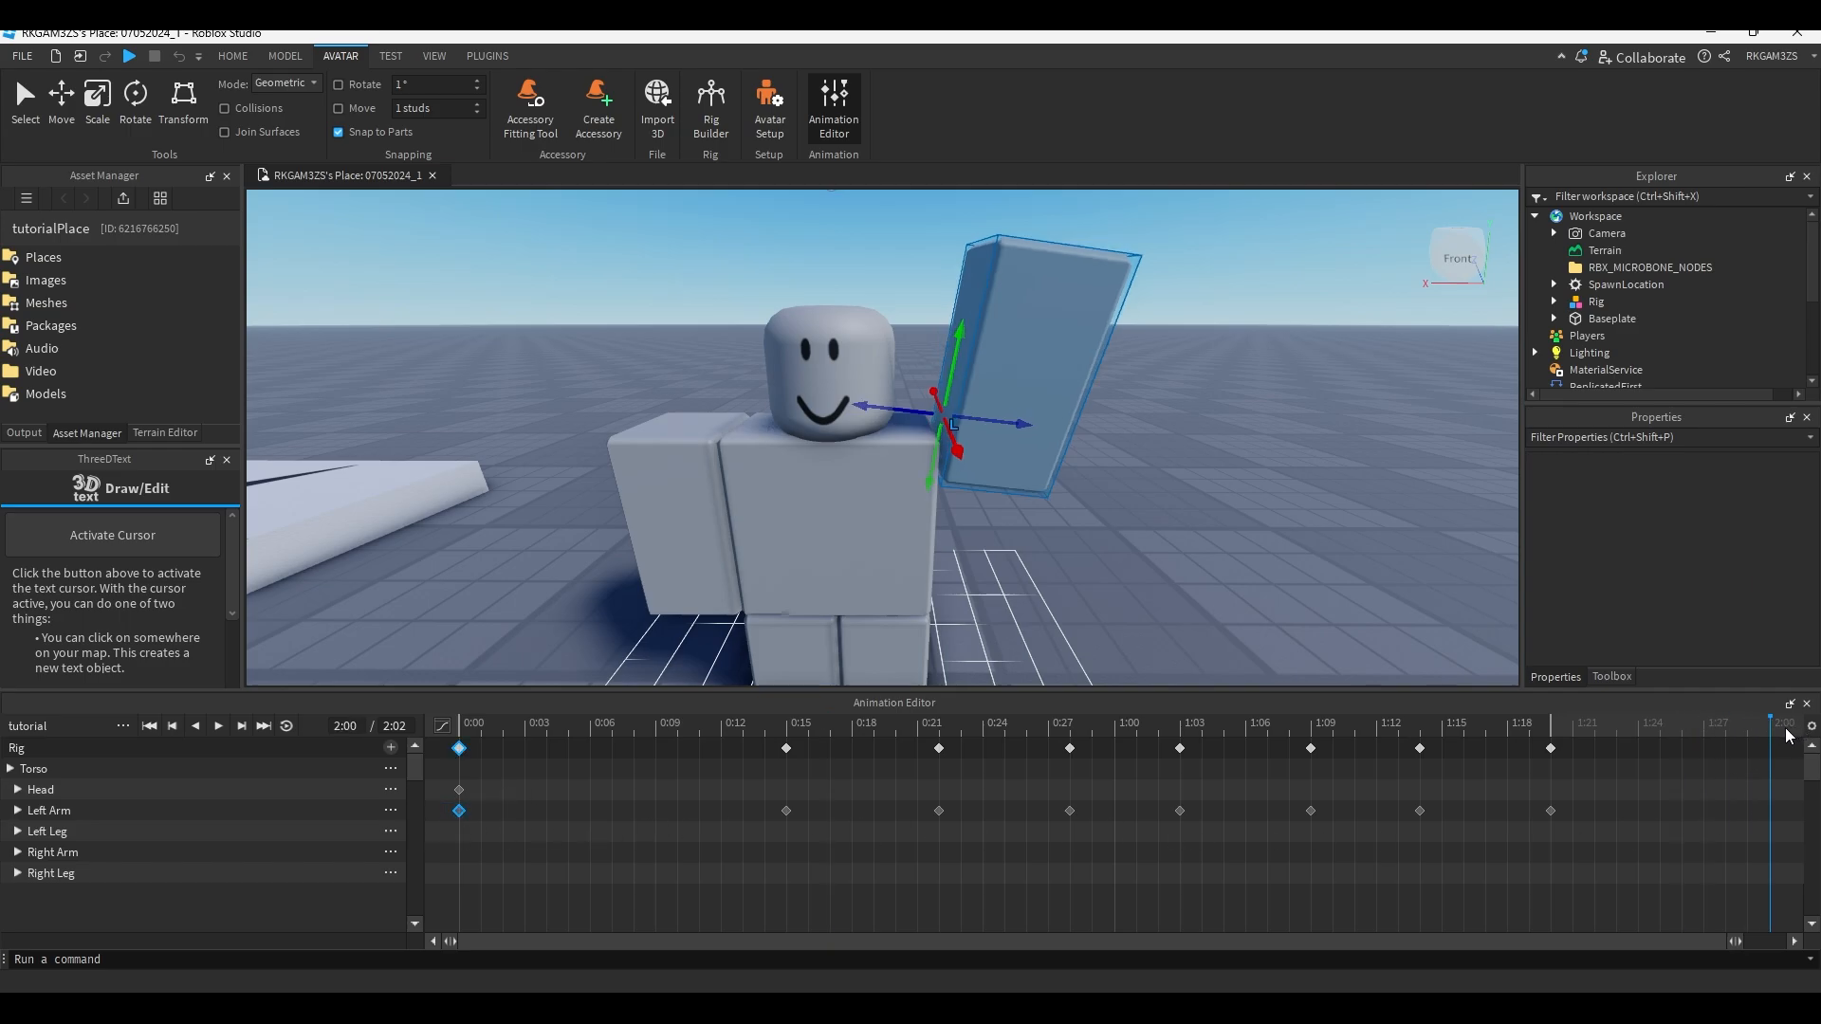
key(ctrl+v)
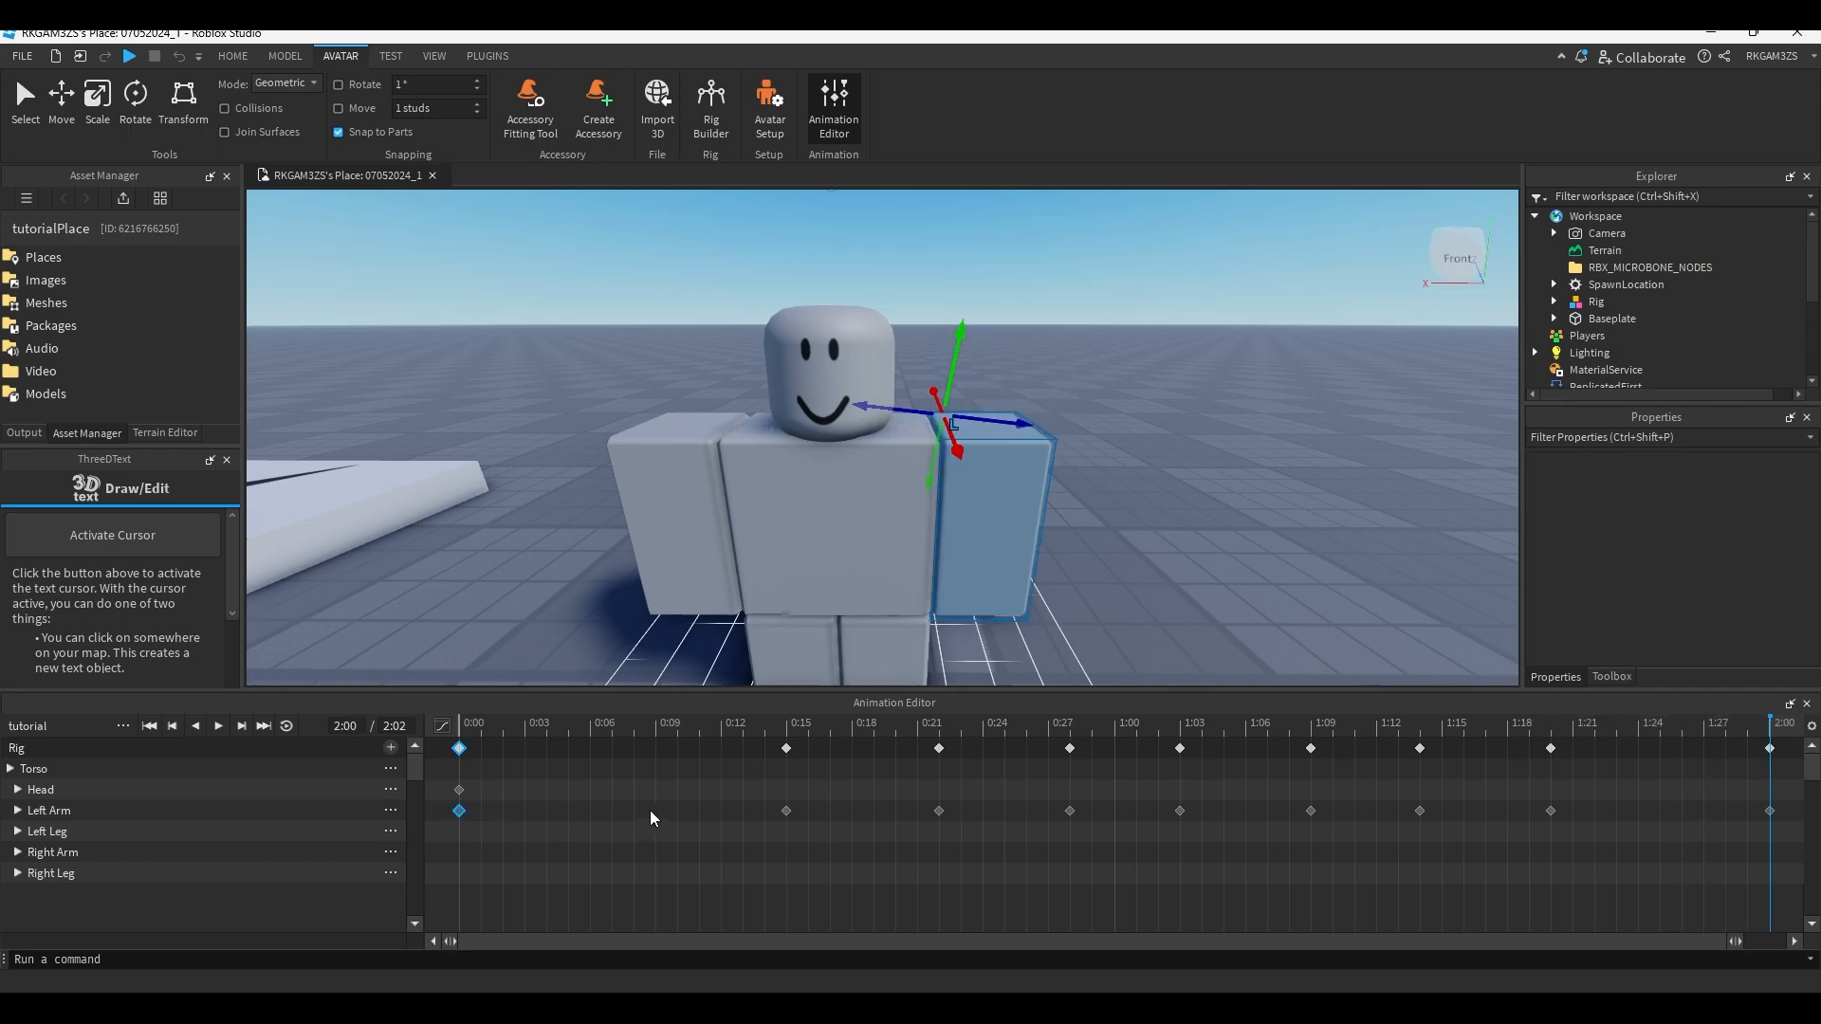
click(459, 789)
key(Delete)
Play the complete wave animation from 0:00 with the left arm deselected.
drag(639, 721, 203, 770)
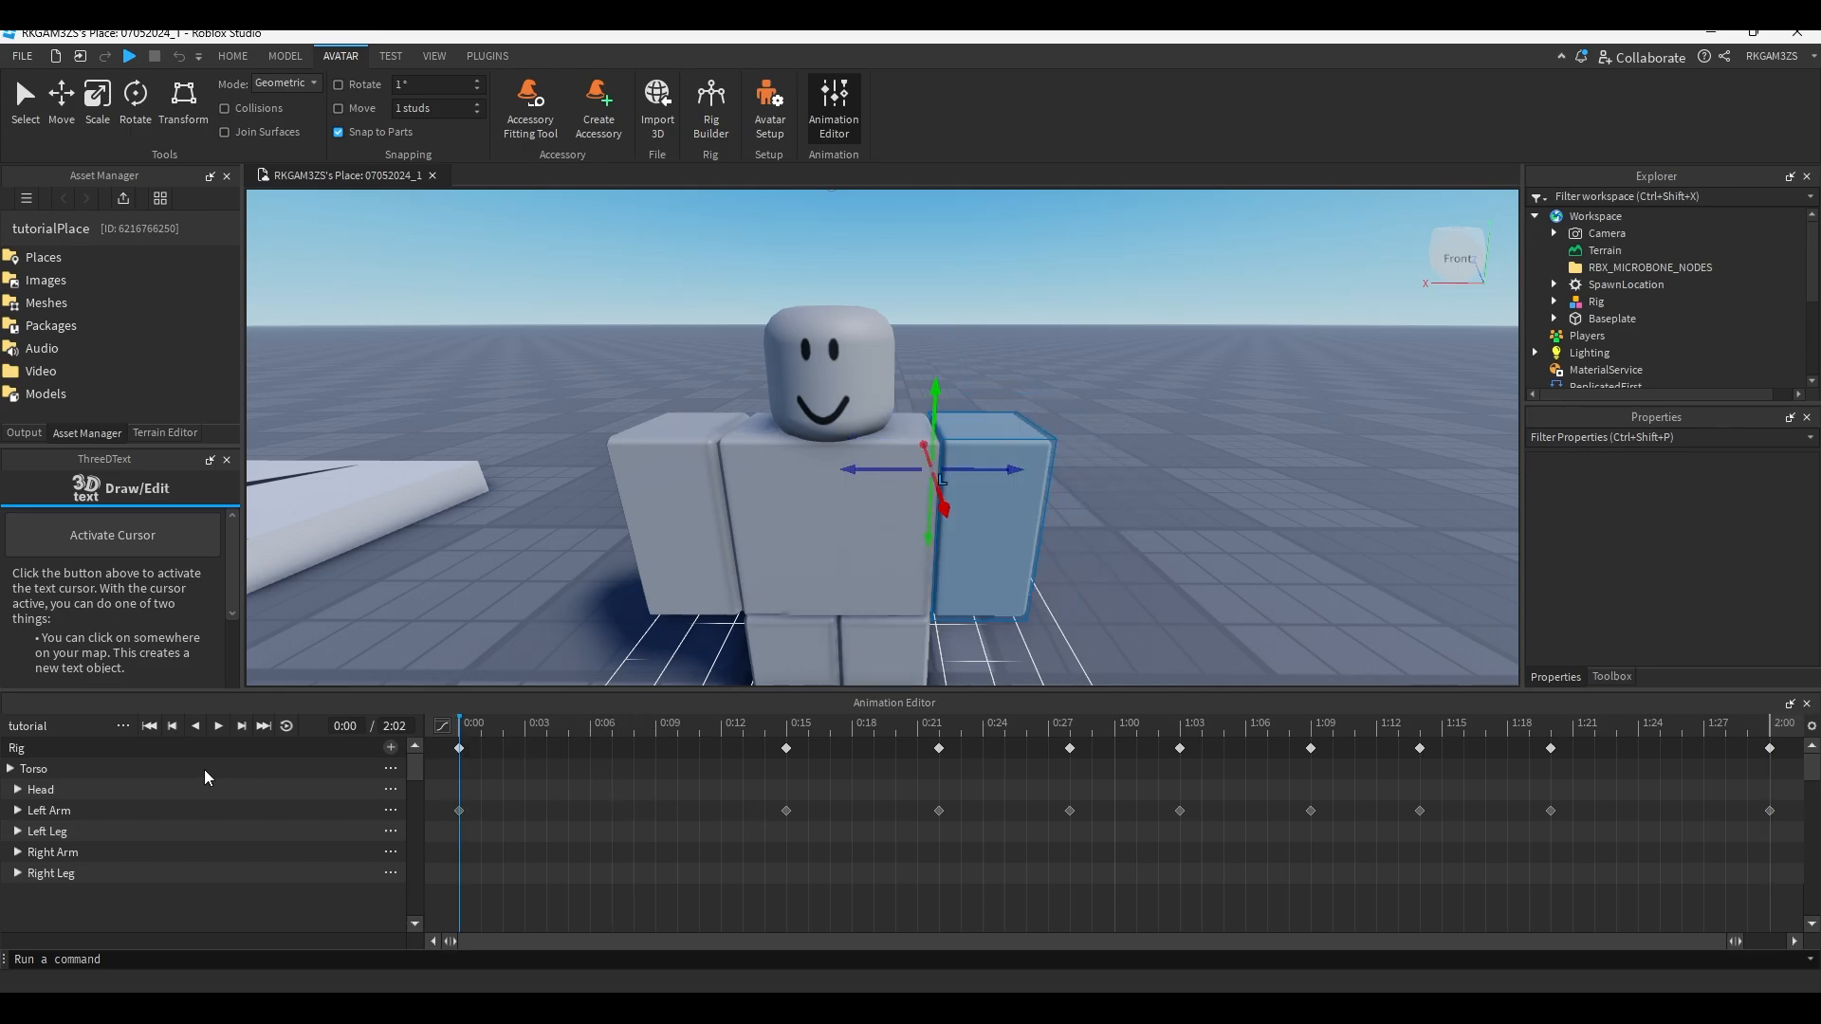
click(217, 725)
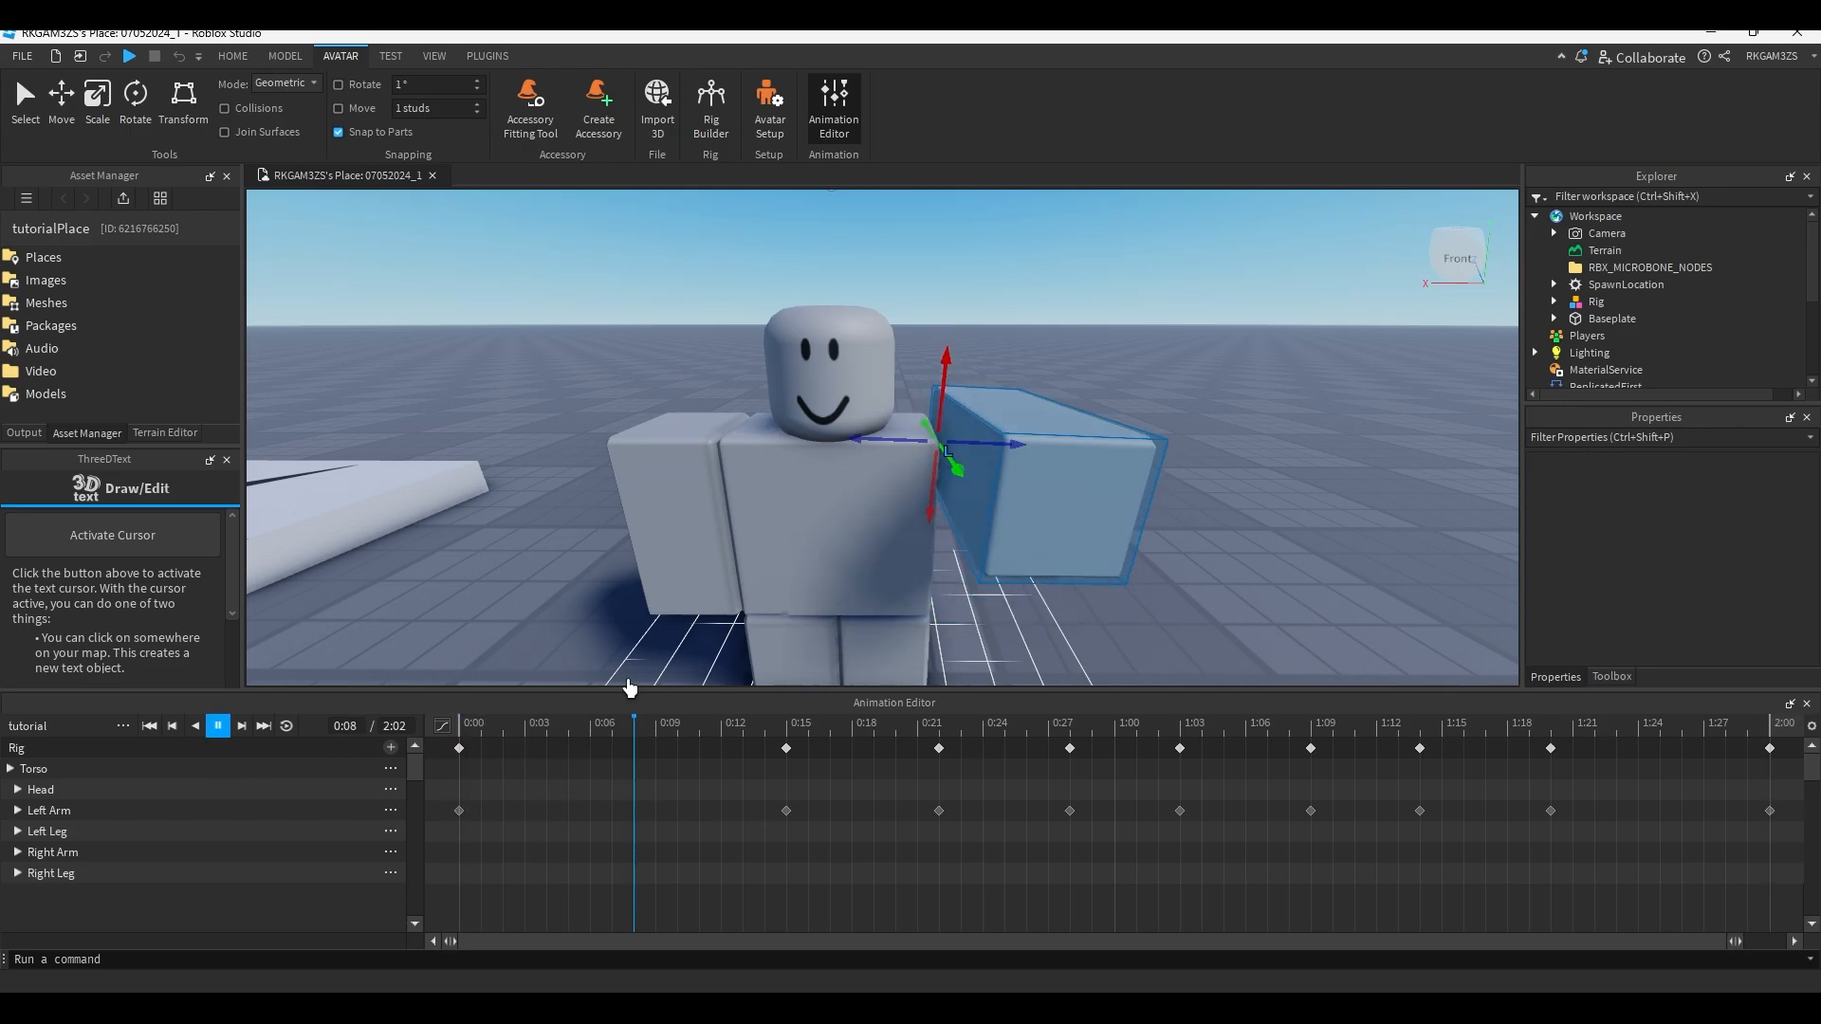
click(1174, 481)
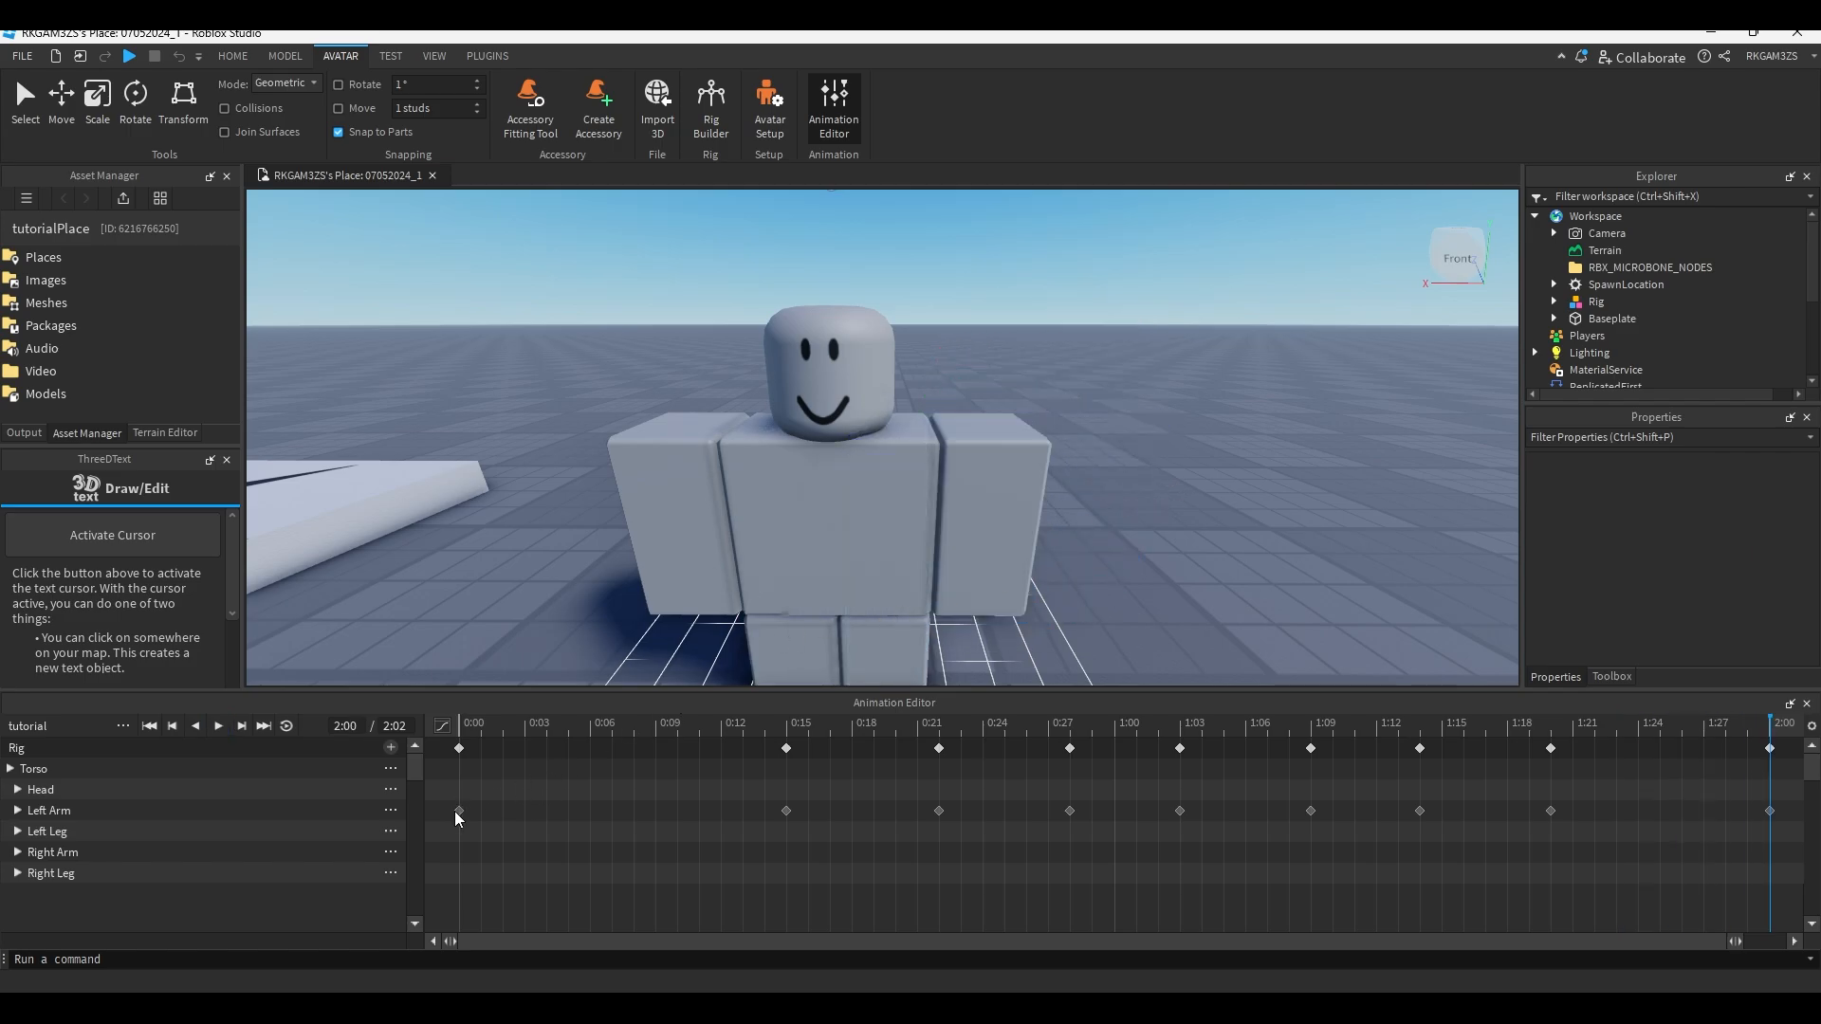
Set the left arm's 0:00 keyframe to Cubic easing style with InOut direction and play the animation.
right_click(458, 810)
click(459, 811)
right_click(460, 811)
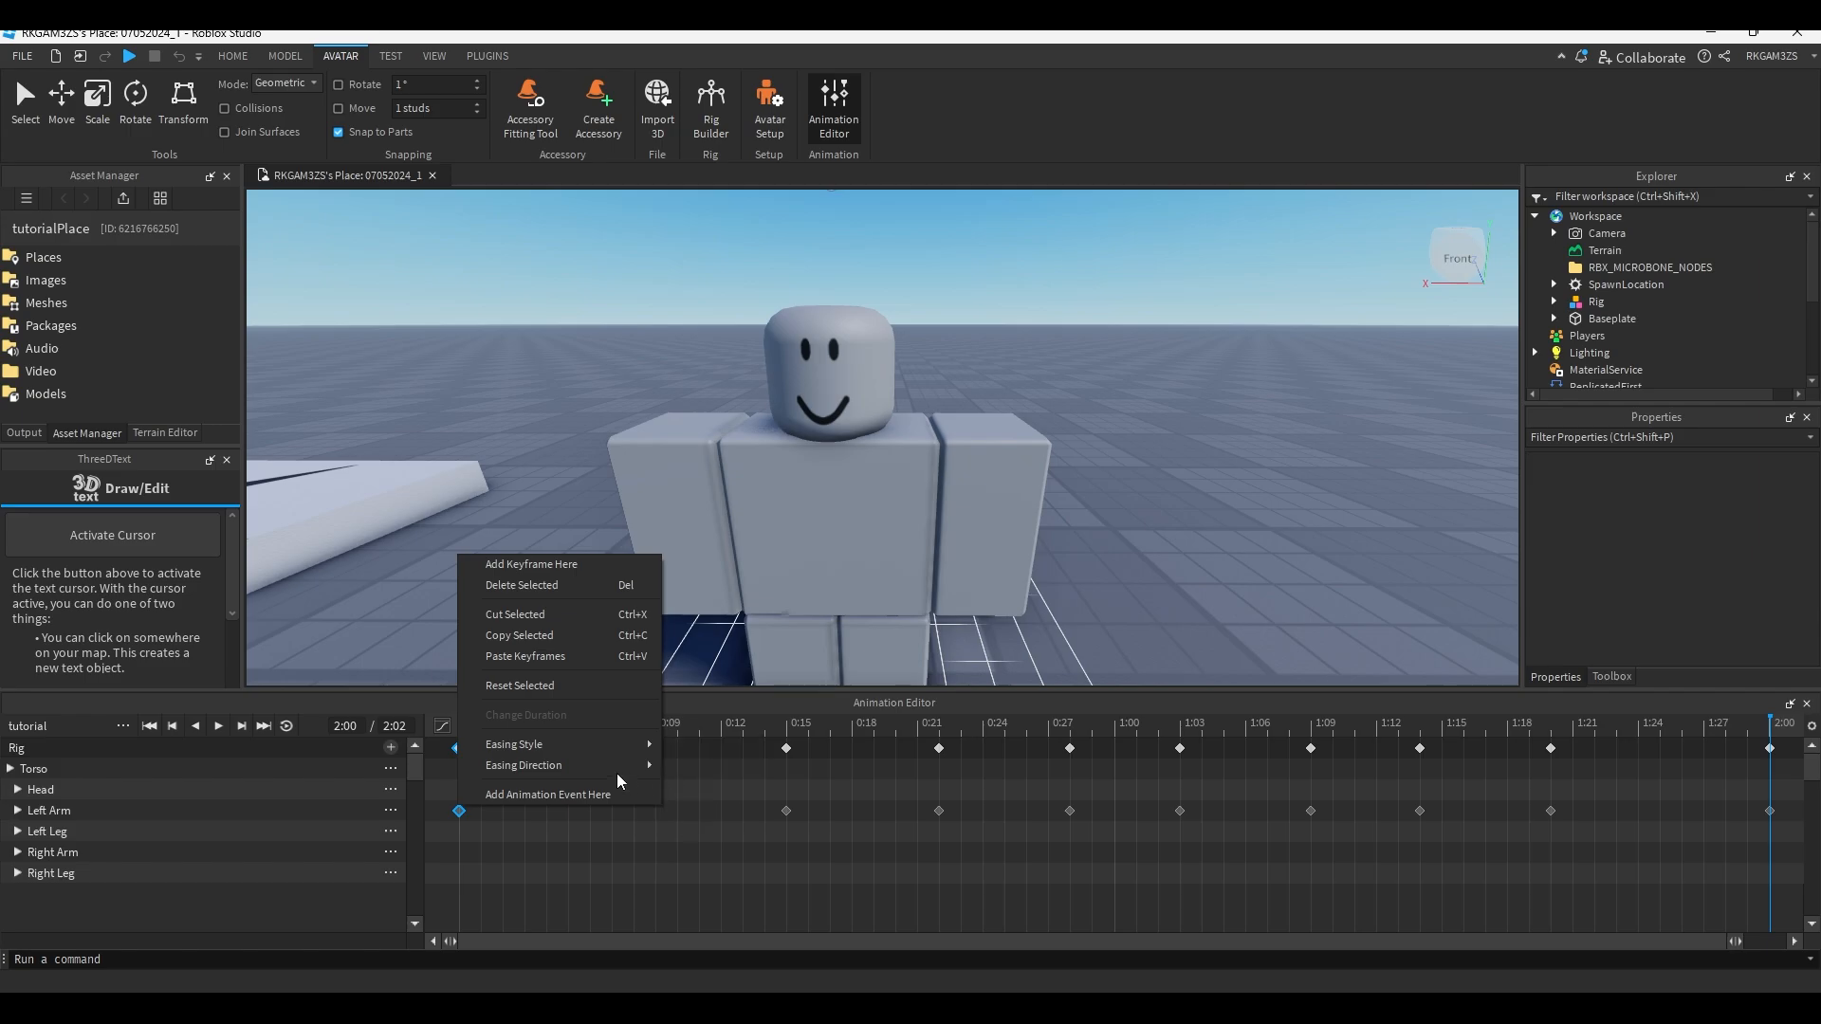
mouse_move(617, 744)
click(698, 787)
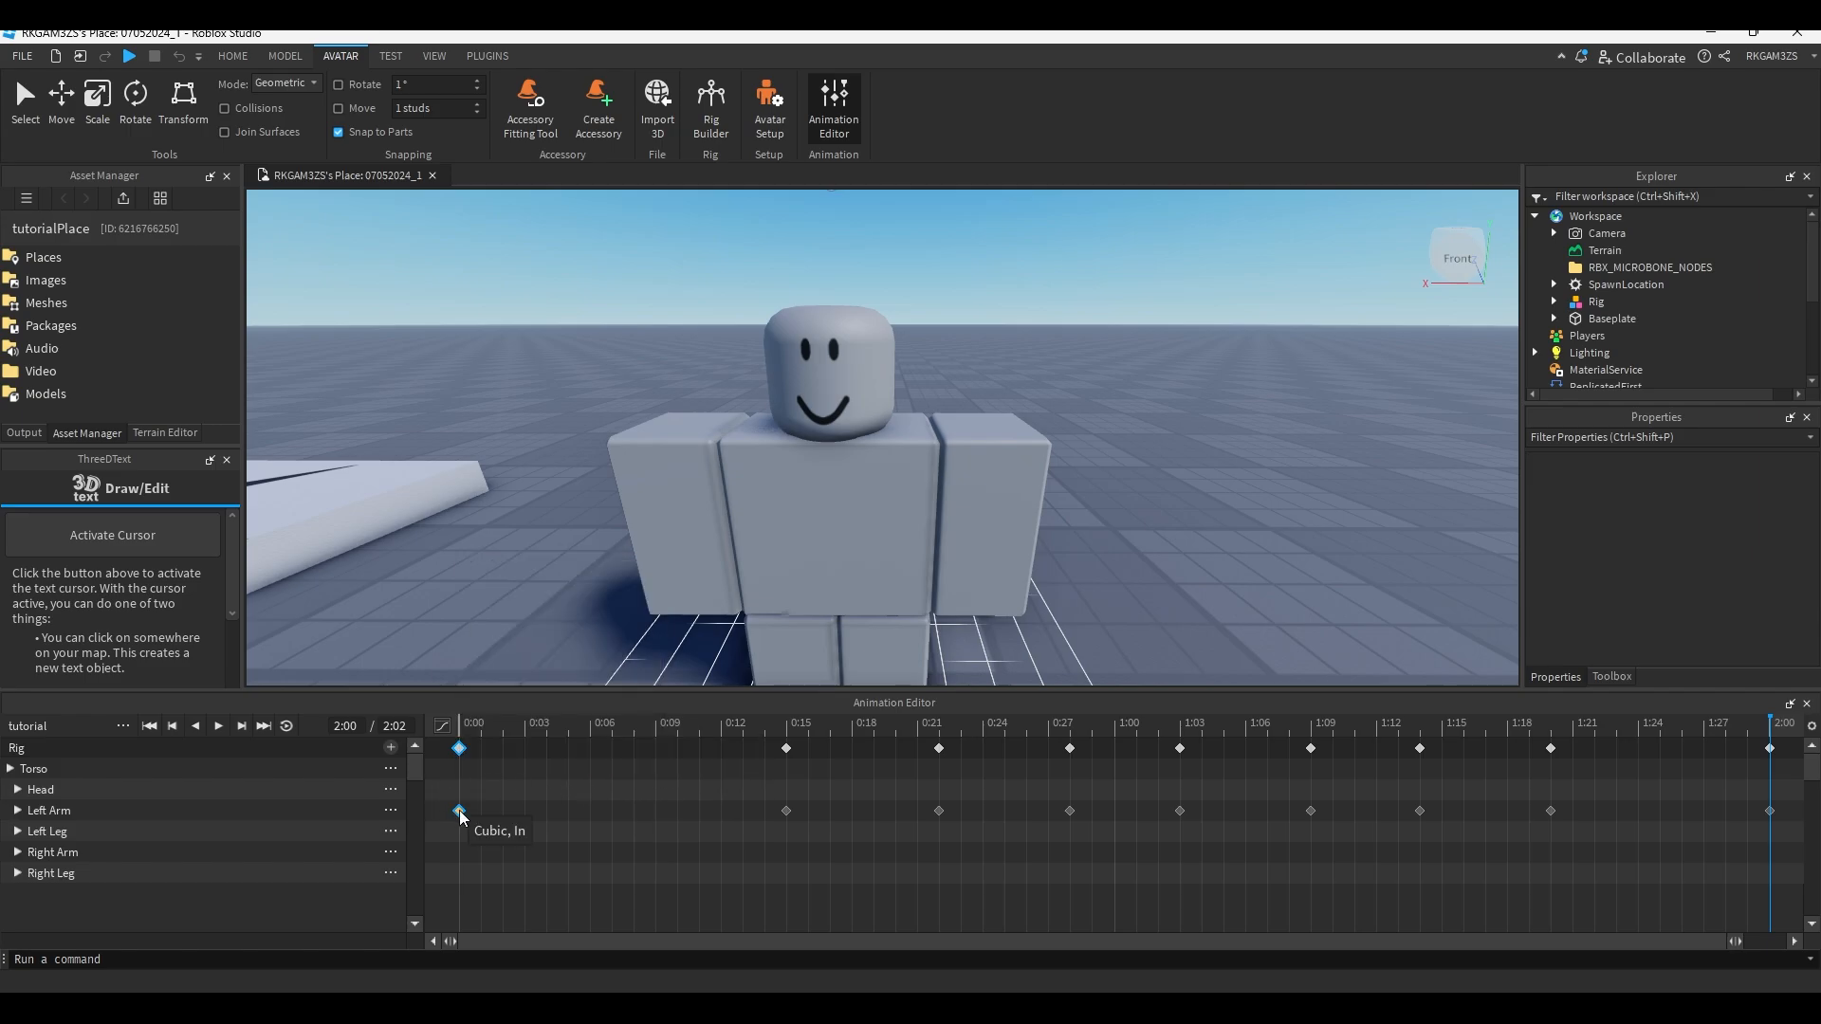
right_click(459, 811)
click(728, 806)
click(516, 742)
click(218, 726)
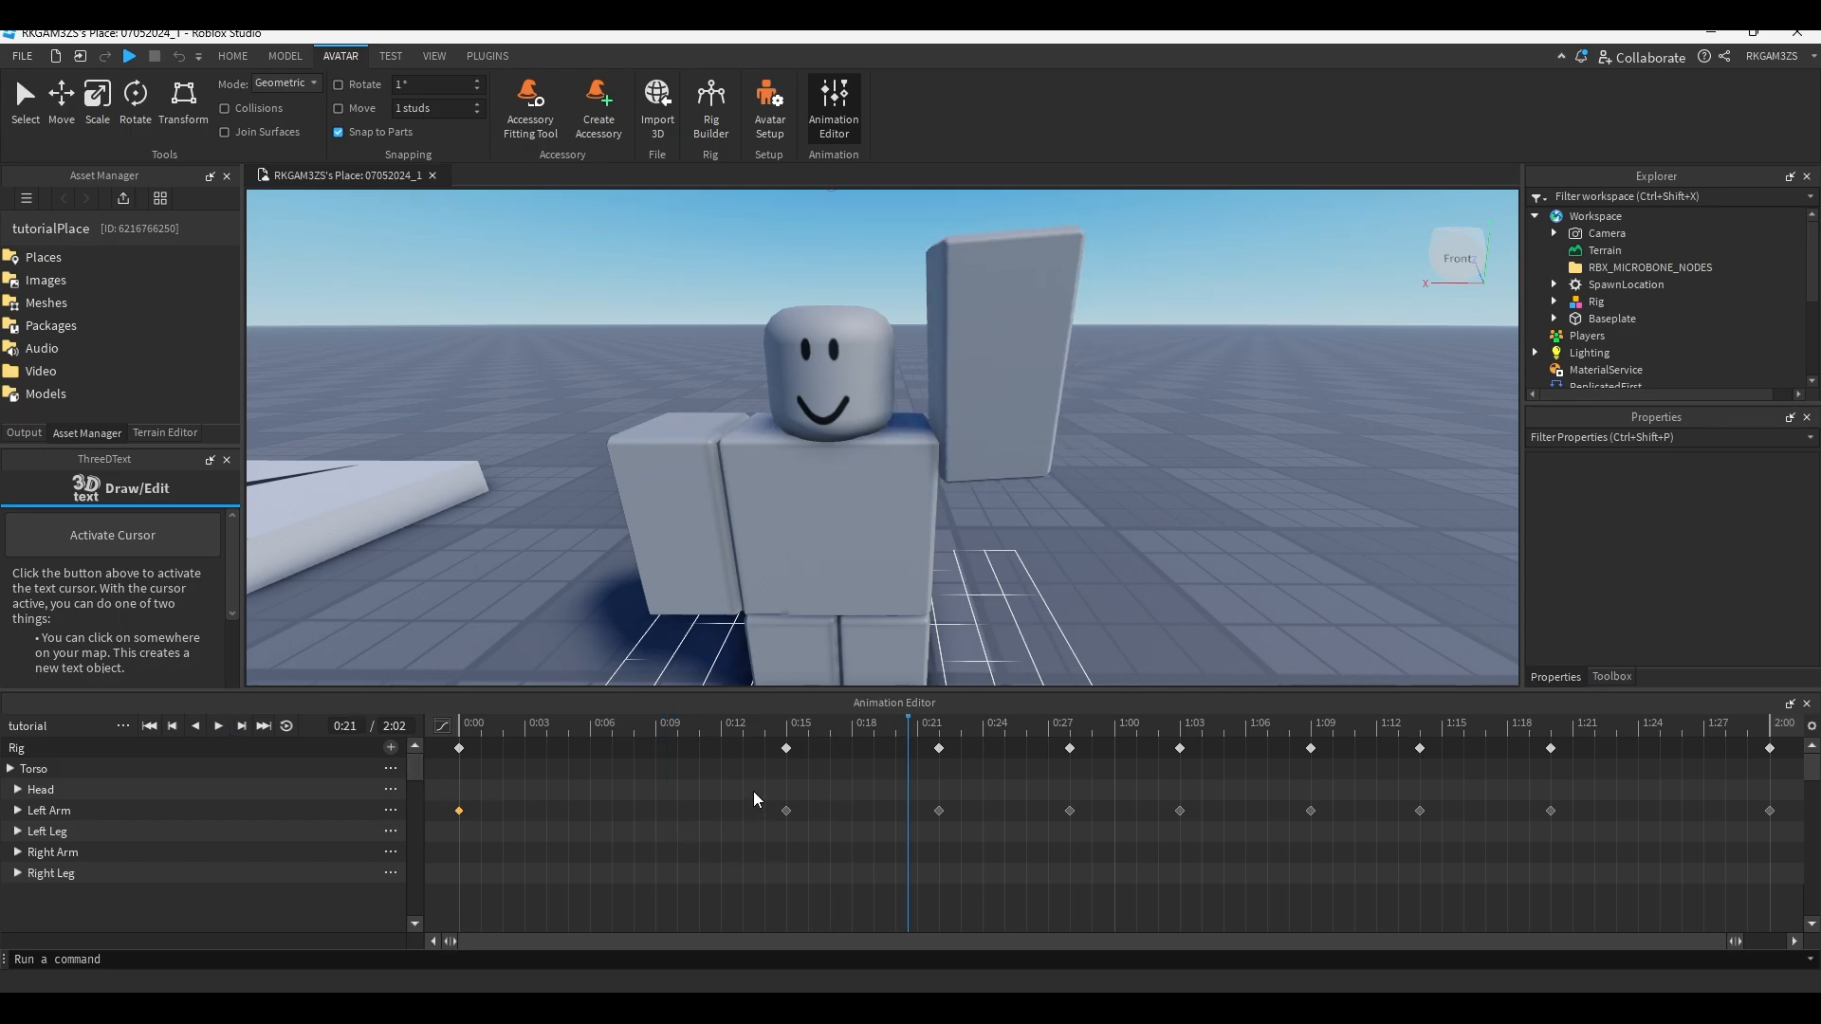
Set all left arm keyframes from 0:15 to 2:00 to Cubic easing style with InOut direction.
right_click(786, 811)
click(1669, 894)
drag(1769, 803, 779, 818)
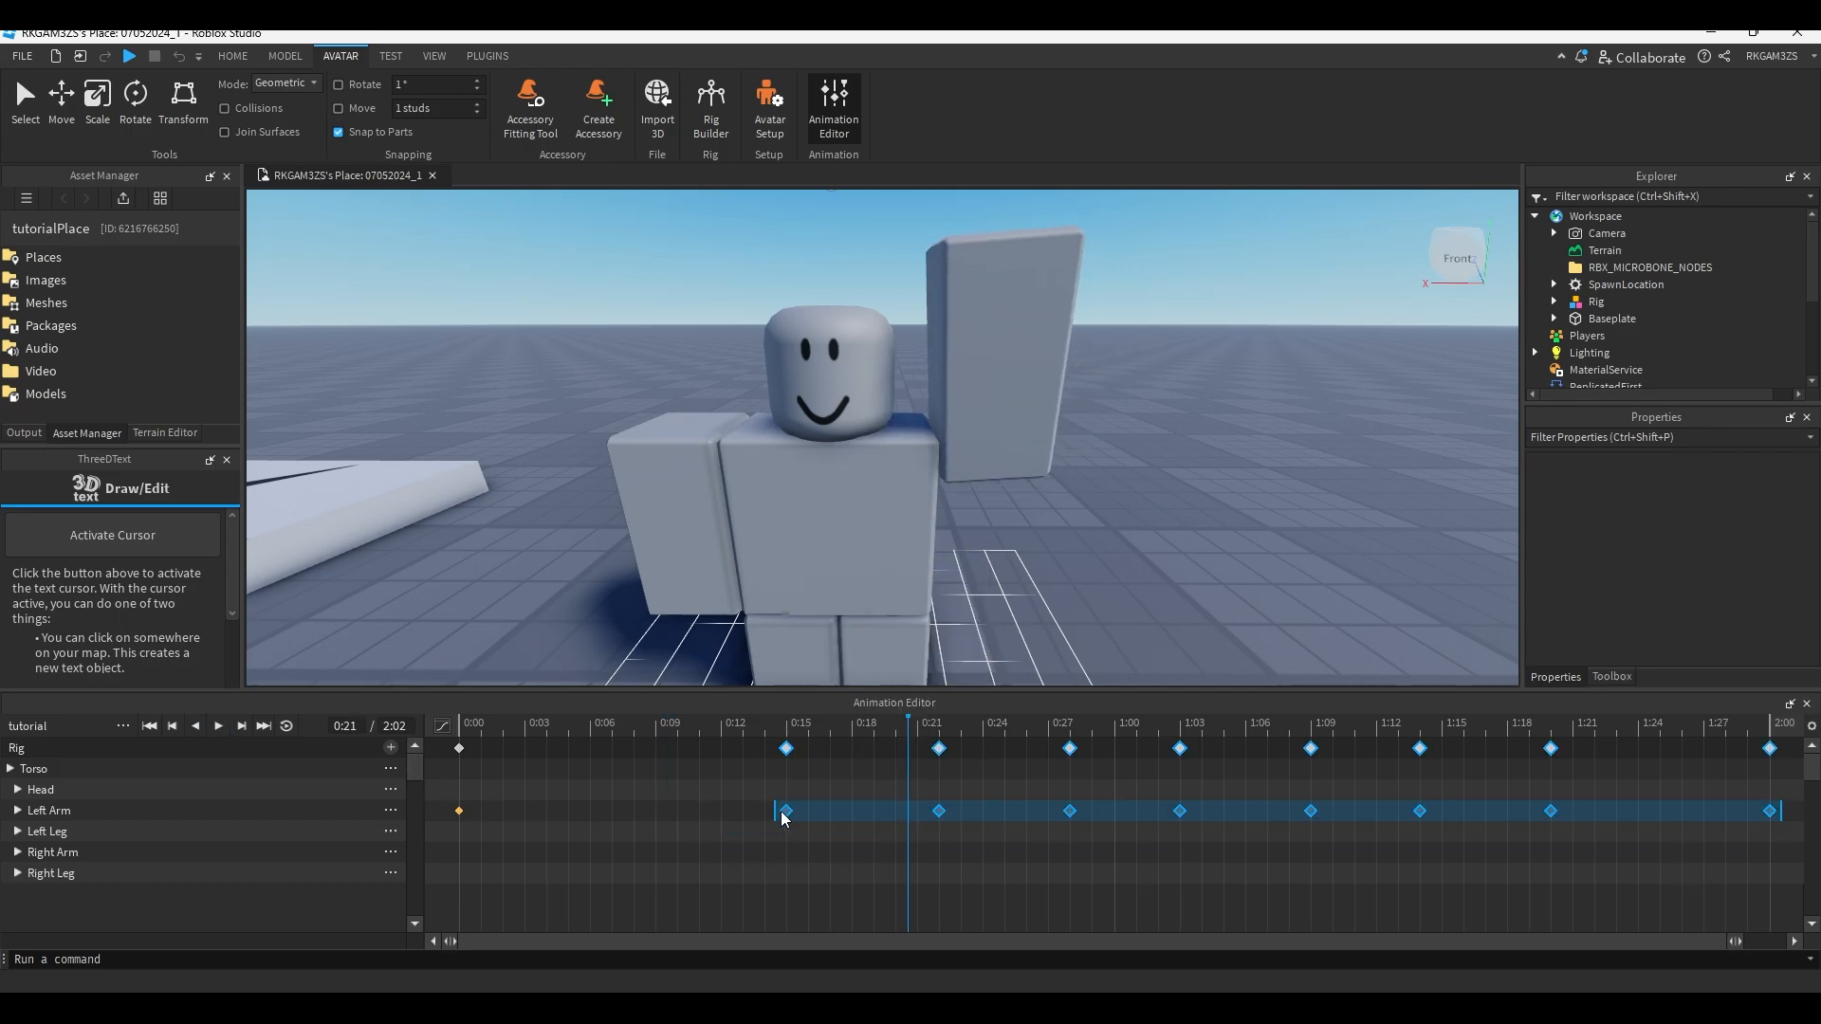
right_click(783, 812)
mouse_move(931, 753)
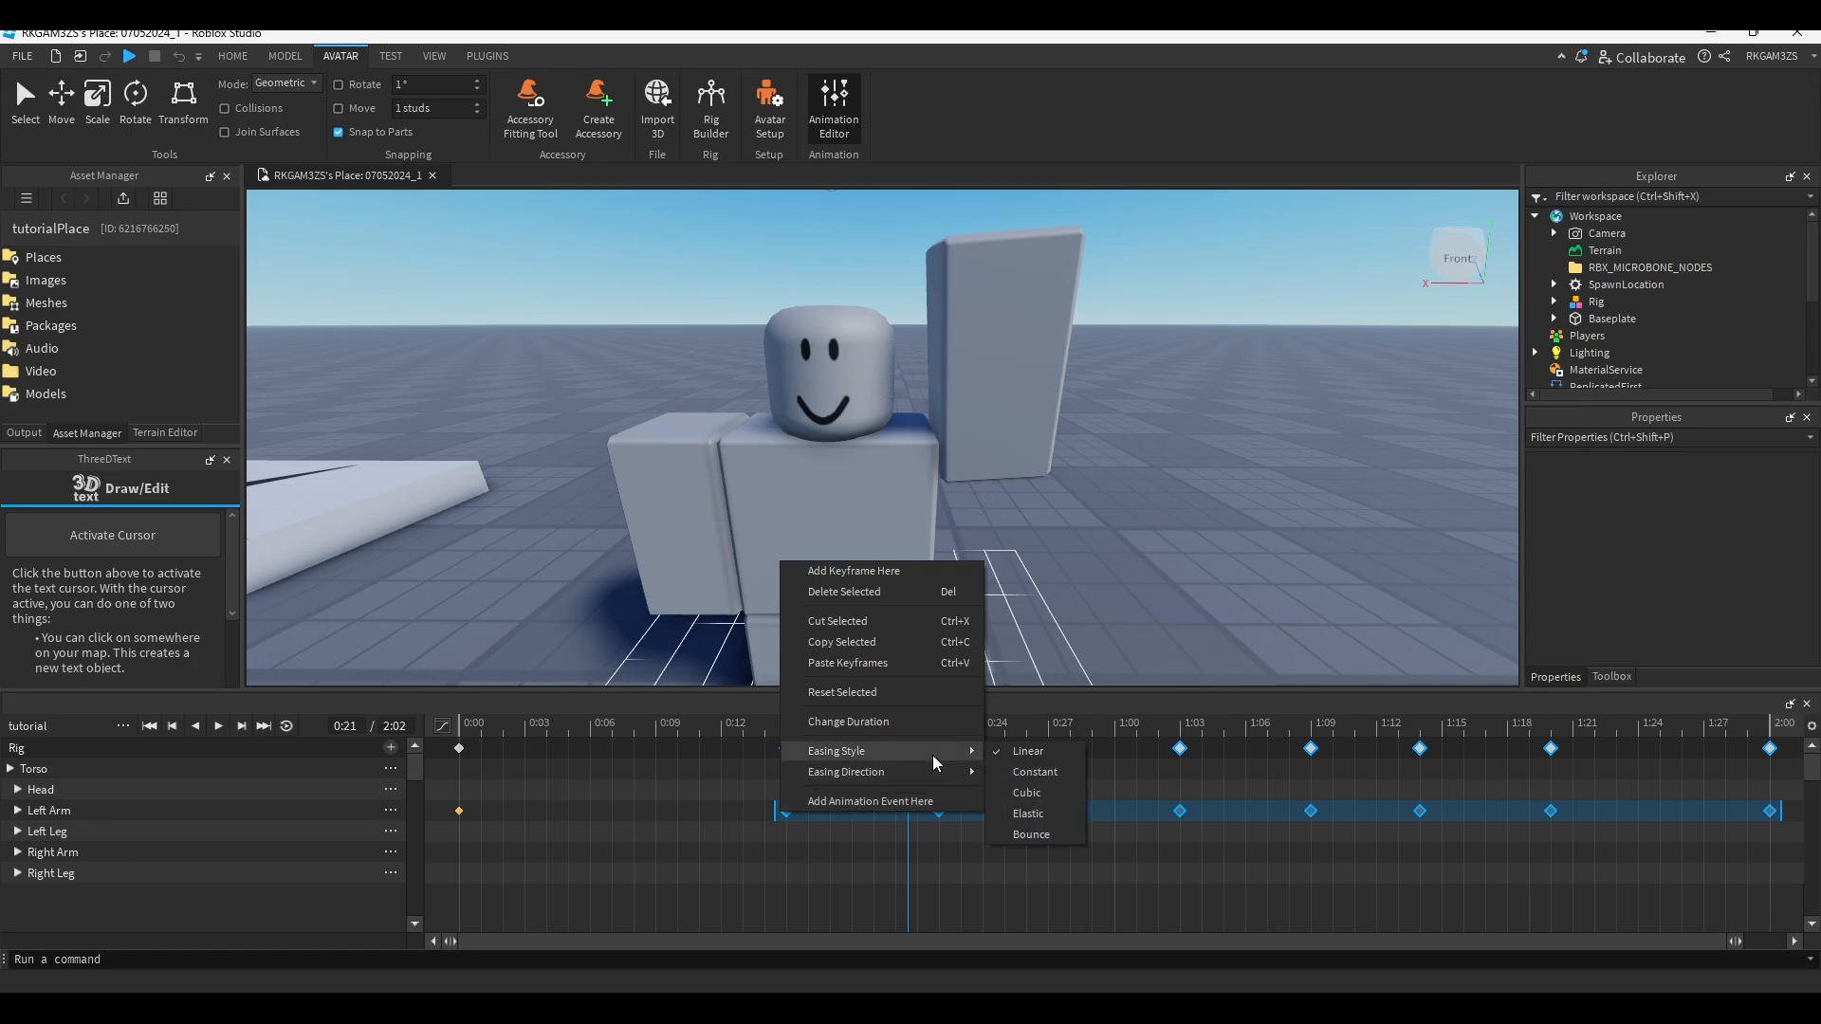
click(1048, 794)
right_click(792, 810)
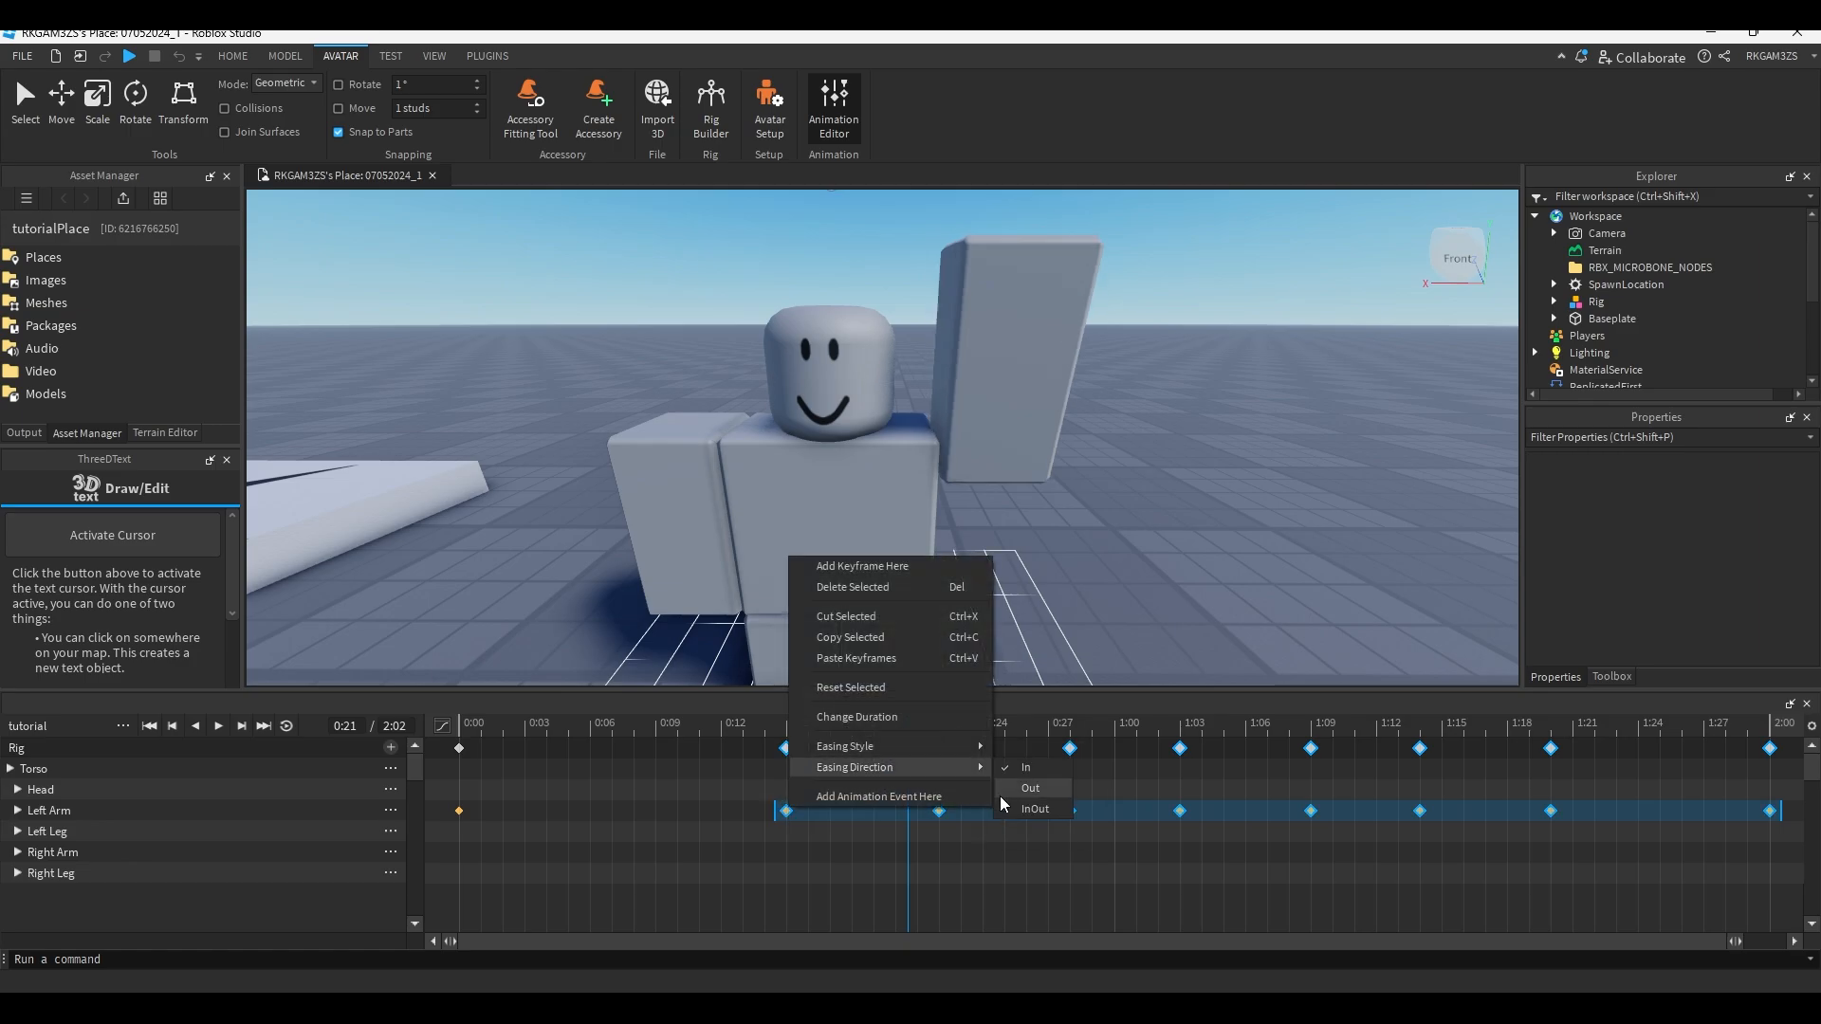
click(1034, 809)
Play the Cubic InOut wave animation repeatedly to review the arm's motion.
click(218, 725)
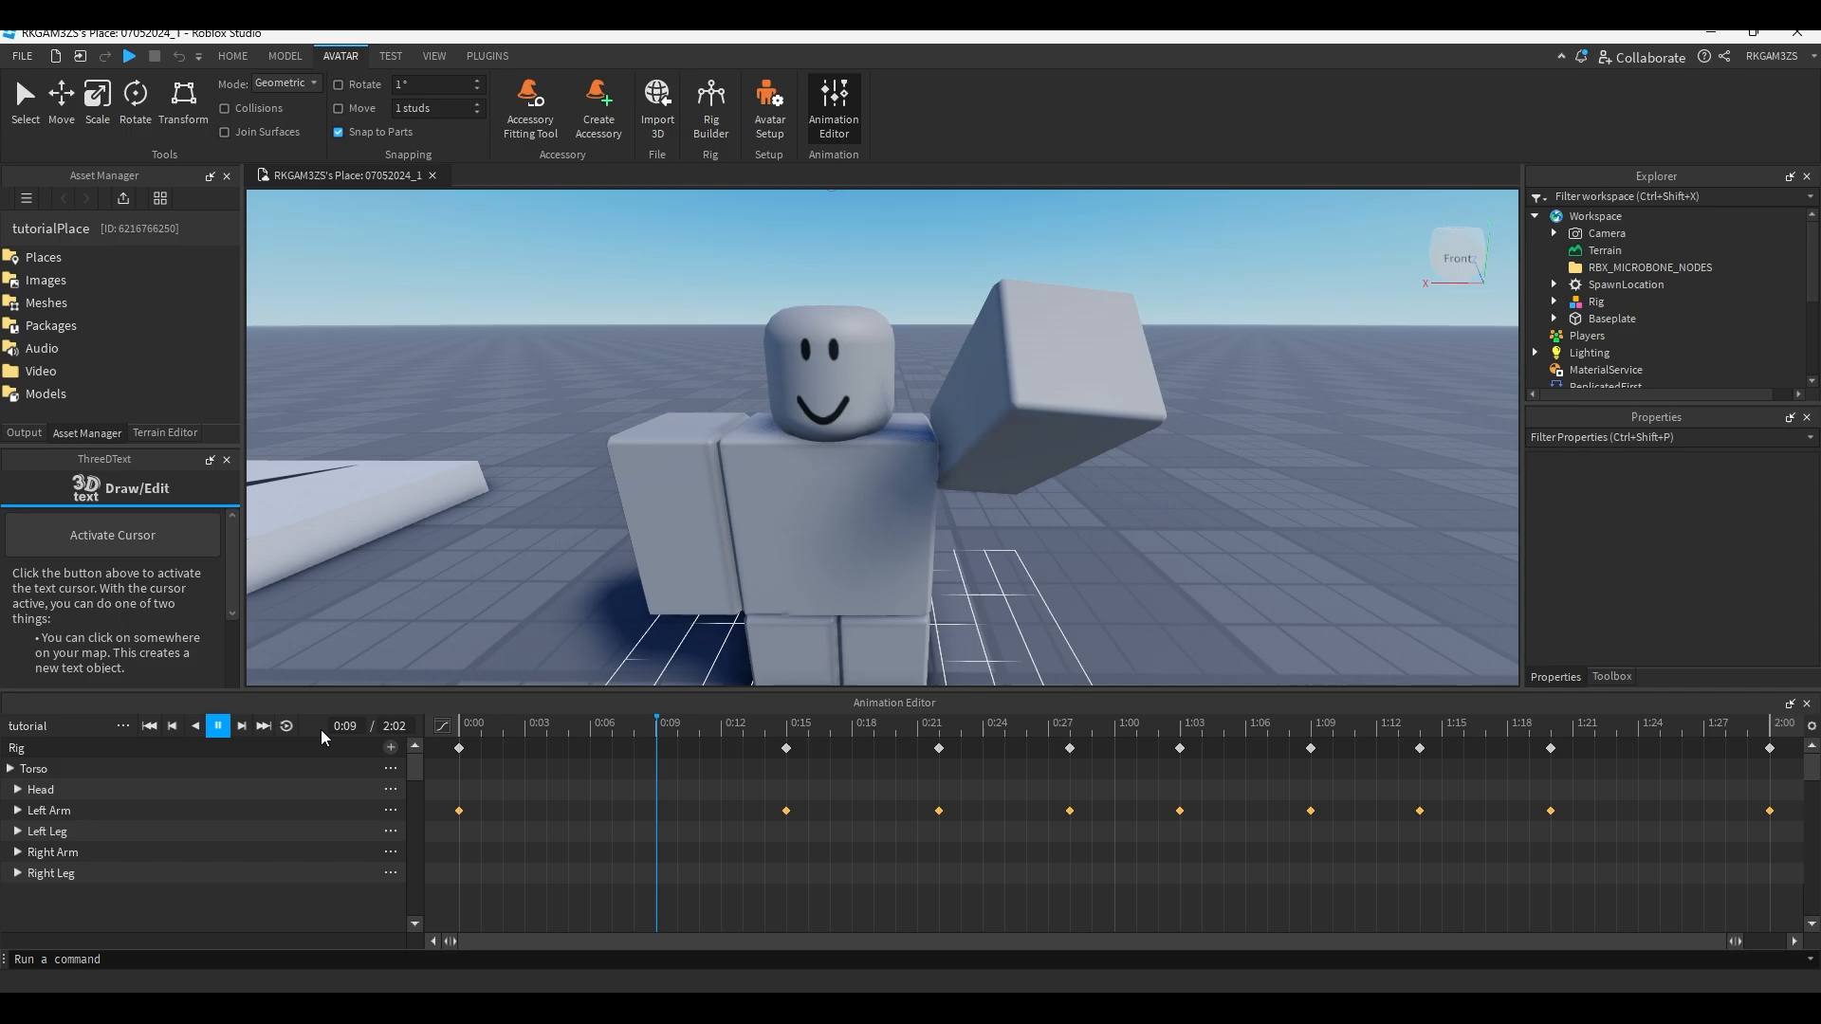
key(space)
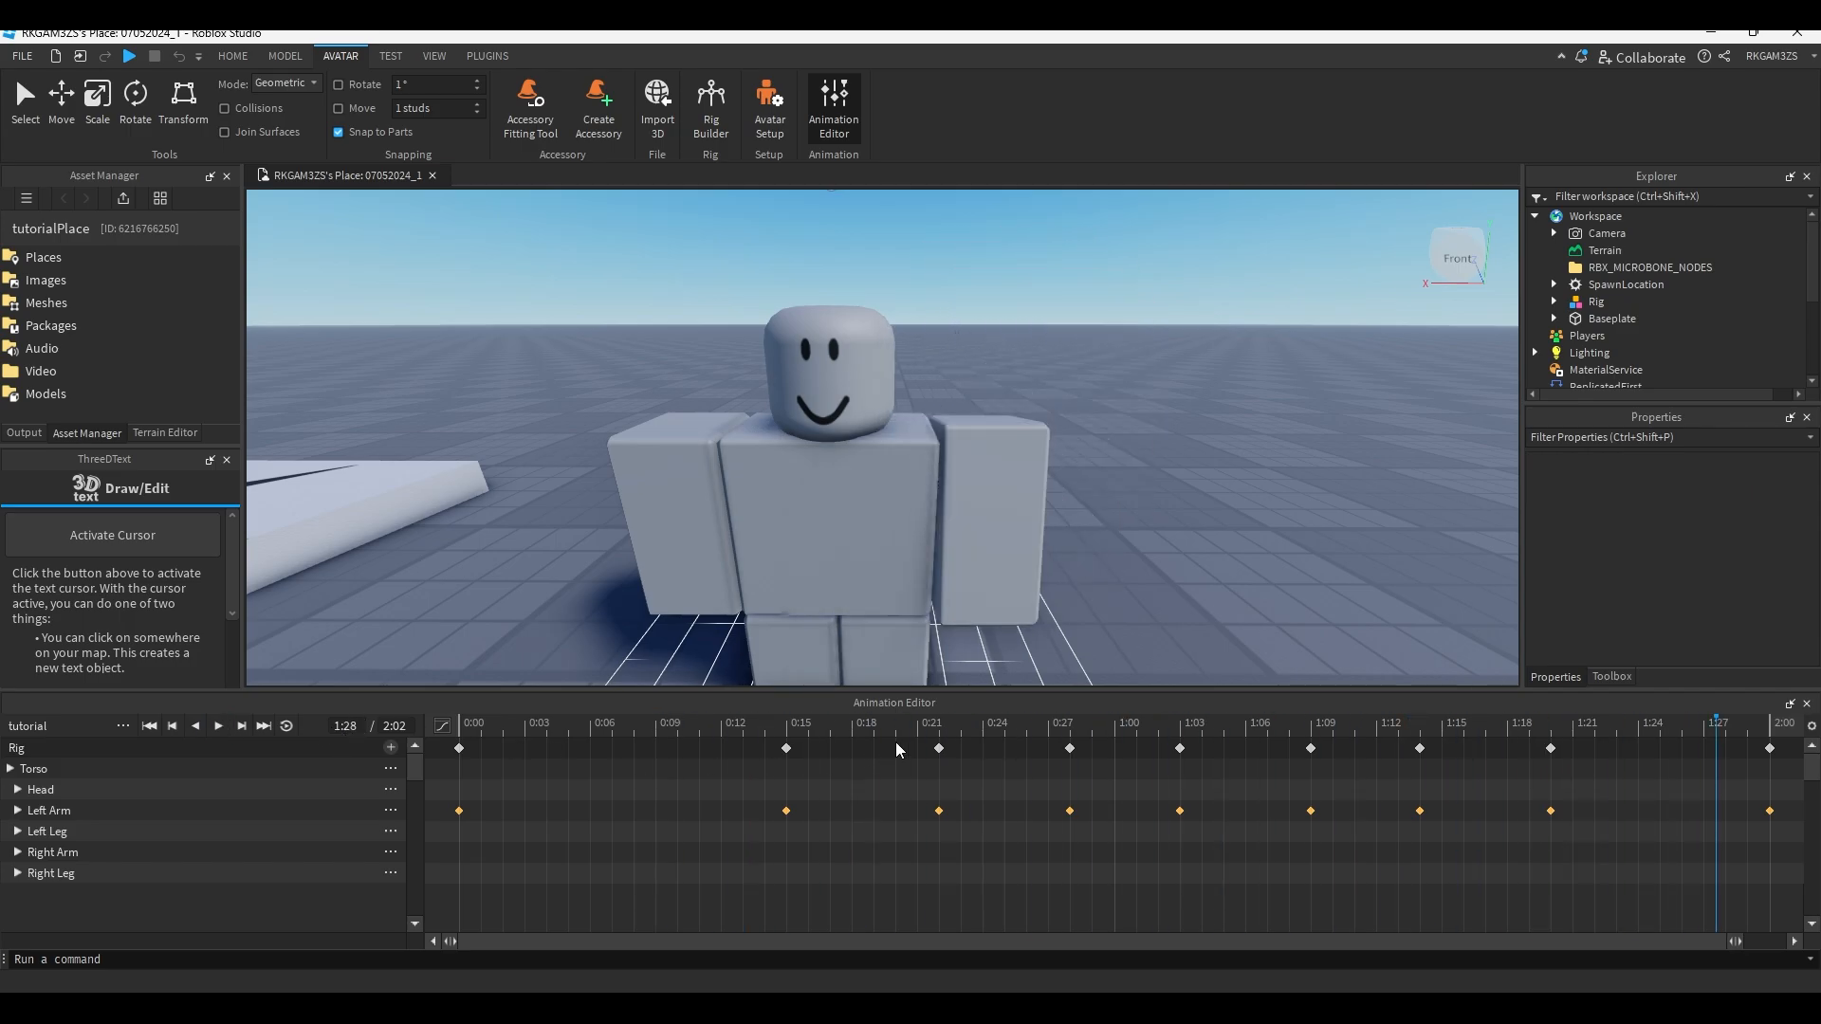
click(868, 724)
key(space)
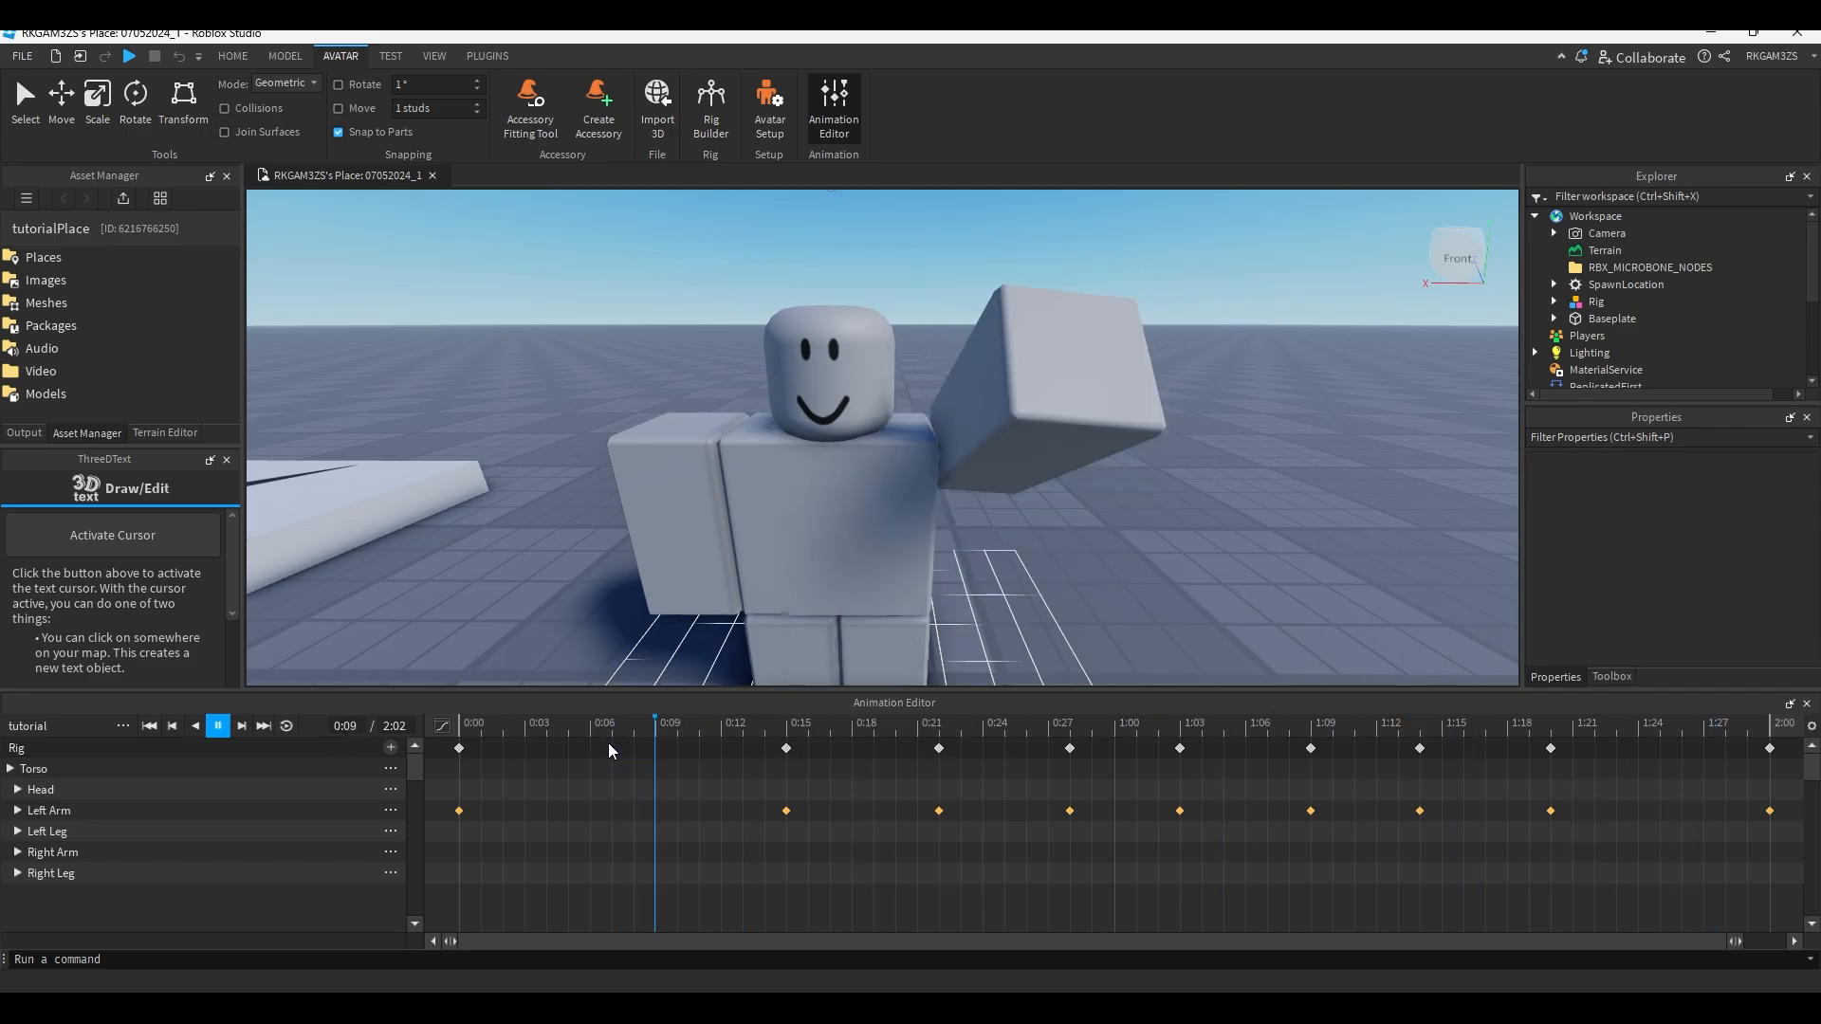
key(space)
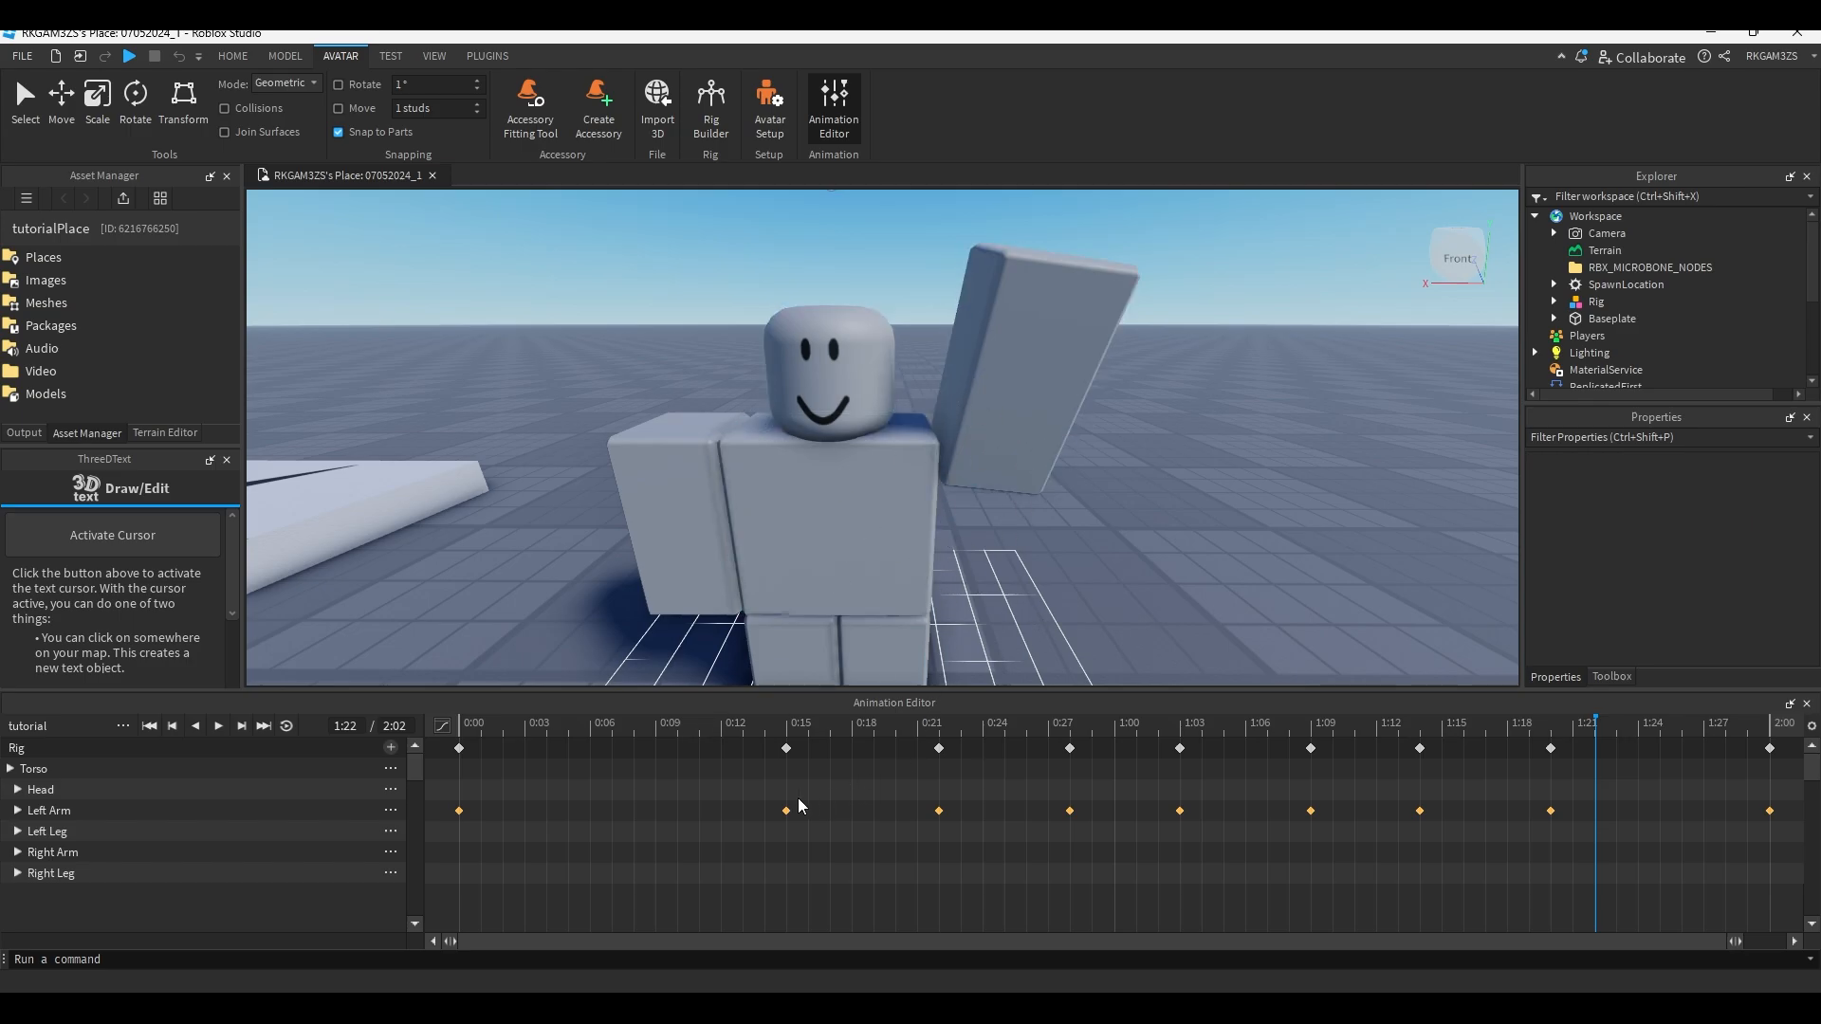
Move the left arm's 0:15, 0:22 and 0:28 keyframes earlier to 0:12, 0:19 and 0:26.
drag(786, 811, 720, 811)
drag(939, 811, 873, 811)
click(1048, 815)
drag(1068, 812, 1032, 821)
Set the easing direction of the left arm's 0:12 keyframe to Out.
click(721, 811)
right_click(721, 811)
mouse_move(859, 770)
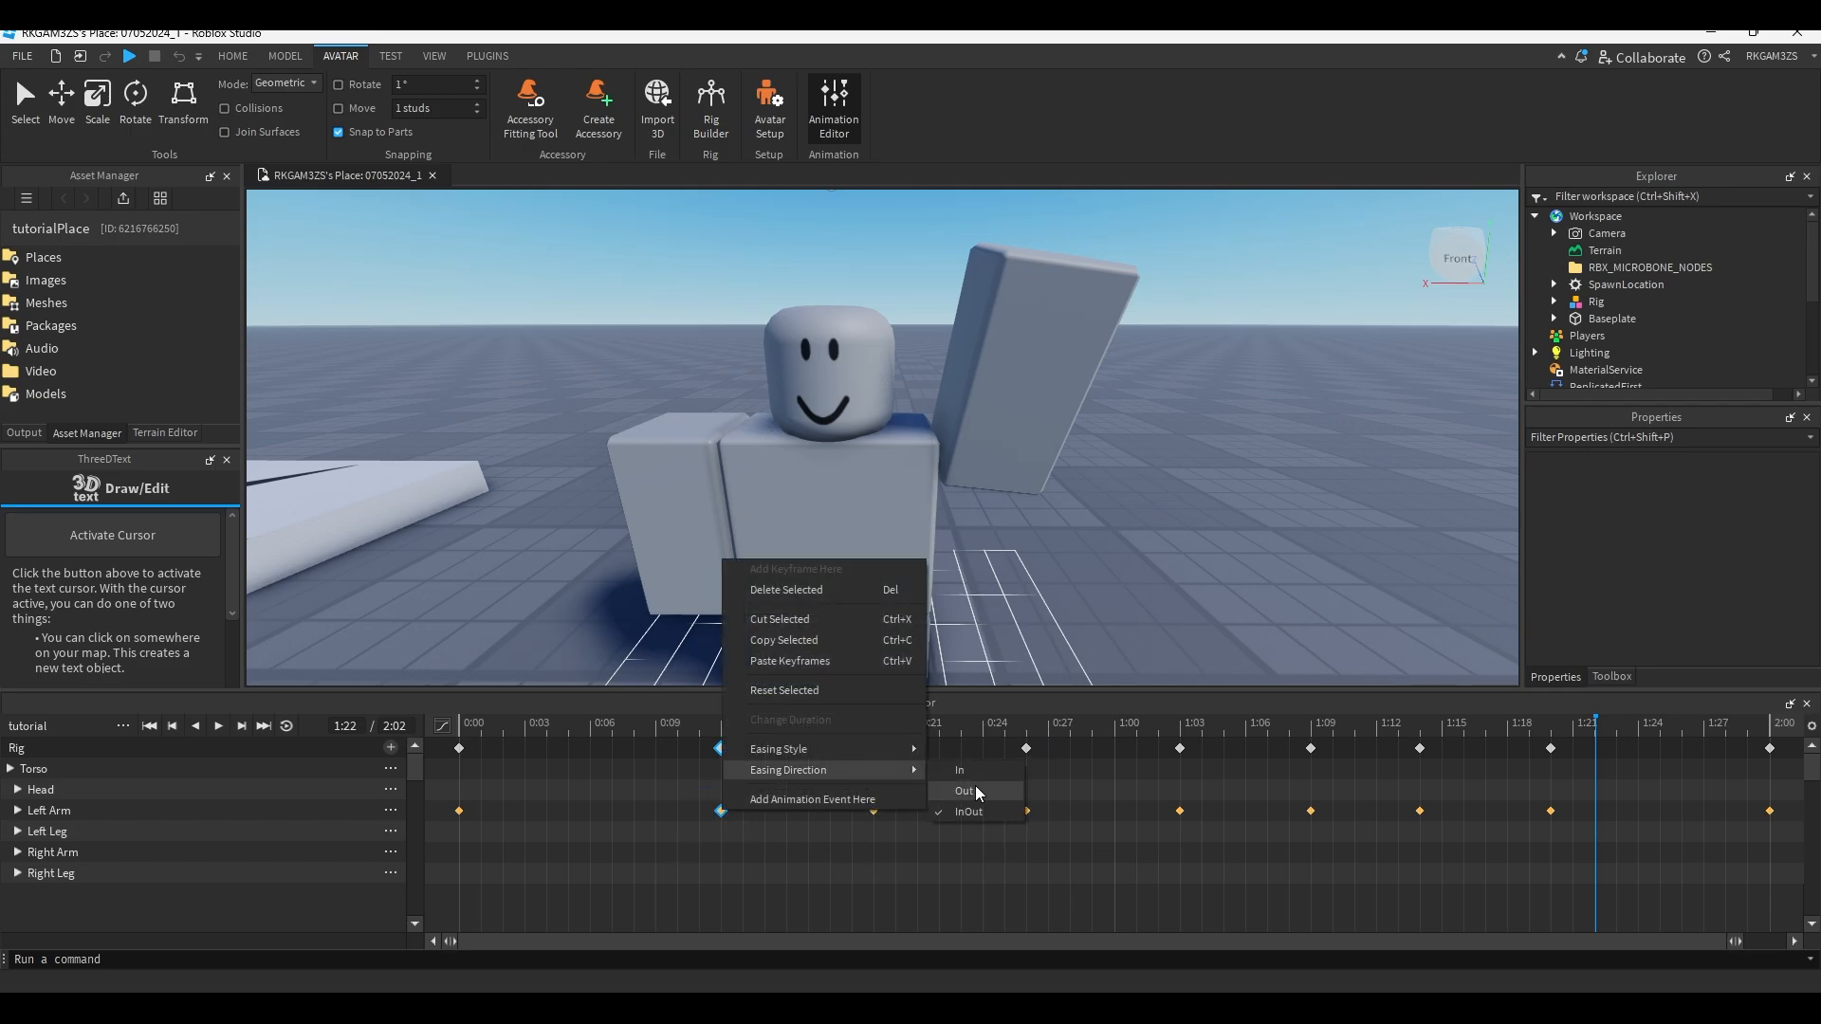
click(975, 790)
Change the easing direction of the left arm's 0:19 keyframe and play the animation from 0:12.
click(874, 811)
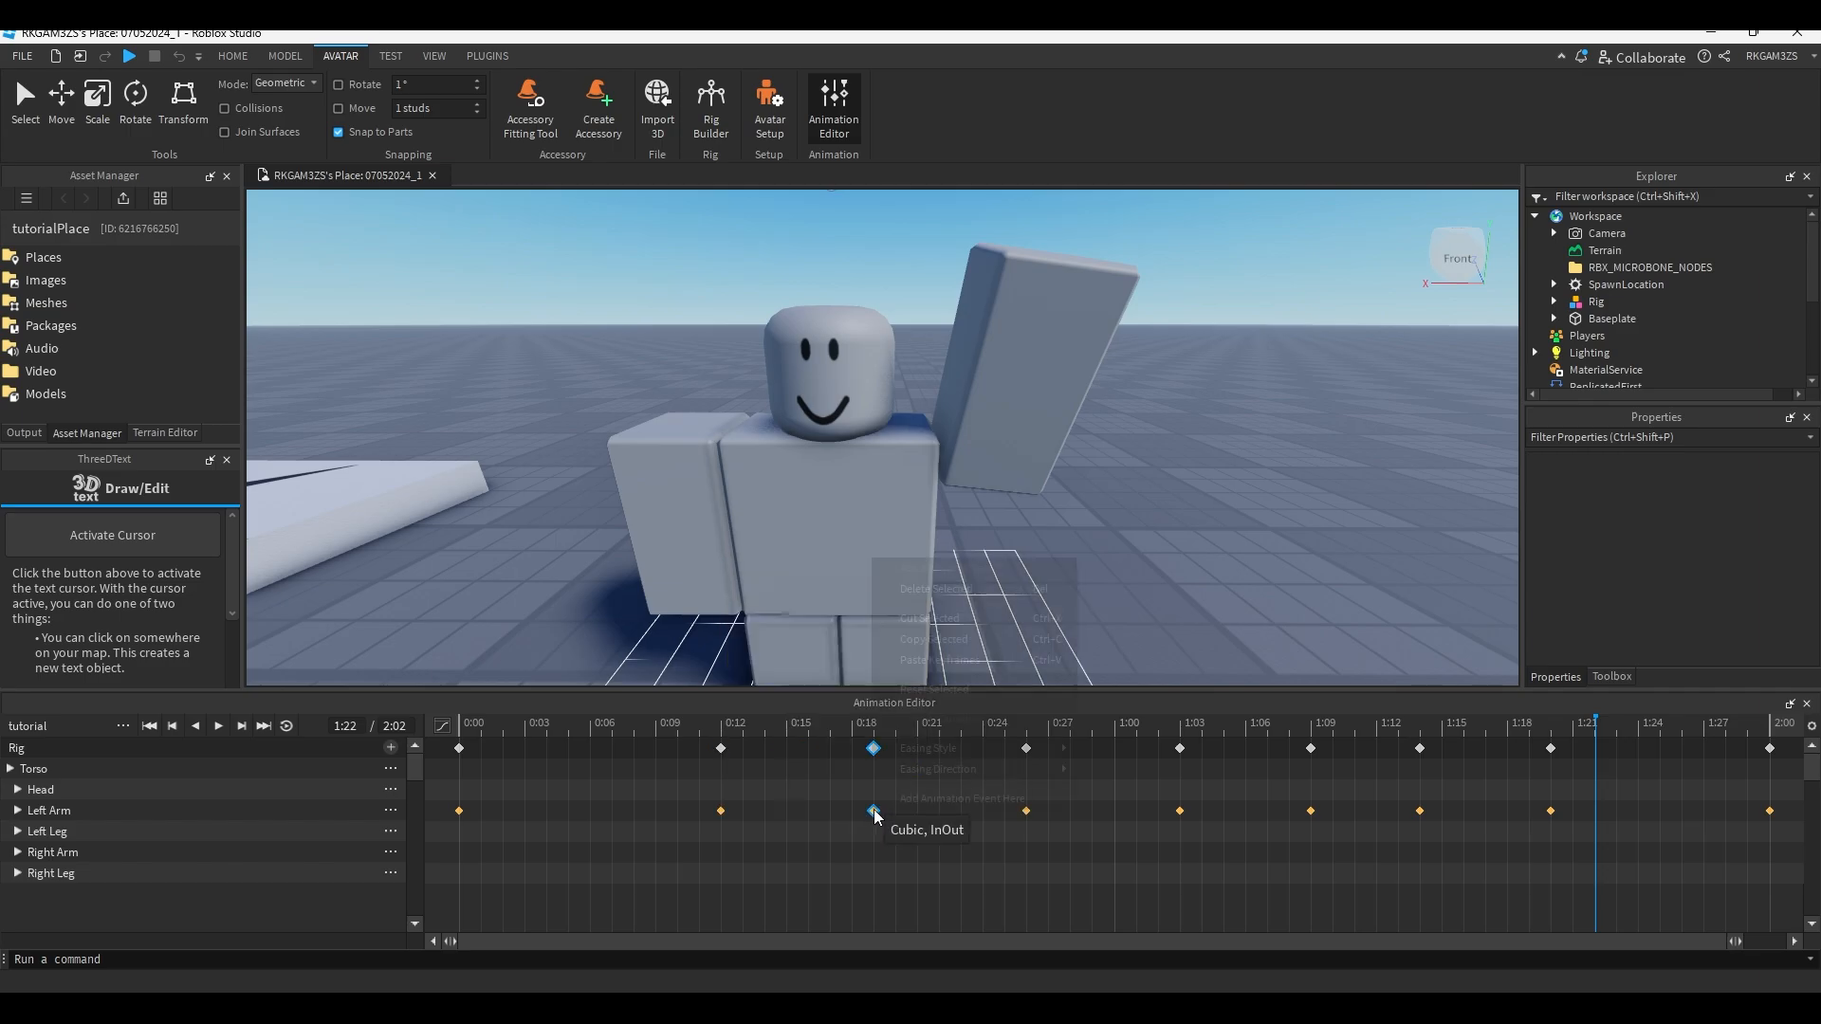
right_click(873, 811)
mouse_move(972, 773)
click(1113, 771)
click(745, 785)
click(720, 729)
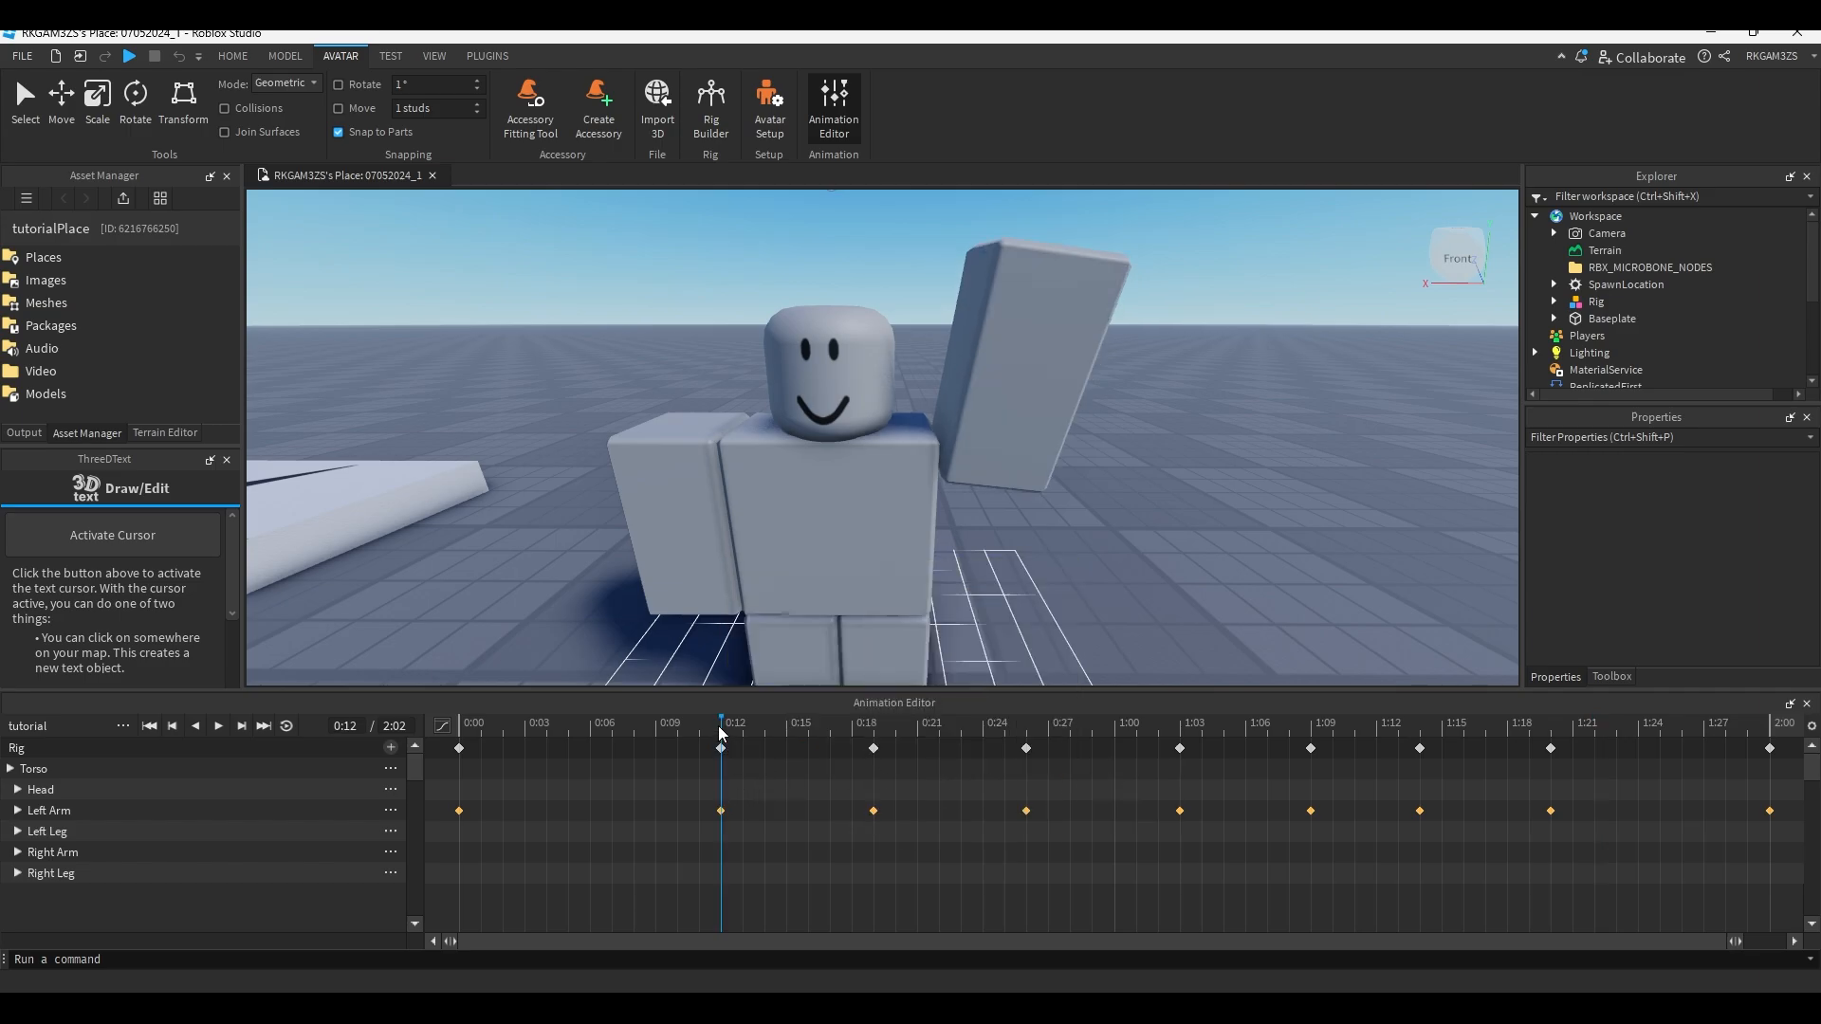
key(space)
key(space)
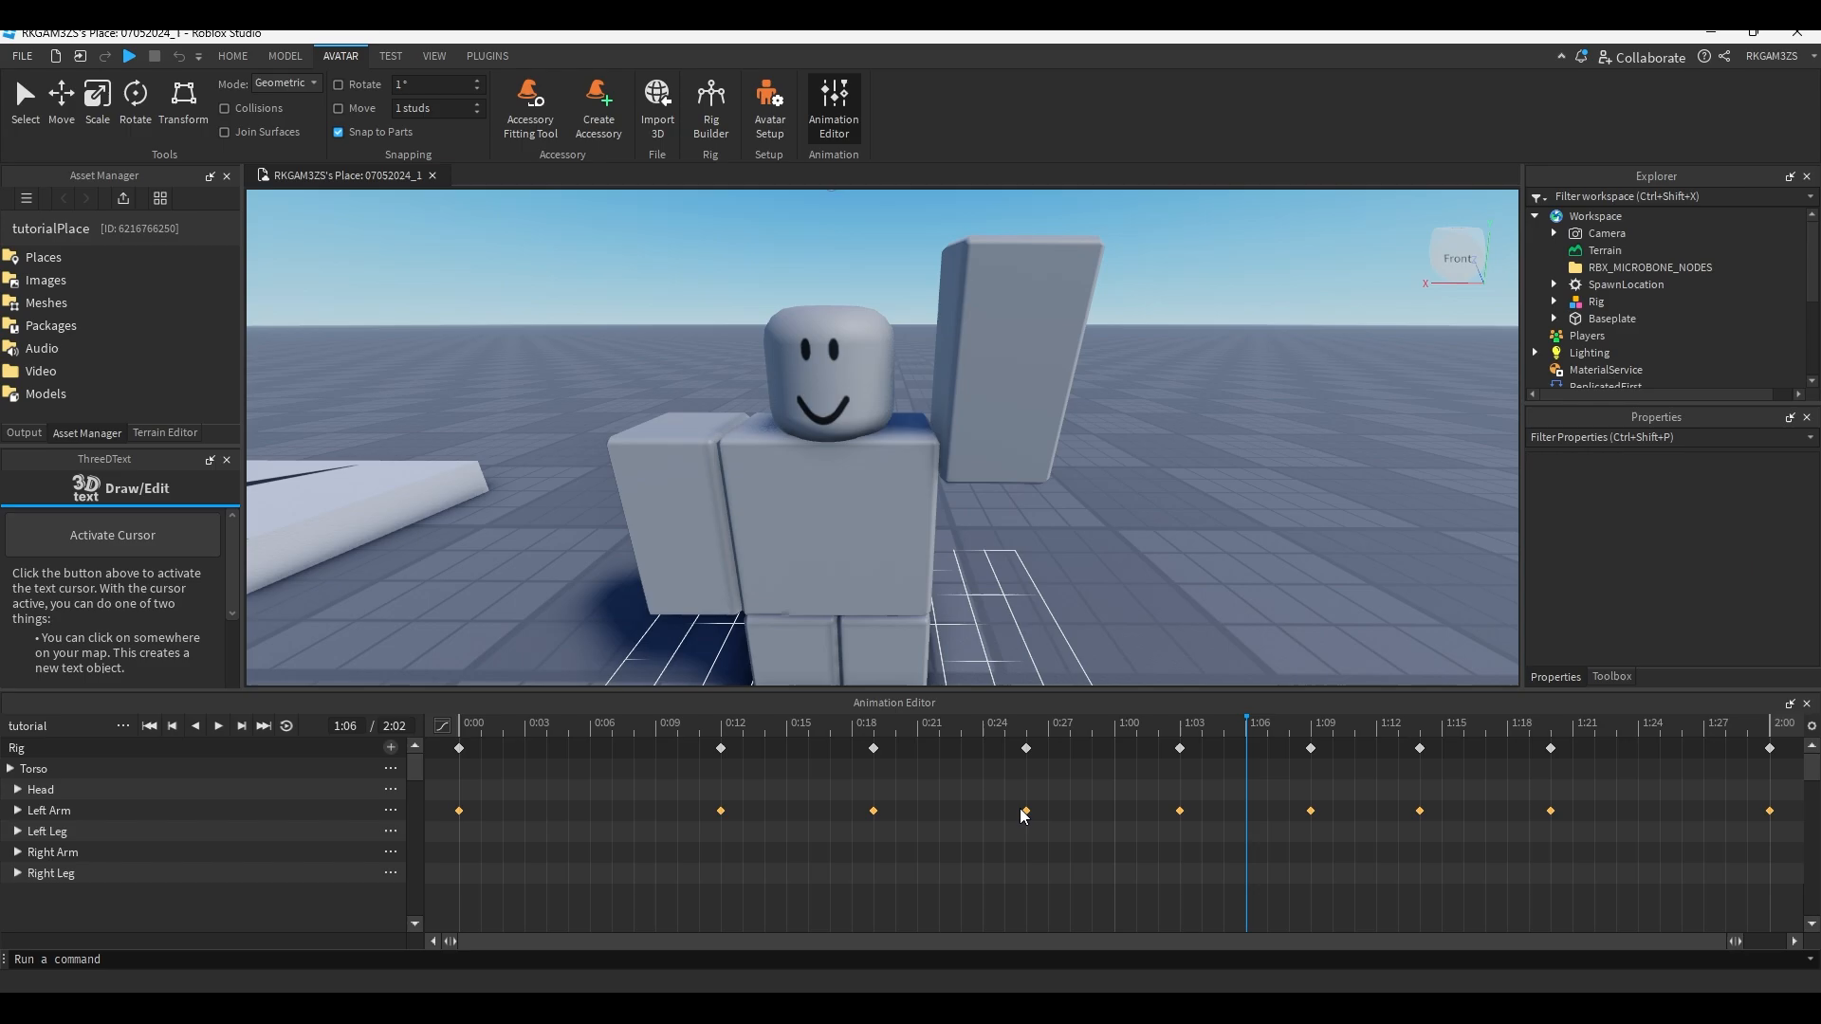
Change the easing direction of the left arm's 0:26 and 1:03 keyframes.
click(1026, 811)
right_click(1027, 811)
mouse_move(1153, 785)
click(1272, 799)
click(1177, 806)
right_click(1180, 812)
mouse_move(1261, 750)
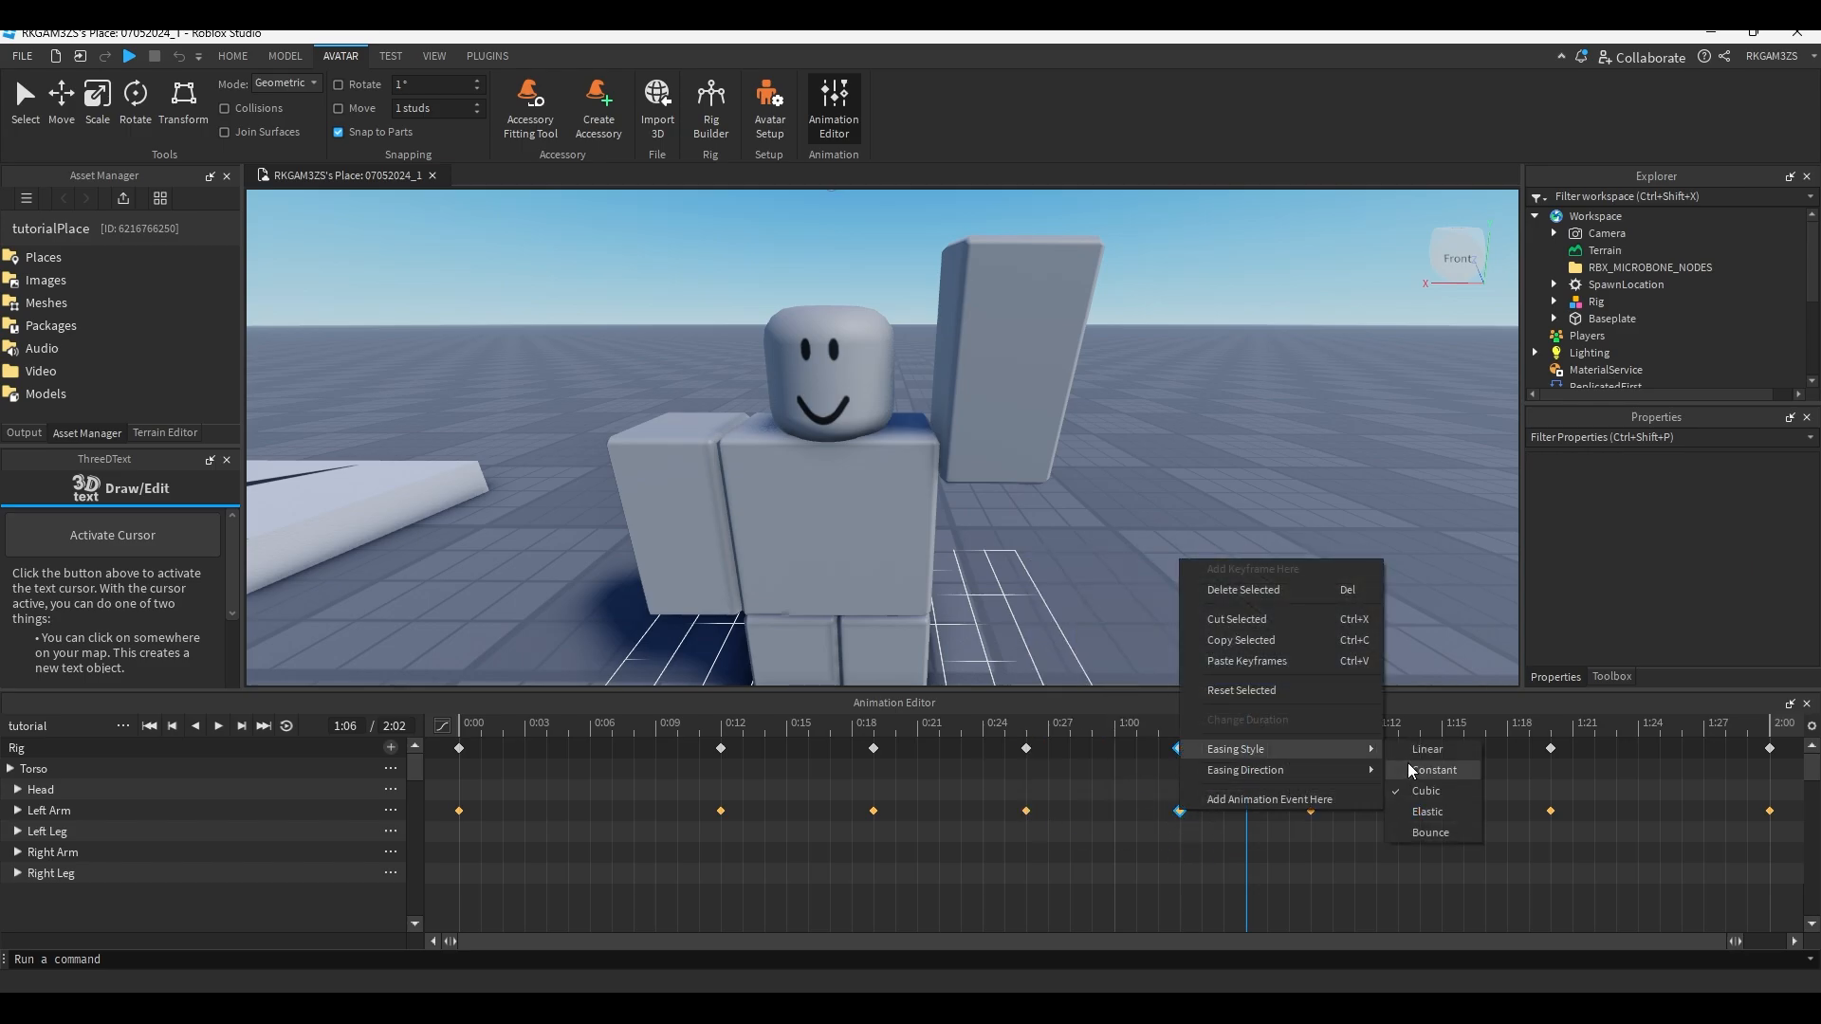
mouse_move(1331, 776)
click(1410, 776)
click(1311, 807)
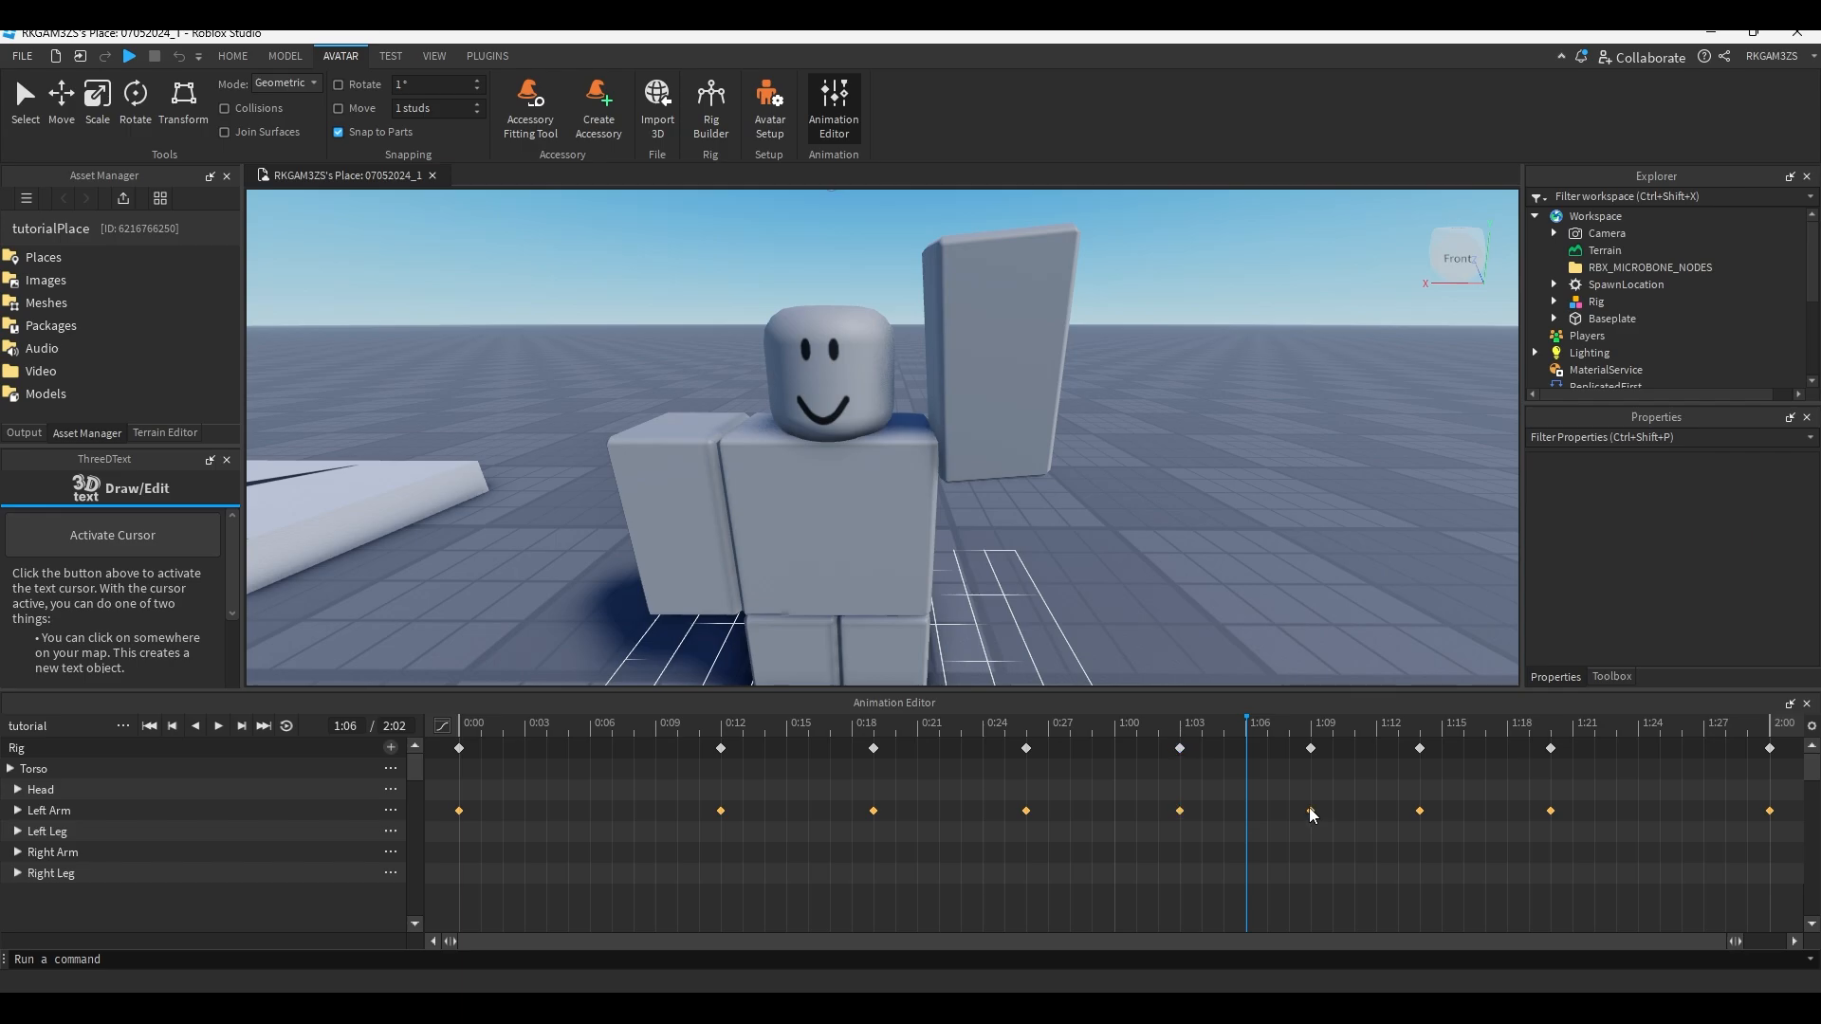
right_click(1310, 807)
click(1326, 802)
Play and scrub the wave animation from its early frames to review the changed easing directions.
click(874, 726)
key(space)
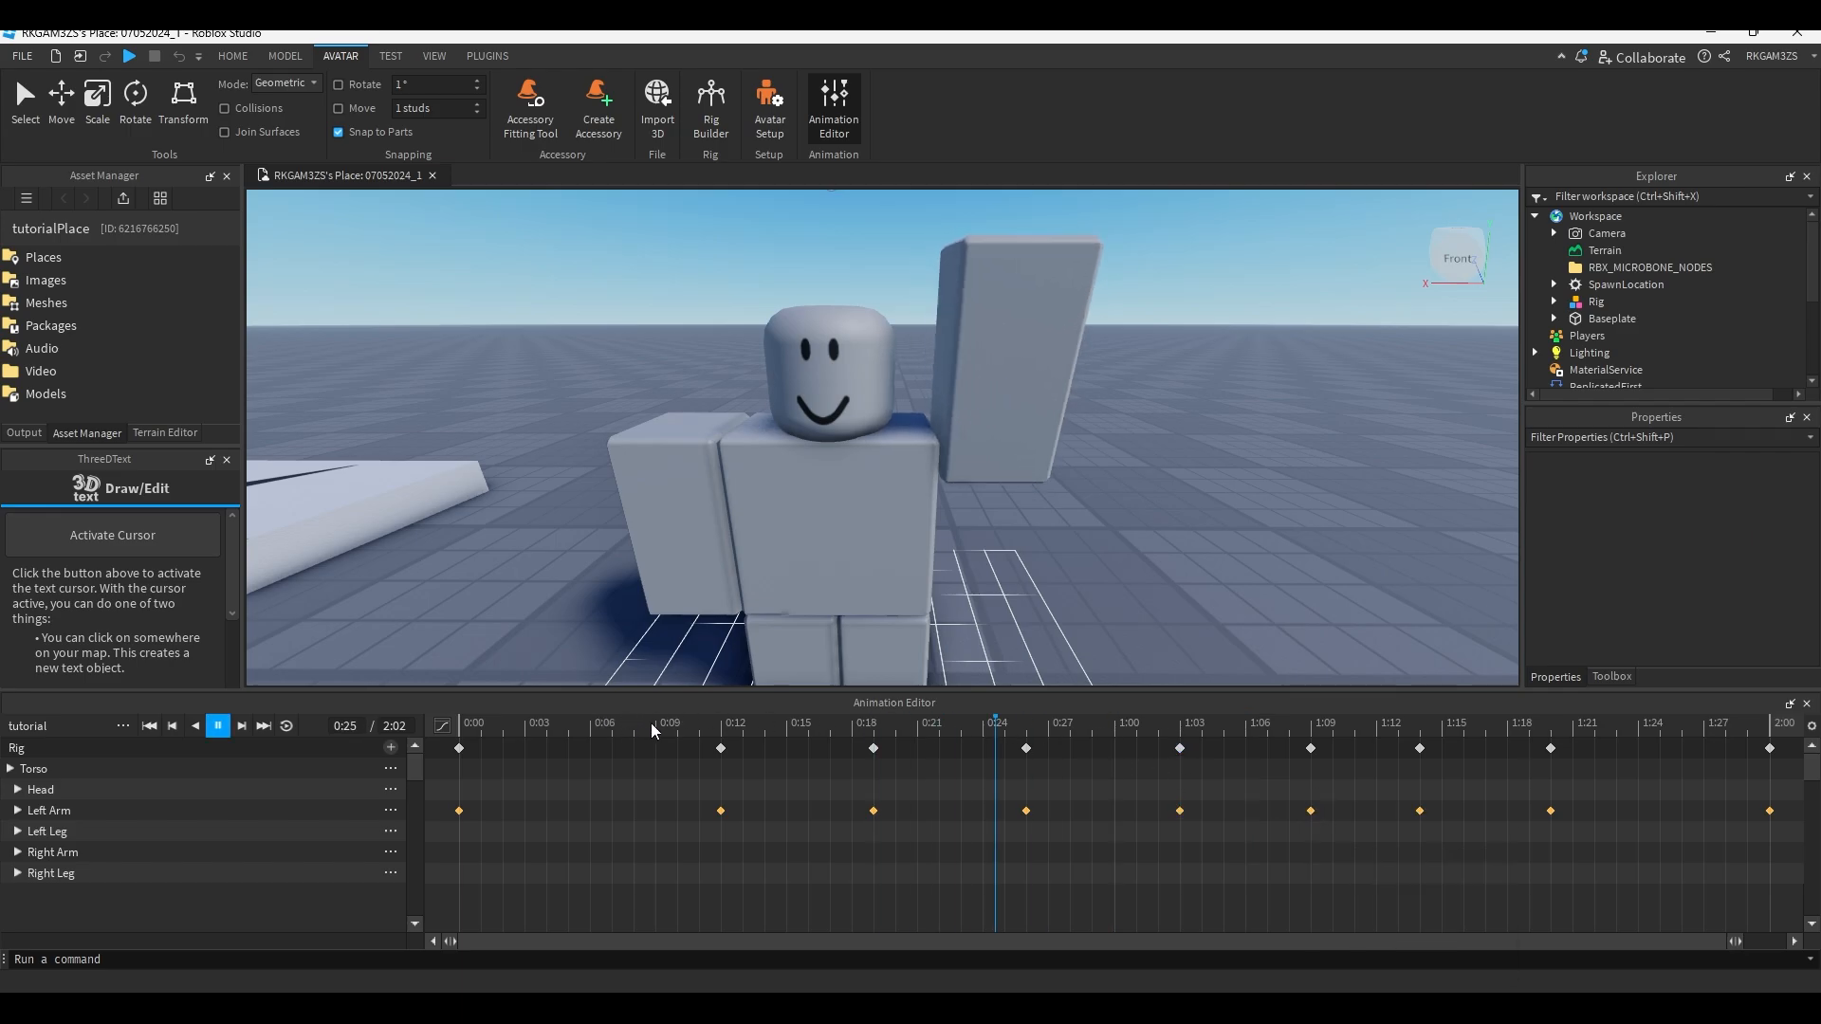
key(space)
click(657, 726)
key(space)
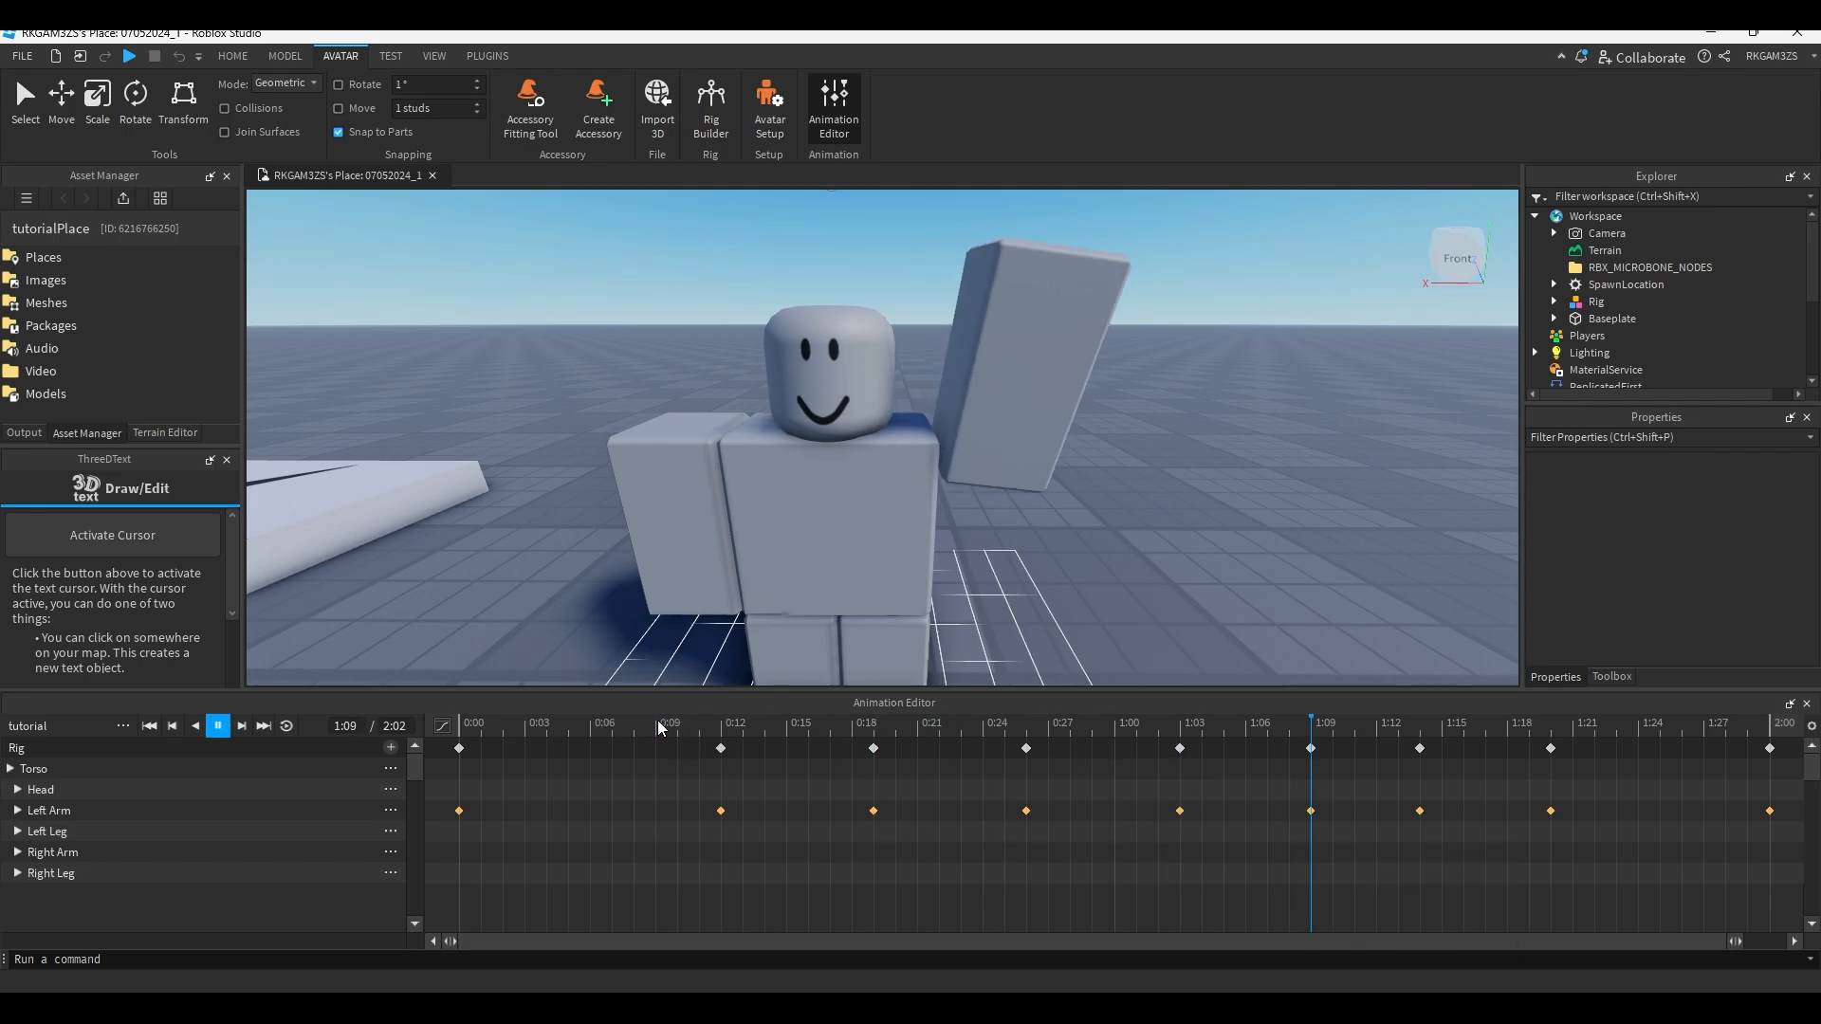
key(space)
drag(1030, 726, 633, 742)
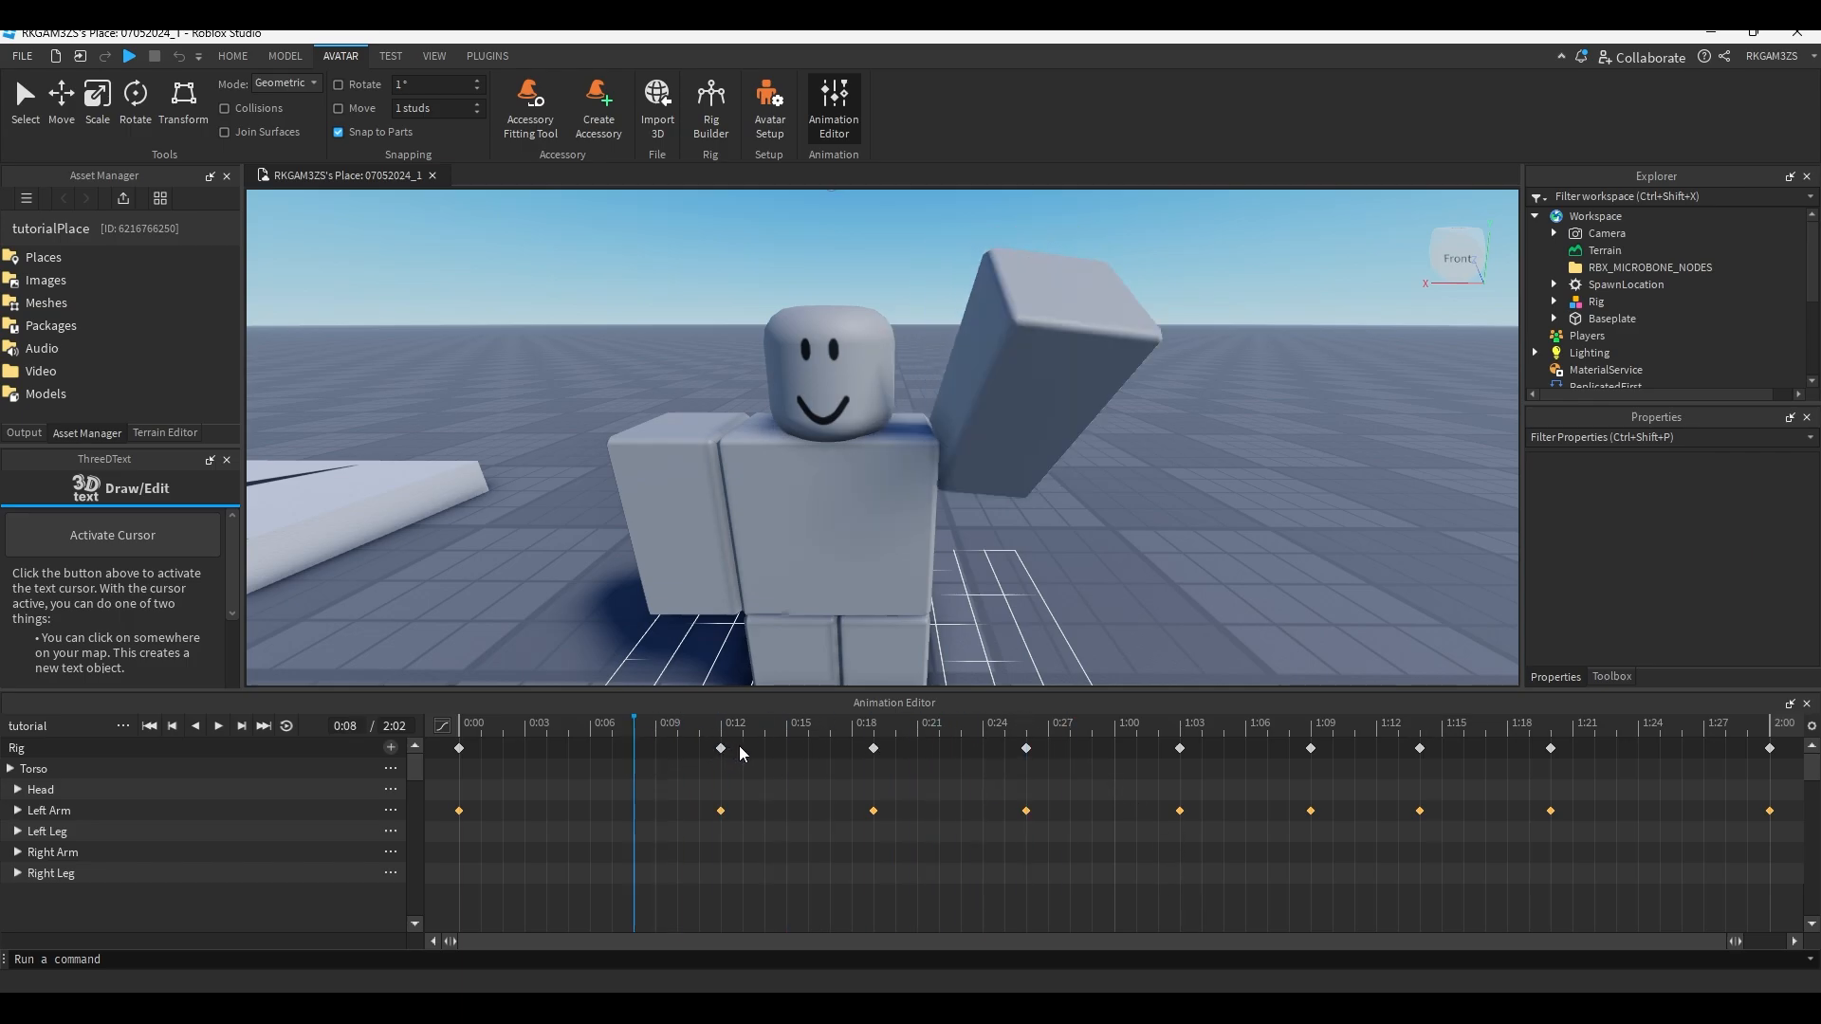
Undo the left arm's easing direction and keyframe timing changes, and play the animation to its end.
drag(982, 740, 945, 745)
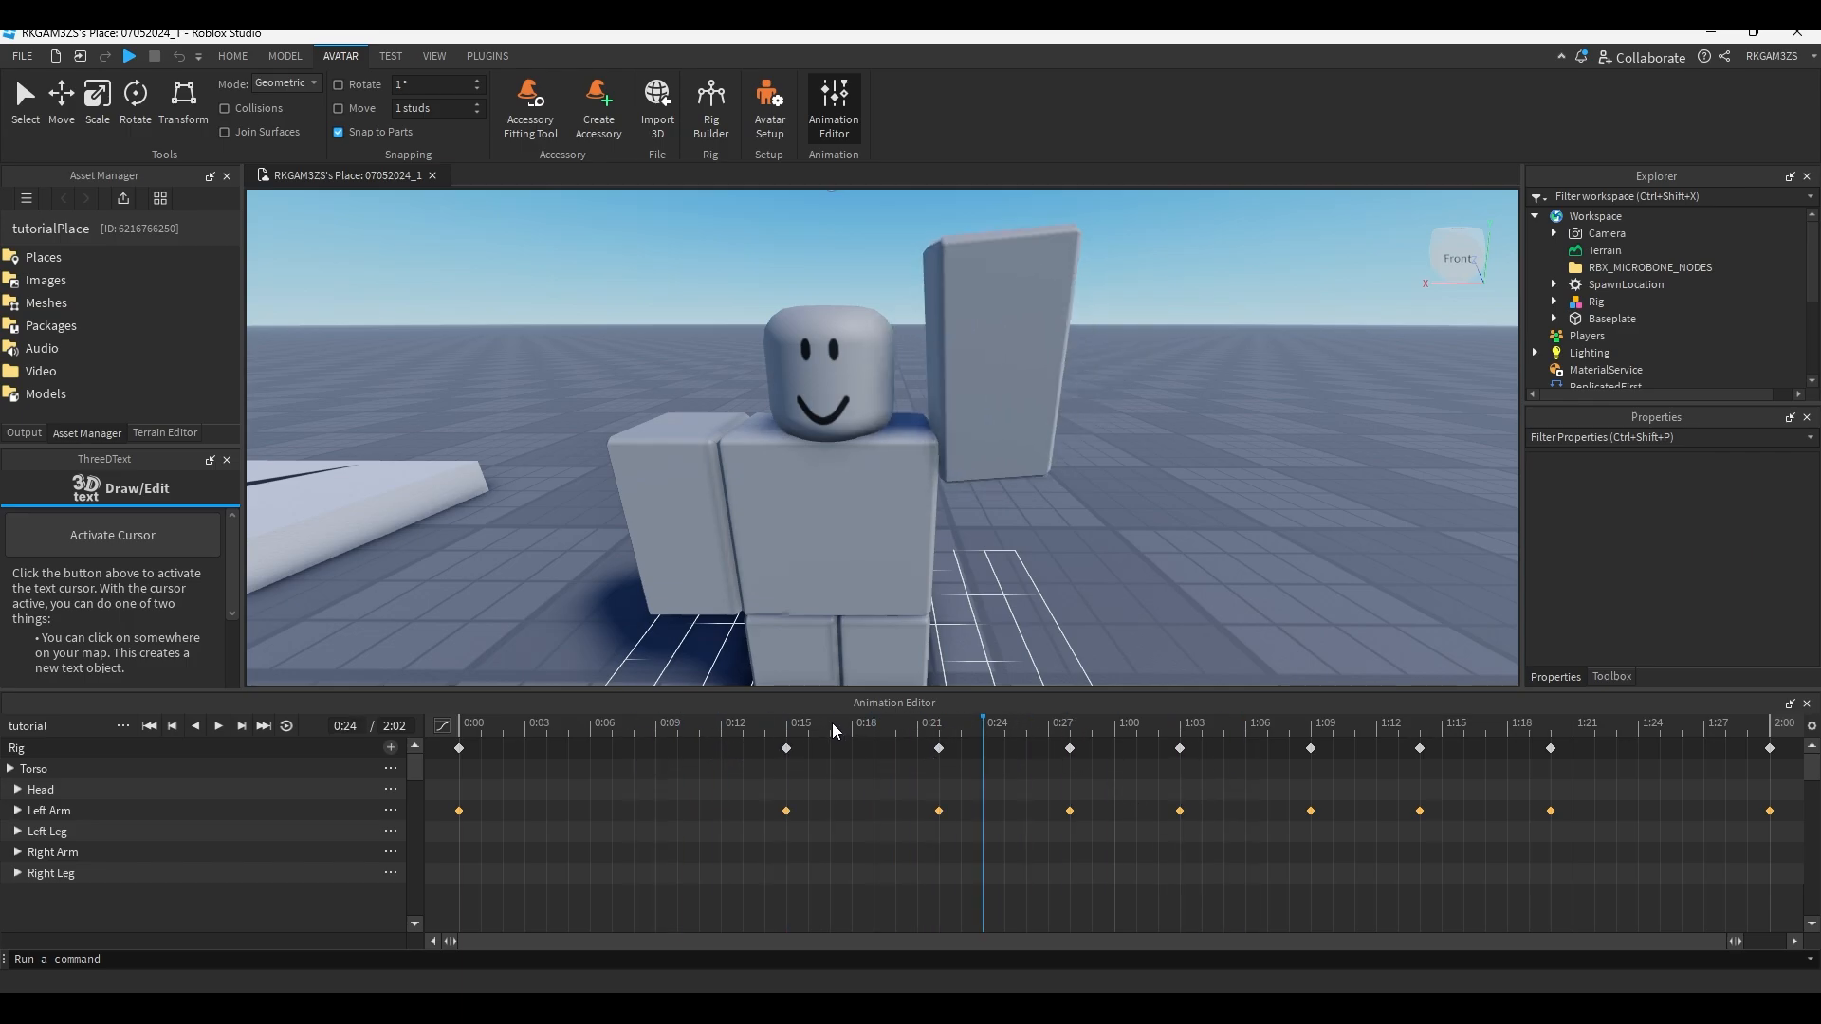
key(space)
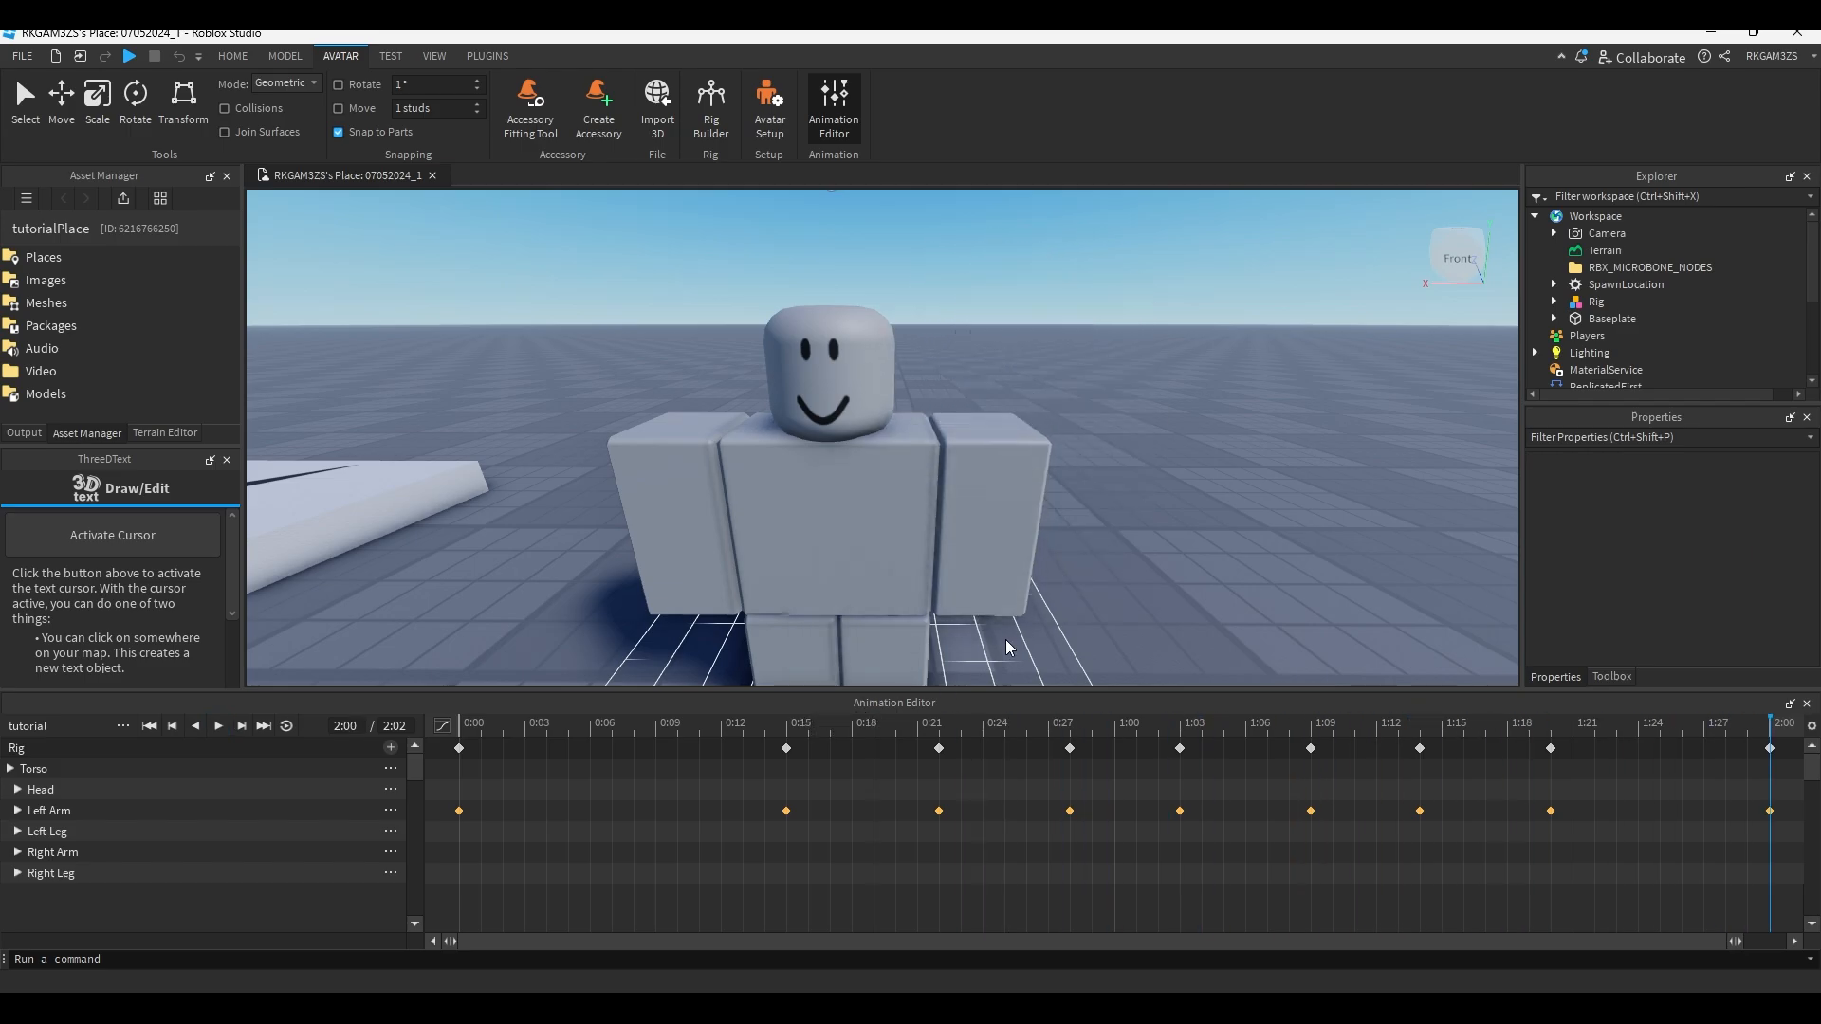
key(d)
mouse_move(1080, 567)
right_down()
mouse_move(1069, 553)
mouse_move(1087, 557)
right_up()
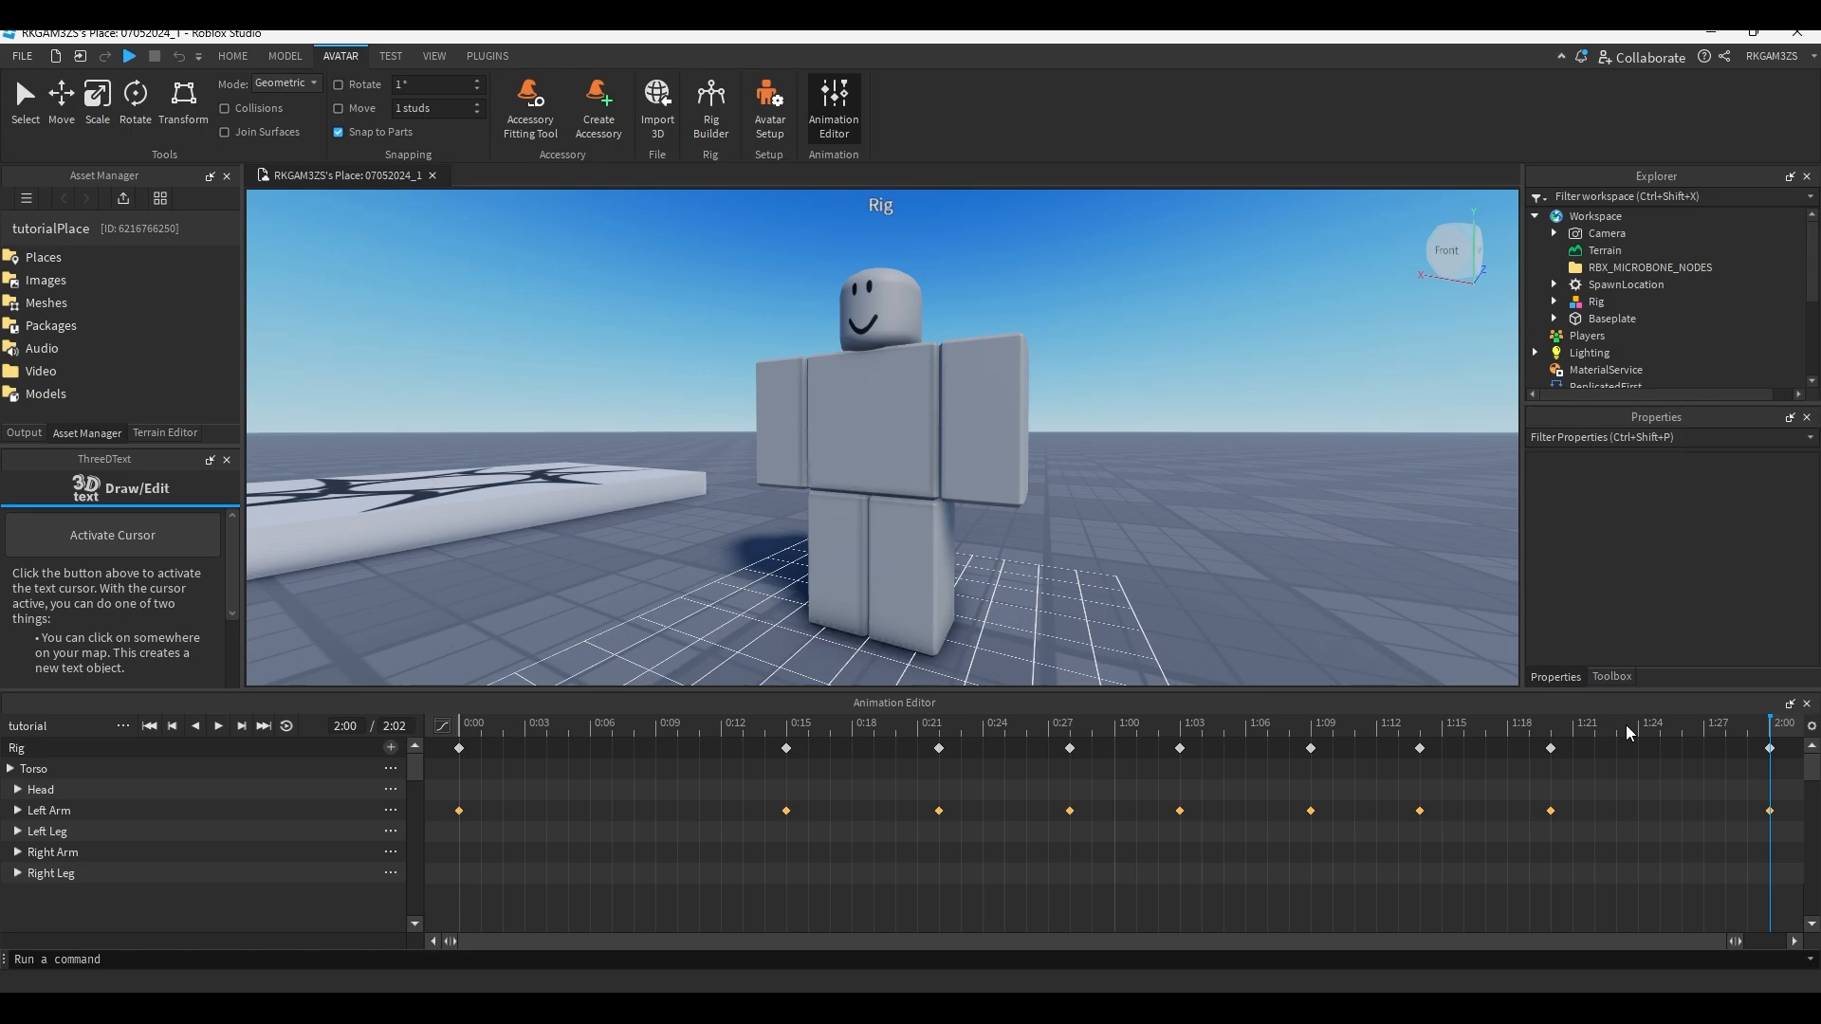
click(125, 727)
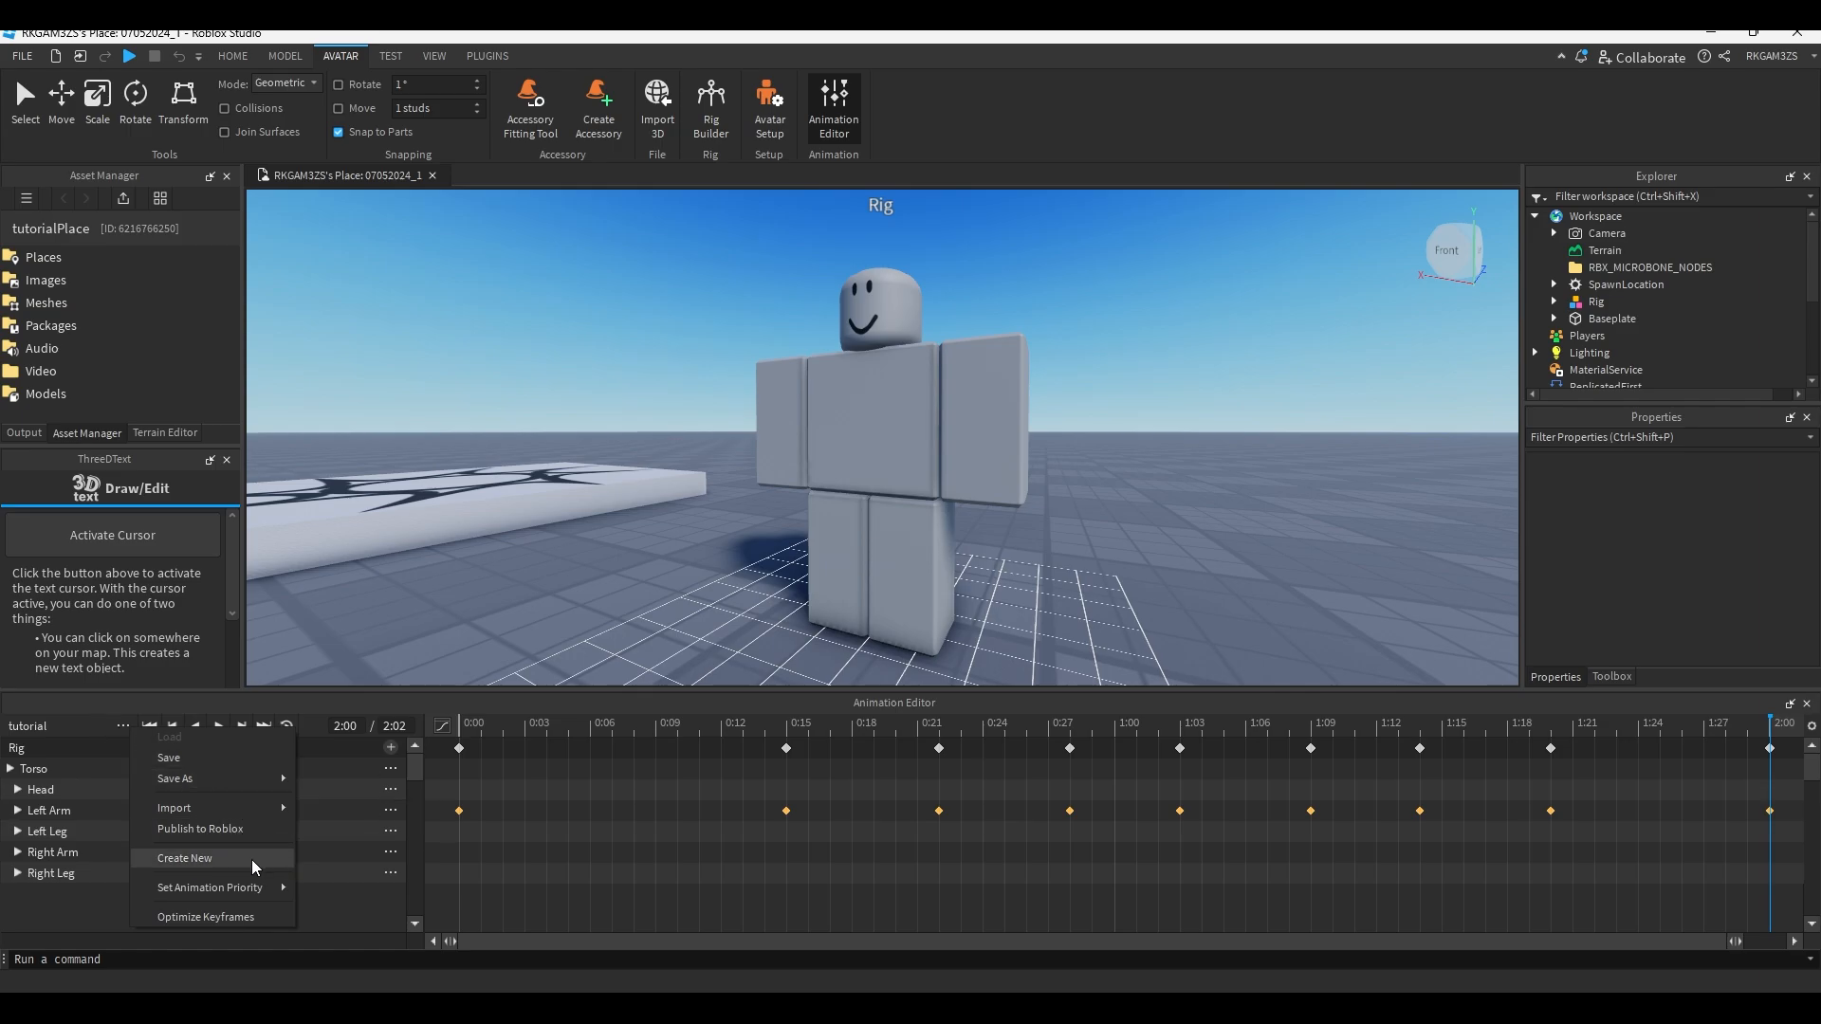
mouse_move(262, 895)
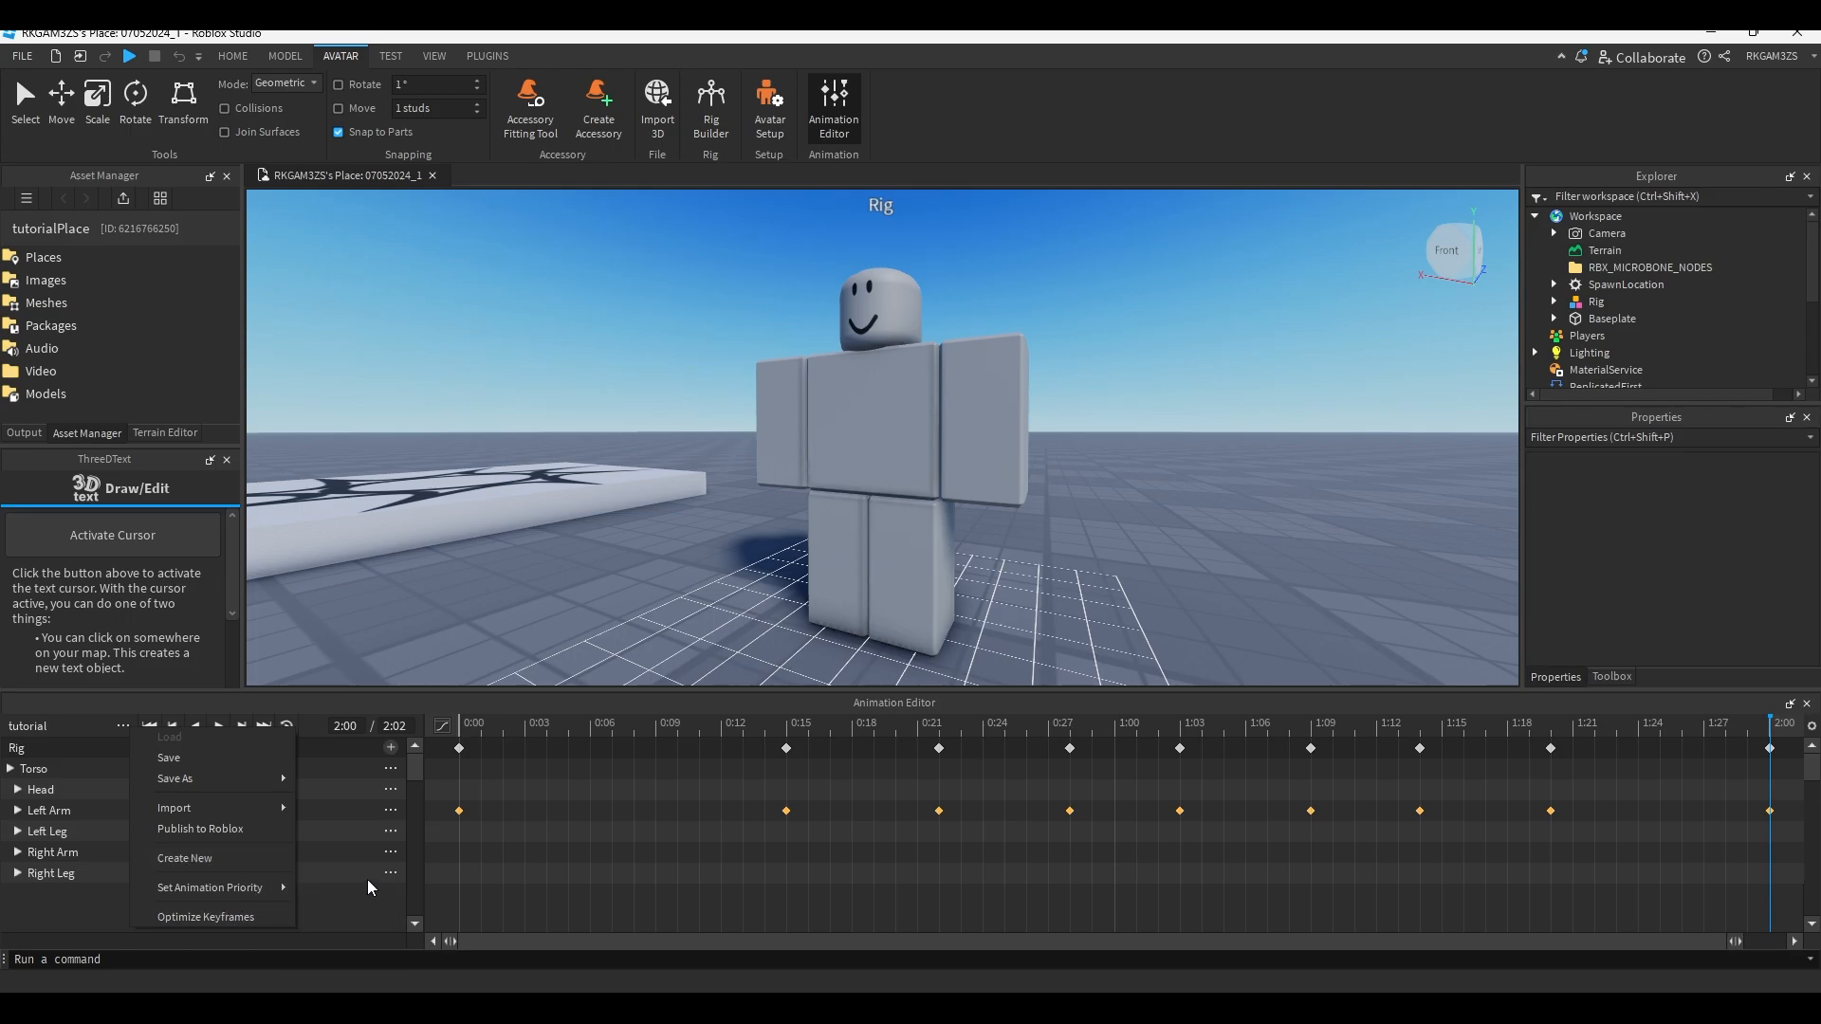
click(618, 850)
Add keyframes for the Torso and Head at 0:00.
drag(565, 732, 459, 732)
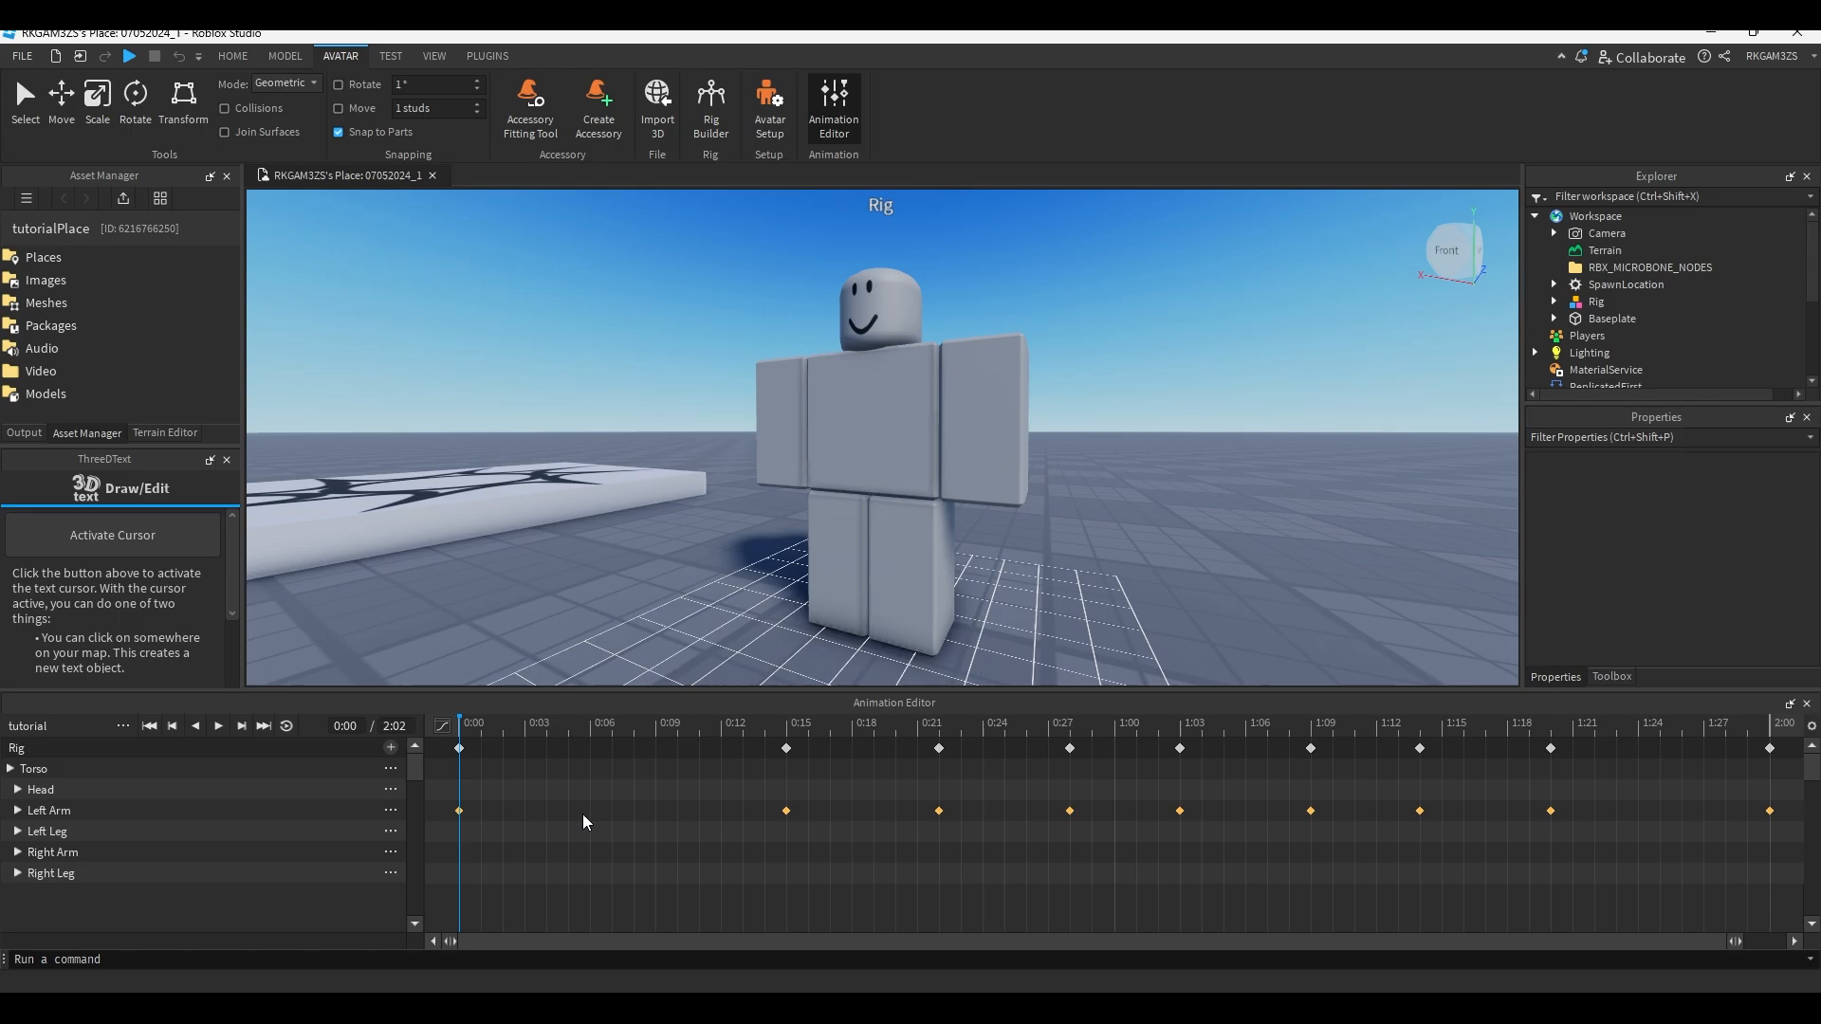
right_click(462, 765)
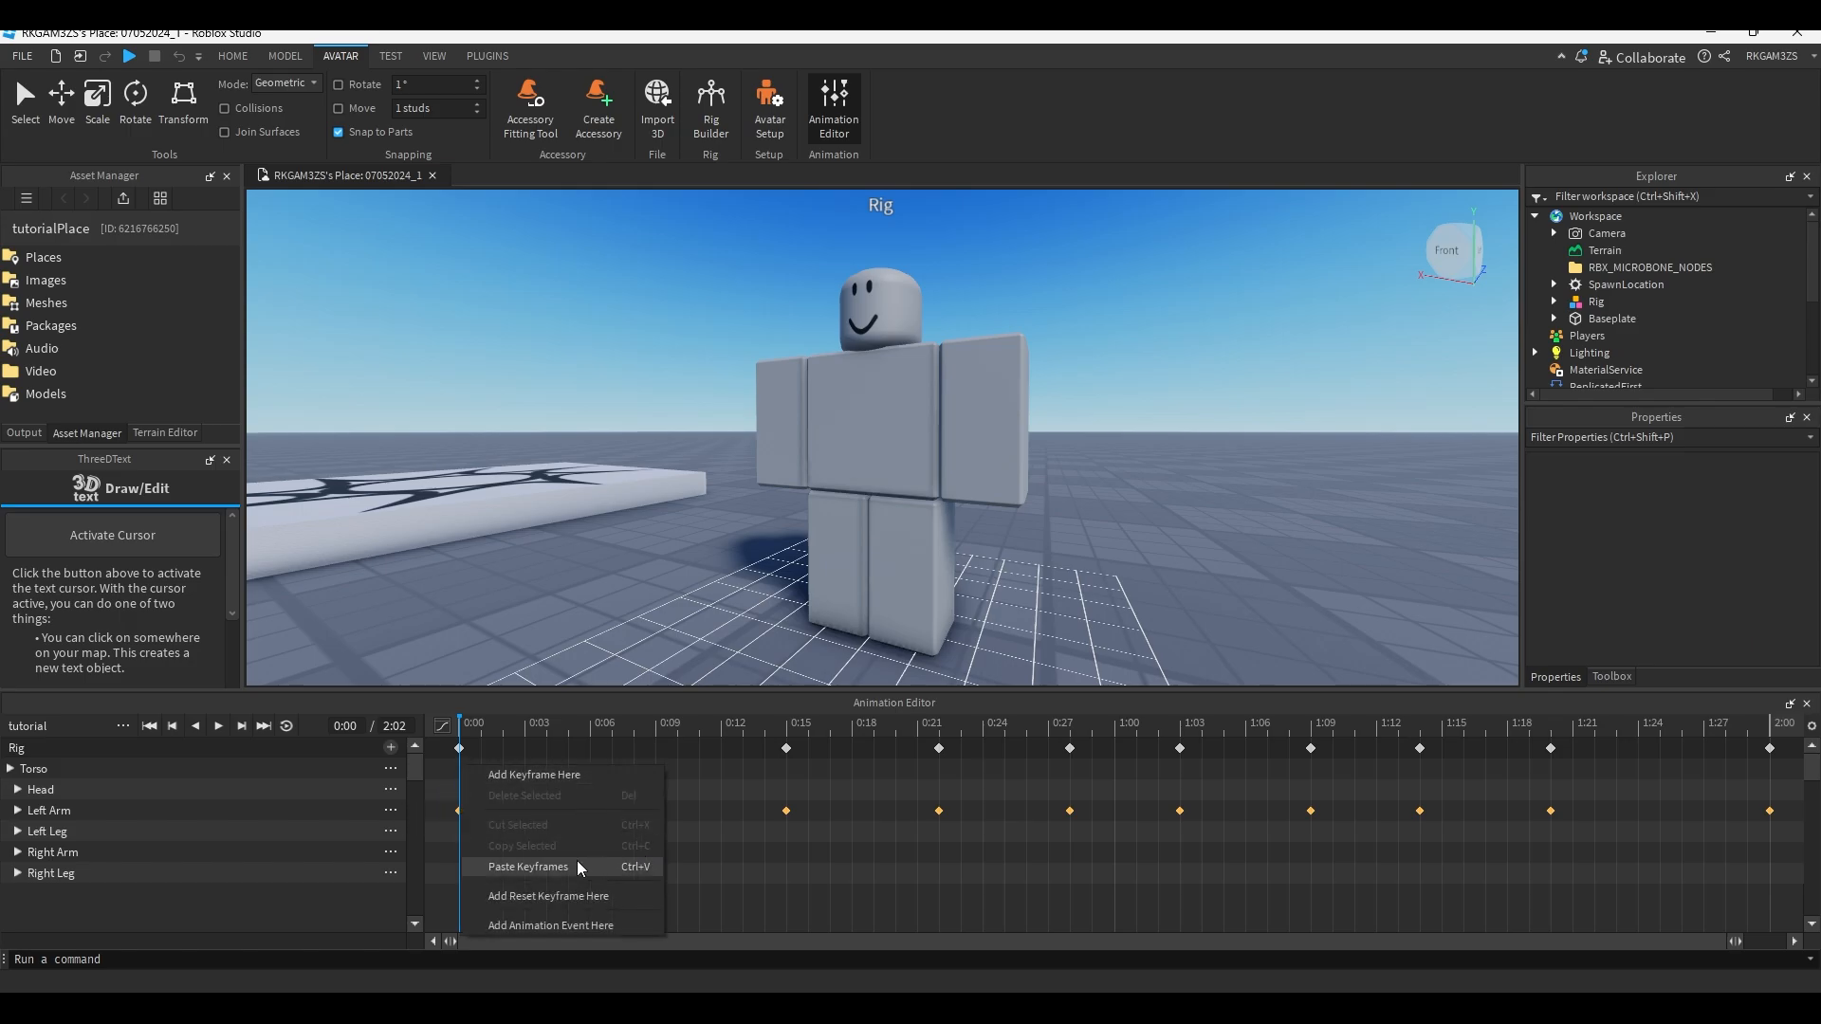
click(577, 862)
right_click(459, 795)
click(521, 804)
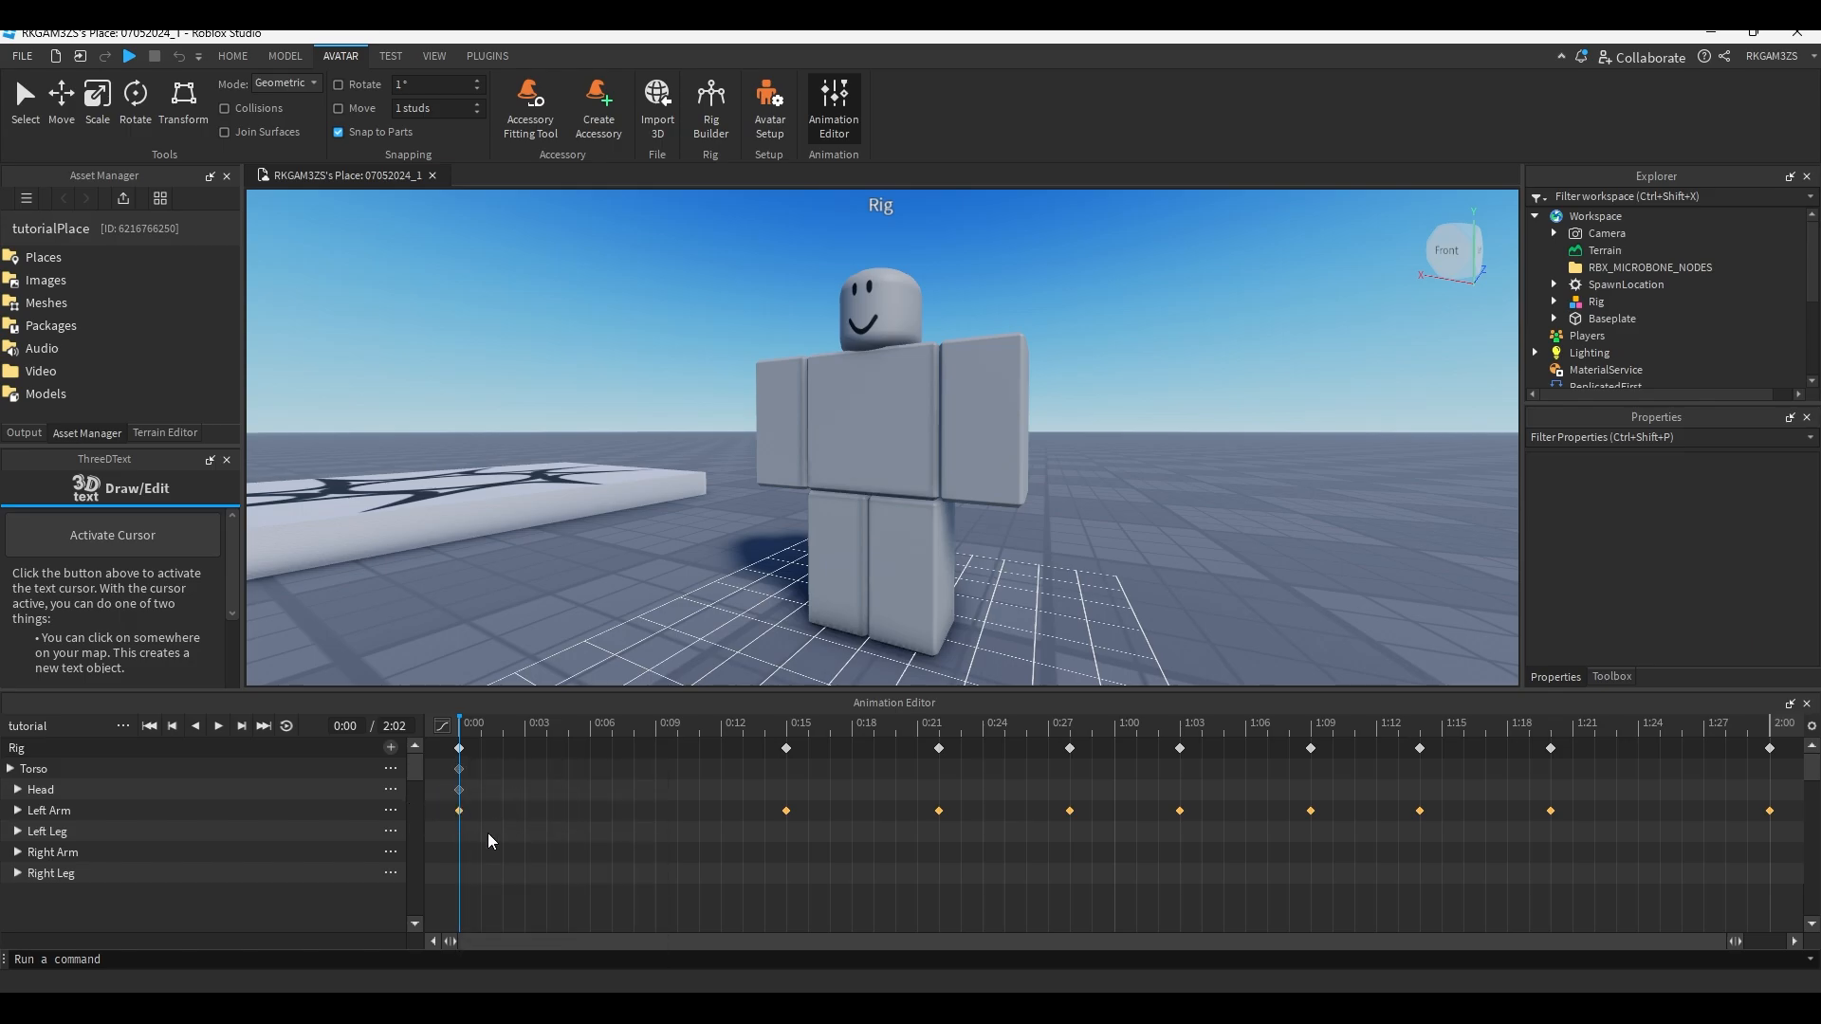
Add unneeded keyframes for the Left Leg at 0:00, 0:06 and 0:19, and for the Right Leg at 0:13.
right_click(465, 835)
click(545, 844)
right_click(588, 831)
click(655, 842)
right_click(742, 874)
click(853, 883)
right_click(875, 831)
click(915, 840)
Optimize the animation's keyframes with the amount kept at 9 of 9.
click(122, 725)
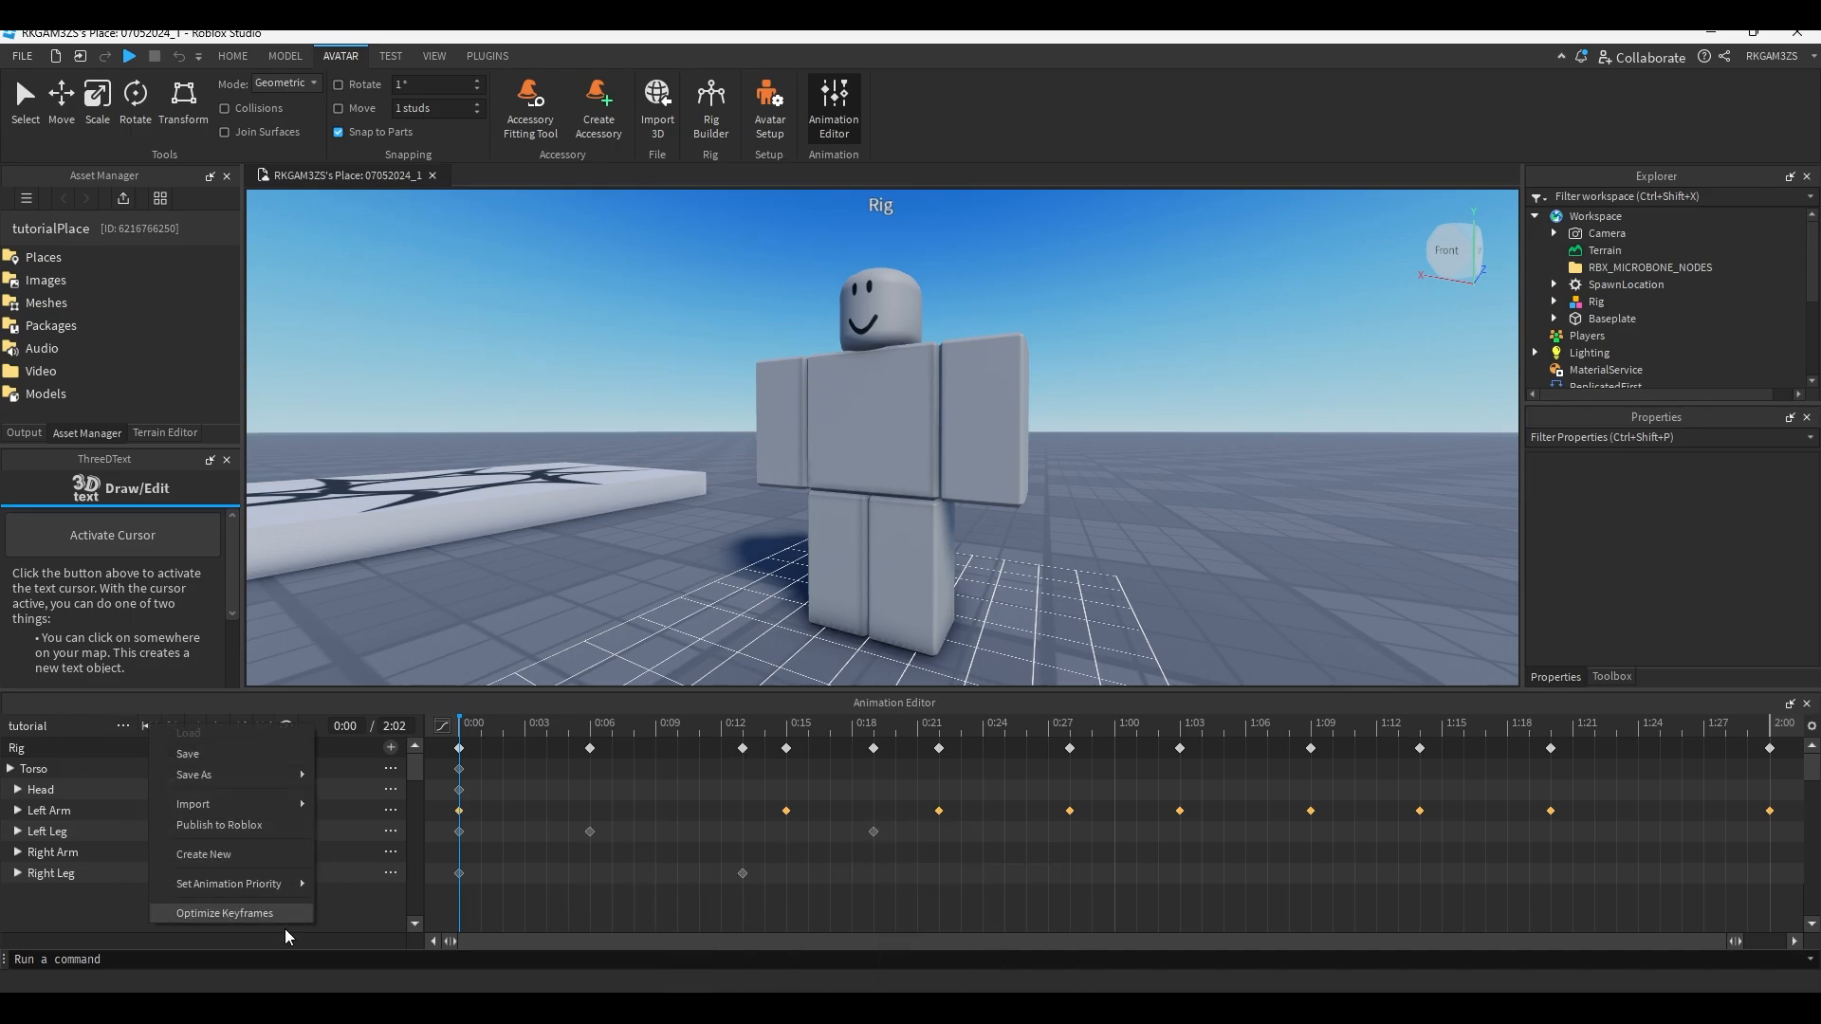
click(264, 907)
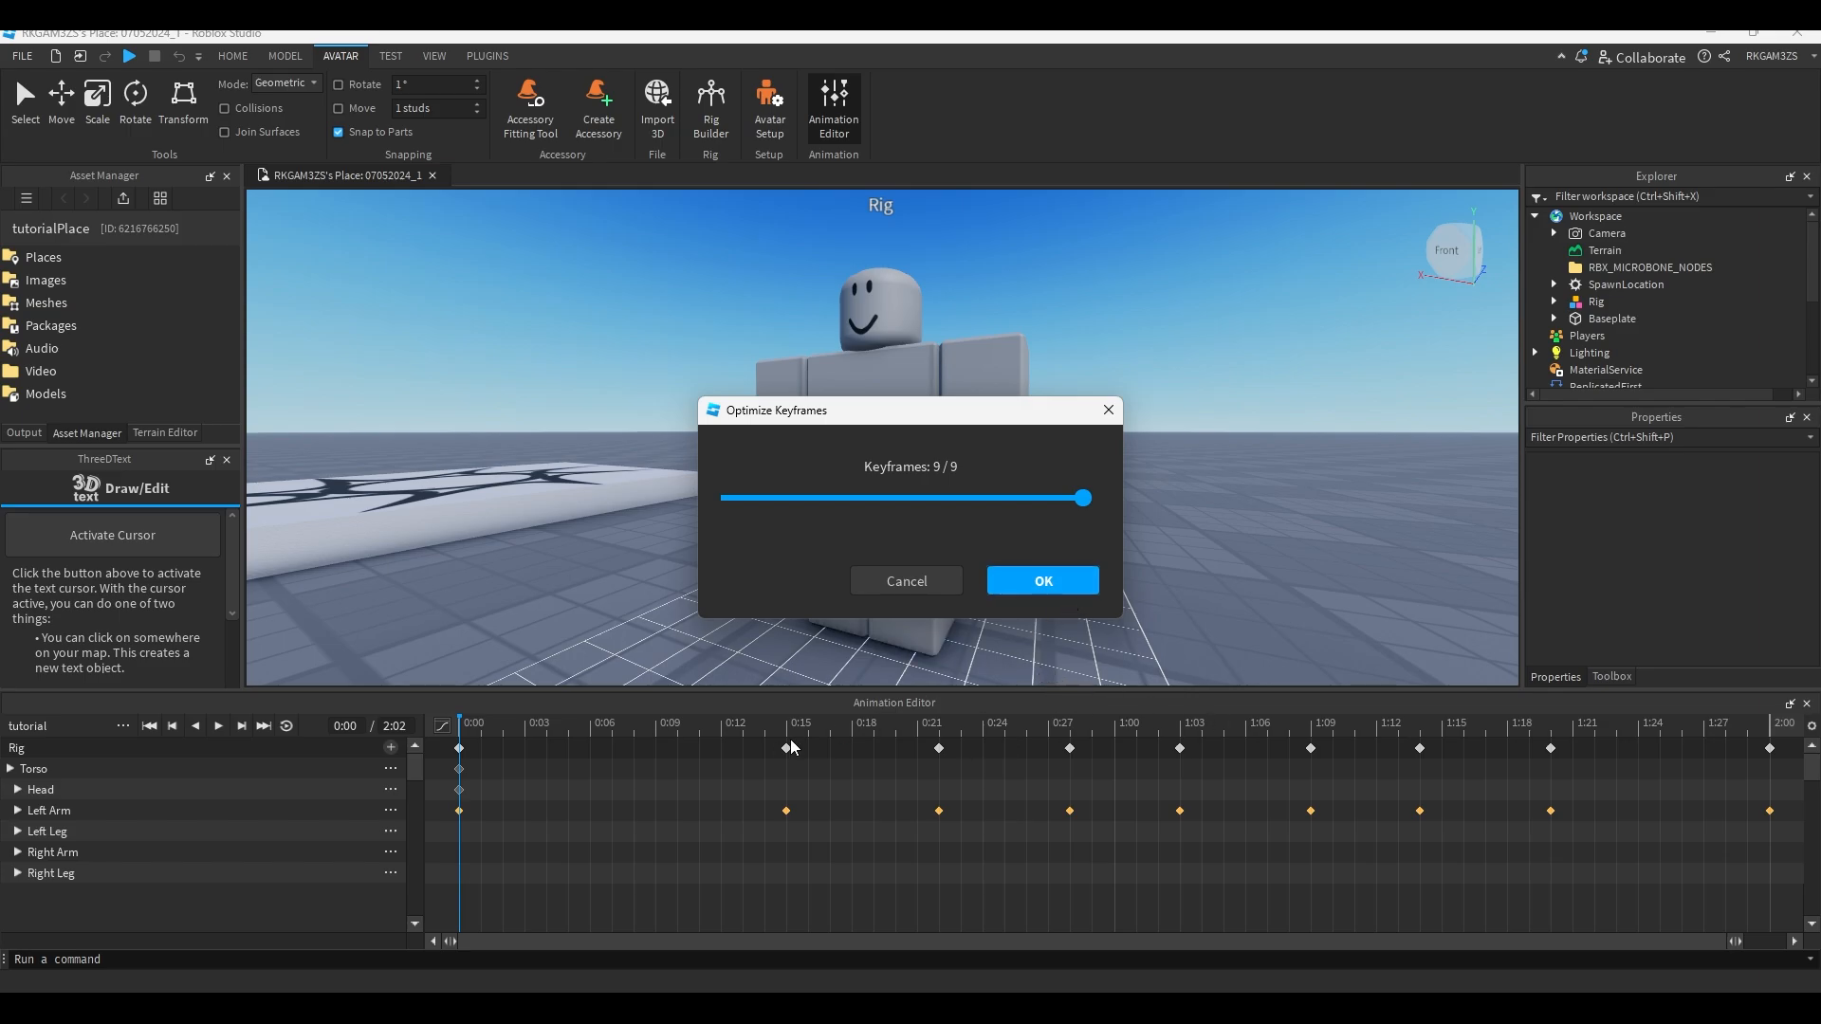
drag(1083, 498, 1293, 548)
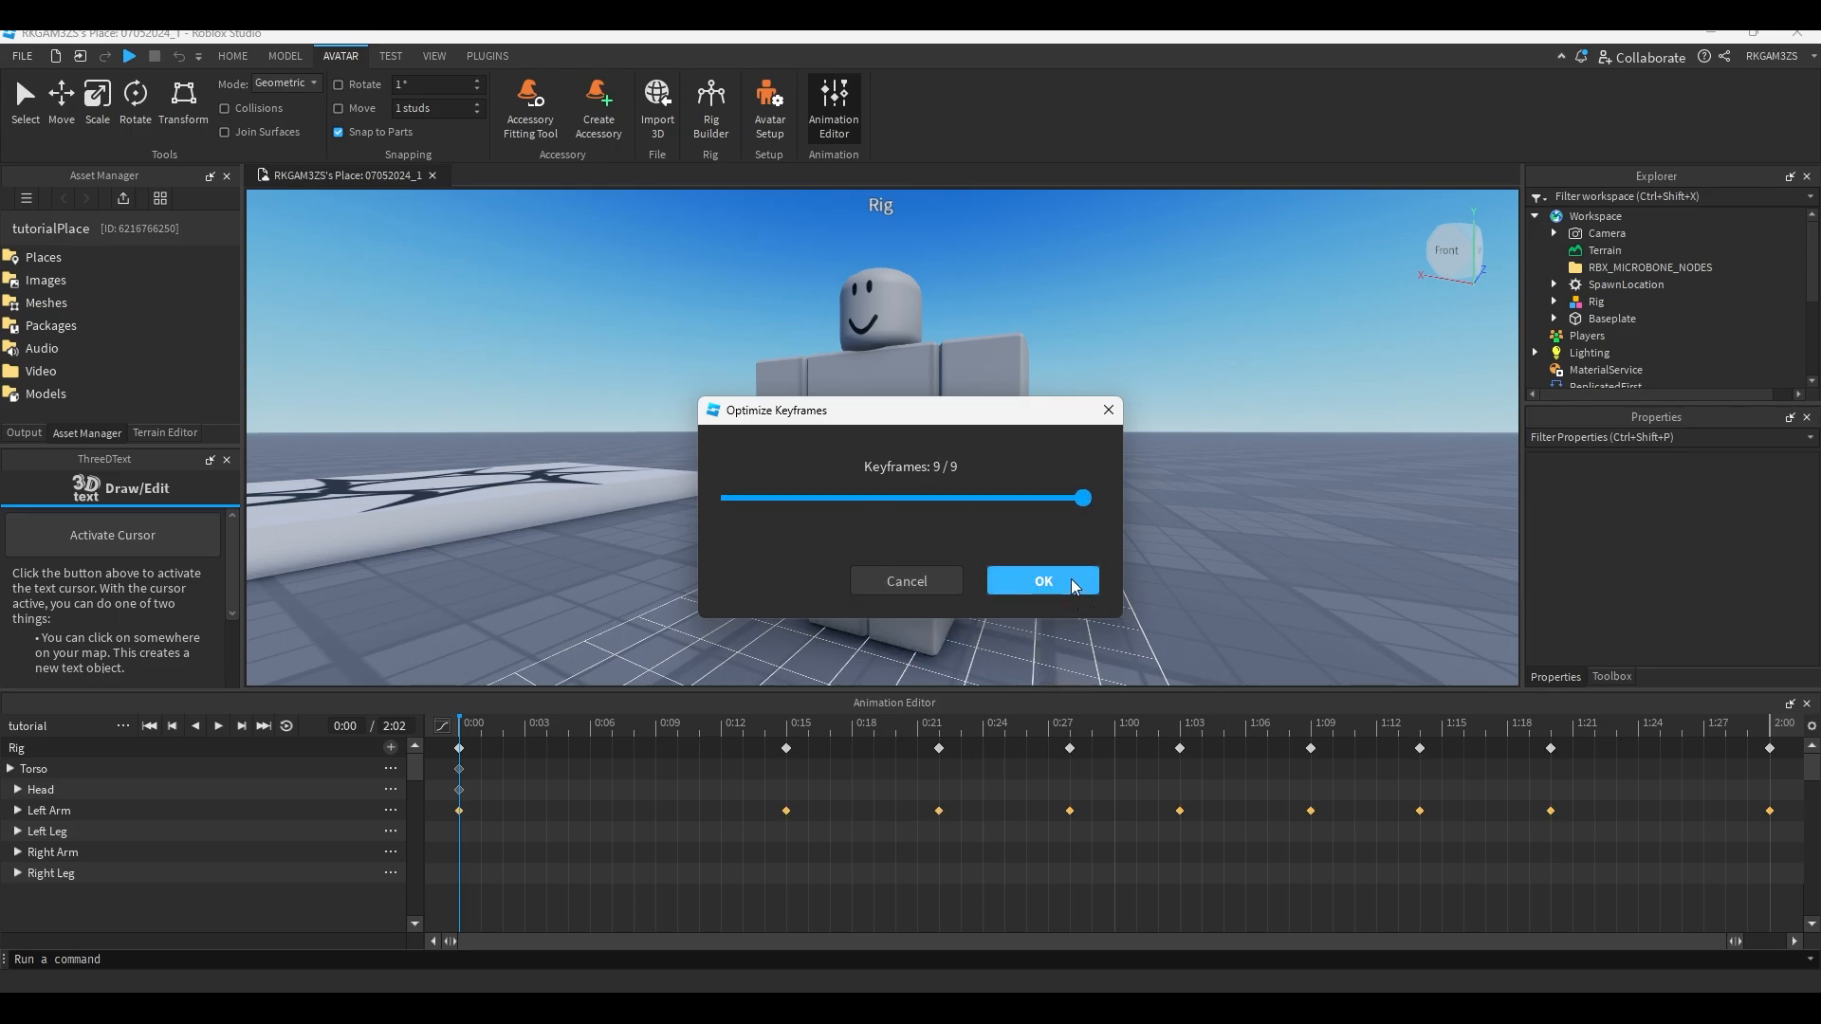
click(1043, 580)
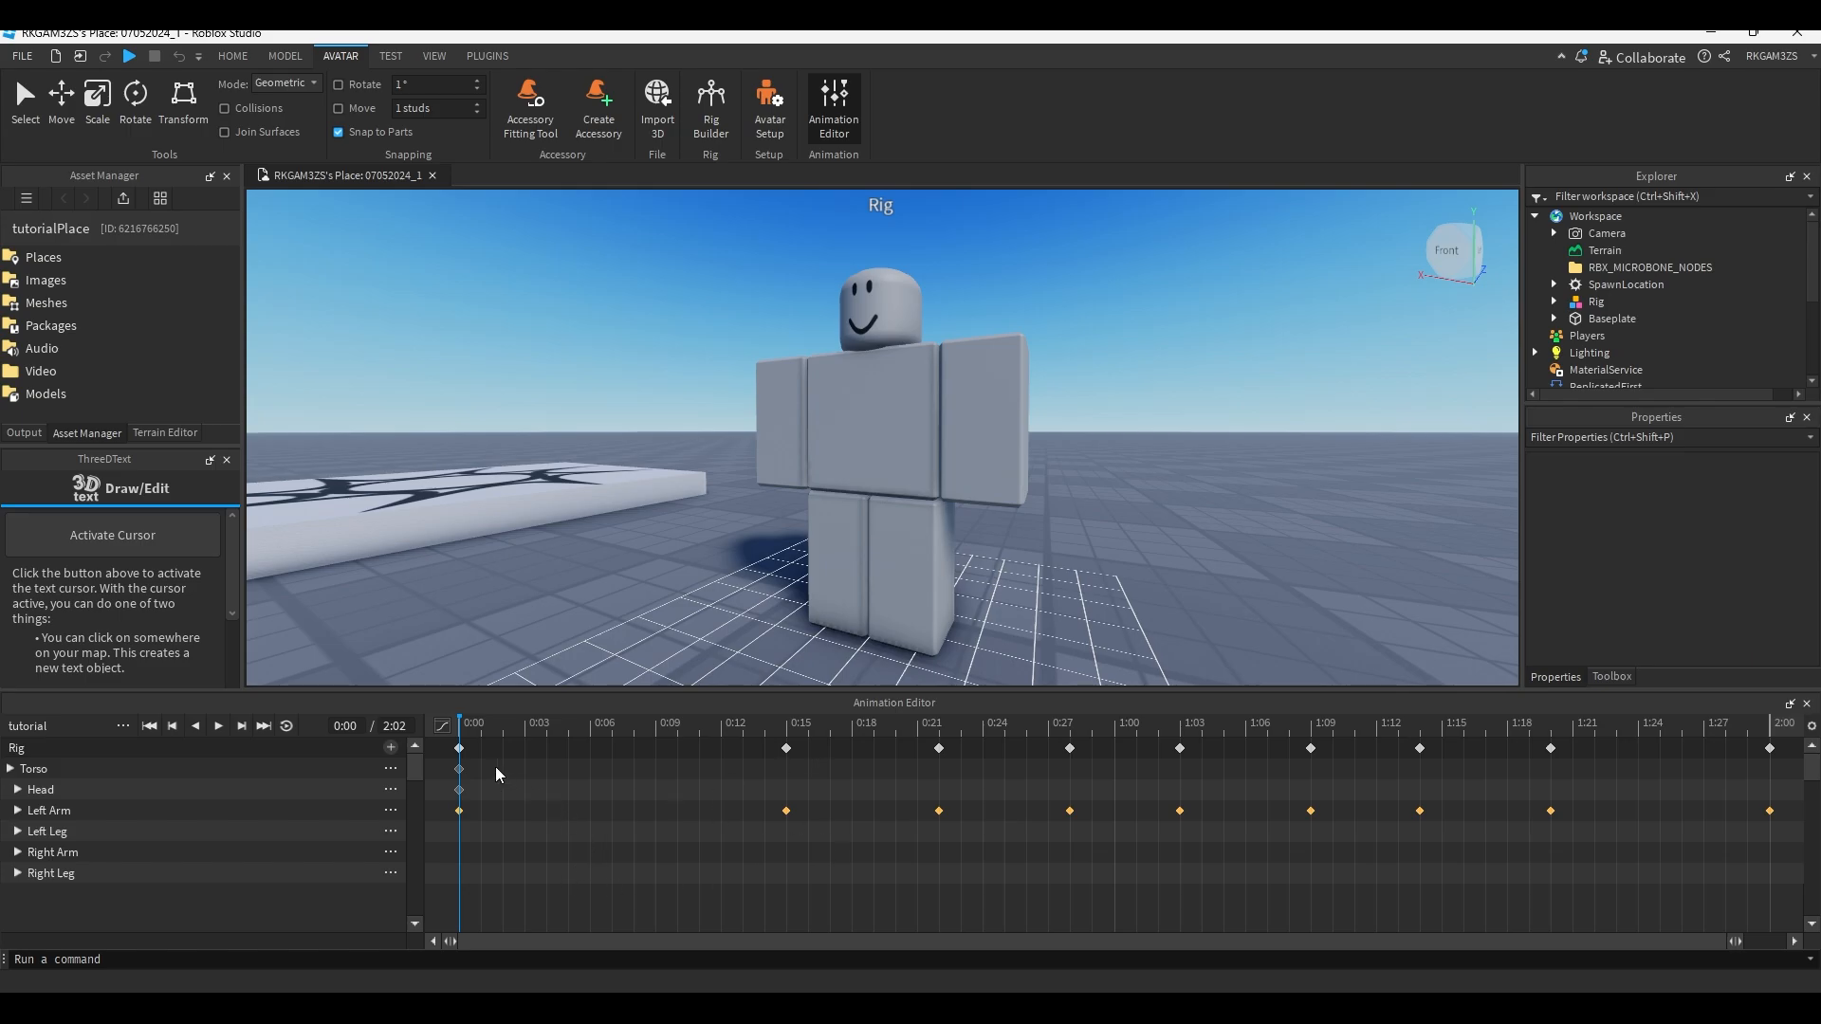
Play the optimized animation to check the wave and inspect the keyframes at 0:00.
key(space)
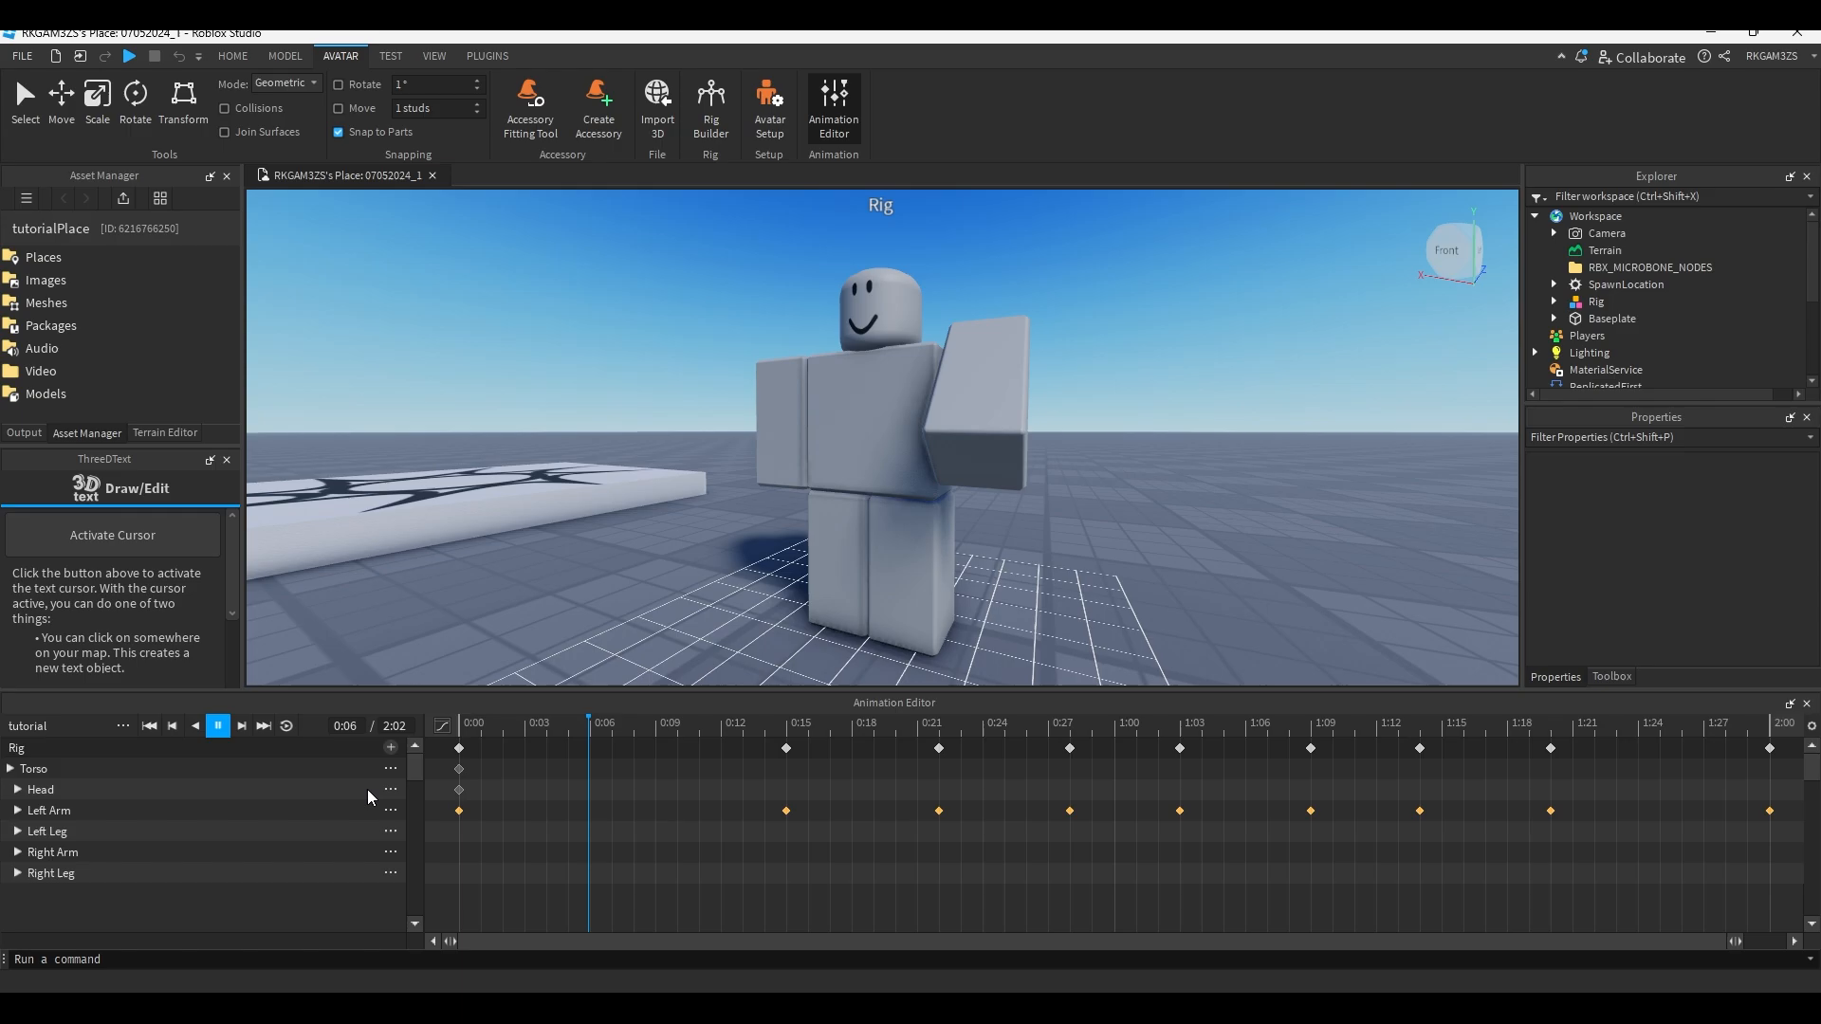
key(space)
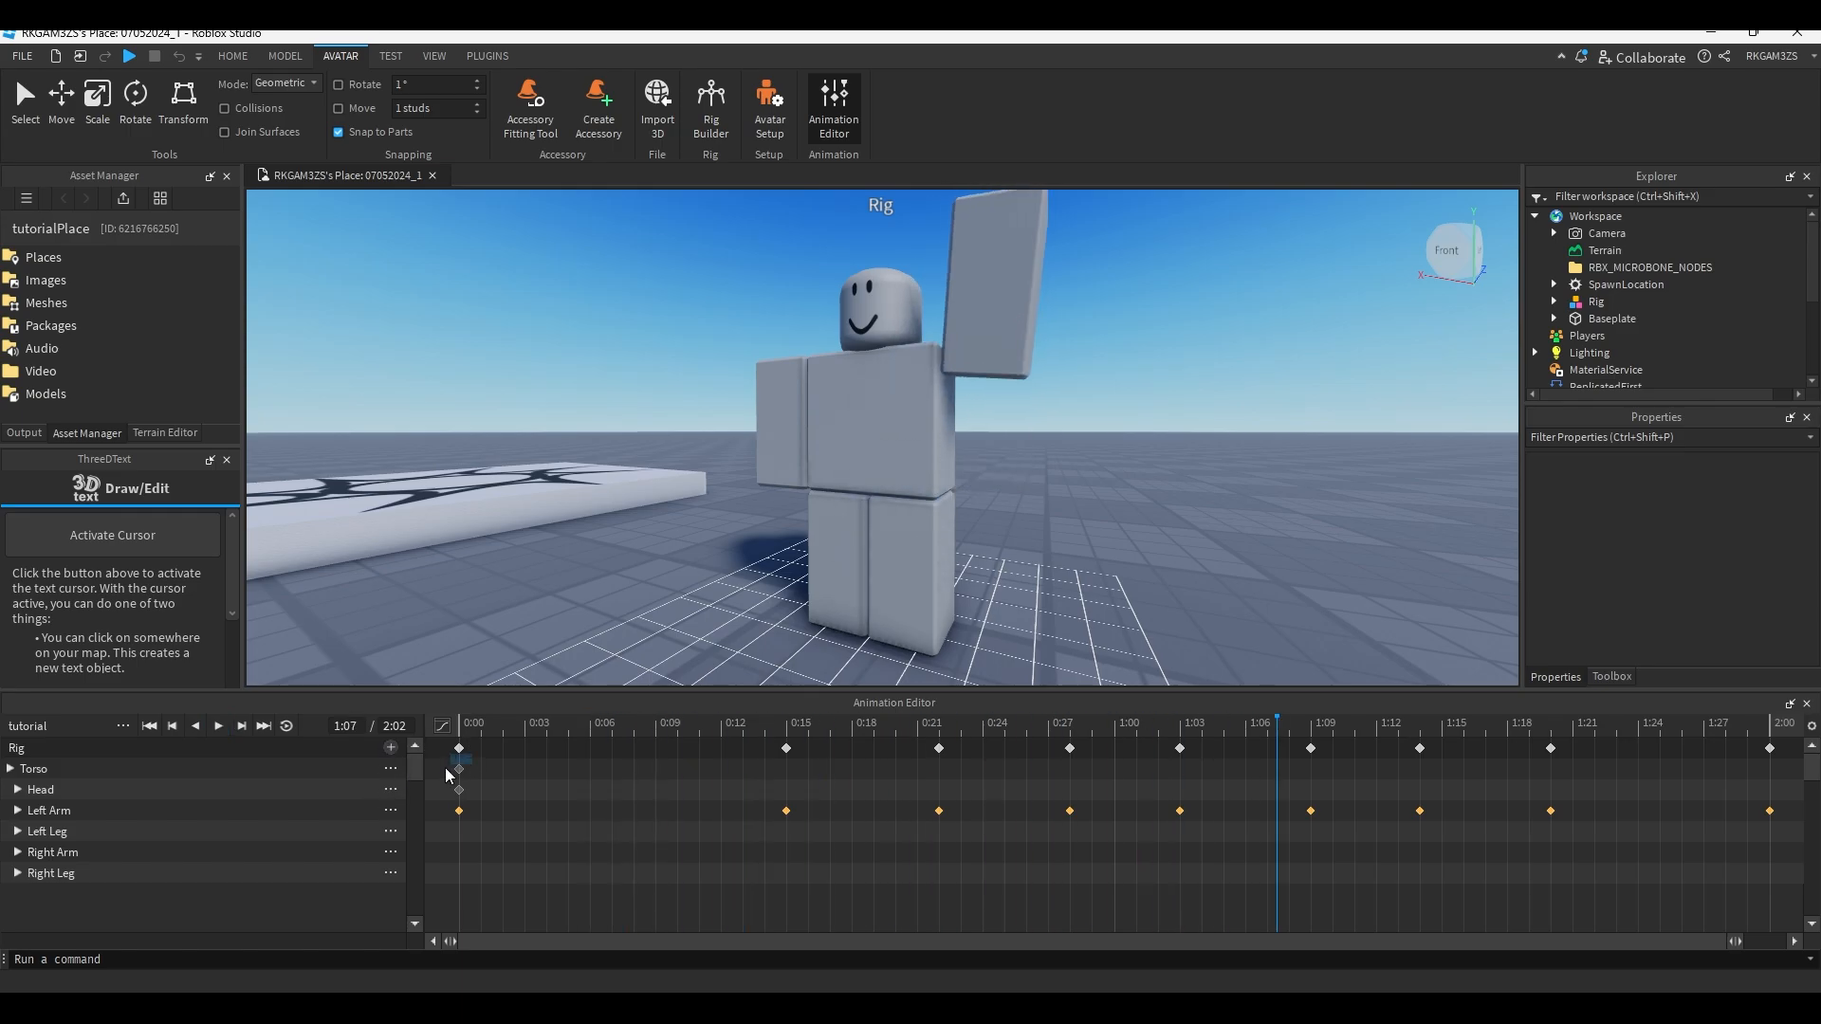
drag(472, 754, 438, 805)
click(756, 801)
Examine the available animation priority levels and look around the rig.
click(123, 726)
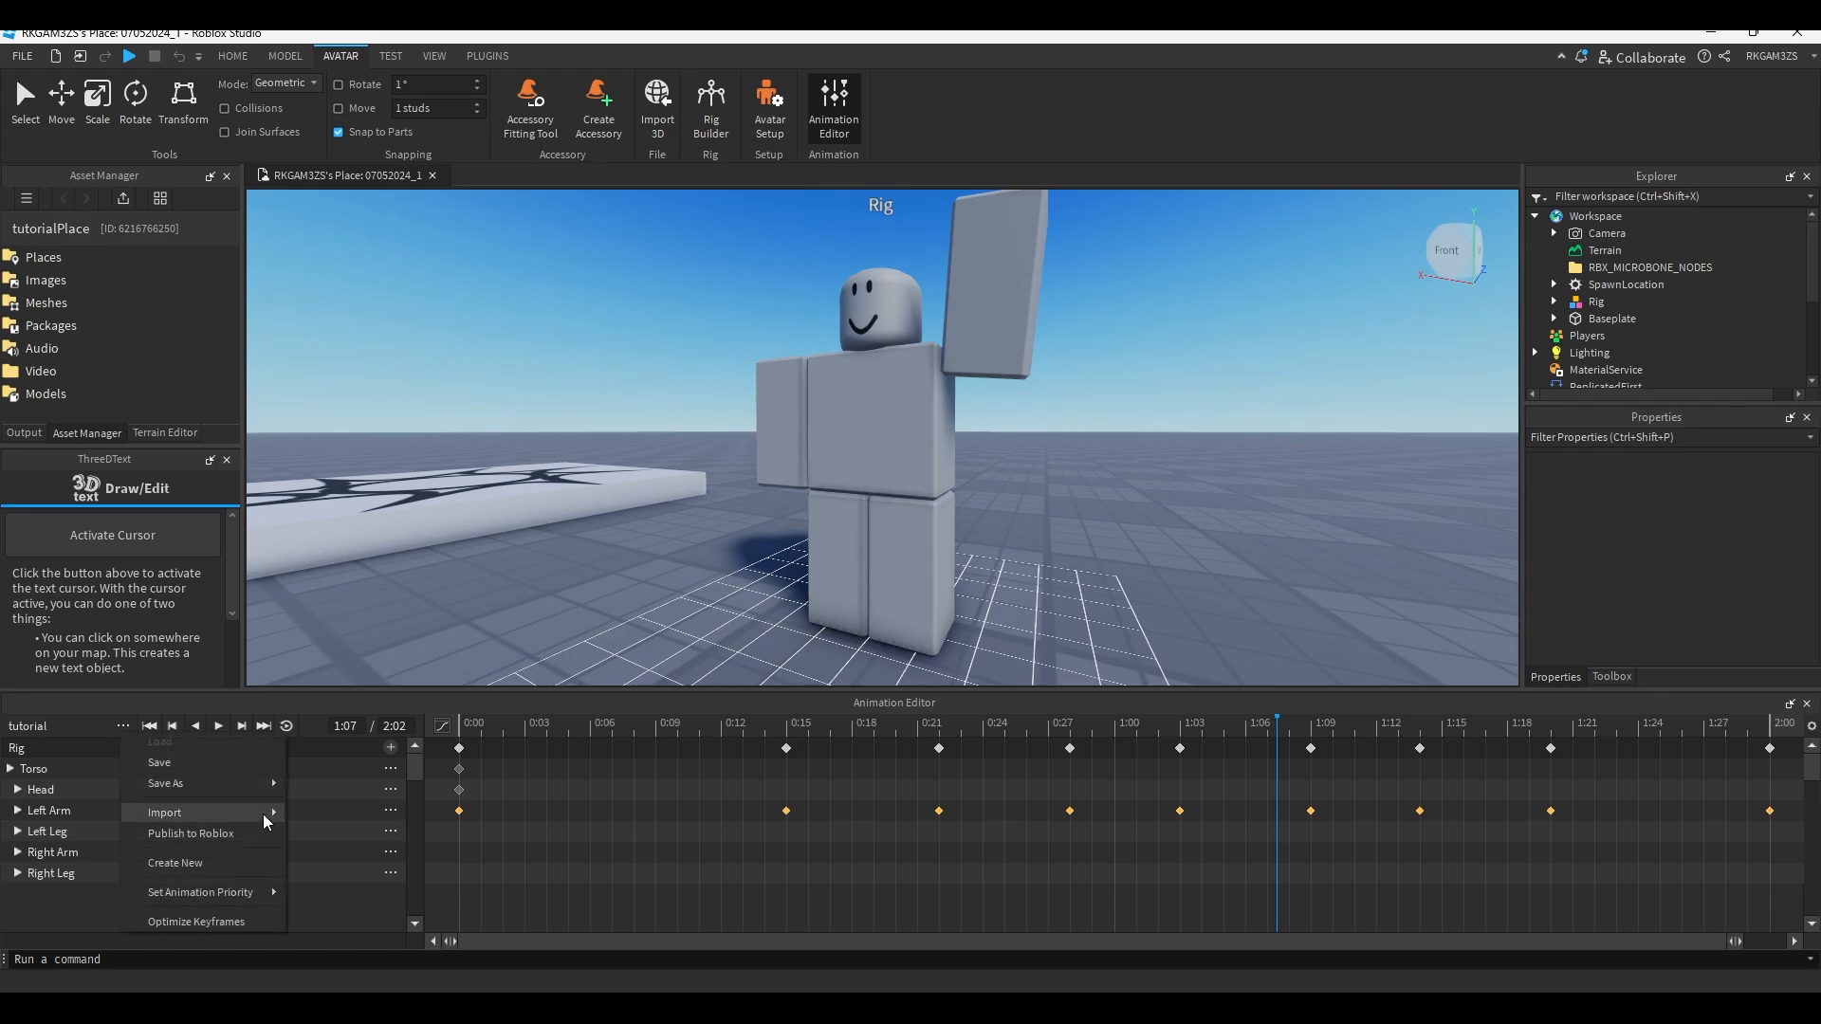
mouse_move(216, 892)
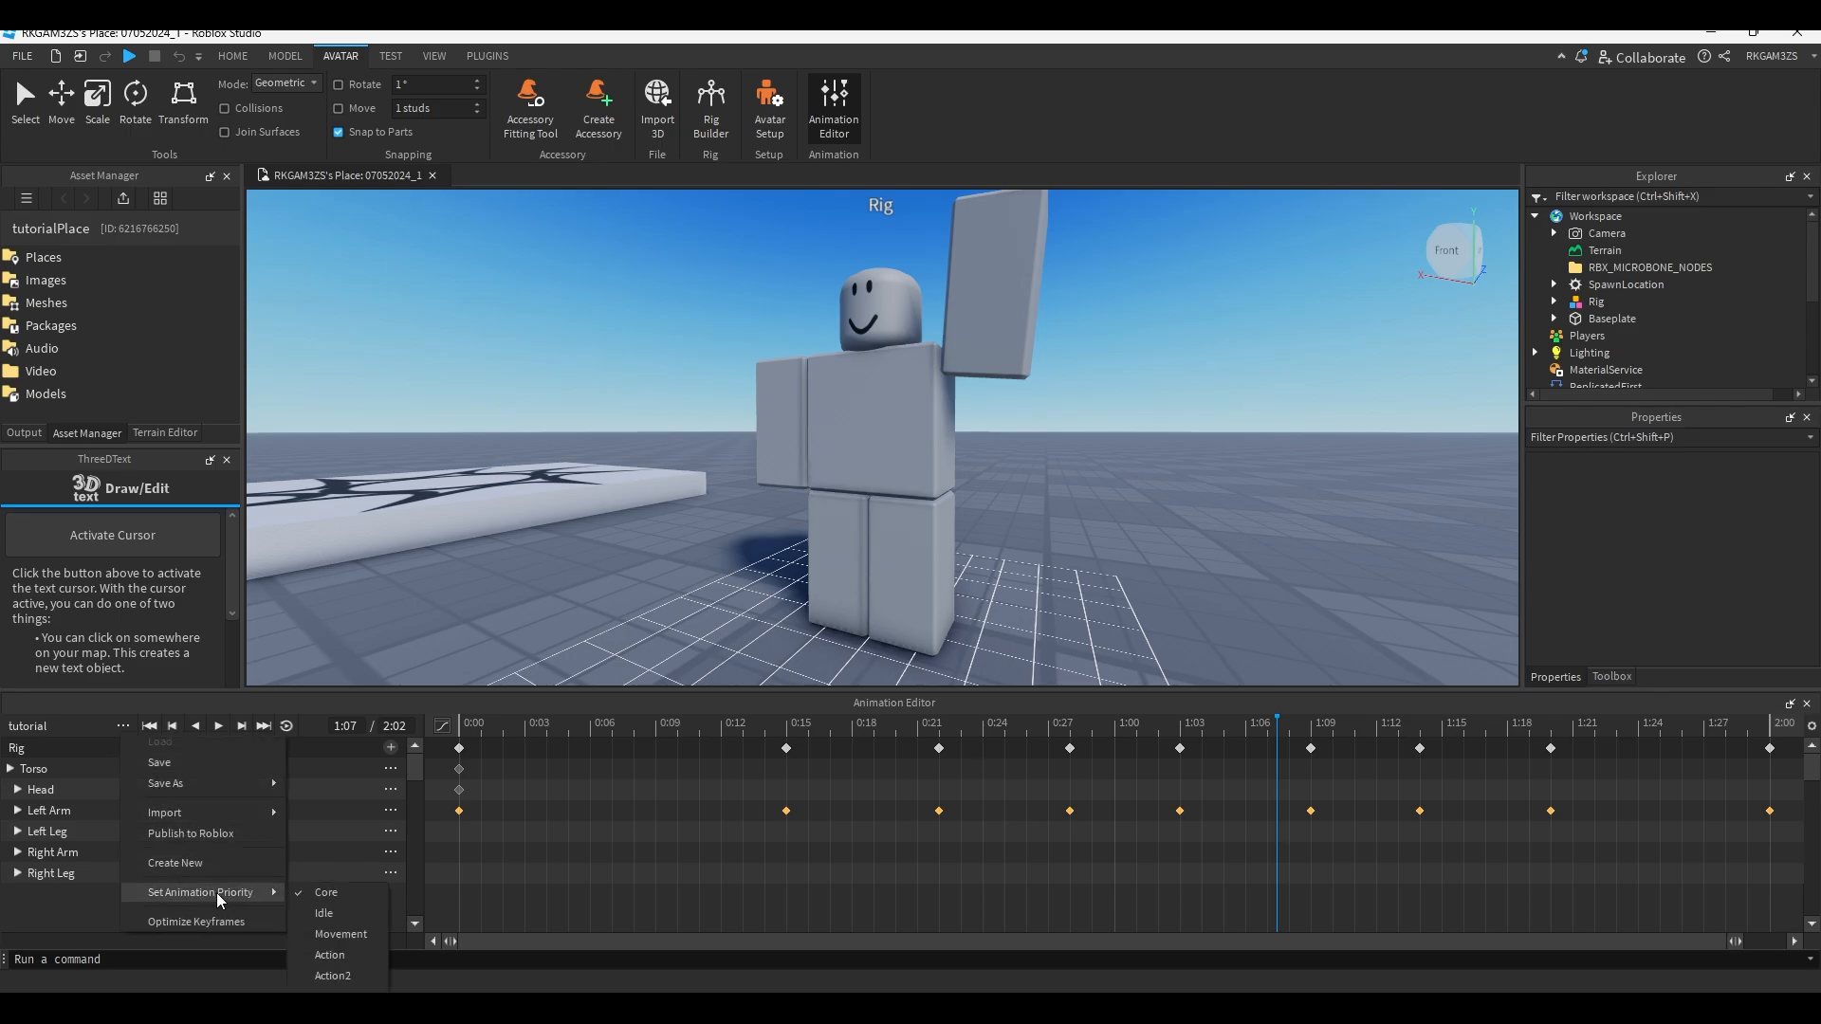
click(327, 934)
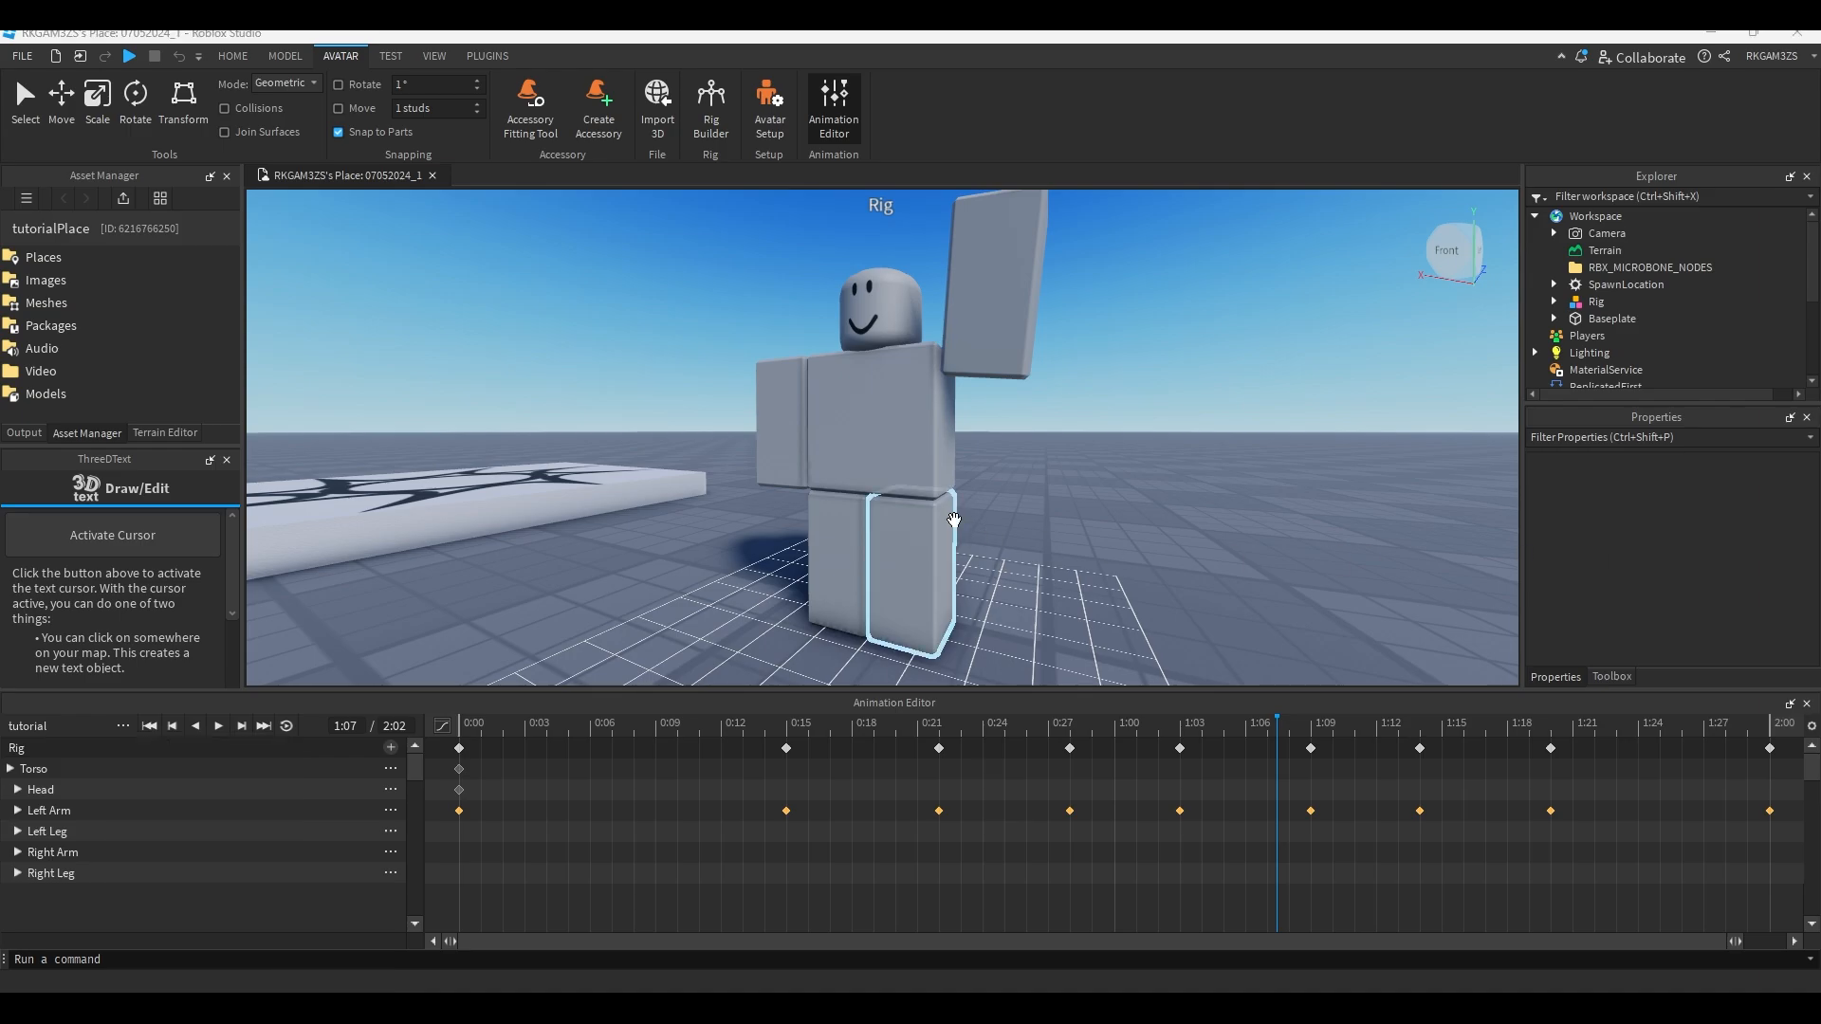
right_drag(1146, 457, 1146, 457)
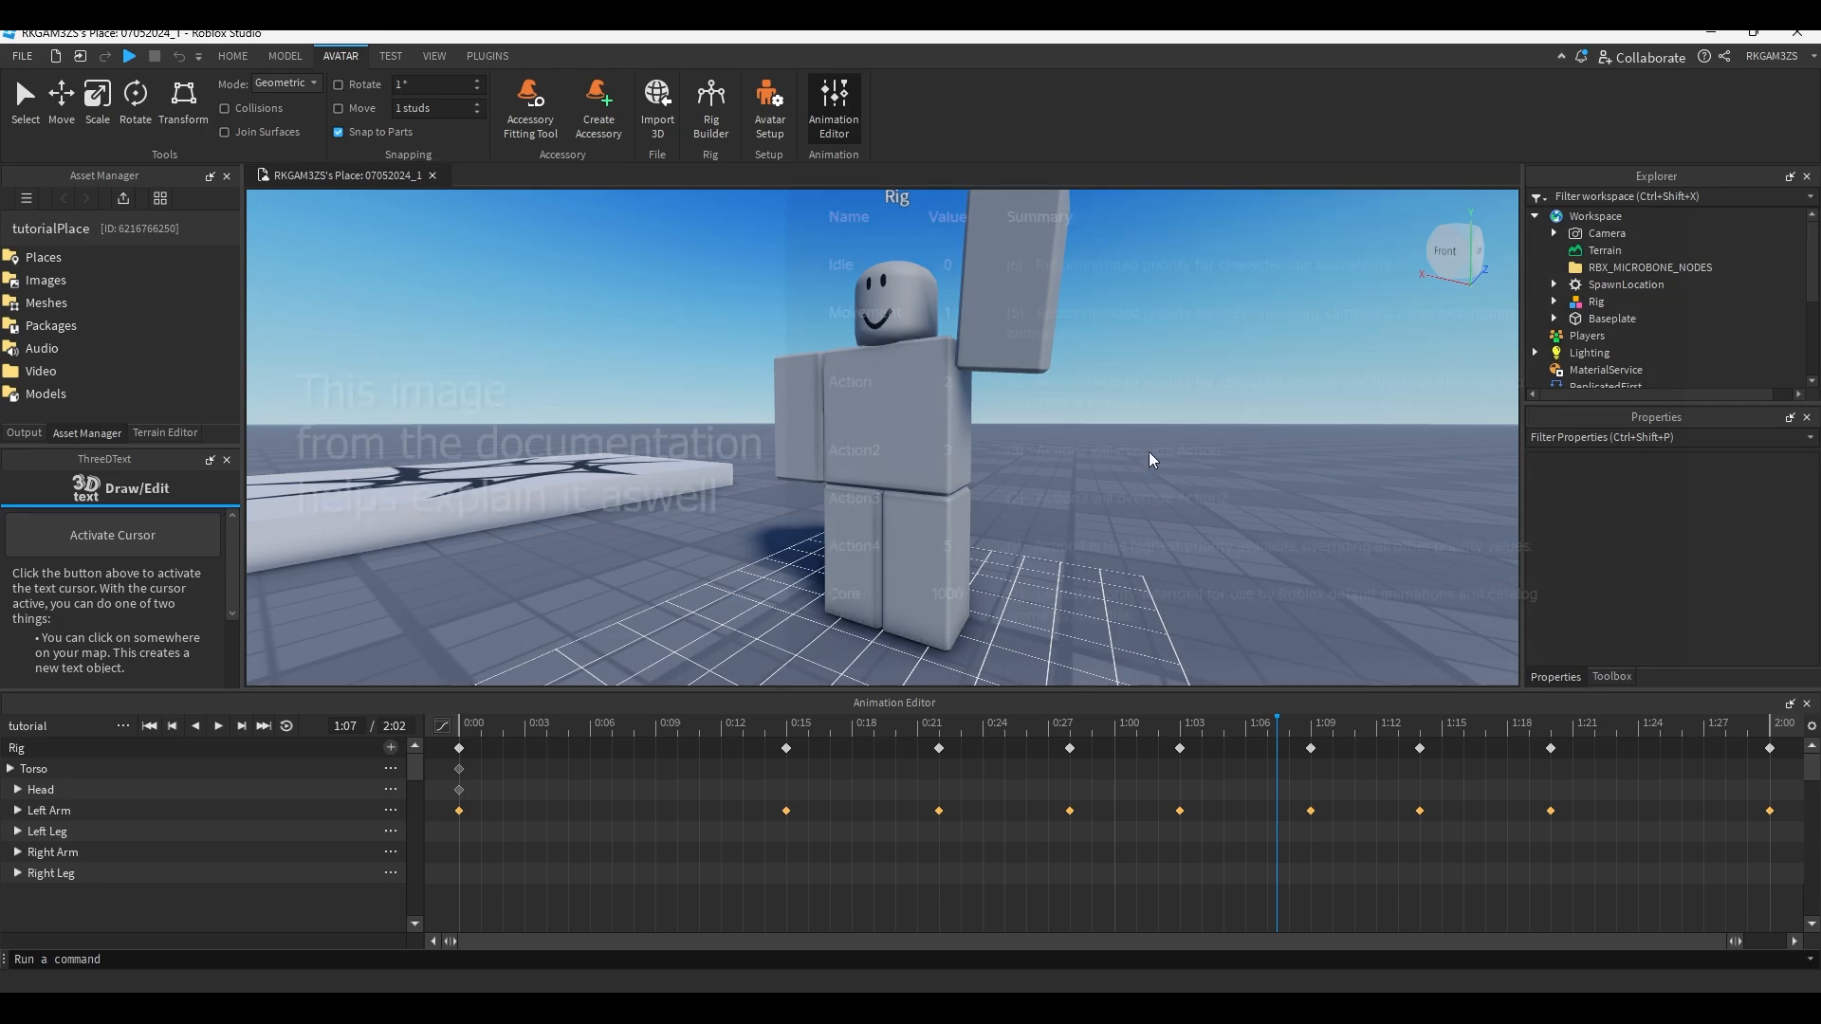
right_drag(1149, 450, 1150, 450)
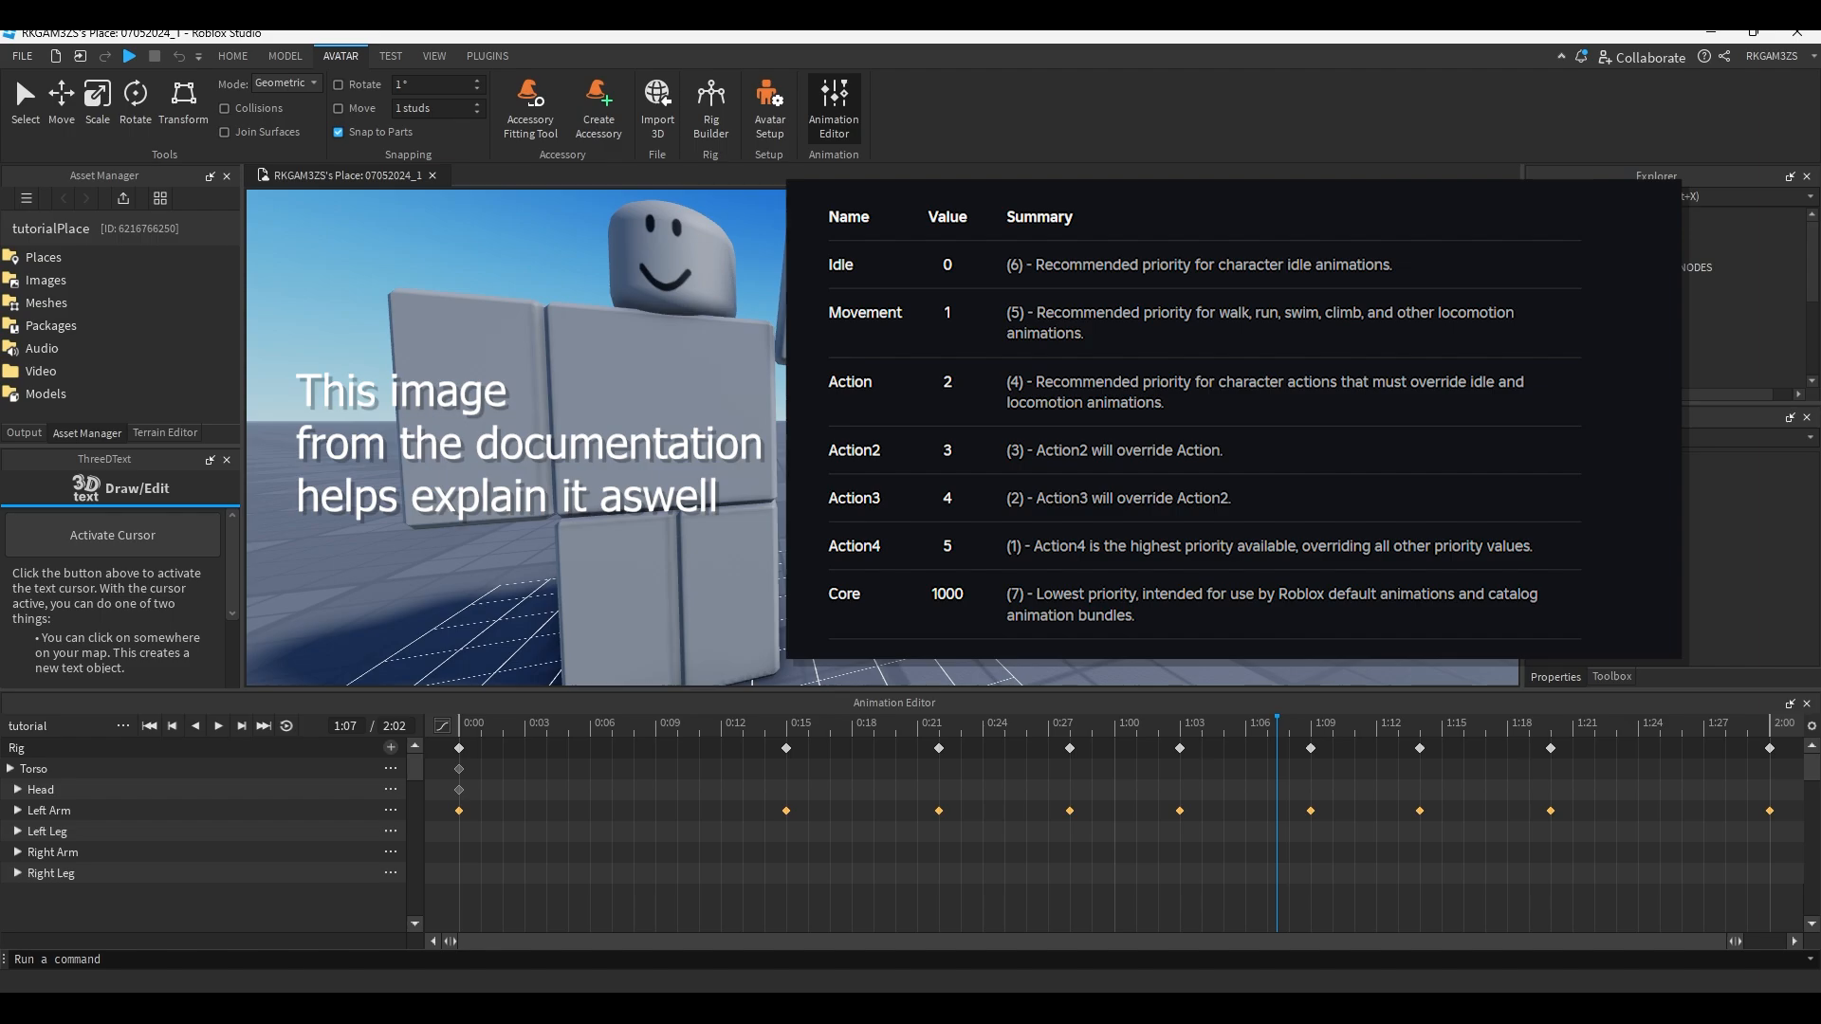
right_drag(1149, 450, 1149, 450)
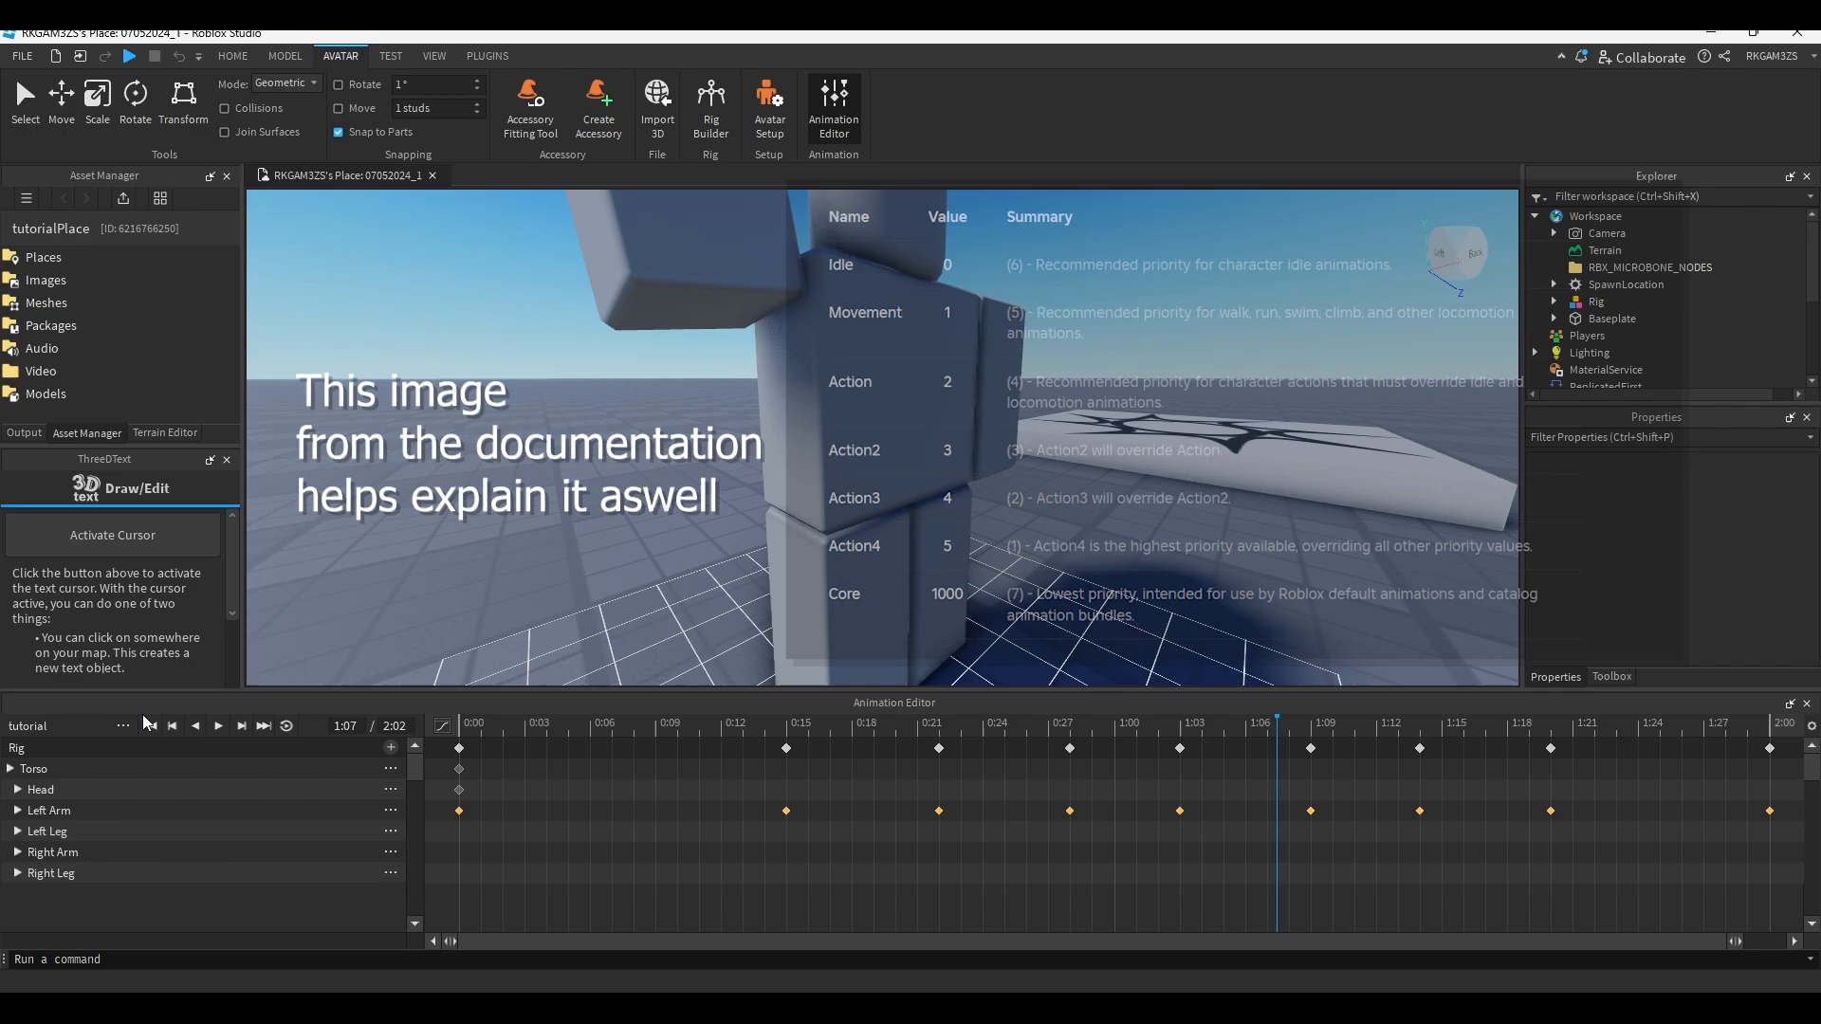
Set the animation priority to Action and return the playhead to 0:00.
click(123, 726)
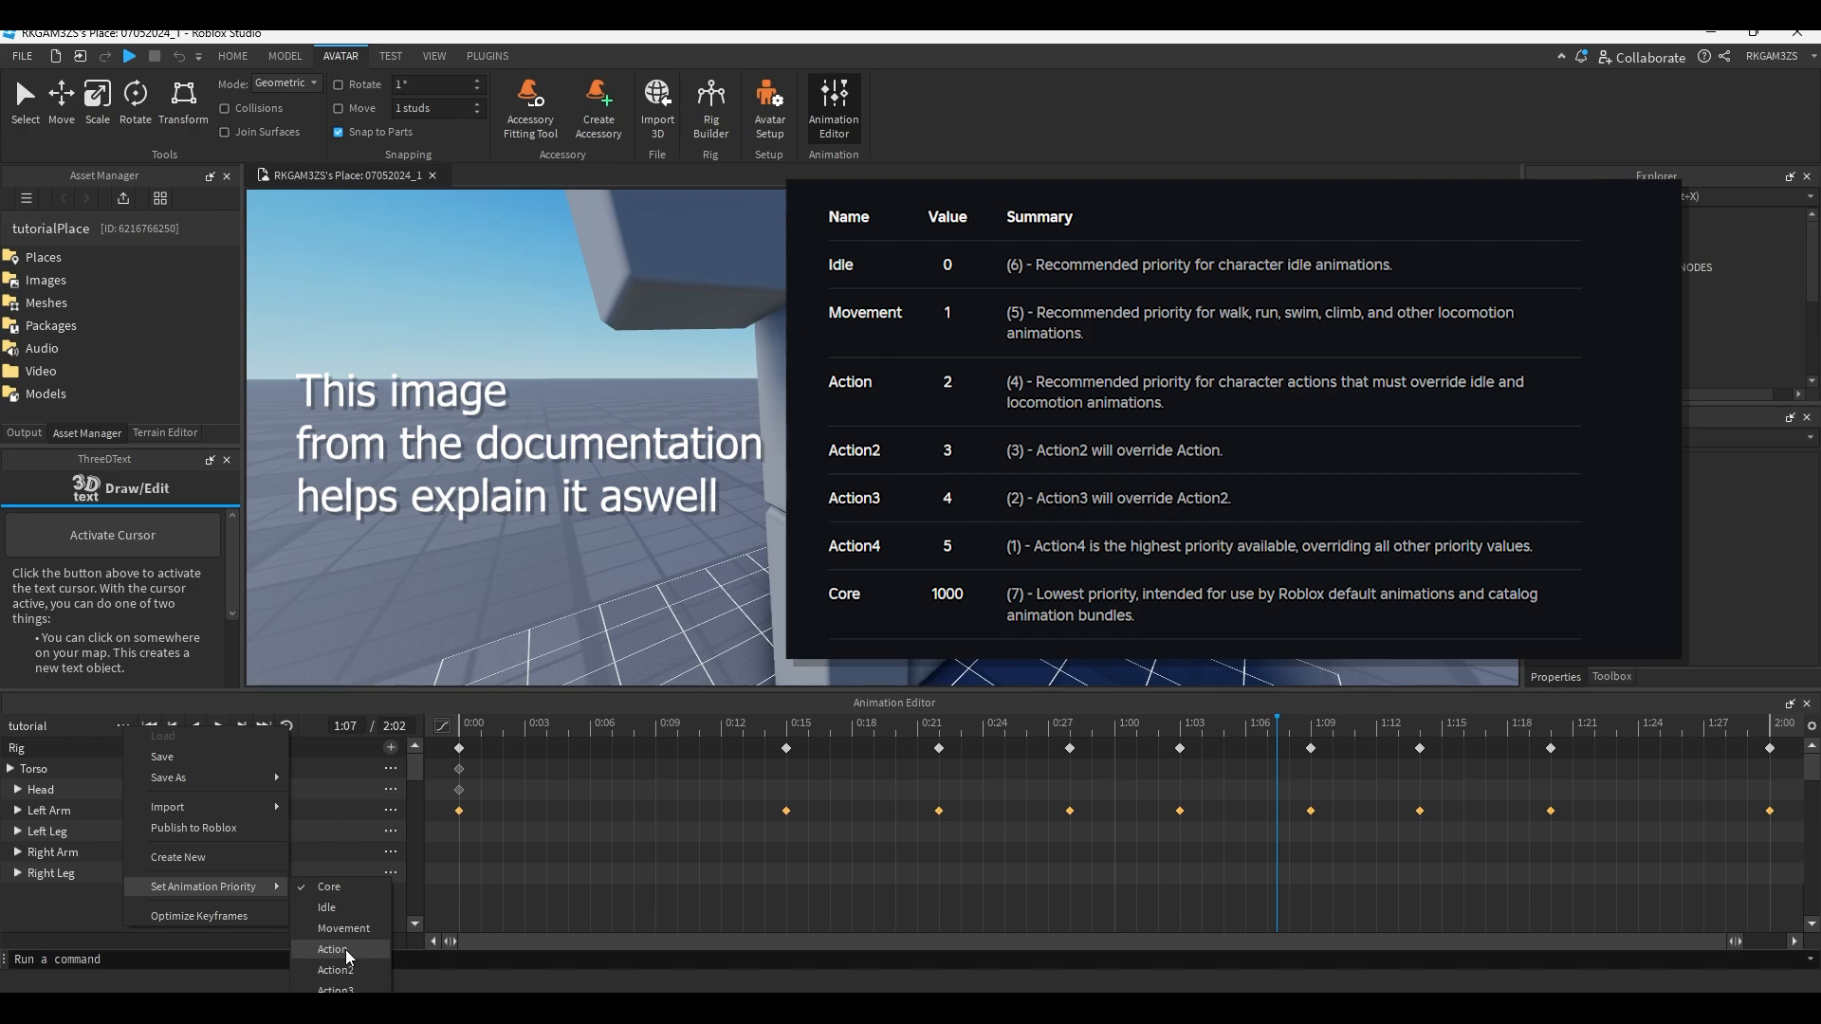
click(345, 949)
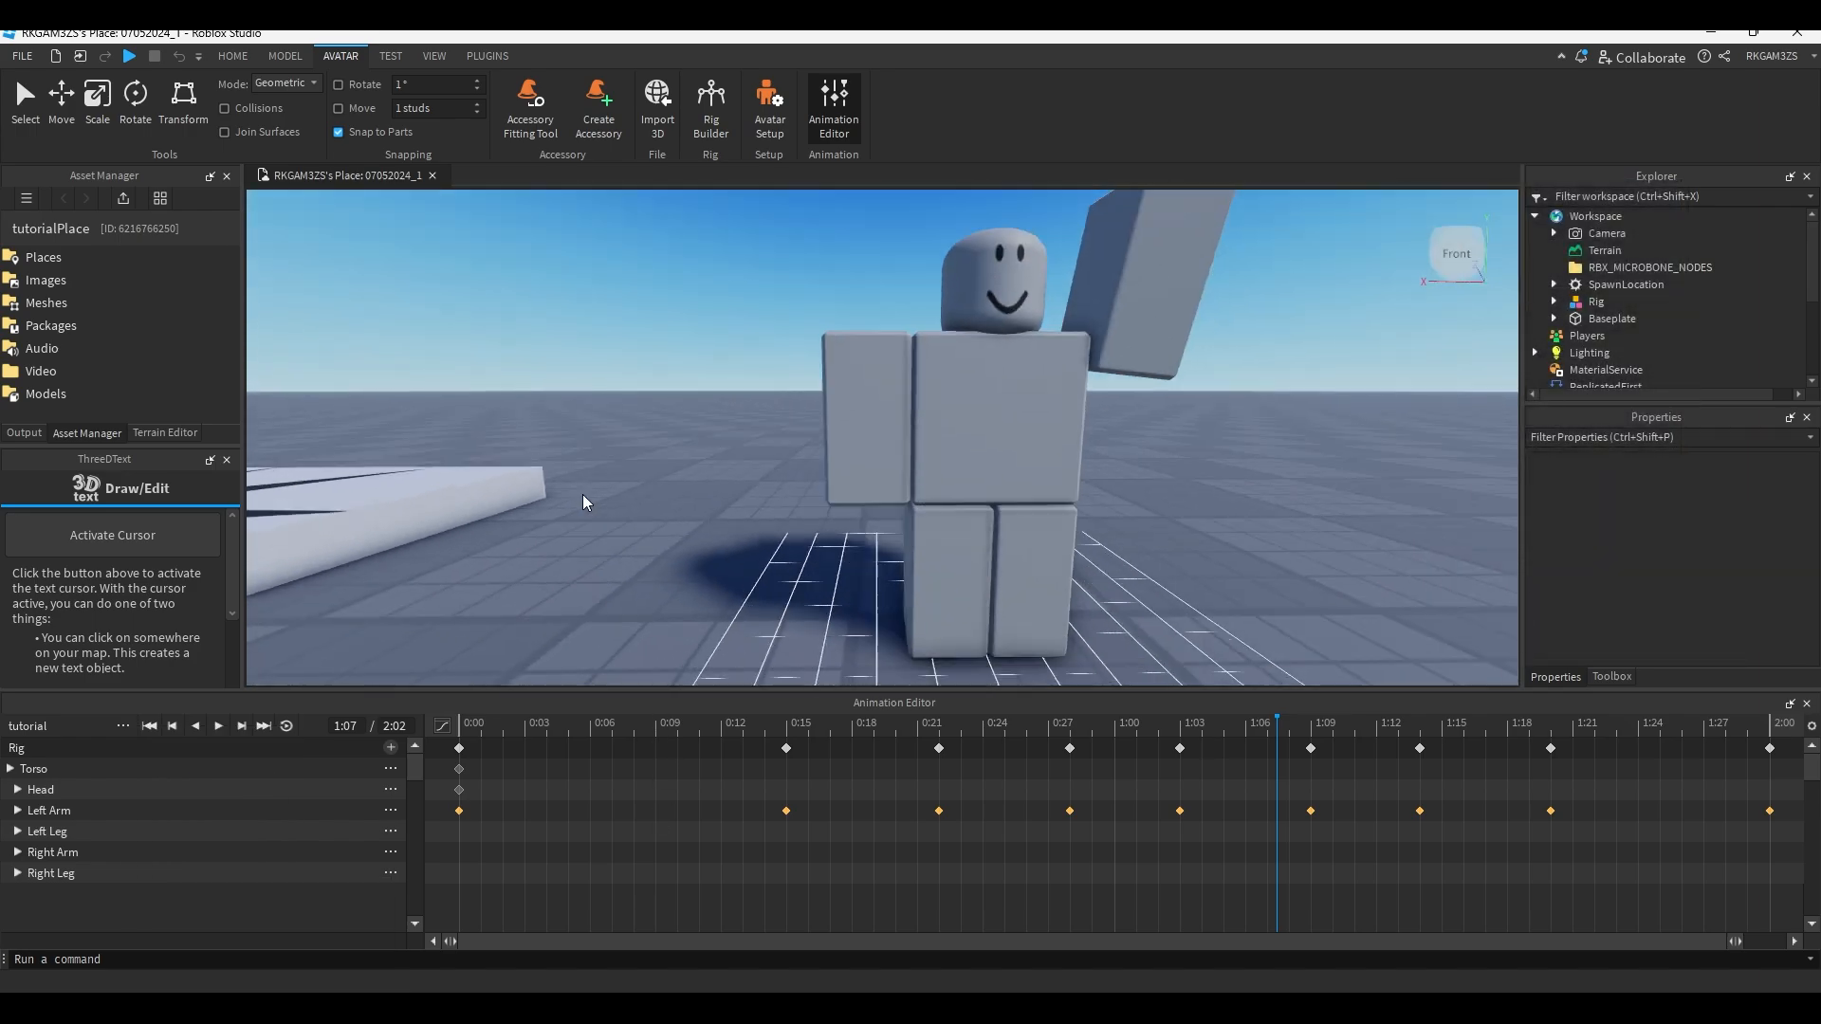
right_drag(571, 493, 560, 493)
drag(664, 726, 147, 737)
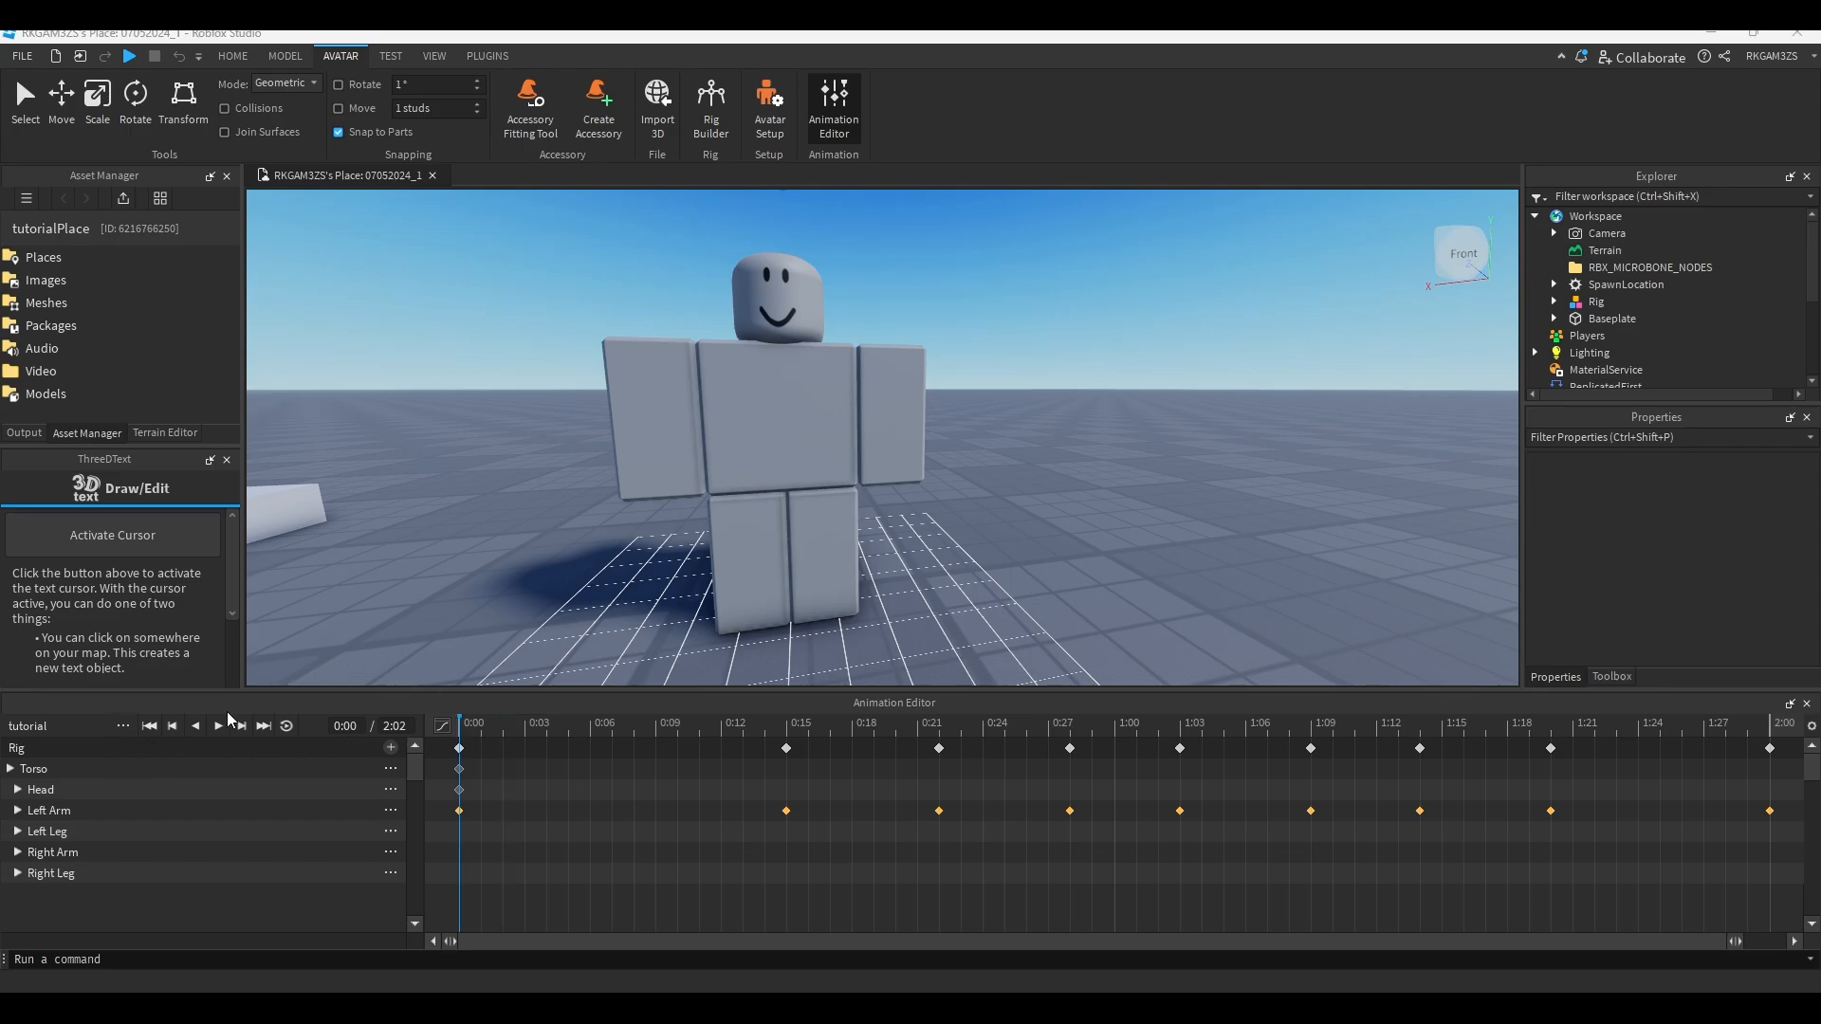
click(122, 726)
mouse_move(231, 888)
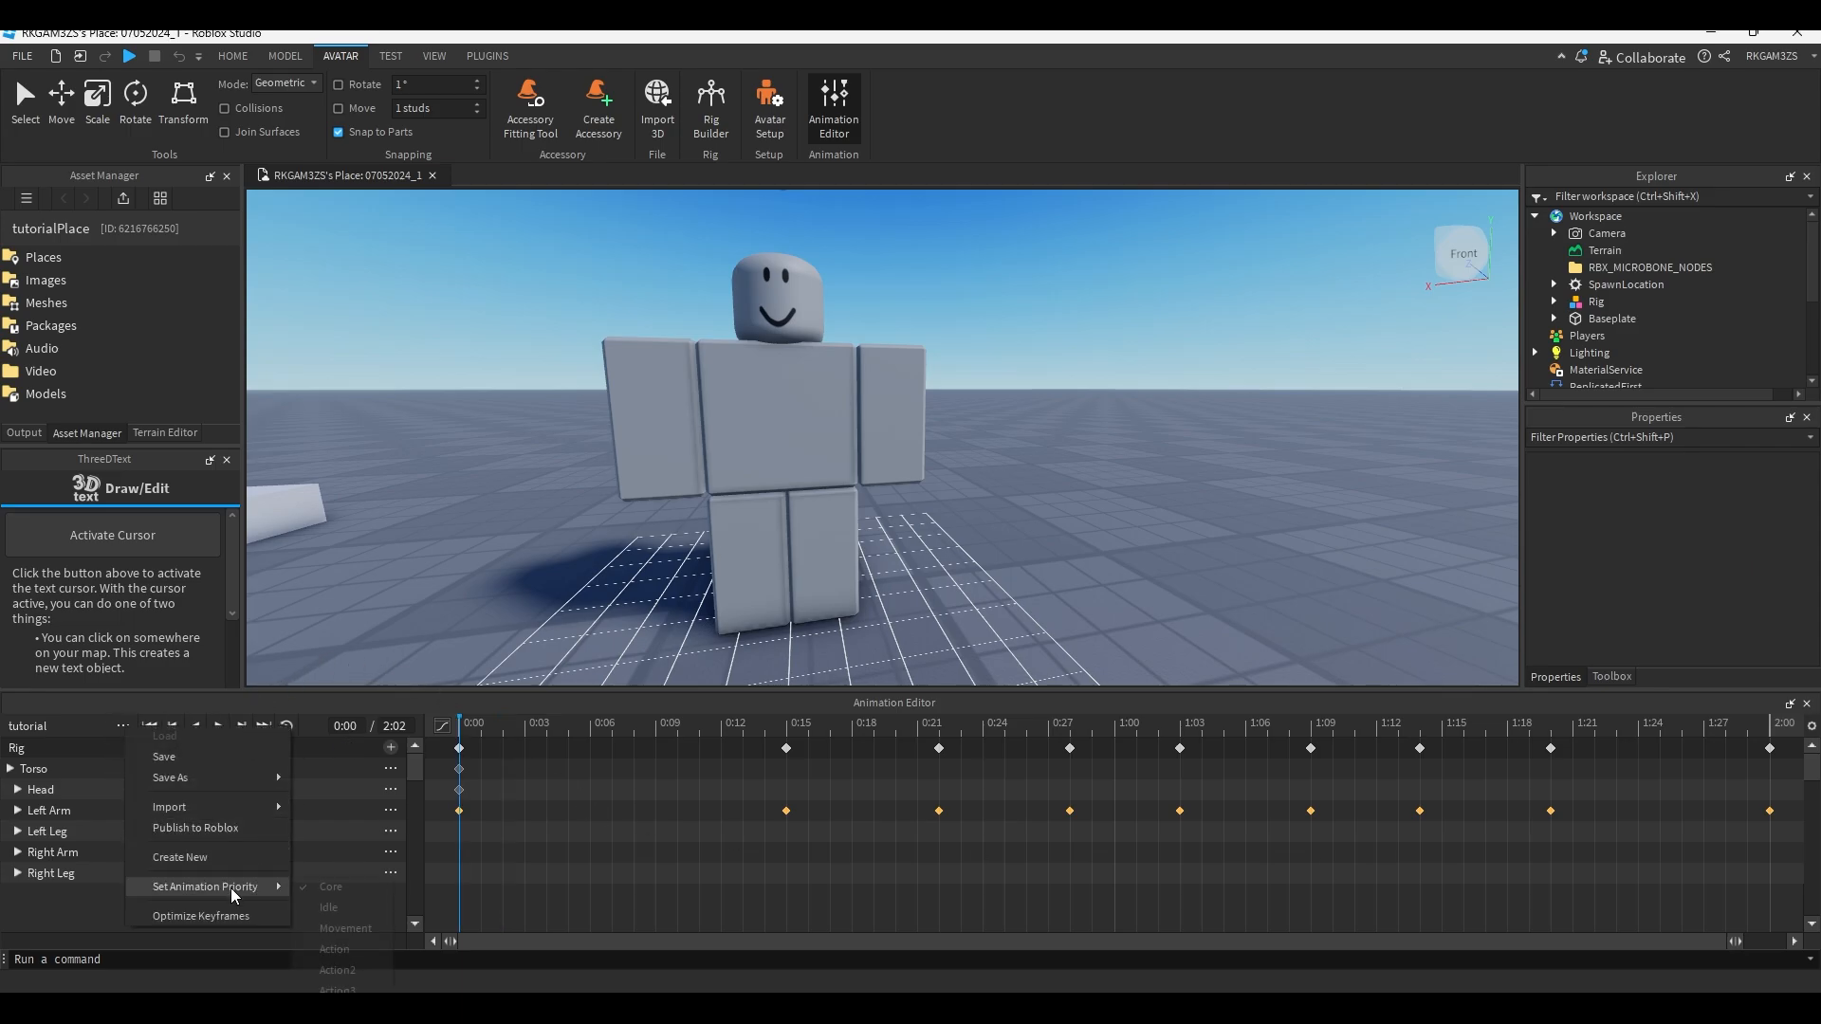
click(362, 951)
click(125, 726)
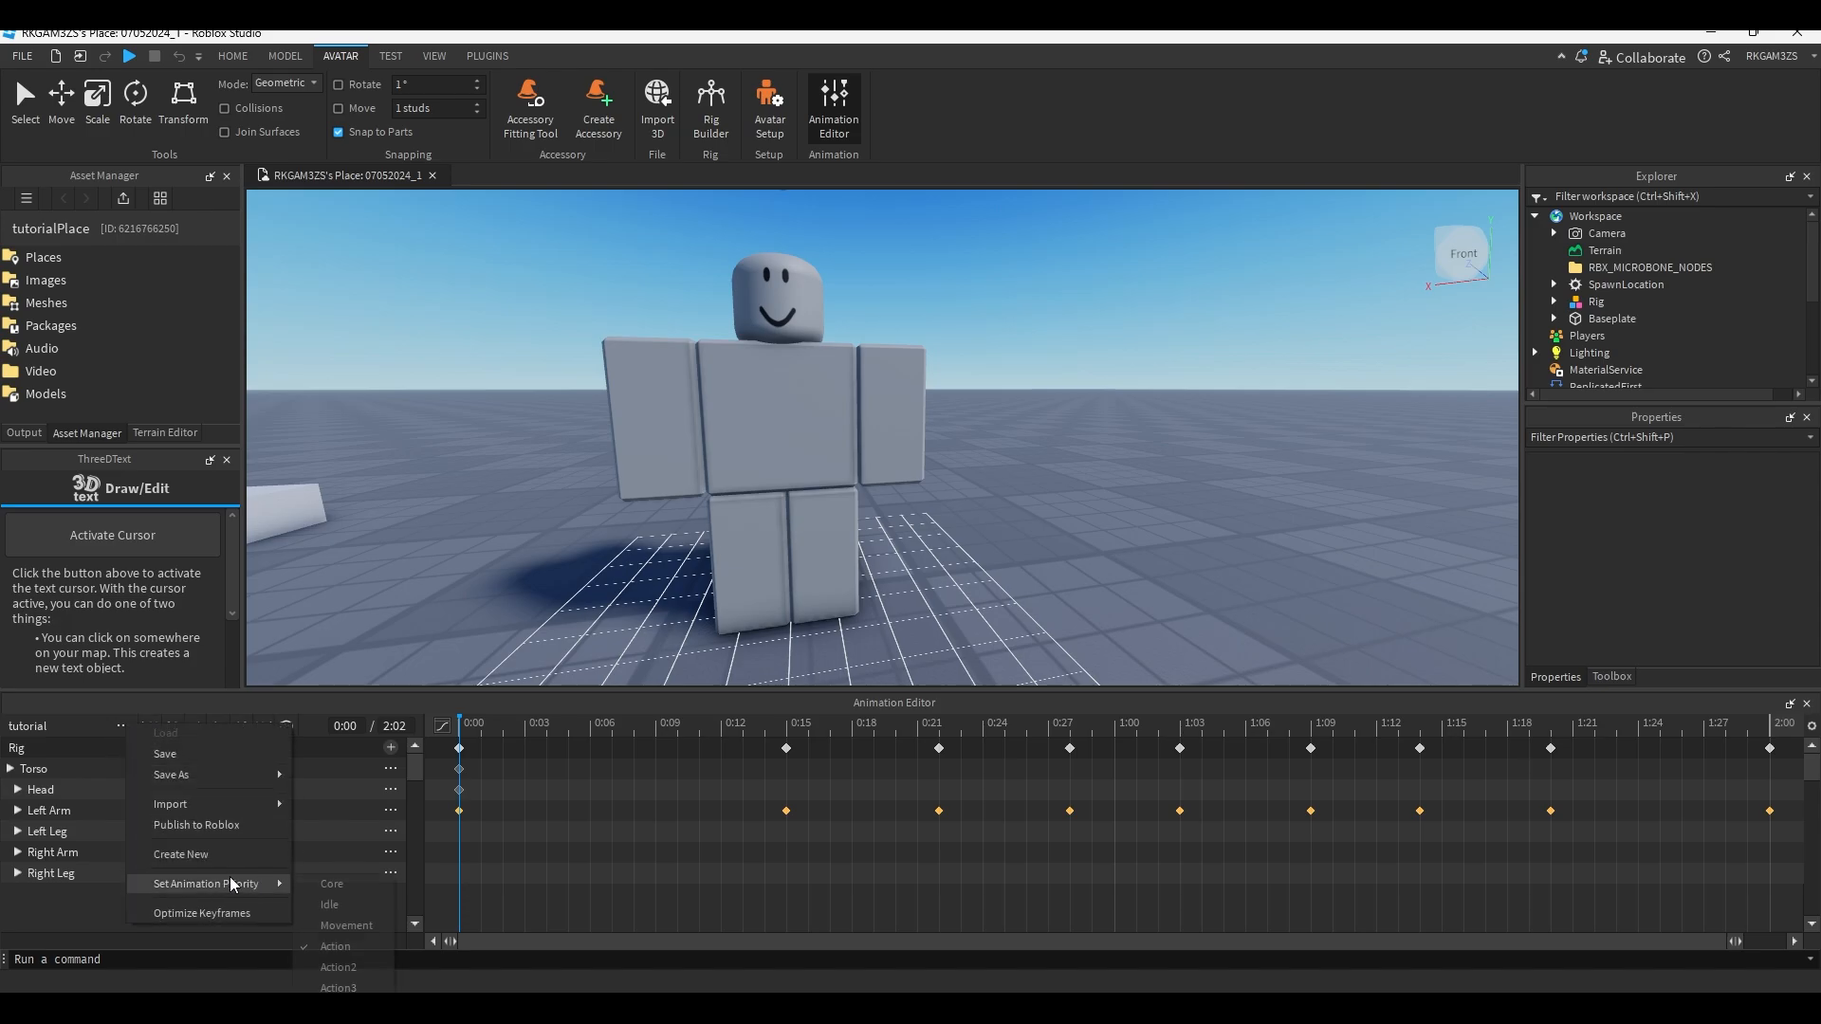
click(348, 944)
Turn on looping for the animation and keep the playhead at 0:00.
click(119, 727)
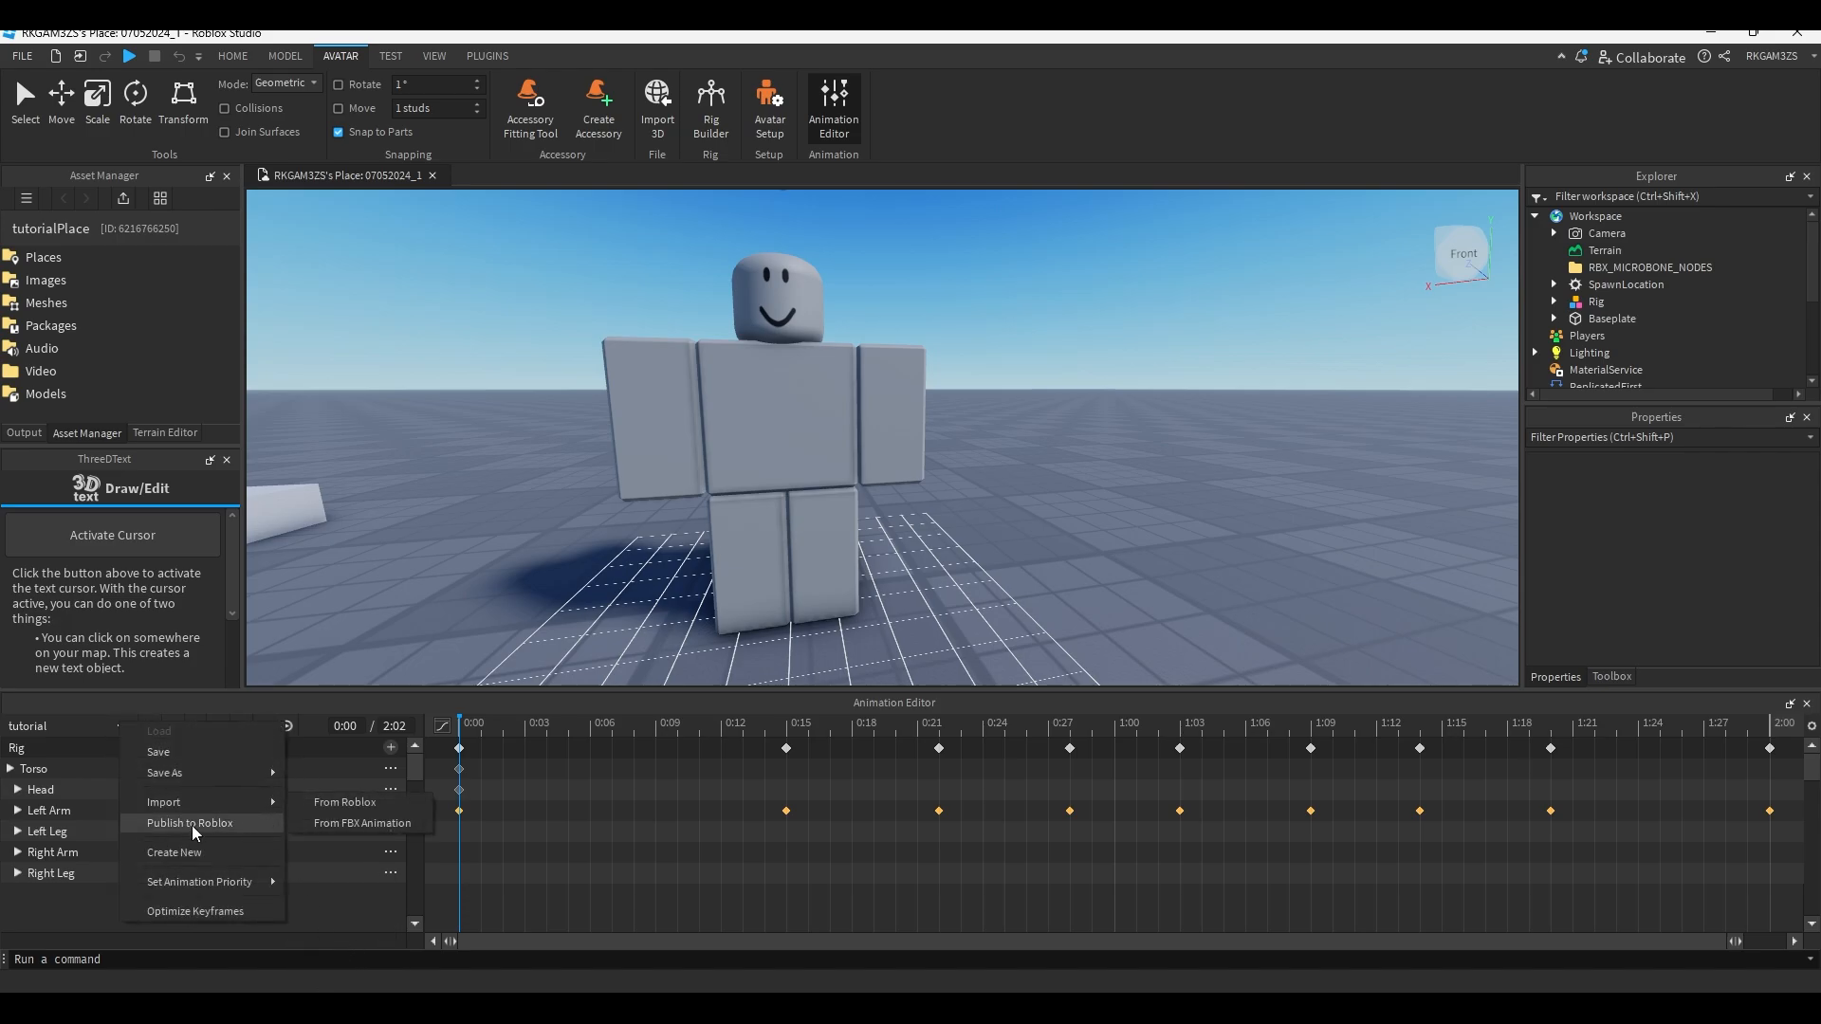
click(337, 702)
drag(547, 725, 455, 735)
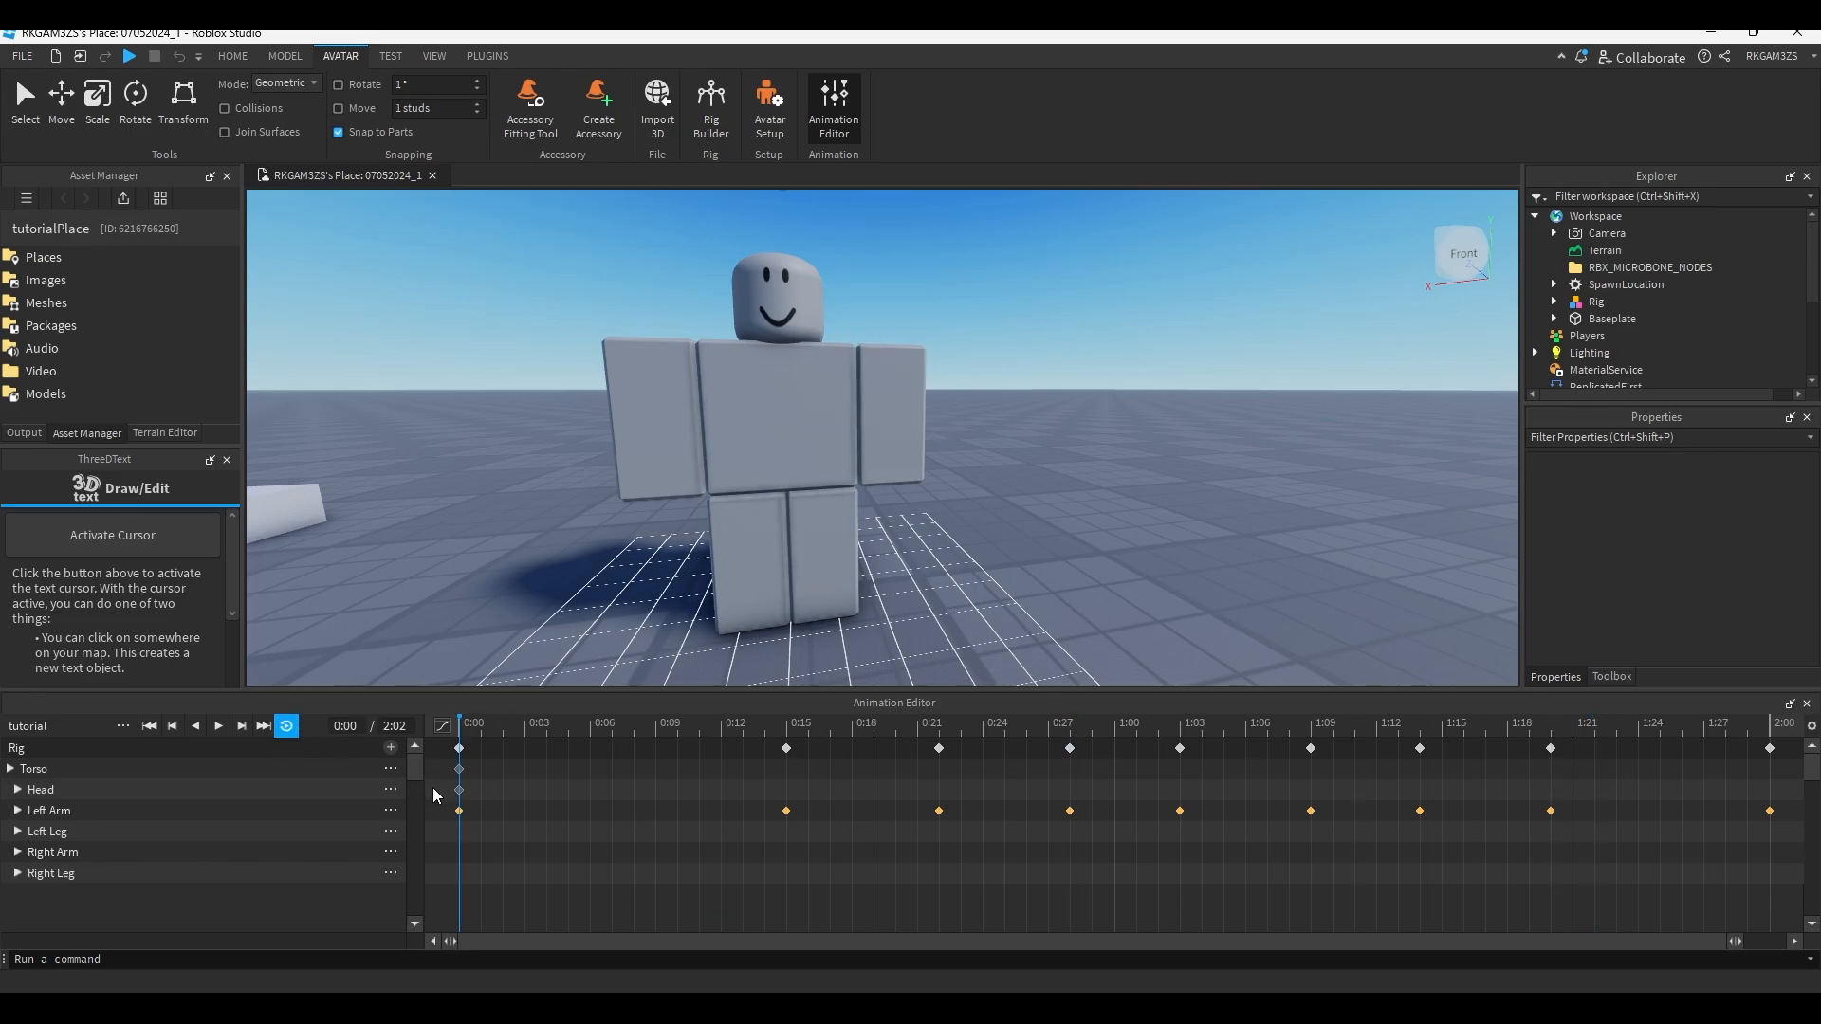
Play the looping wave animation to check its repeat and return the playhead to 0:00.
key(space)
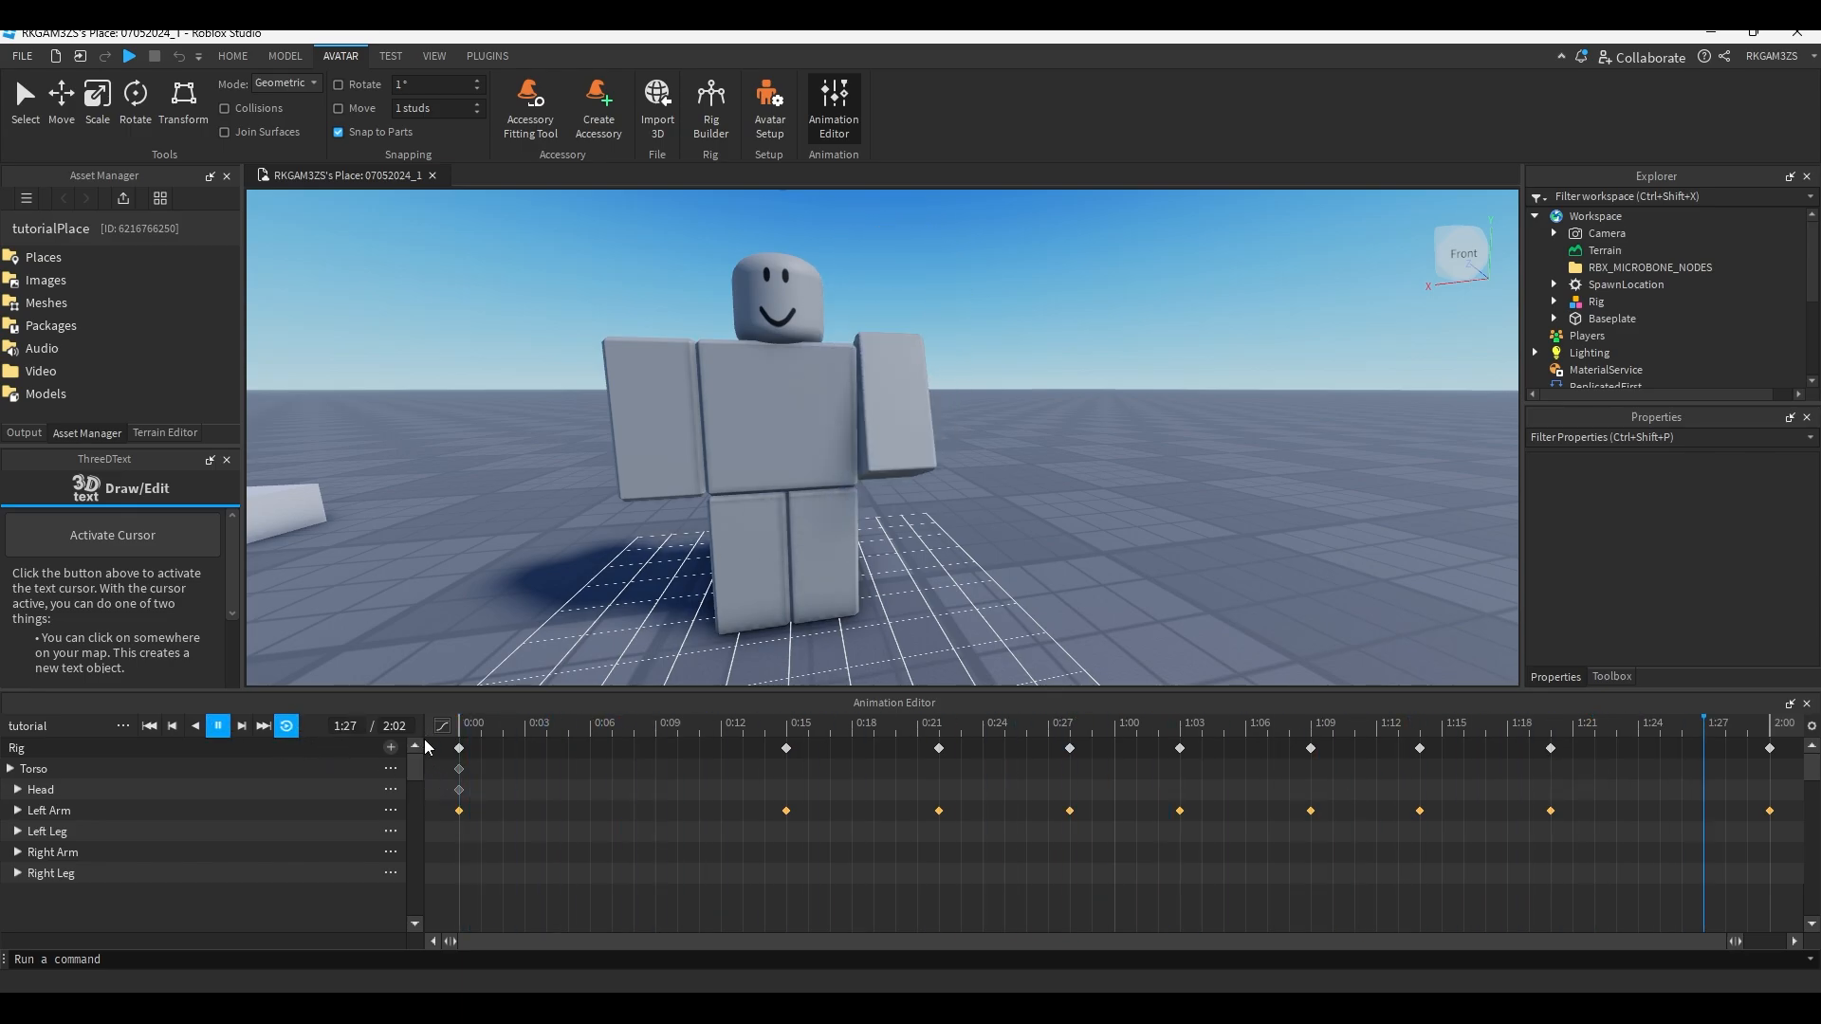
key(space)
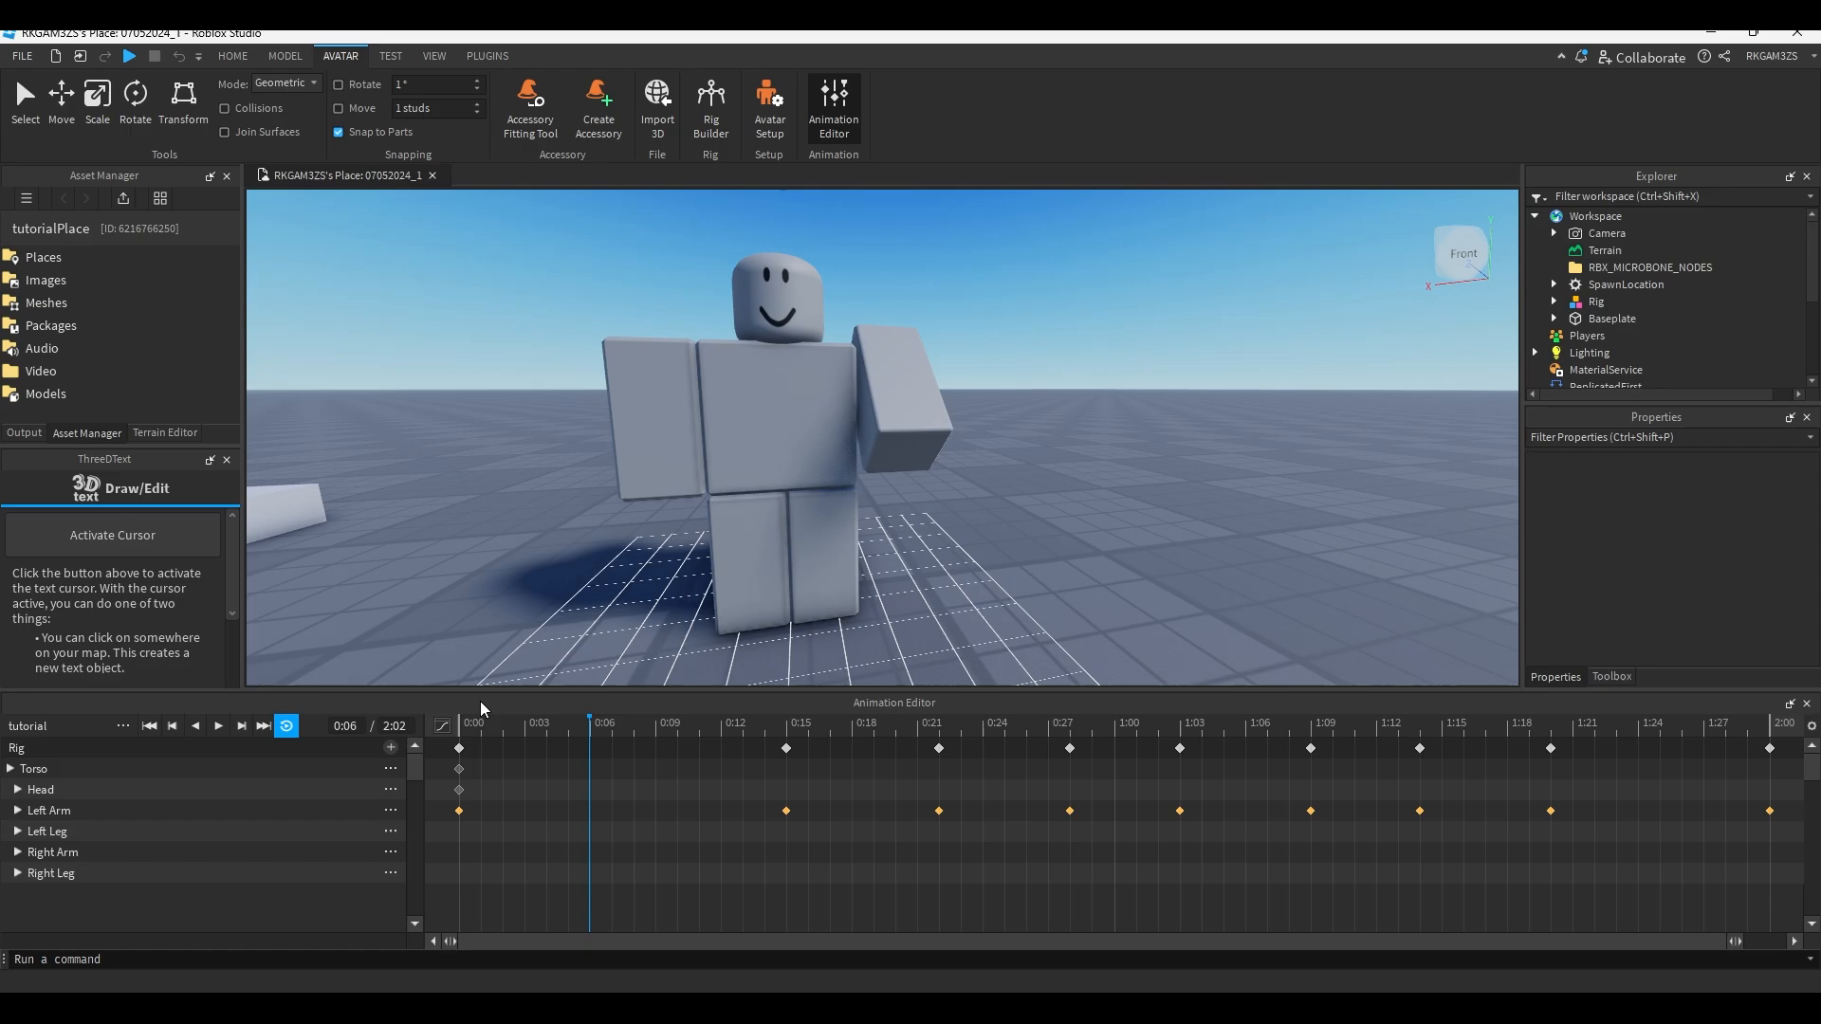
click(459, 724)
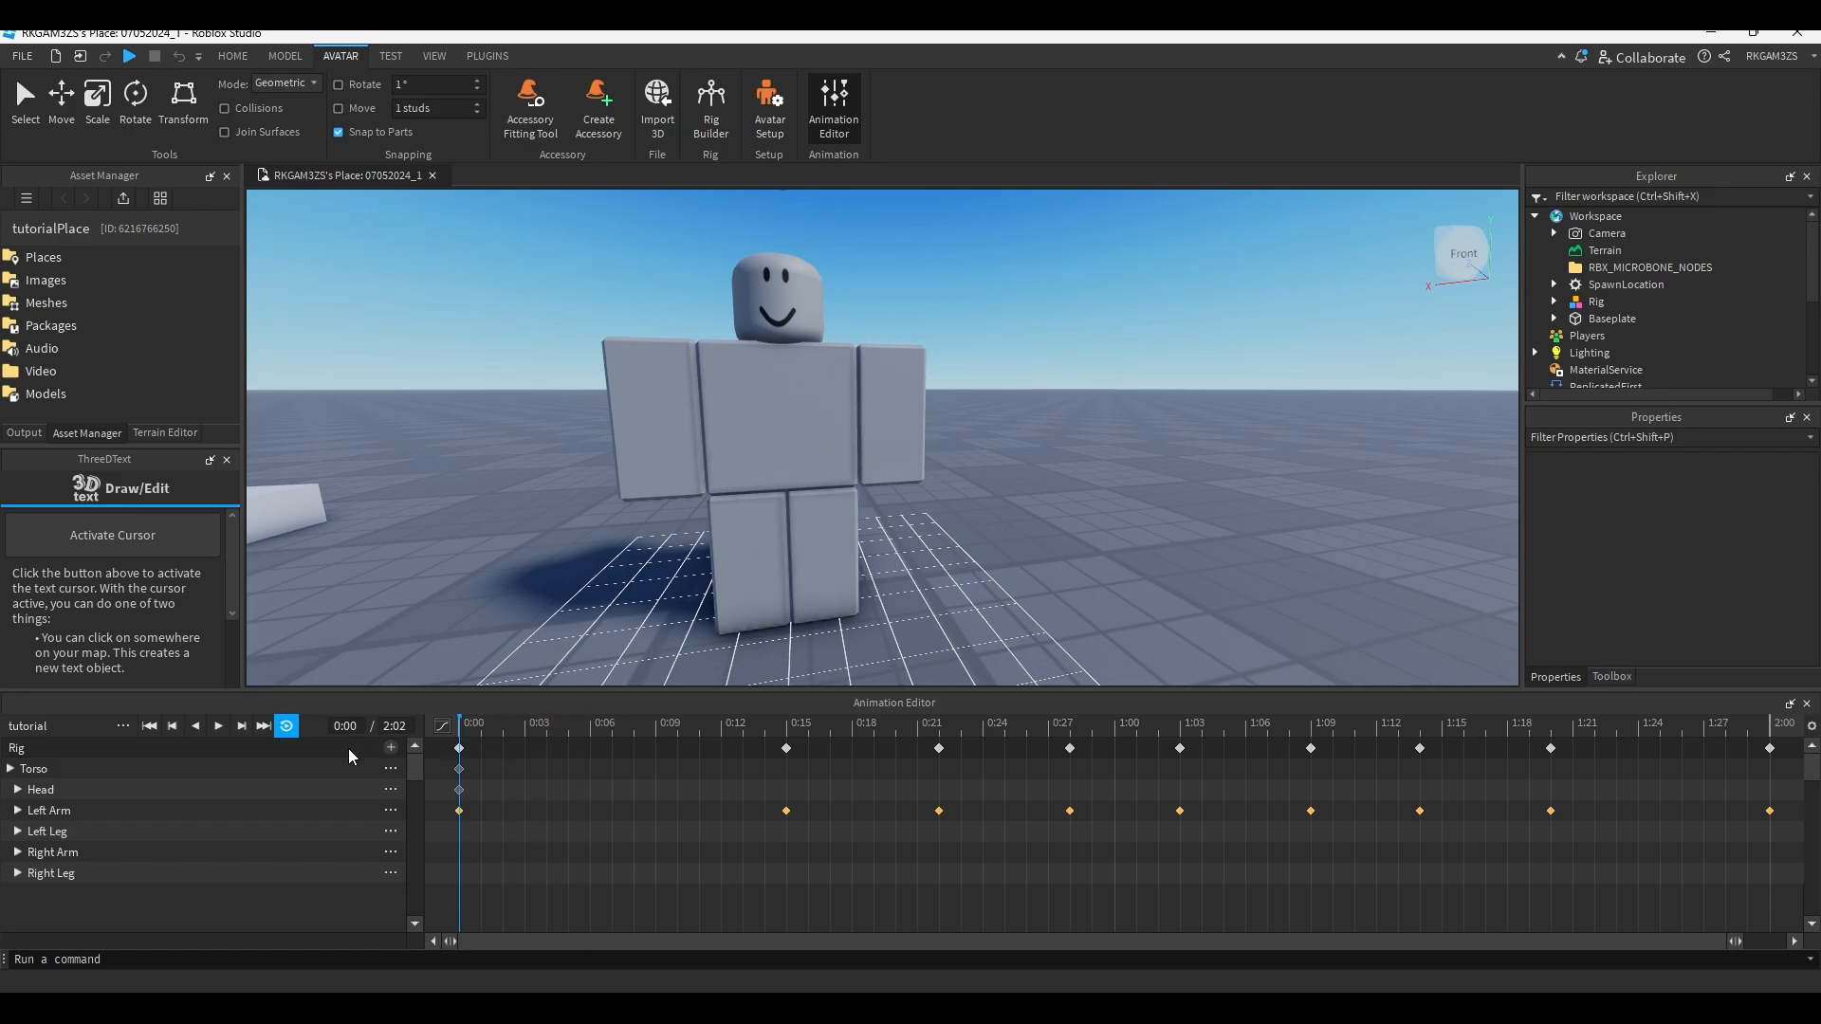
Turn off looping and publish the animation to Roblox with the title "tutorial" in the Animation asset category.
click(293, 726)
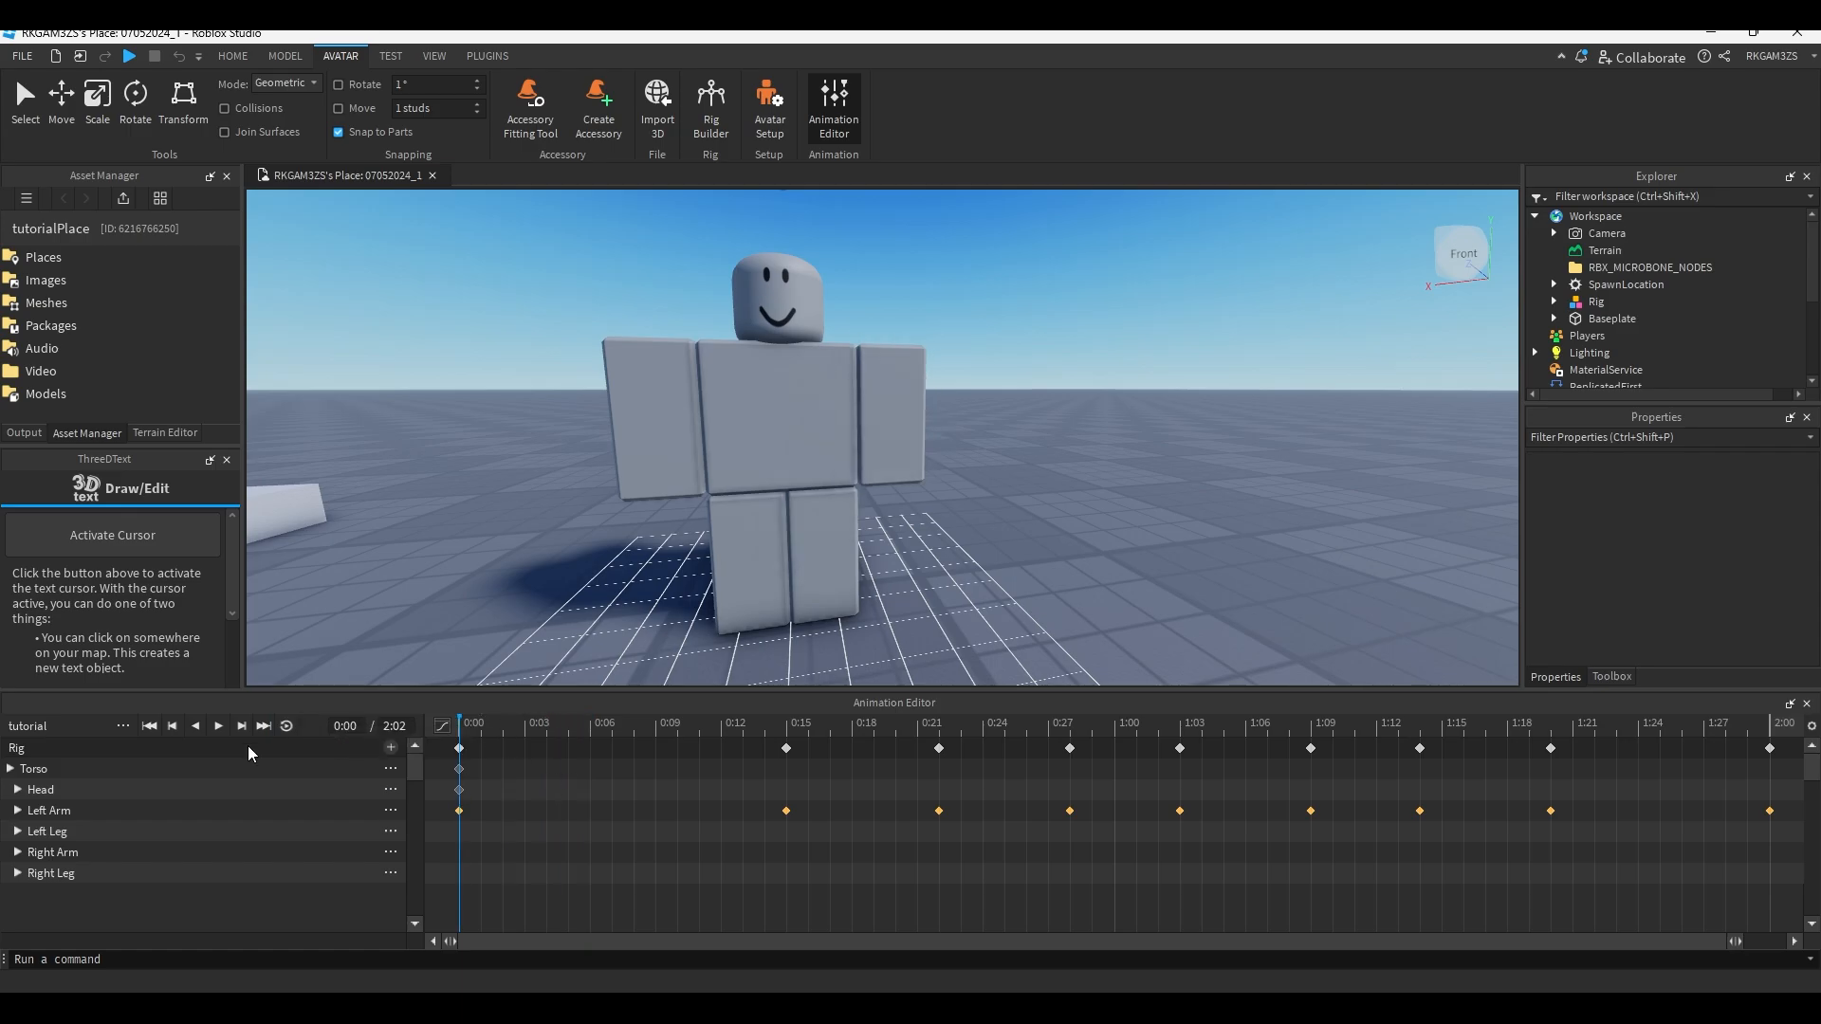
click(122, 726)
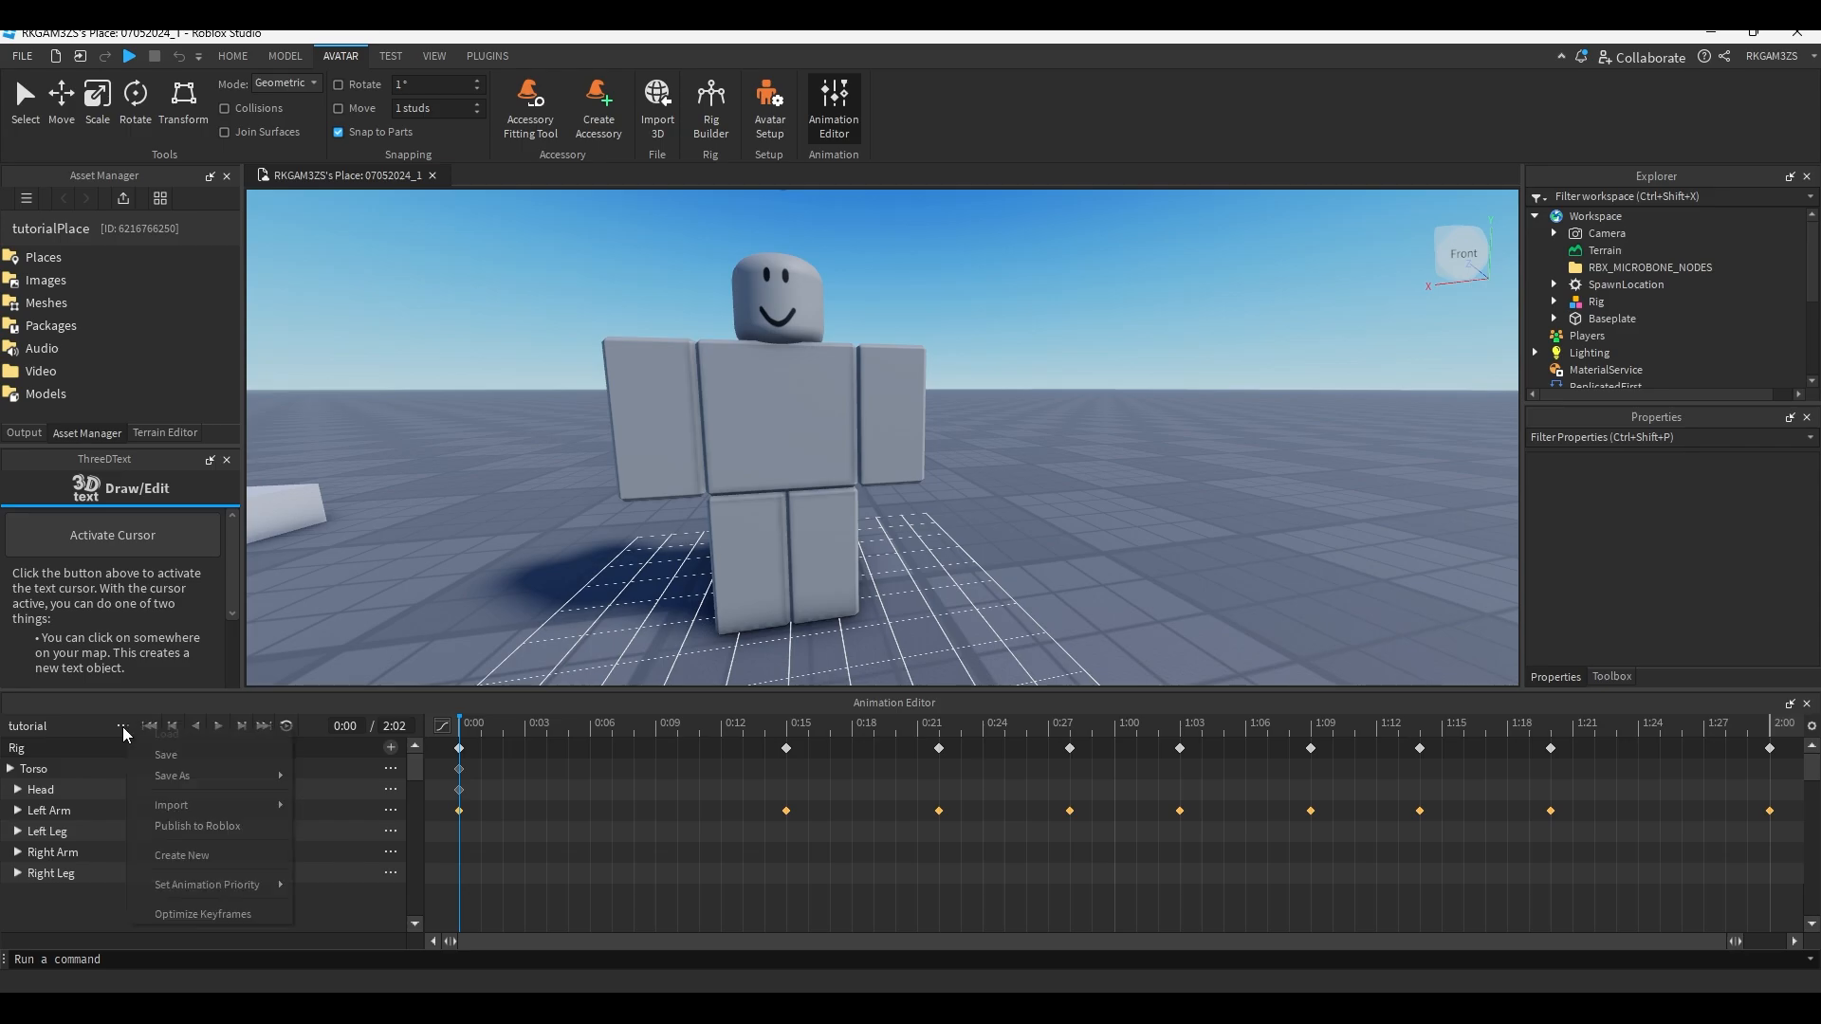
click(190, 825)
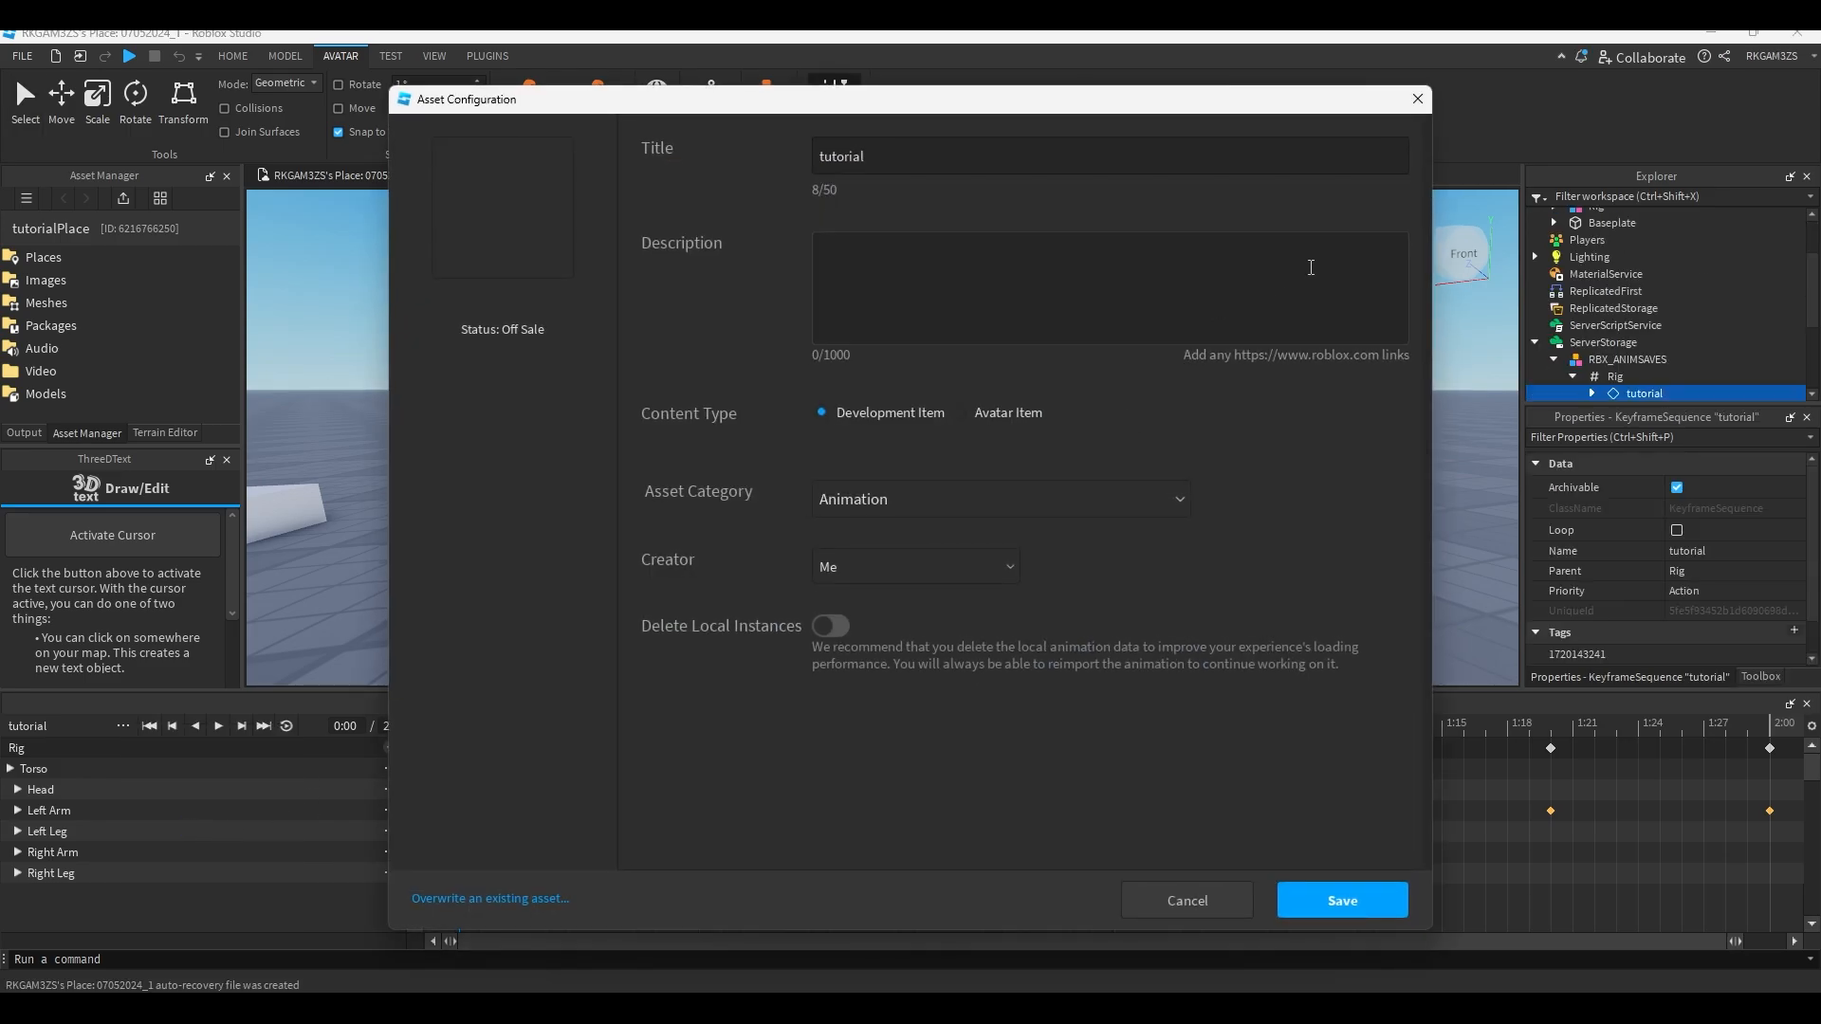
drag(934, 156, 770, 156)
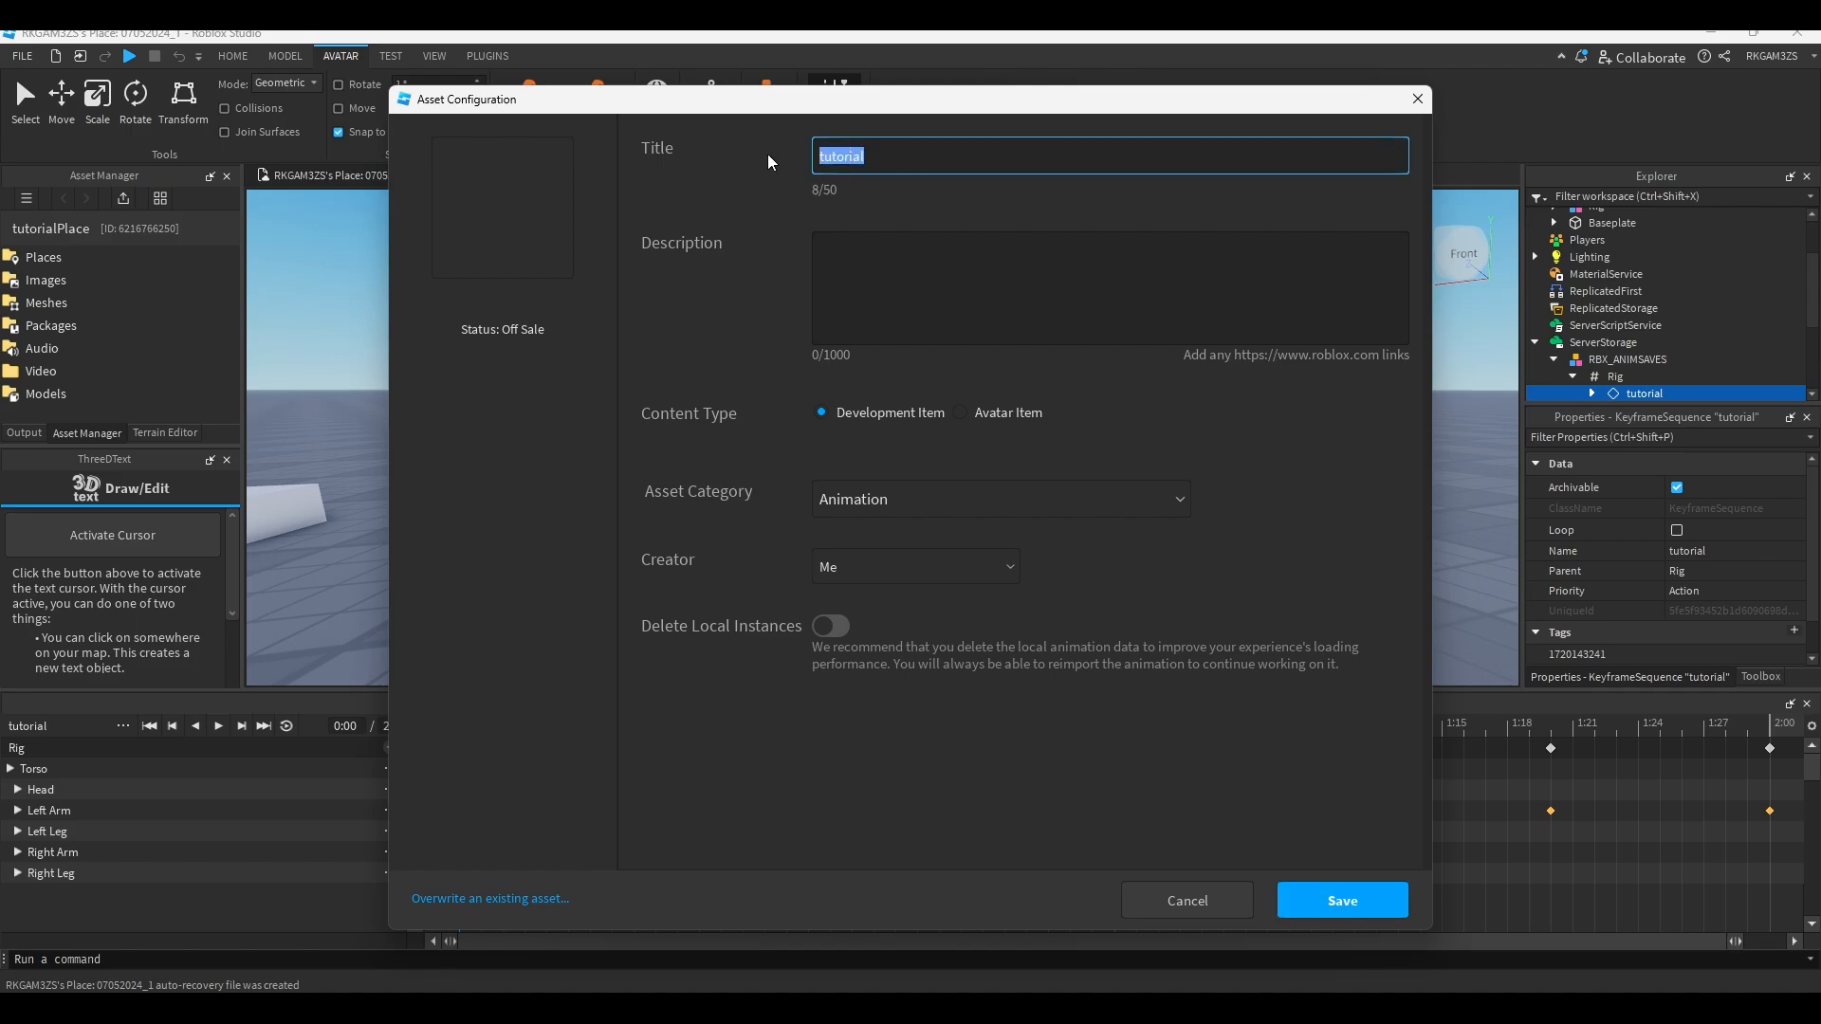
click(729, 348)
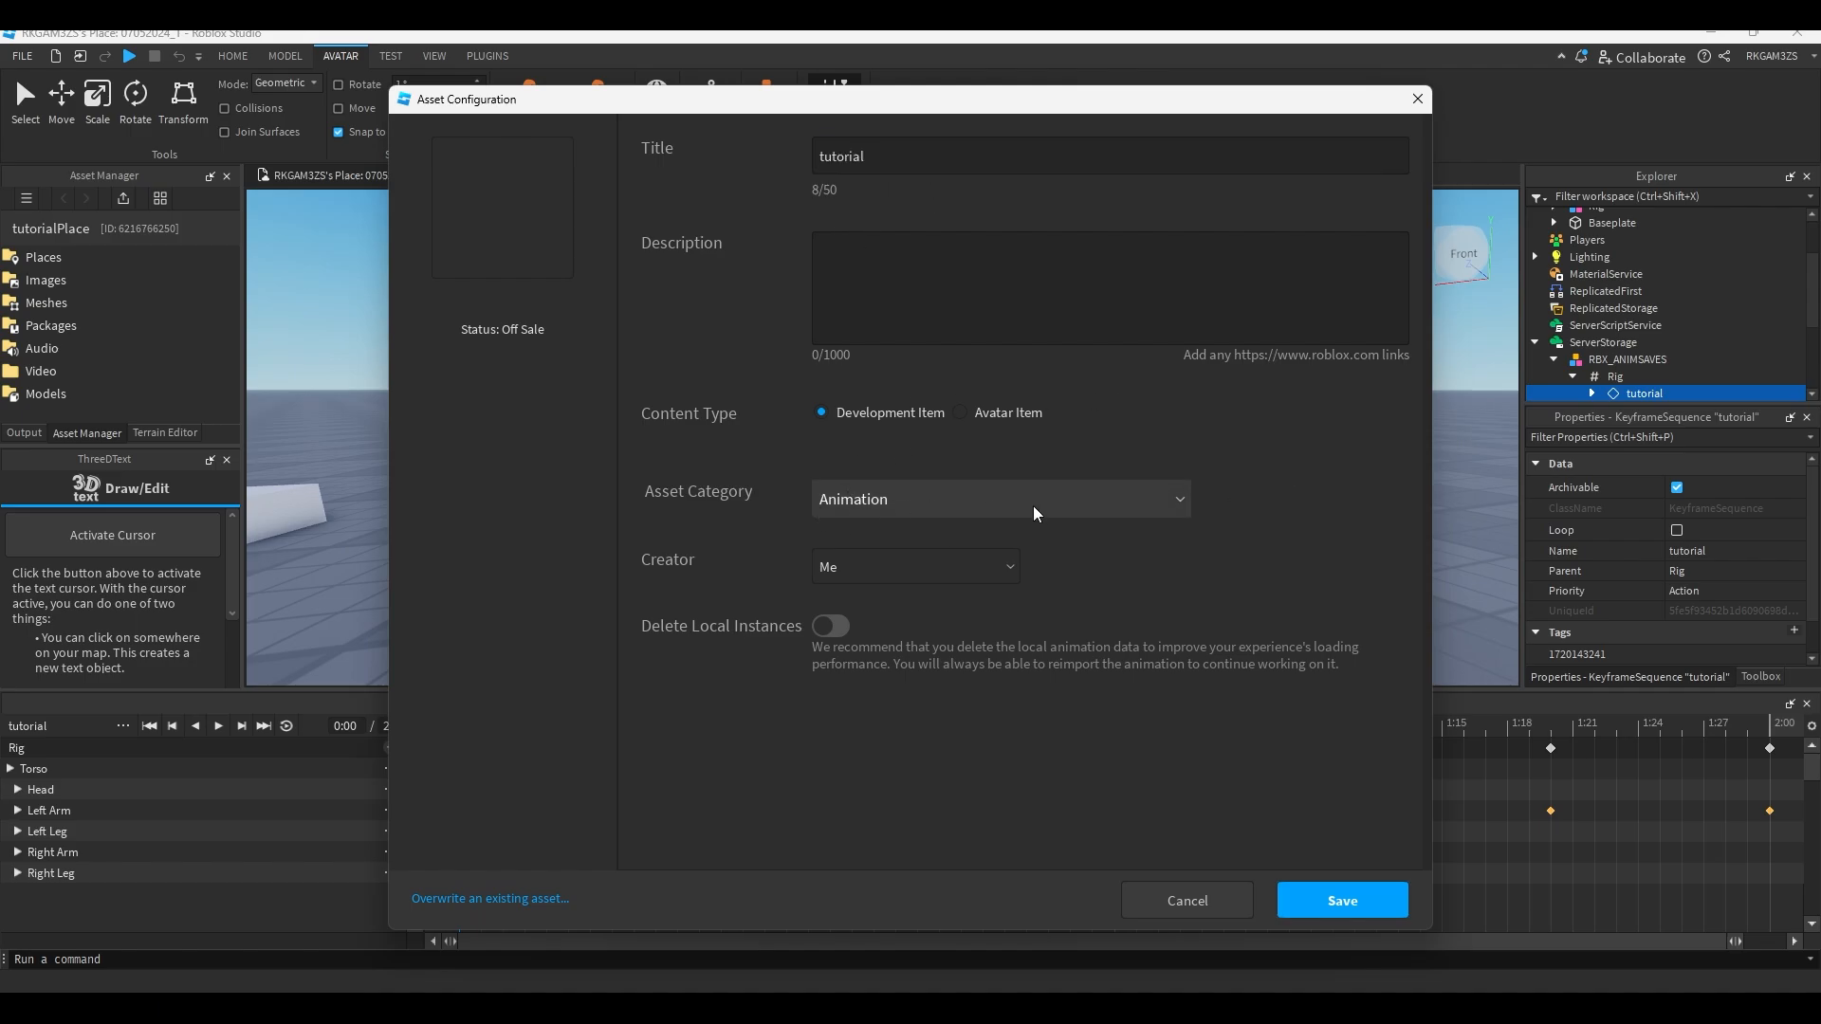
click(1383, 900)
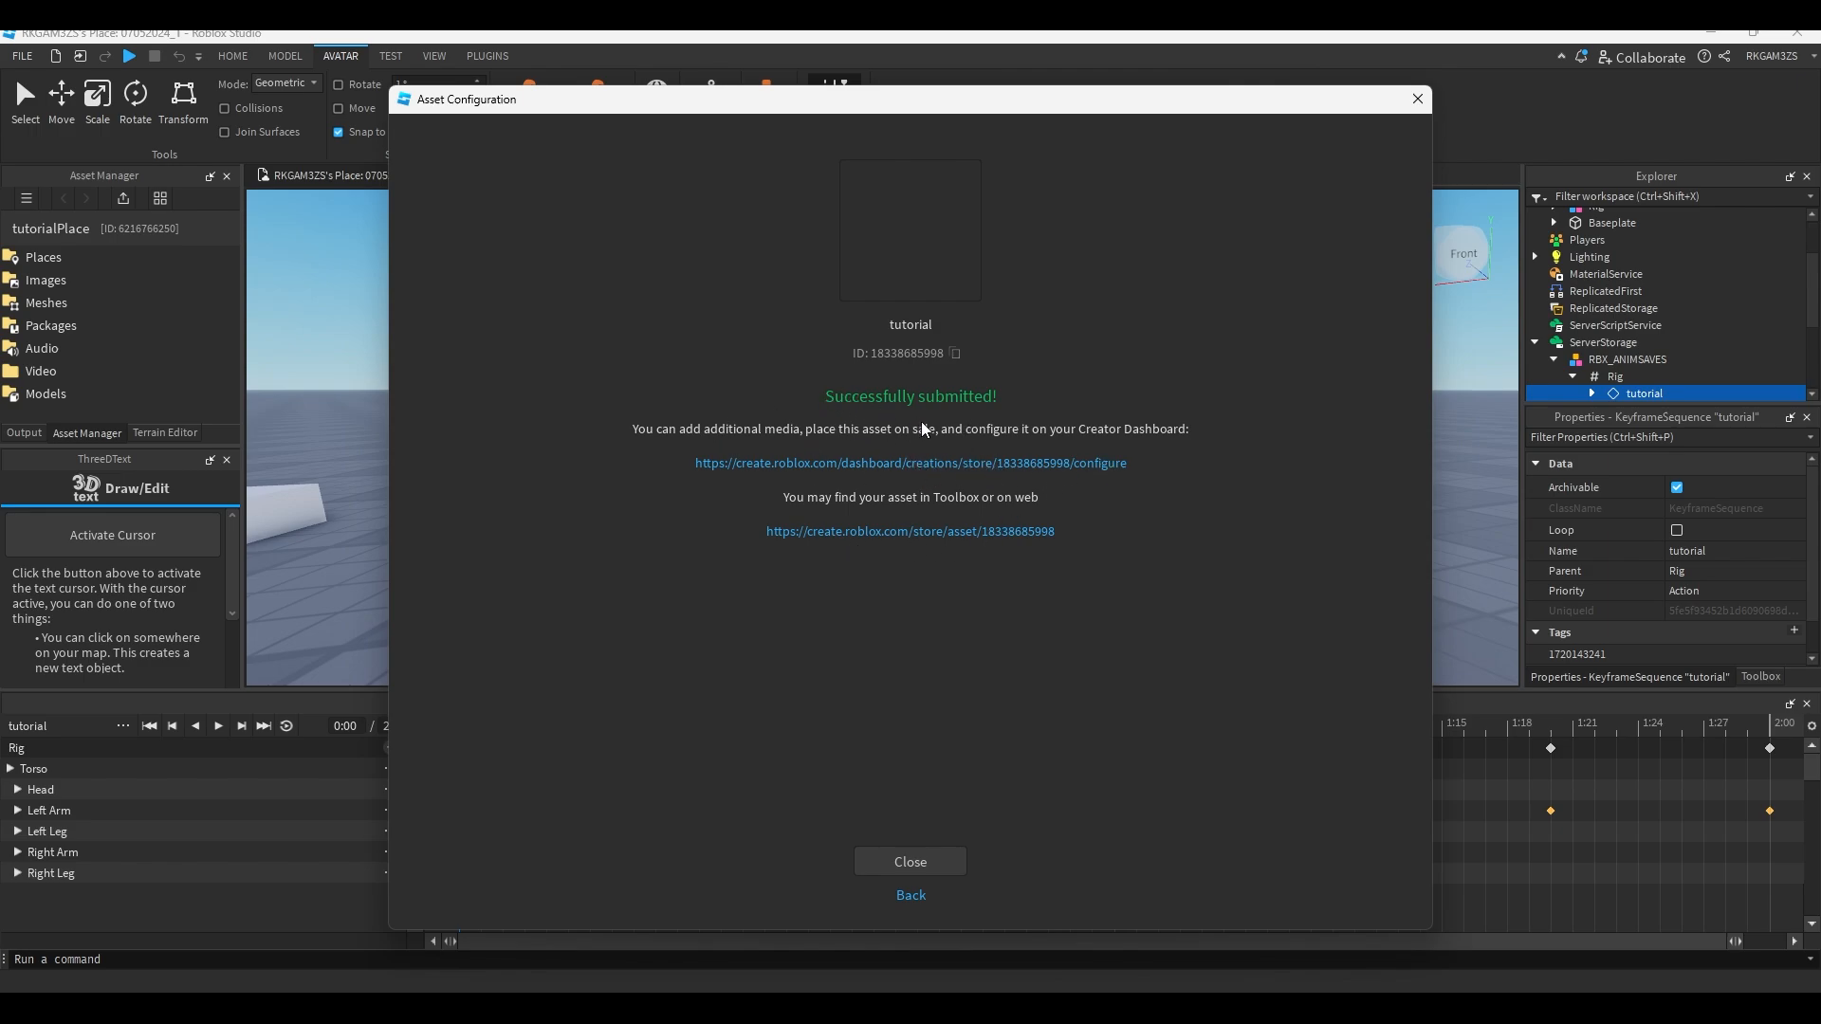
Open the published asset's store page and close the asset configuration dialog.
click(1003, 536)
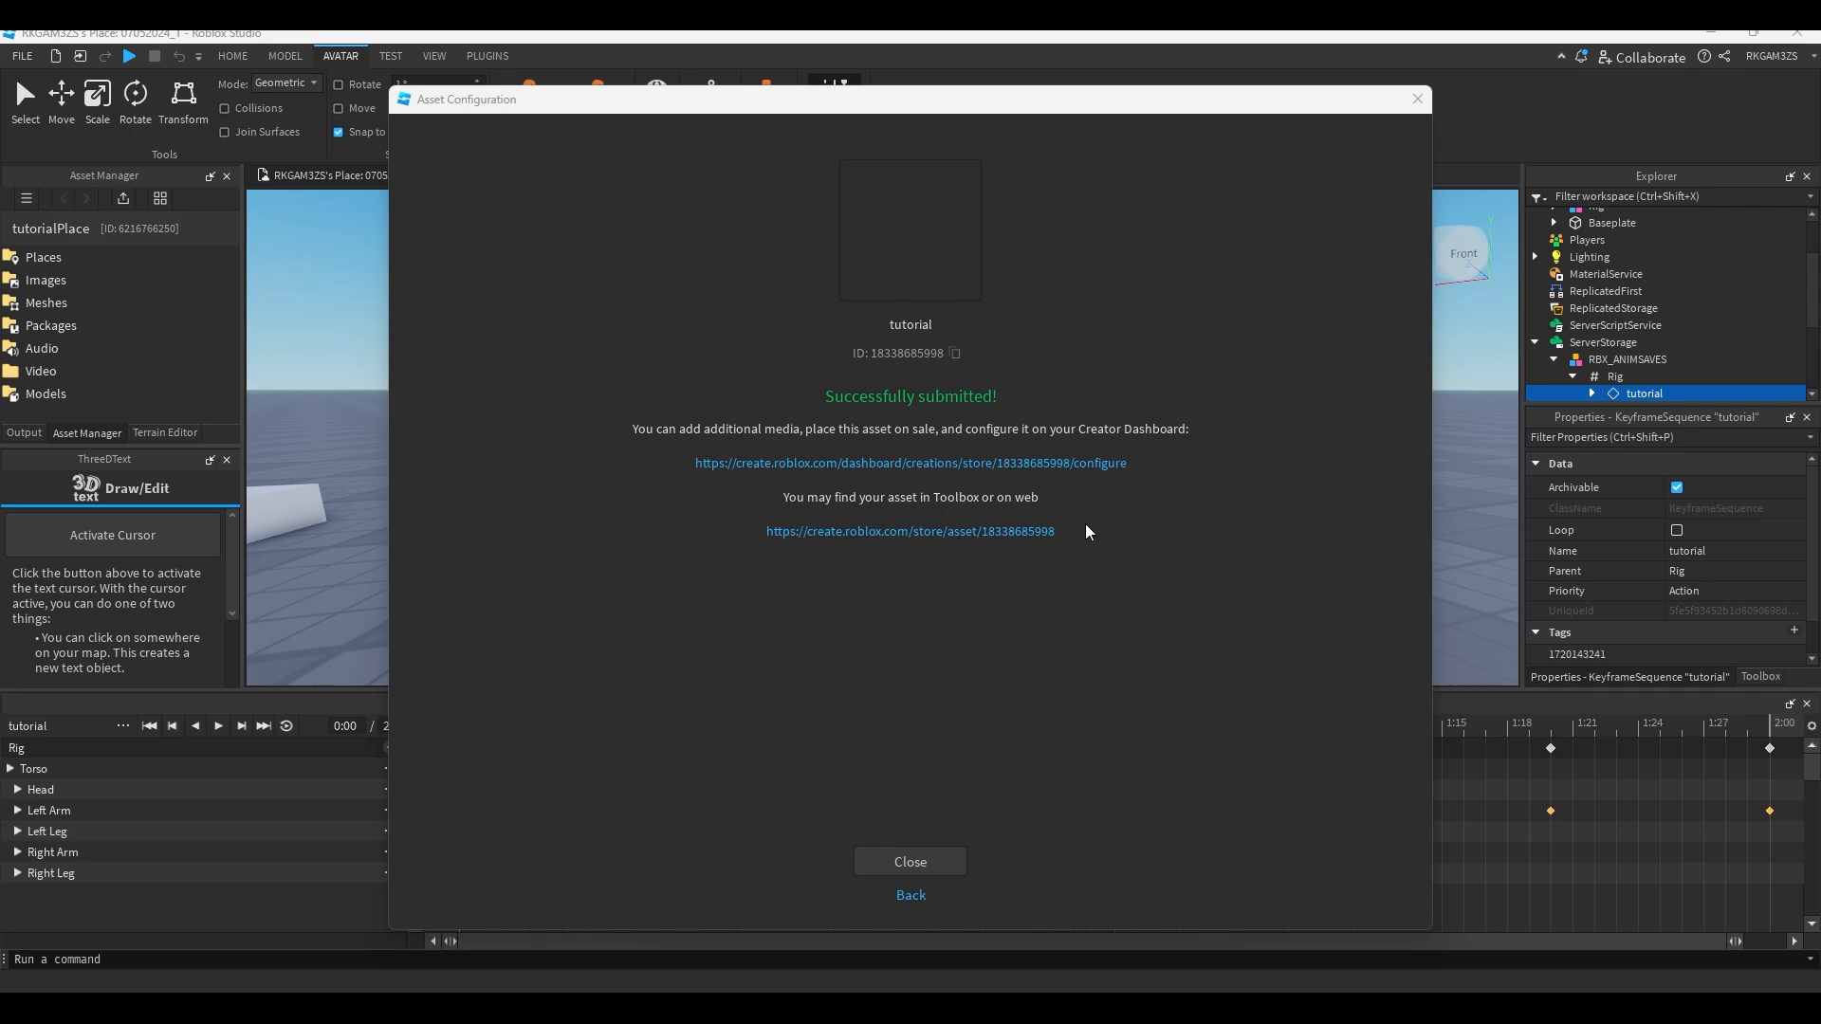
click(1417, 99)
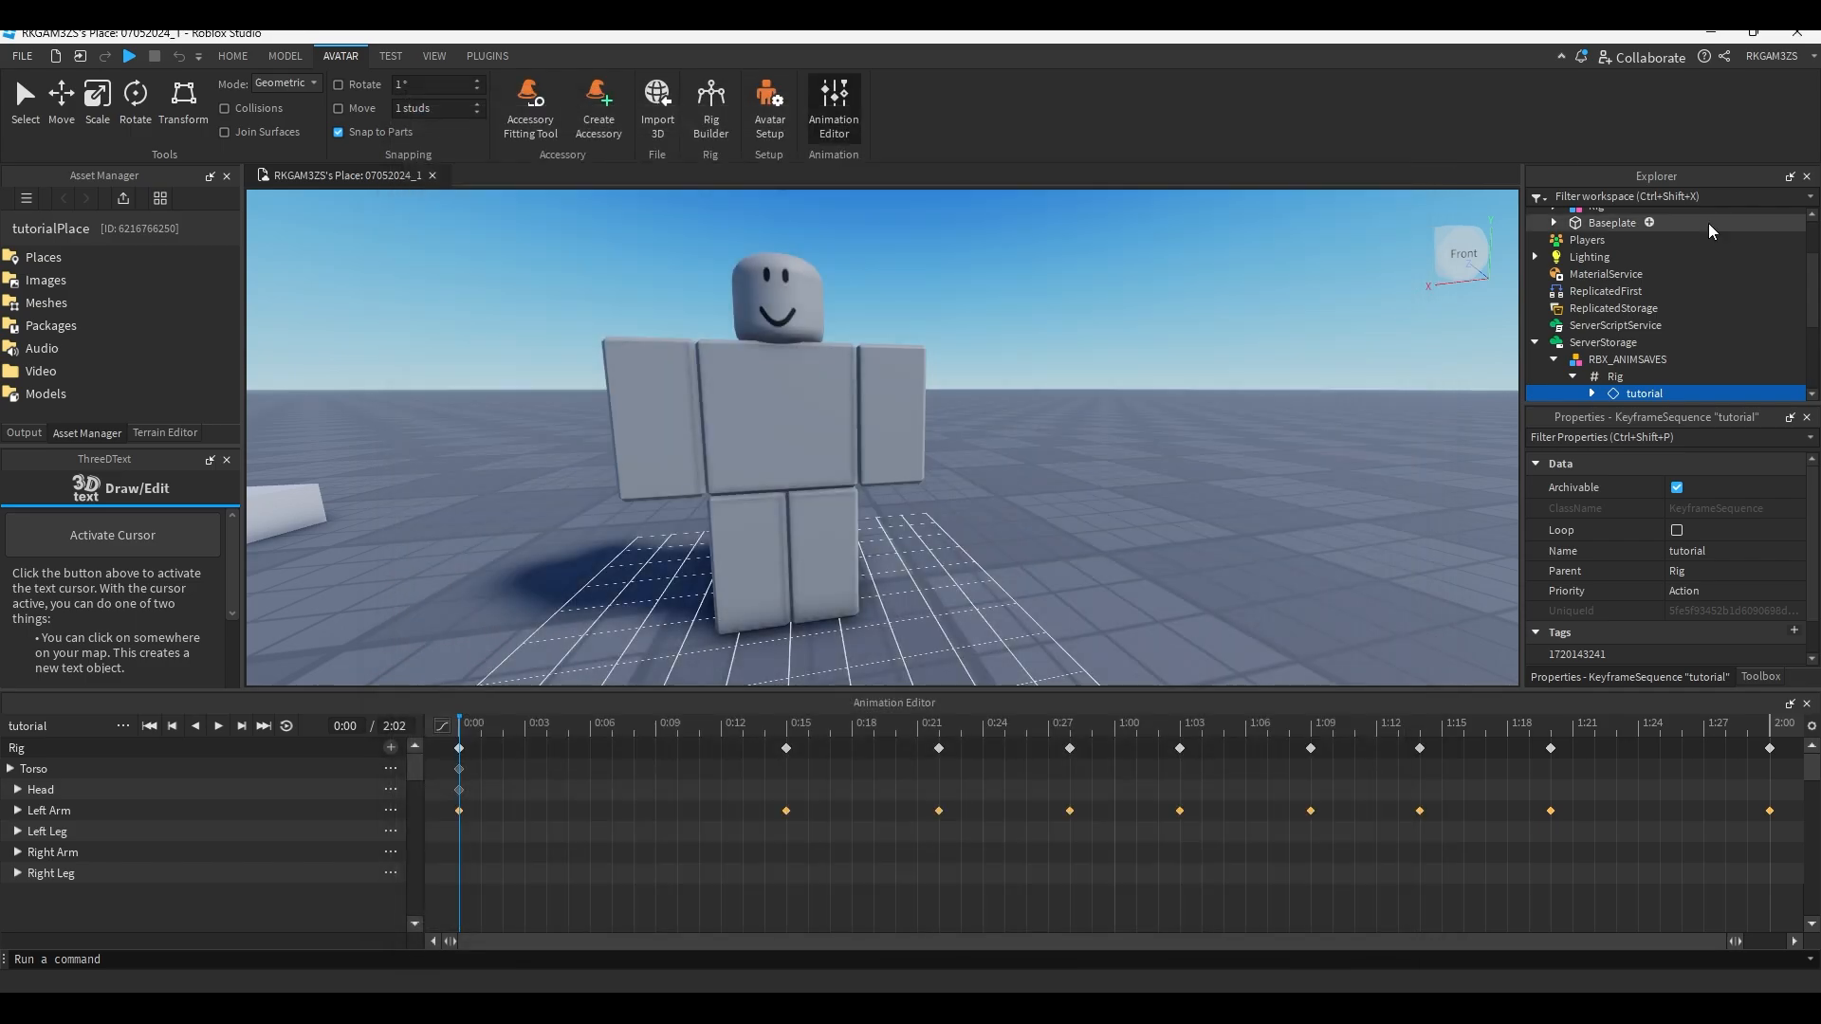
scroll(1609, 300, down, 2)
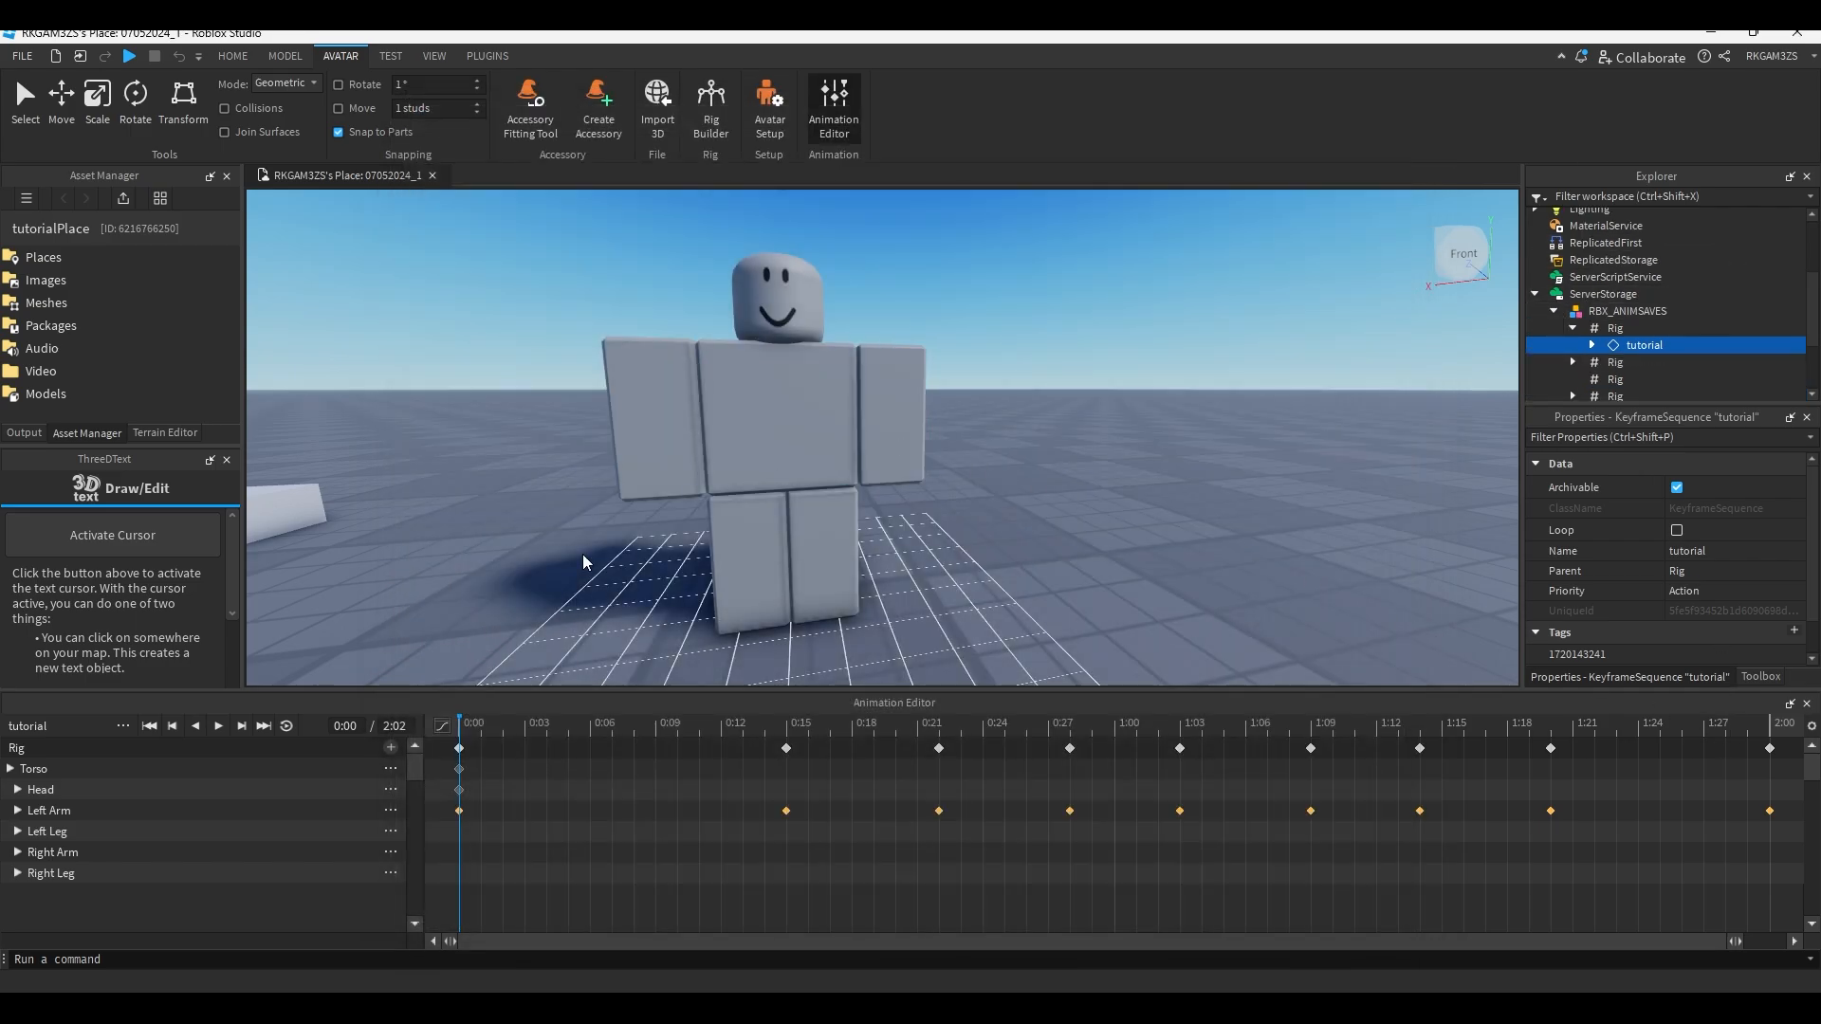
Create a blank animation named "Untitled Animation Clip" for the rig.
click(123, 726)
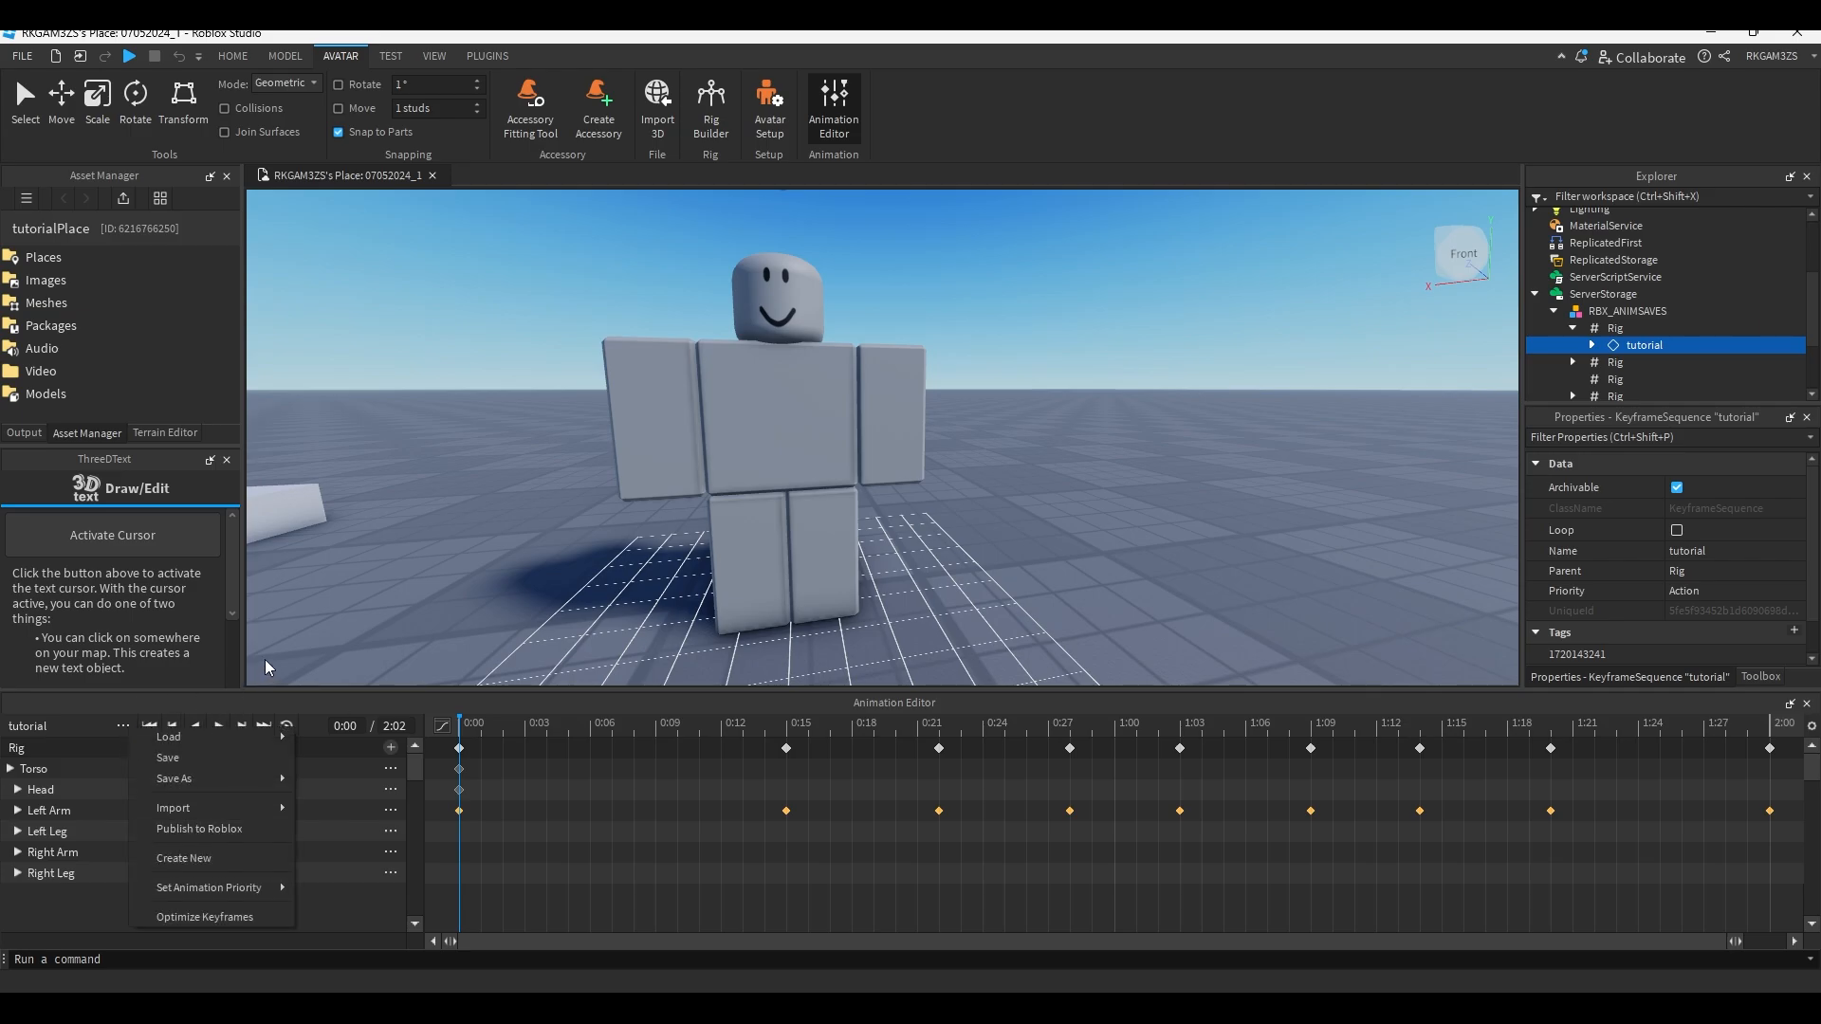
mouse_move(178, 806)
mouse_move(276, 737)
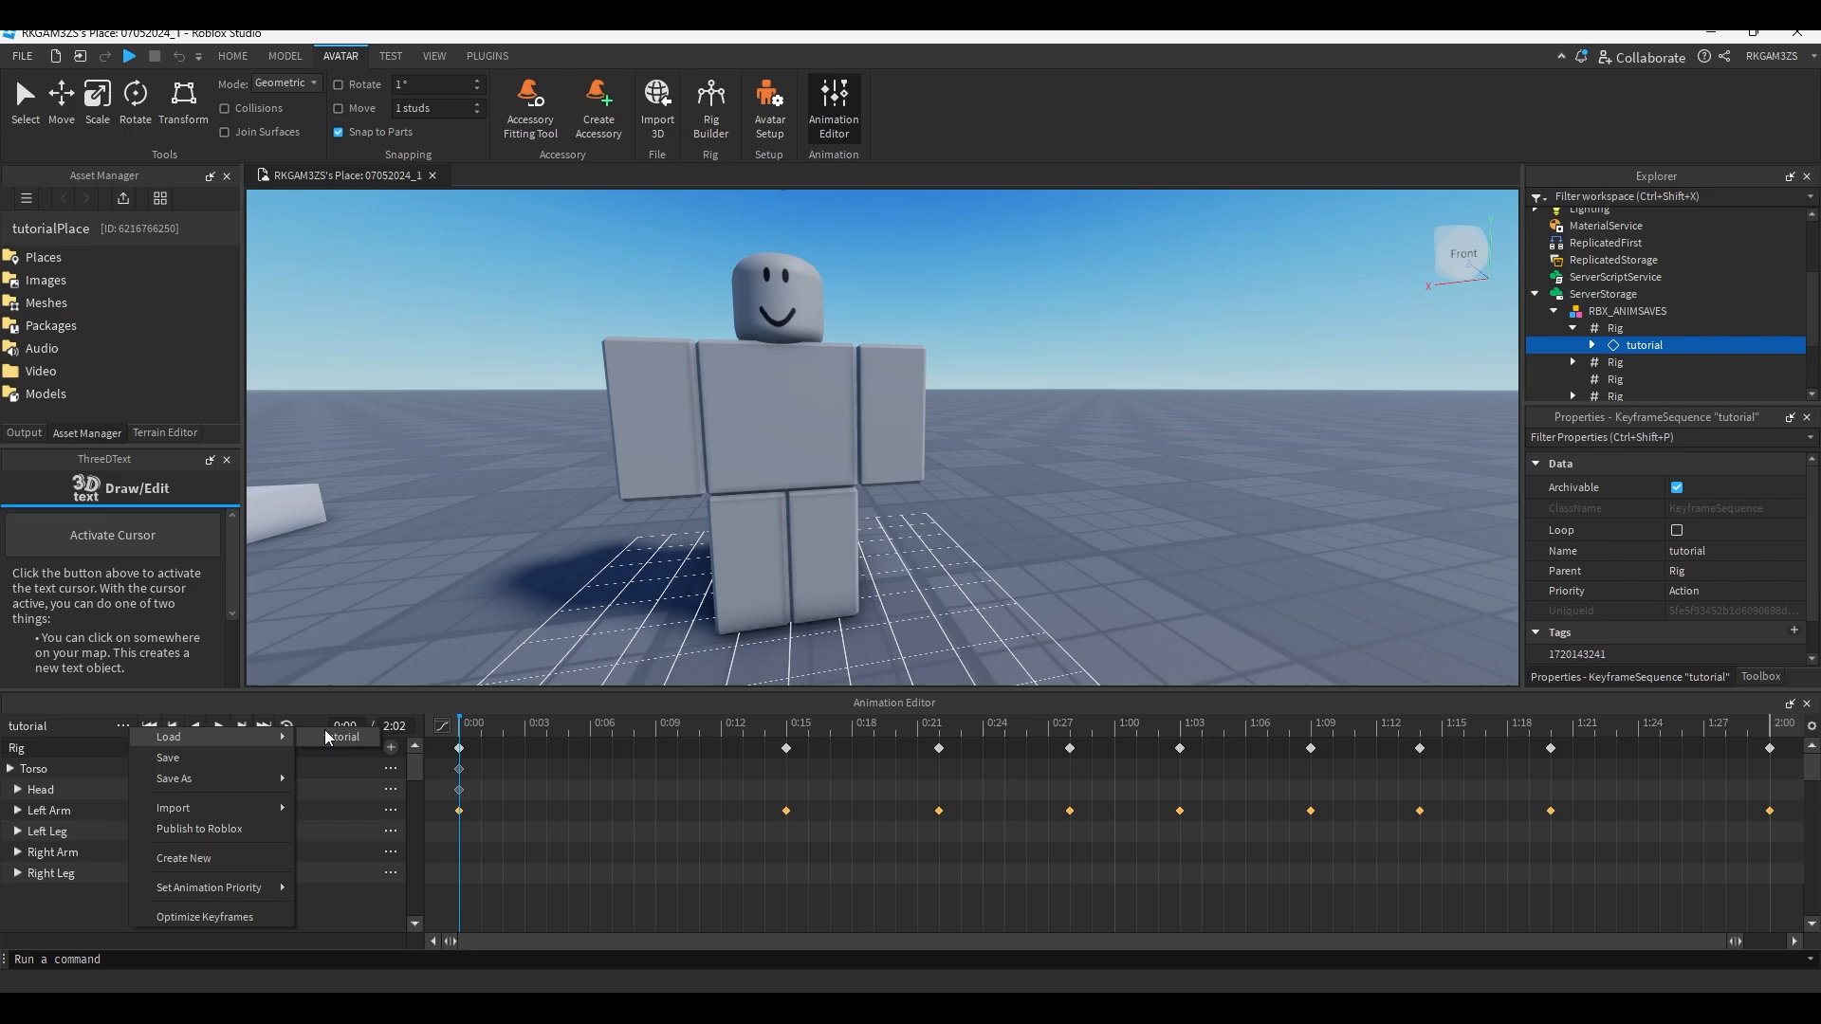
click(239, 857)
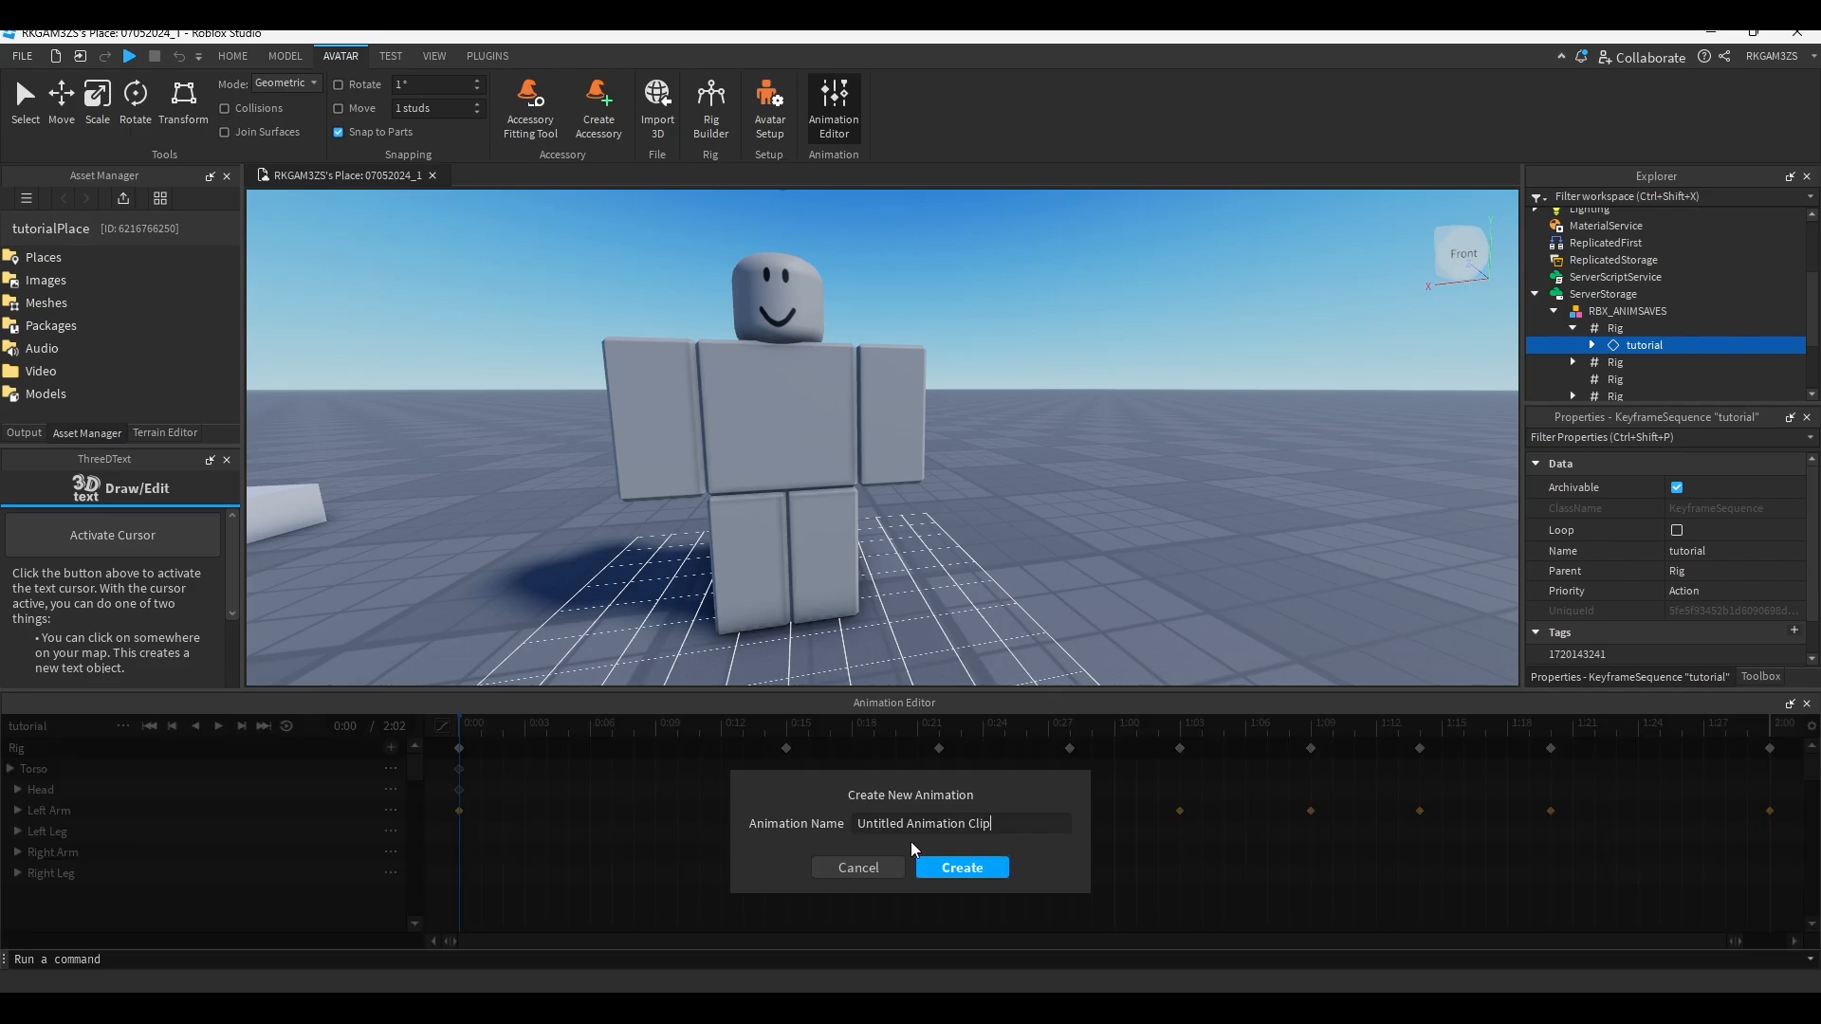
click(937, 869)
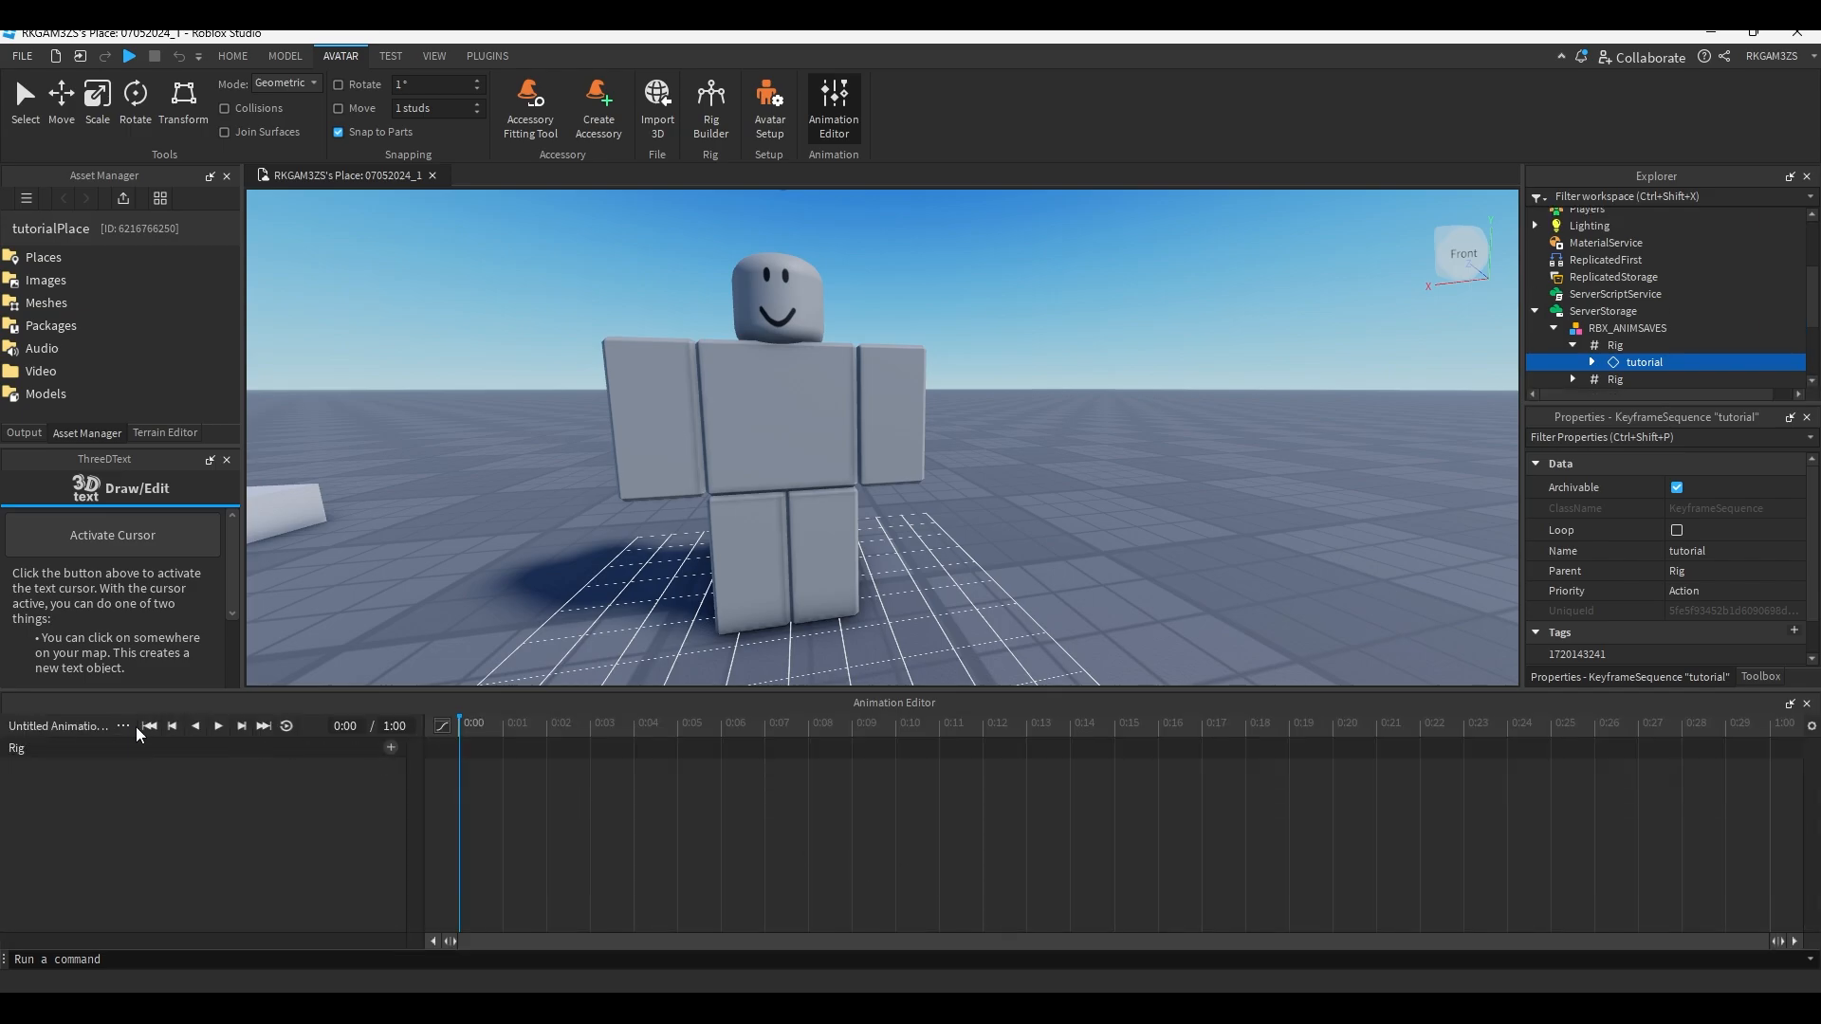
Load the saved "tutorial" animation onto the rig.
click(124, 727)
mouse_move(161, 742)
click(349, 737)
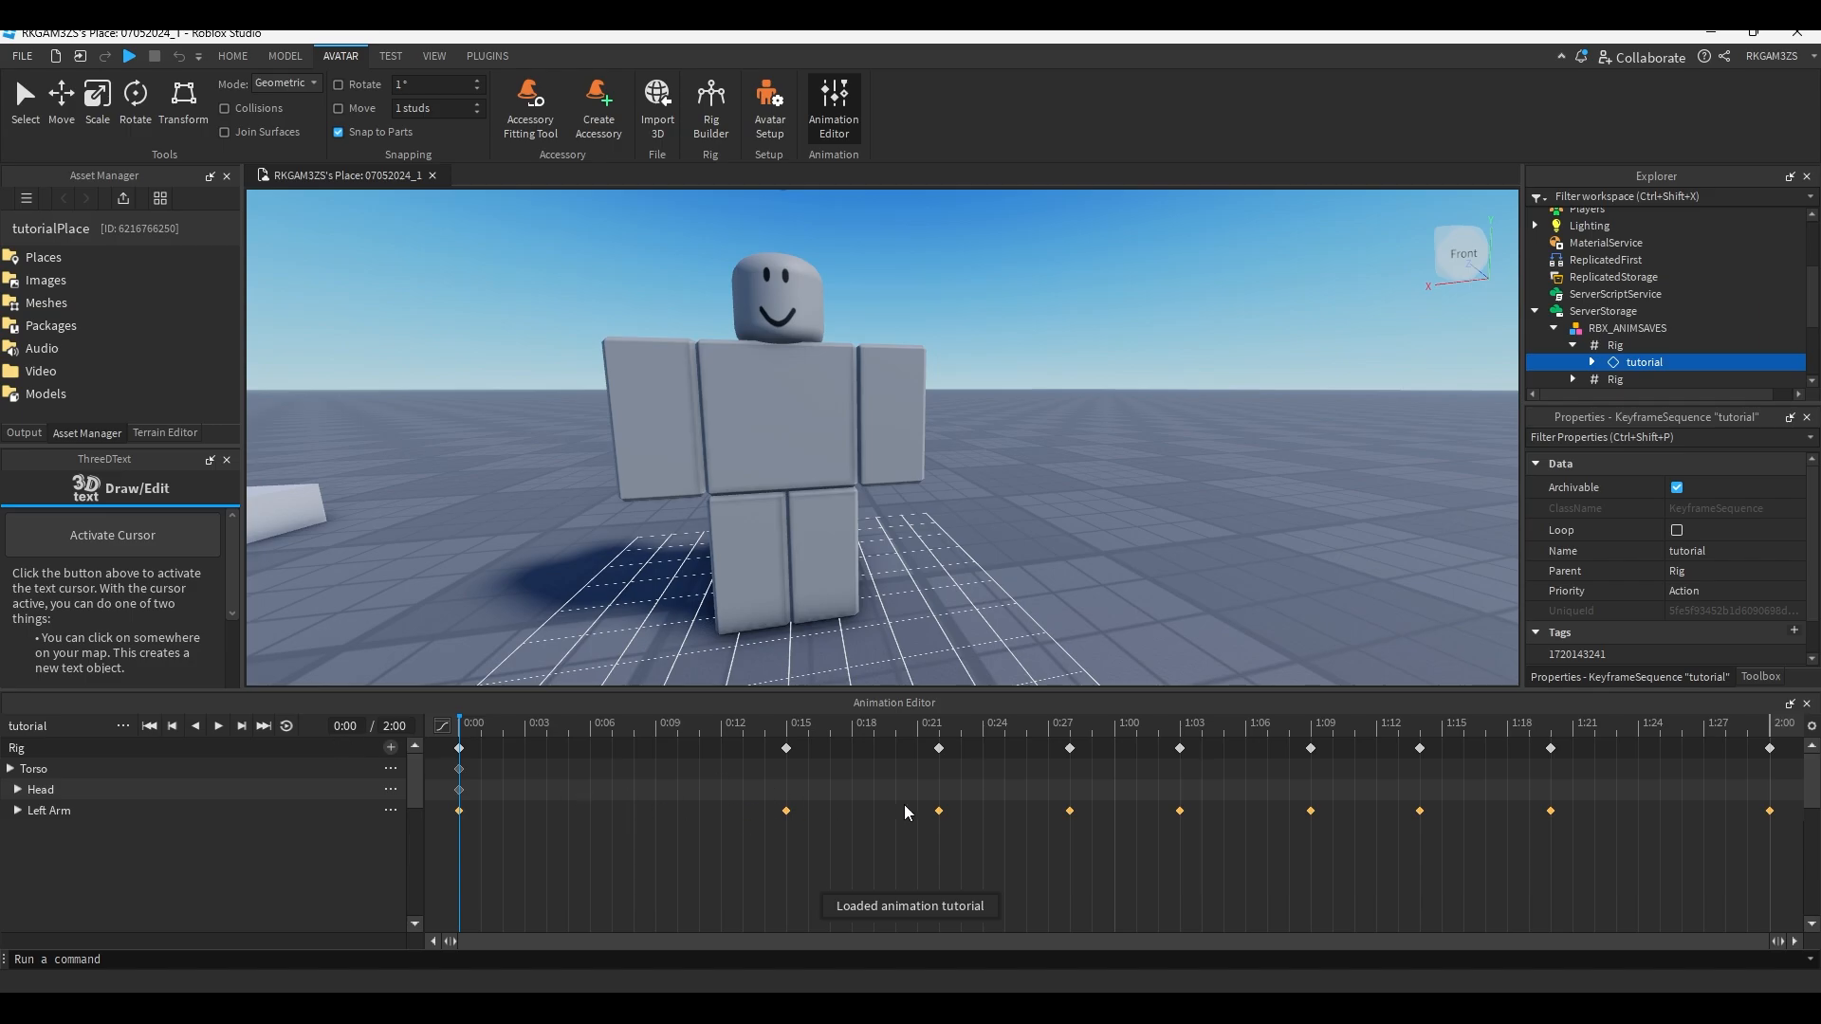
Close the Animation Editor and select the rig in the scene.
click(1807, 703)
click(979, 598)
right_drag(979, 598, 934, 655)
click(805, 505)
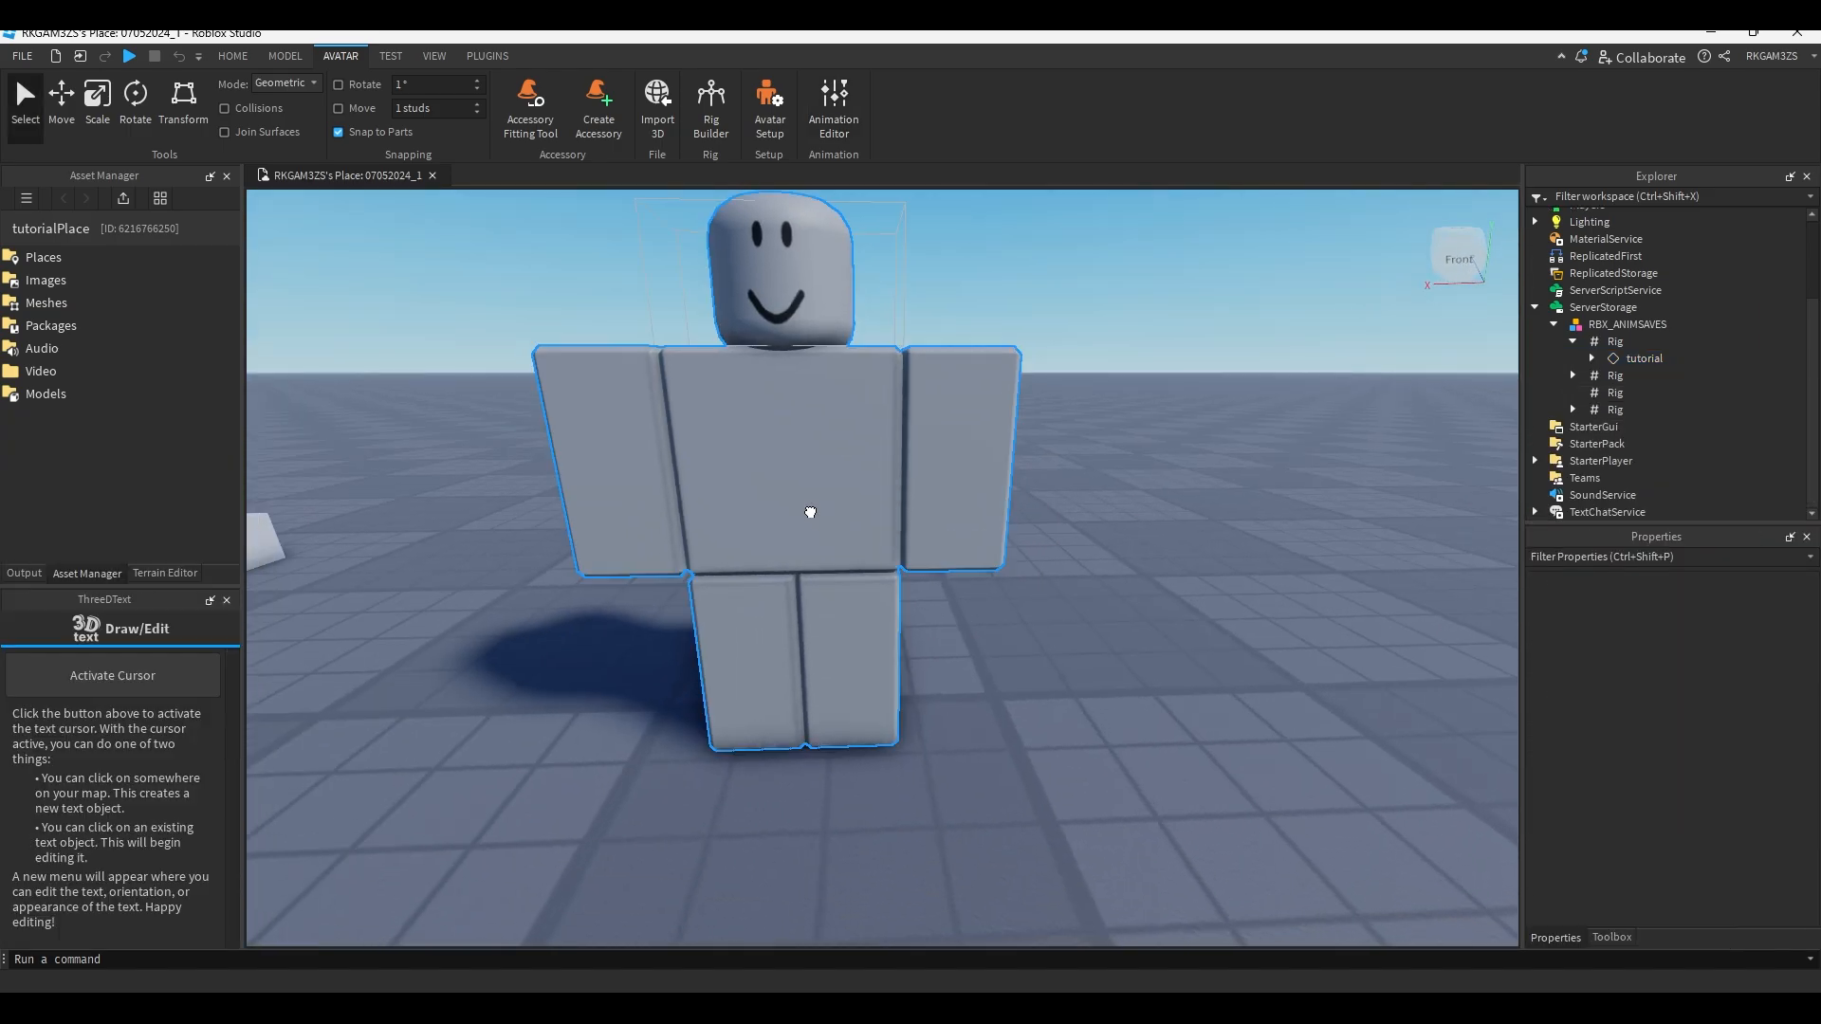
right_drag(1337, 599, 1357, 521)
key(e)
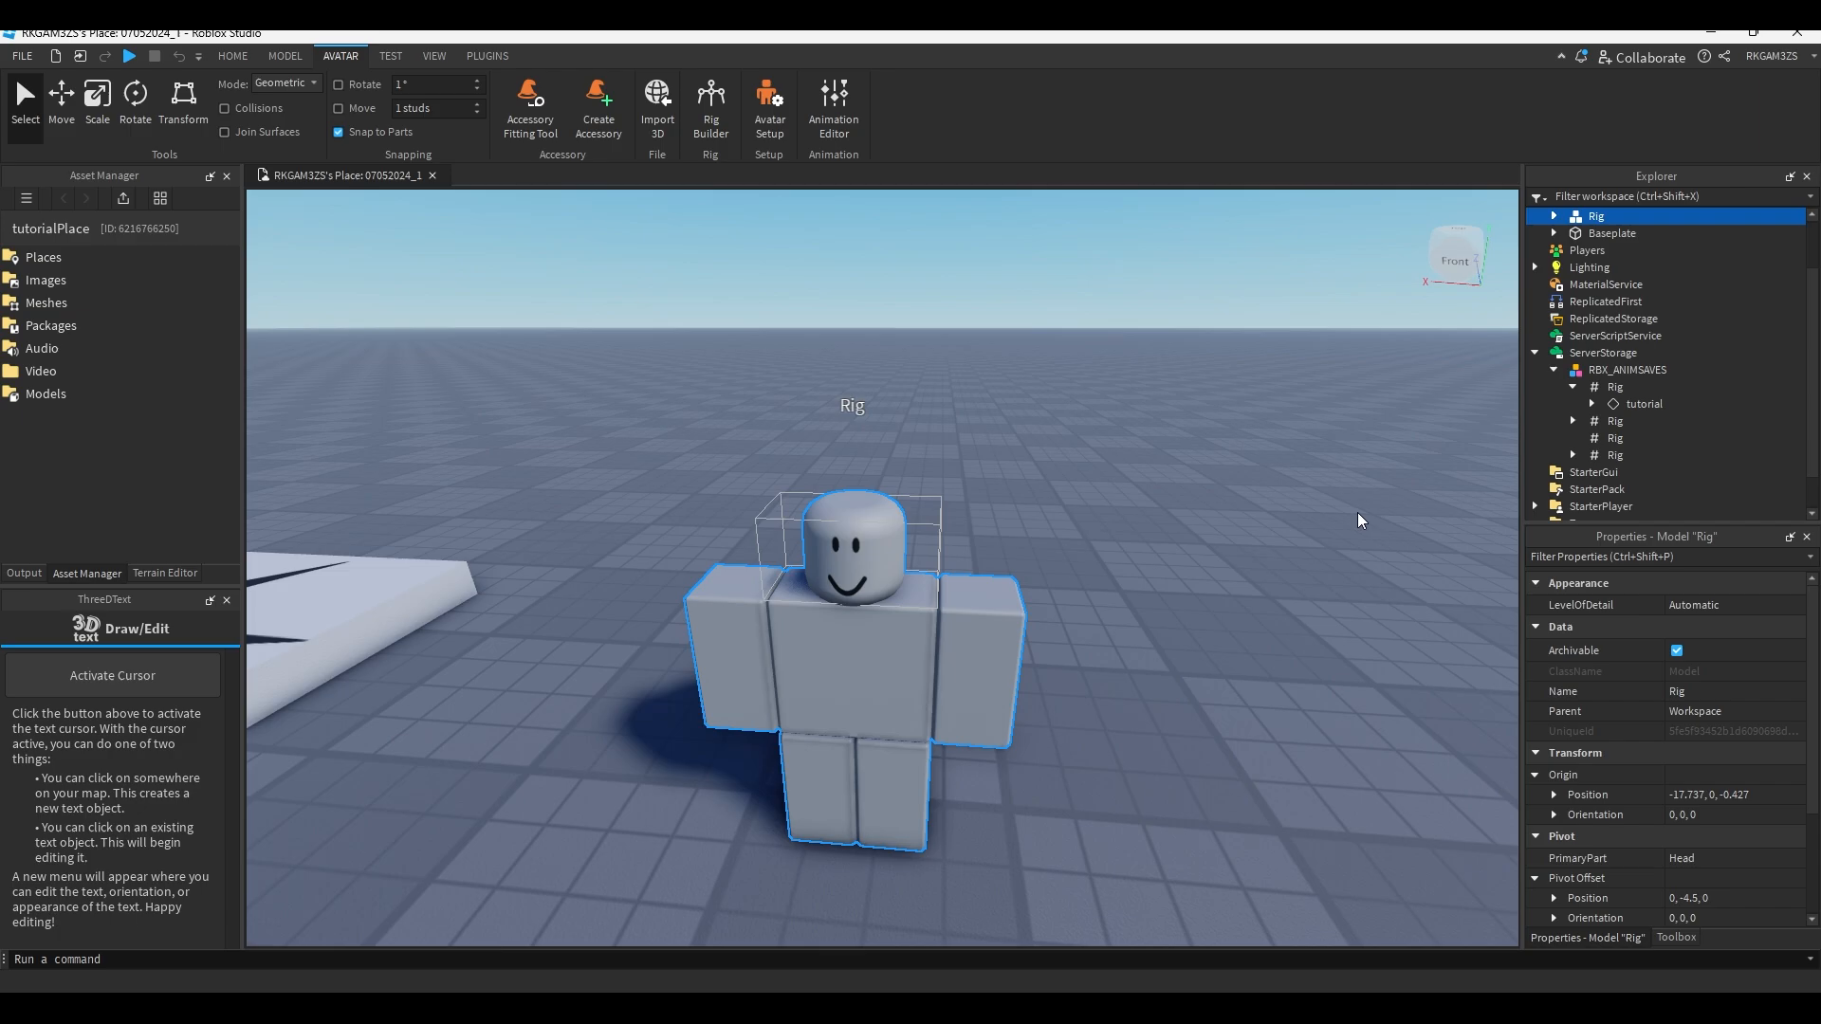
Insert an Animation object into the Rig model.
click(1553, 217)
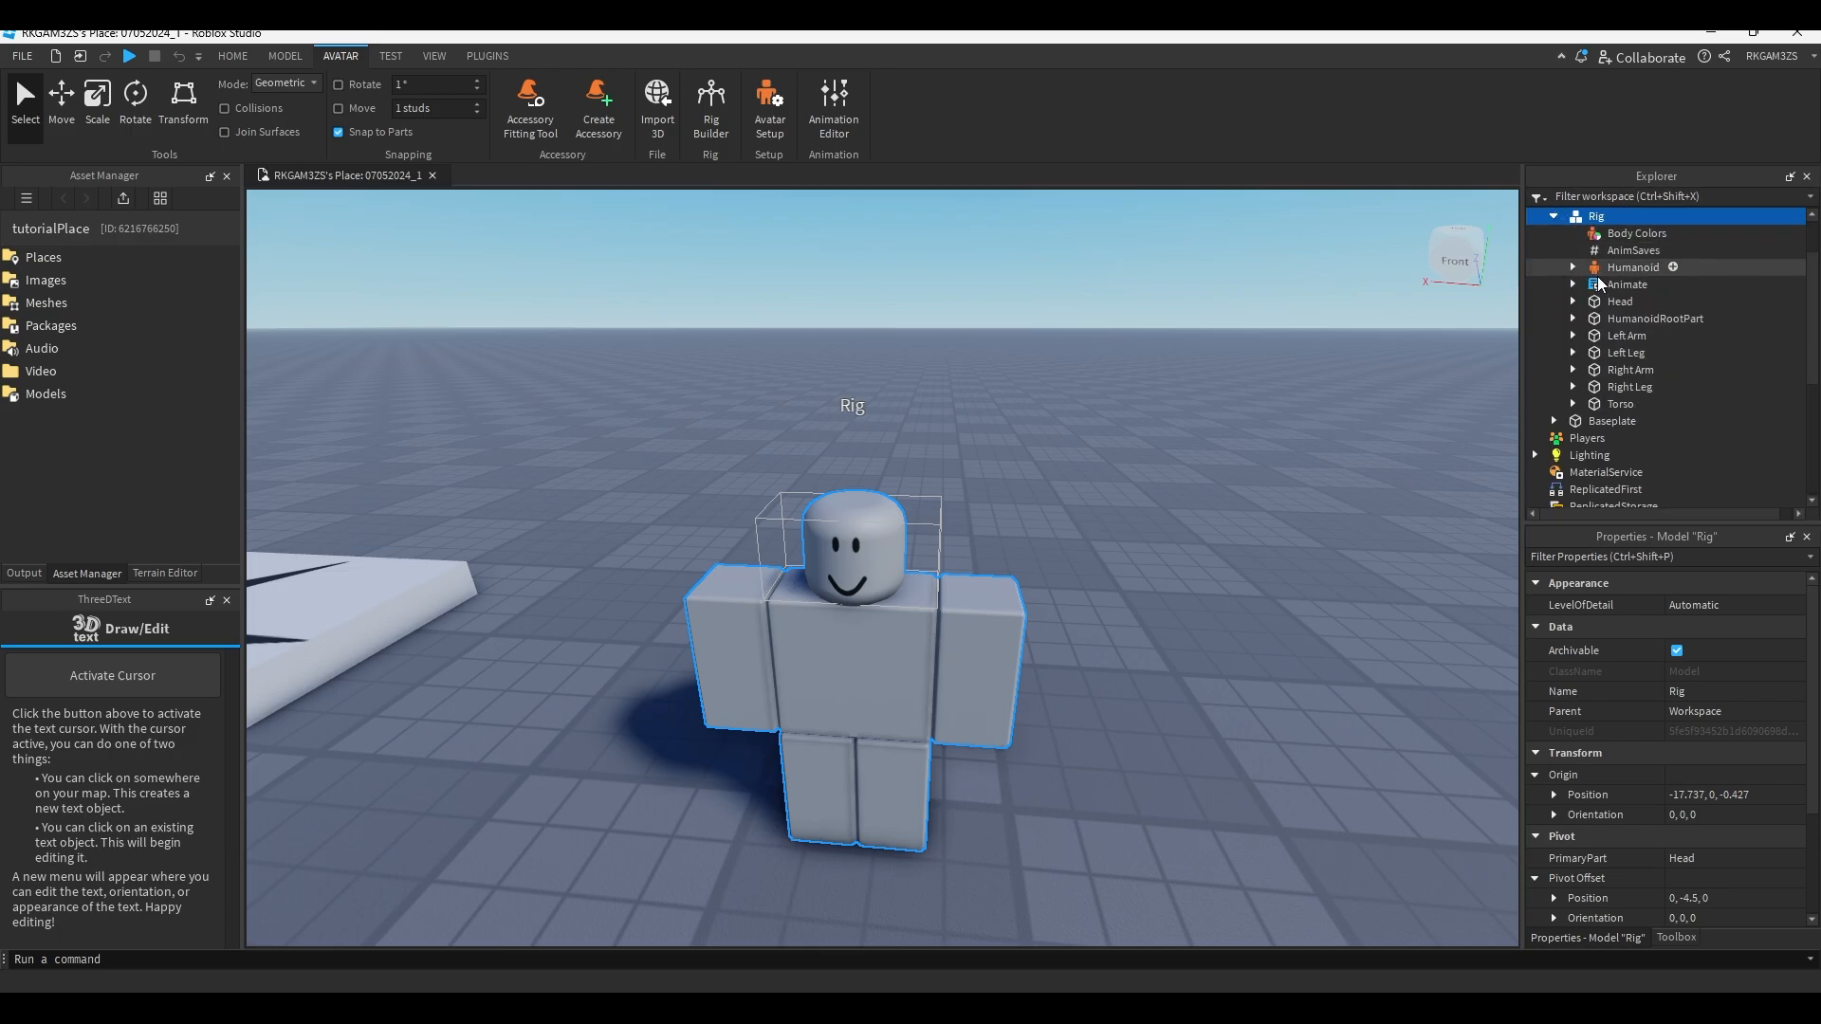
scroll(1607, 354, up, 1)
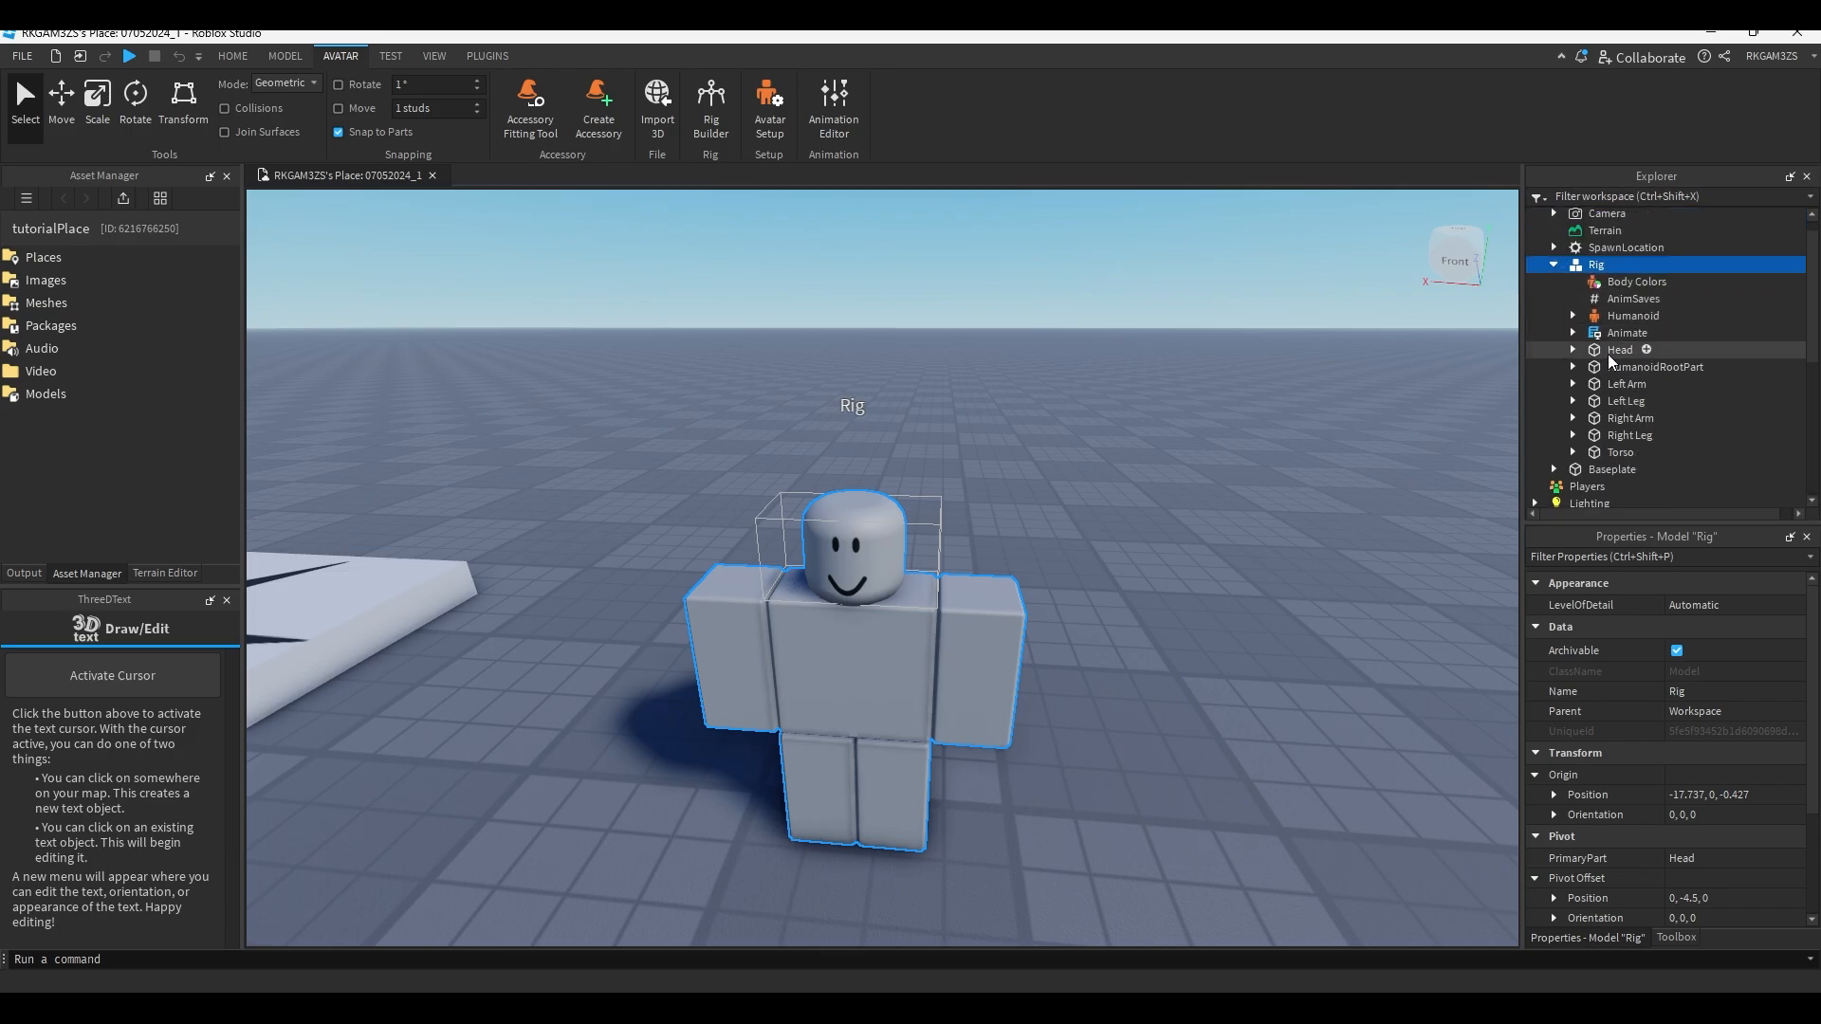
click(1614, 265)
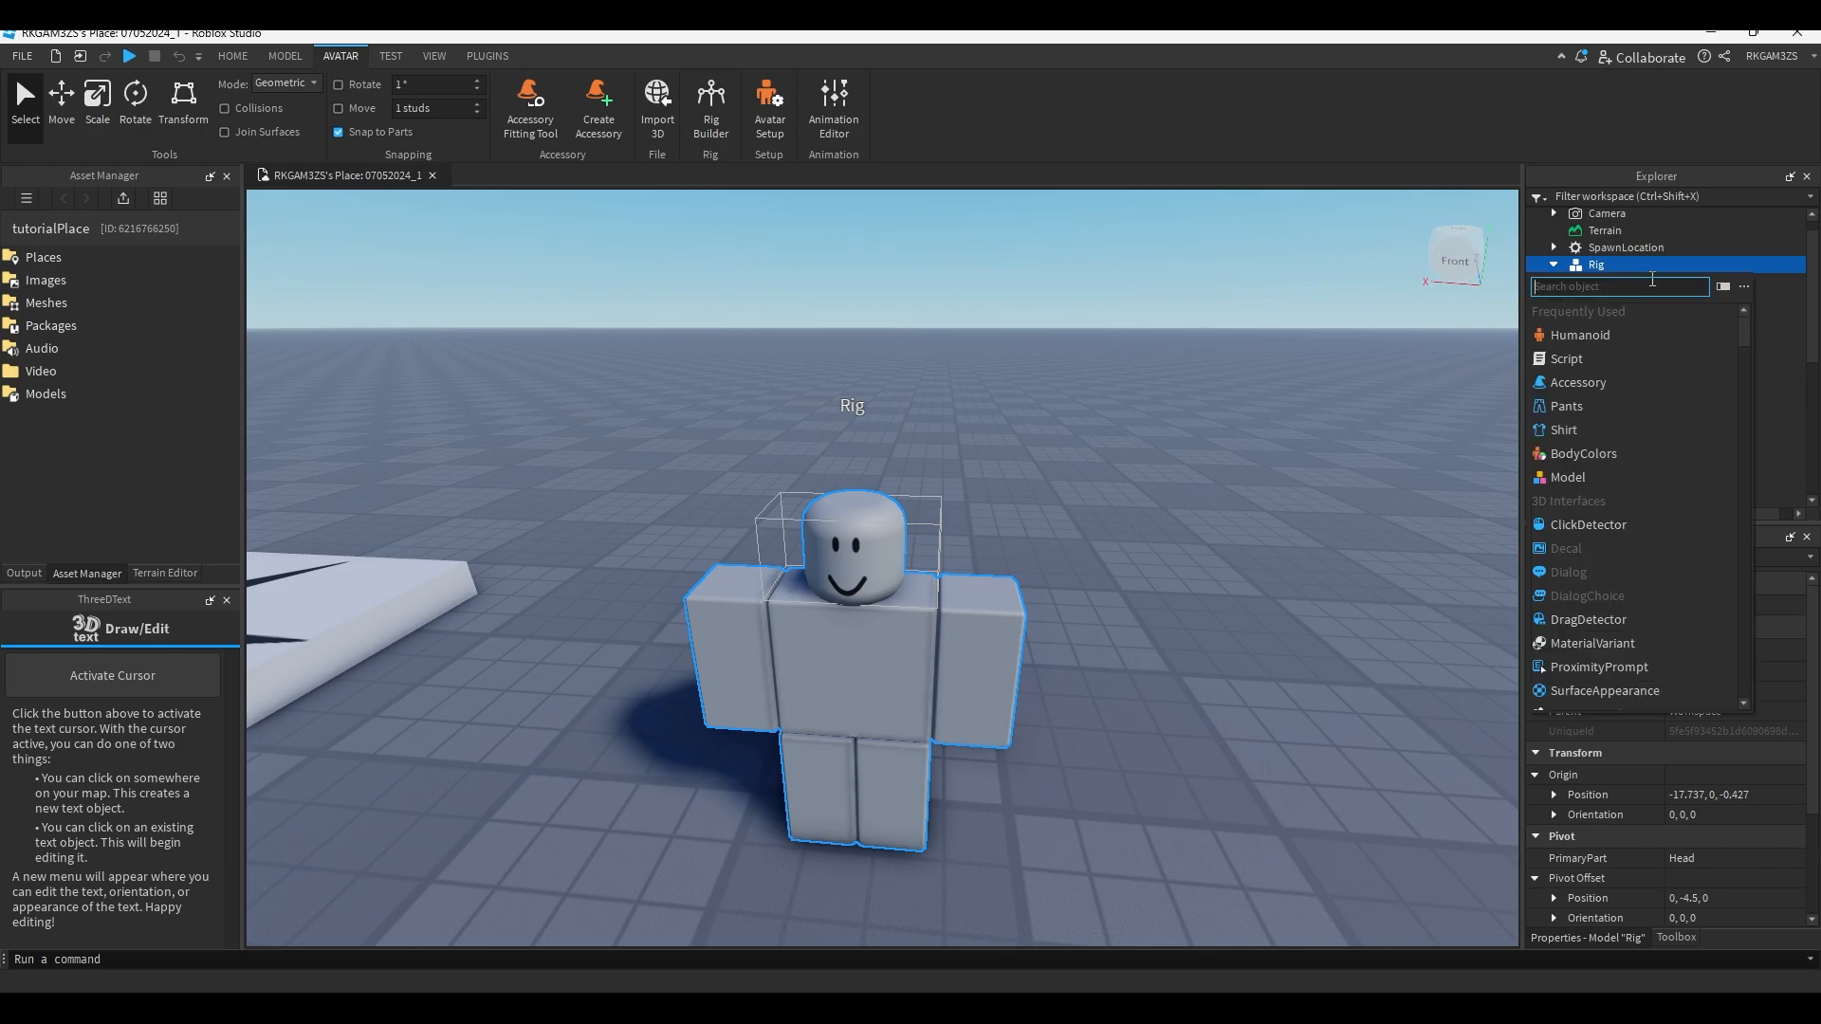
text(ani)
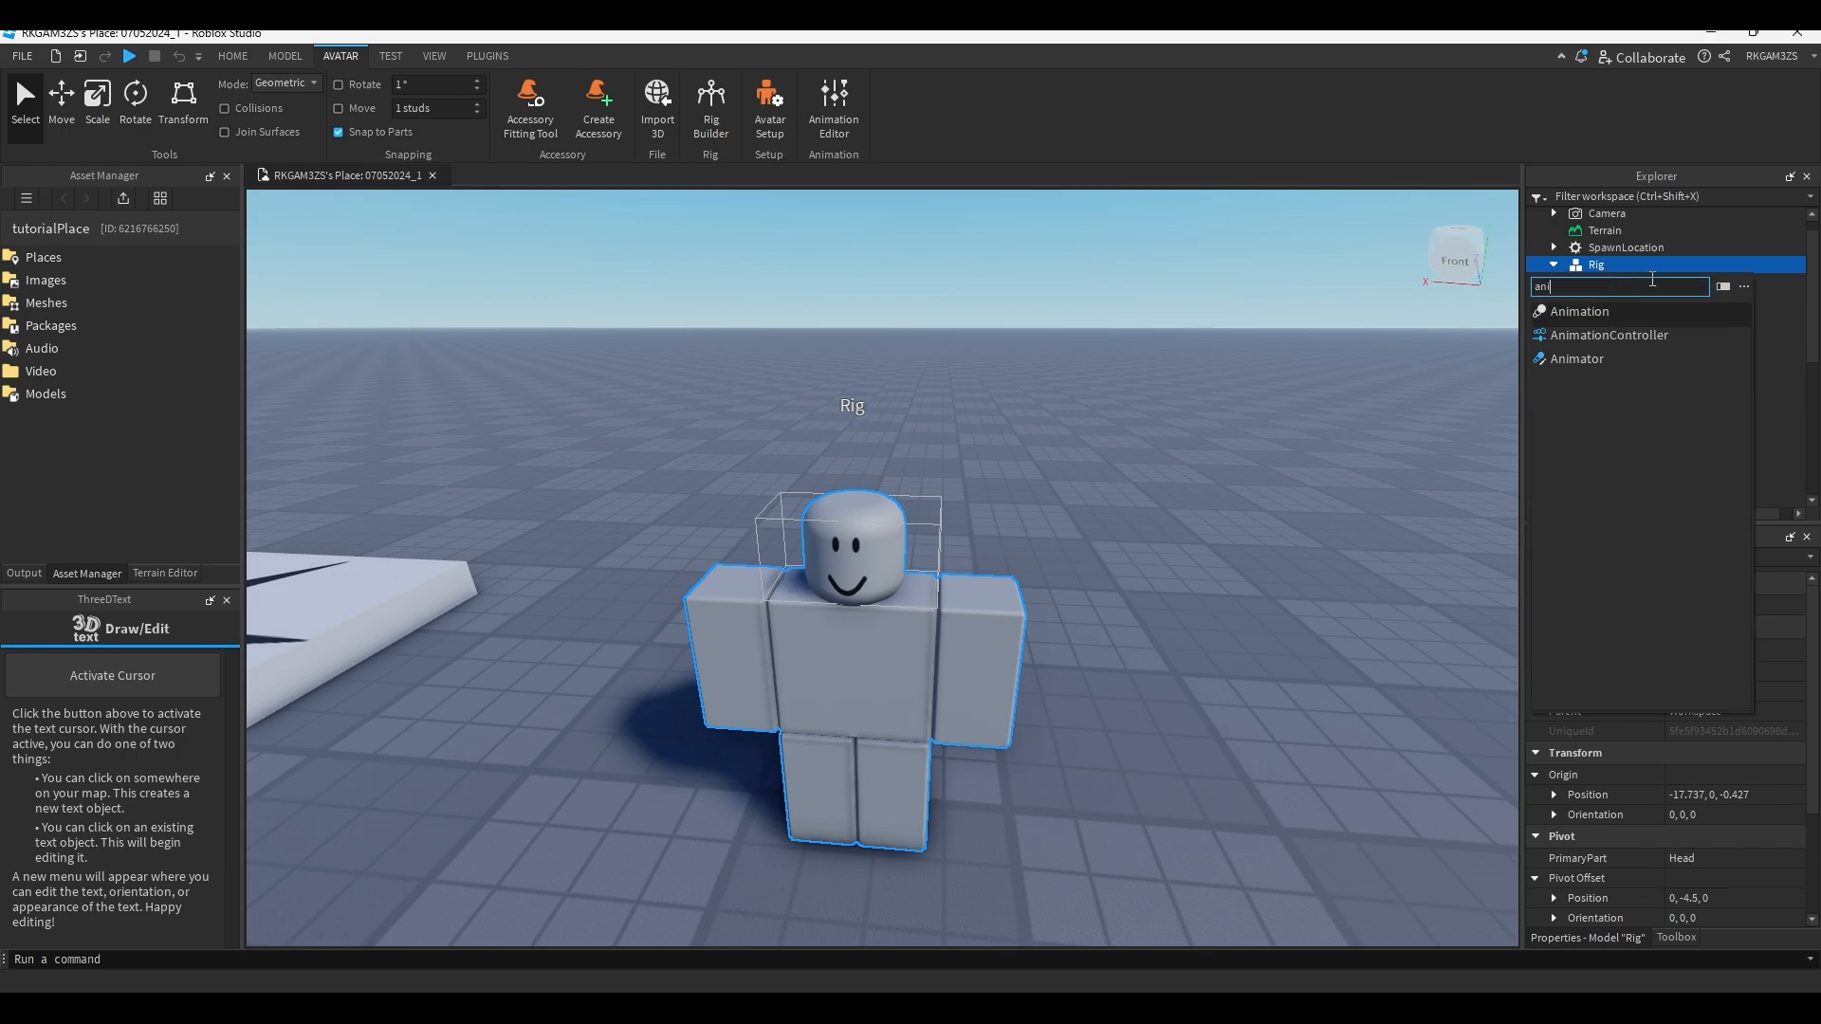
click(1576, 312)
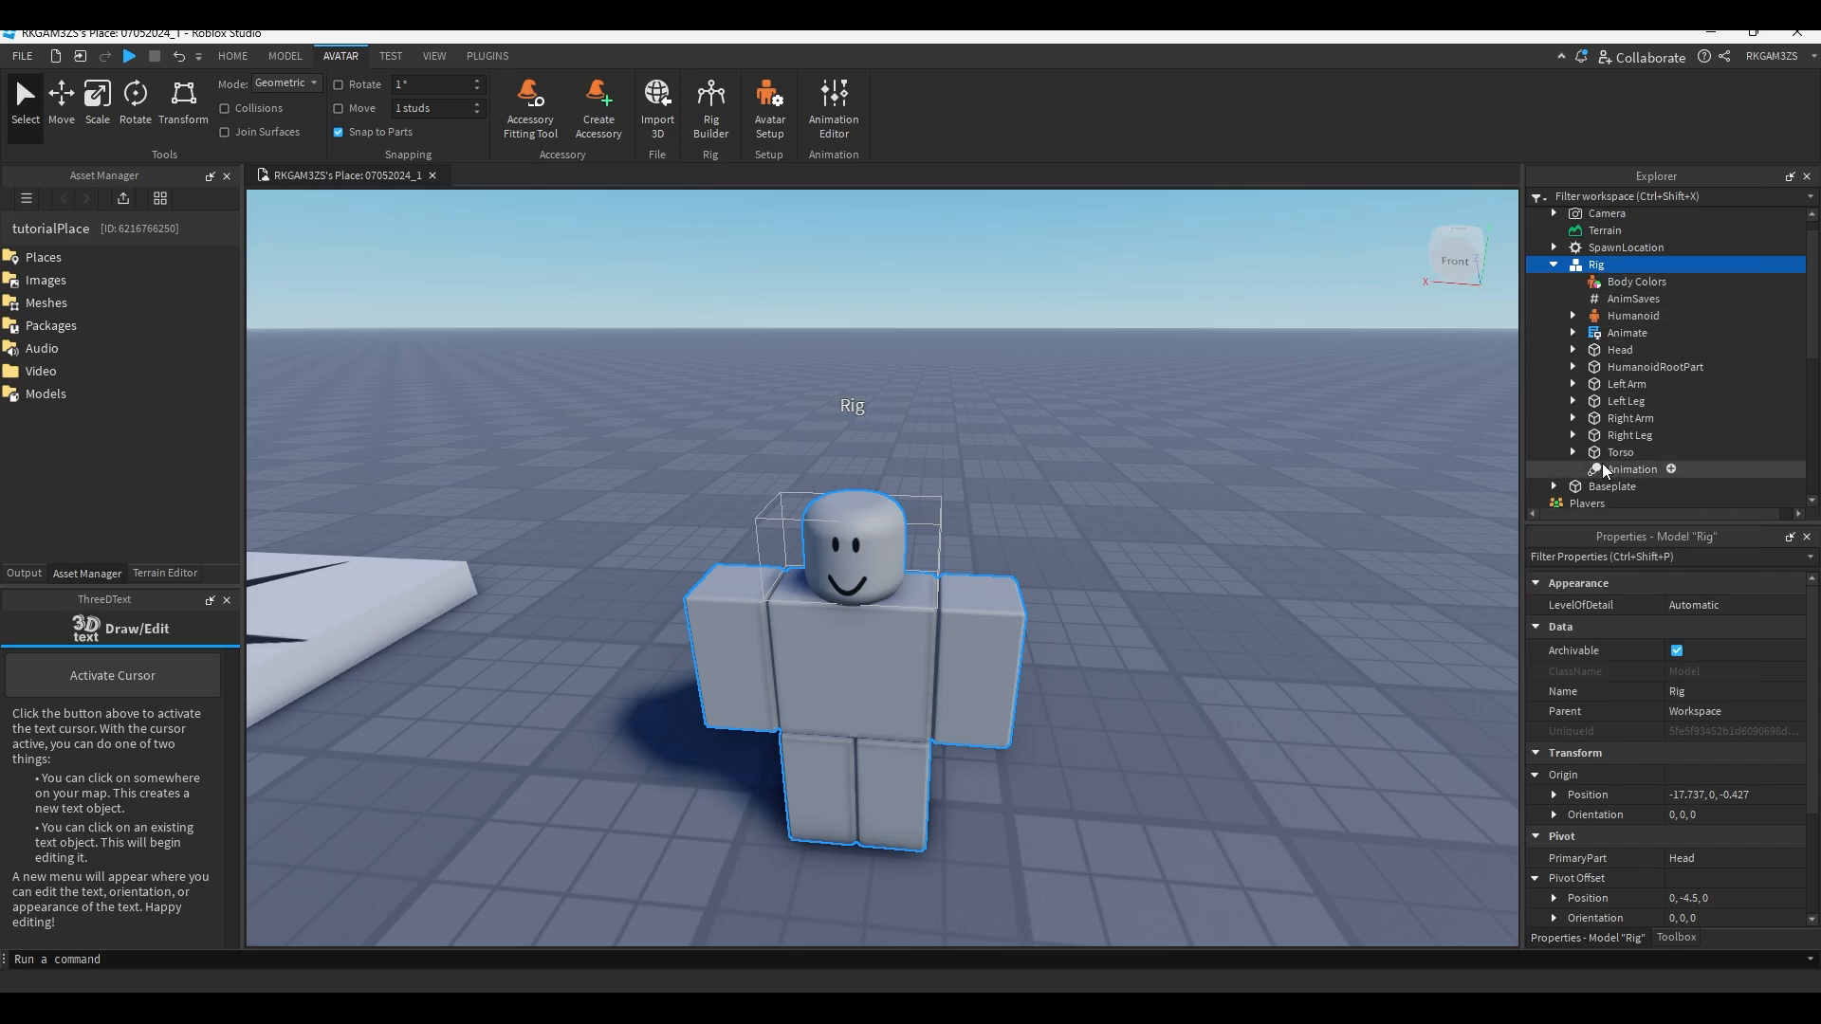
click(1602, 467)
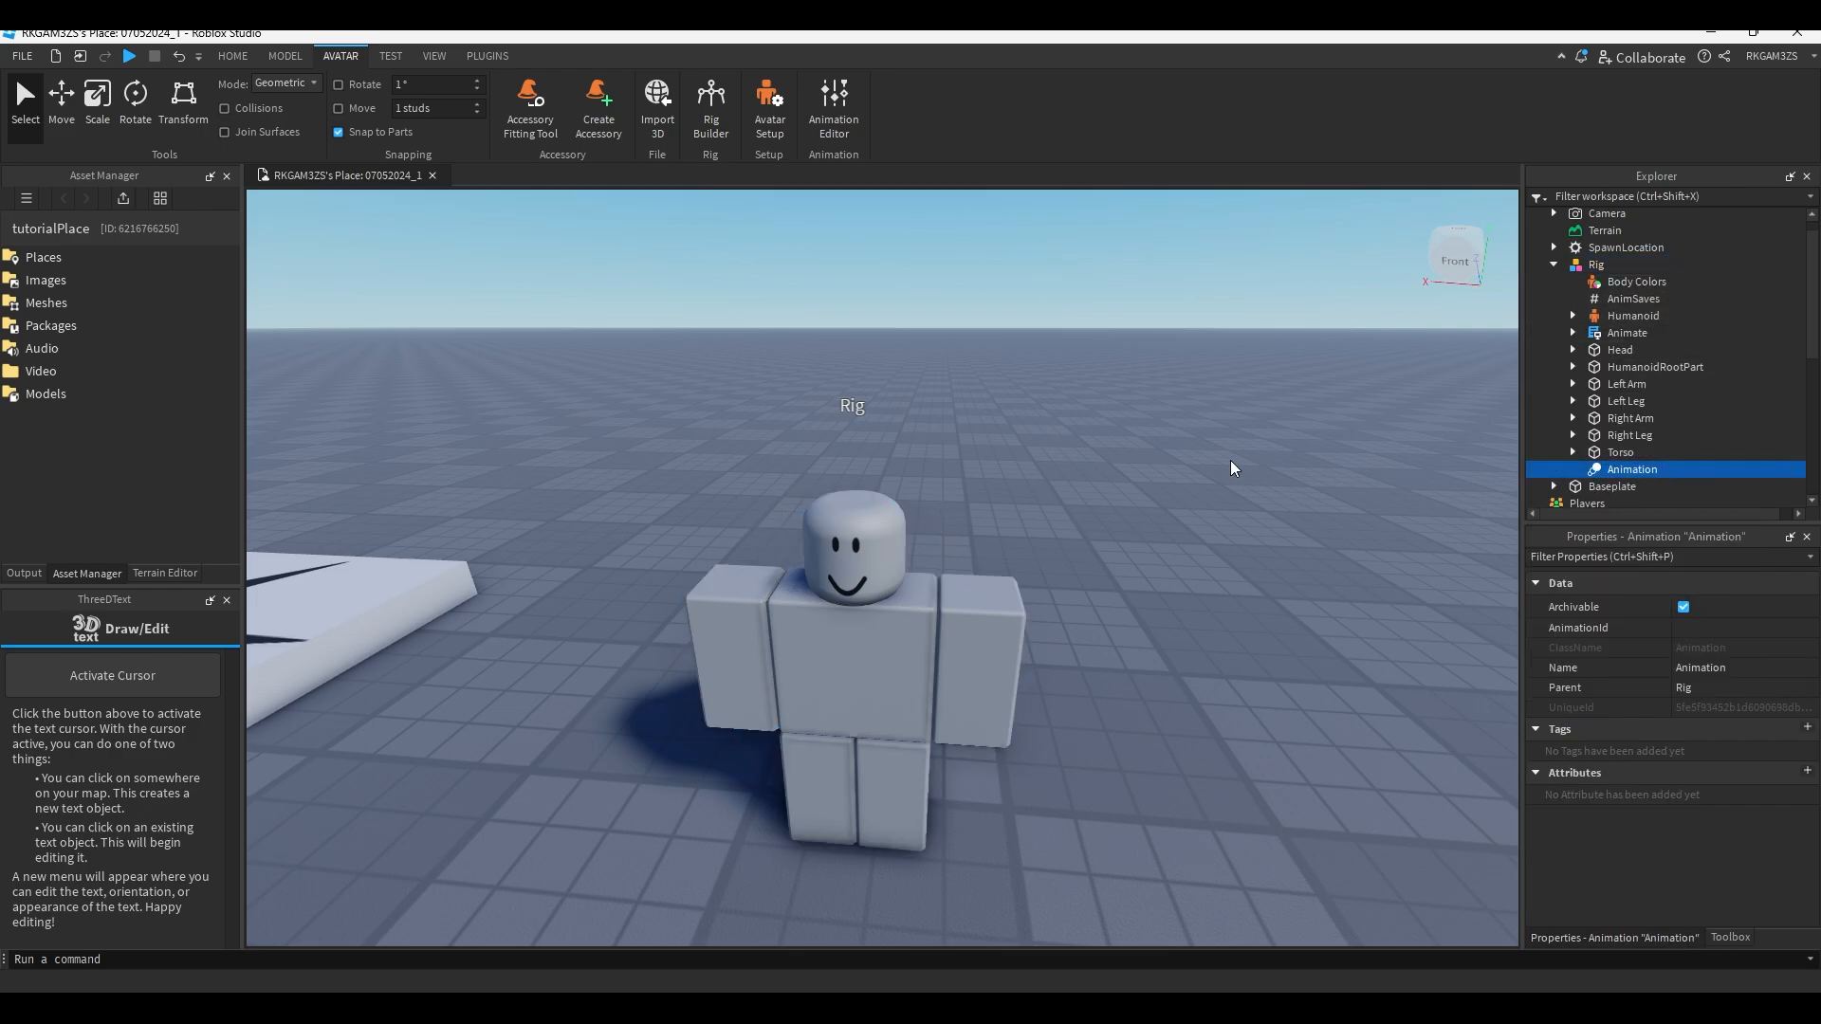
click(1750, 629)
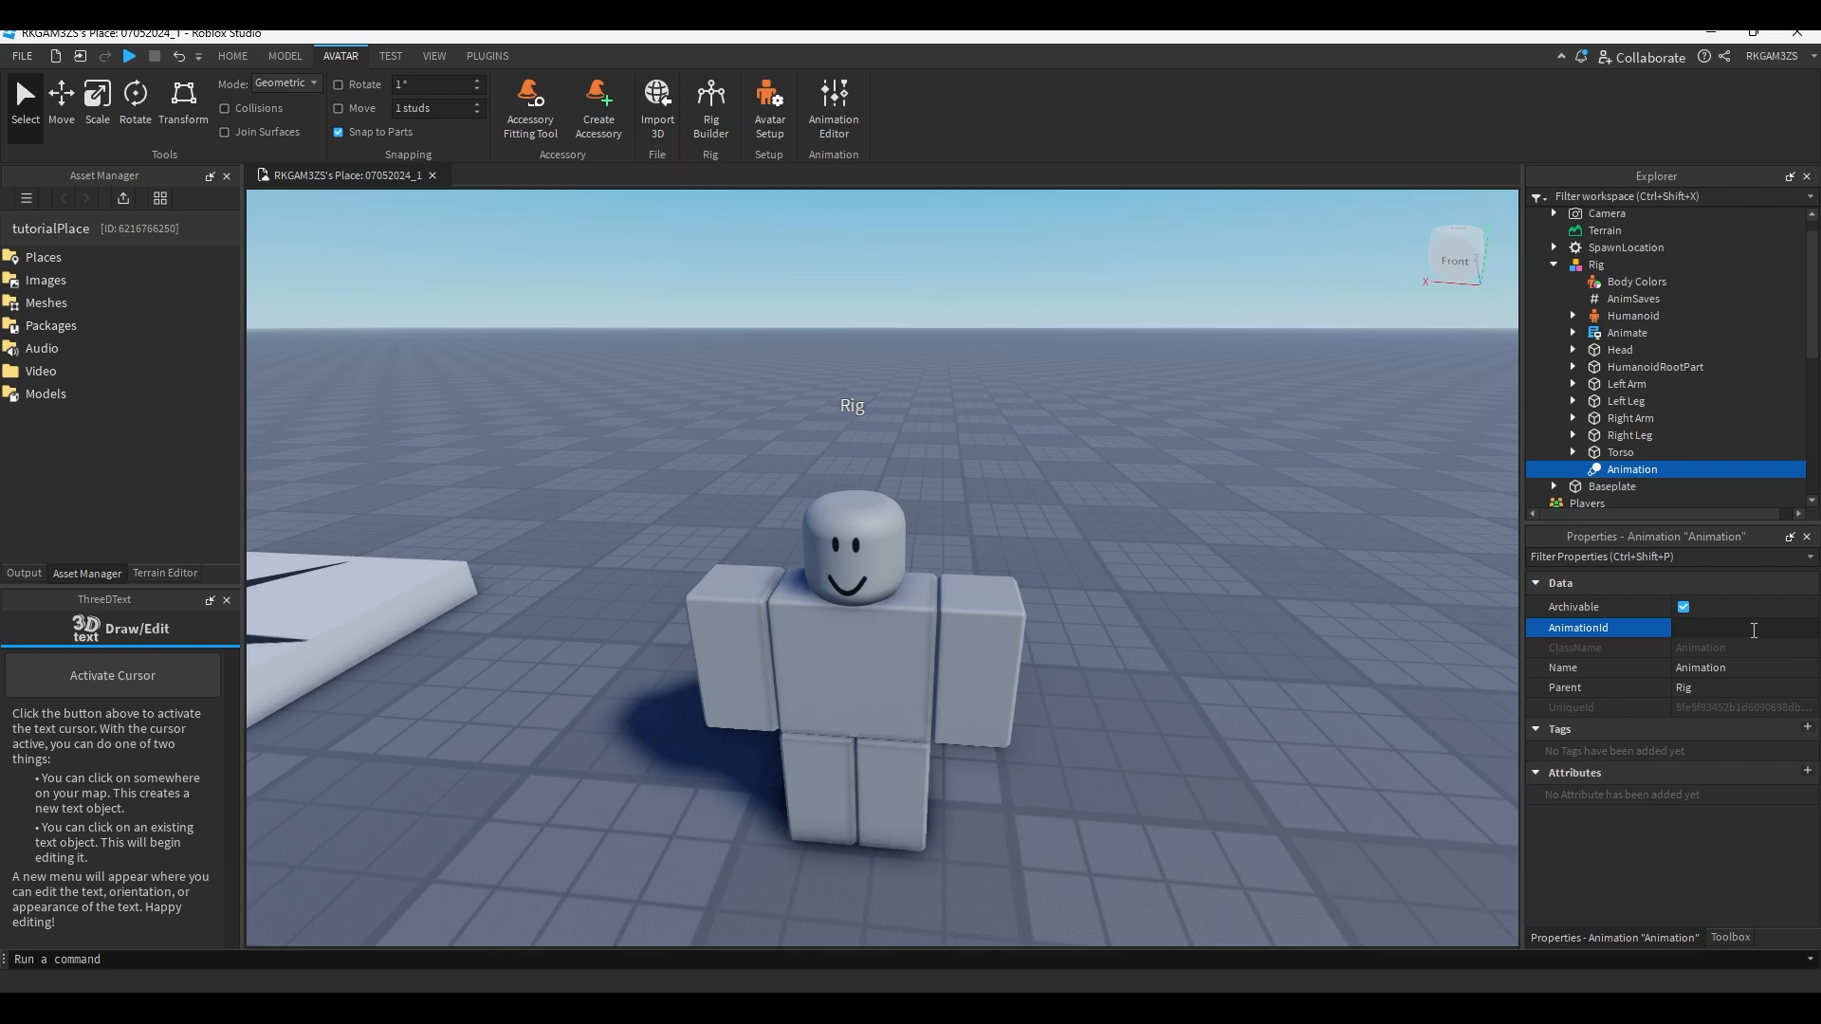
key(ctrl+v)
Reopen the rig's animation for editing, turn on looping, and publish it to Roblox with the title "tutorial loop".
click(1615, 266)
right_drag(884, 378, 878, 410)
click(835, 99)
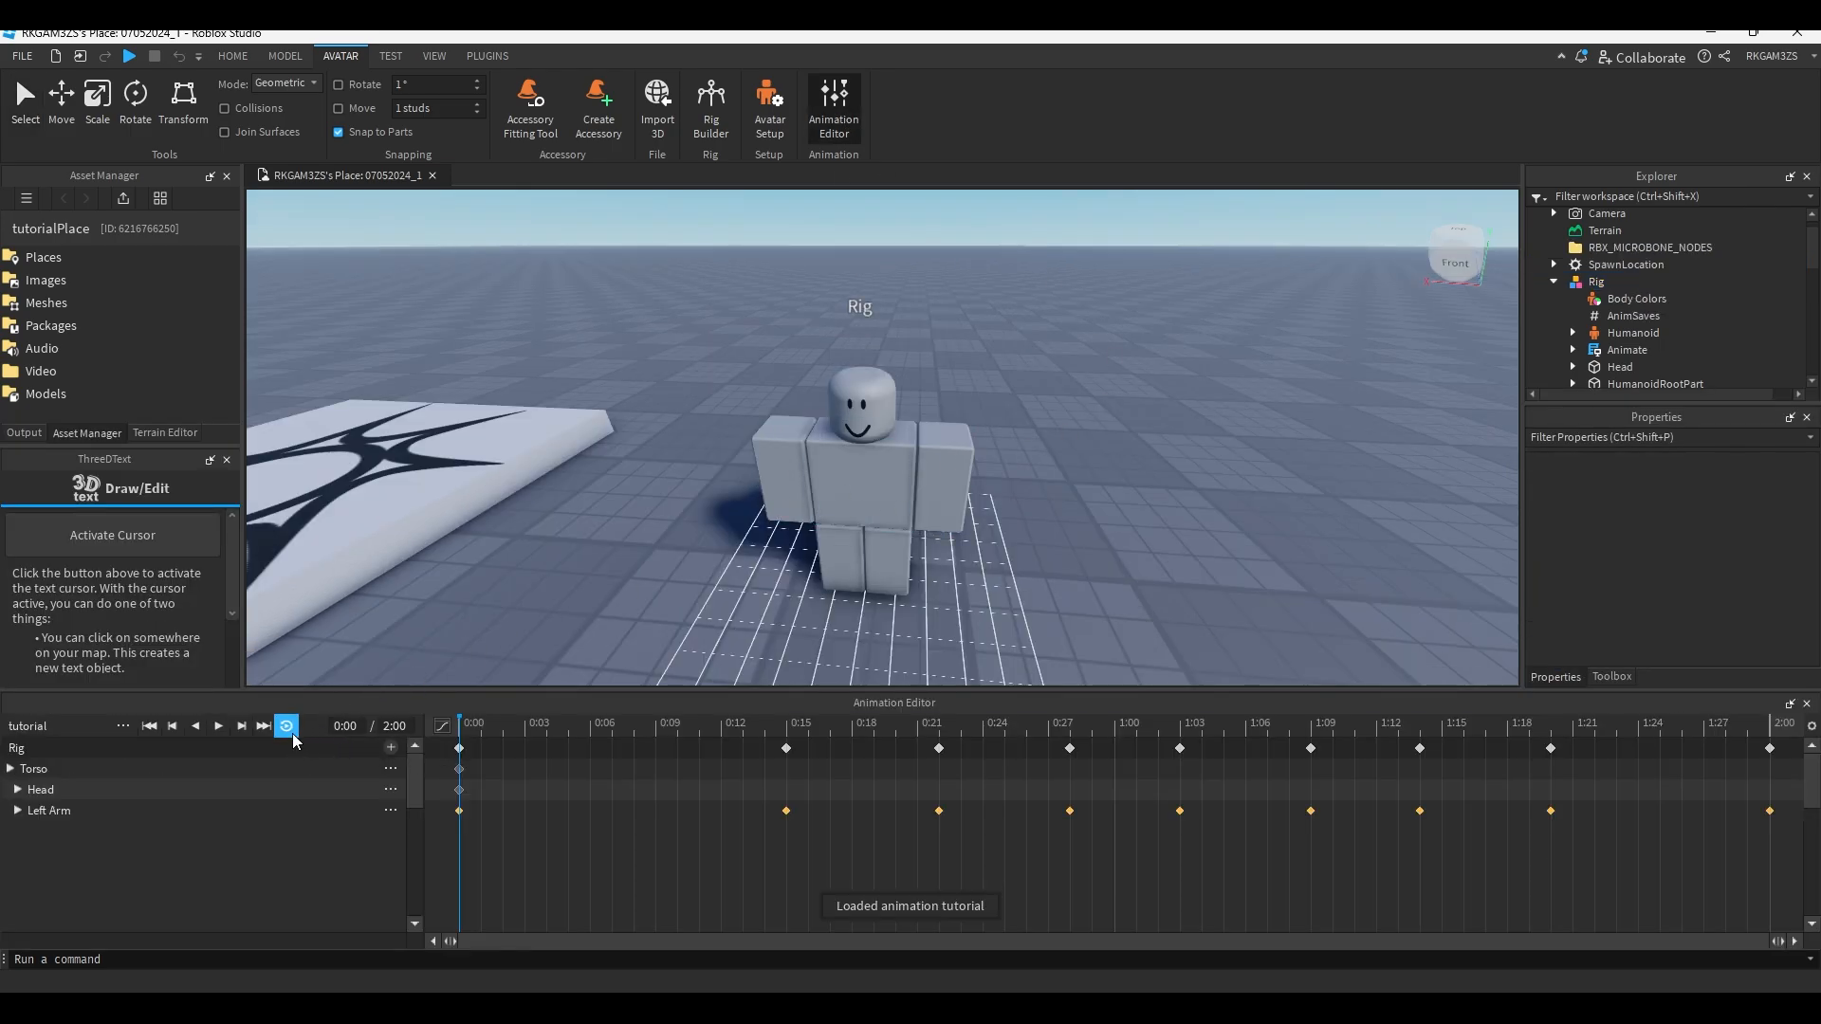
click(123, 727)
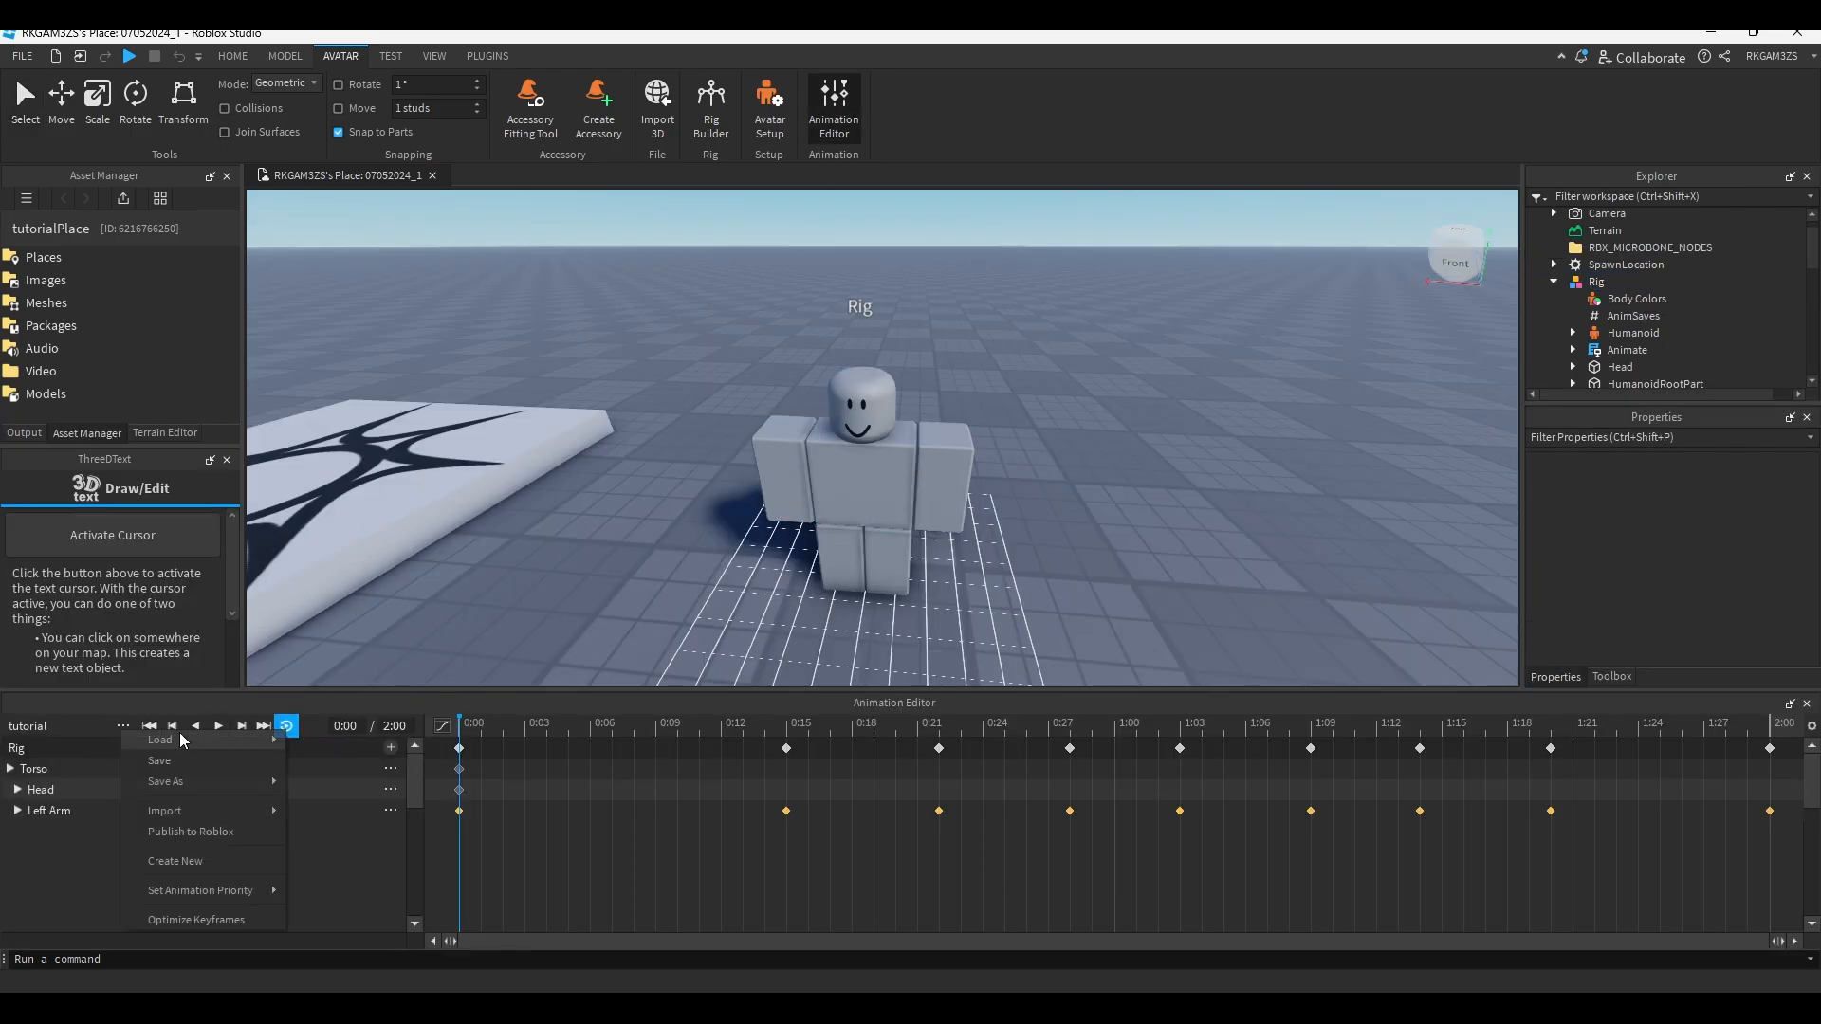
click(230, 823)
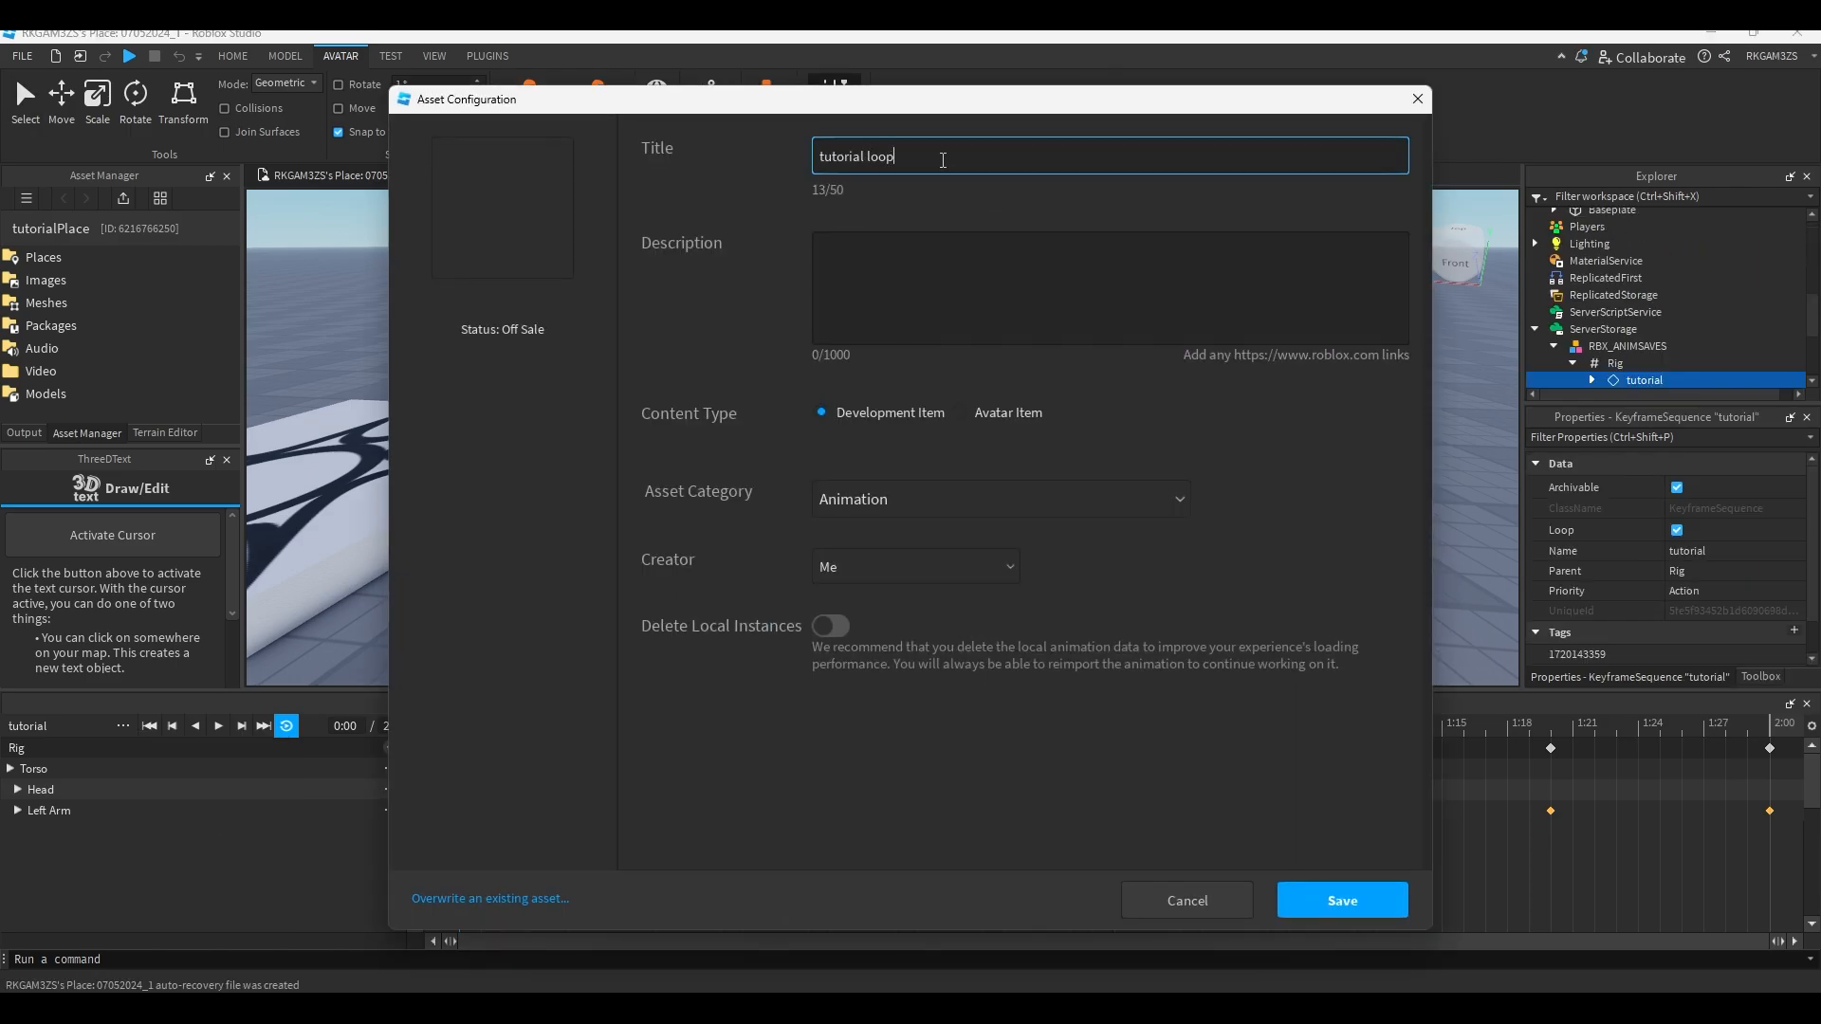
click(1338, 900)
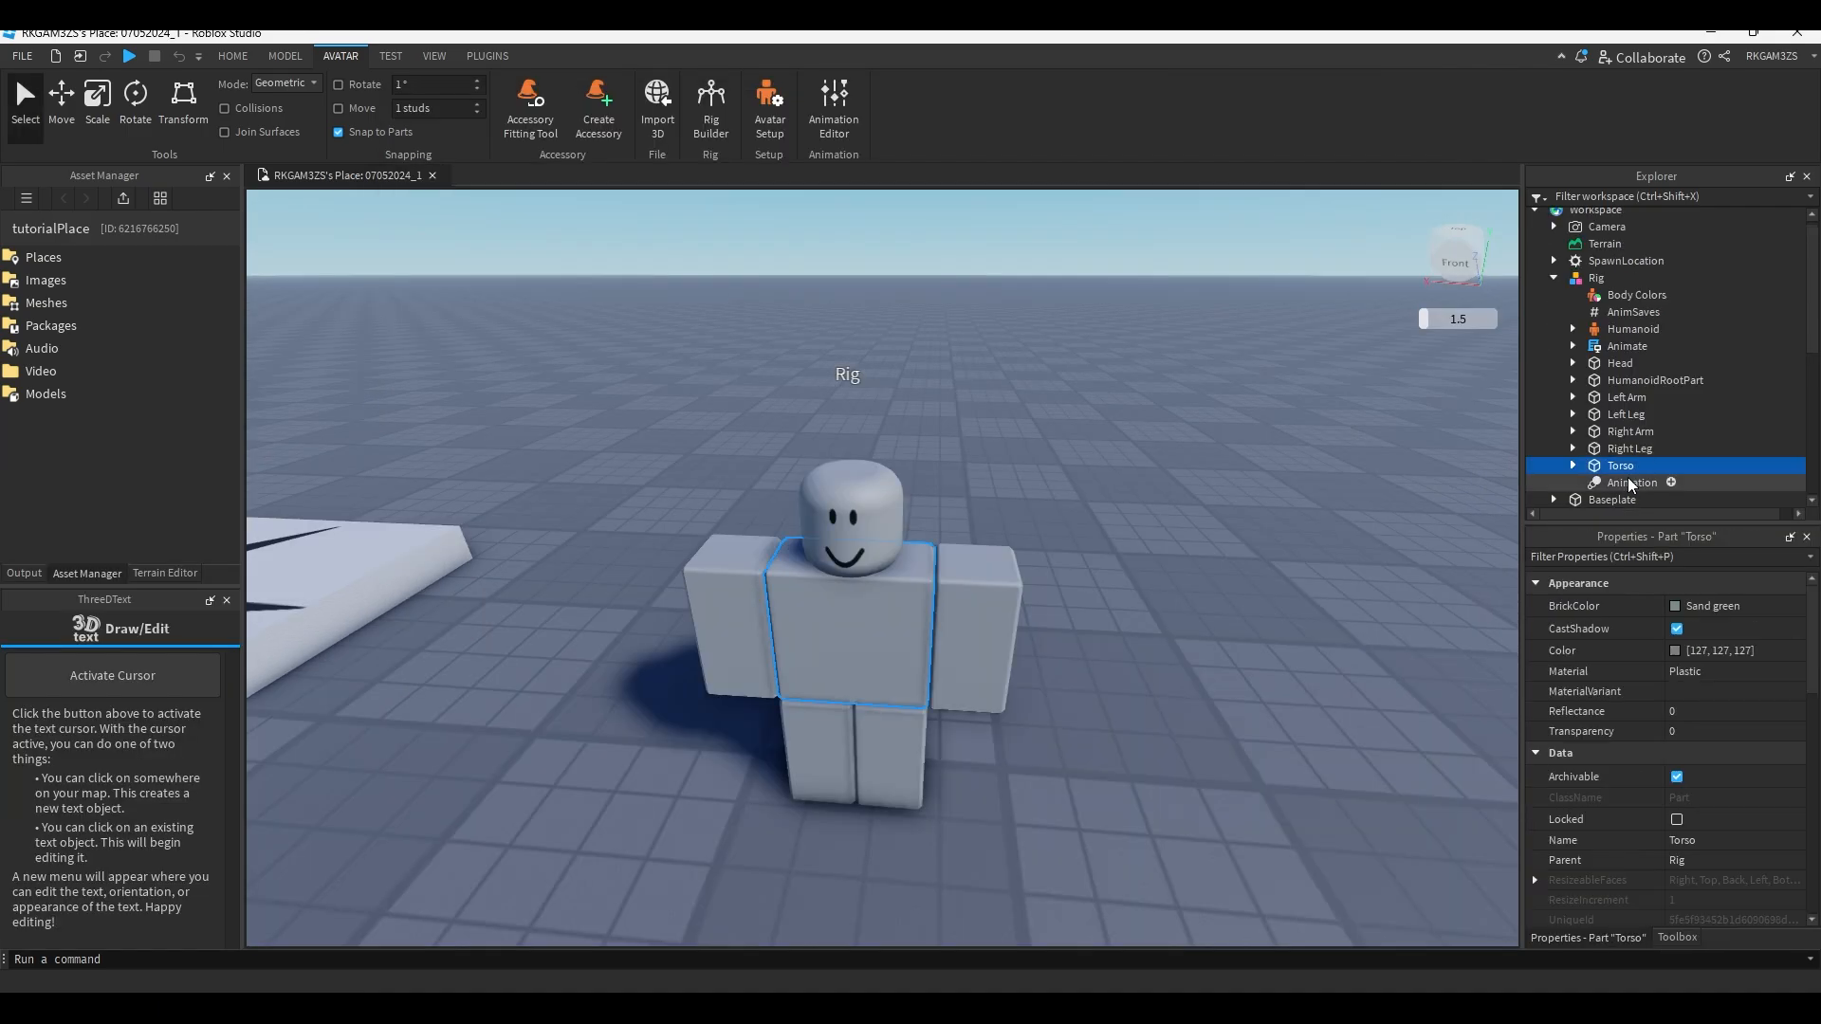
click(1742, 628)
key(ctrl+v)
key(Return)
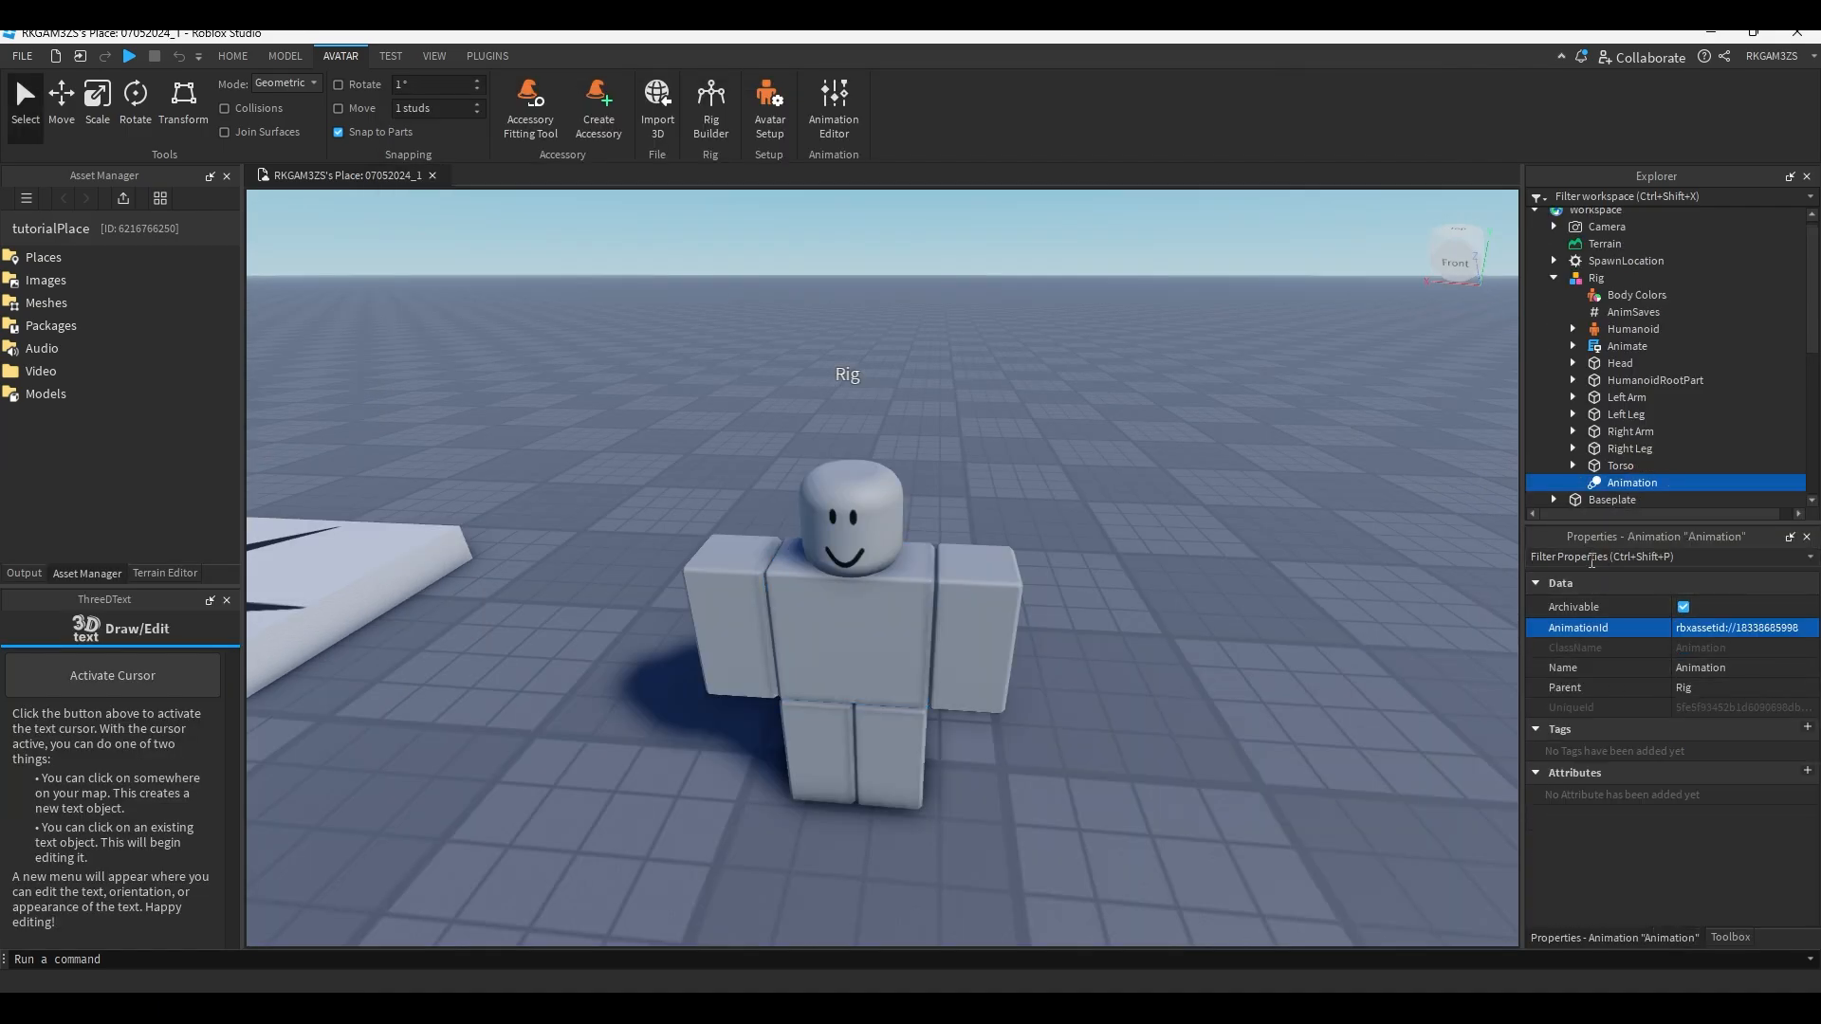
click(1617, 279)
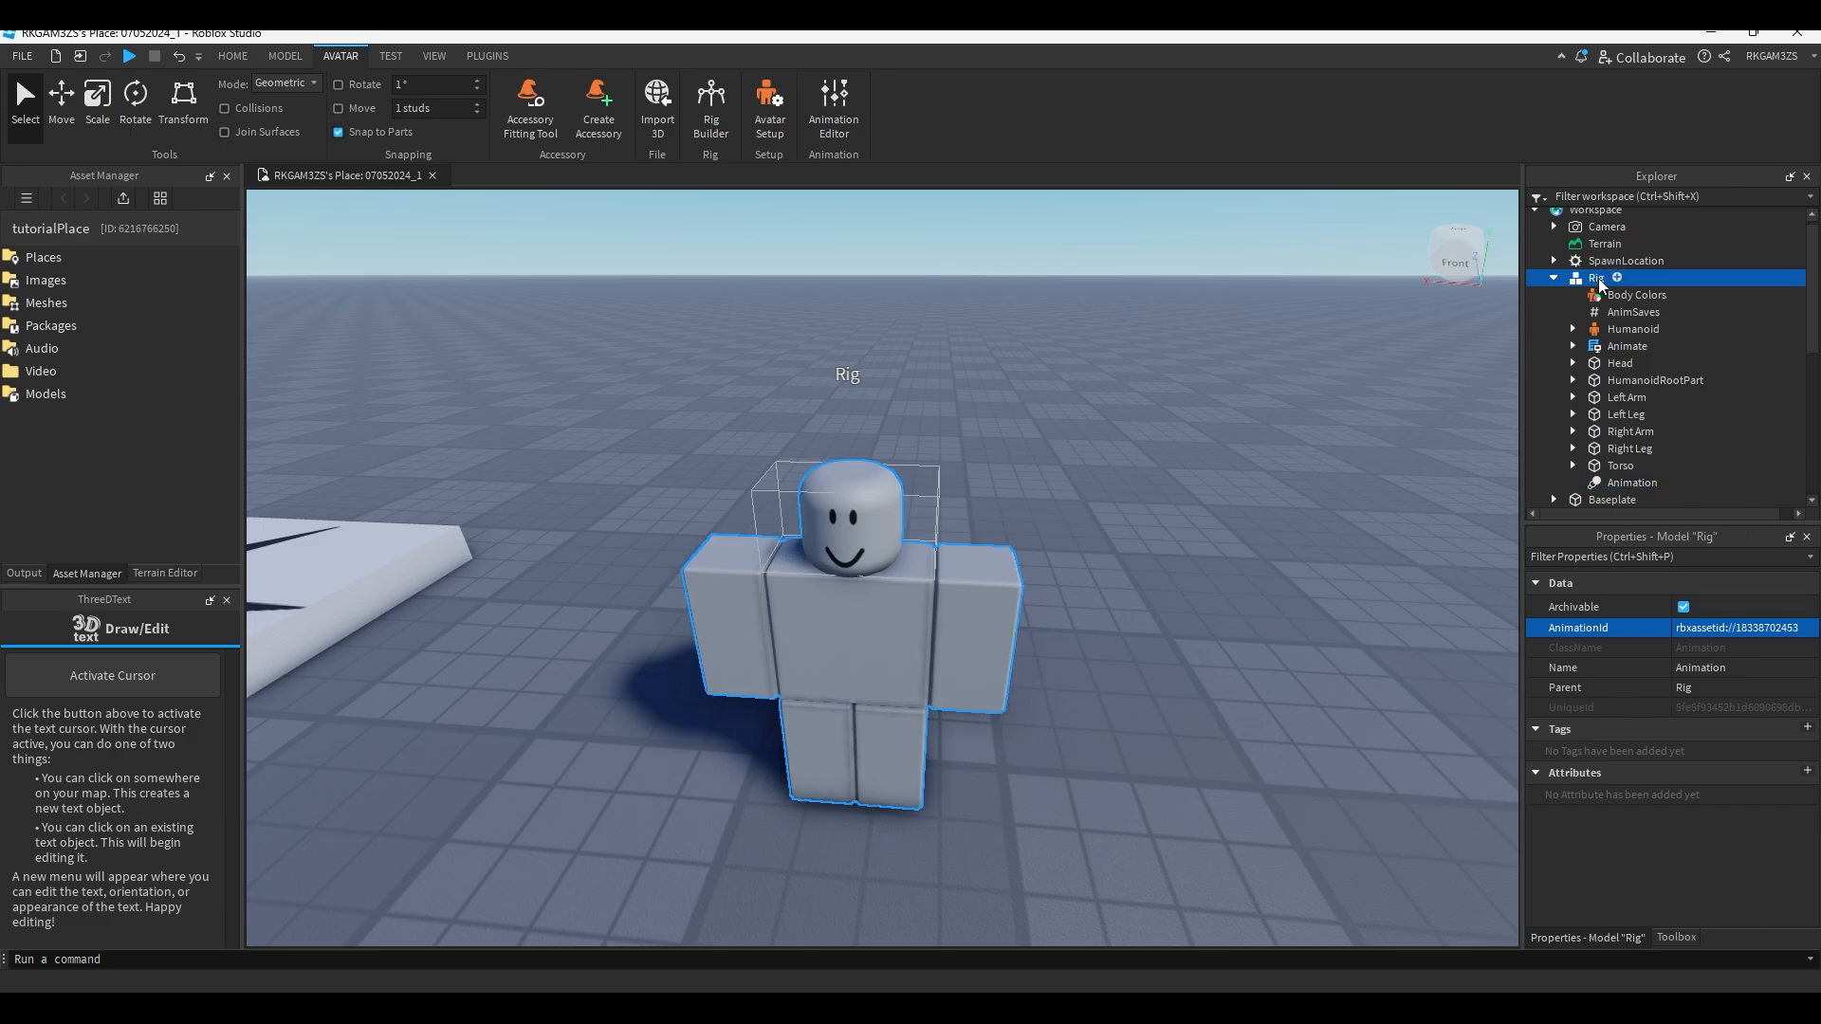
click(1587, 353)
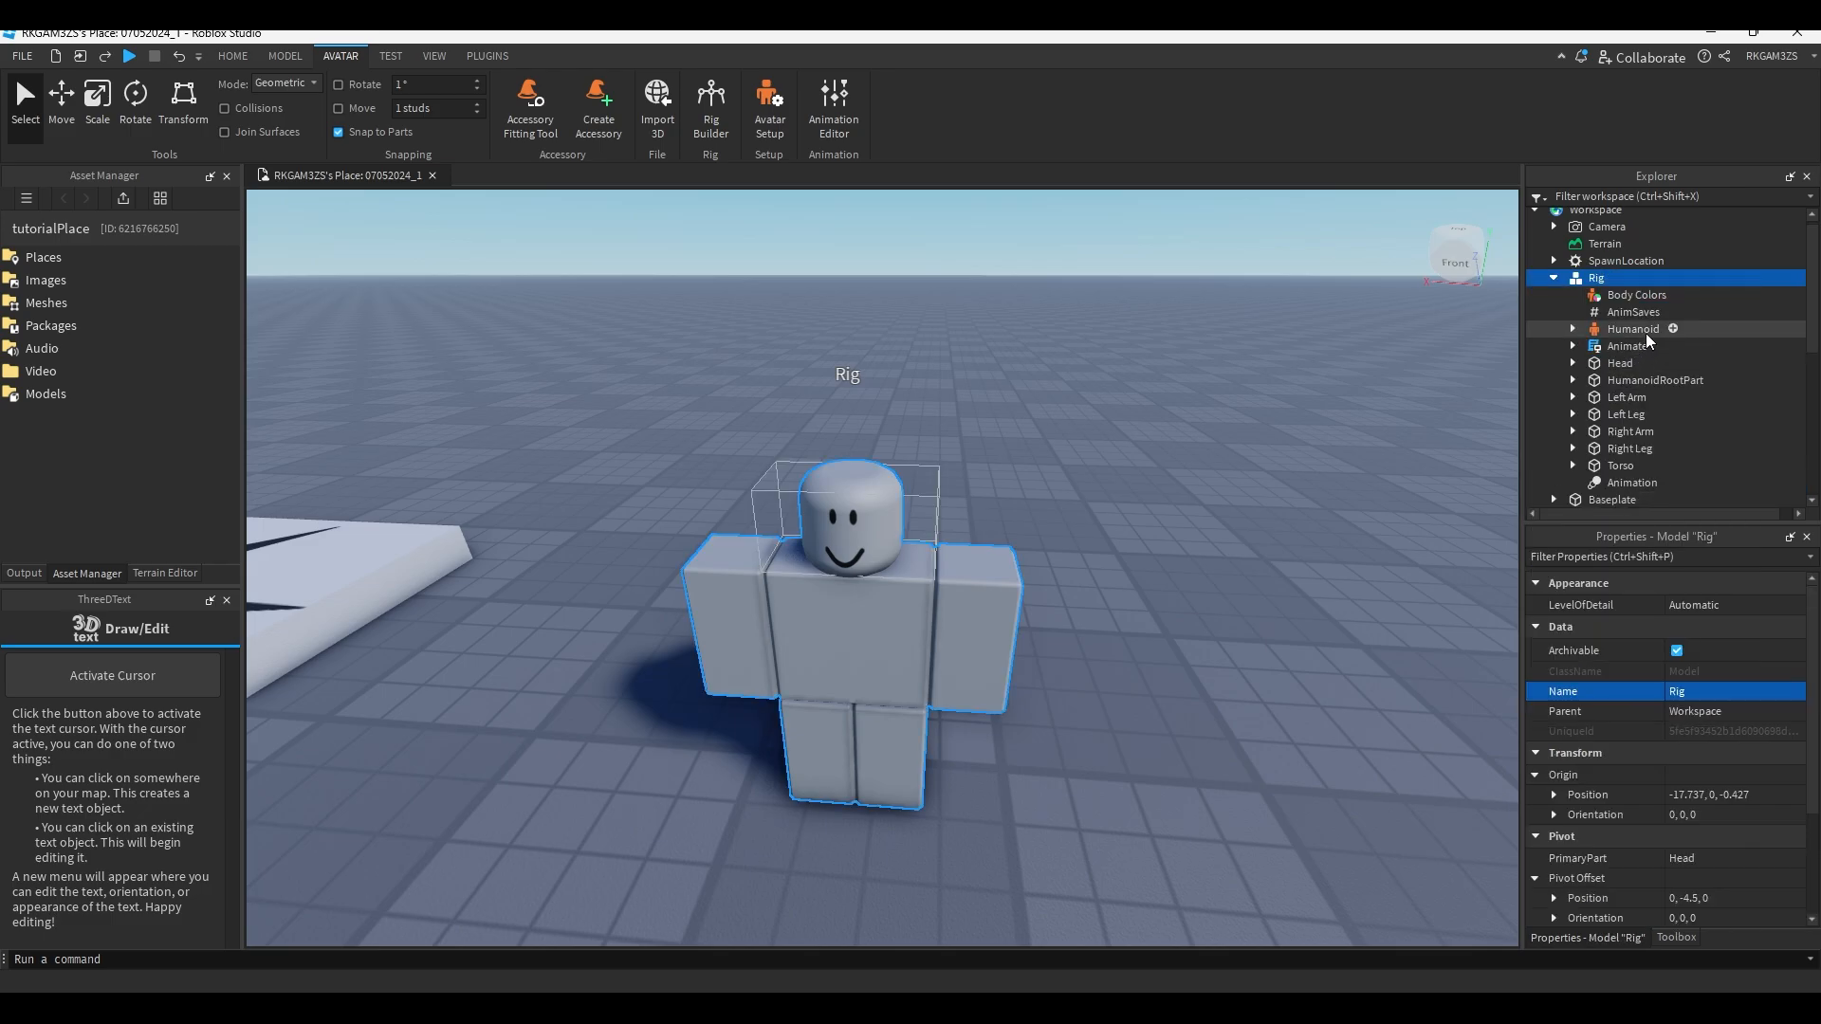
click(1617, 279)
click(1585, 357)
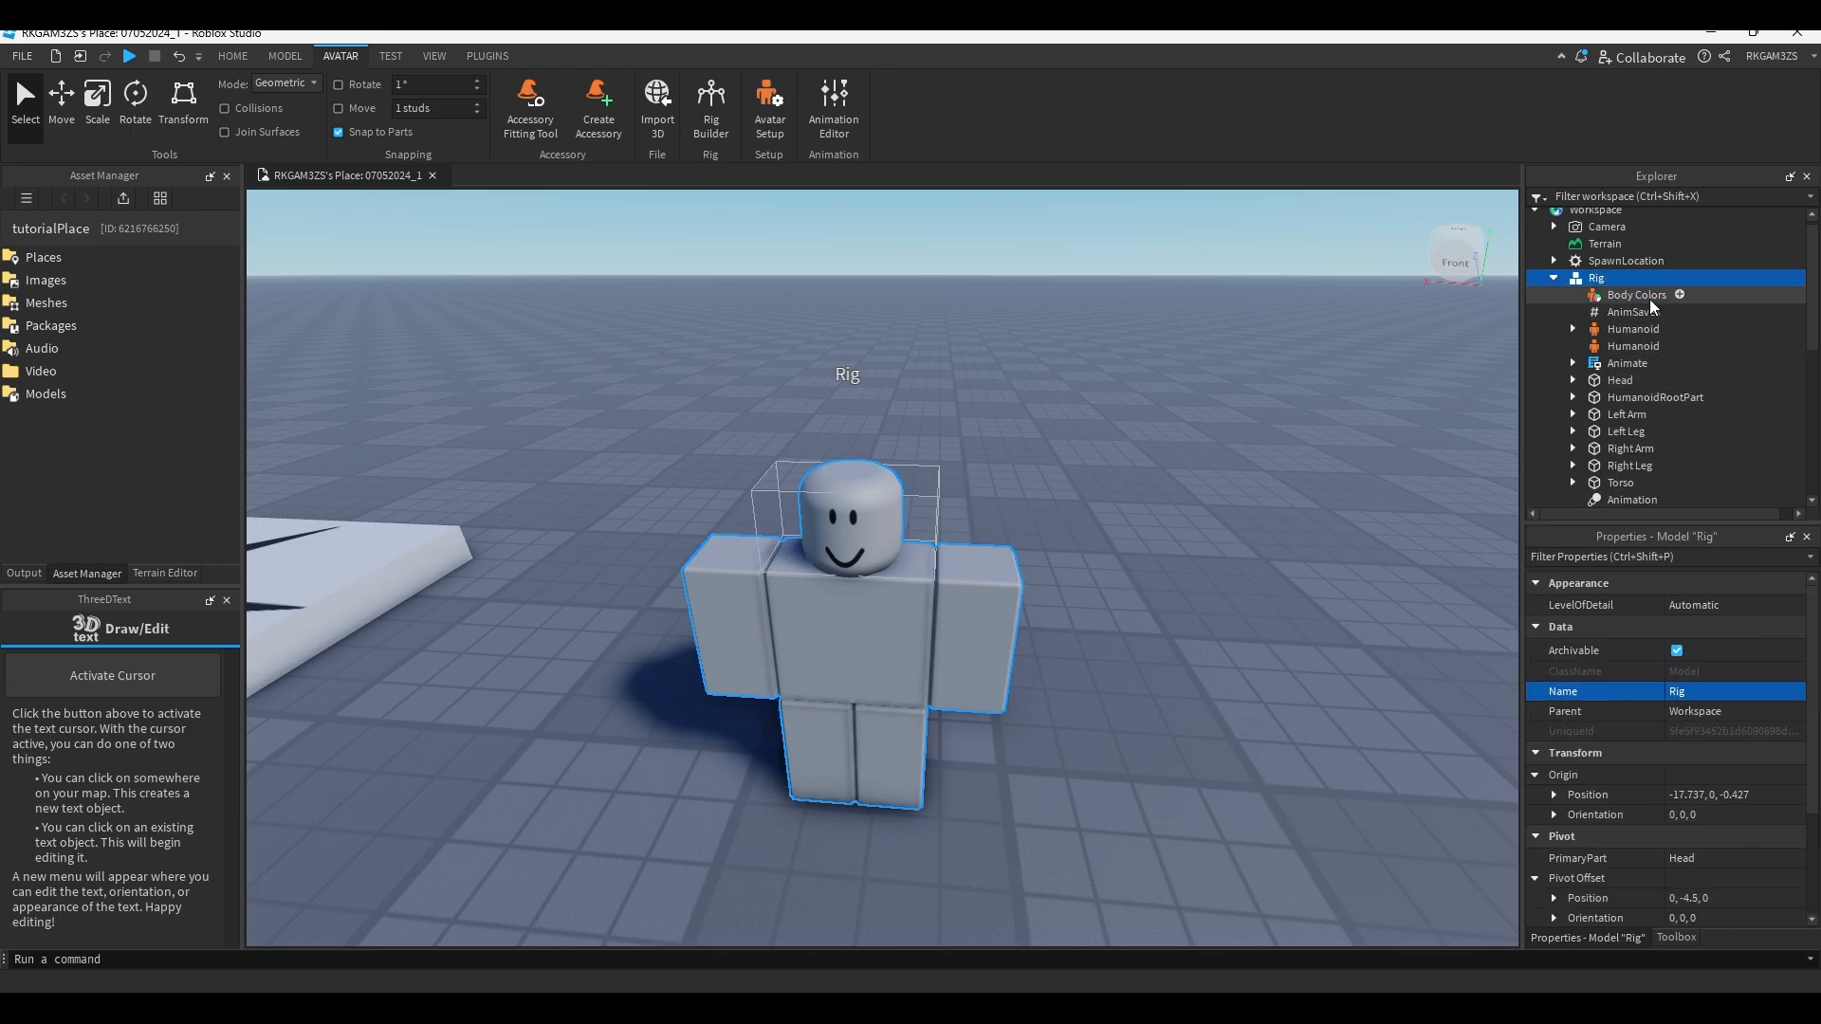
Insert a Script into the Rig model and name it waveAnimation.
click(1617, 279)
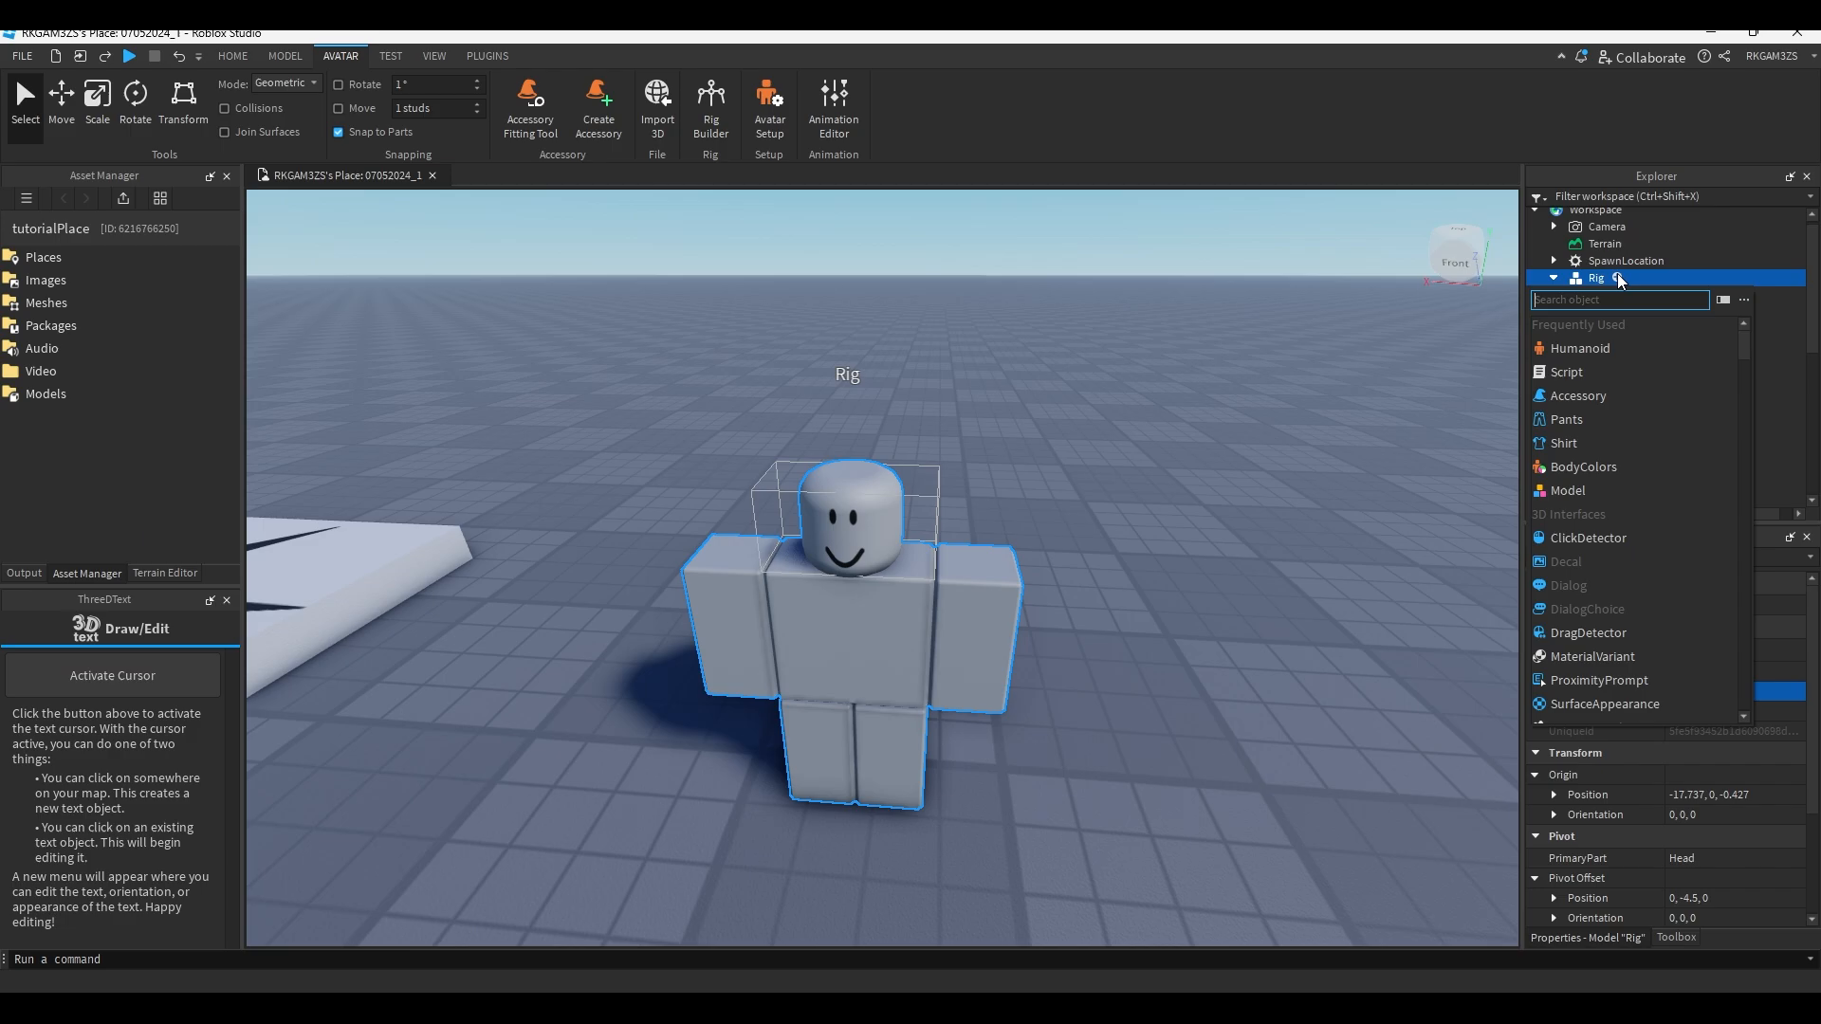
click(1584, 373)
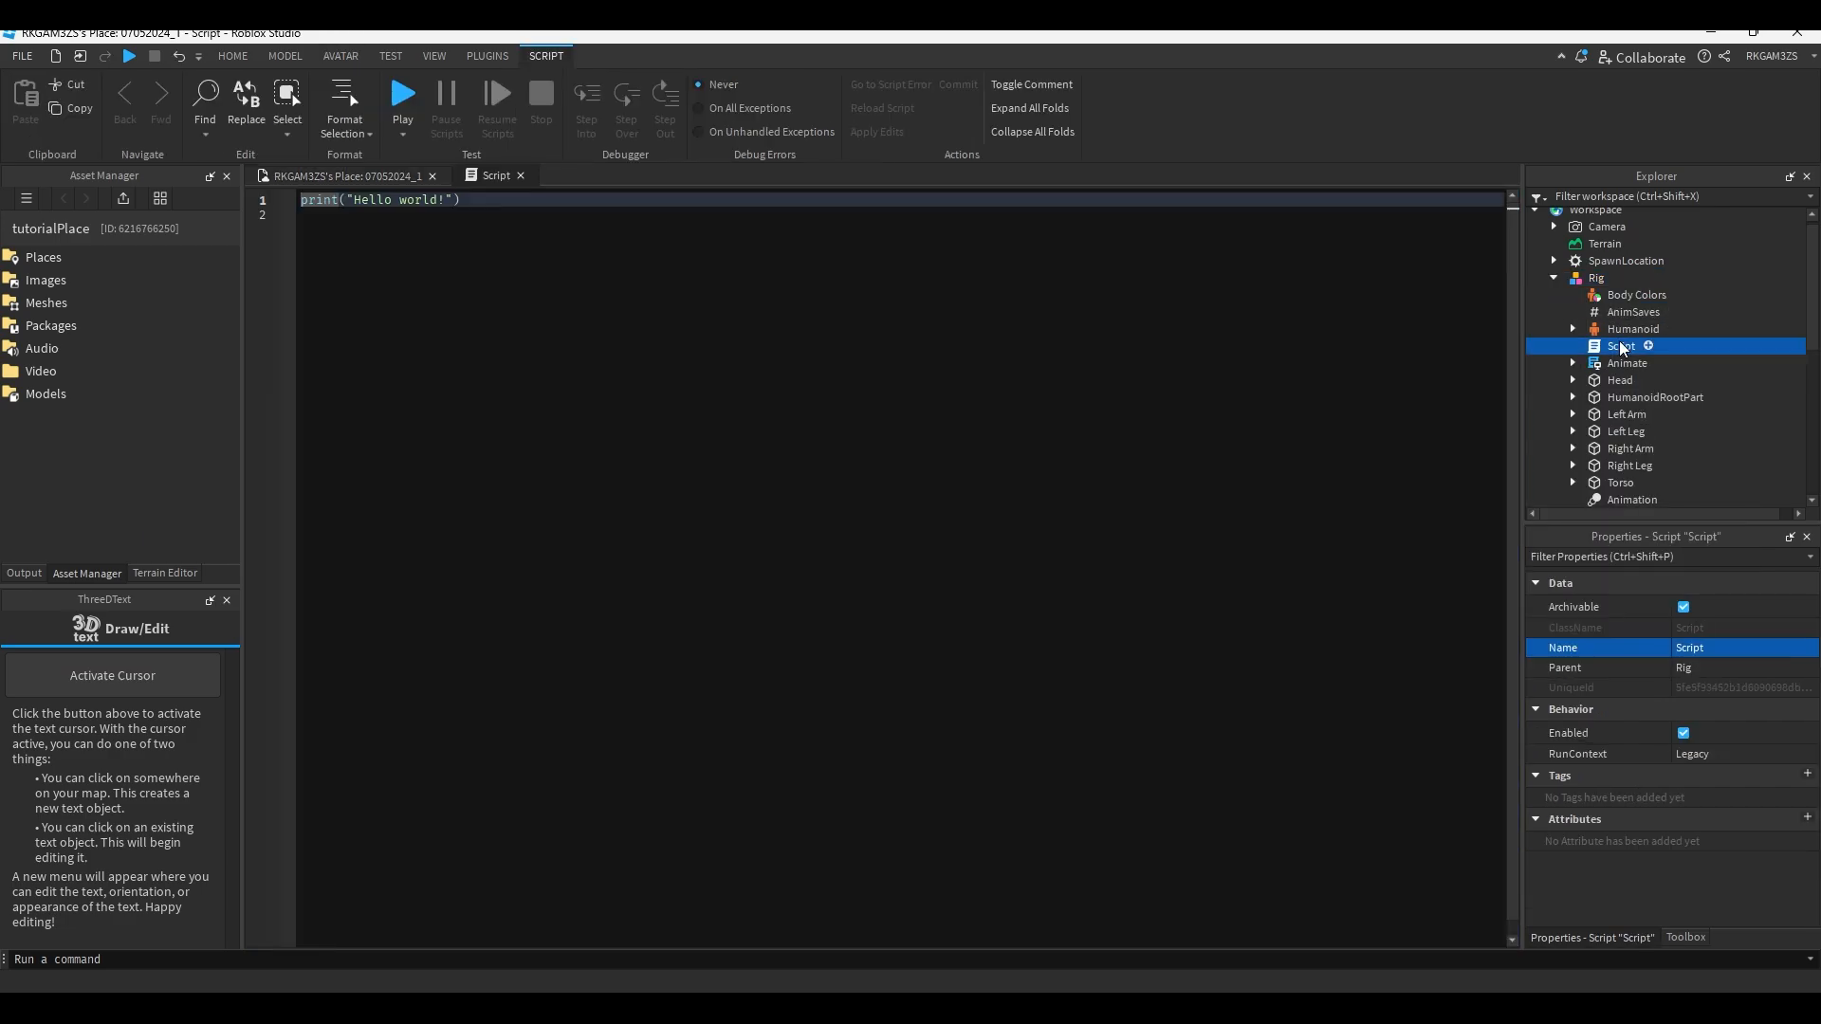
click(1726, 648)
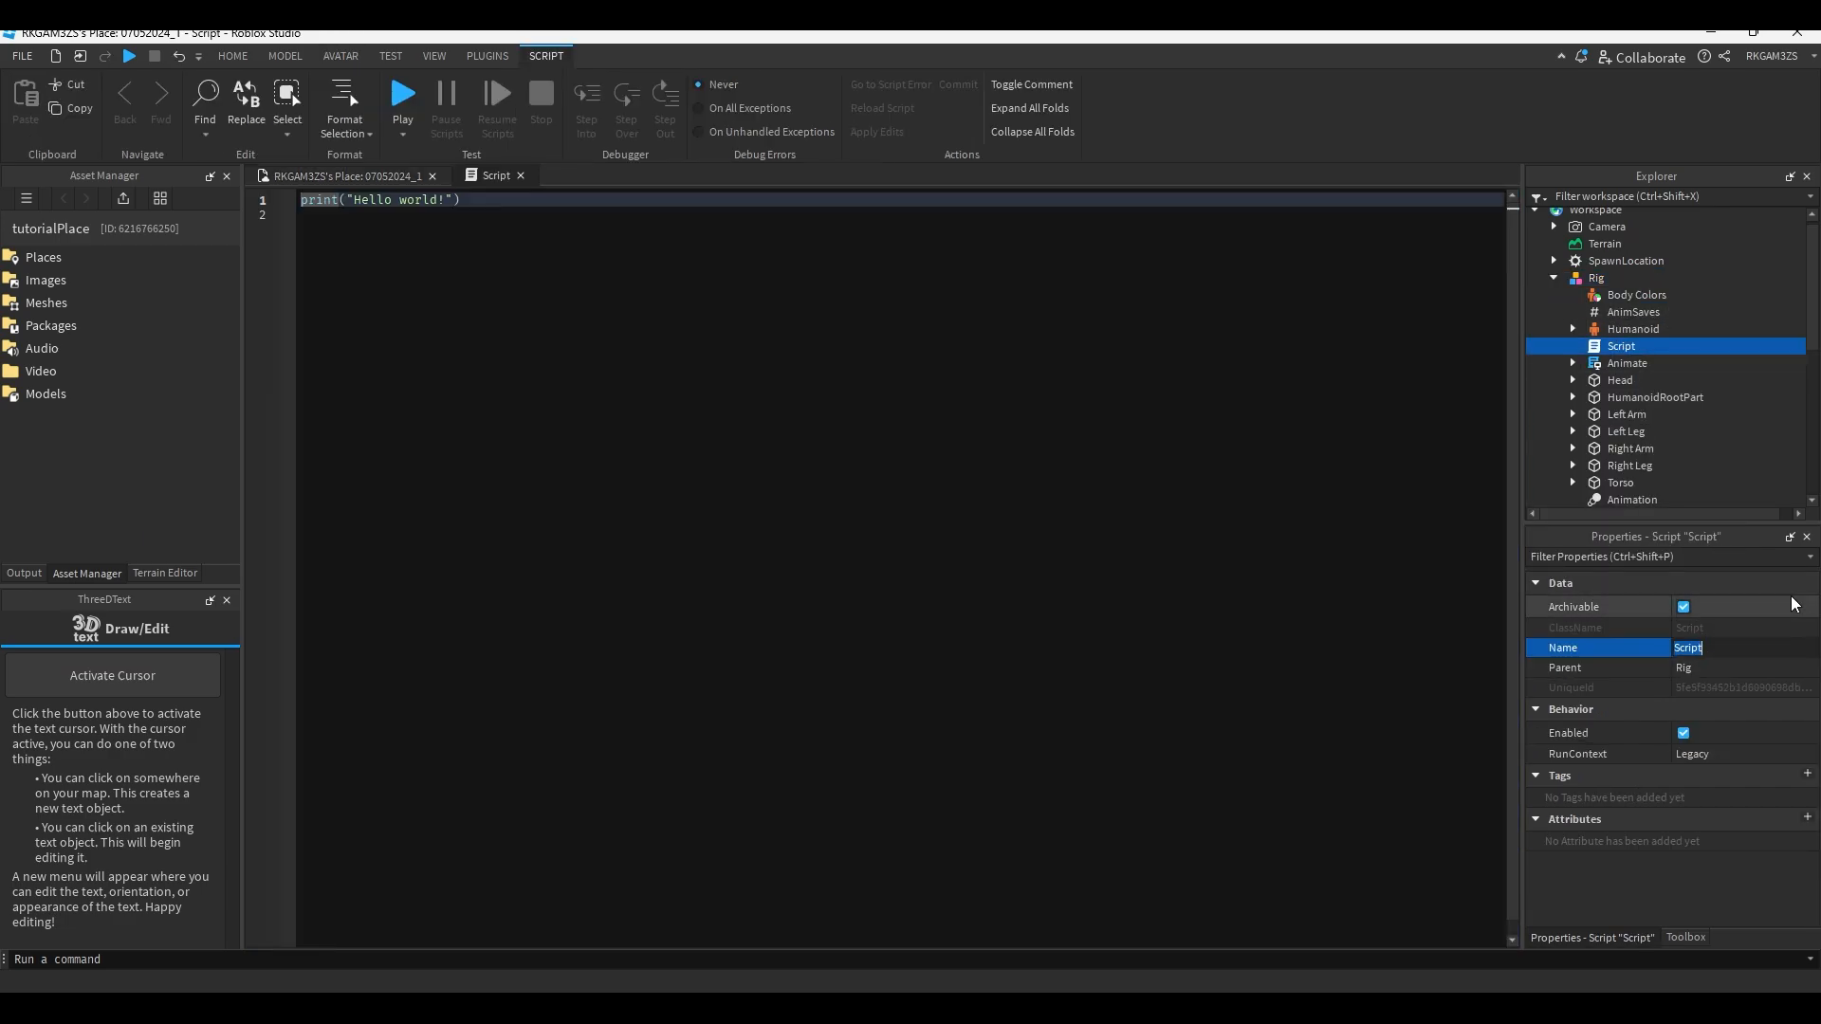
text(animation)
key(Return)
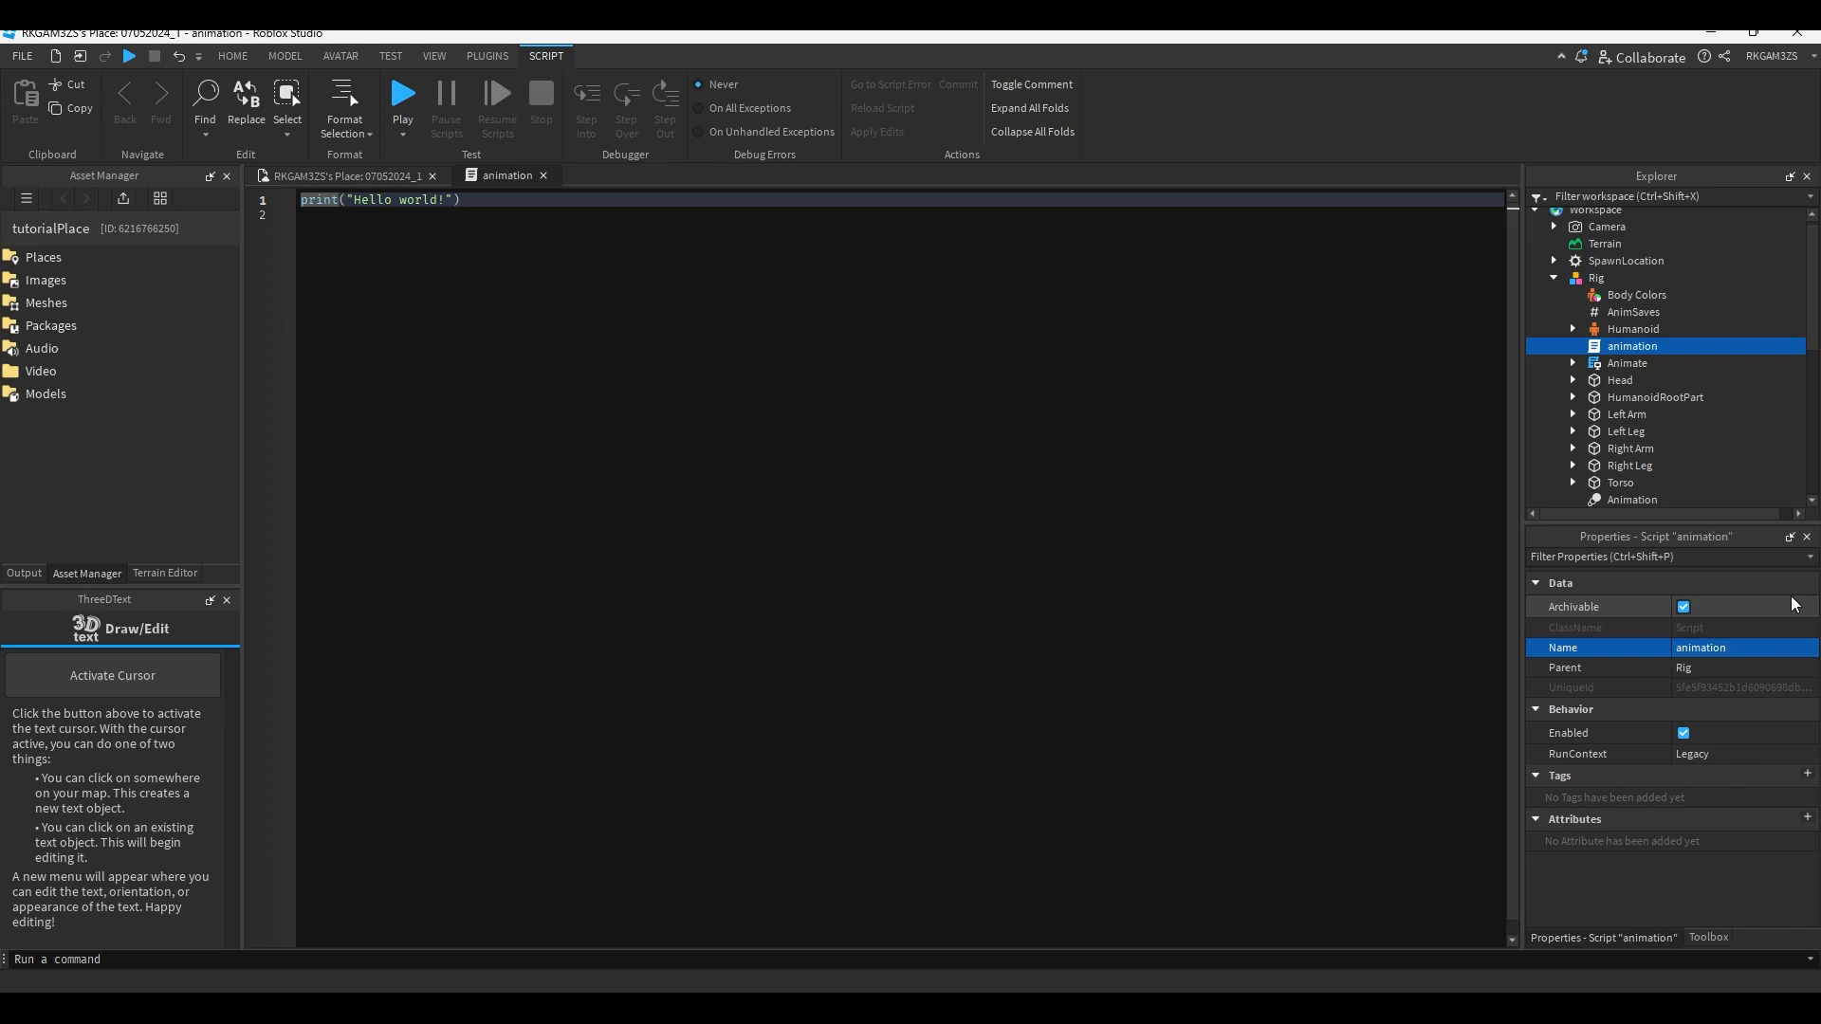
click(1752, 646)
text(waveAnimation)
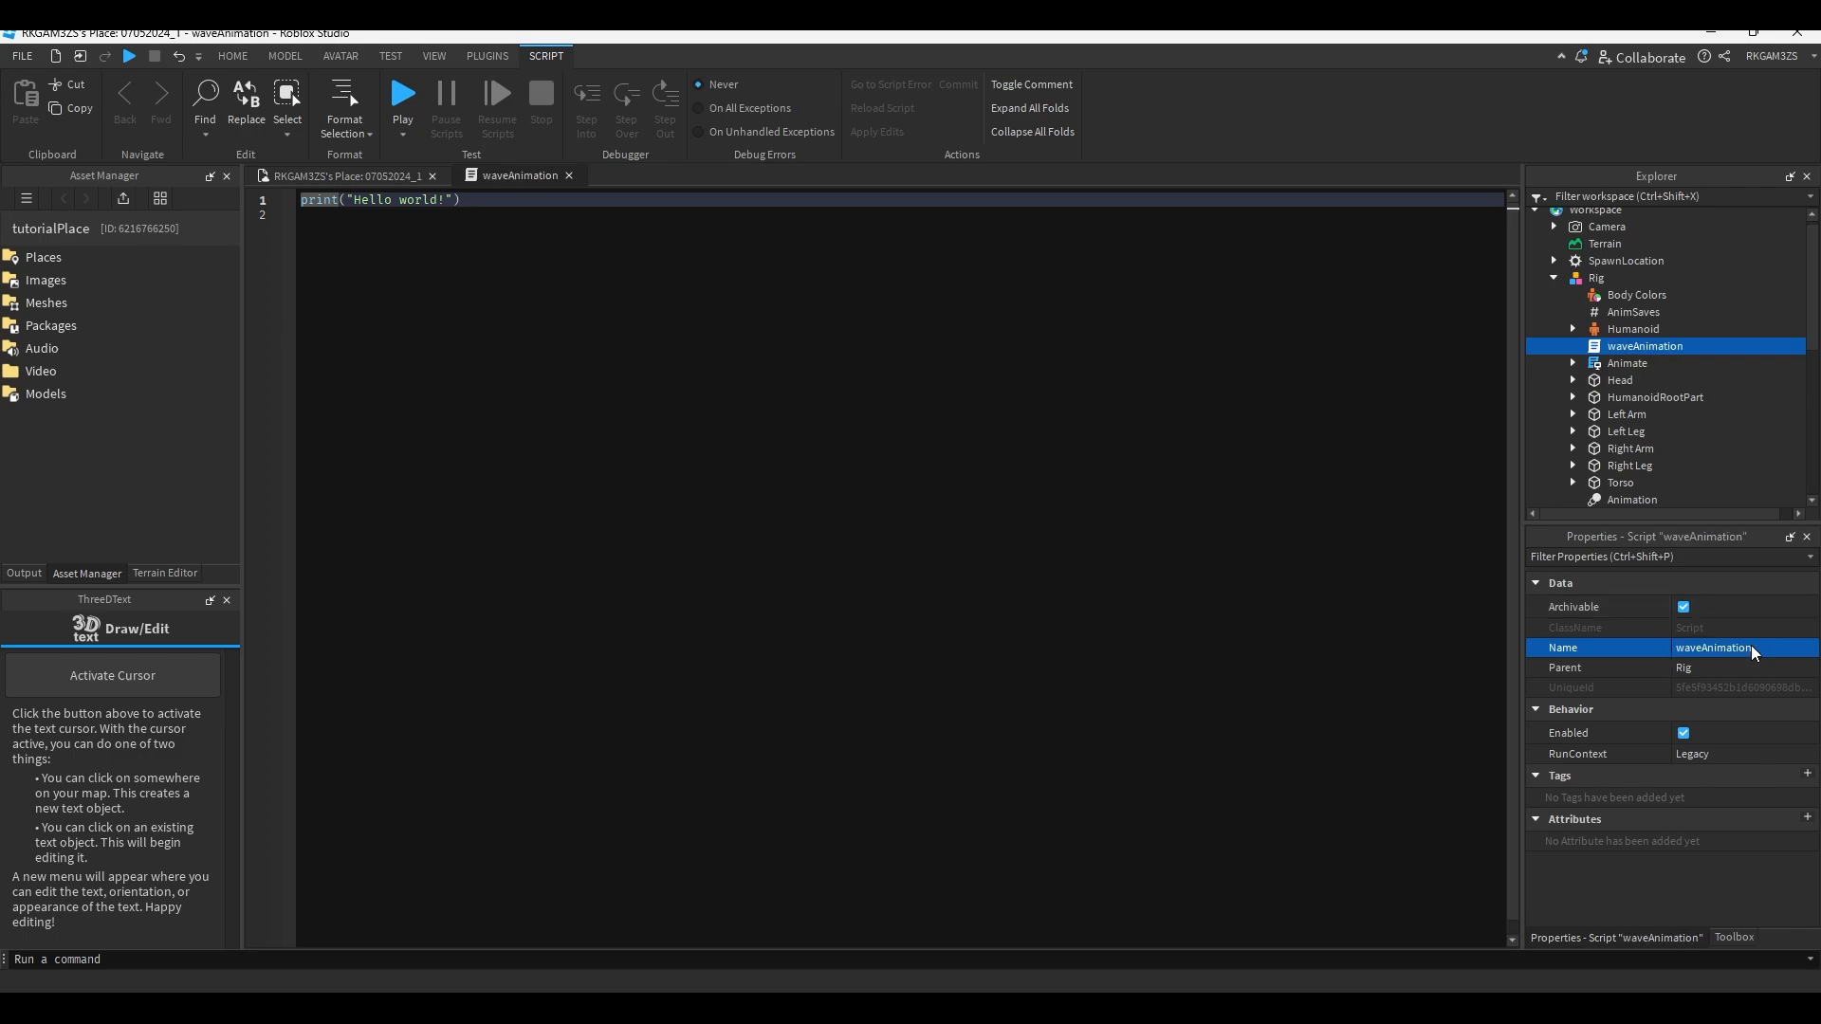
Replace the default code in the waveAnimation script with the line local char = script.Parent.
click(1047, 392)
key(ctrl+a)
key(BackSpace)
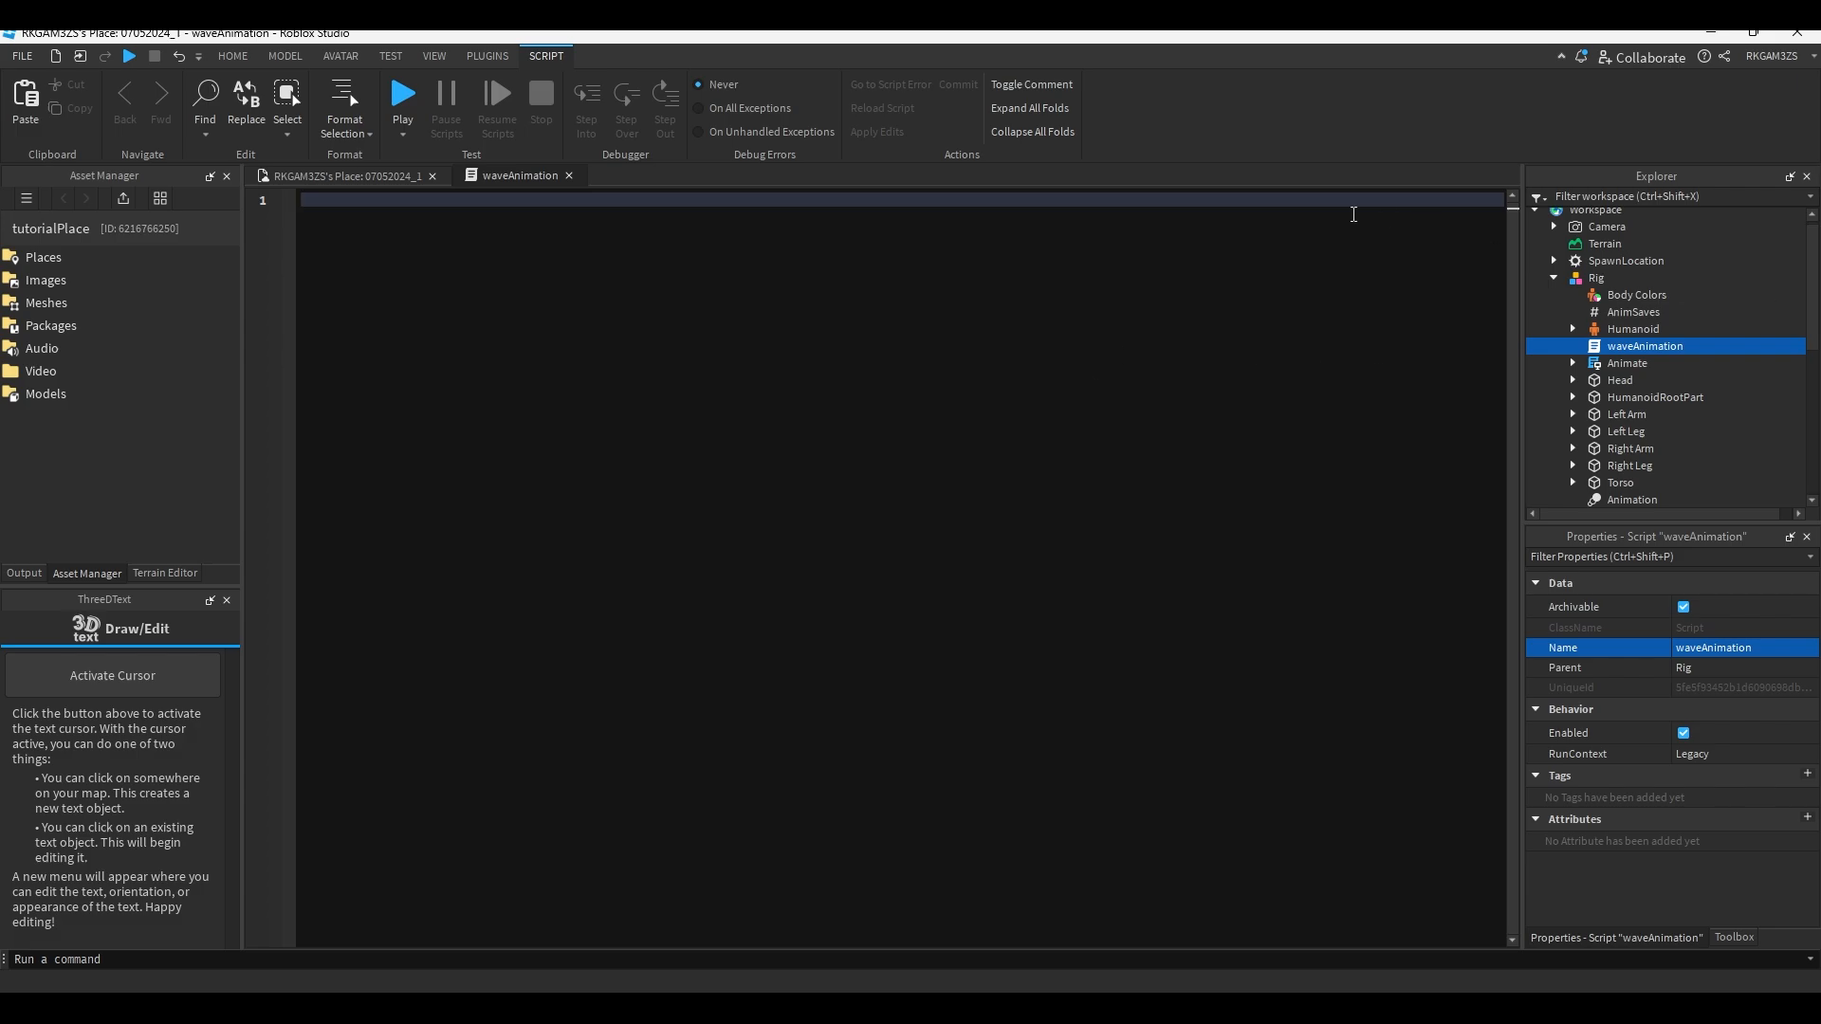
ctrl+scroll(1353, 214, up, 4)
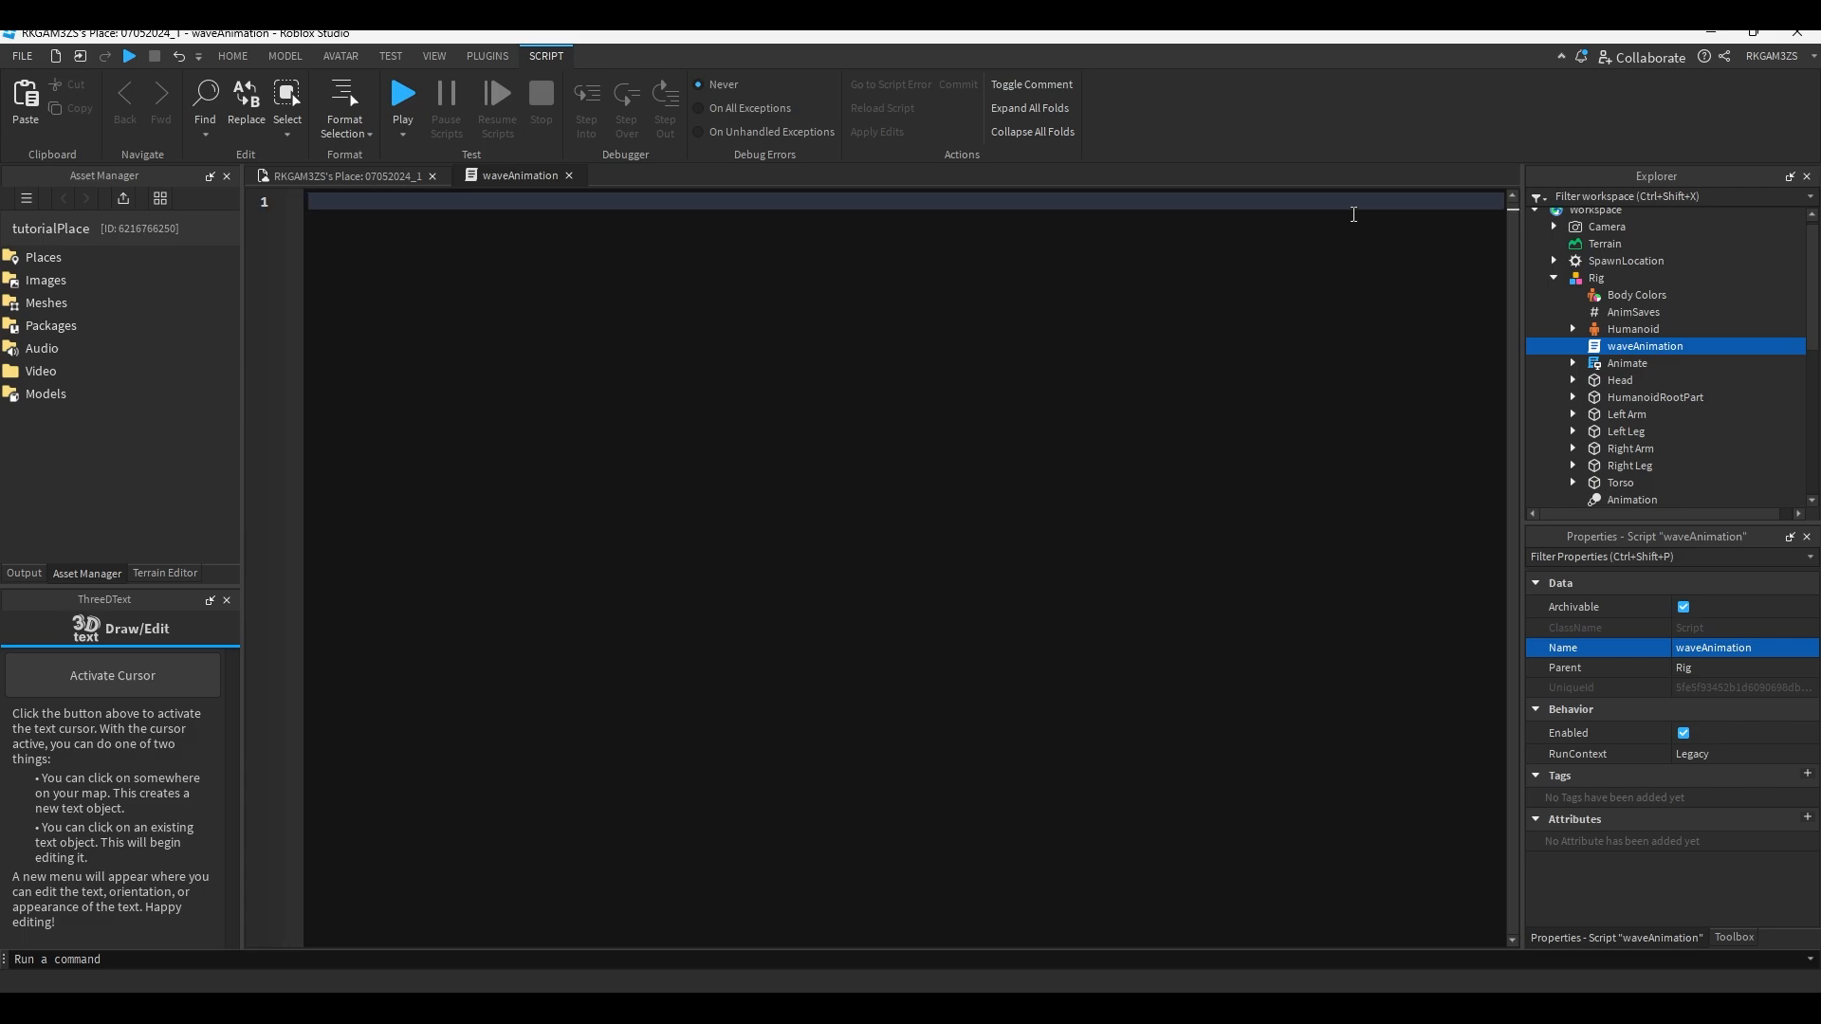
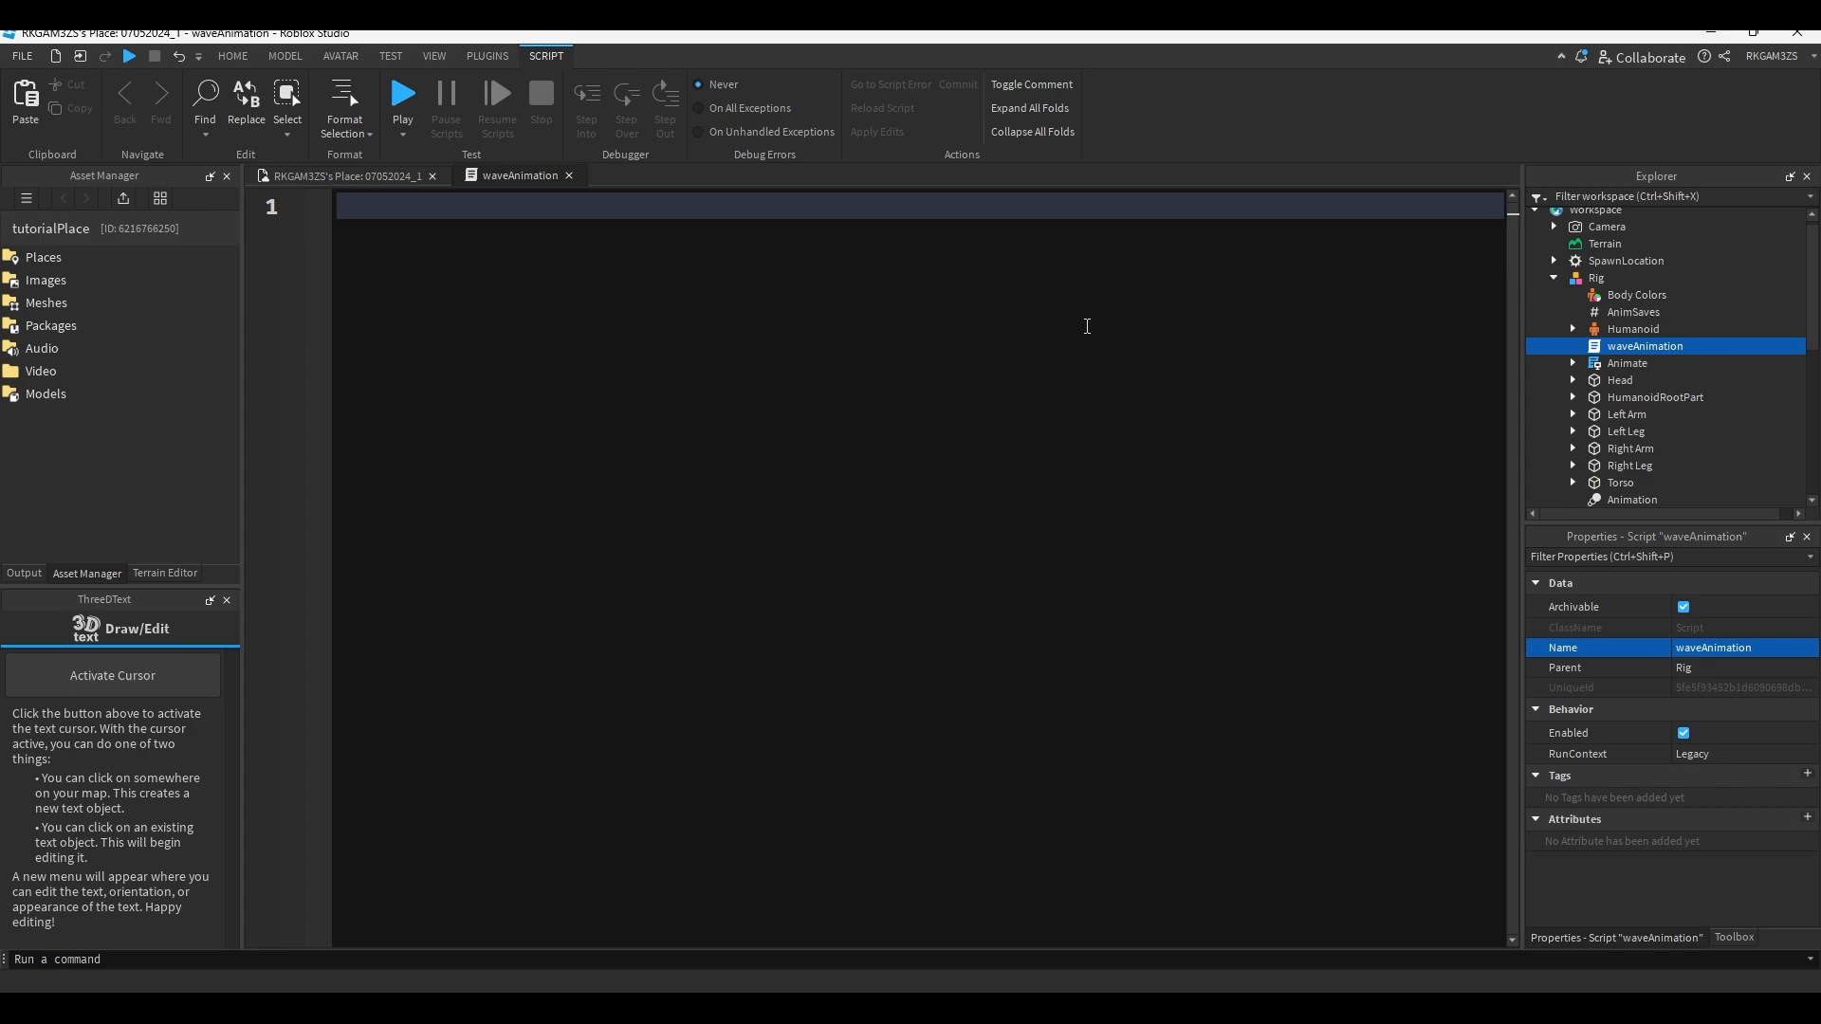
text(ocal char = script.Parent)
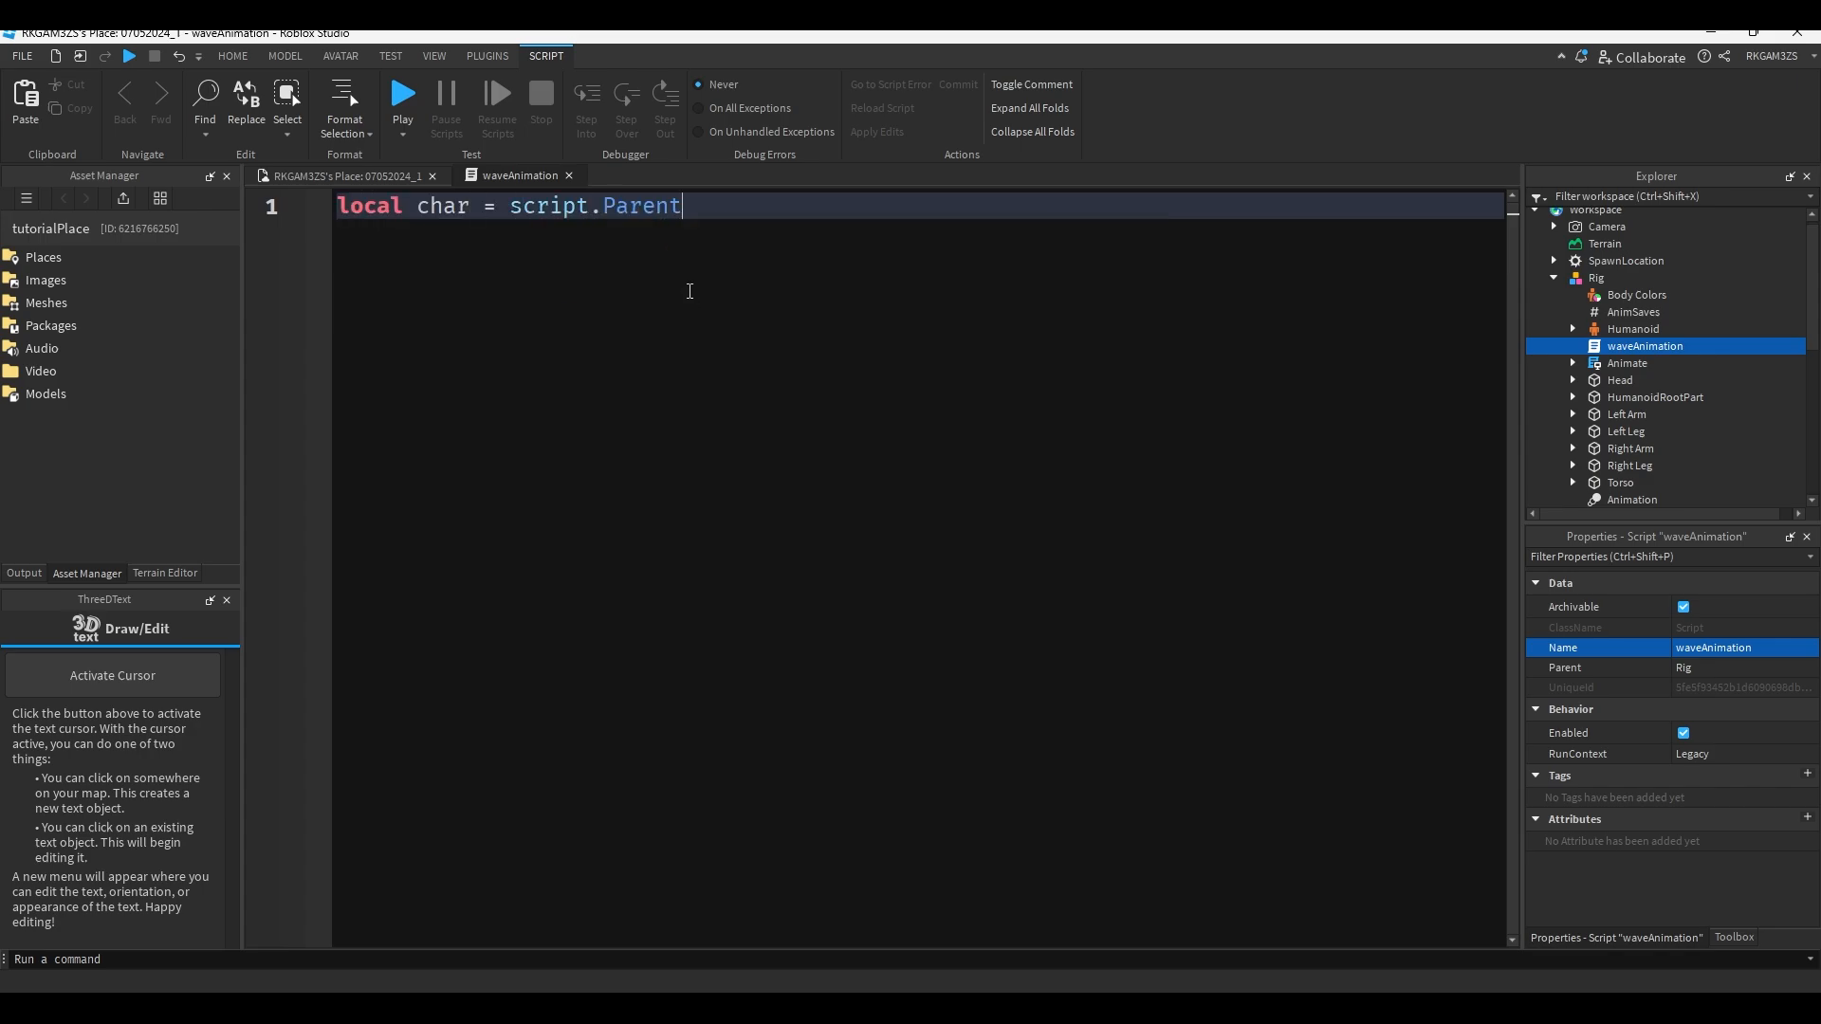
Add the line local hum = char:FindFirstChild("Humanoid") below the char variable.
key(Return)
text(lo a)
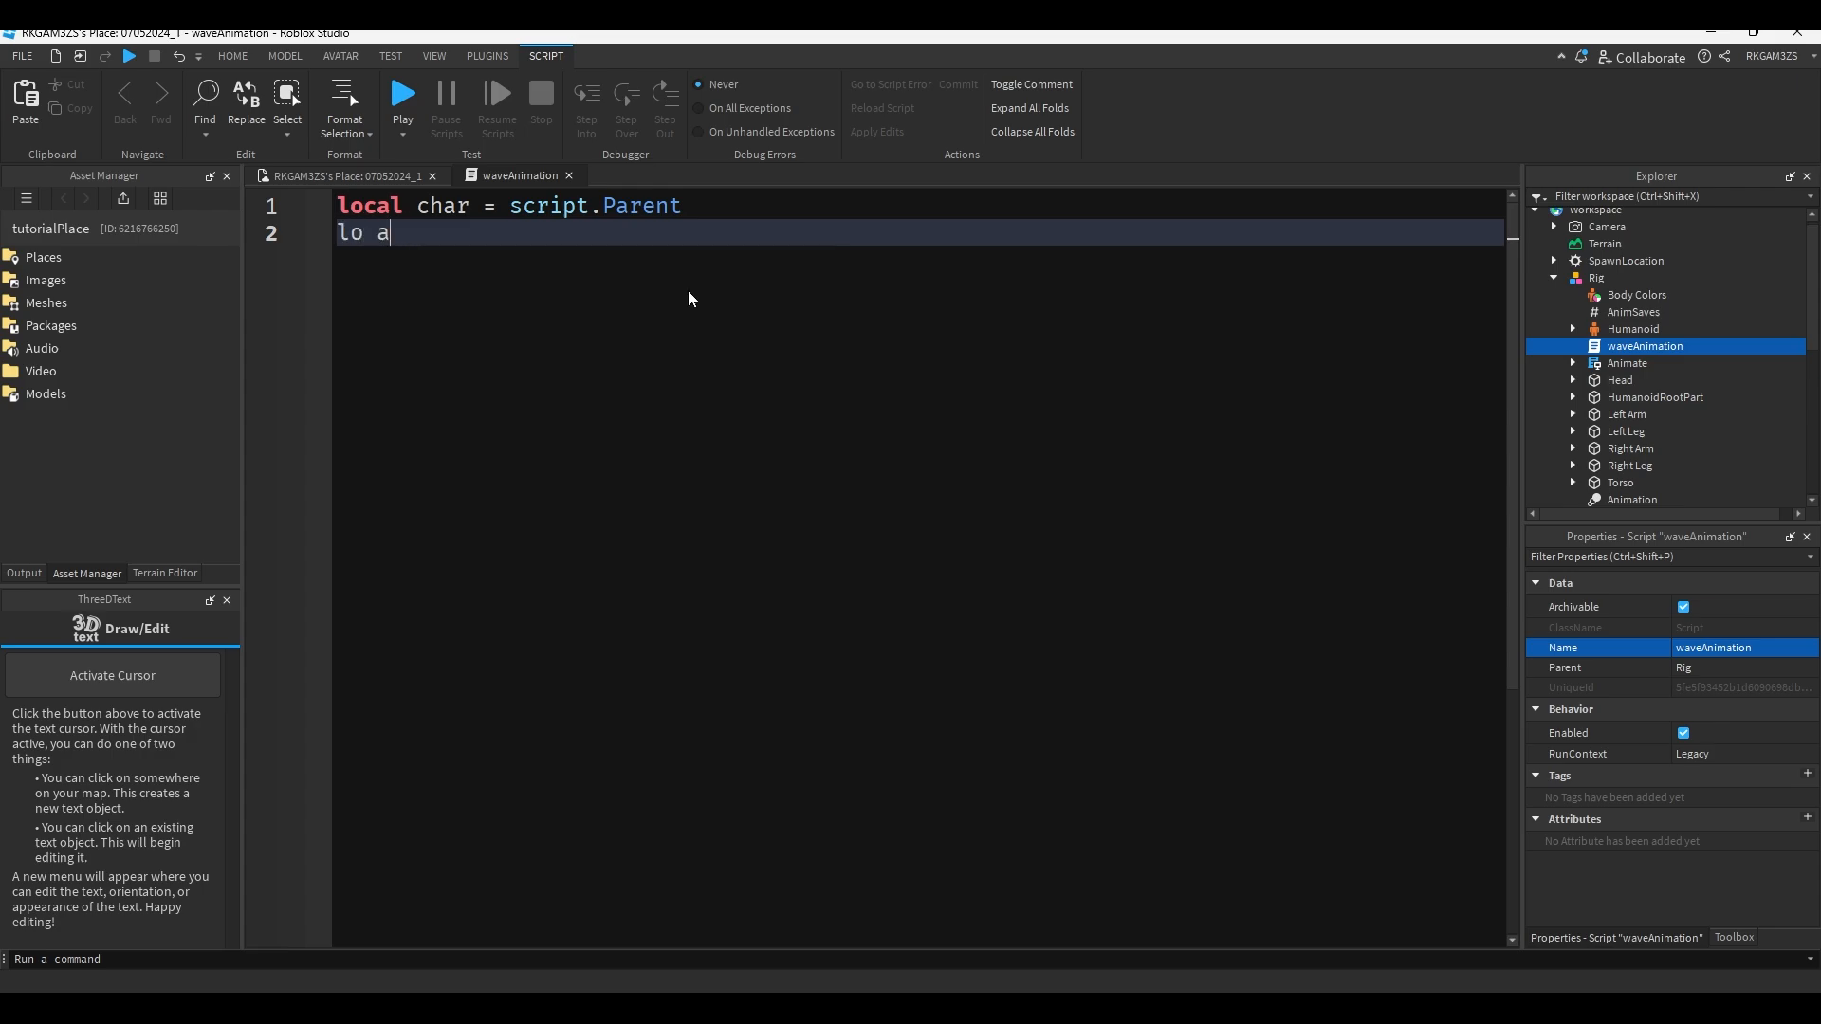
text(cal hum = char)
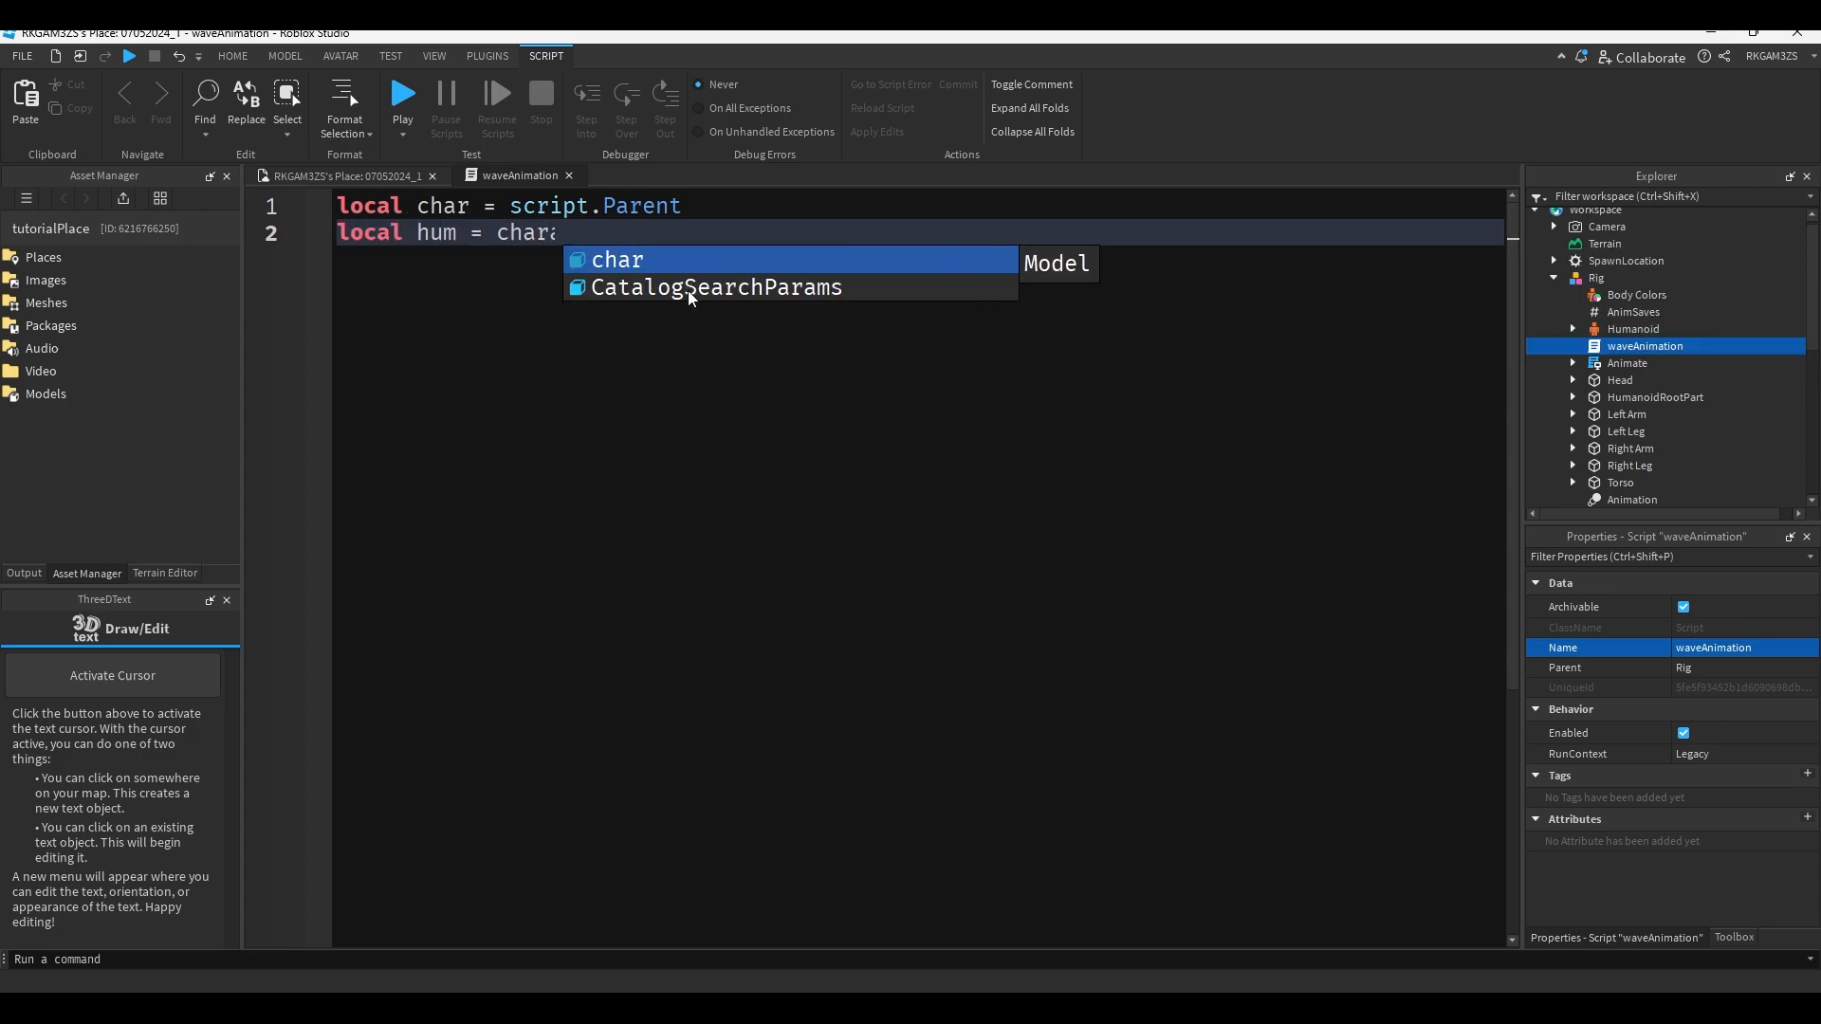
text(:FindFirstChild("H)
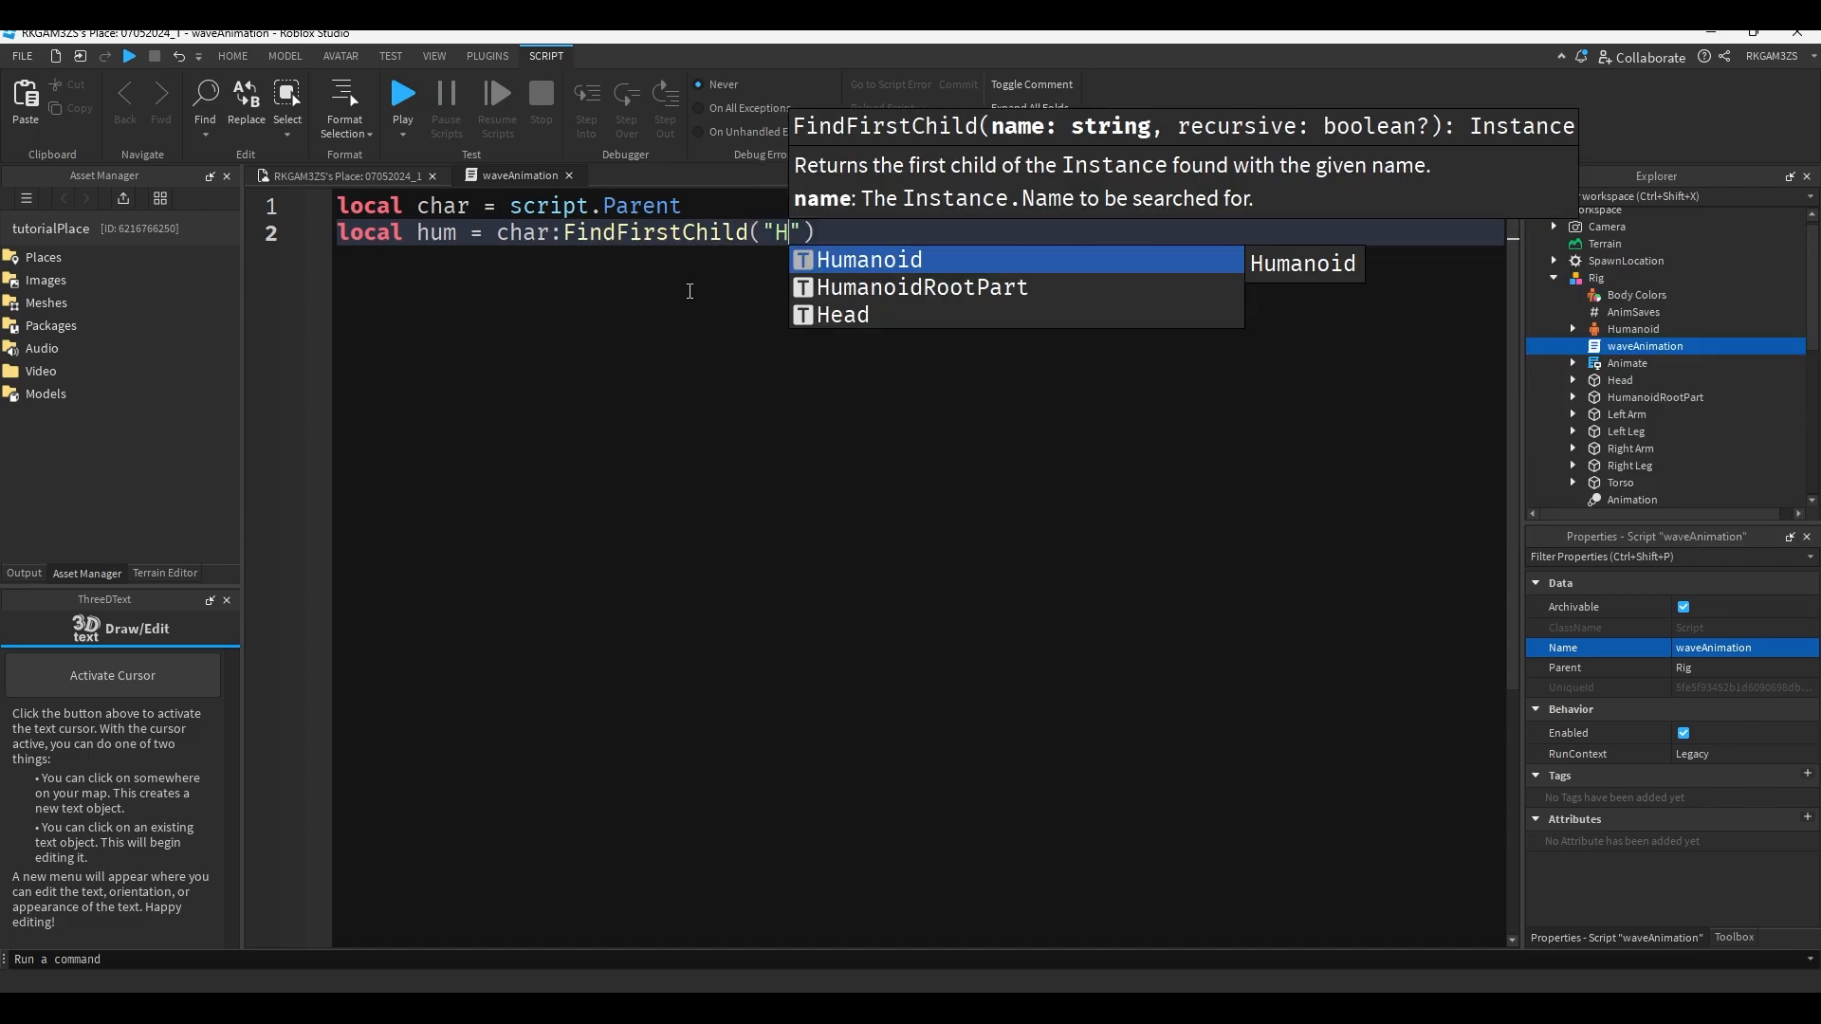
key(Tab)
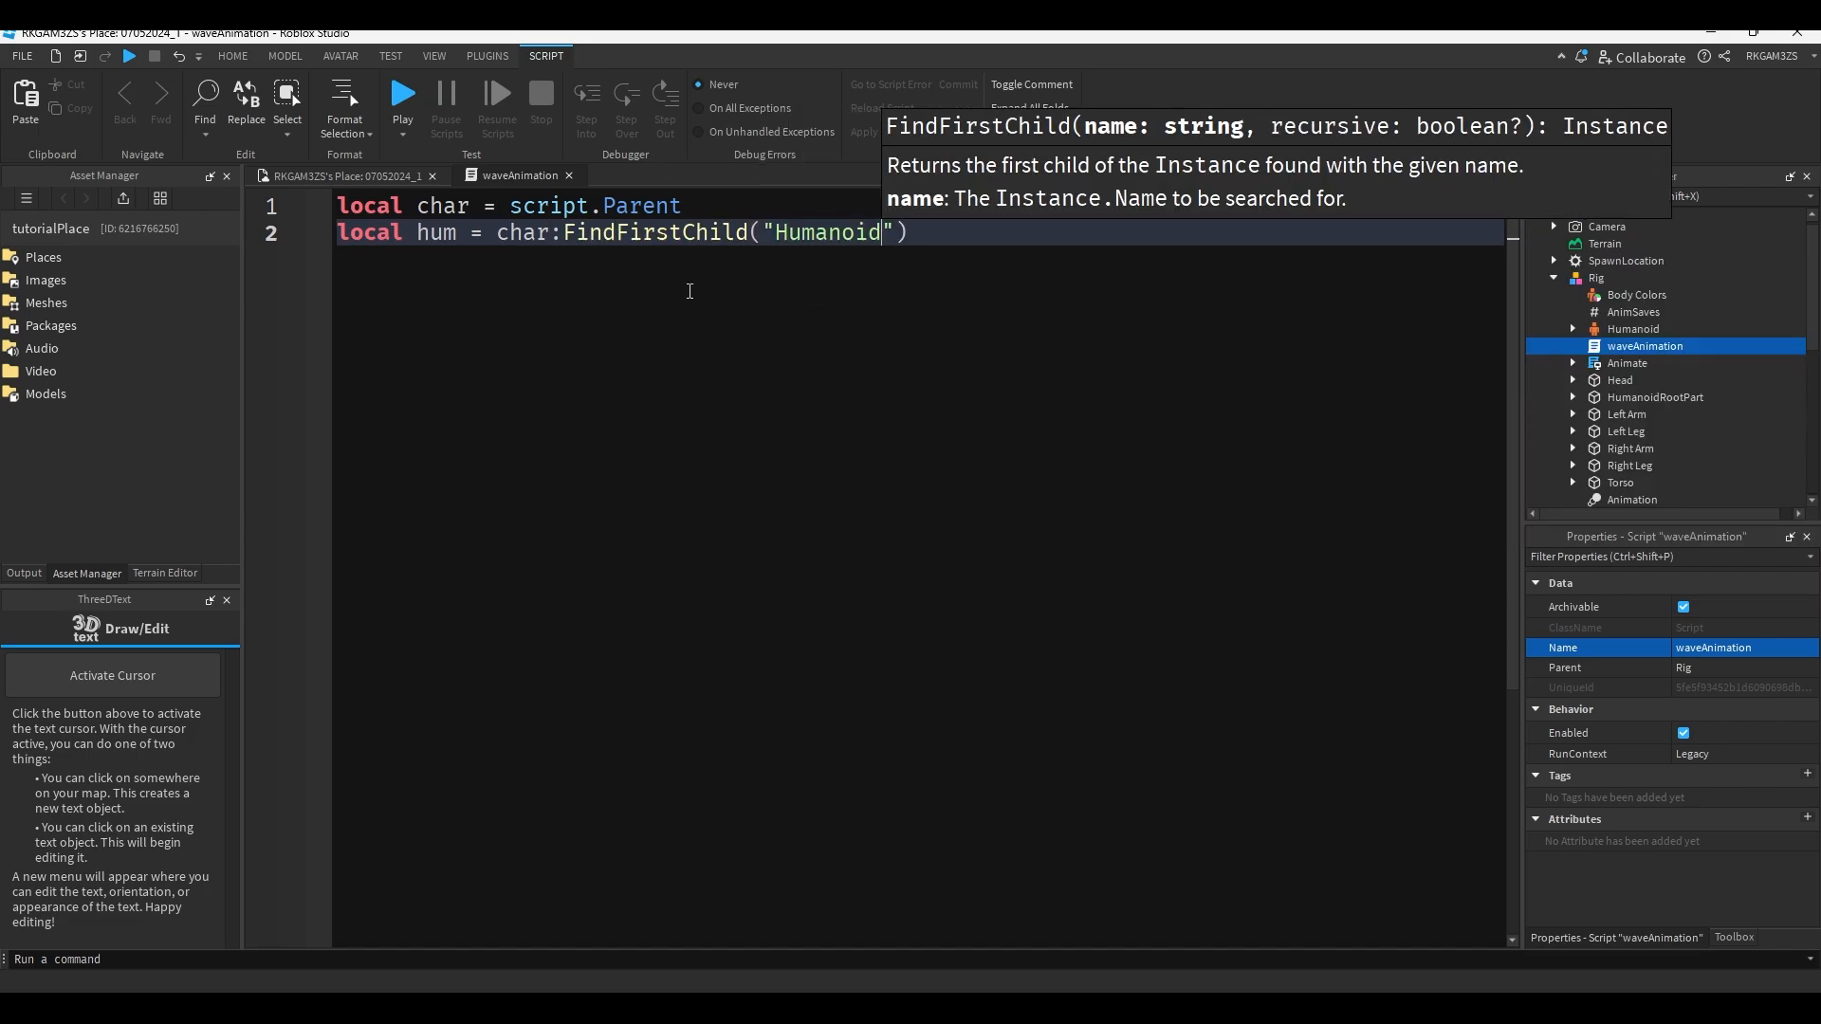
key(Return)
key(Return)
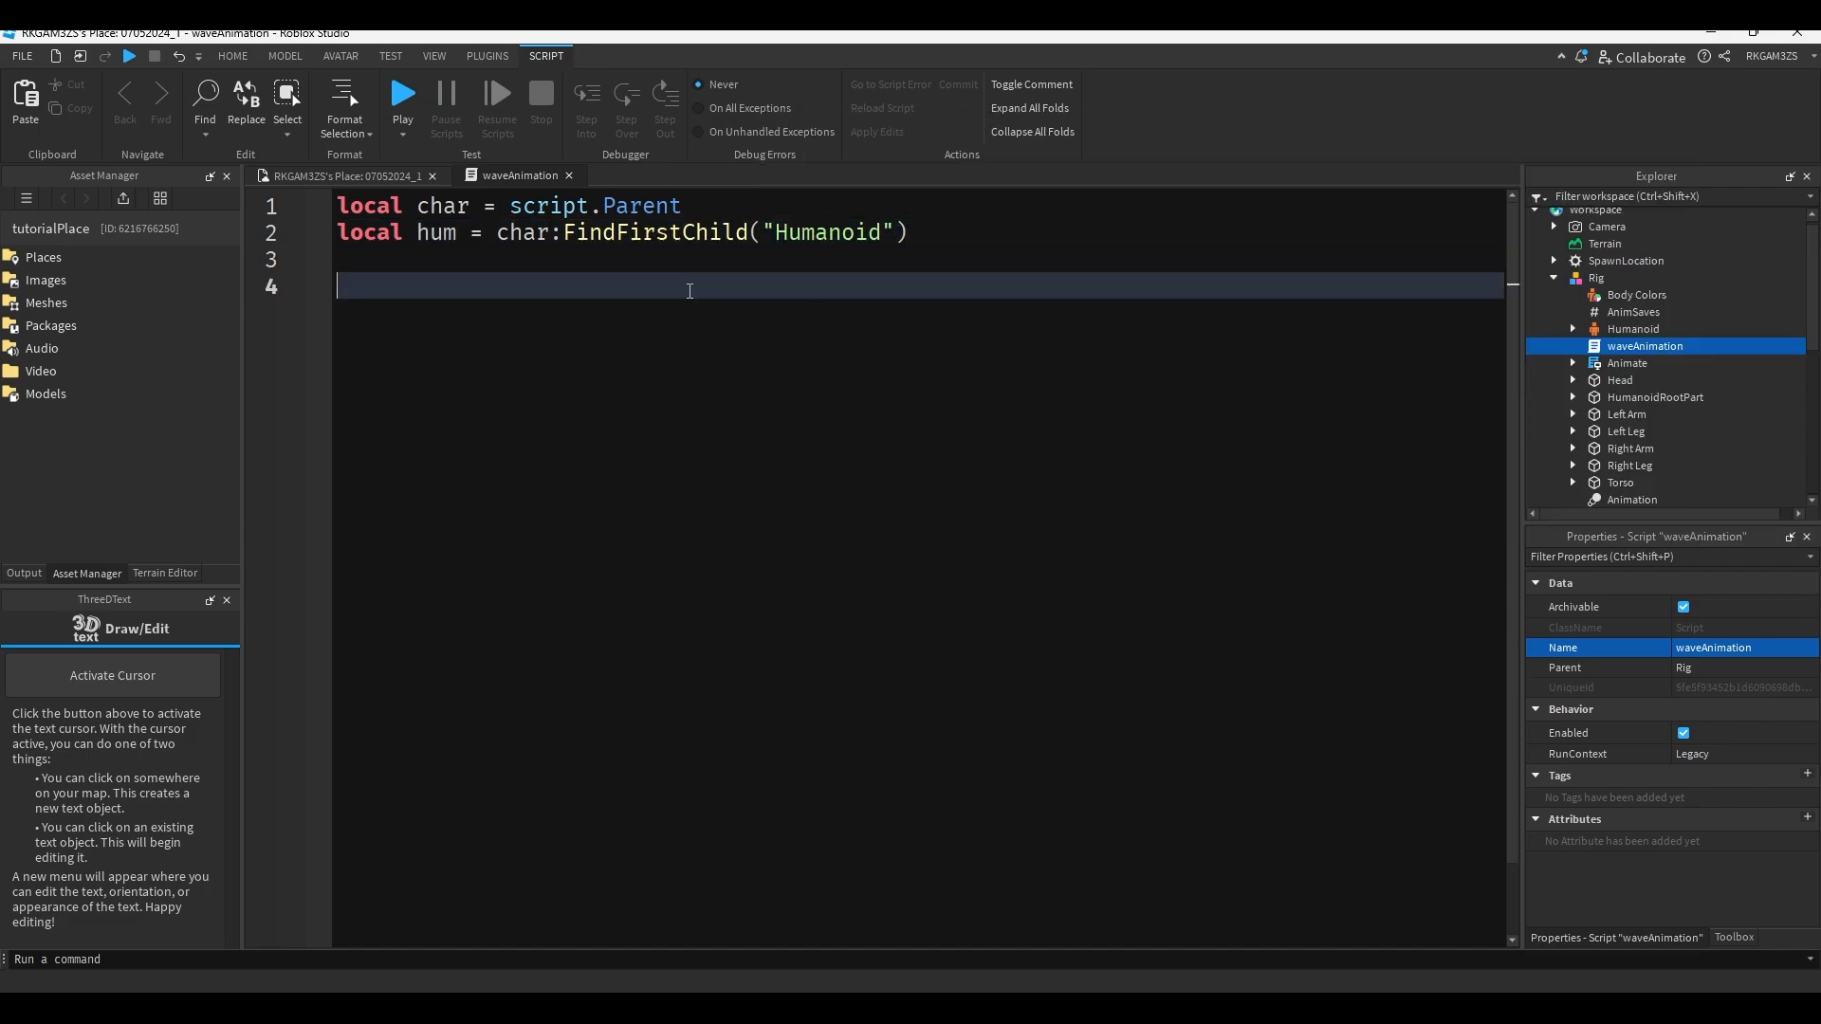
Declare local animation = char.Animation directly below the hum variable, without a blank line between them.
text(local animation =)
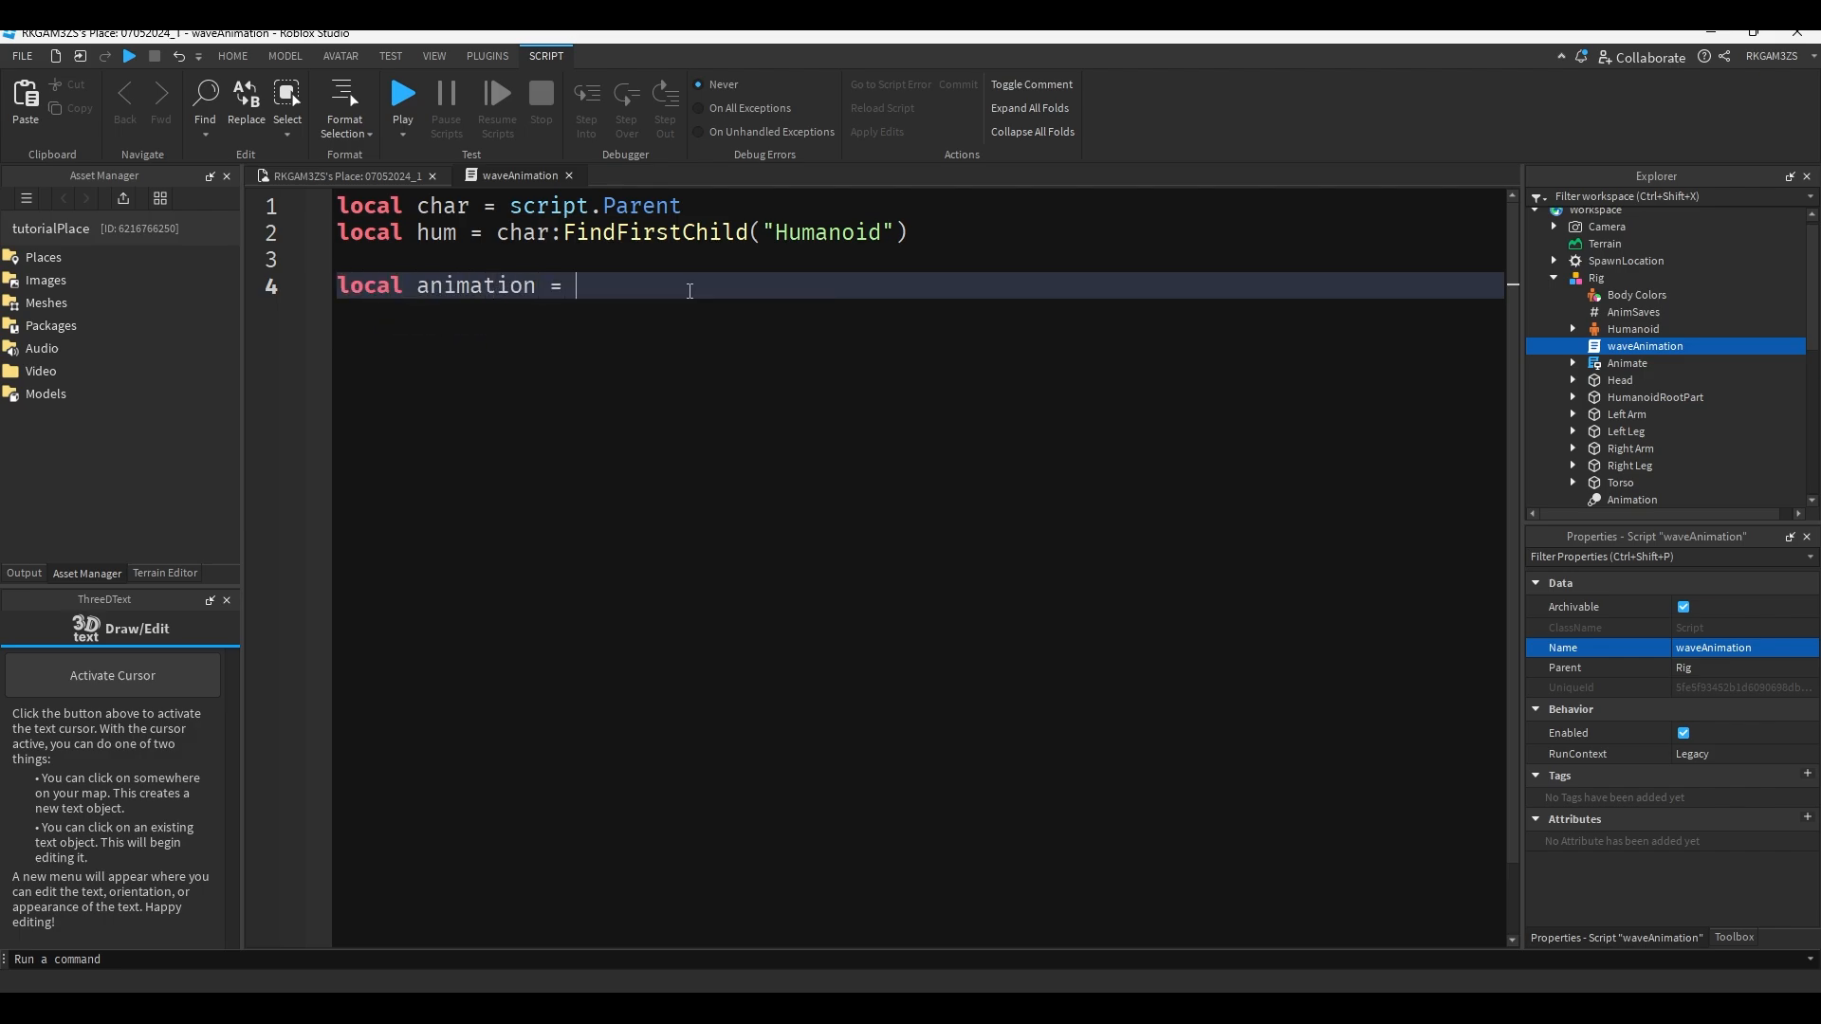
scroll(1670, 455, down, 1)
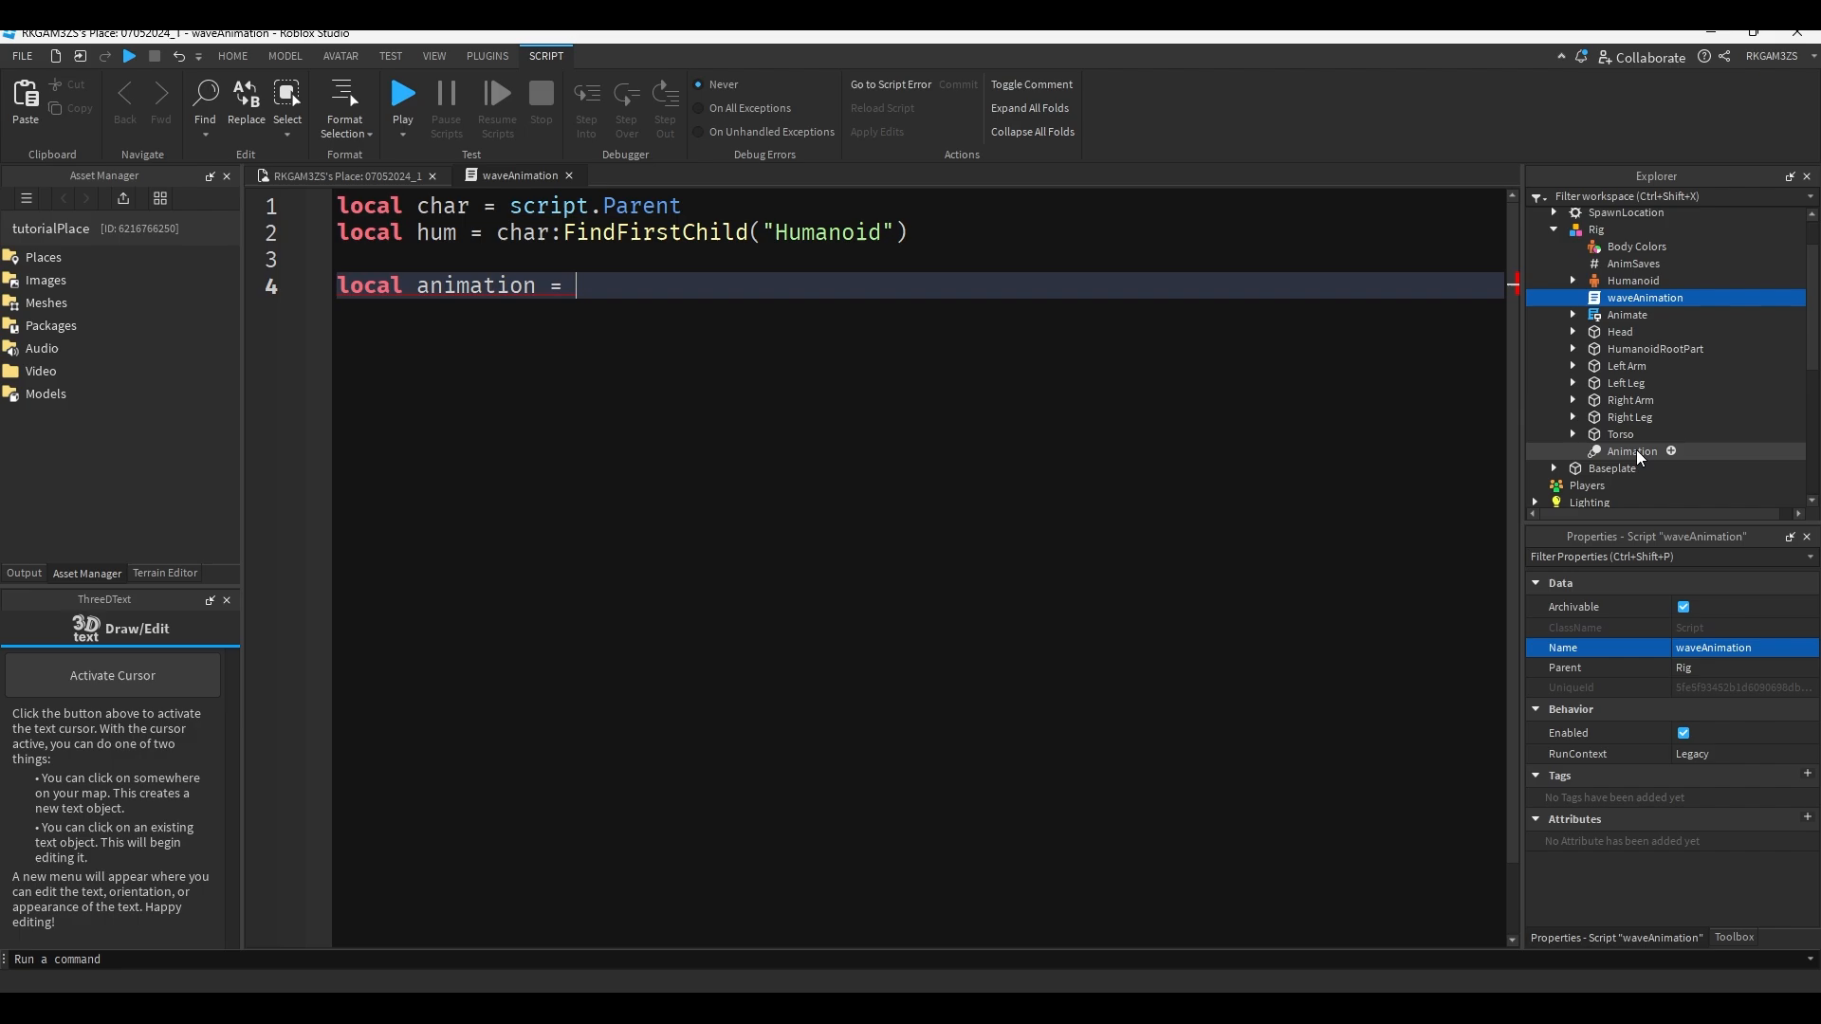
text(c)
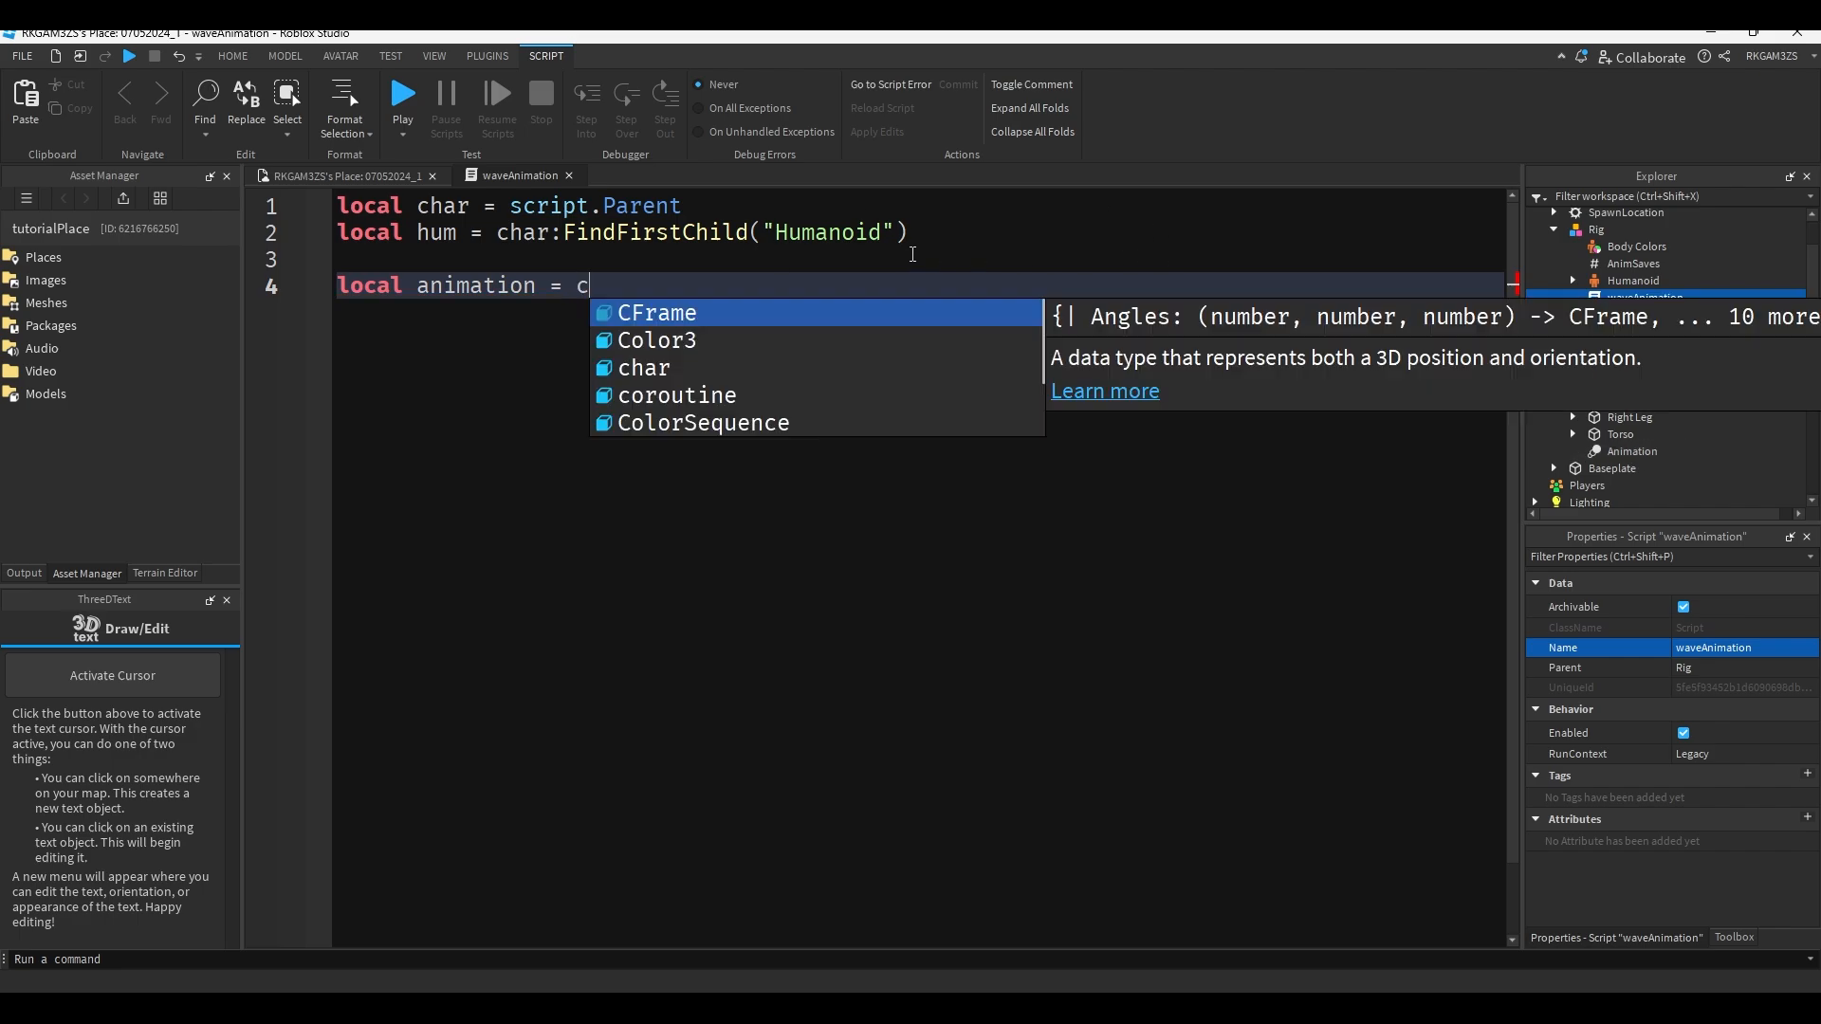
text(har)
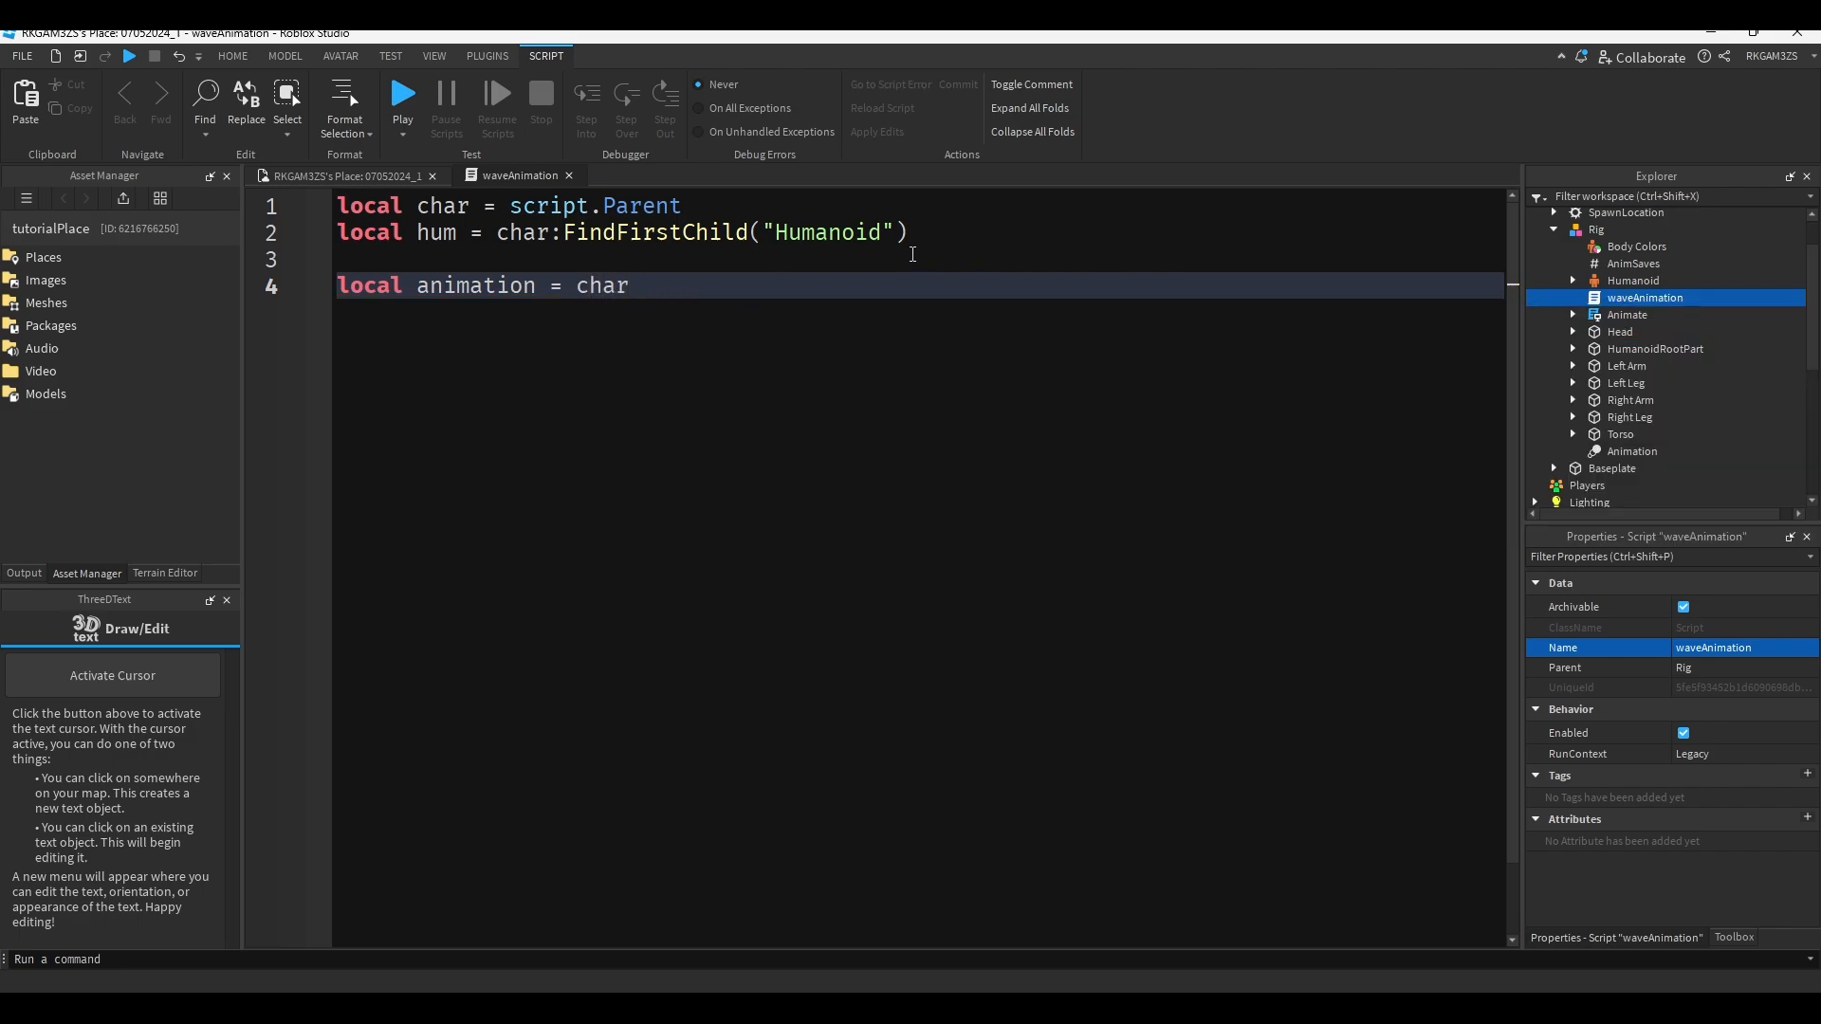
text(.Animation)
key(Return)
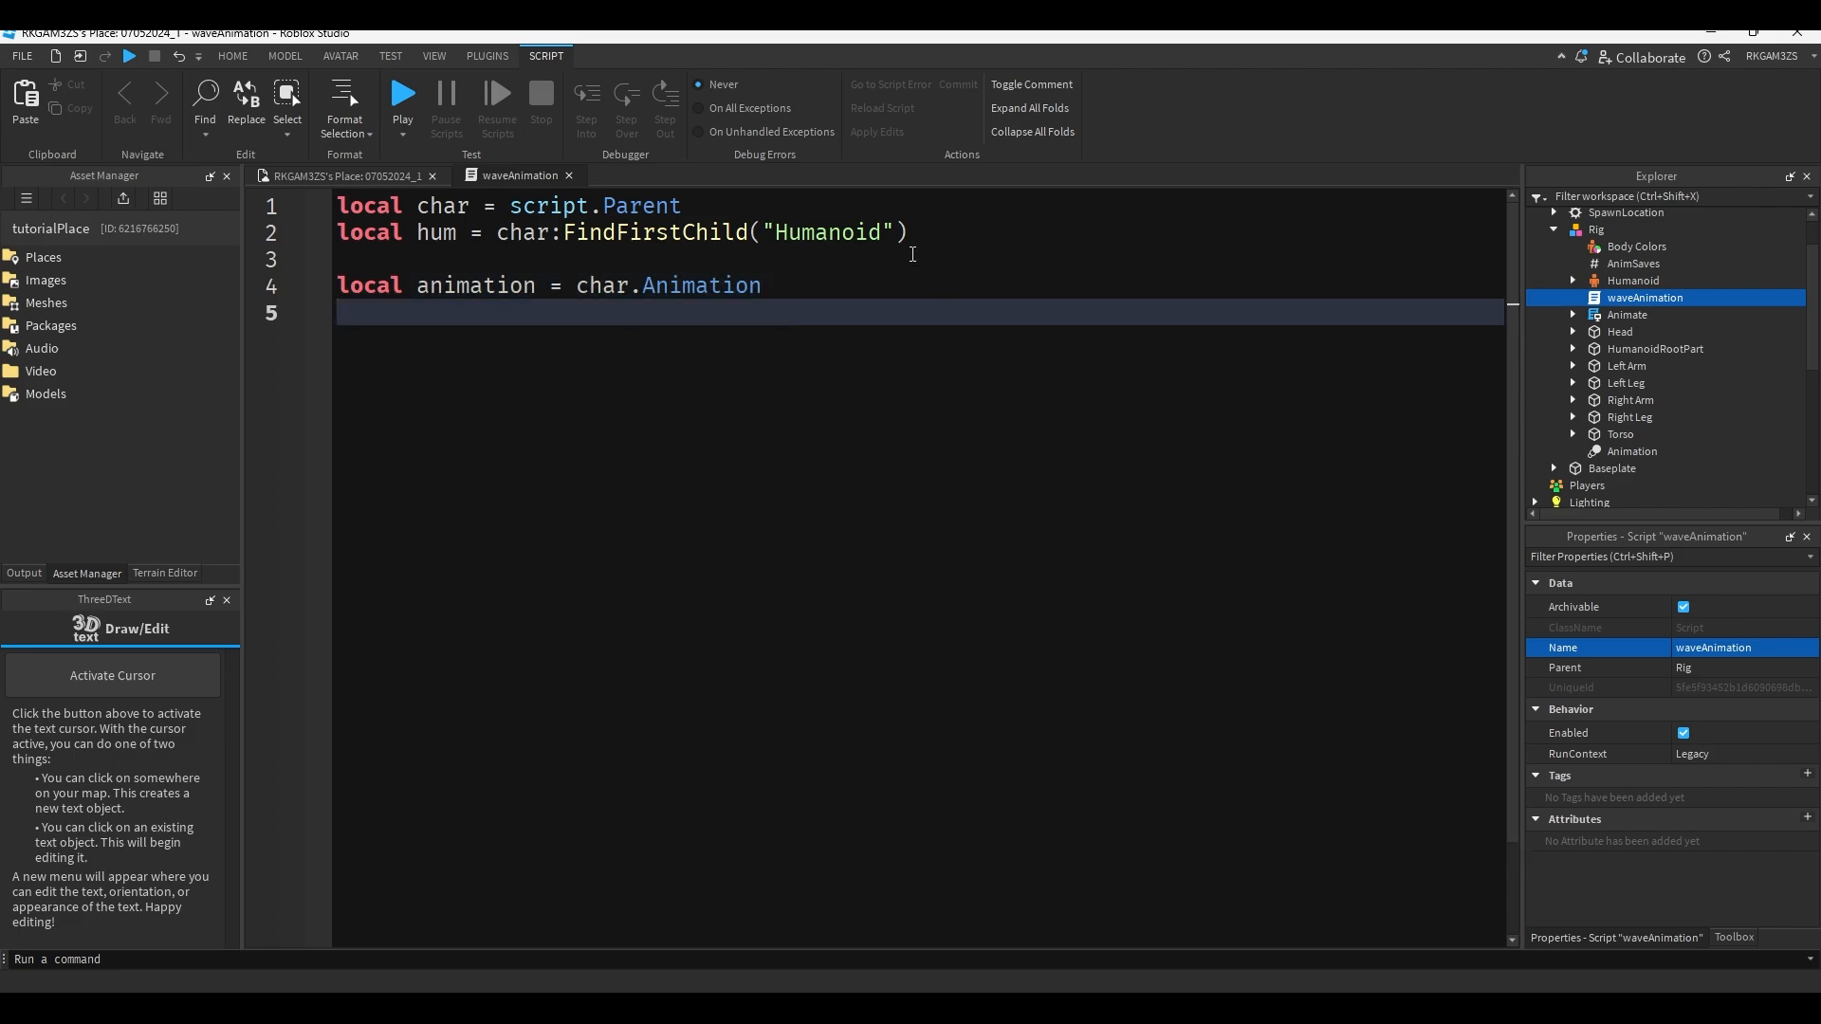
key(BackSpace)
key(Up)
key(BackSpace)
key(Down)
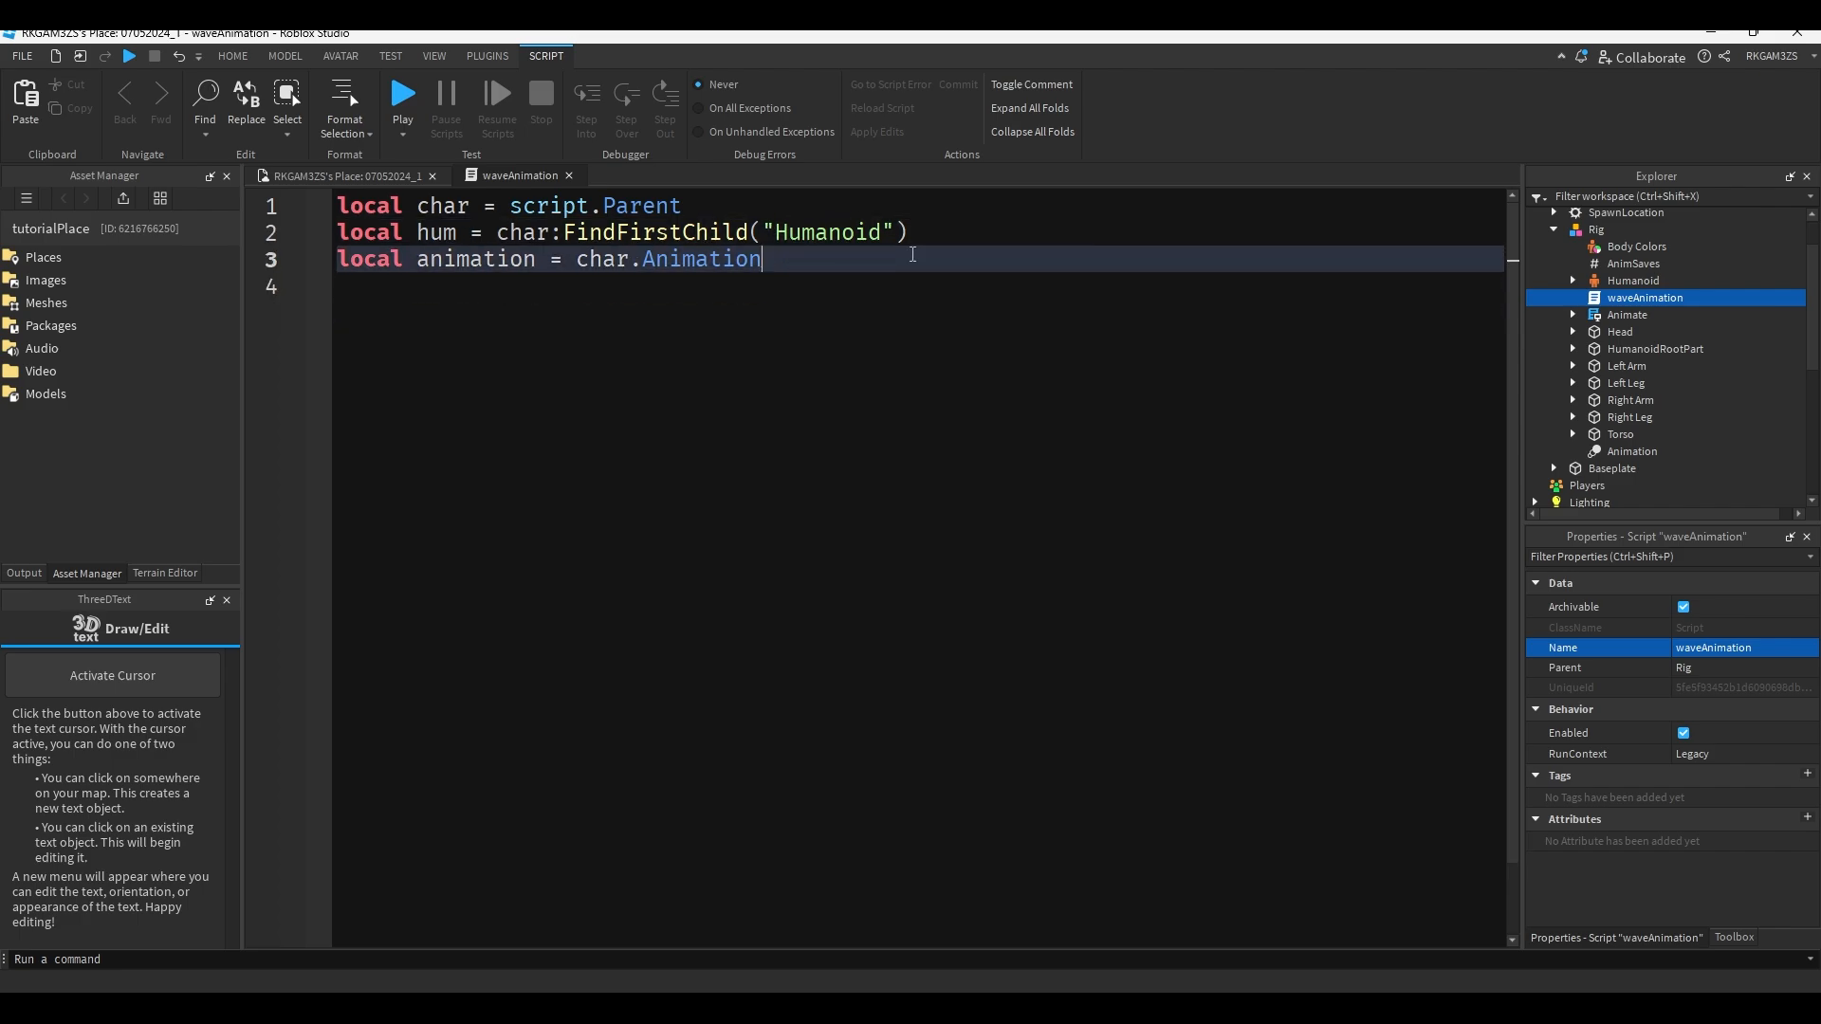
Below the variables, leave two blank lines and add local animationTrack = hum:LoadAnimation(animation).
key(Return)
key(Return)
key(Return)
text(local animationTrack =)
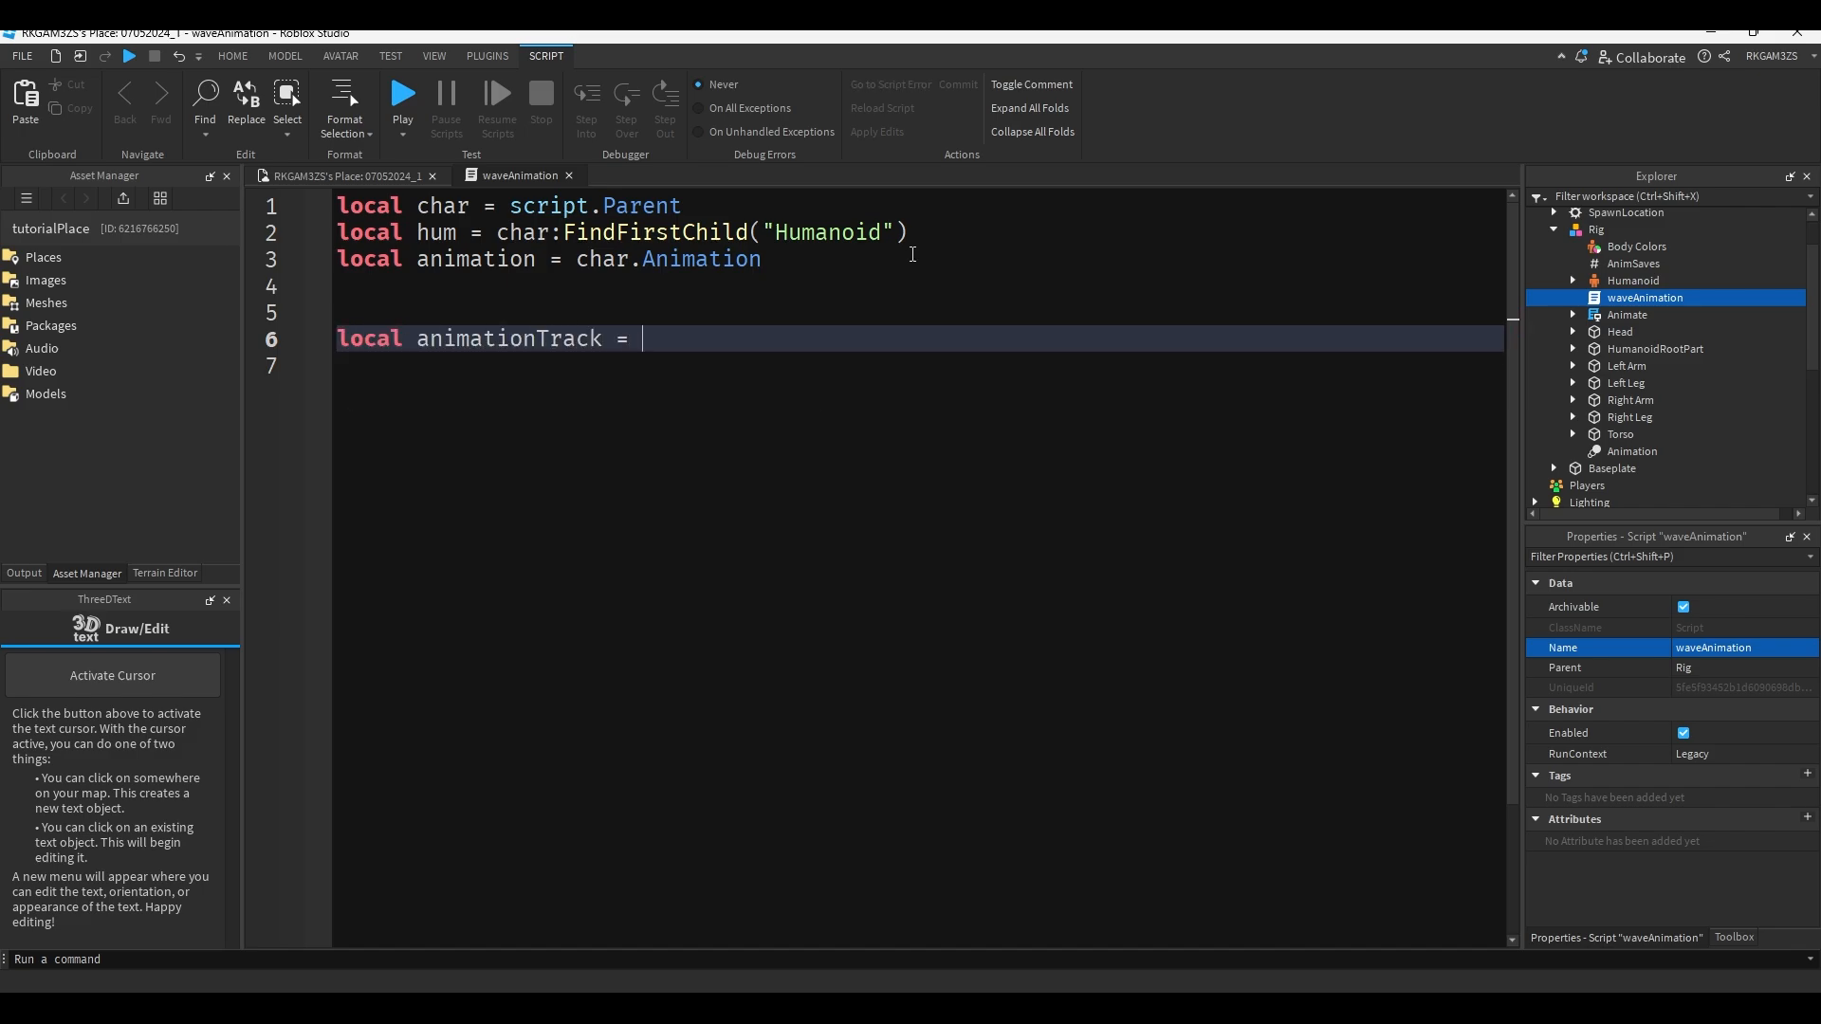
text(hum:)
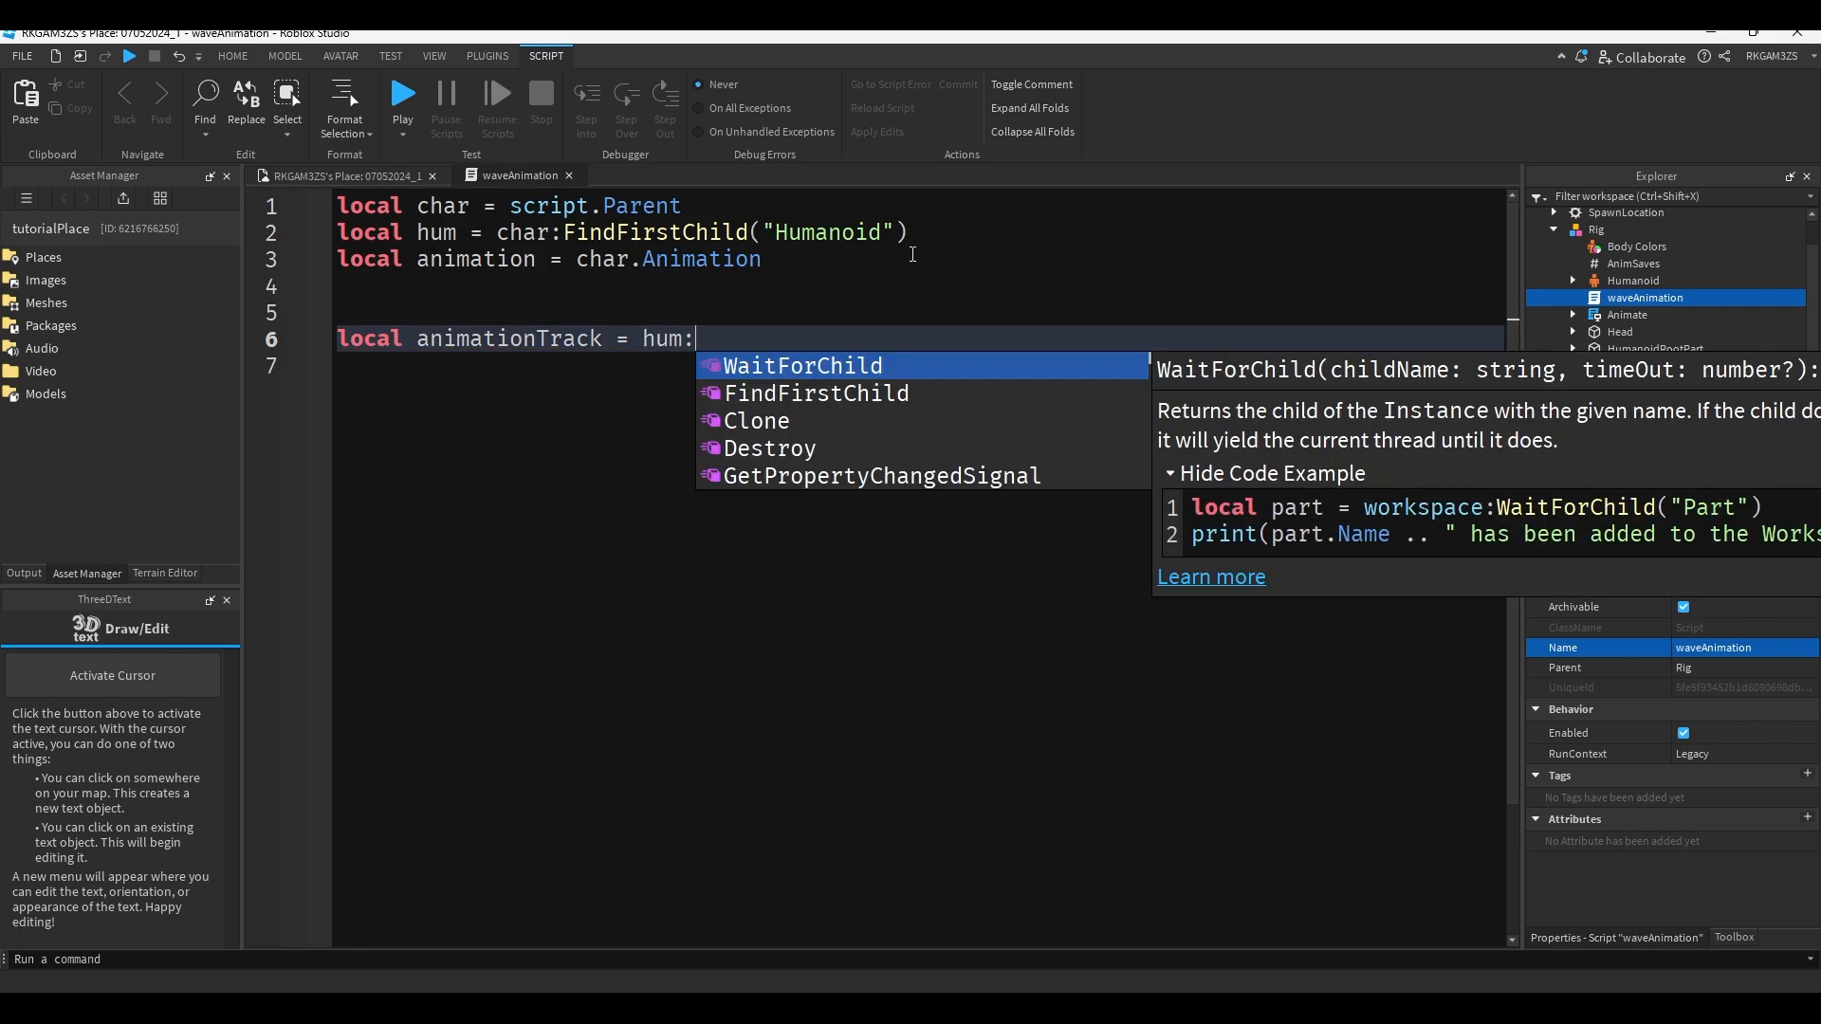
text(load)
key(Tab)
text(()
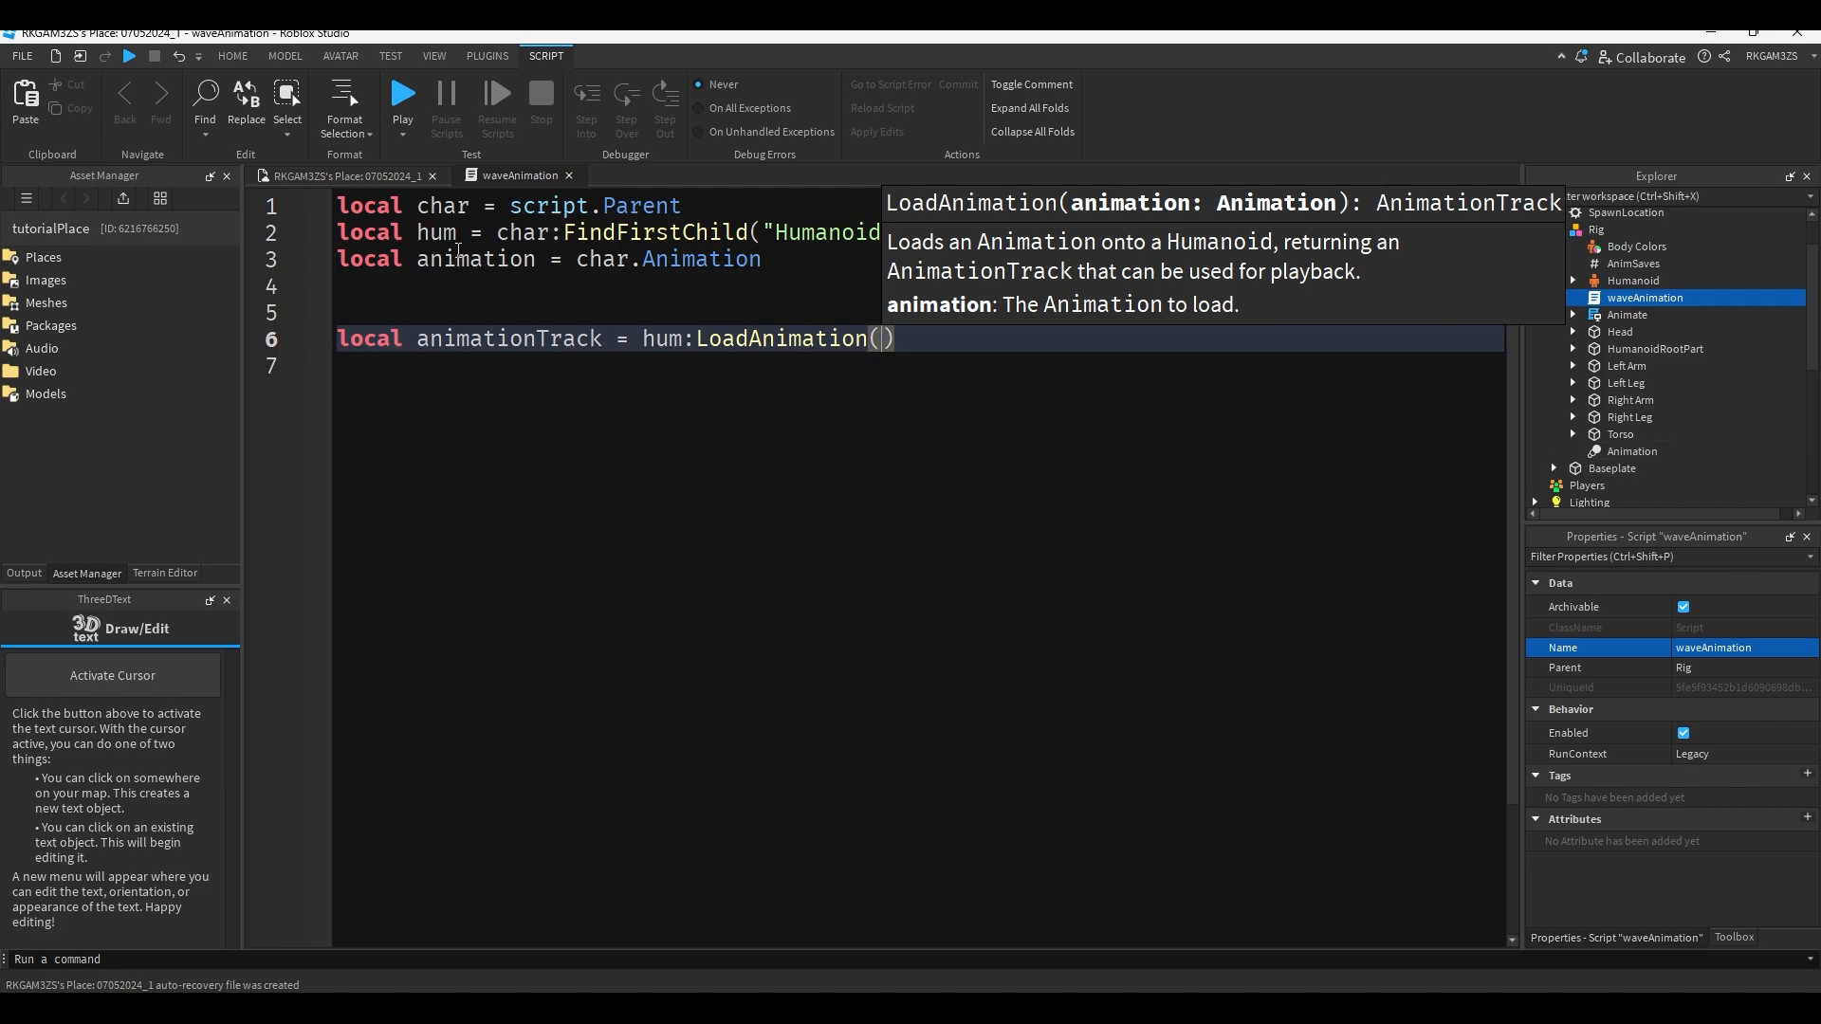
double_click(458, 254)
key(ctrl+c)
click(886, 335)
key(ctrl+v)
click(951, 459)
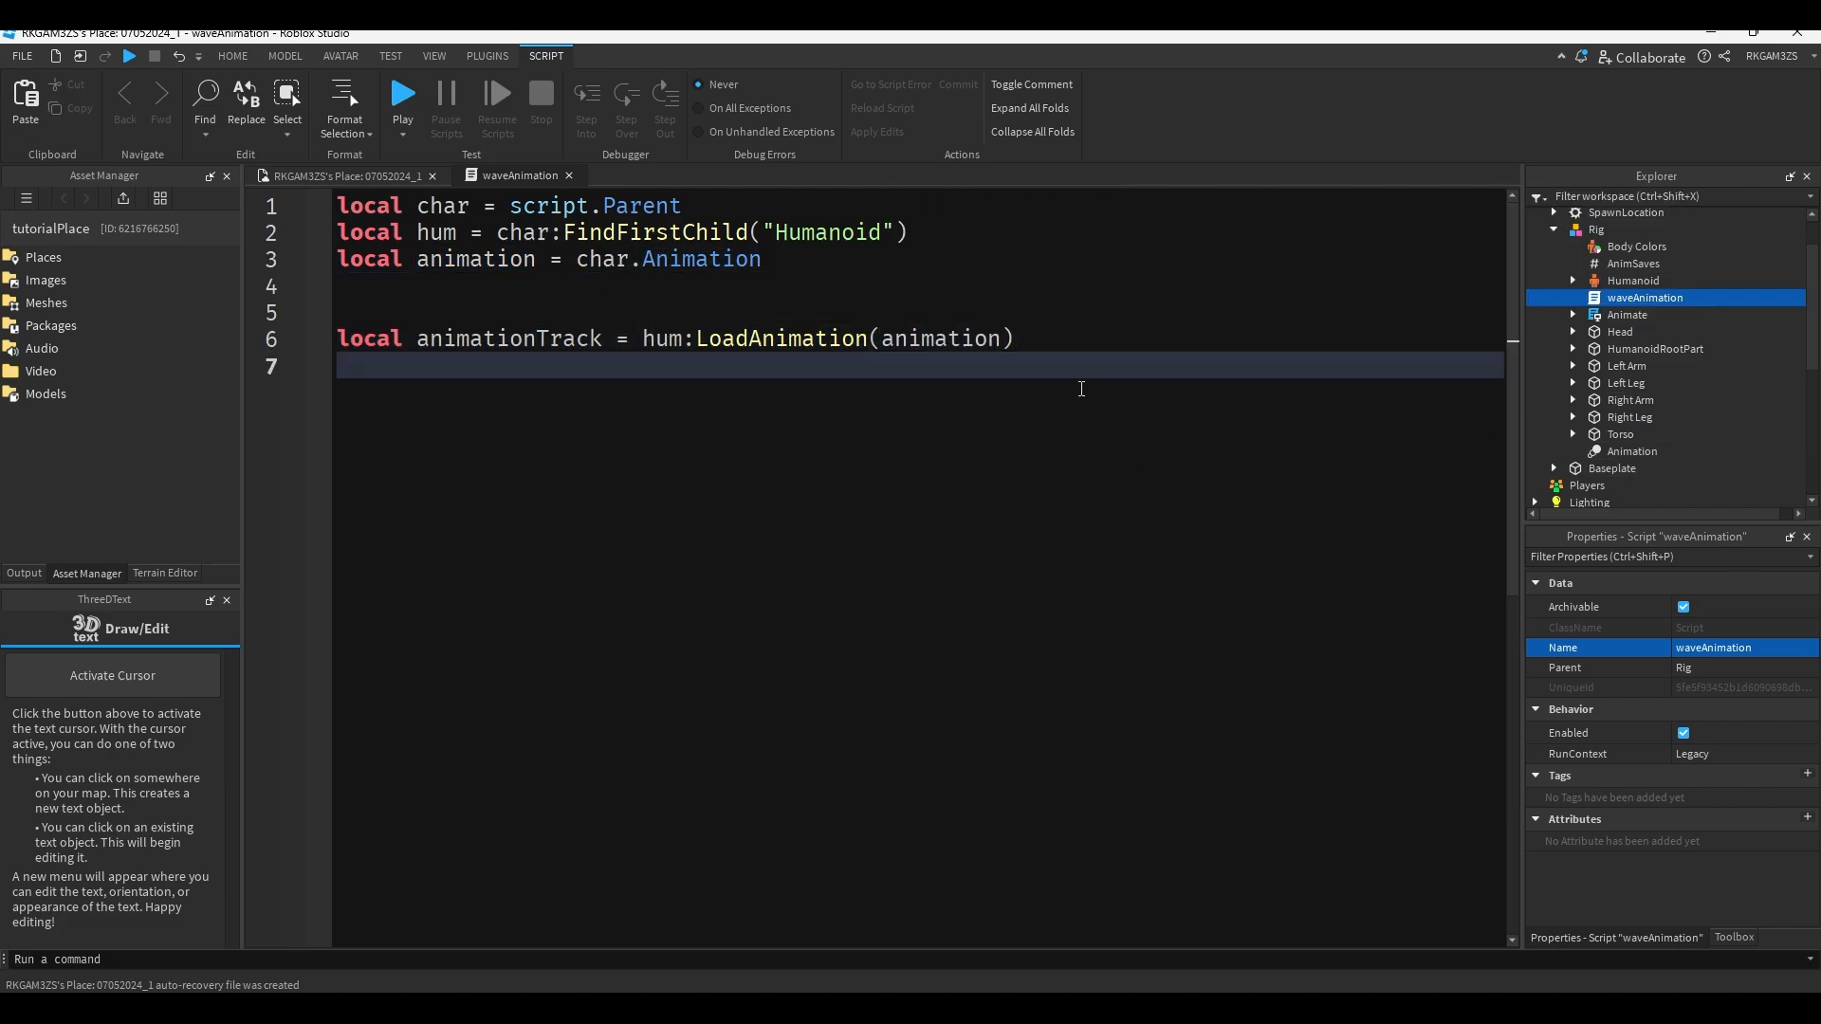
Add the call animationTrack:Play() on line 9 of the script.
double_click(492, 342)
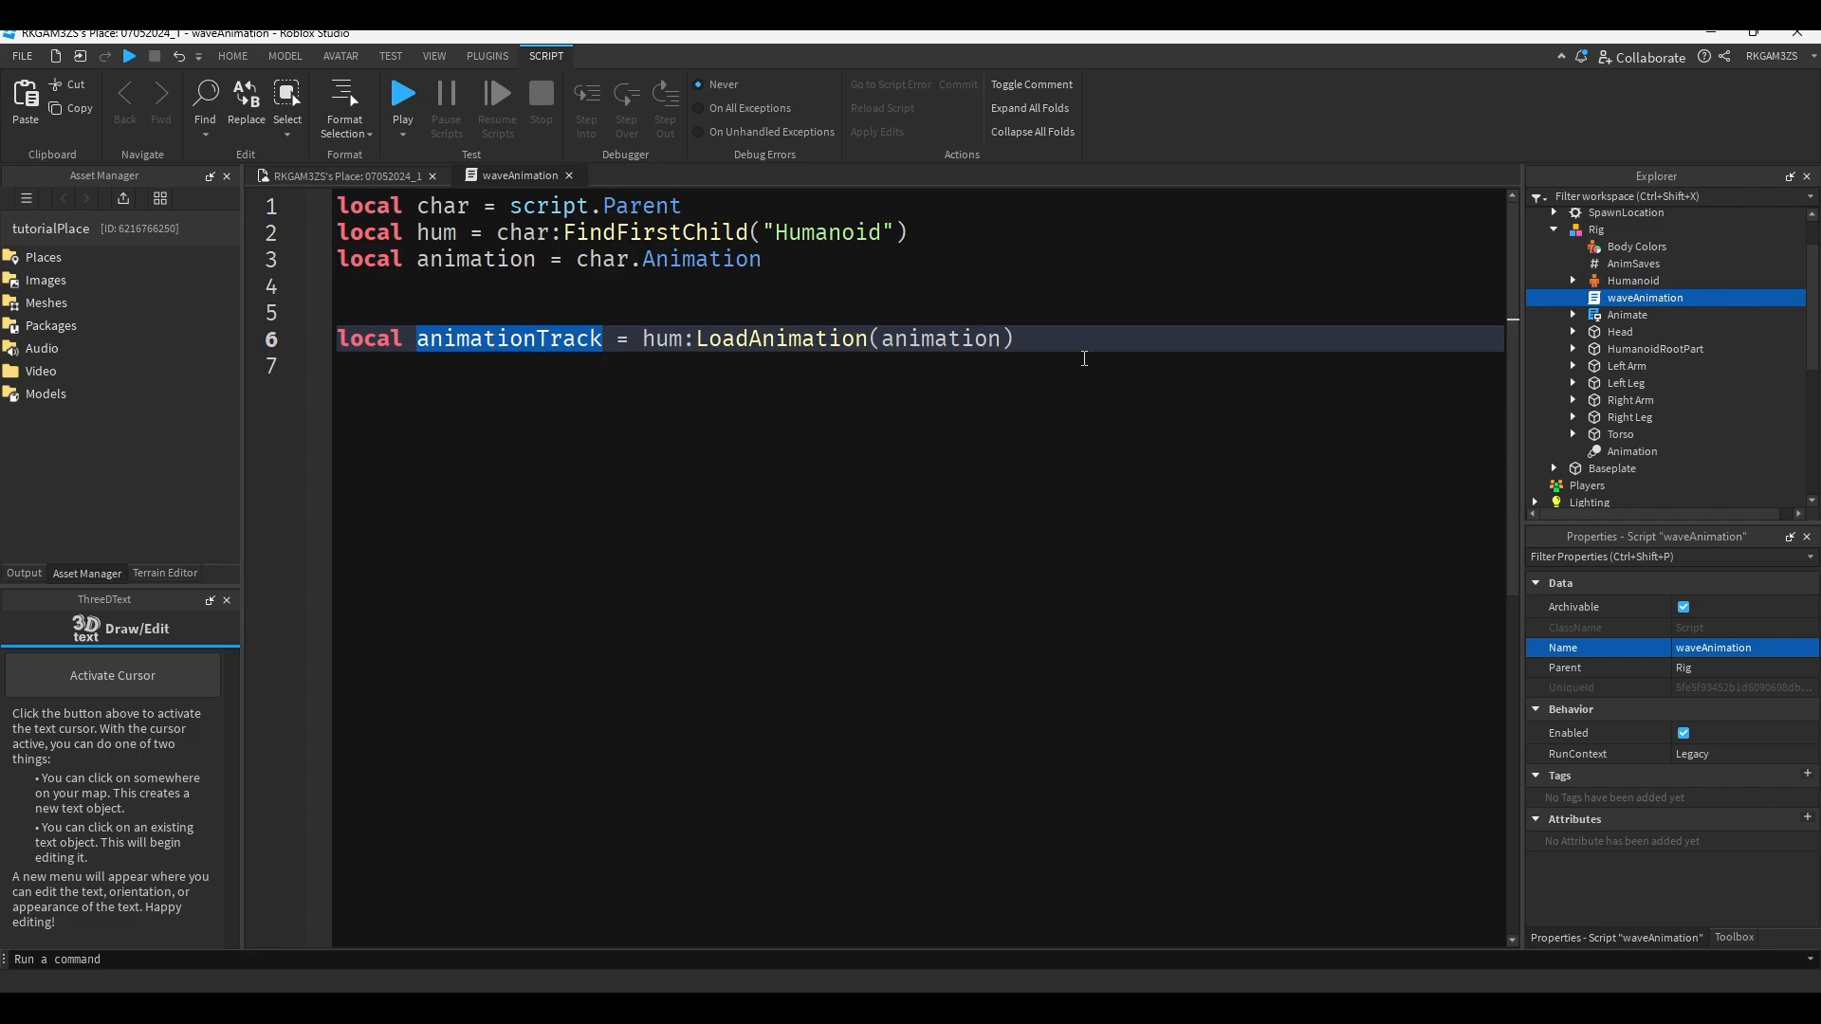
key(ctrl+c)
key(End)
key(Return)
key(Return)
key(Return)
key(ctrl+v)
text(:Play()
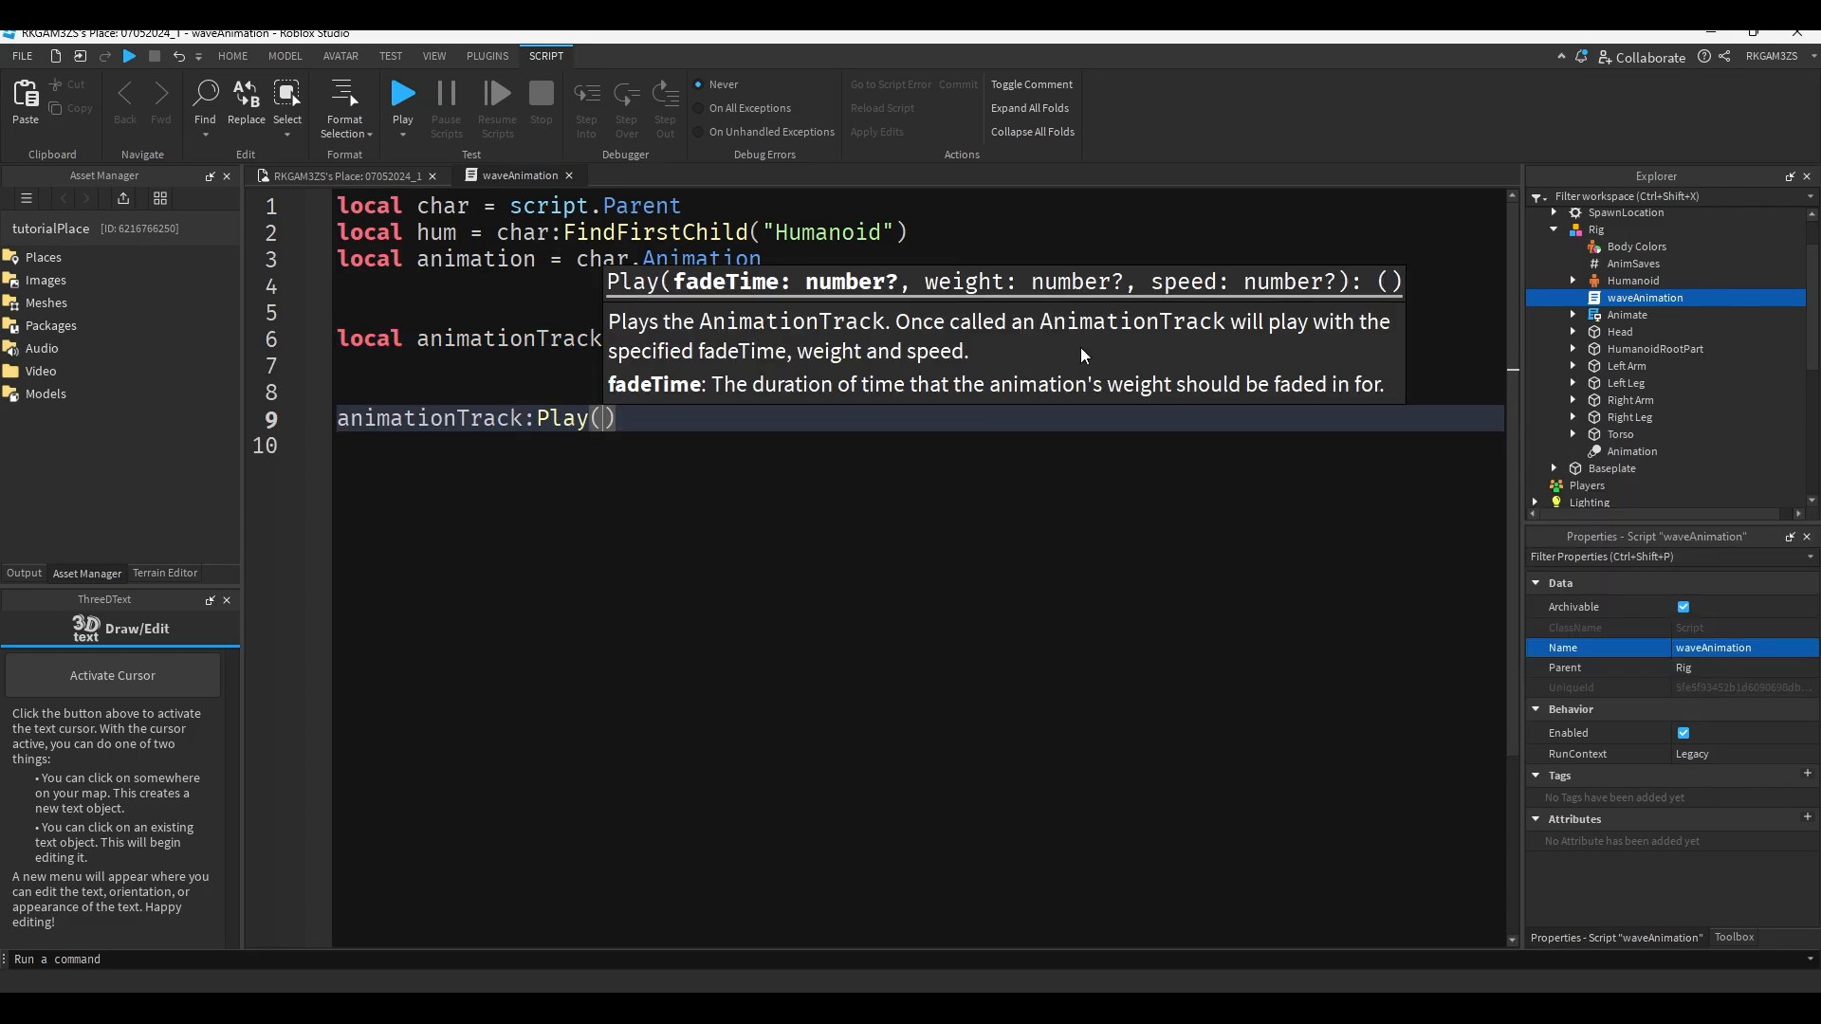
key(Down)
Return to the place view, start a playtest, and move the character and camera to watch the Rig's animation.
click(403, 176)
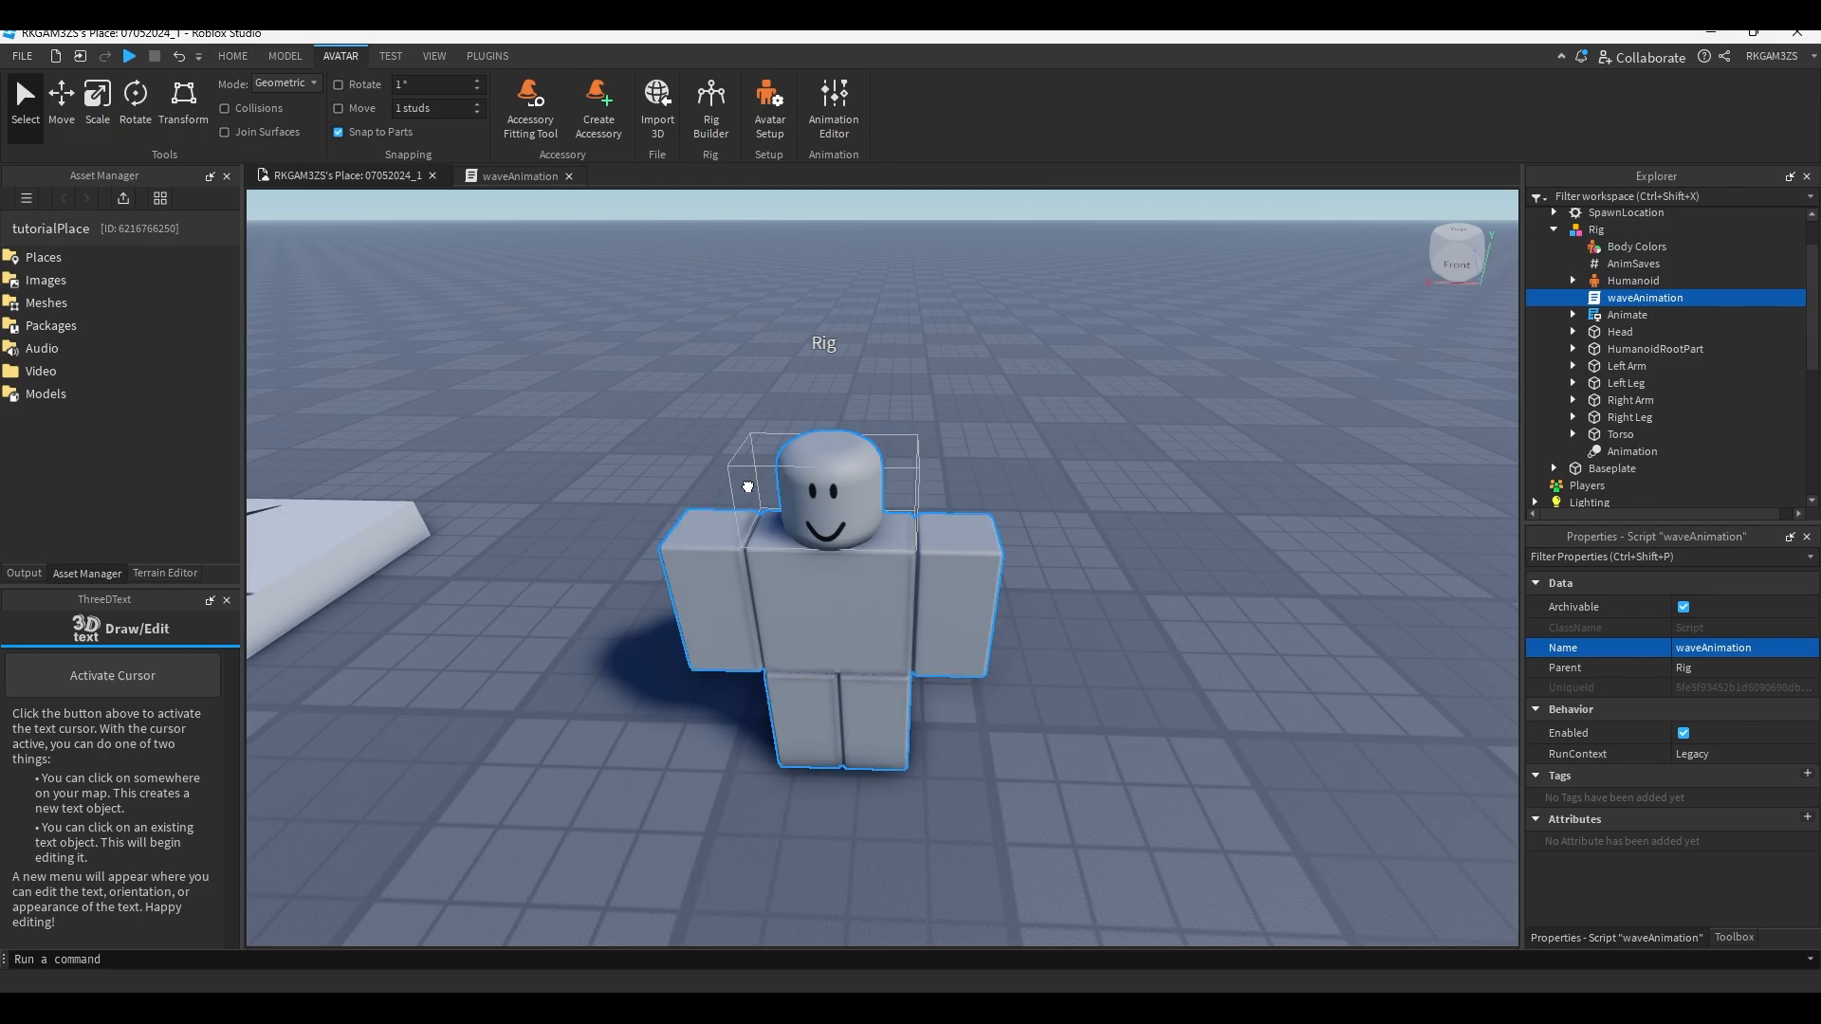
click(748, 487)
click(232, 55)
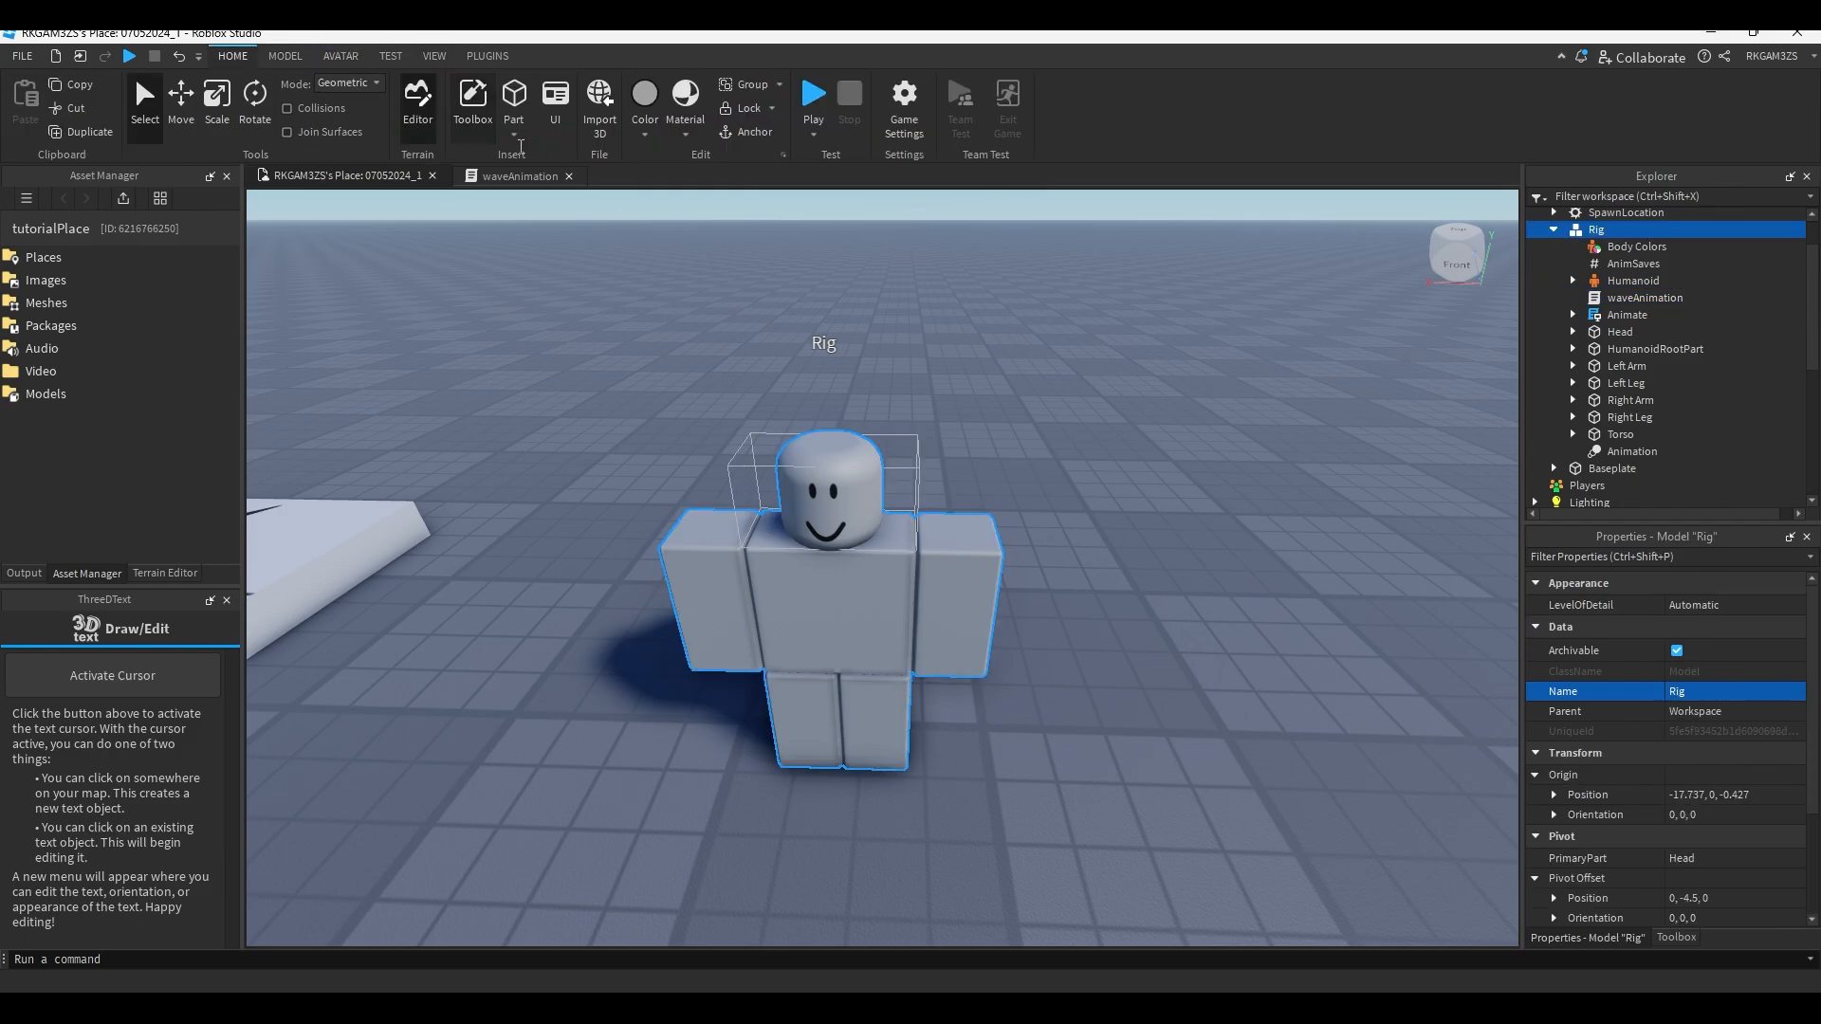
key(F5)
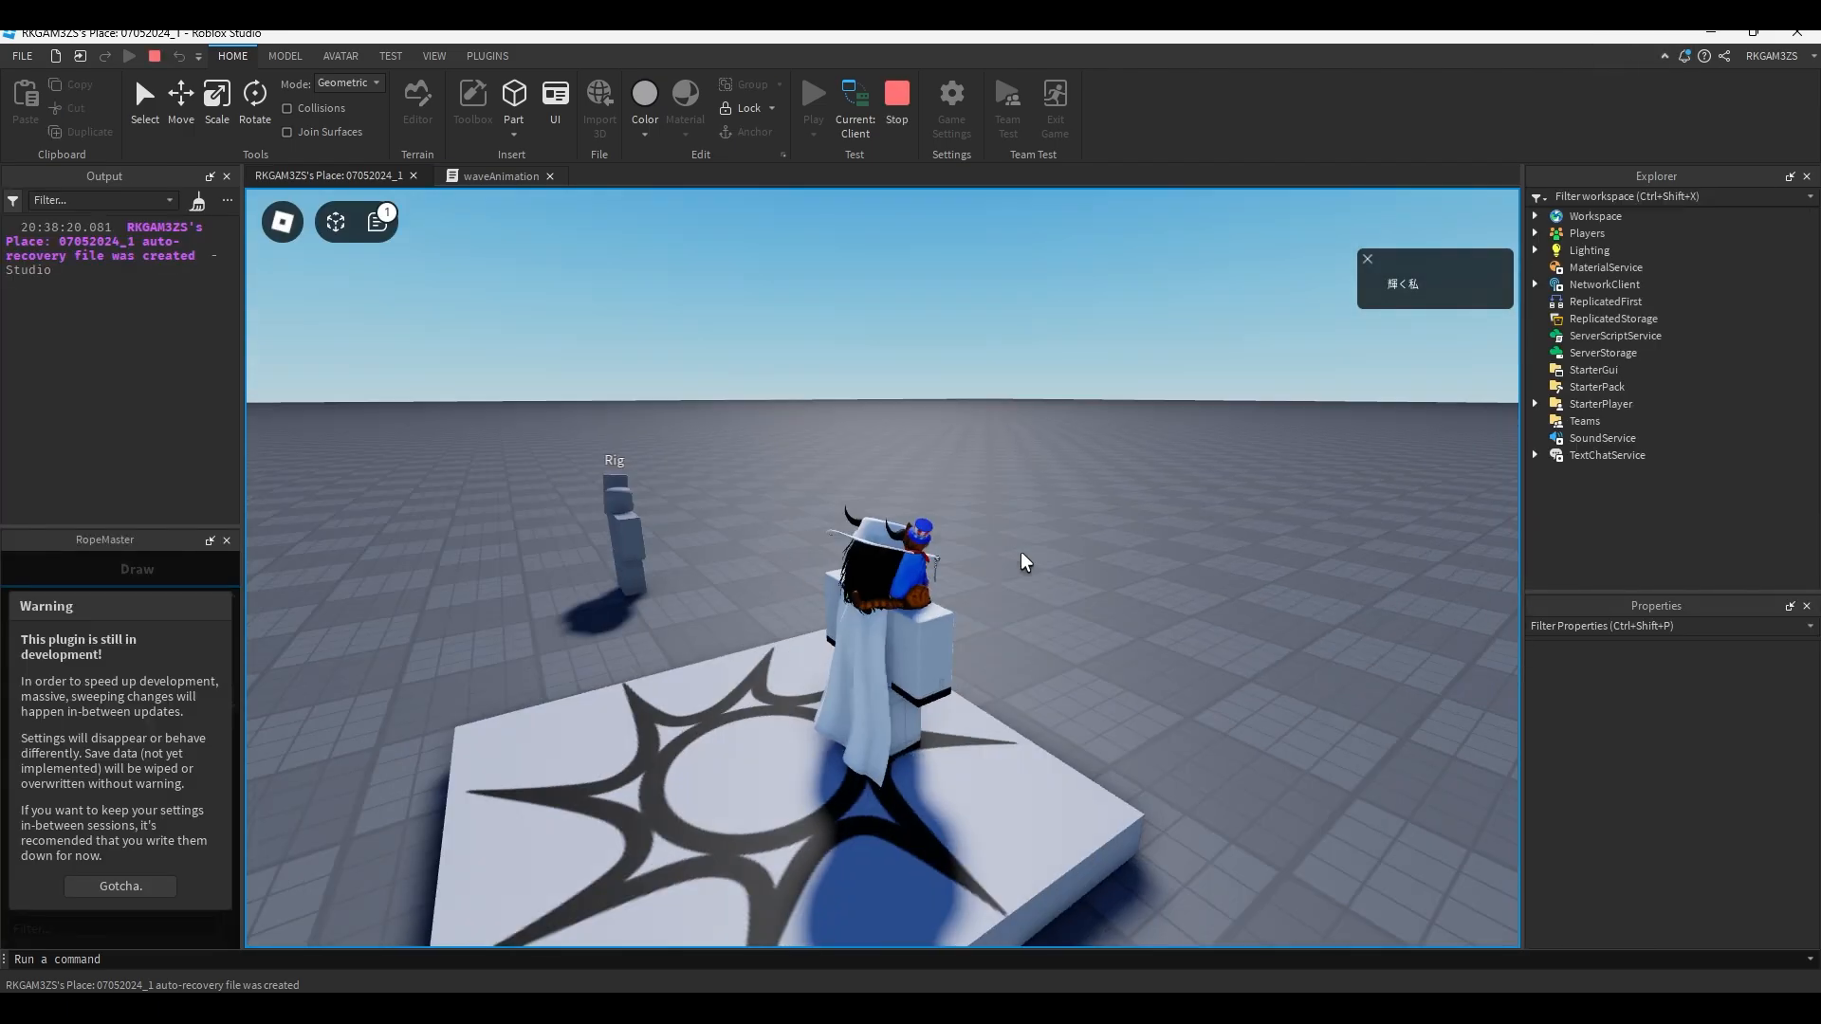
right_drag(1022, 562, 1021, 561)
key(d)
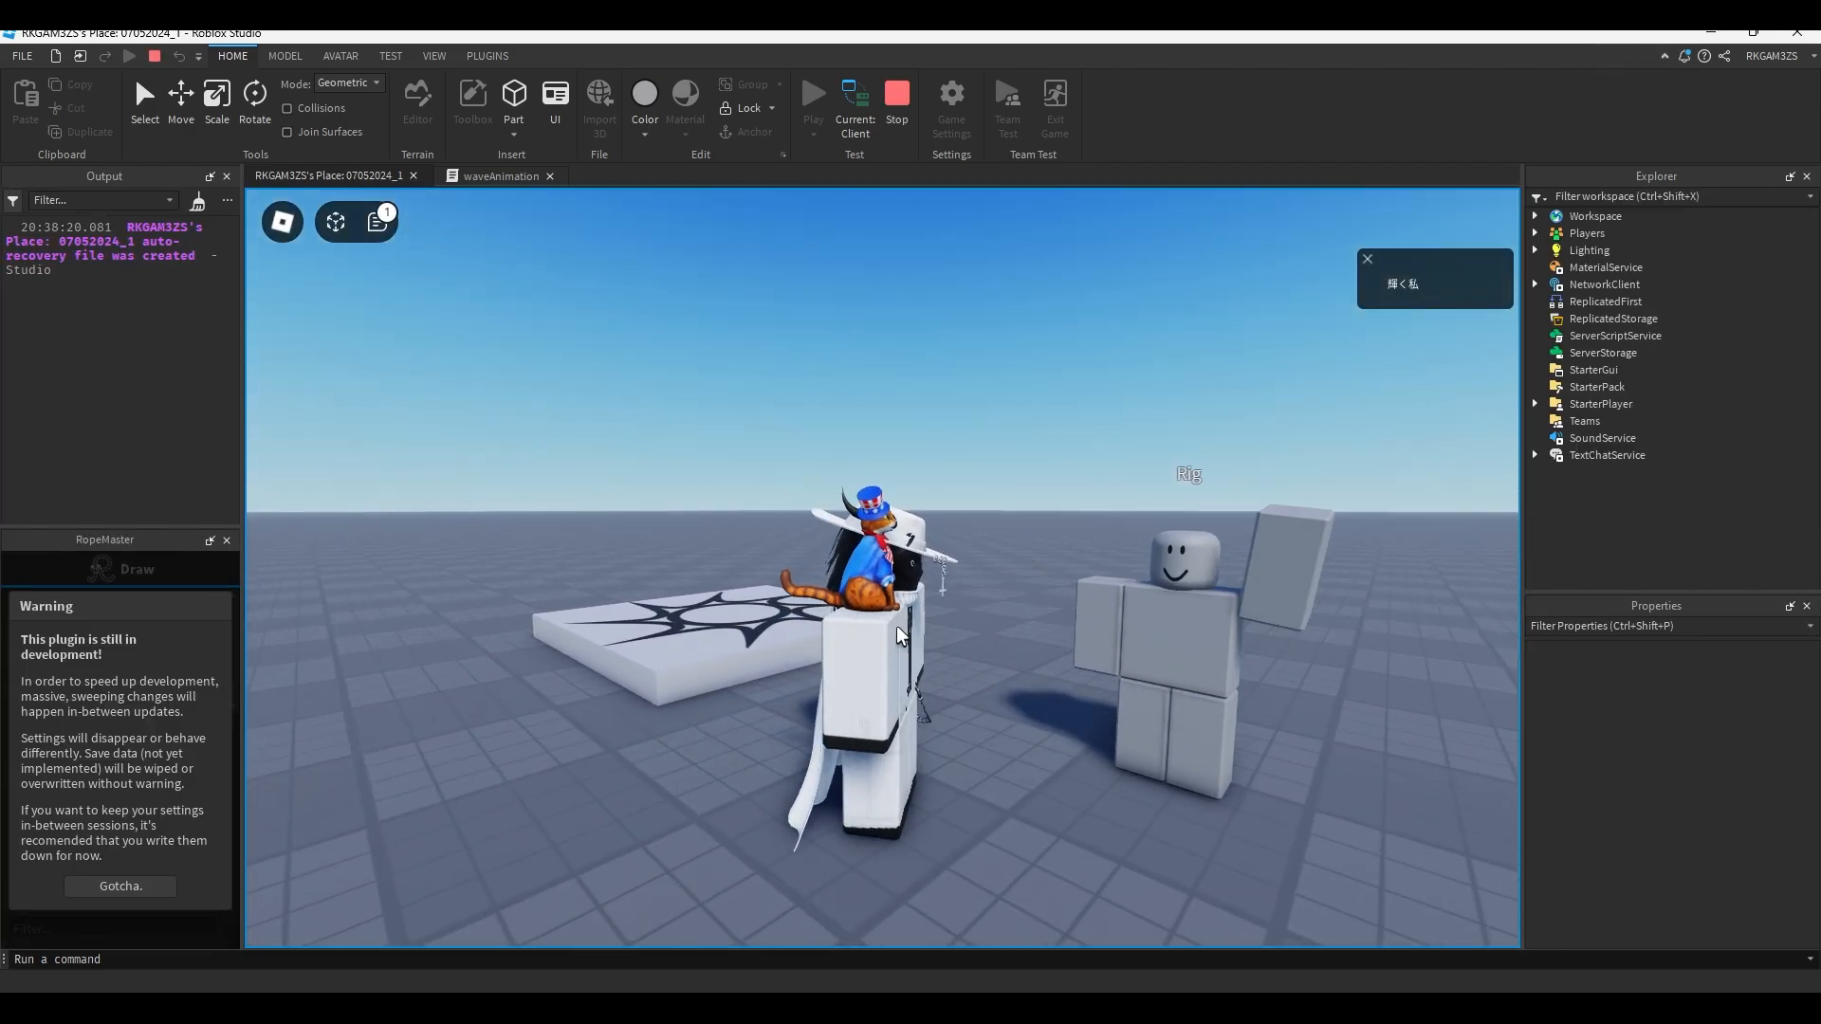
right_drag(1113, 654, 1170, 645)
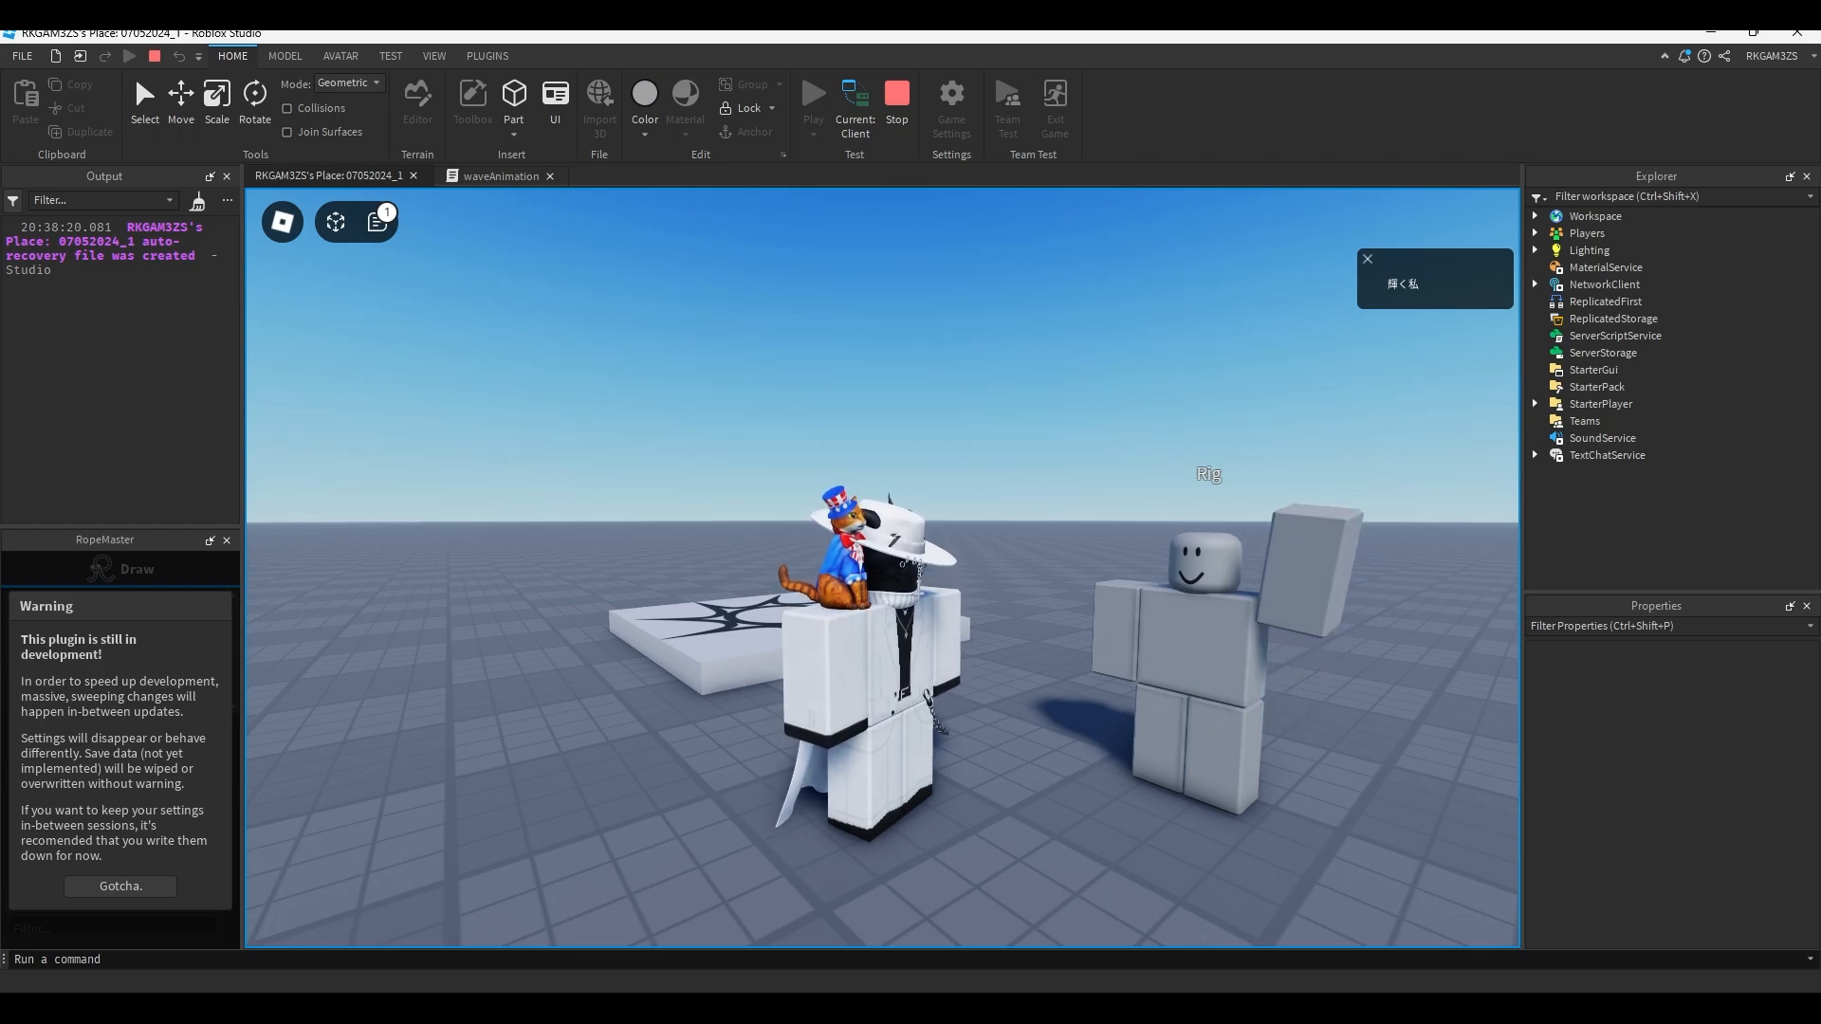
scroll(1261, 702, up, 10)
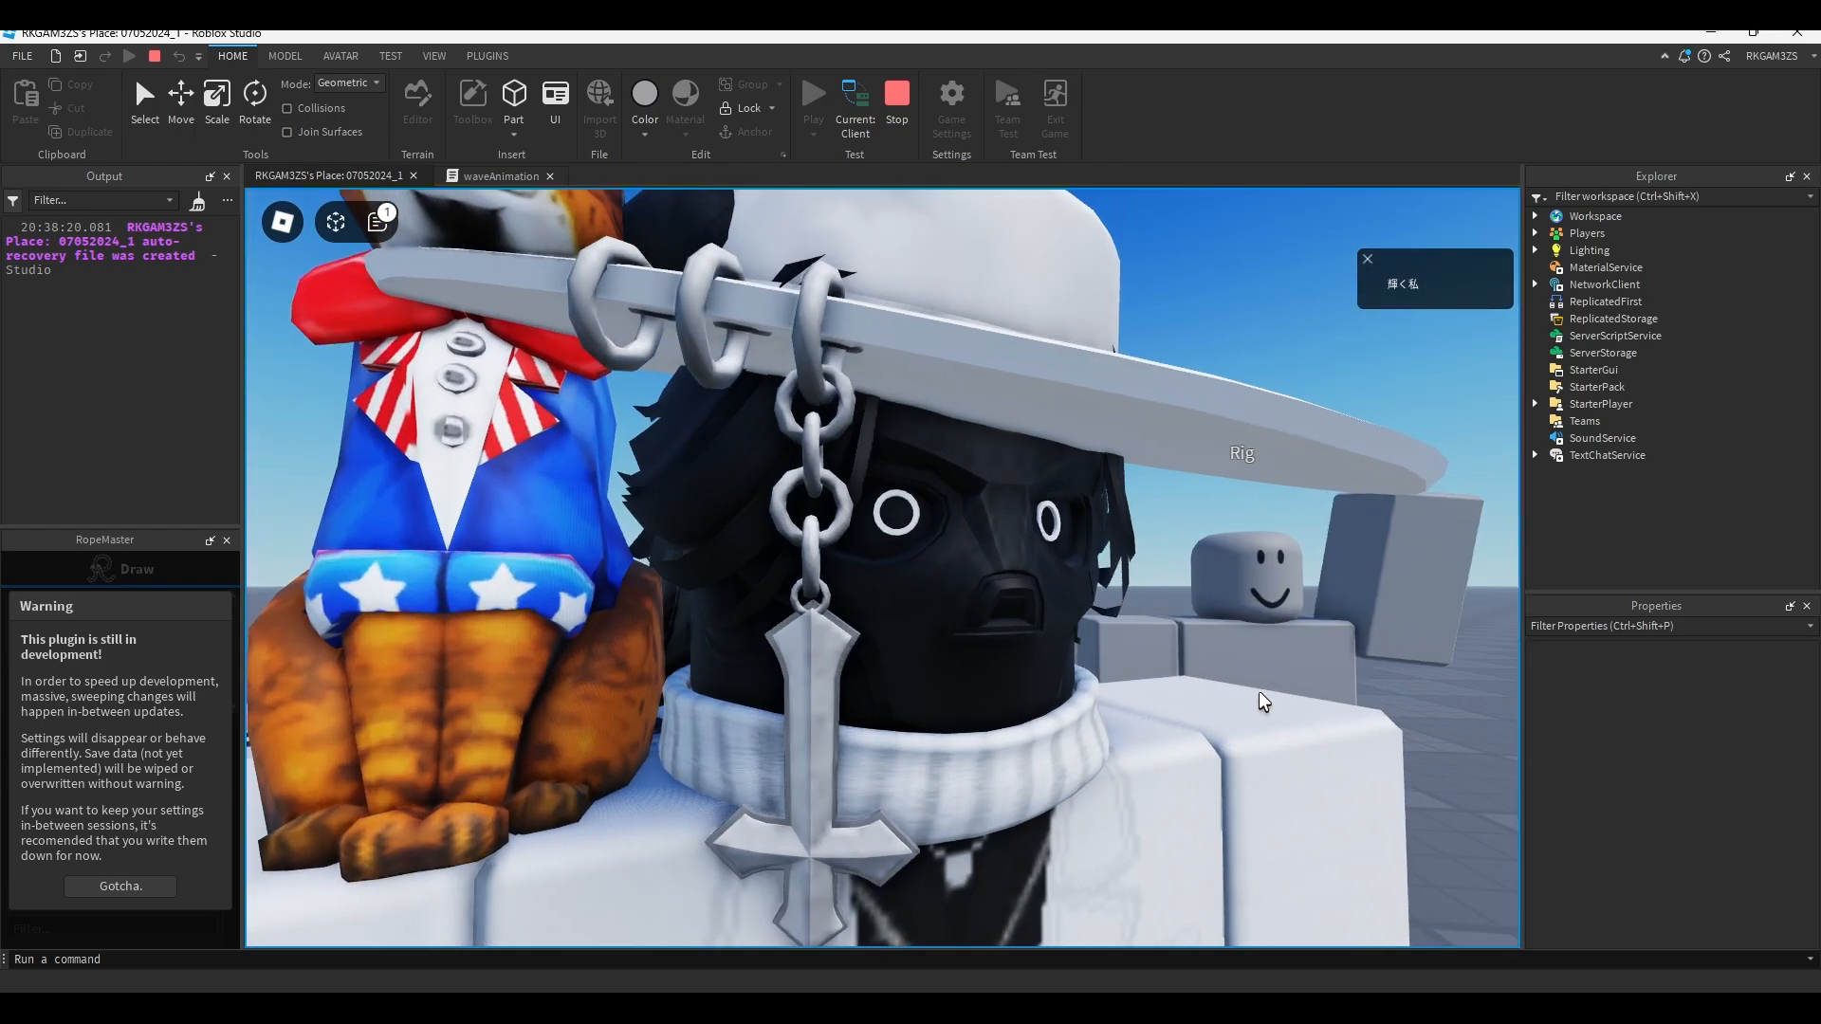
Move the character and camera around the Rig to watch its looping wave animation, and end the playtest.
right_drag(1261, 702, 1261, 701)
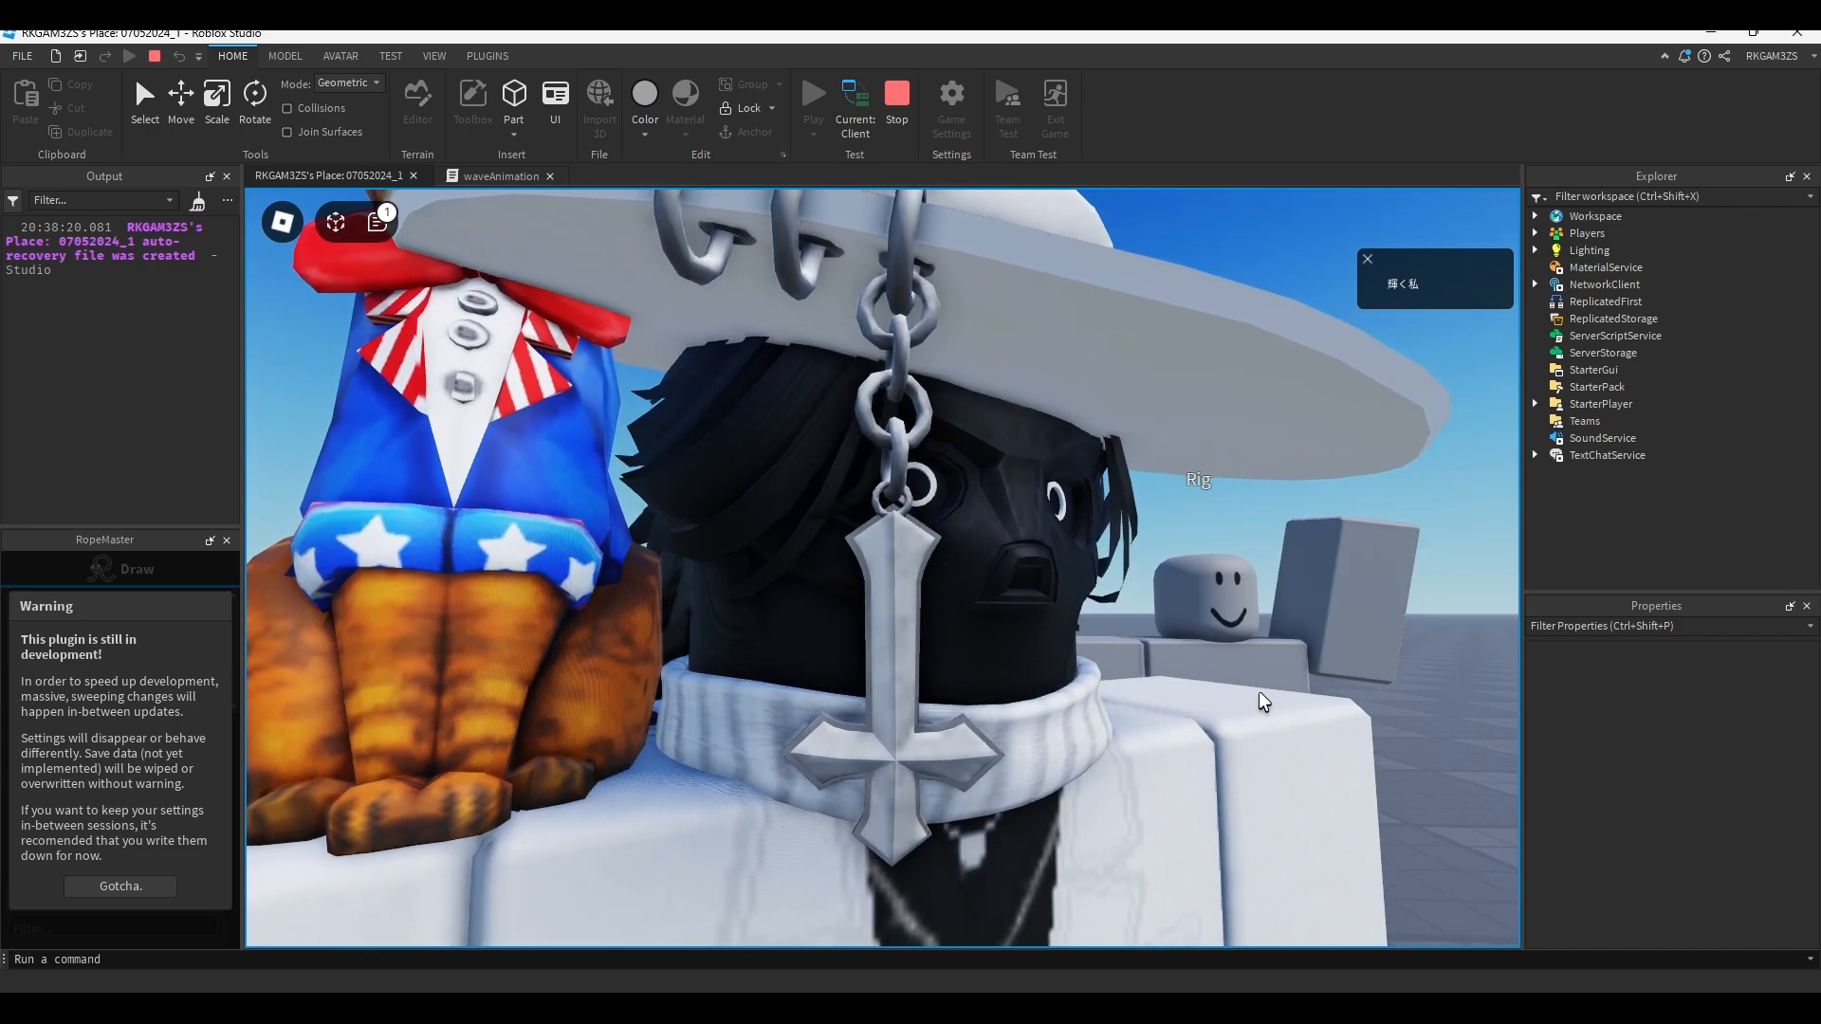
scroll(1261, 702, down, 5)
key(w)
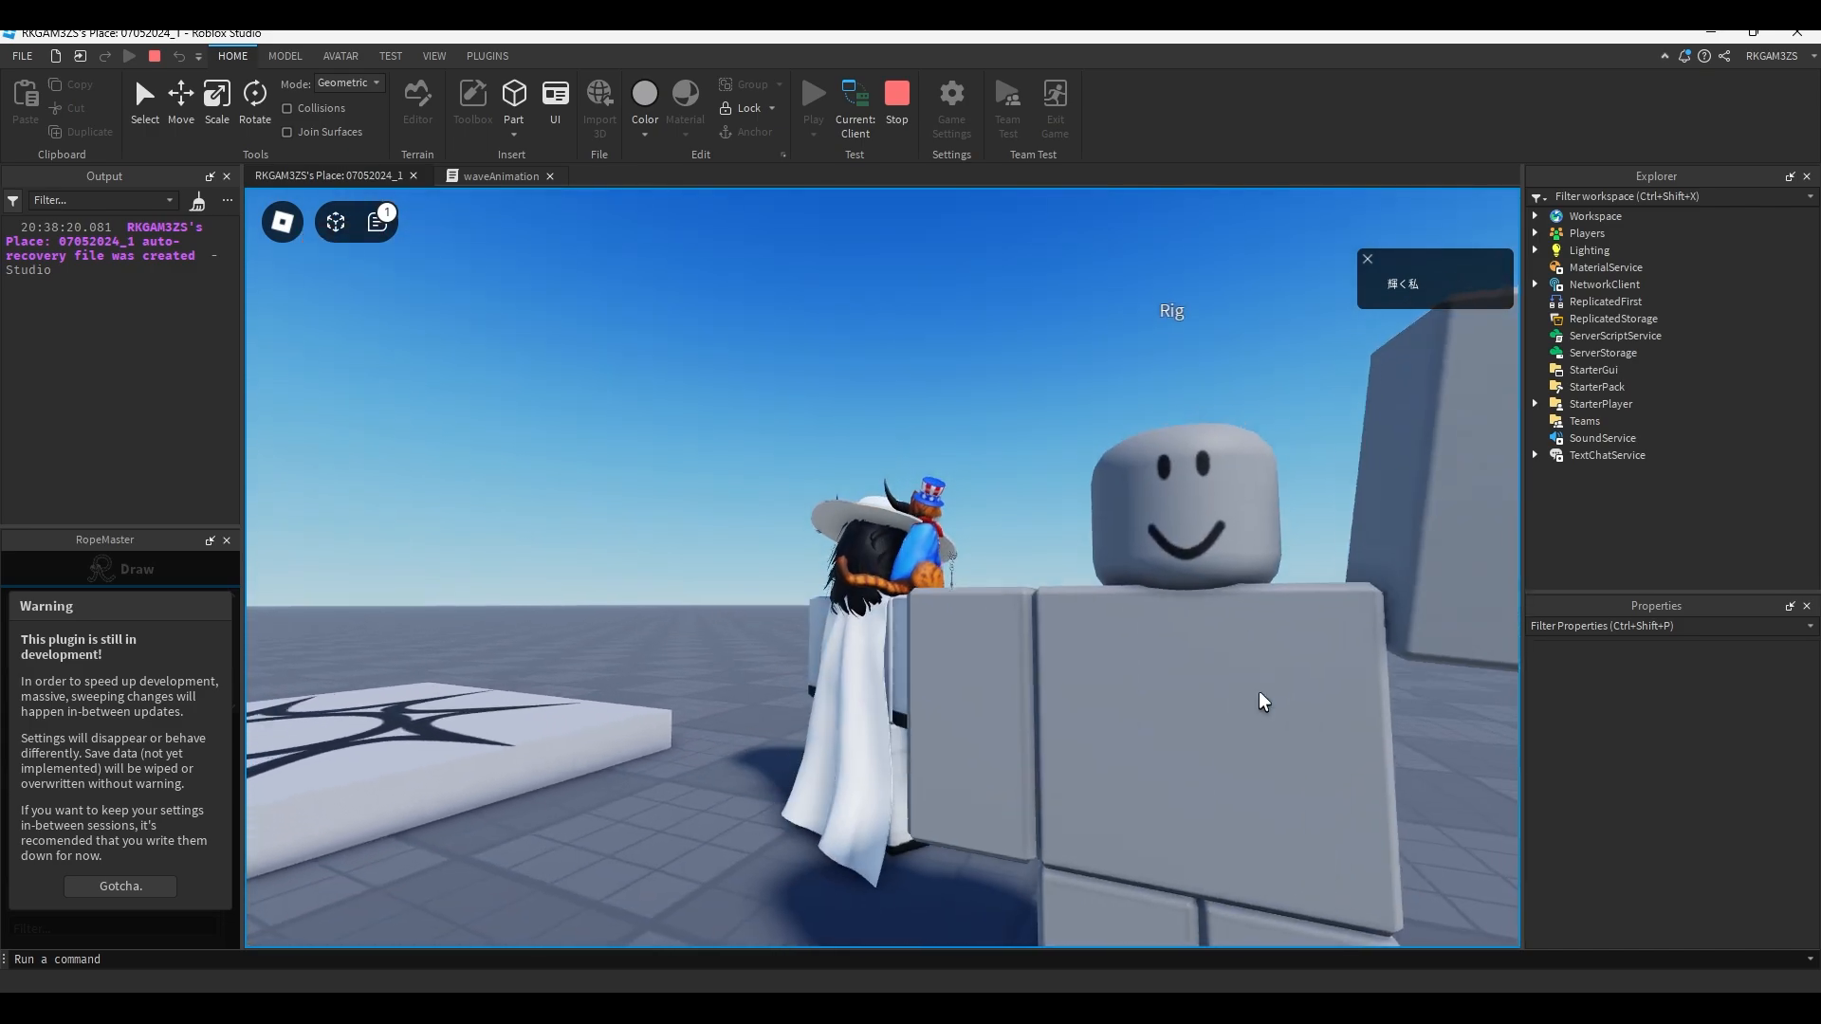
right_drag(1262, 702, 1262, 702)
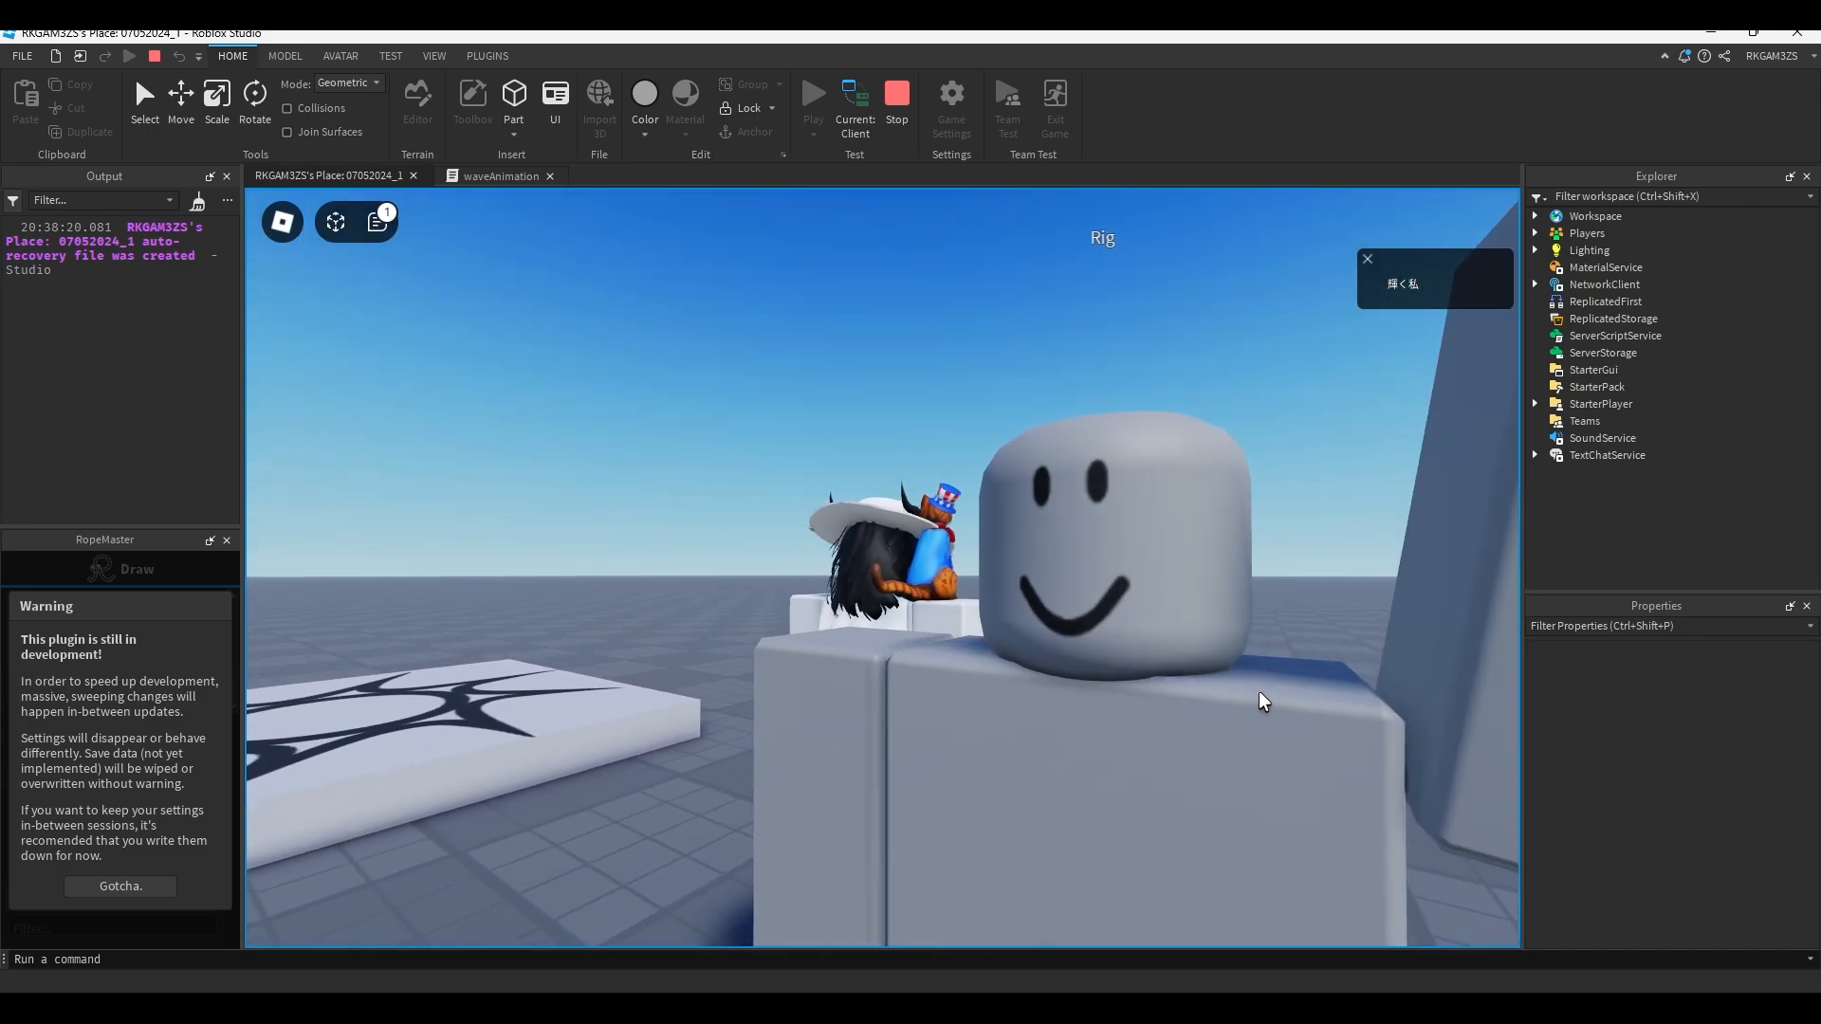
key(s)
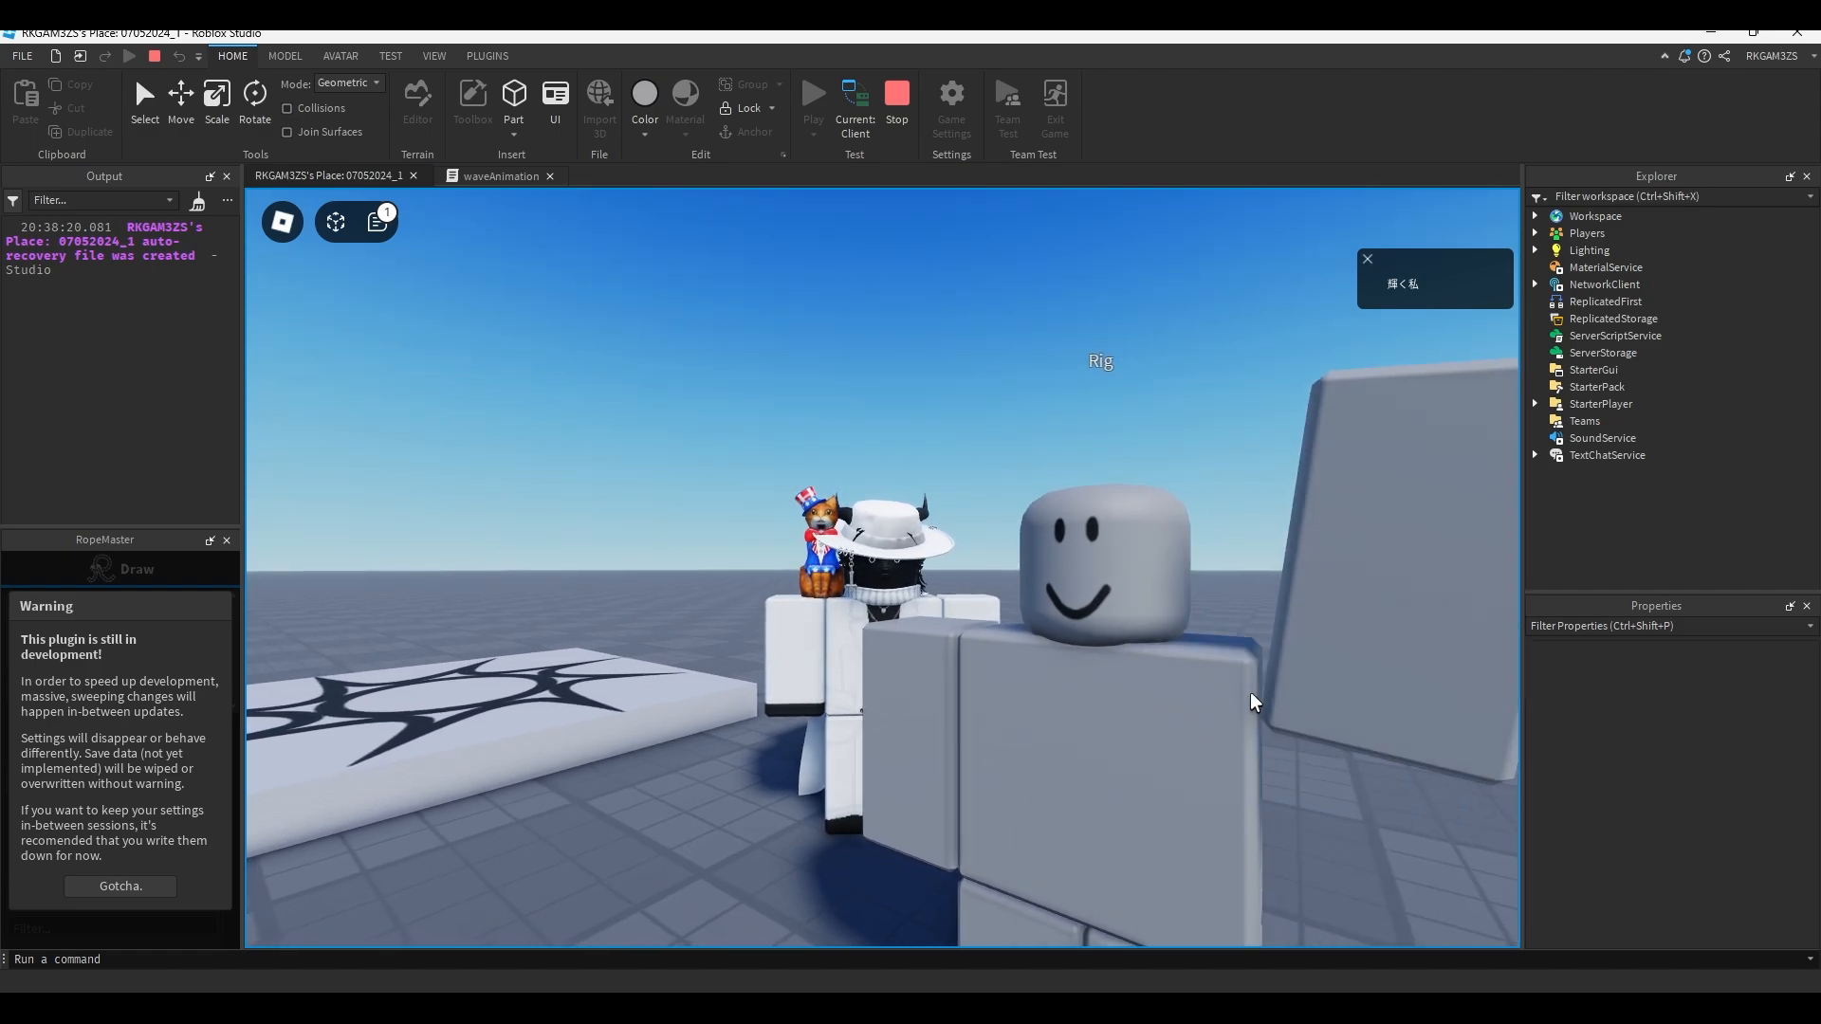
scroll(1253, 702, up, 5)
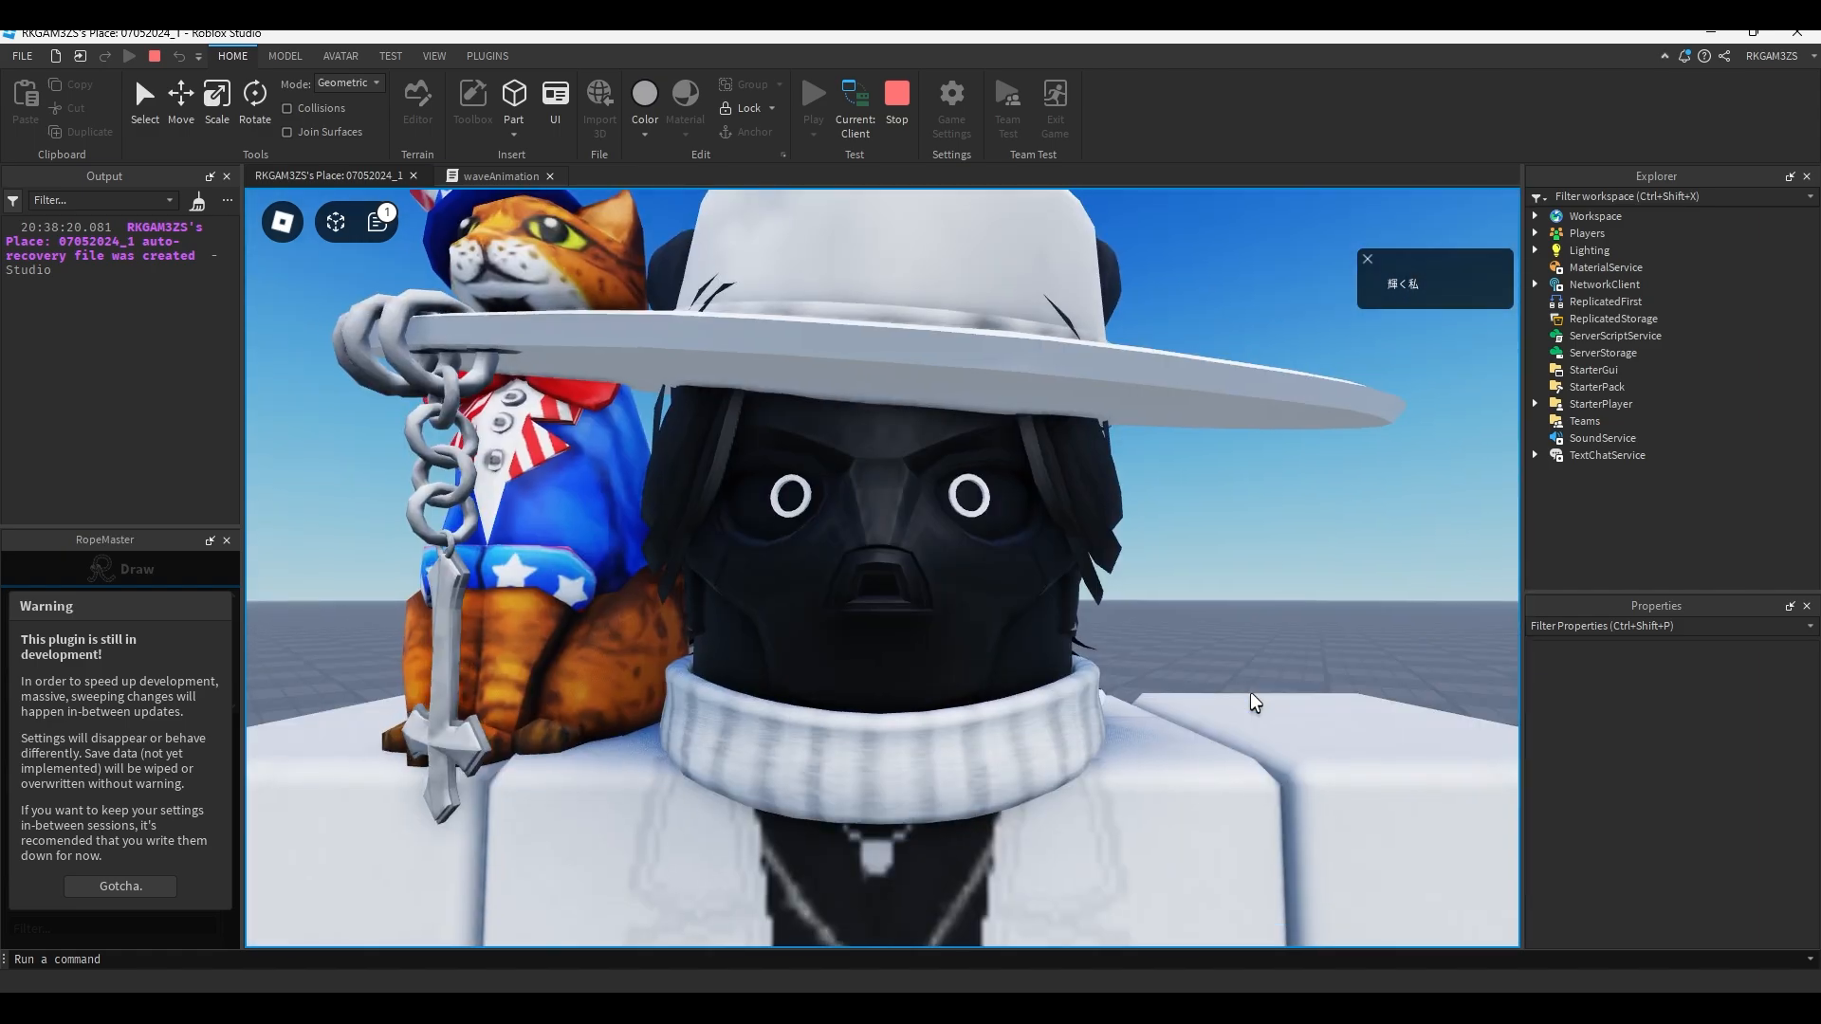
scroll(1253, 701, down, 3)
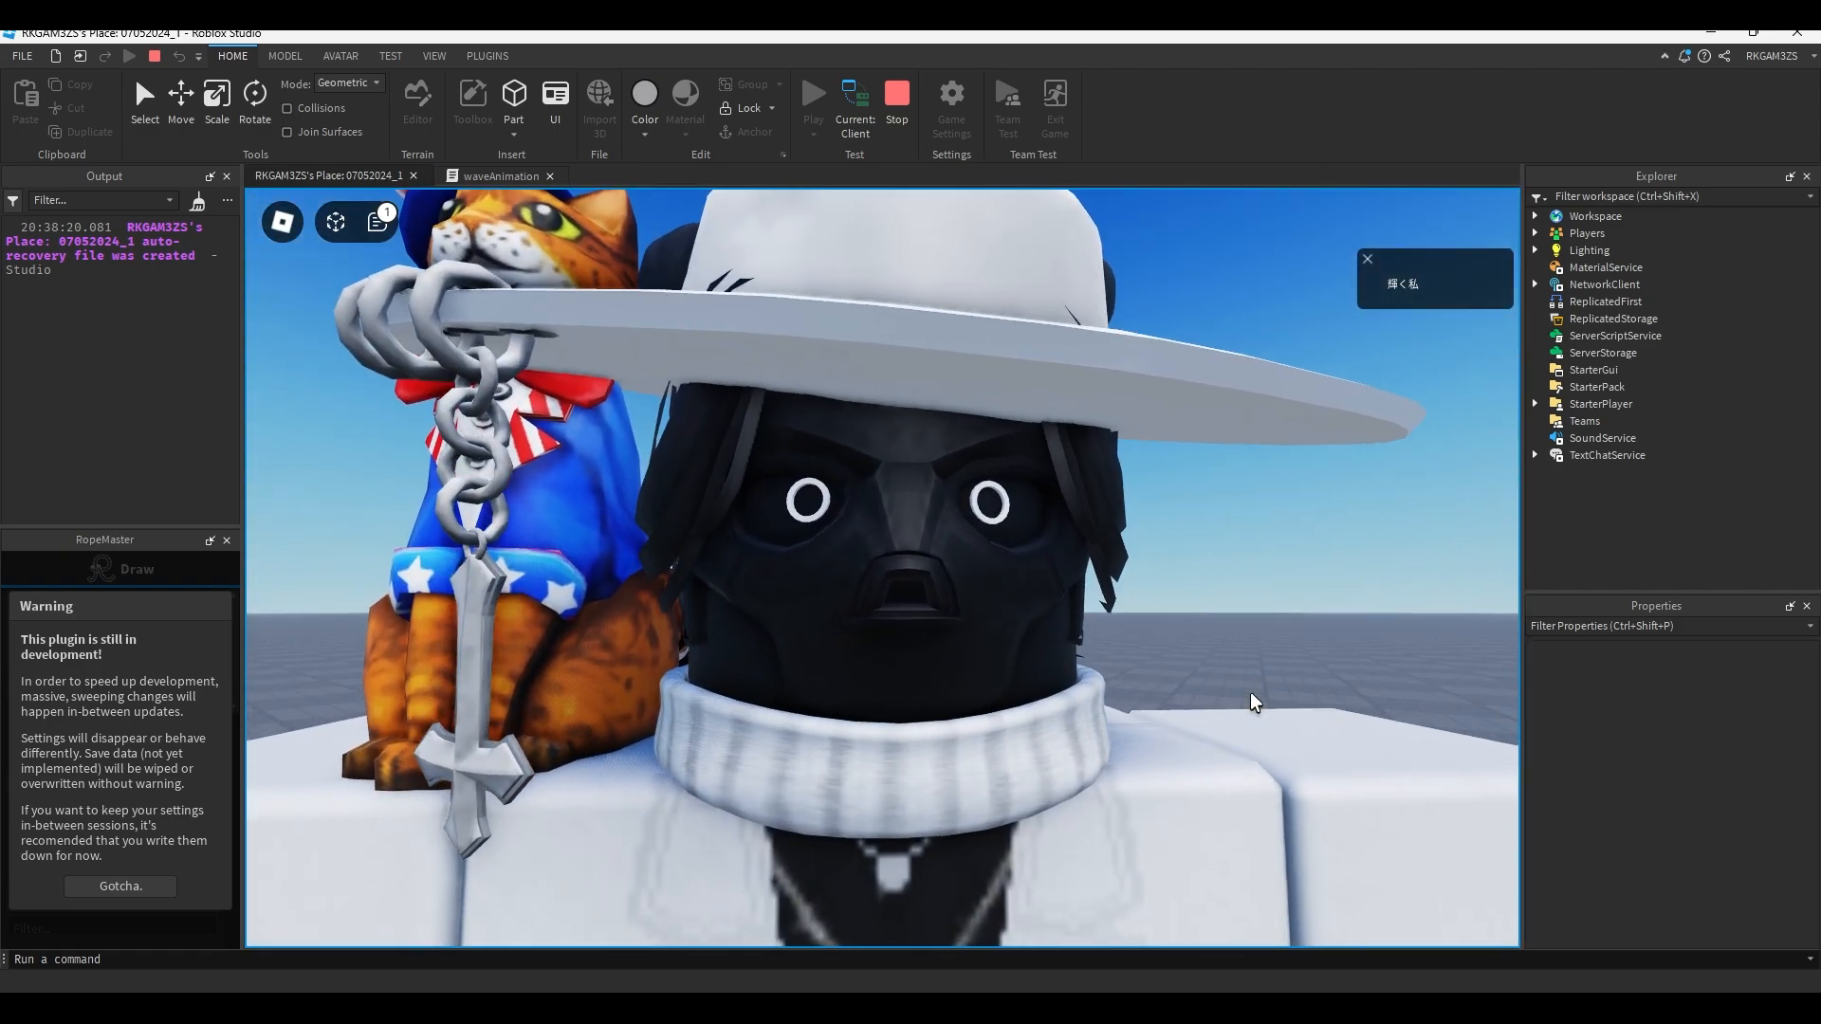
scroll(1254, 702, down, 5)
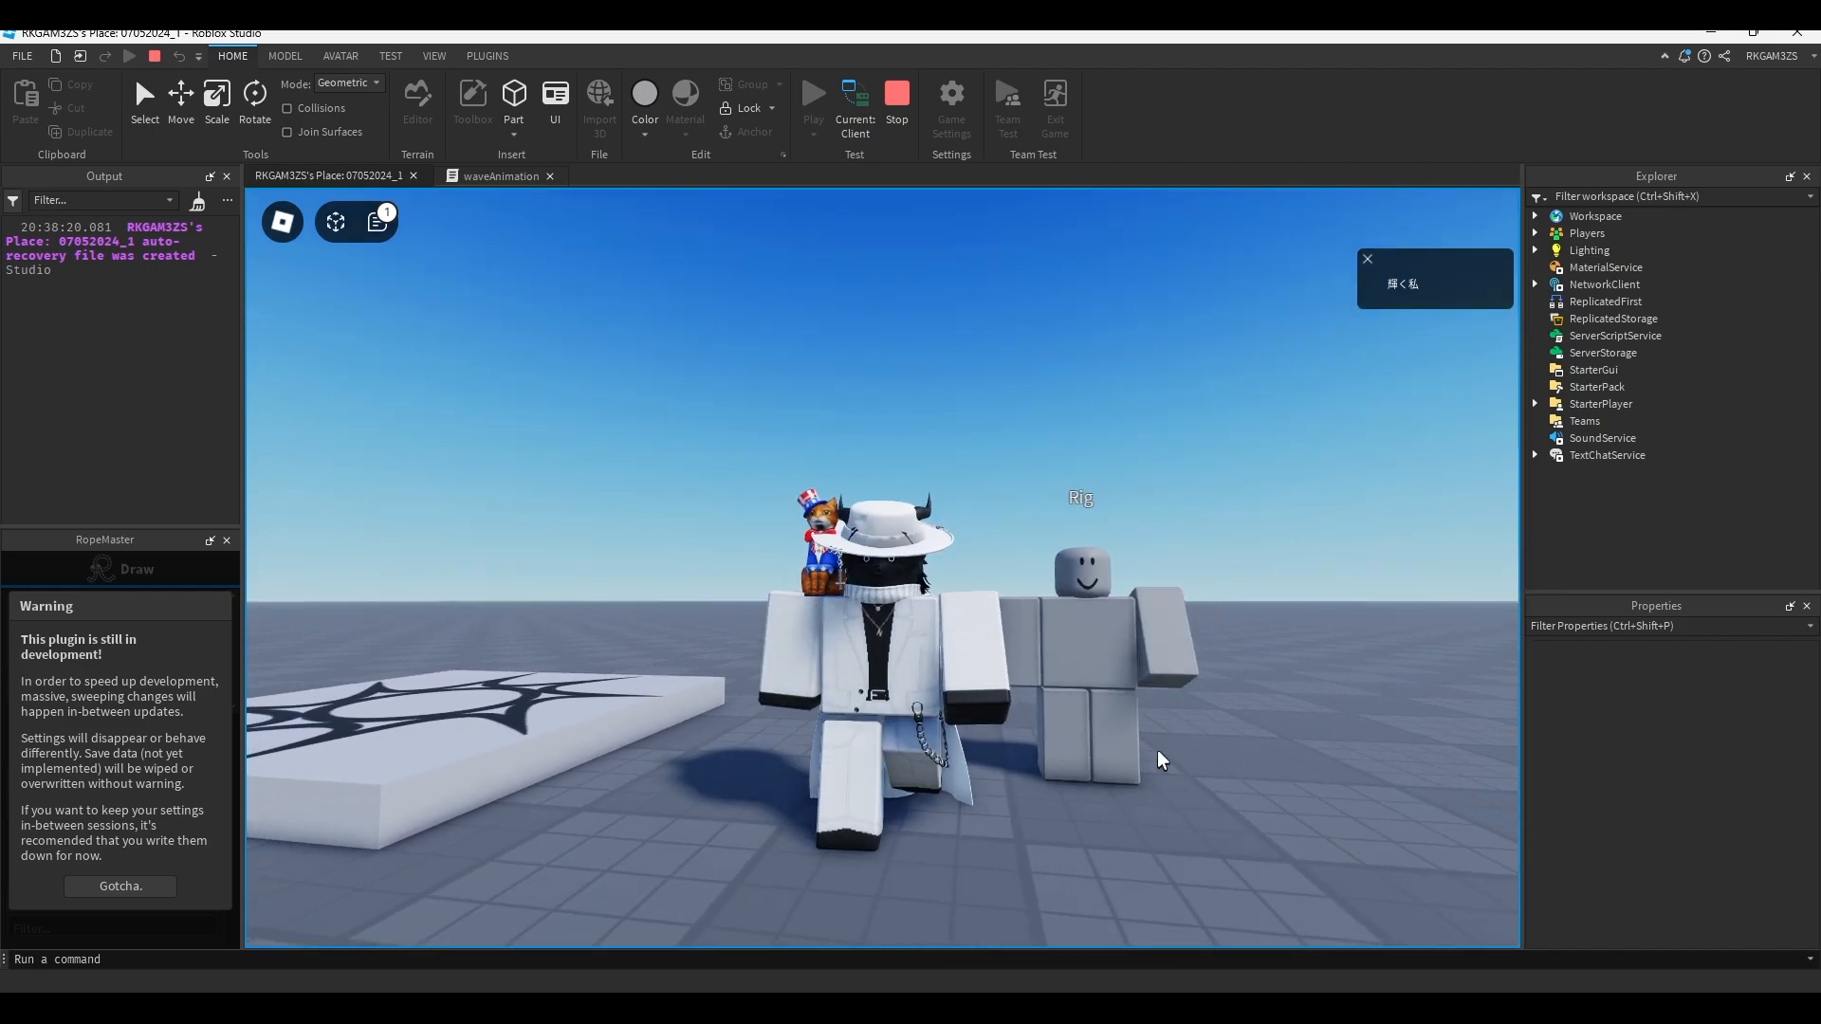
right_drag(1122, 681, 1120, 699)
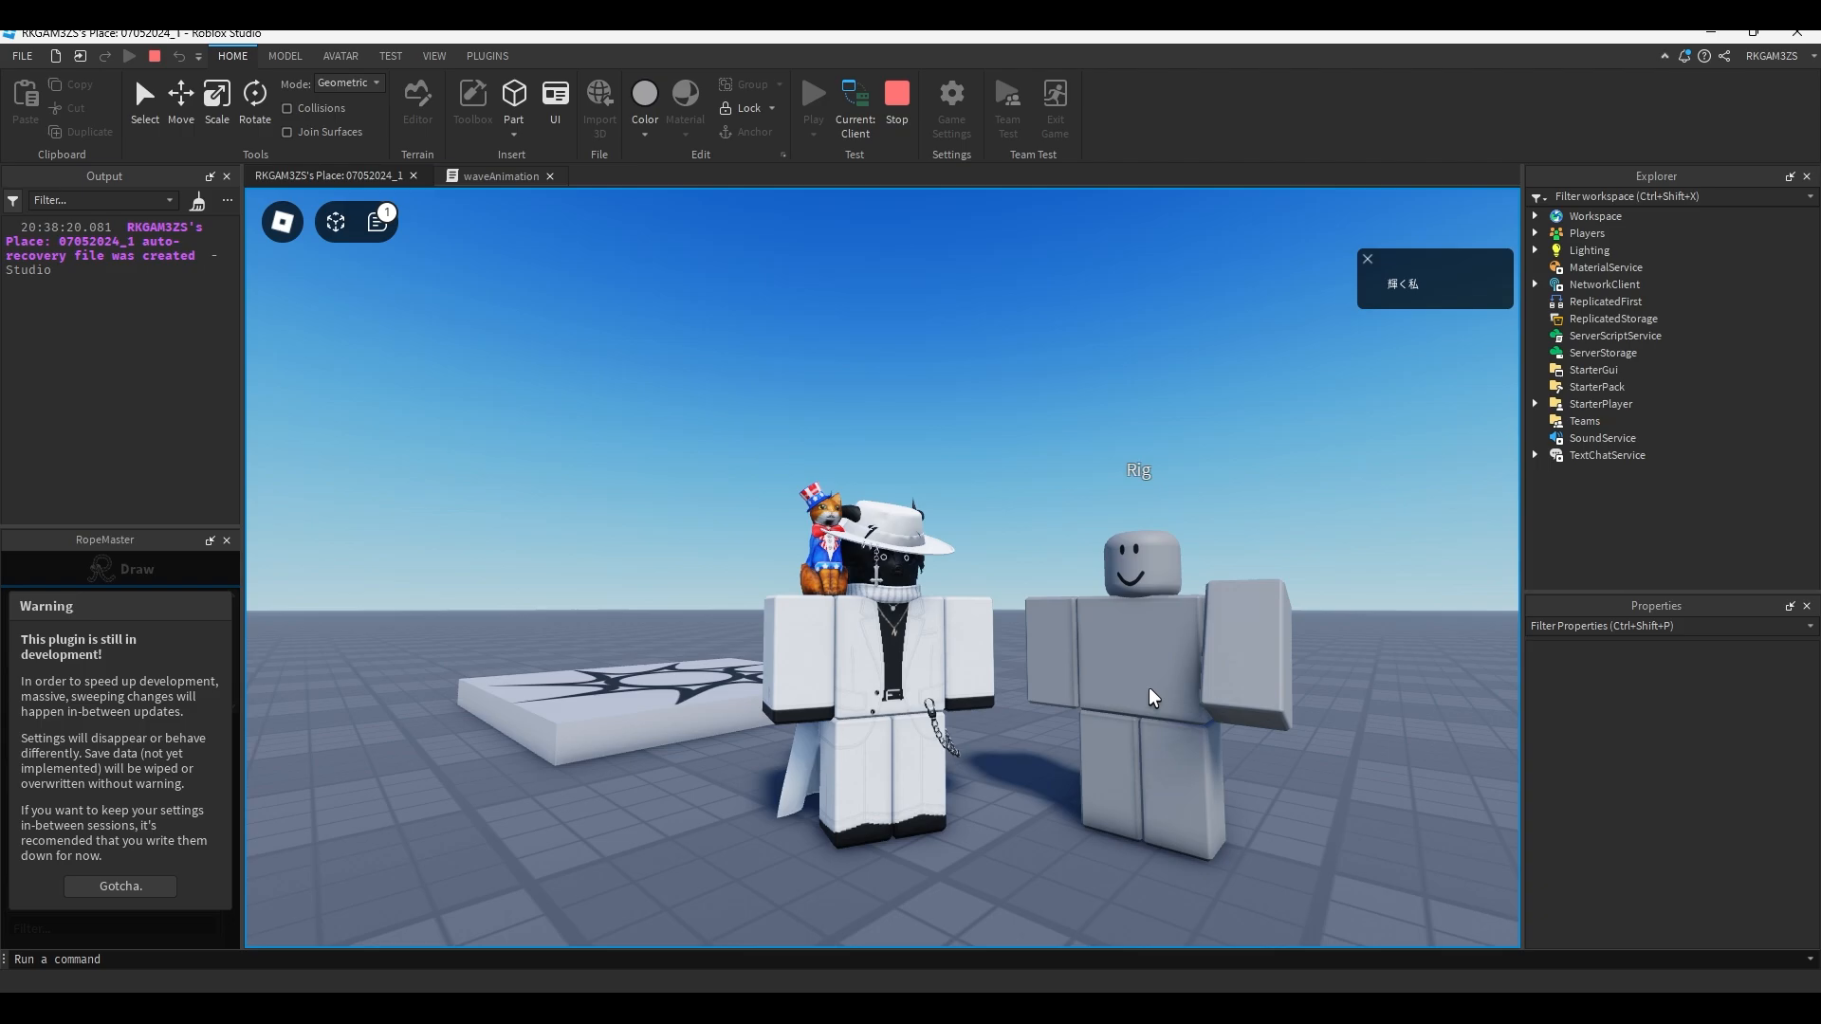
key(shift+F5)
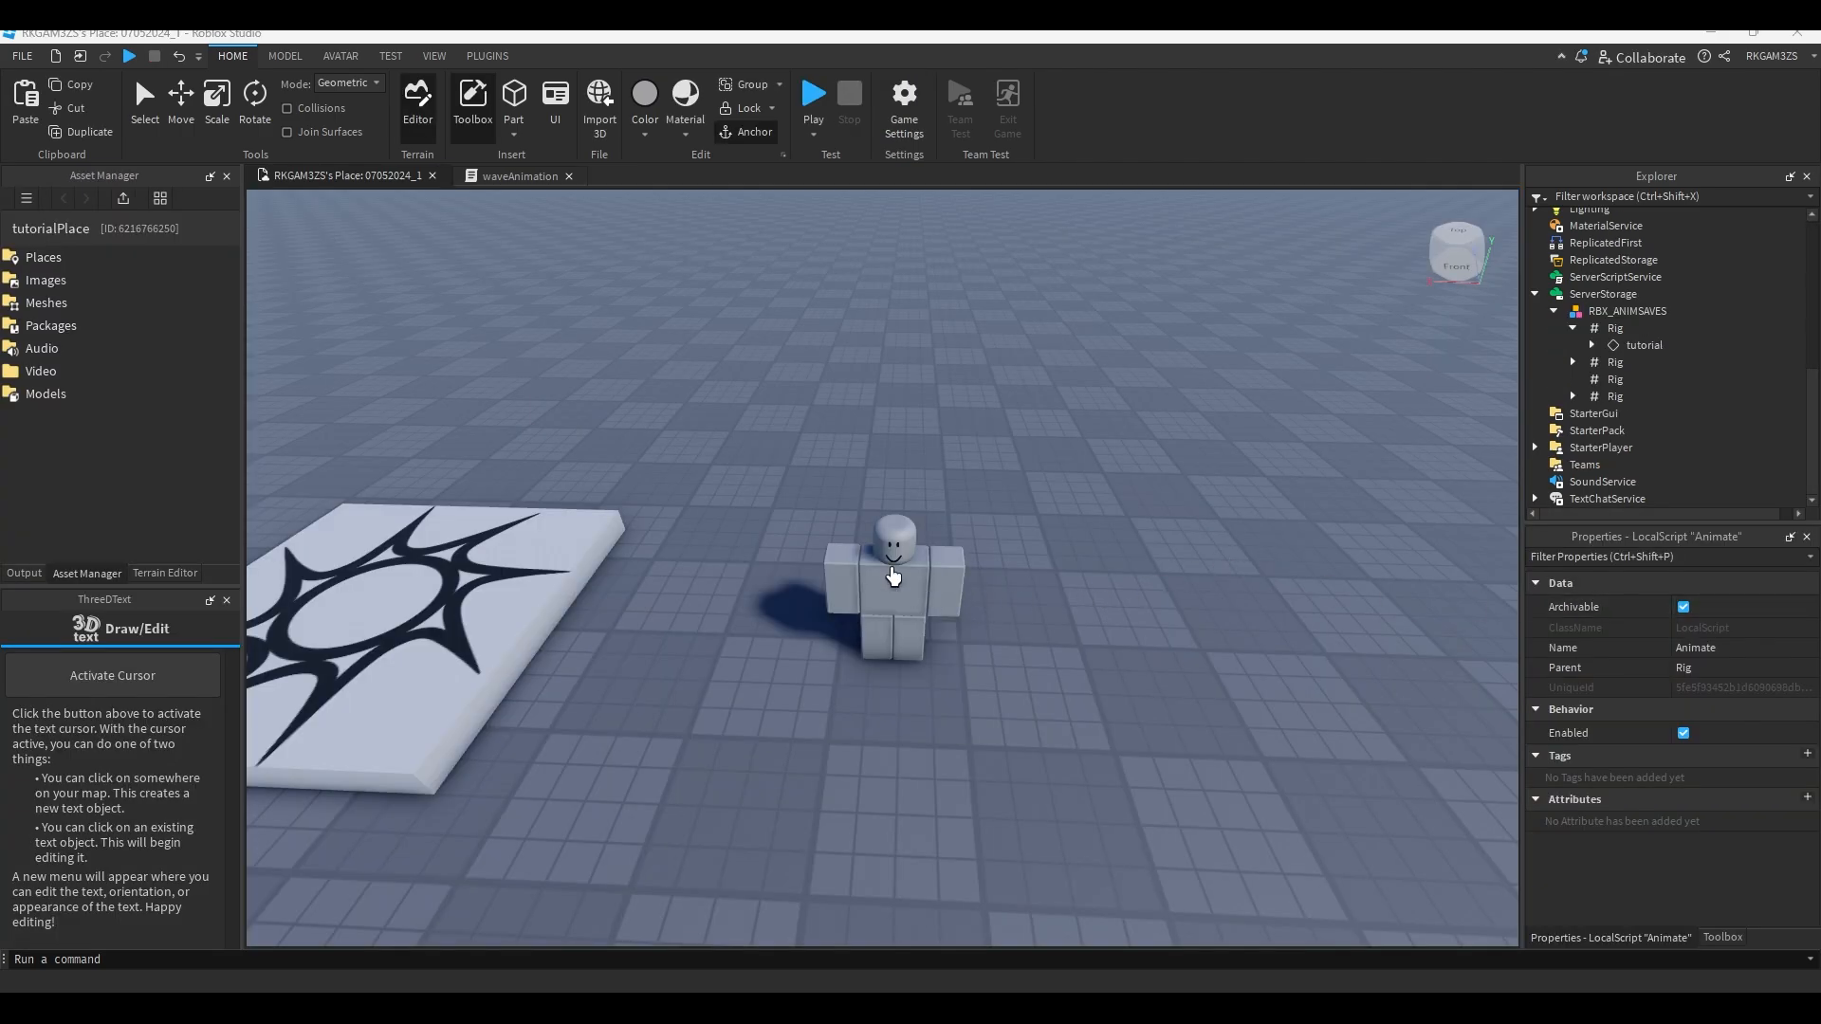
Collapse the RBX_ANIMSAVES folder and locate the waveAnimation and Animate scripts inside the Rig model.
right_drag(930, 601, 929, 597)
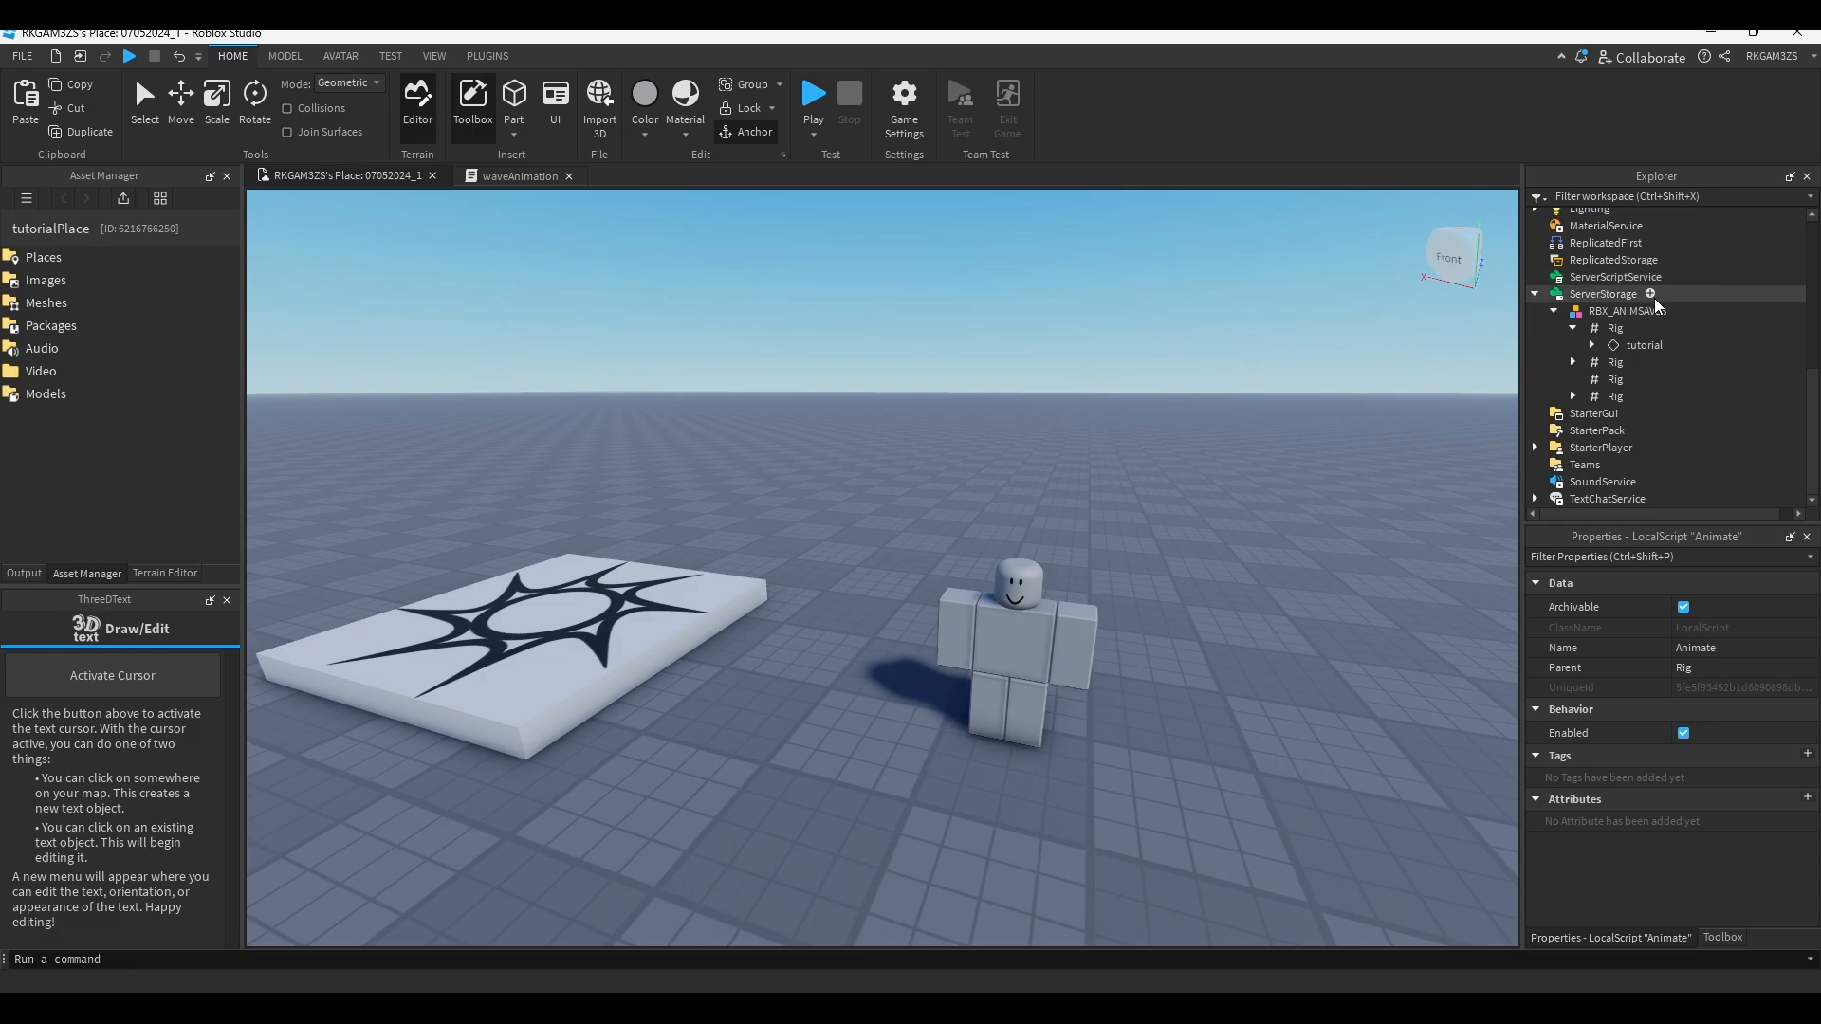
click(1554, 310)
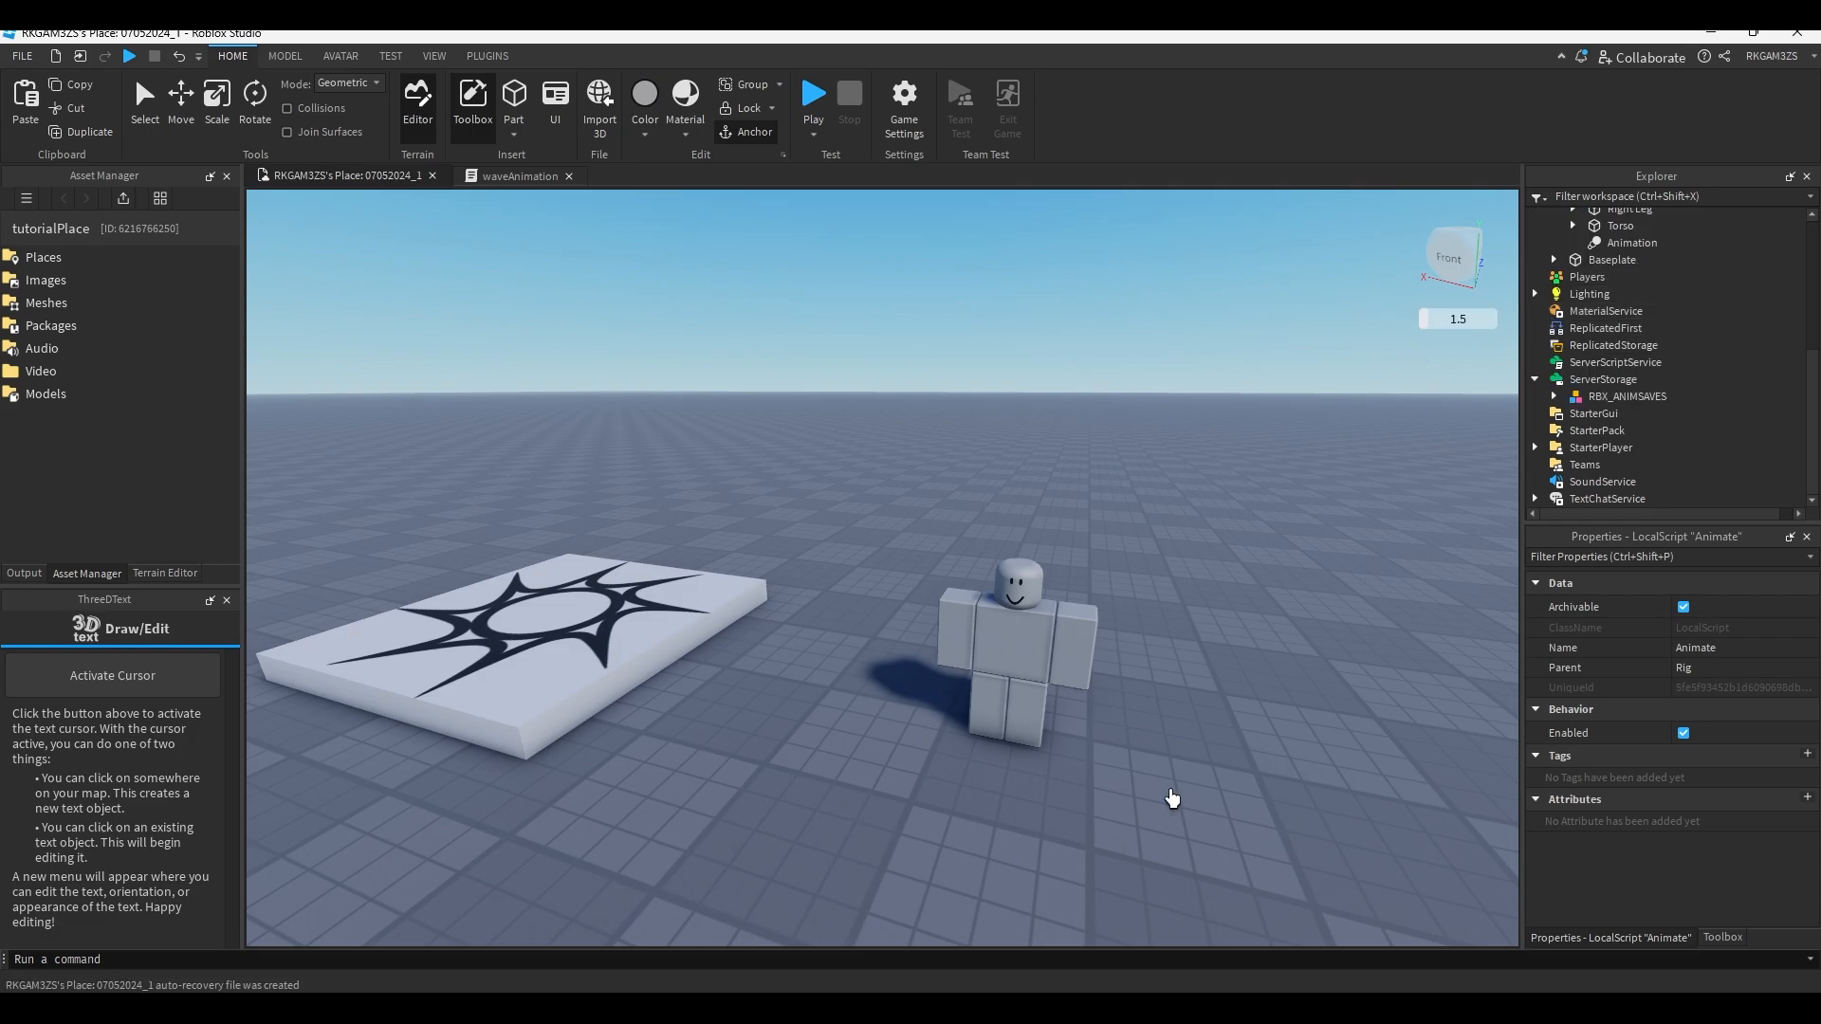
right_drag(1211, 870, 1215, 860)
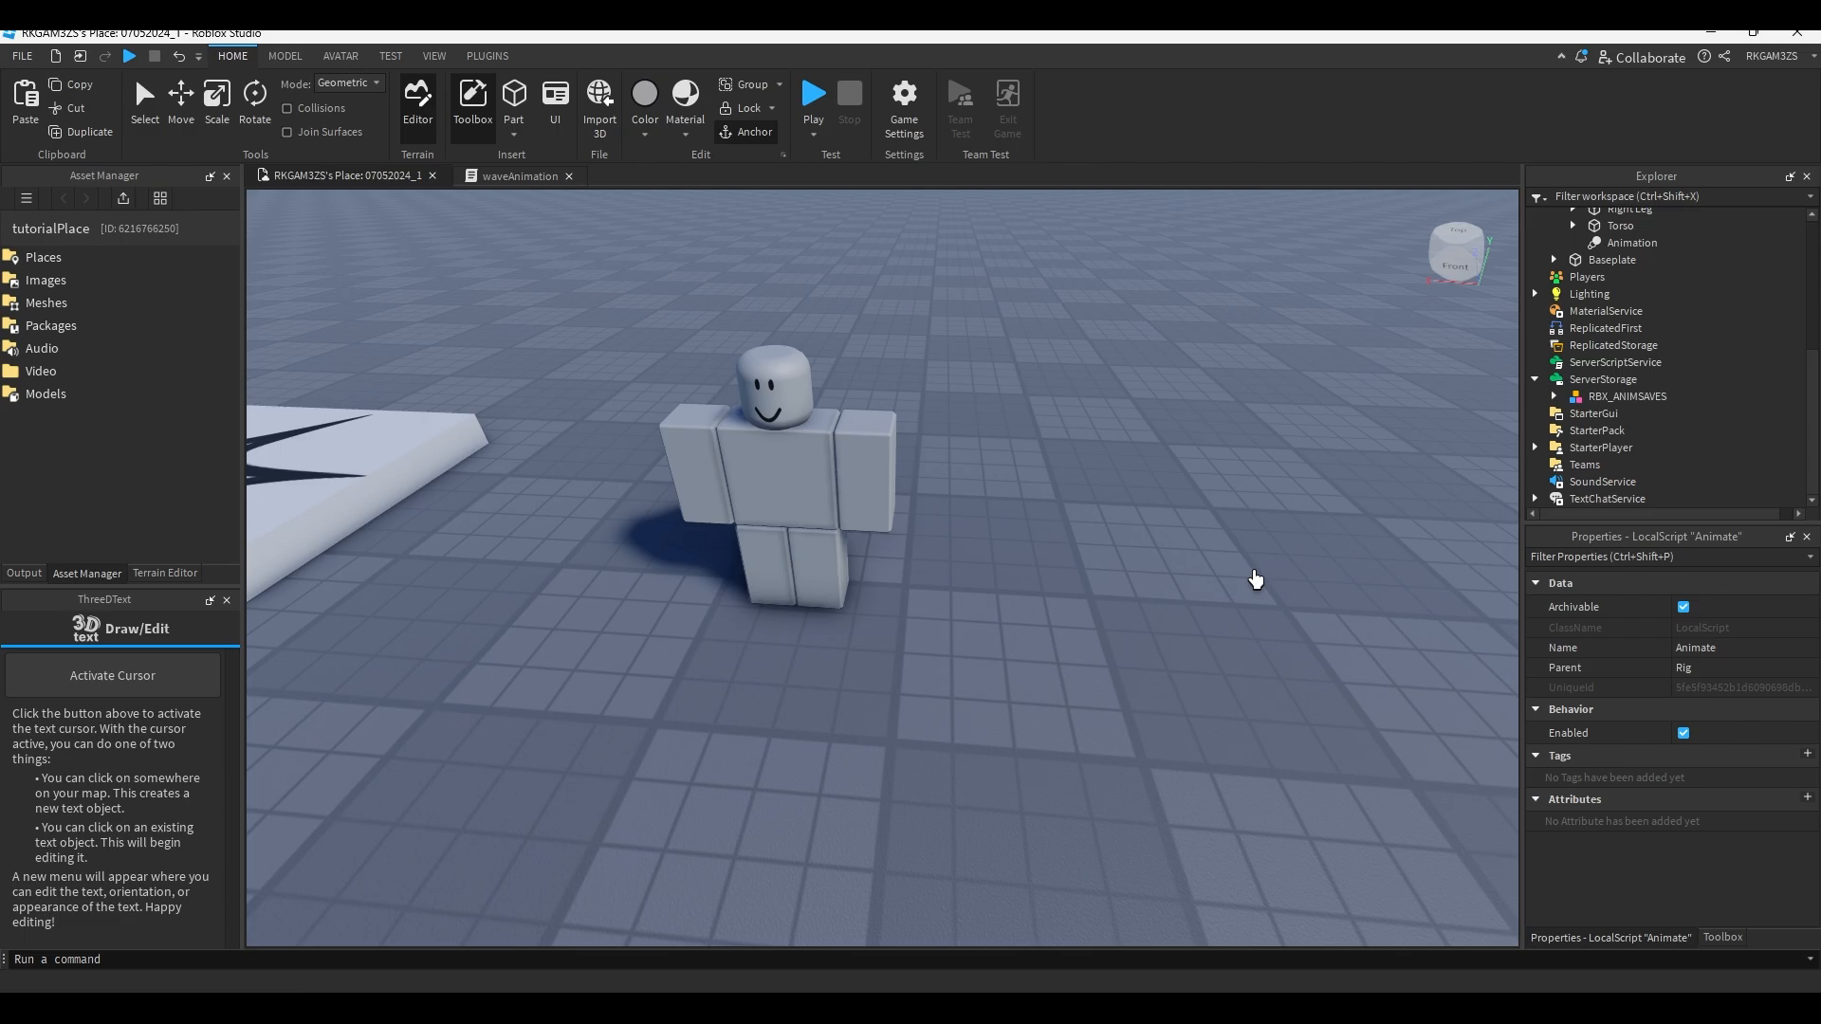
scroll(1581, 389, up, 5)
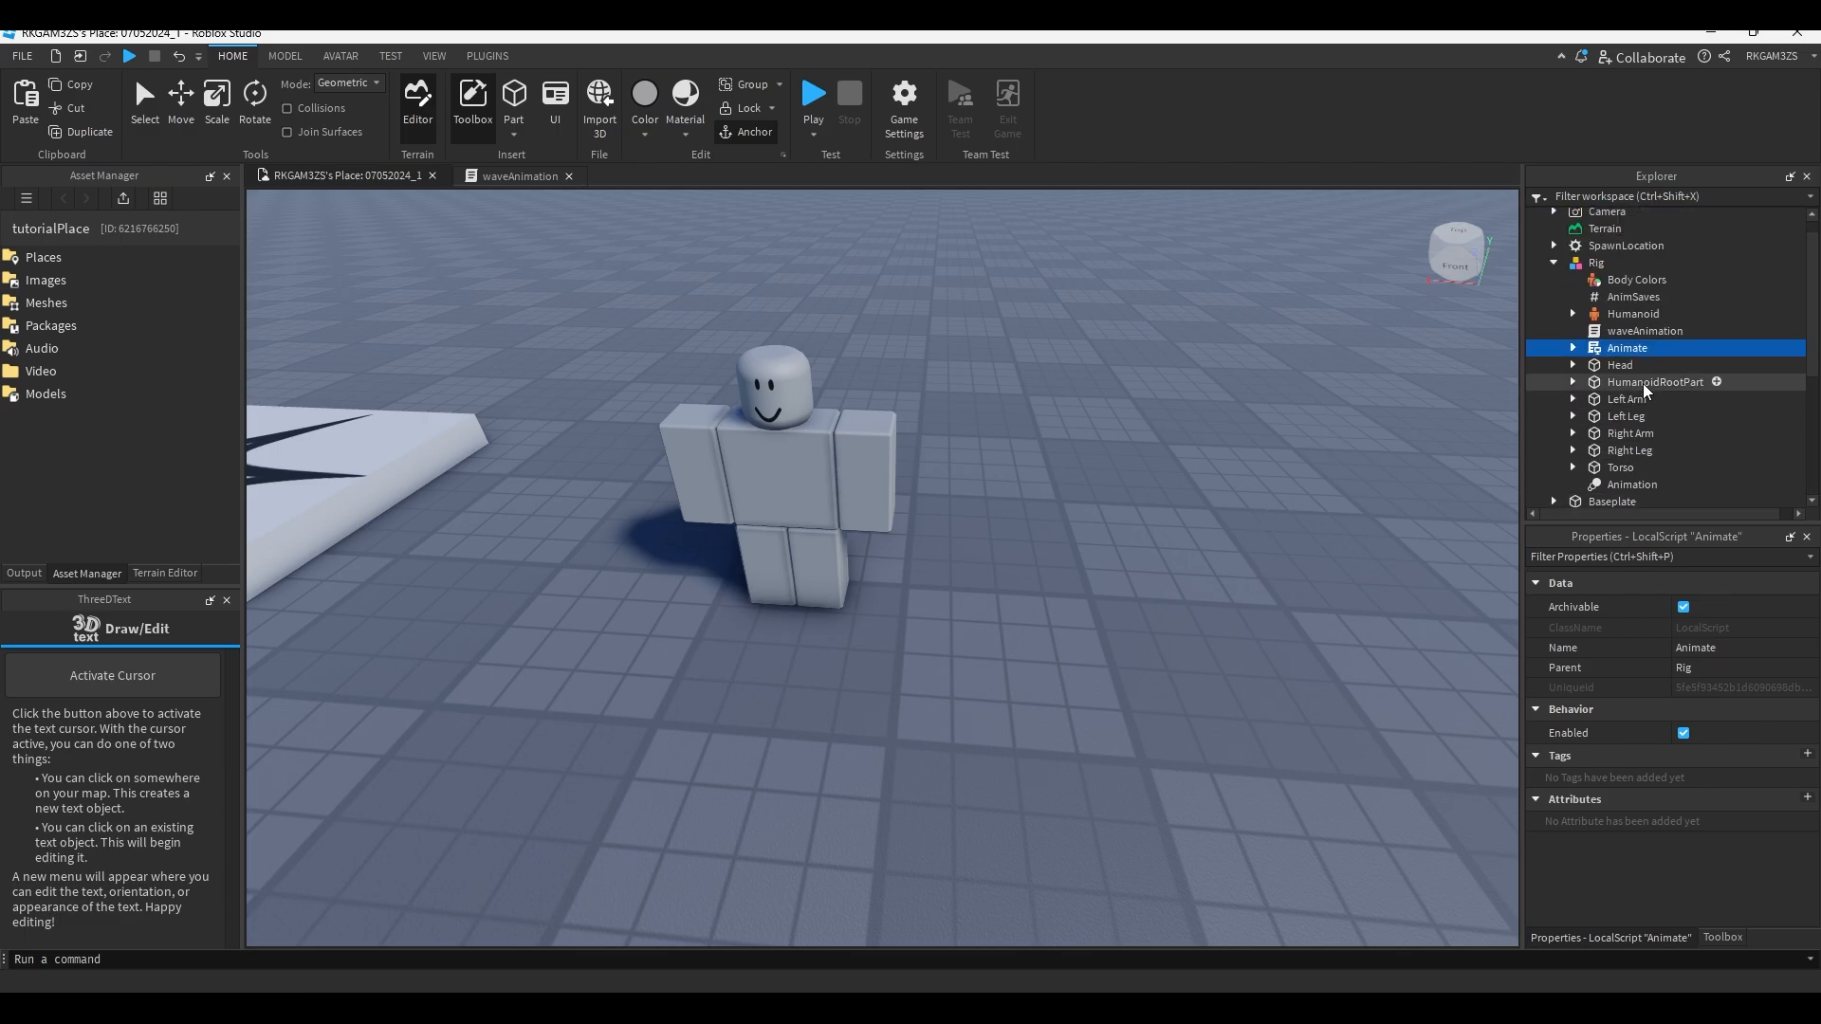
click(1597, 357)
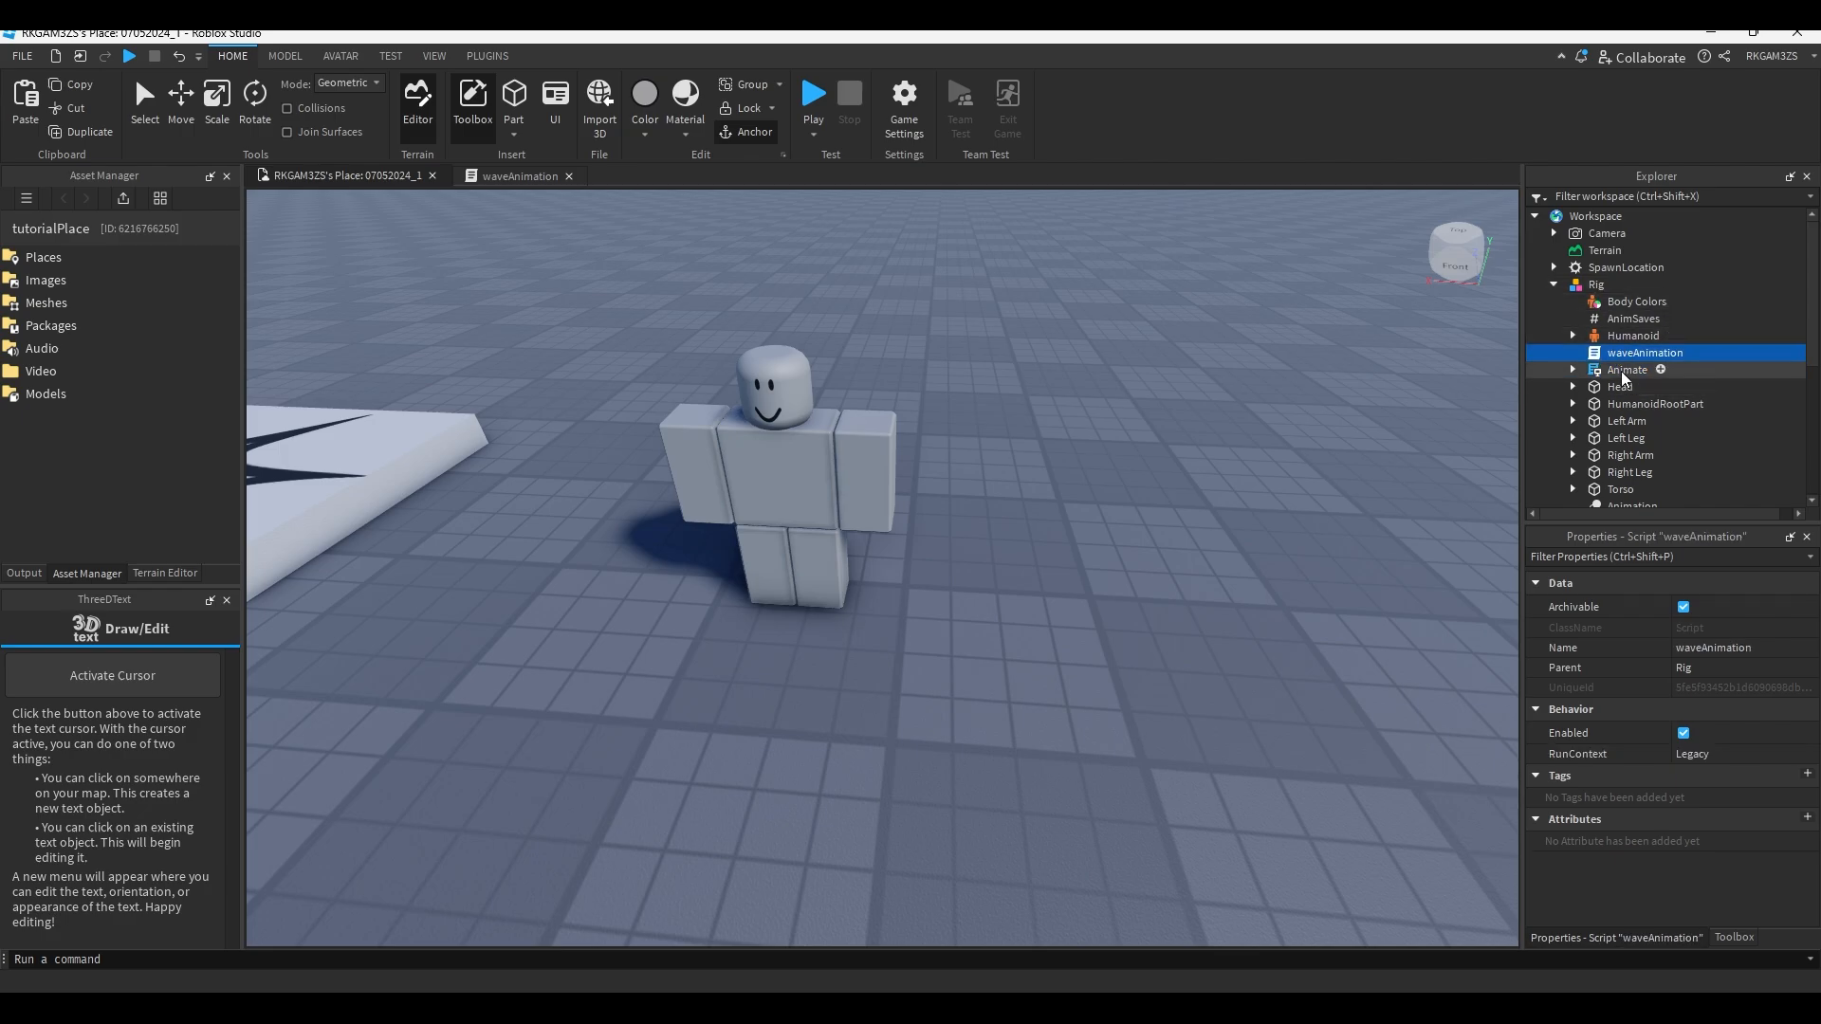
click(1611, 376)
Start a playtest, copy the Animate script from the player's character in Workspace, and stop the playtest.
key(F5)
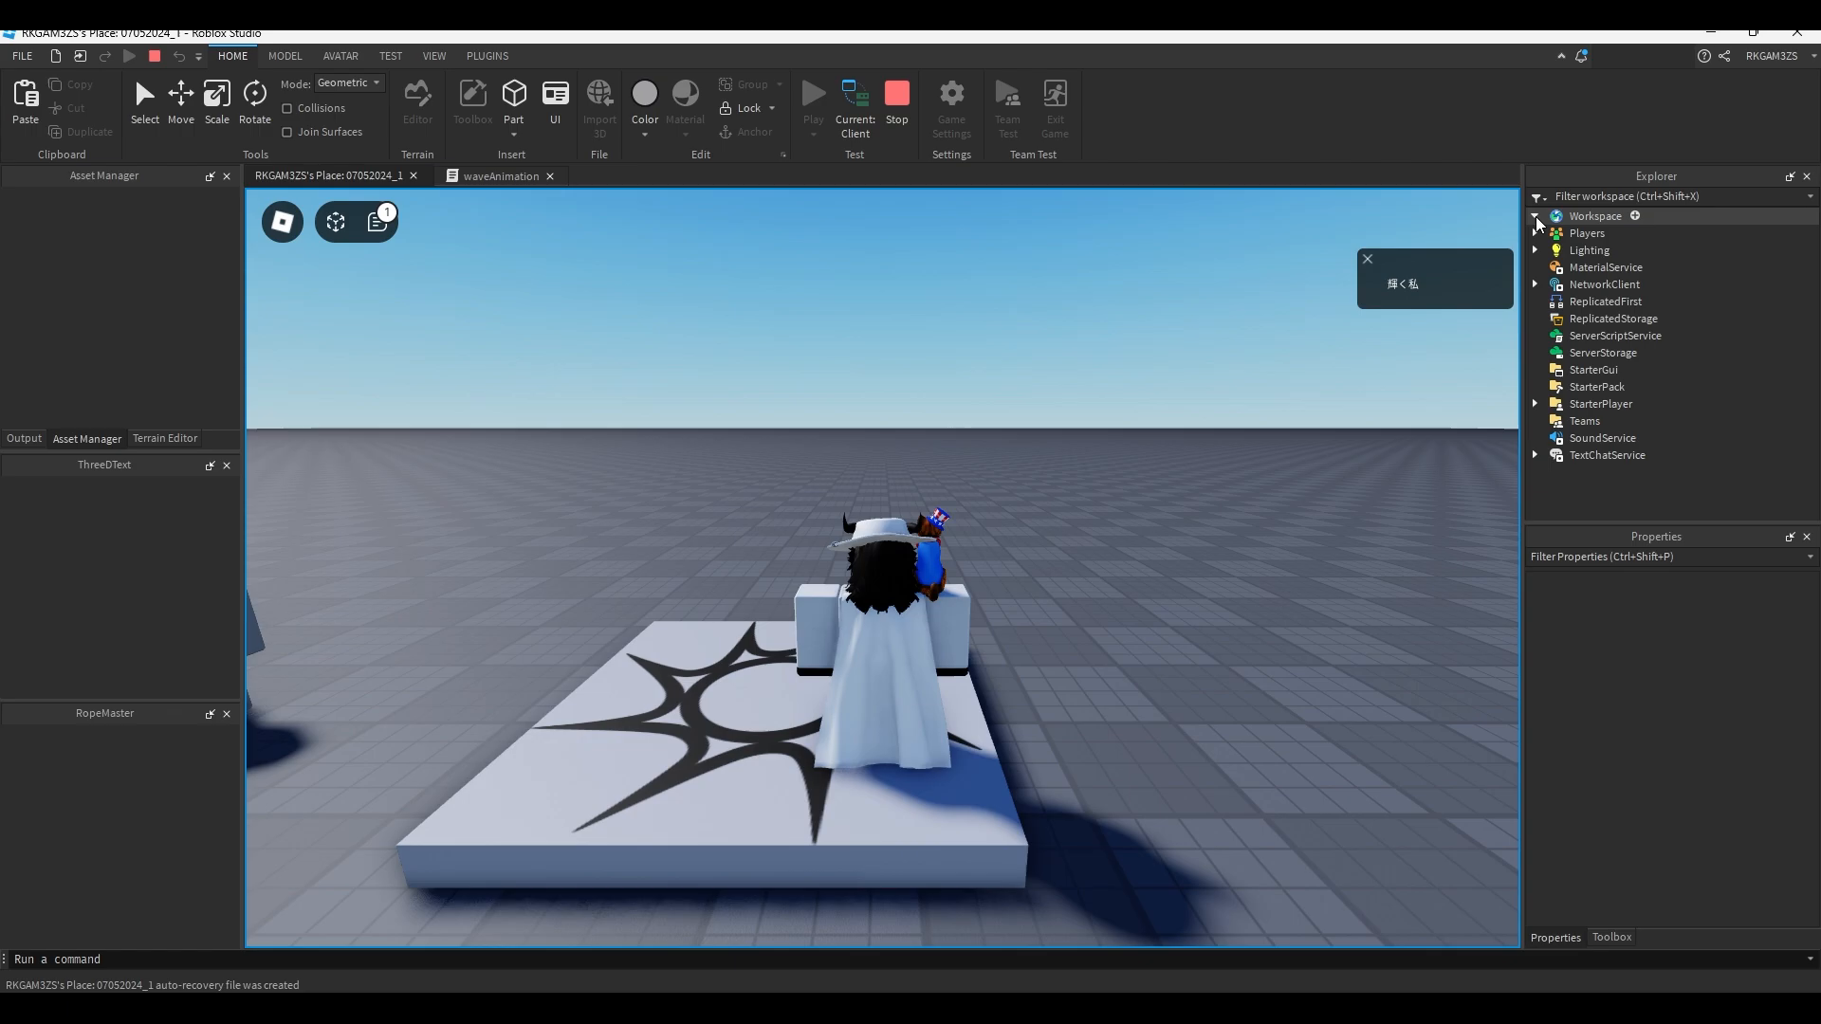
click(1552, 285)
right_drag(1110, 343, 1043, 344)
key(s)
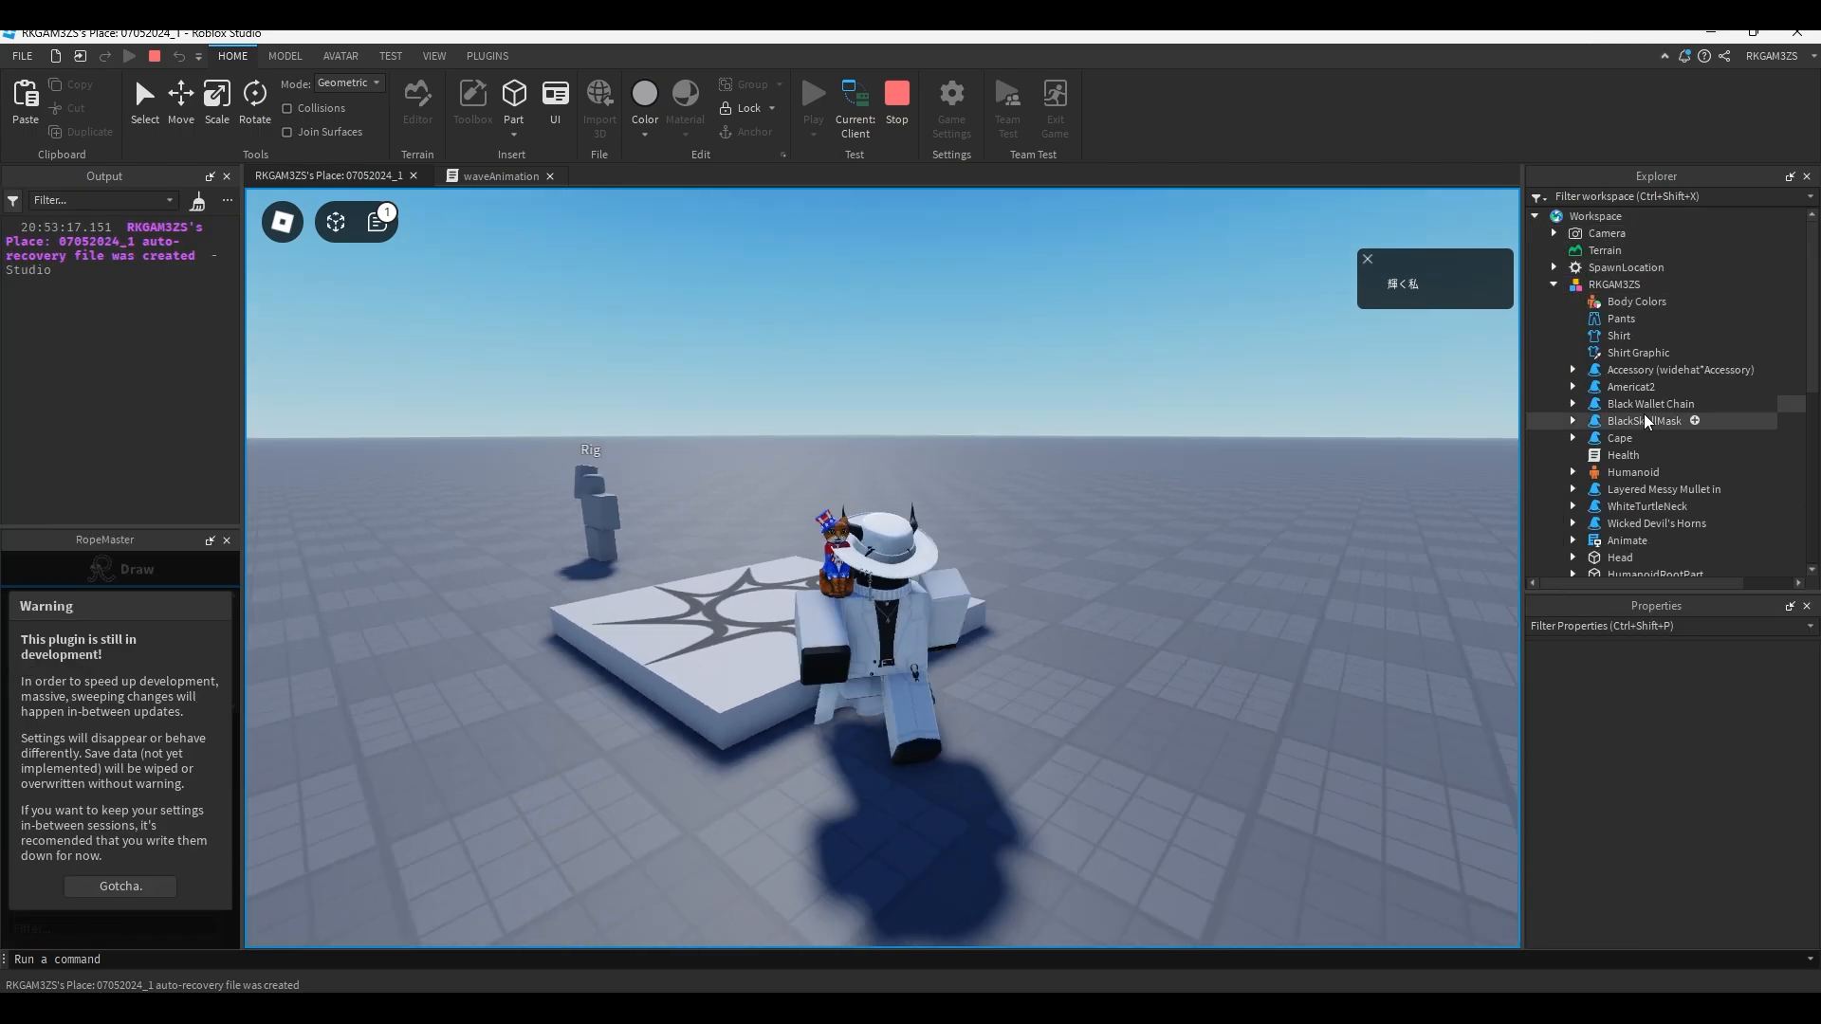
scroll(1647, 422, down, 1)
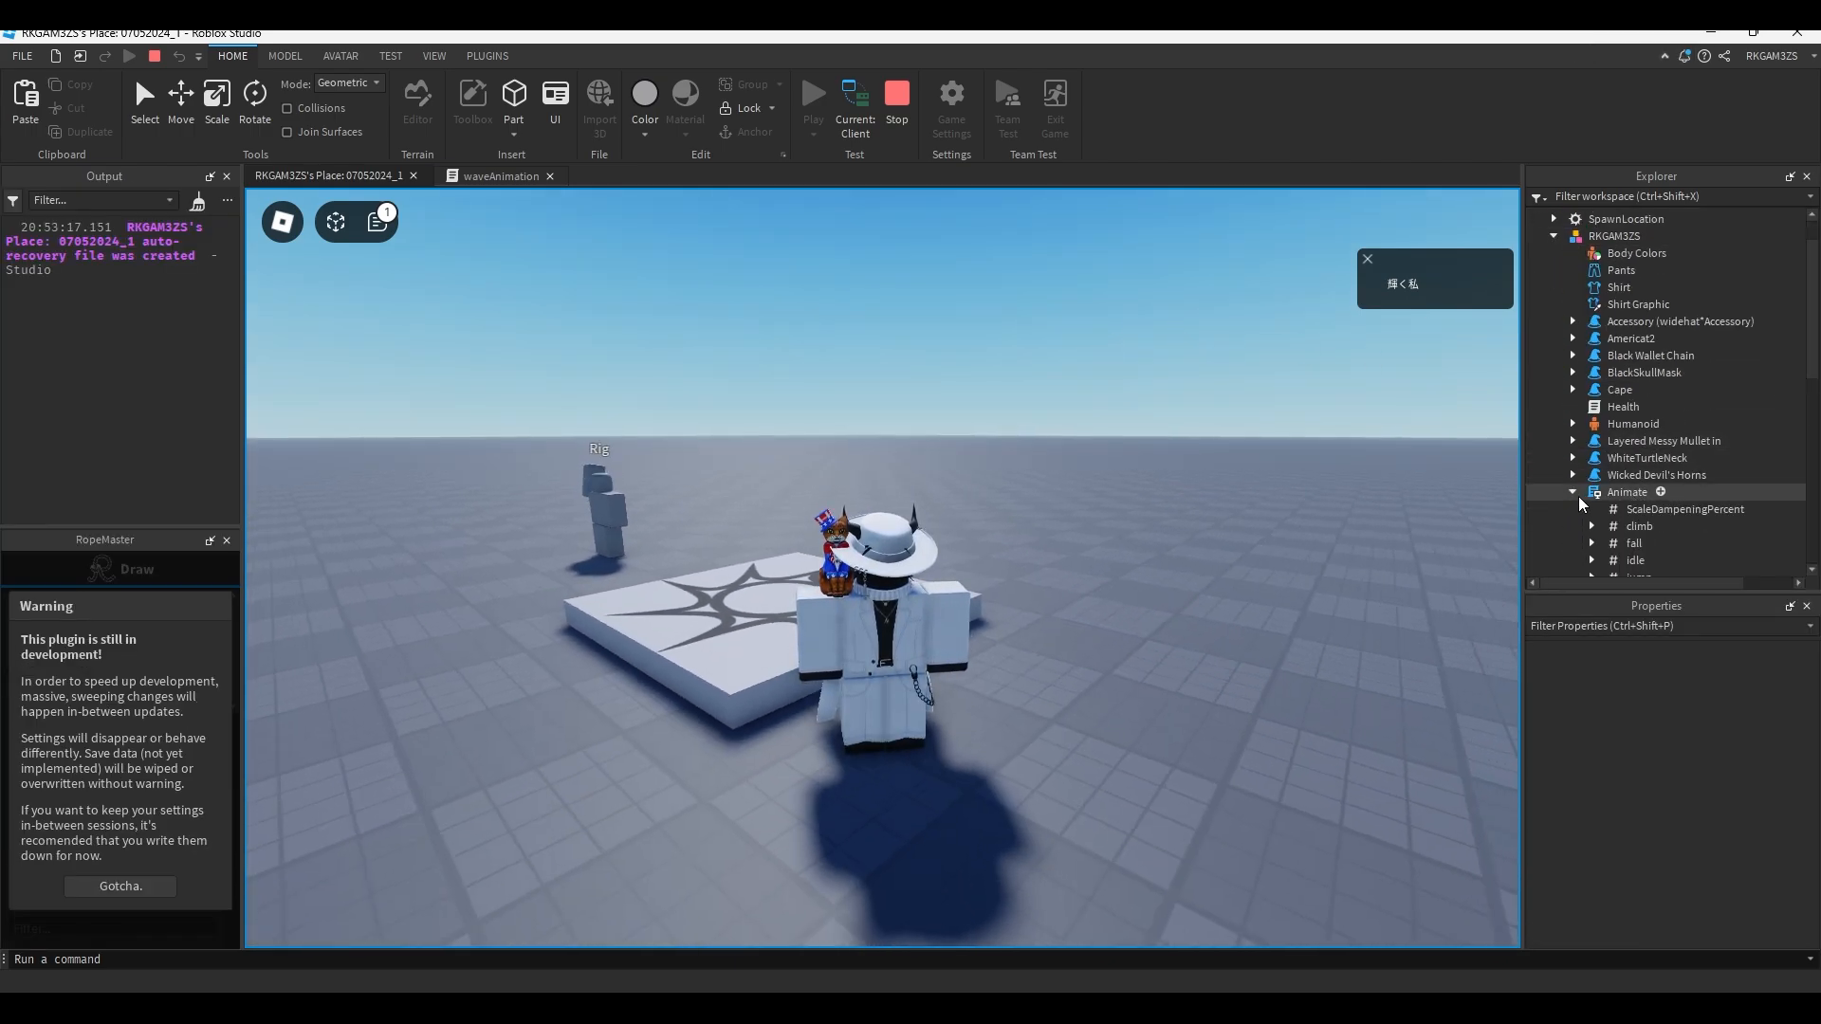
click(1593, 493)
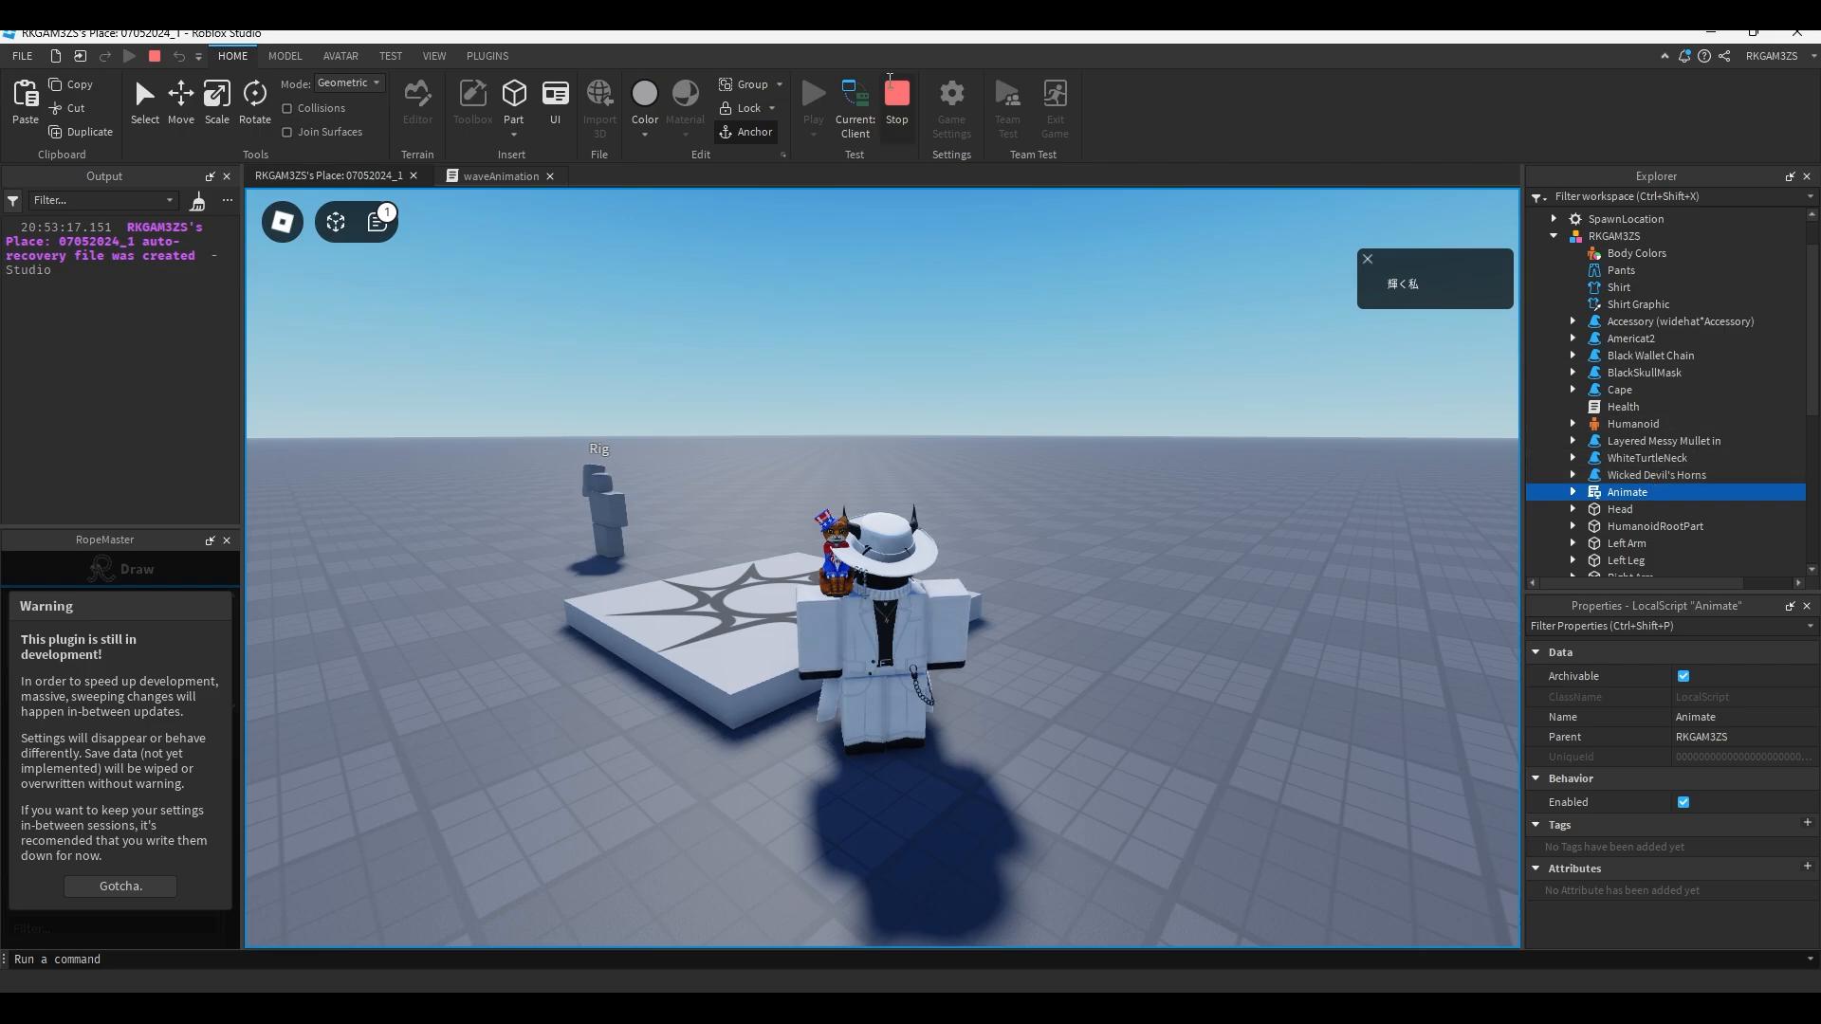
key(shift+F5)
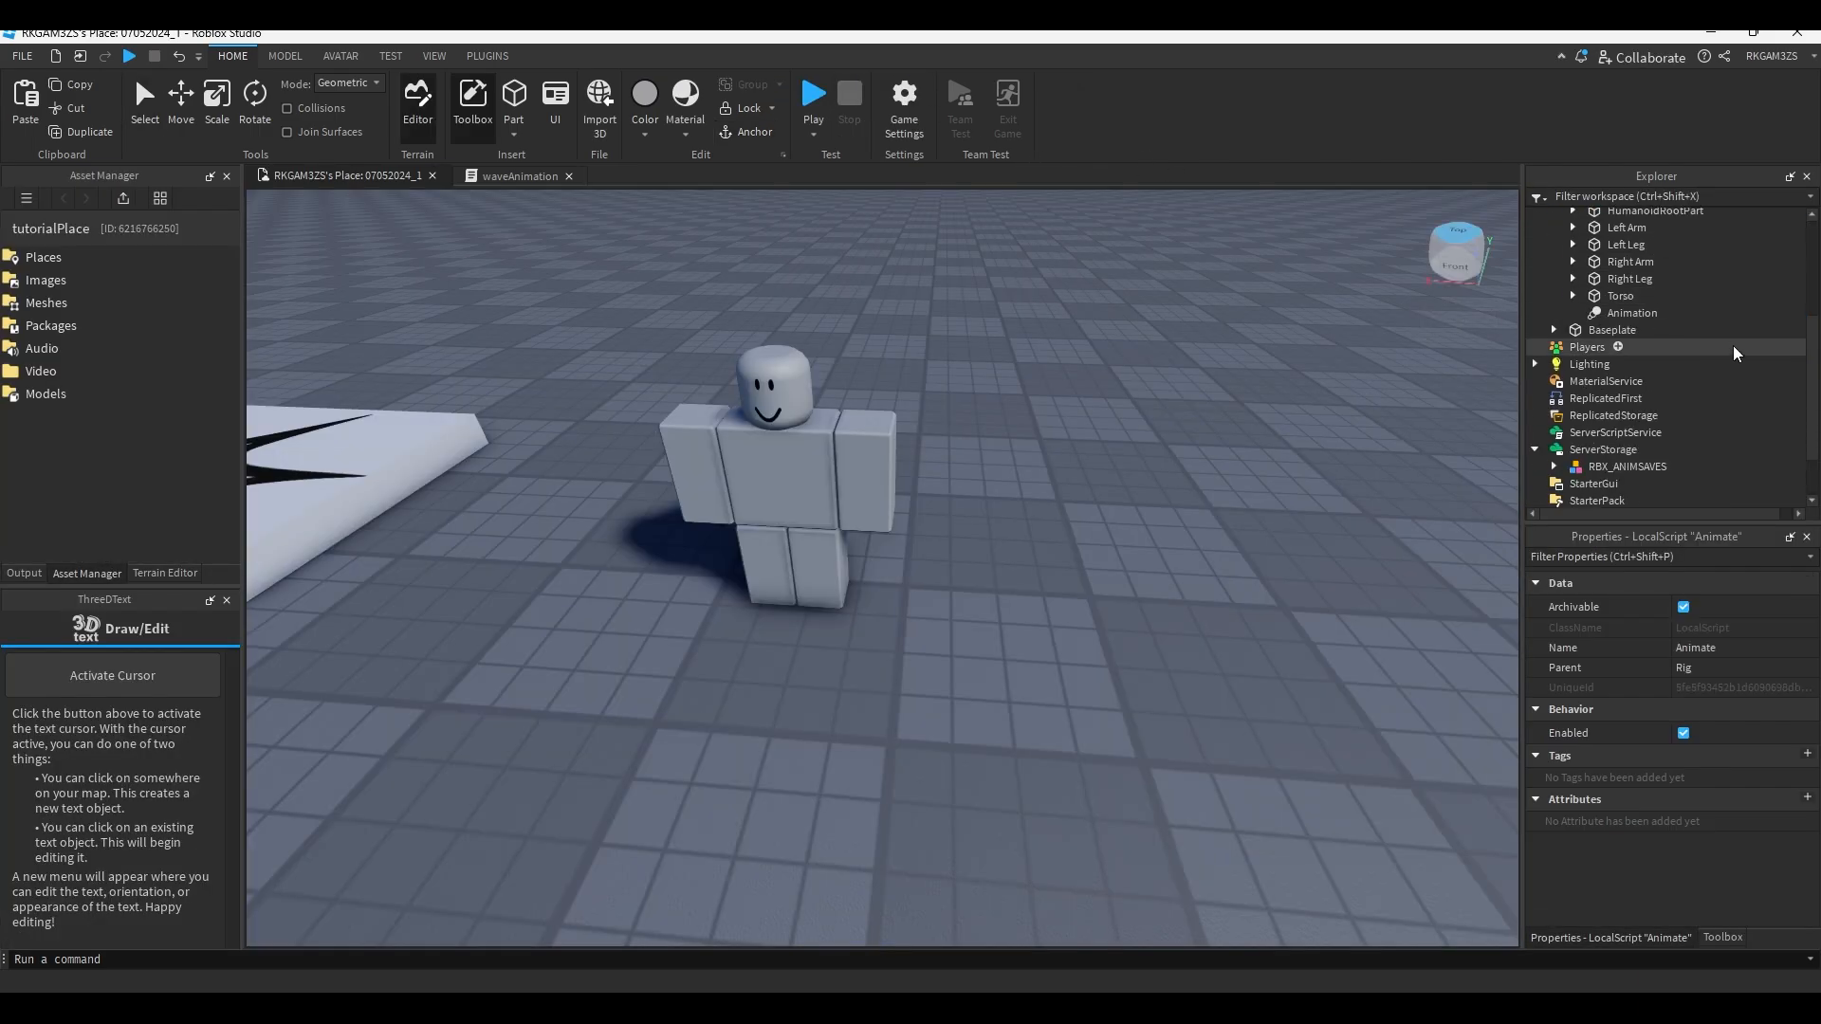
Paste the copied Animate script into StarterCharacterScripts under StarterPlayer.
click(1536, 447)
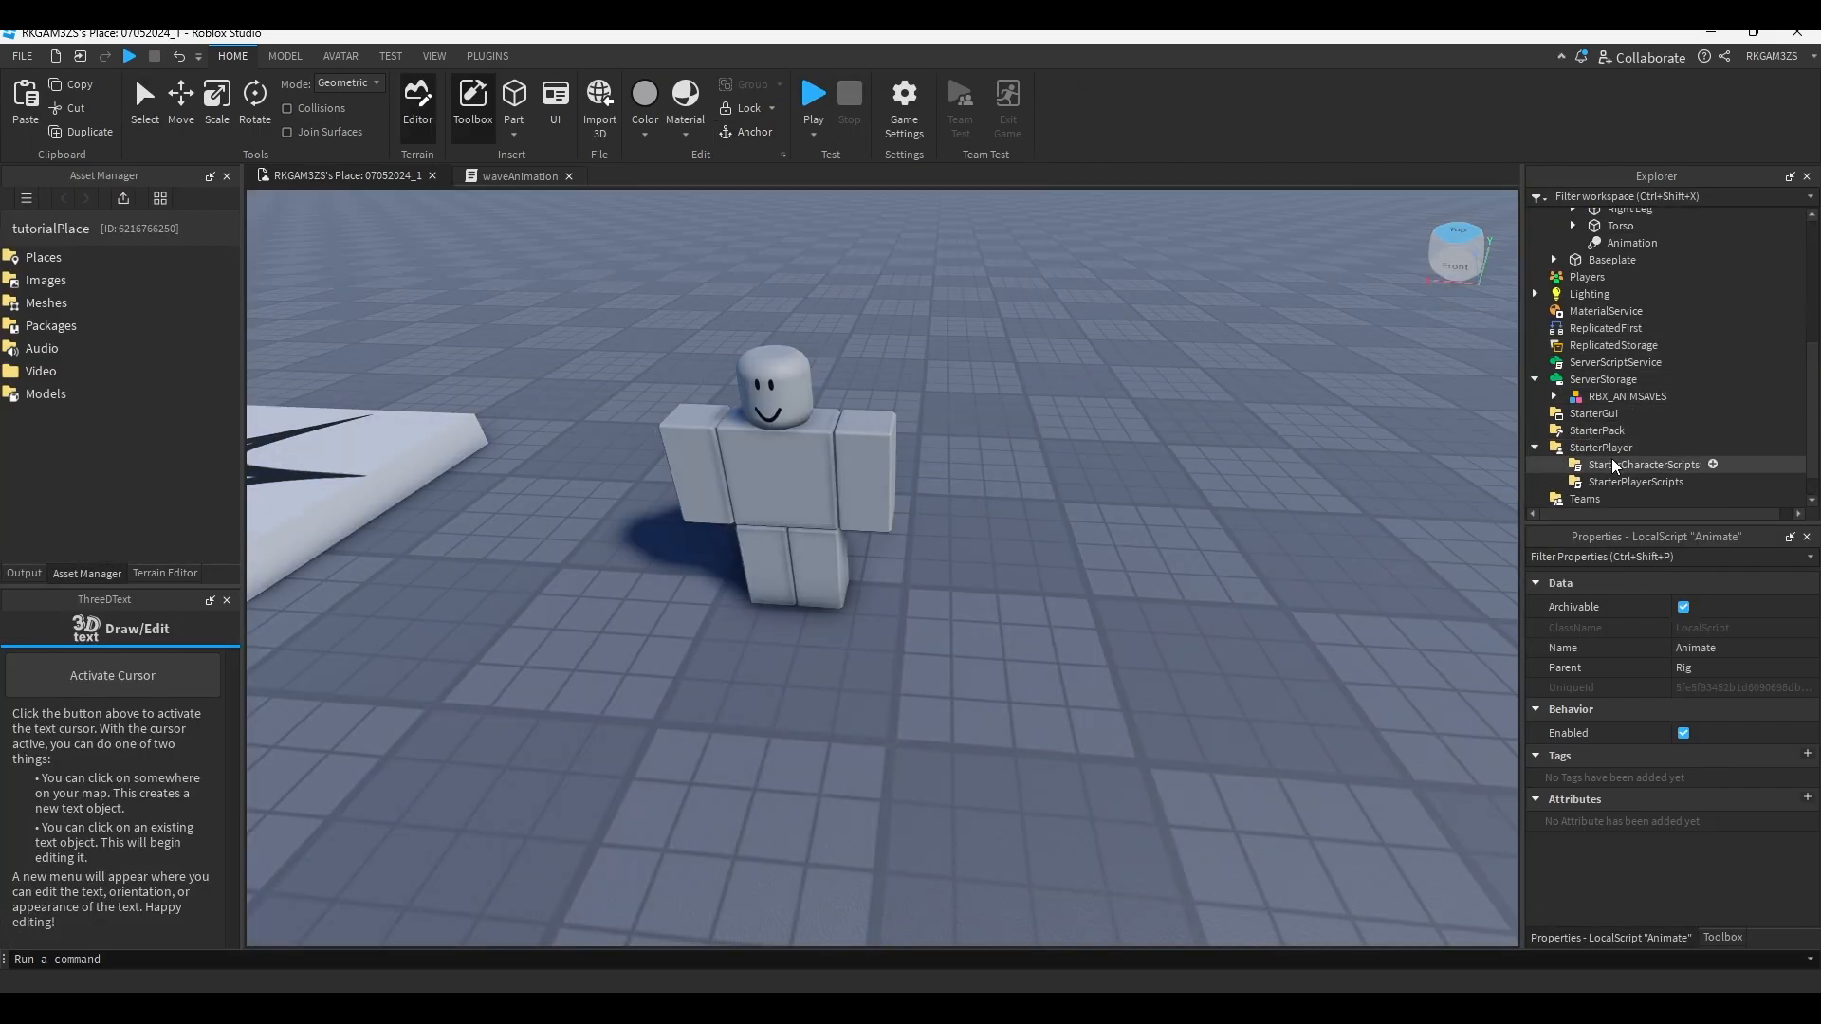
right_click(1613, 464)
click(1602, 73)
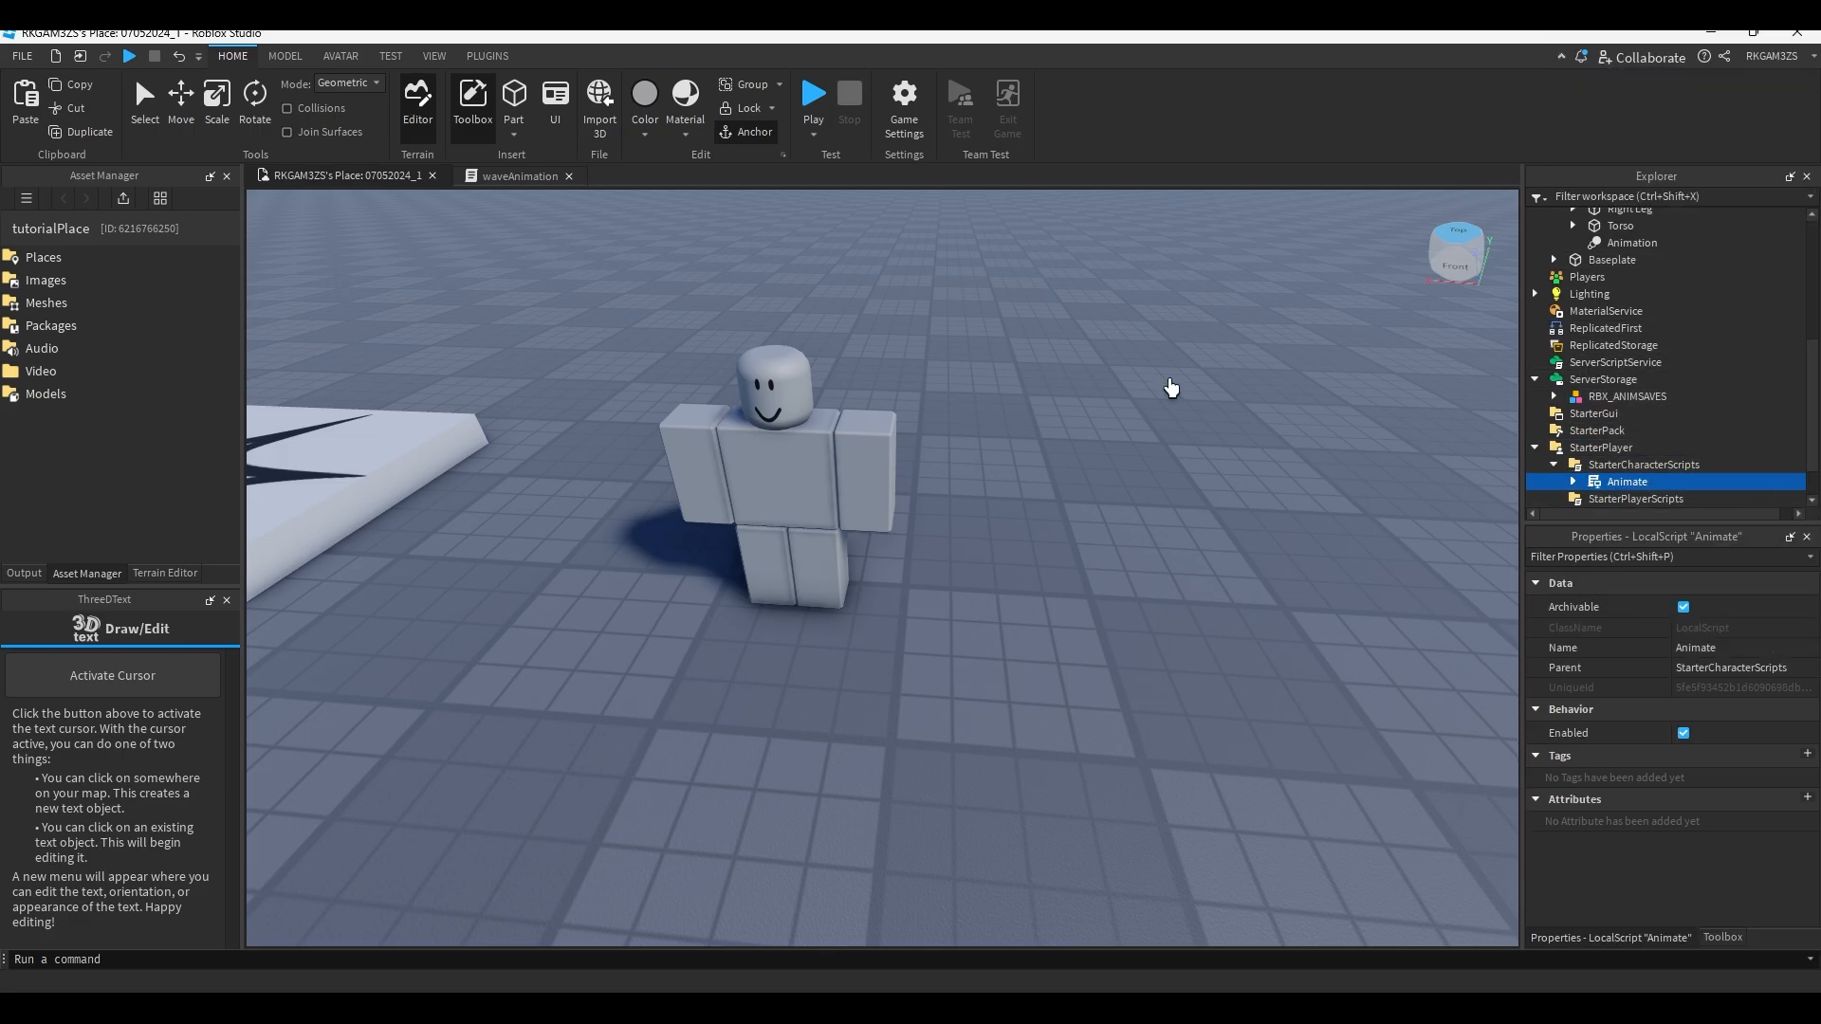
Run a playtest to inspect the Animate script in the player's character, and stop it.
click(813, 94)
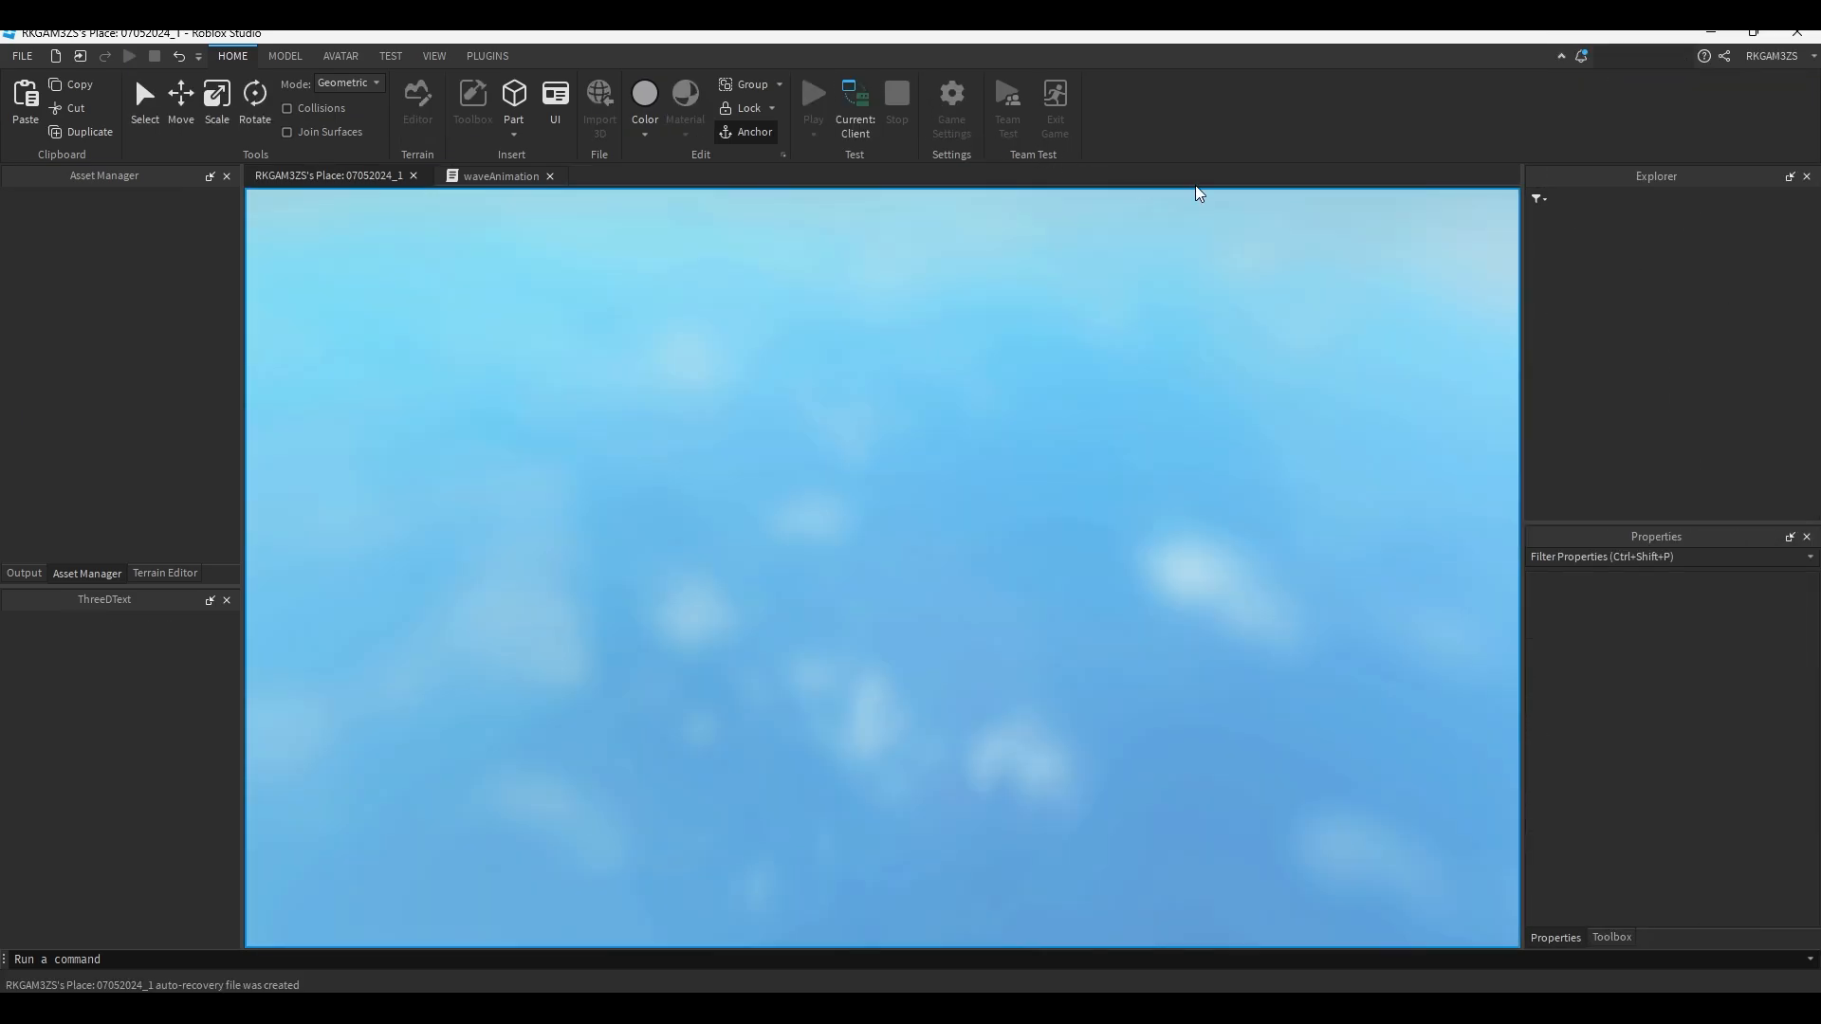
scroll(1705, 353, down, 2)
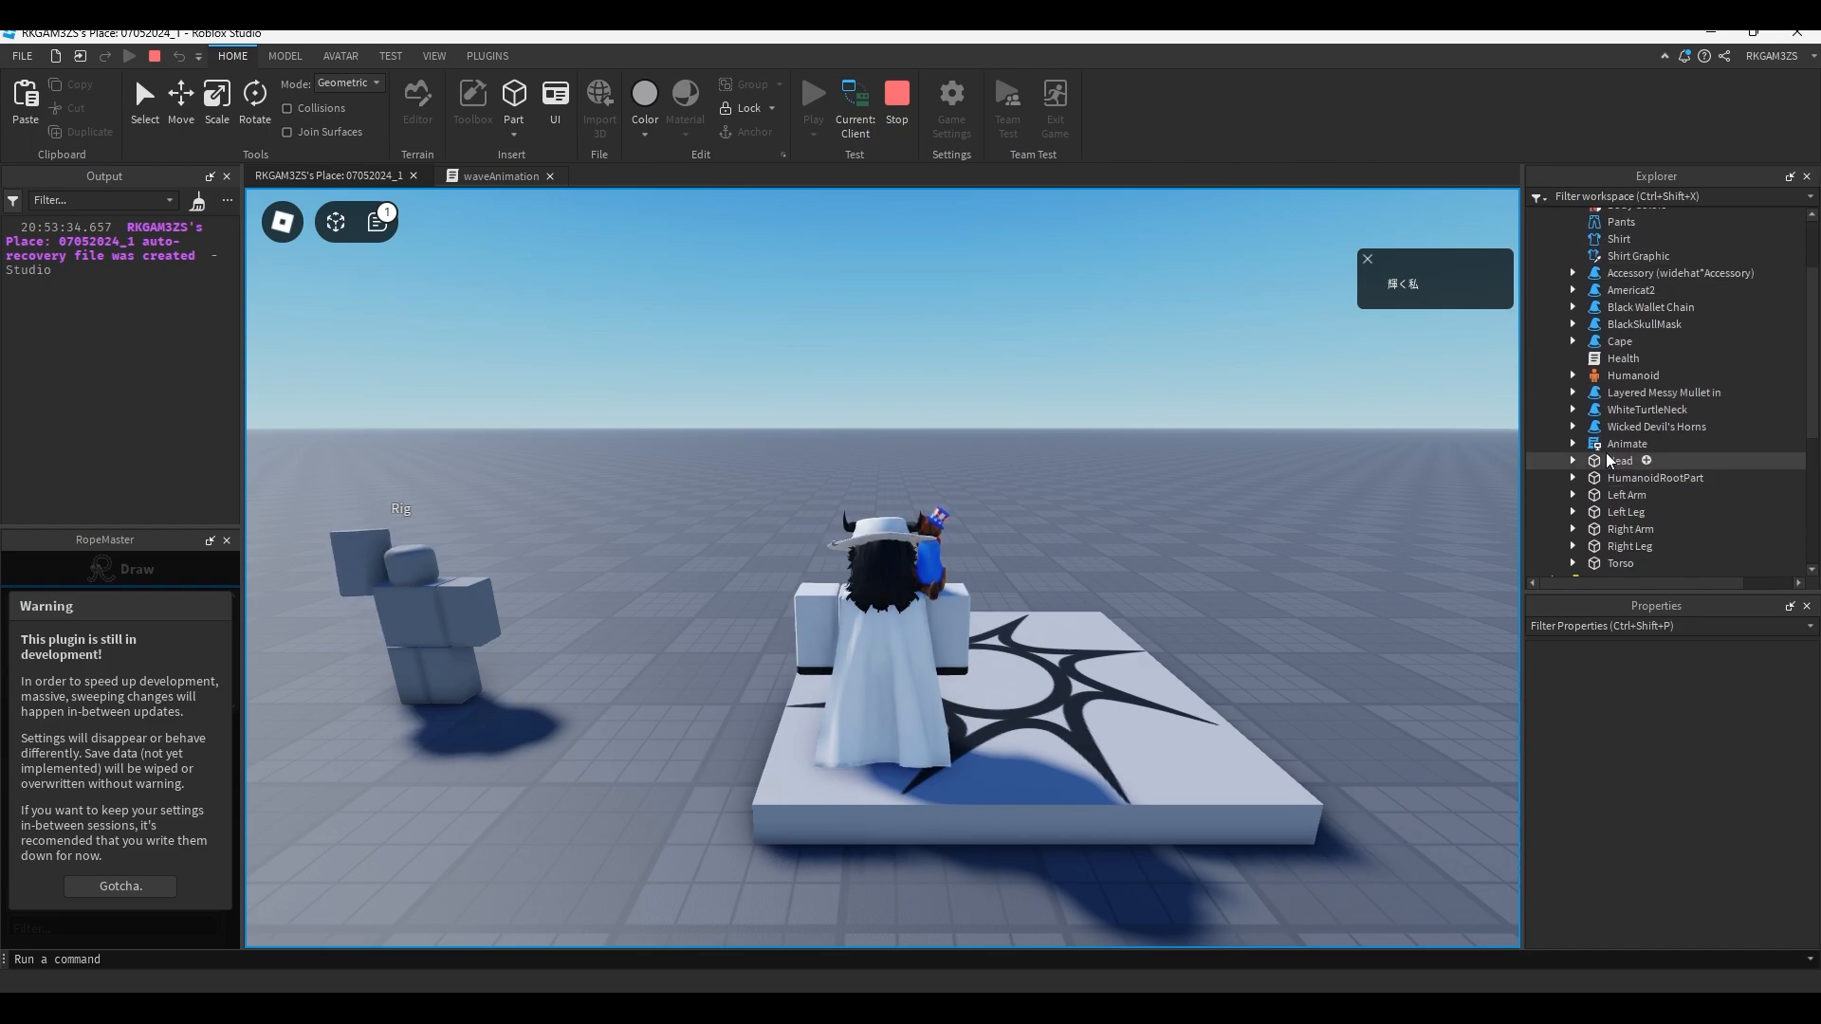
scroll(1555, 465, up, 2)
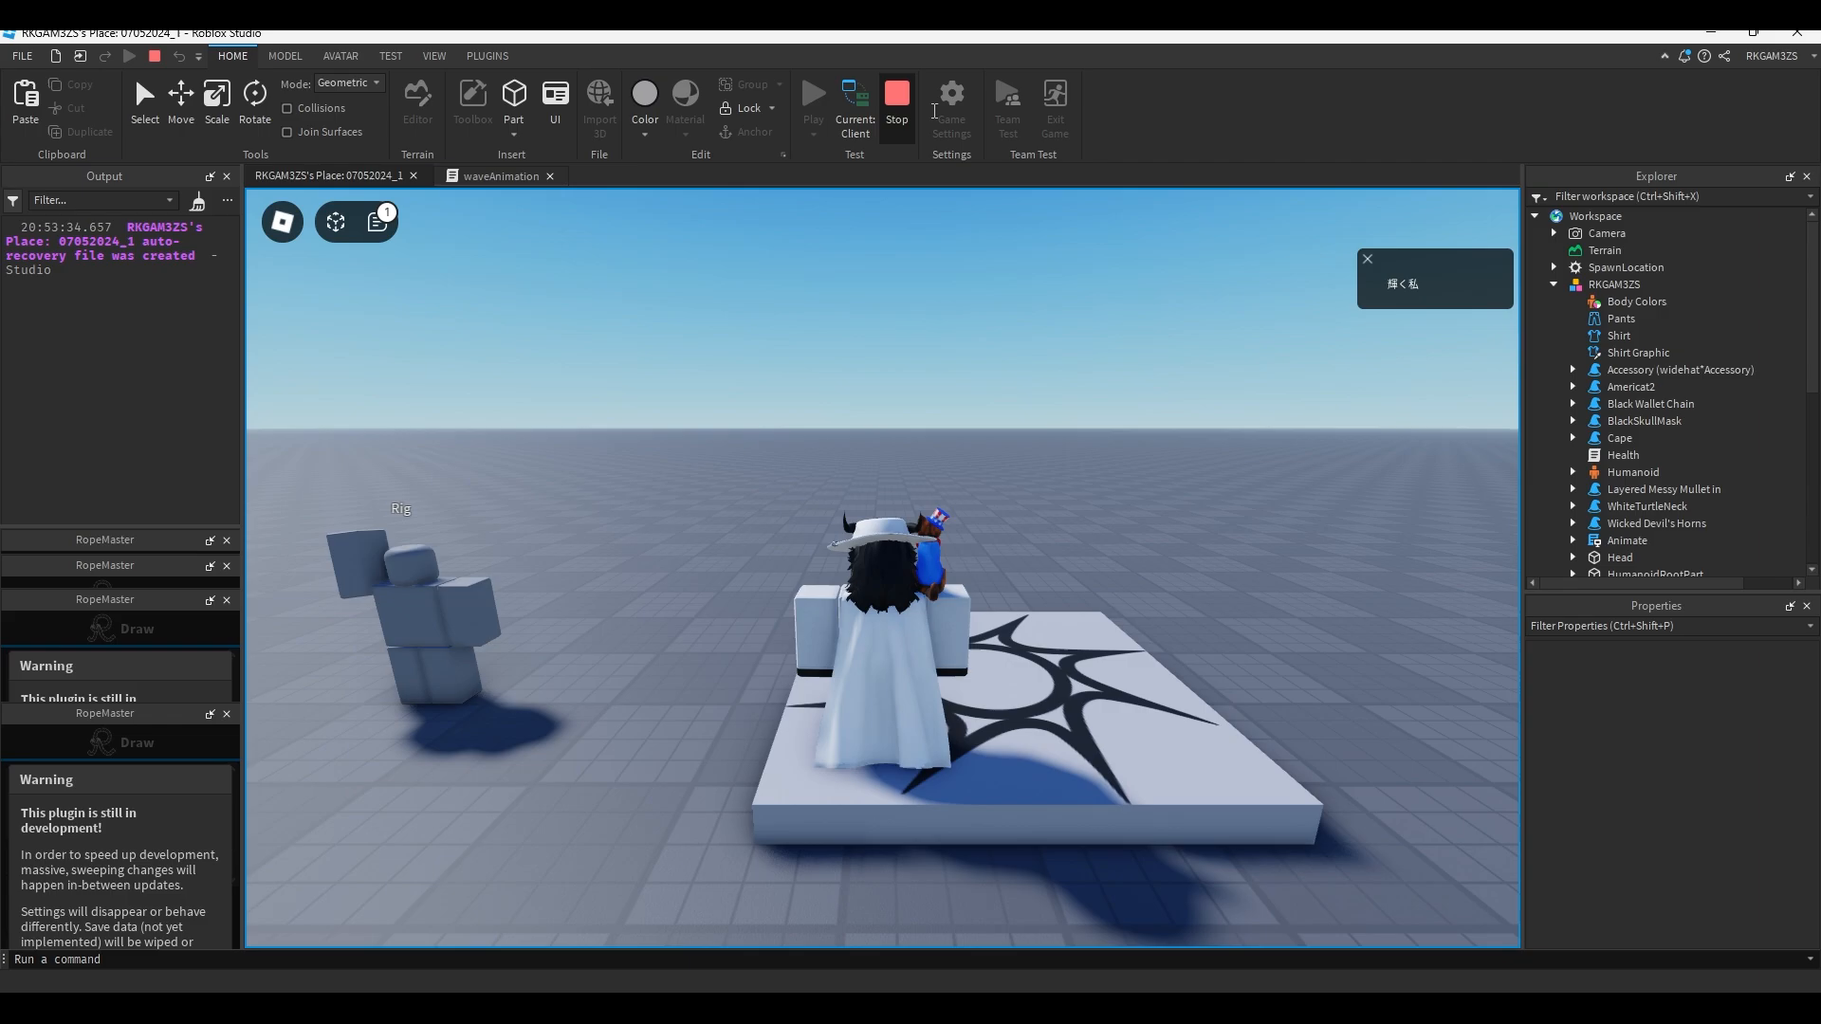
scroll(1707, 392, down, 1)
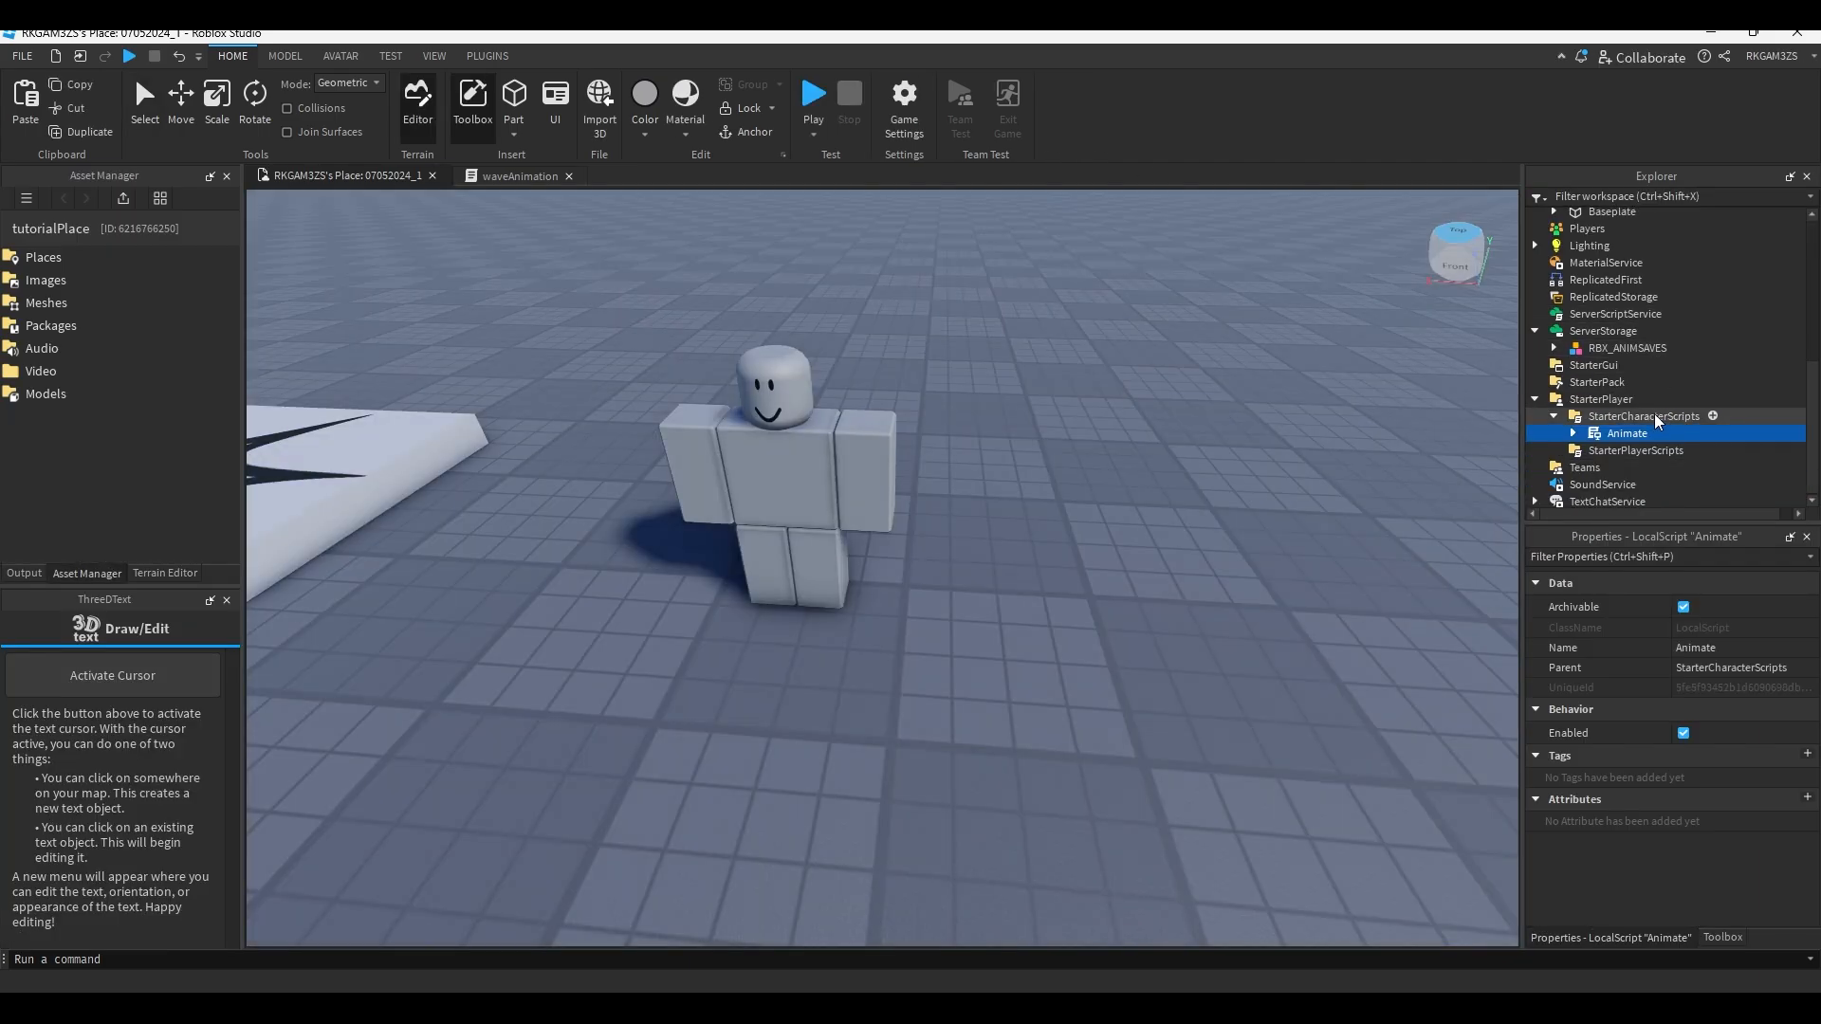
Expand the Animate script in StarterCharacterScripts and copy the AnimationId of the Rig's Animation object.
click(1571, 433)
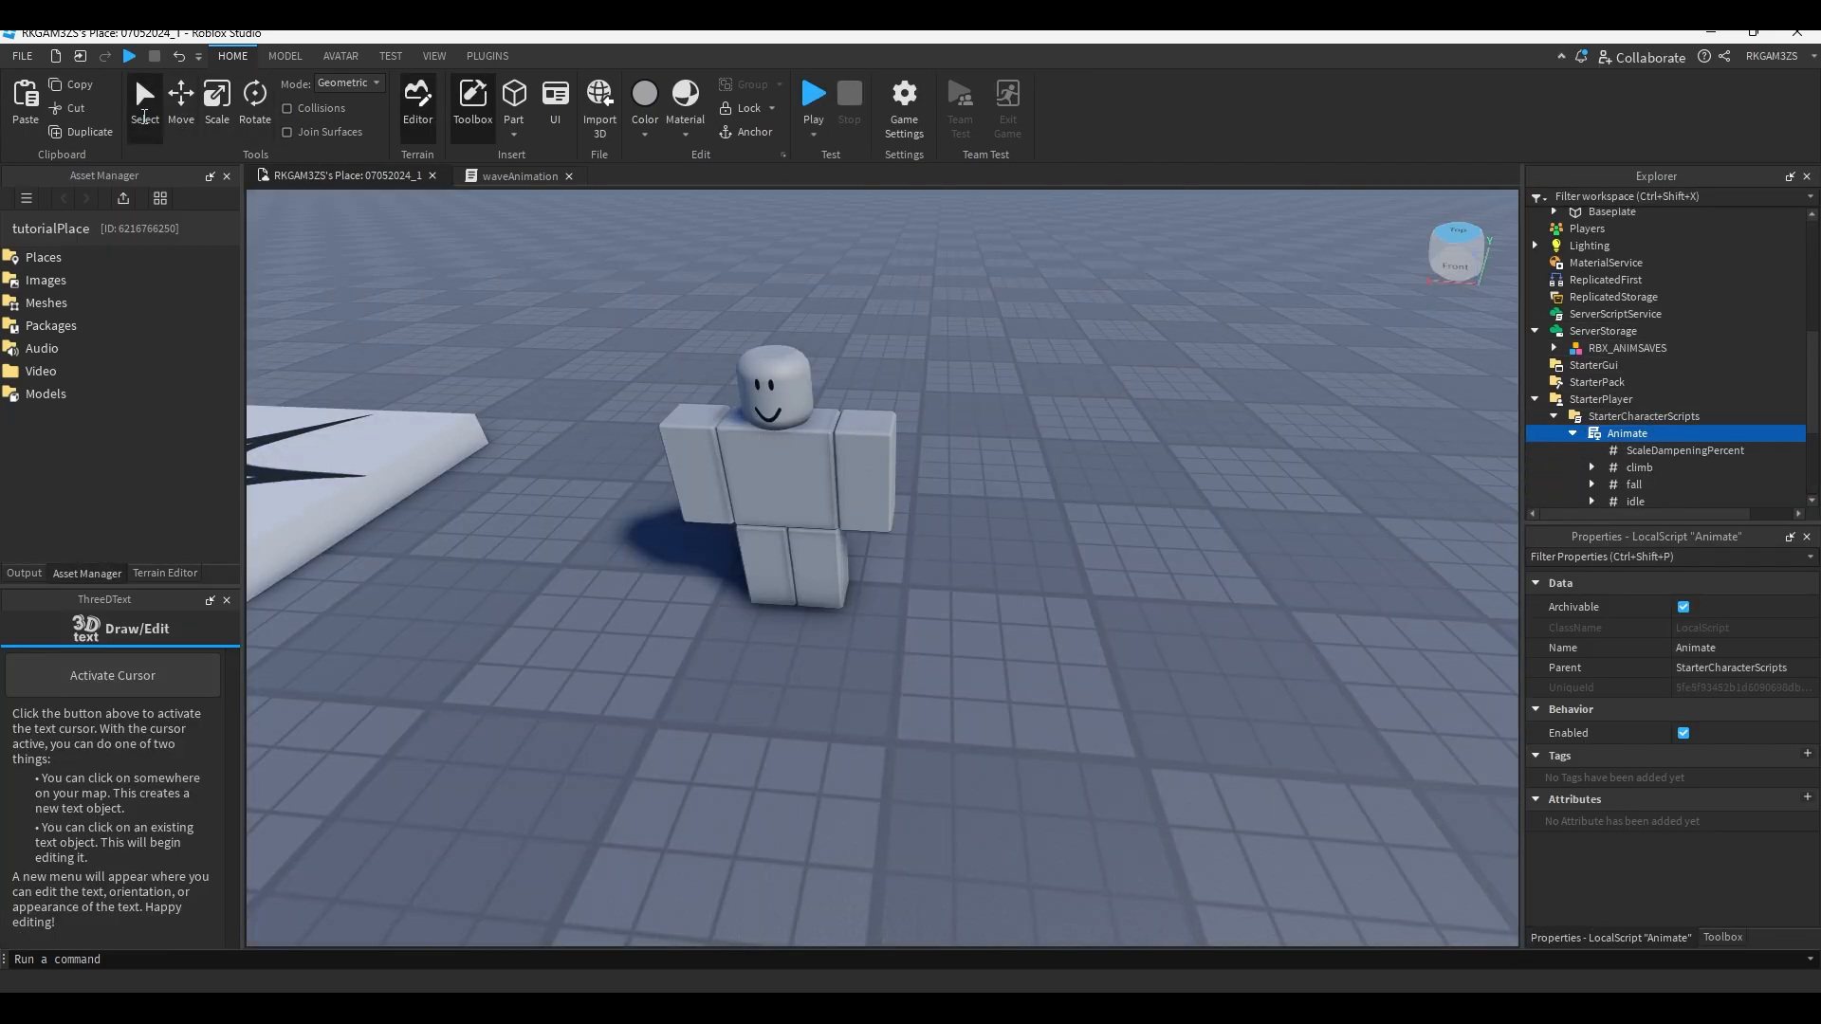
click(737, 510)
scroll(1669, 285, up, 5)
click(1631, 438)
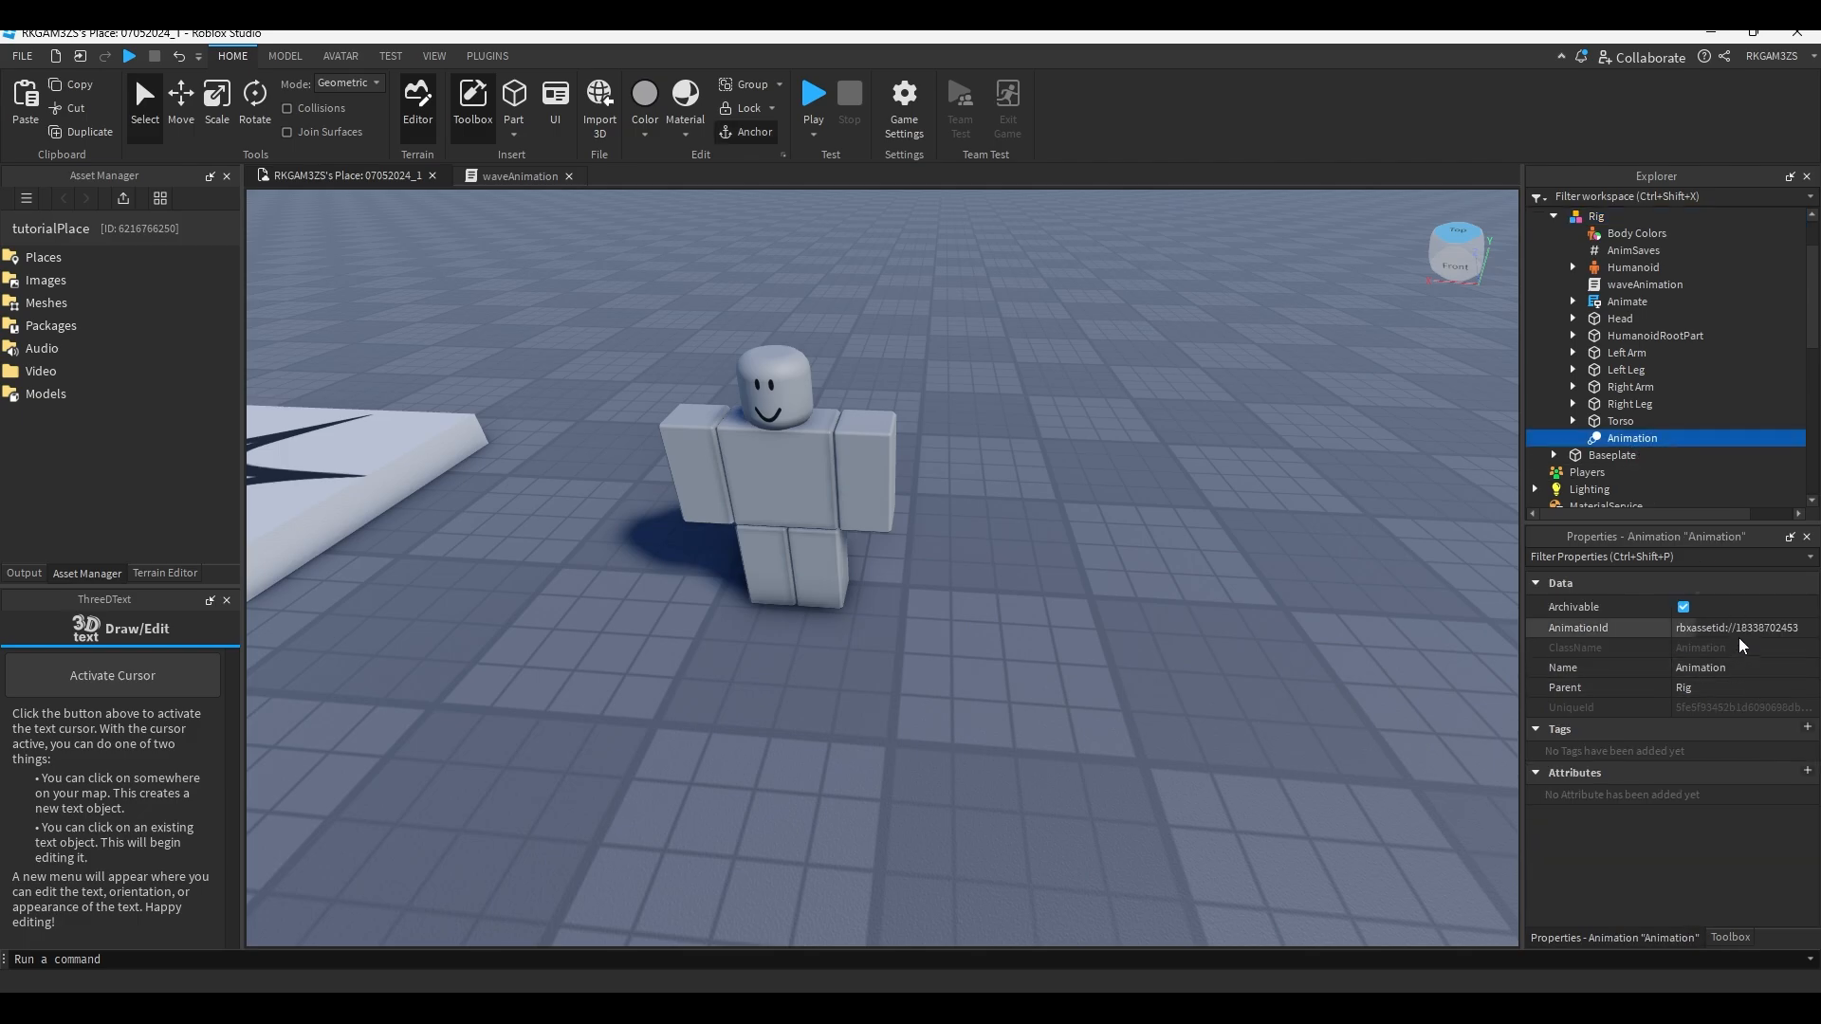
click(1747, 628)
key(ctrl+c)
click(497, 175)
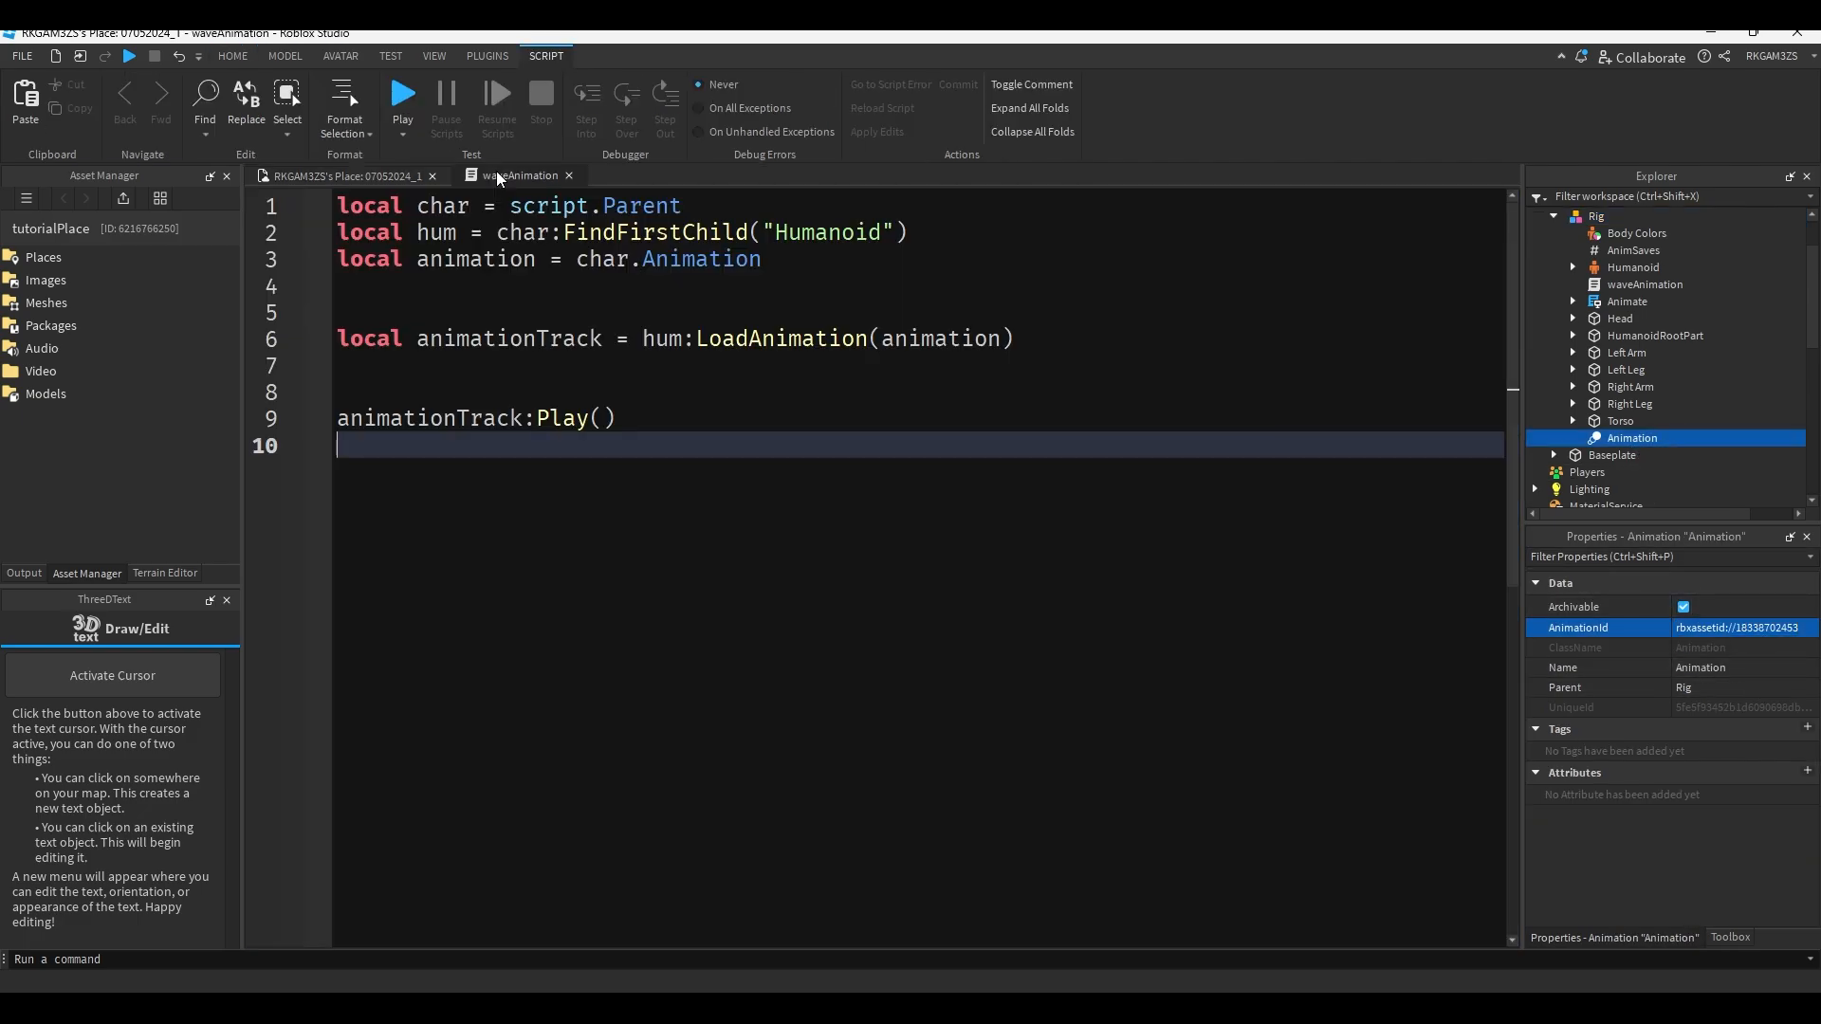
click(372, 176)
click(775, 421)
scroll(1650, 387, down, 7)
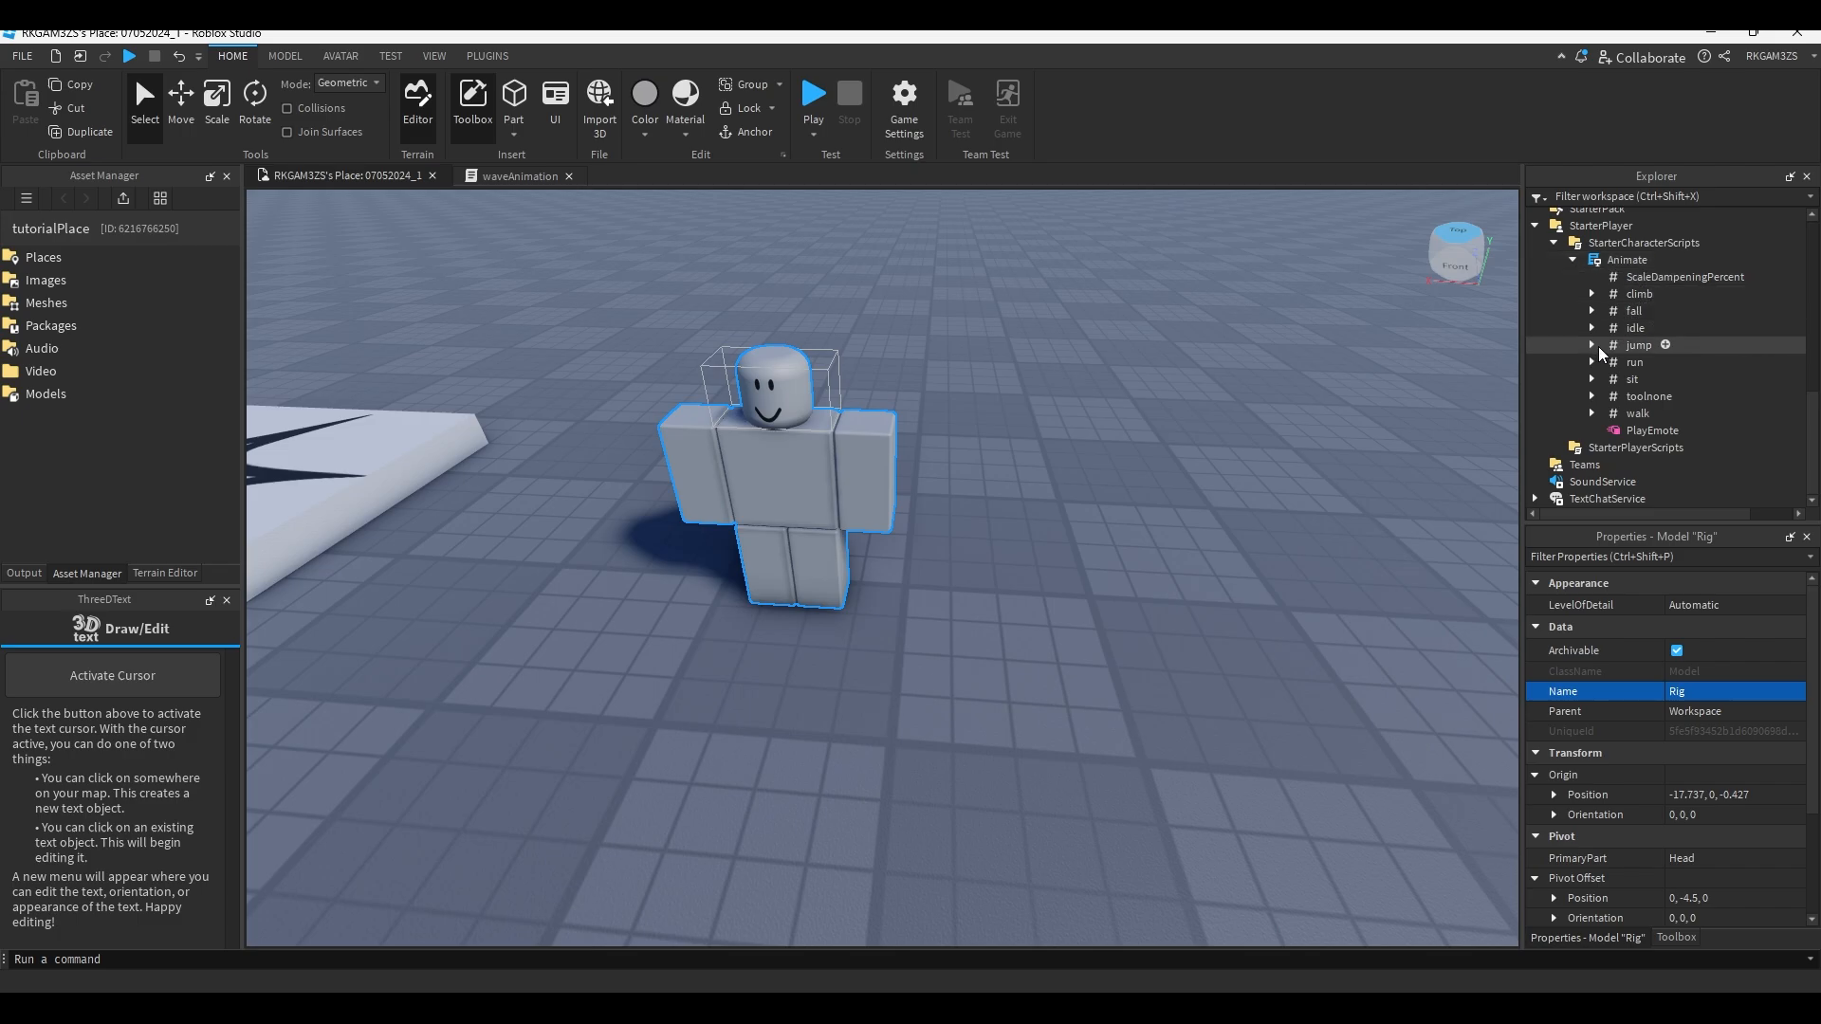
click(1671, 345)
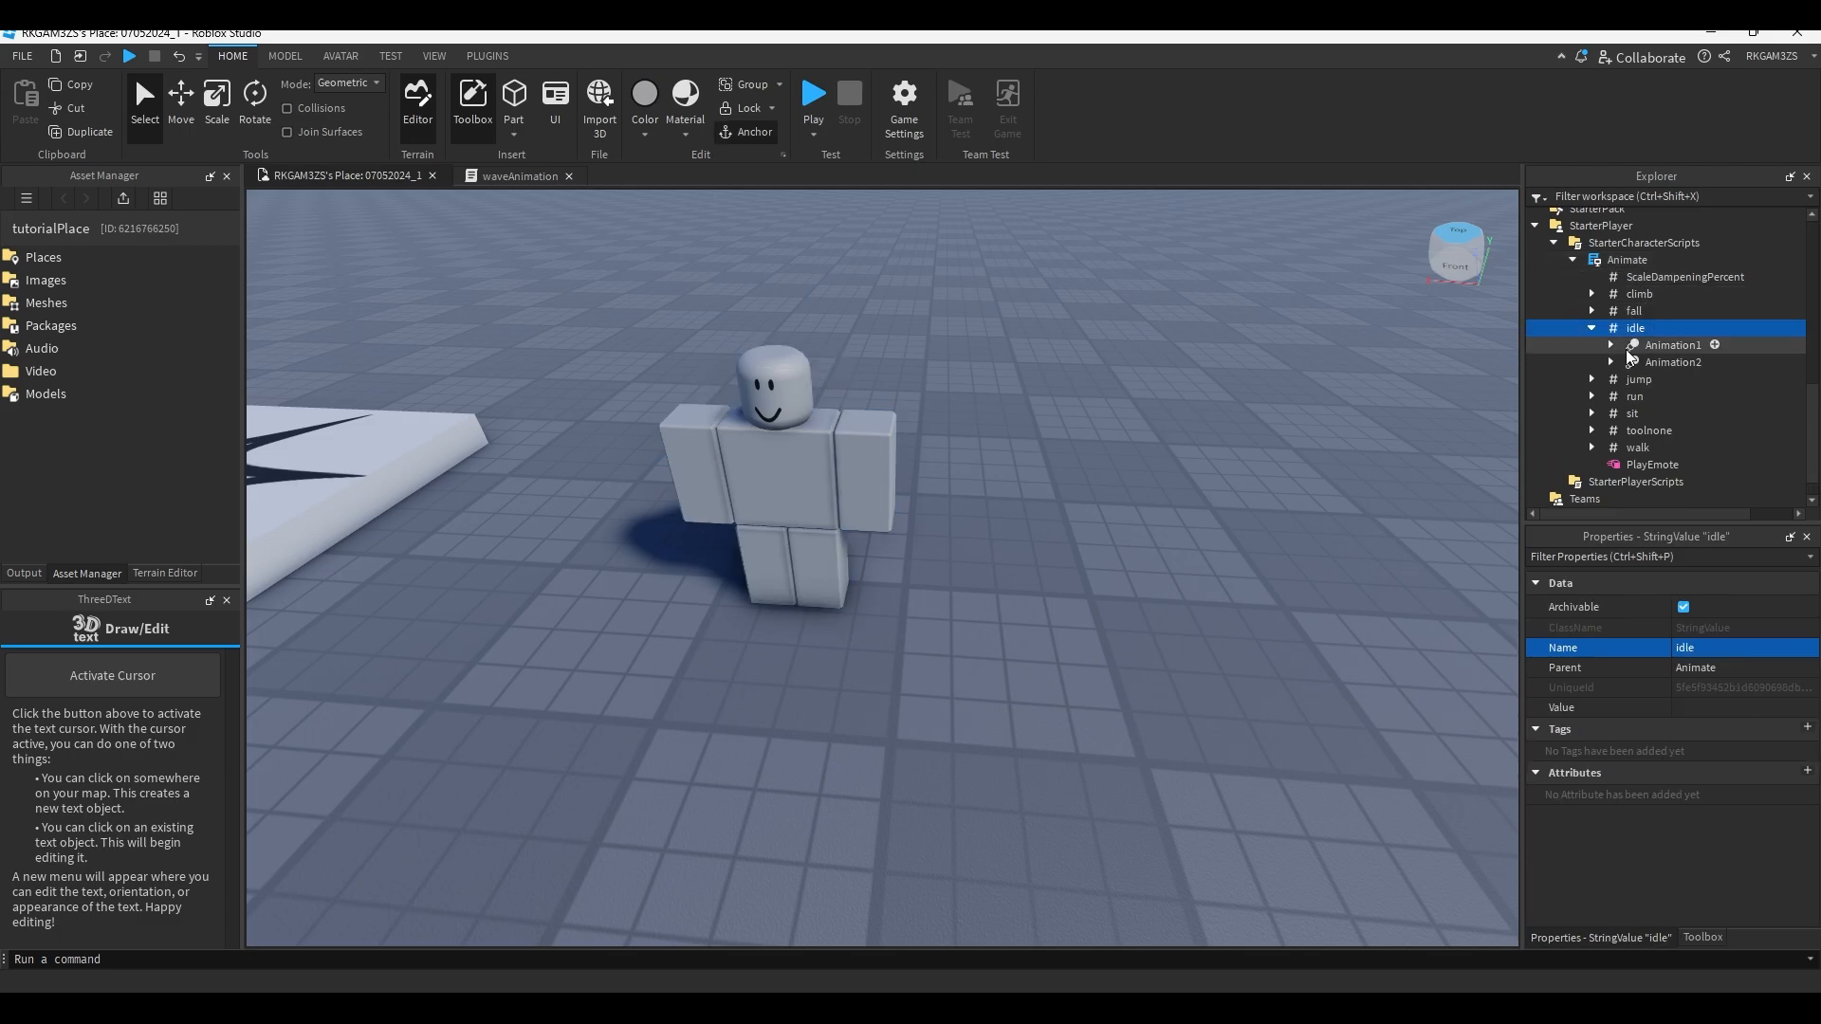
click(1611, 345)
click(1610, 380)
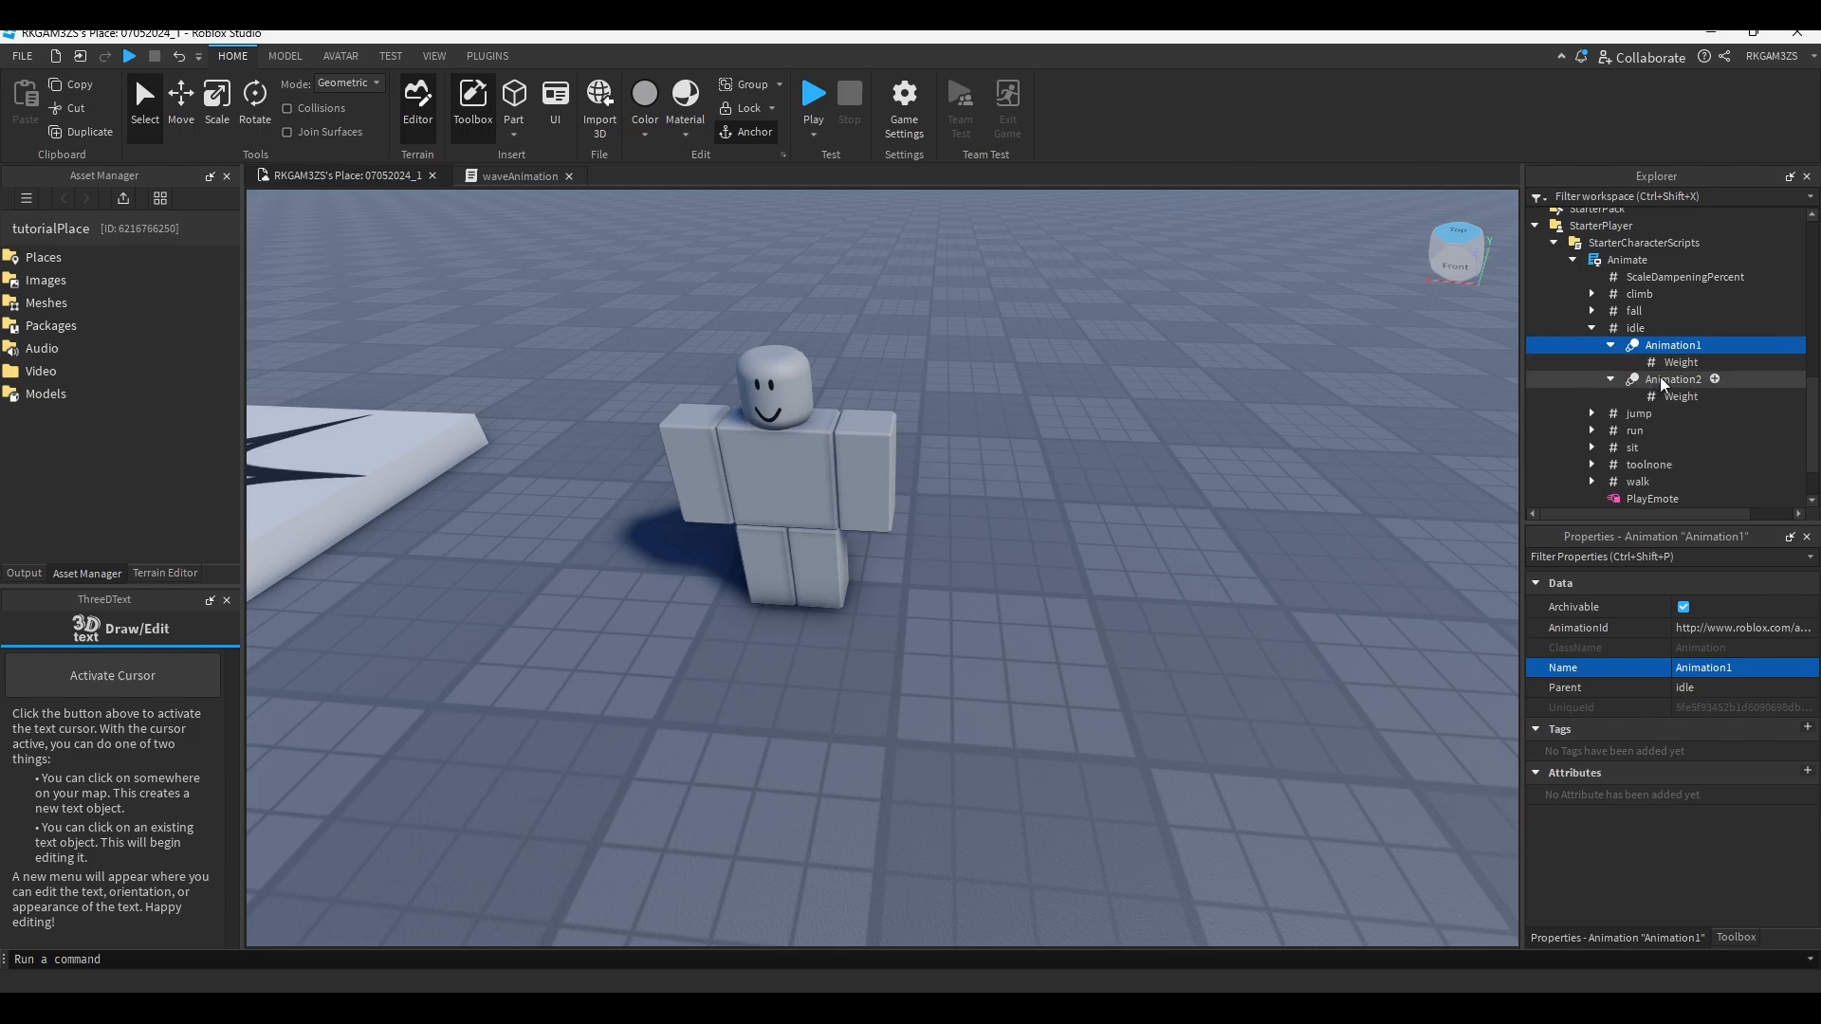
click(1740, 621)
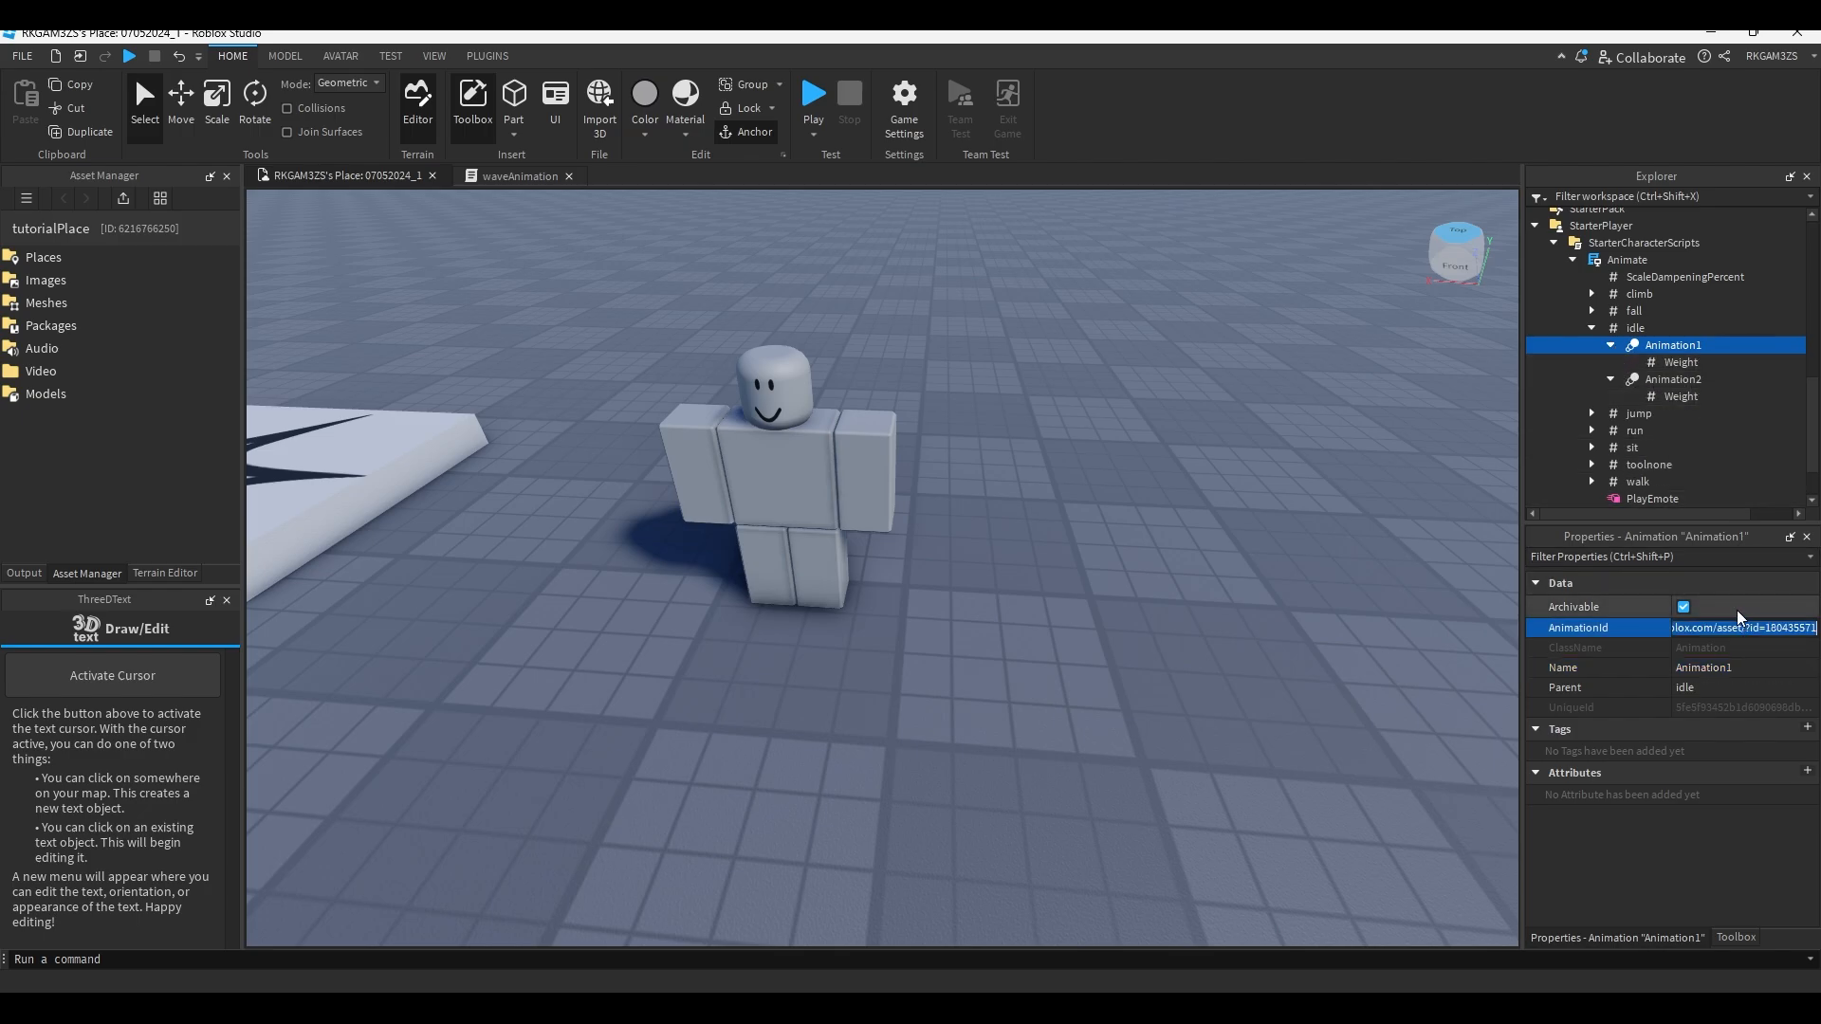
key(ctrl+v)
key(Return)
click(1675, 382)
click(1748, 625)
key(ctrl+v)
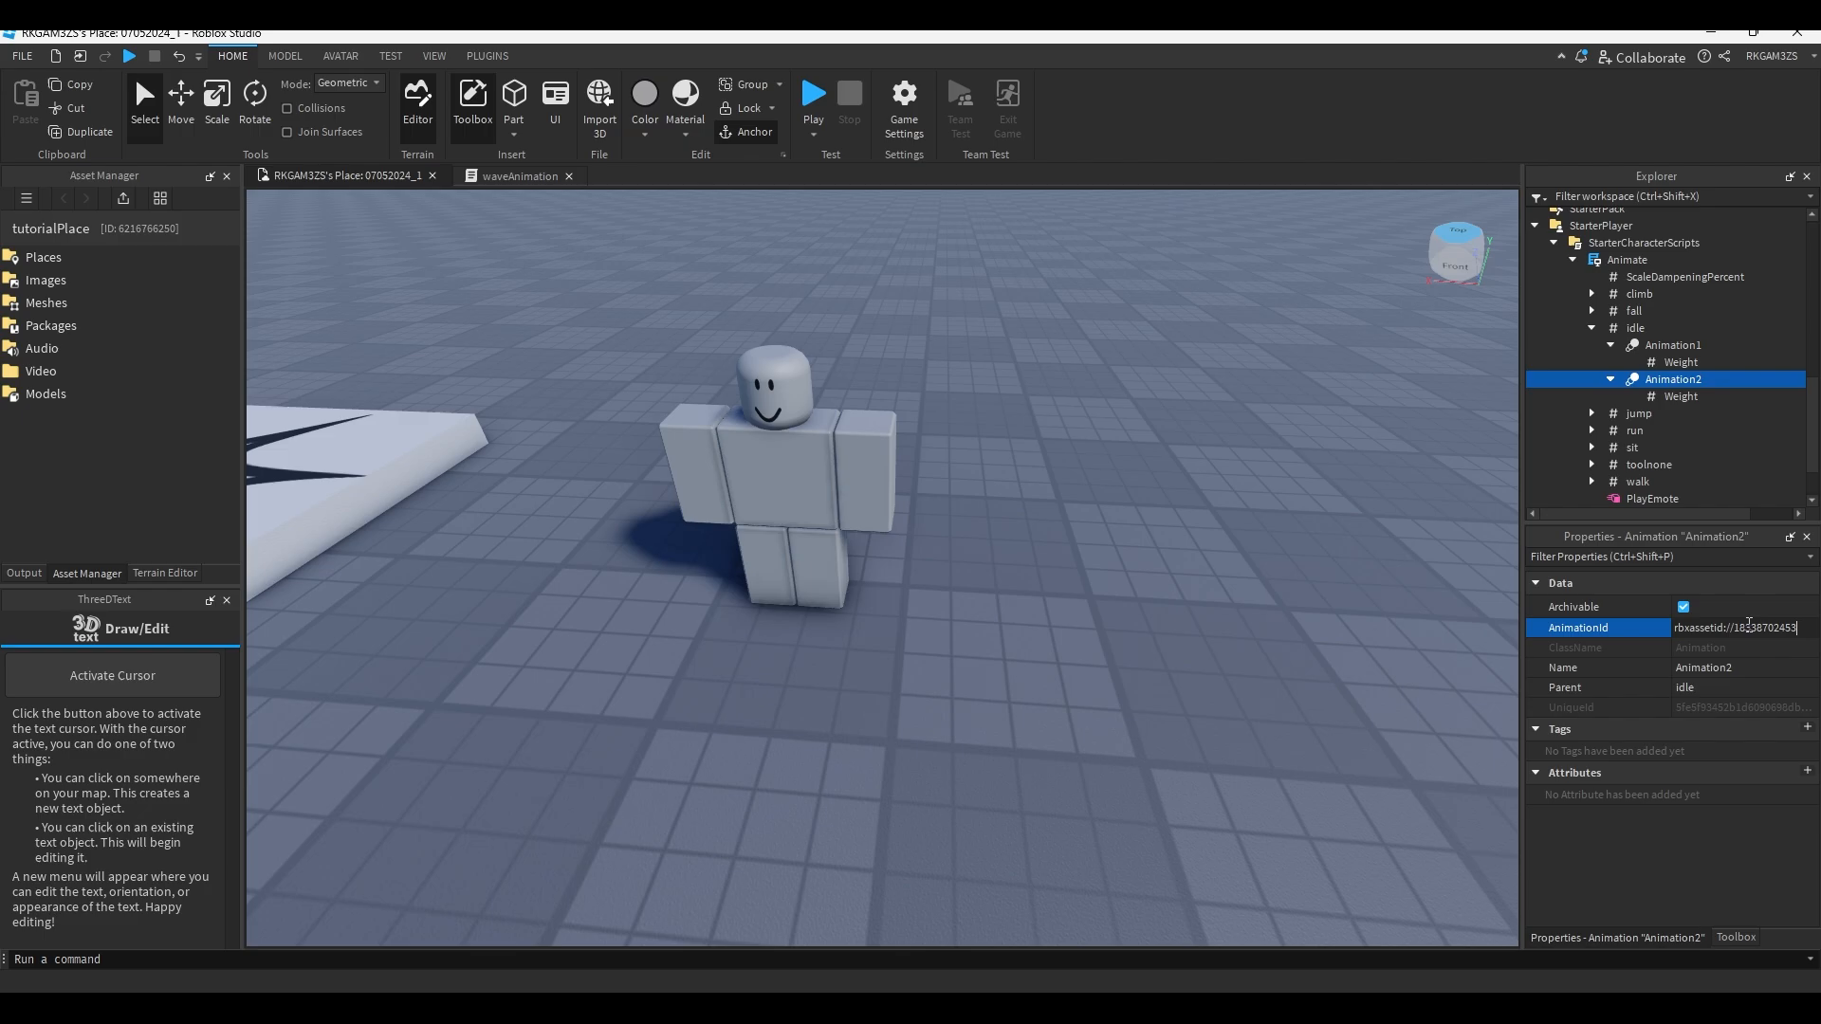
key(Return)
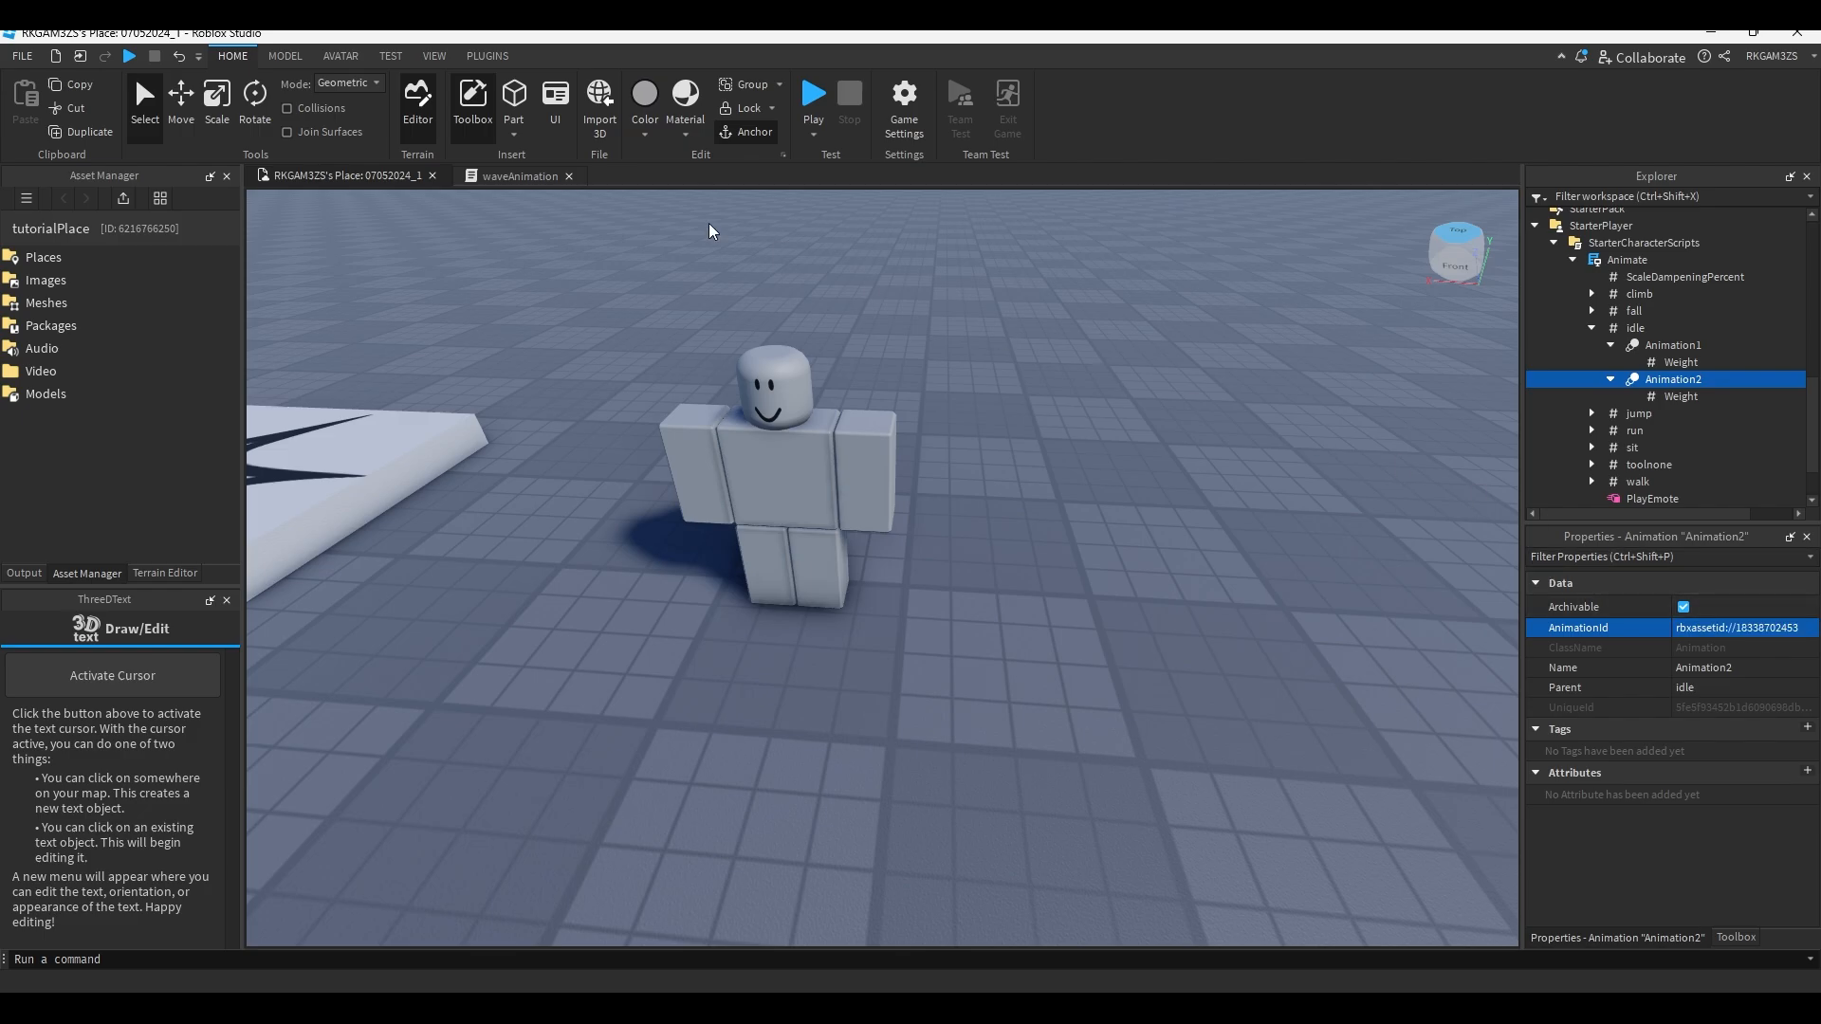
Playtest the place and view the player character from the front to check the wave as its idle animation.
click(813, 95)
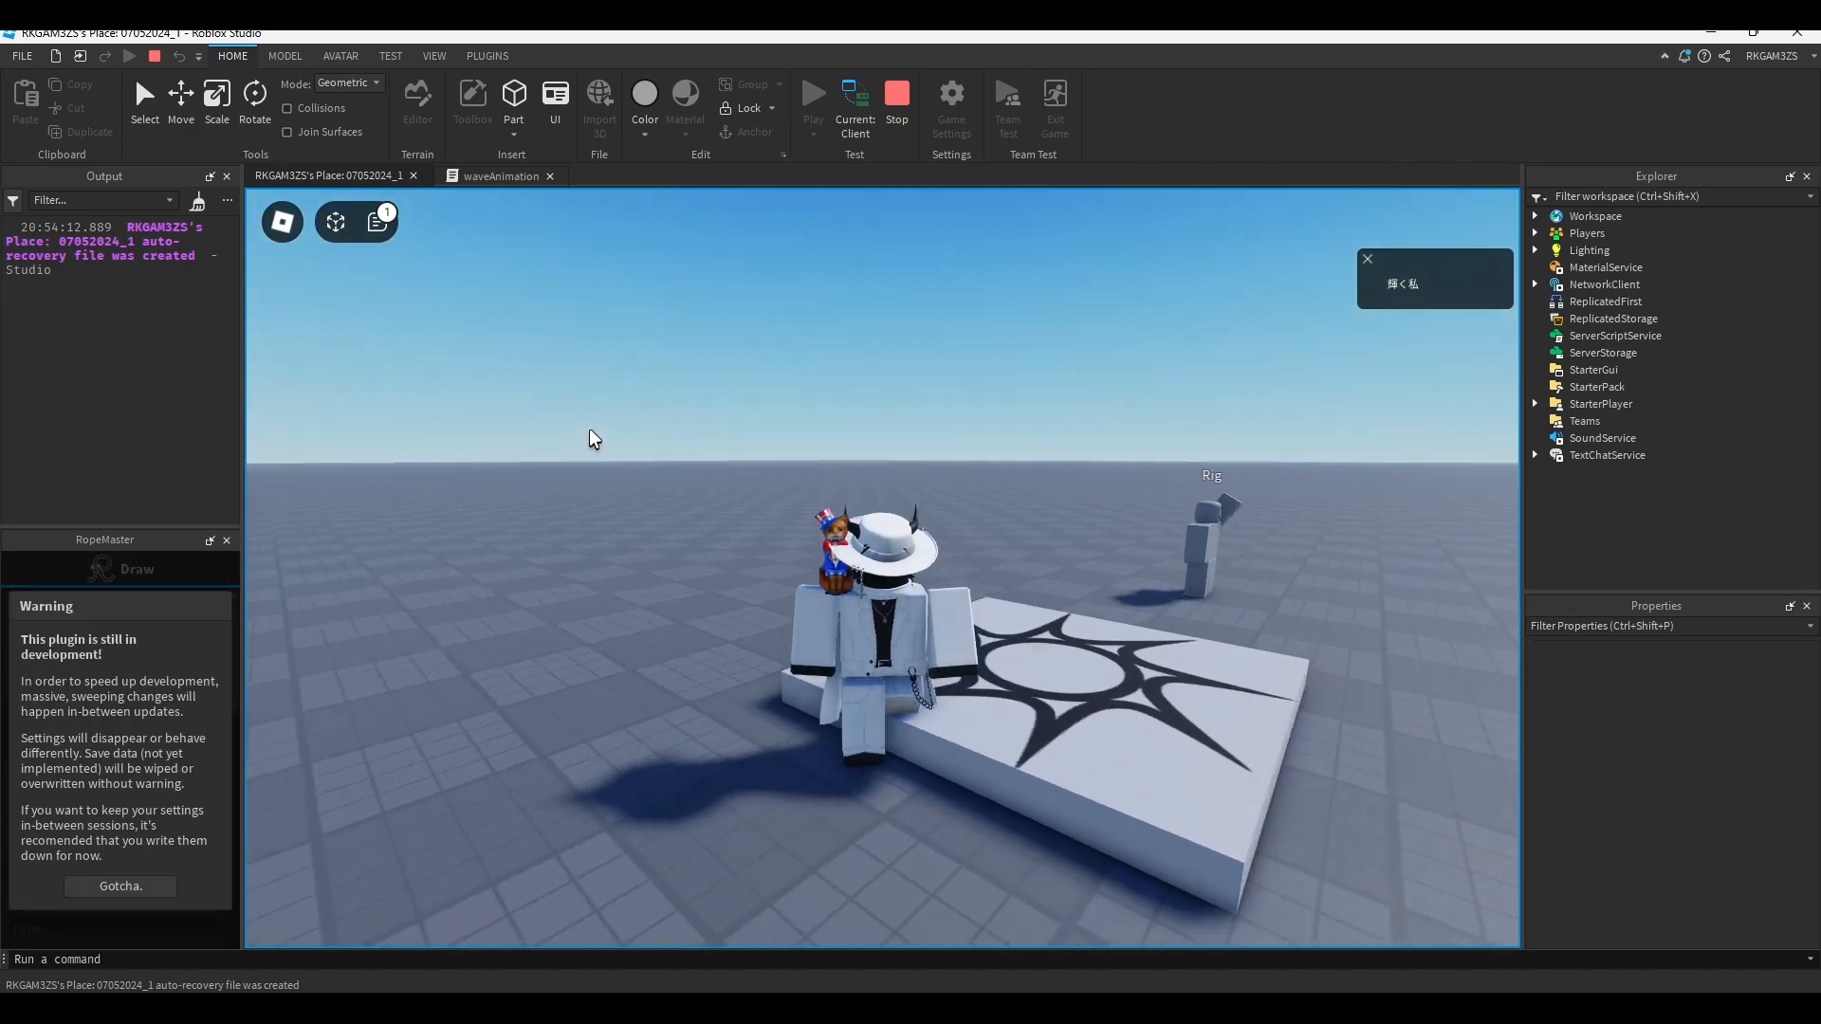
key(s)
right_drag(590, 430, 601, 442)
right_drag(985, 521, 986, 522)
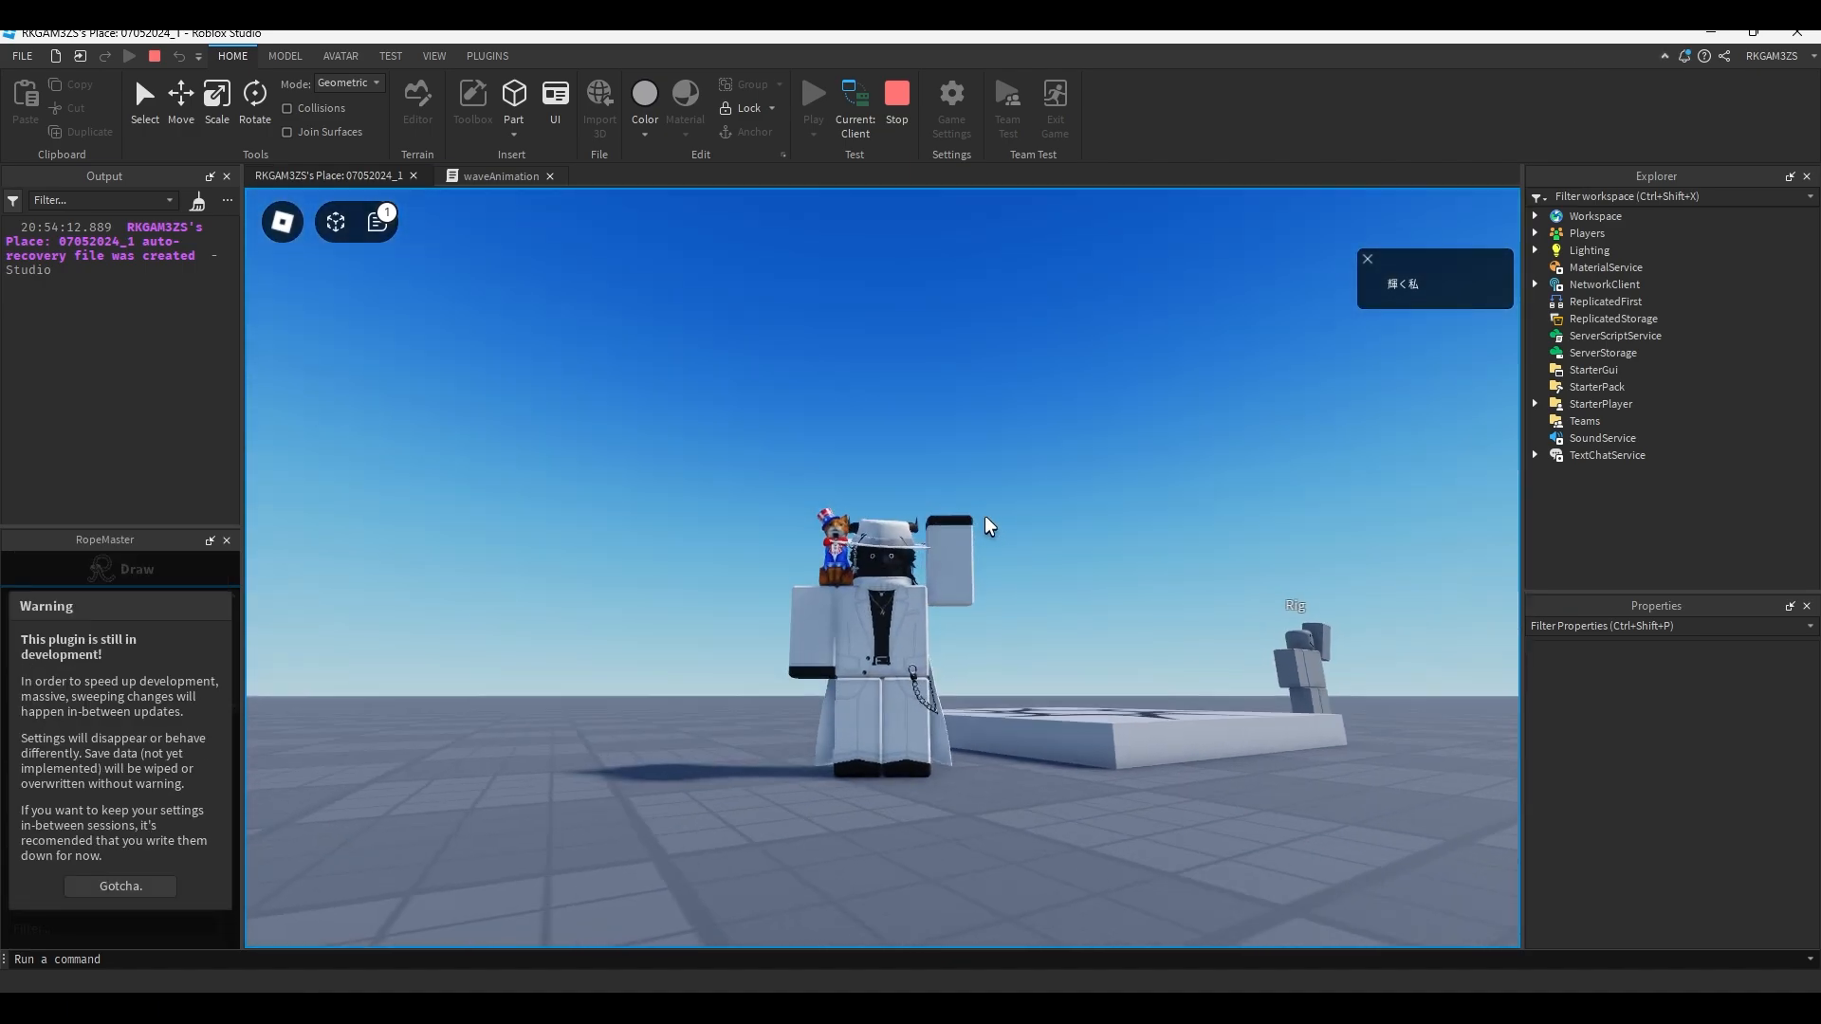
scroll(985, 520, up, 2)
scroll(985, 525, down, 3)
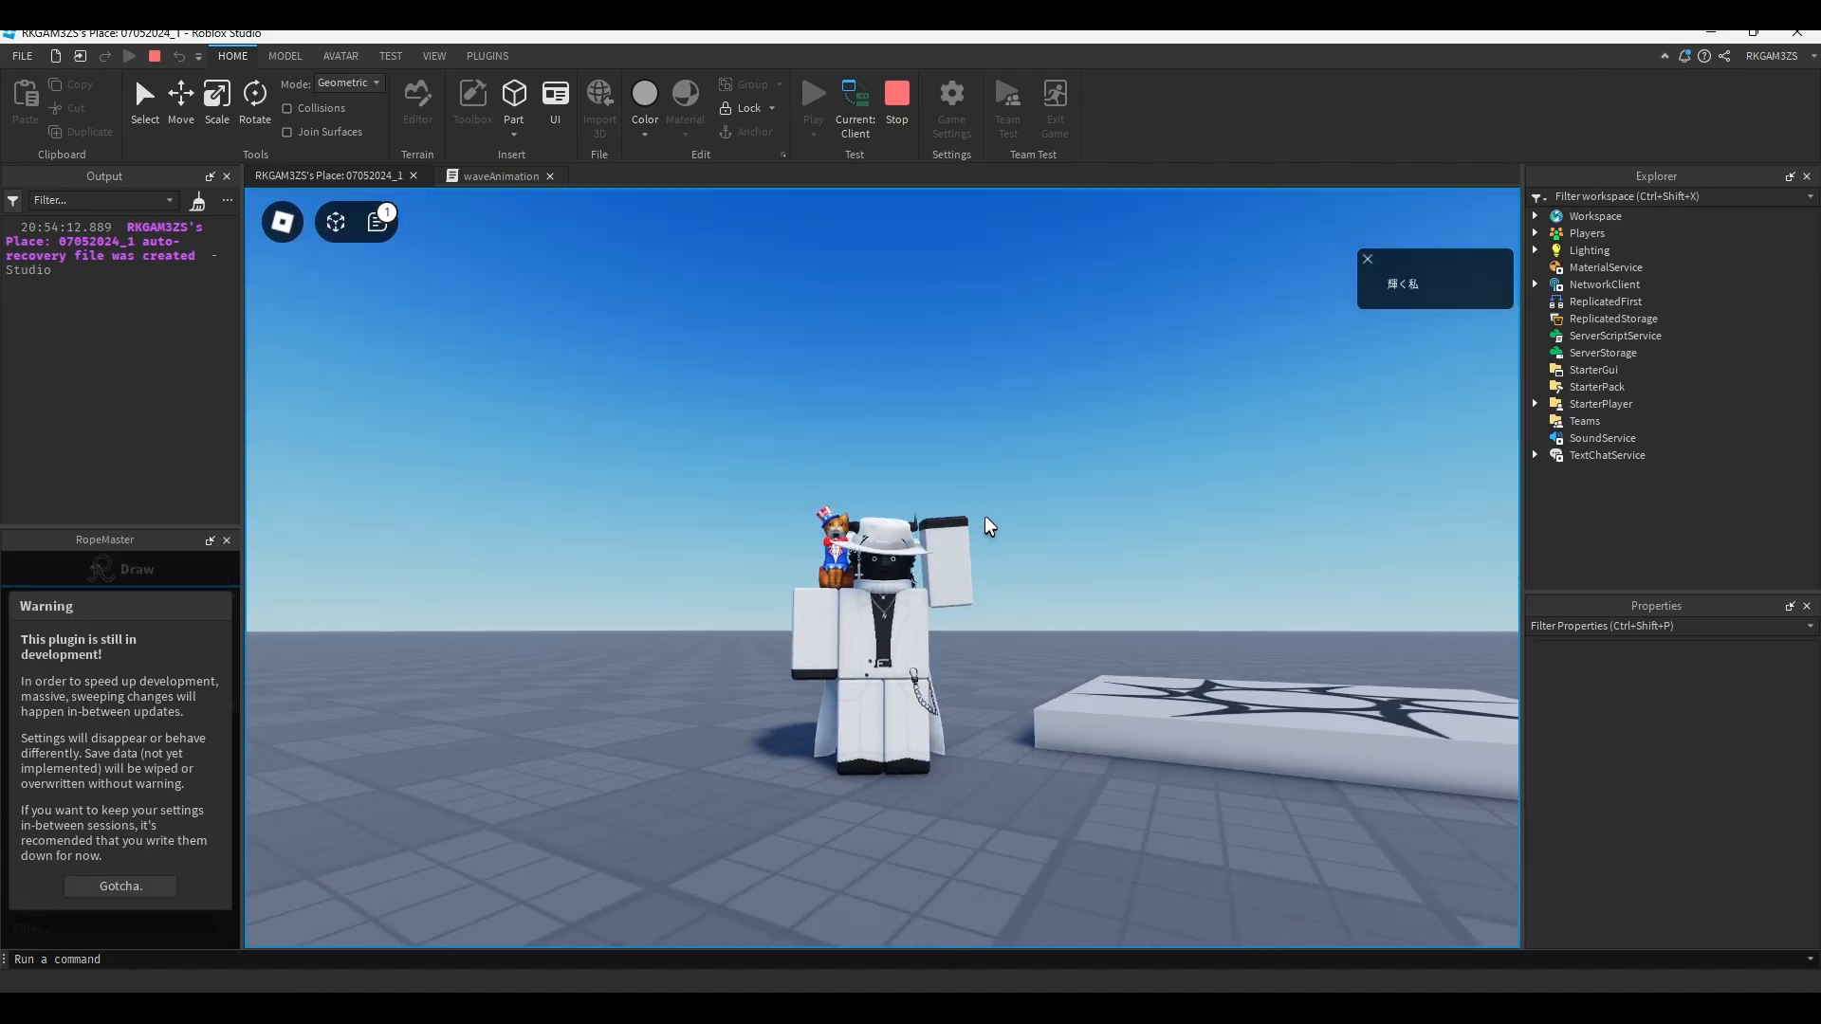
key(a)
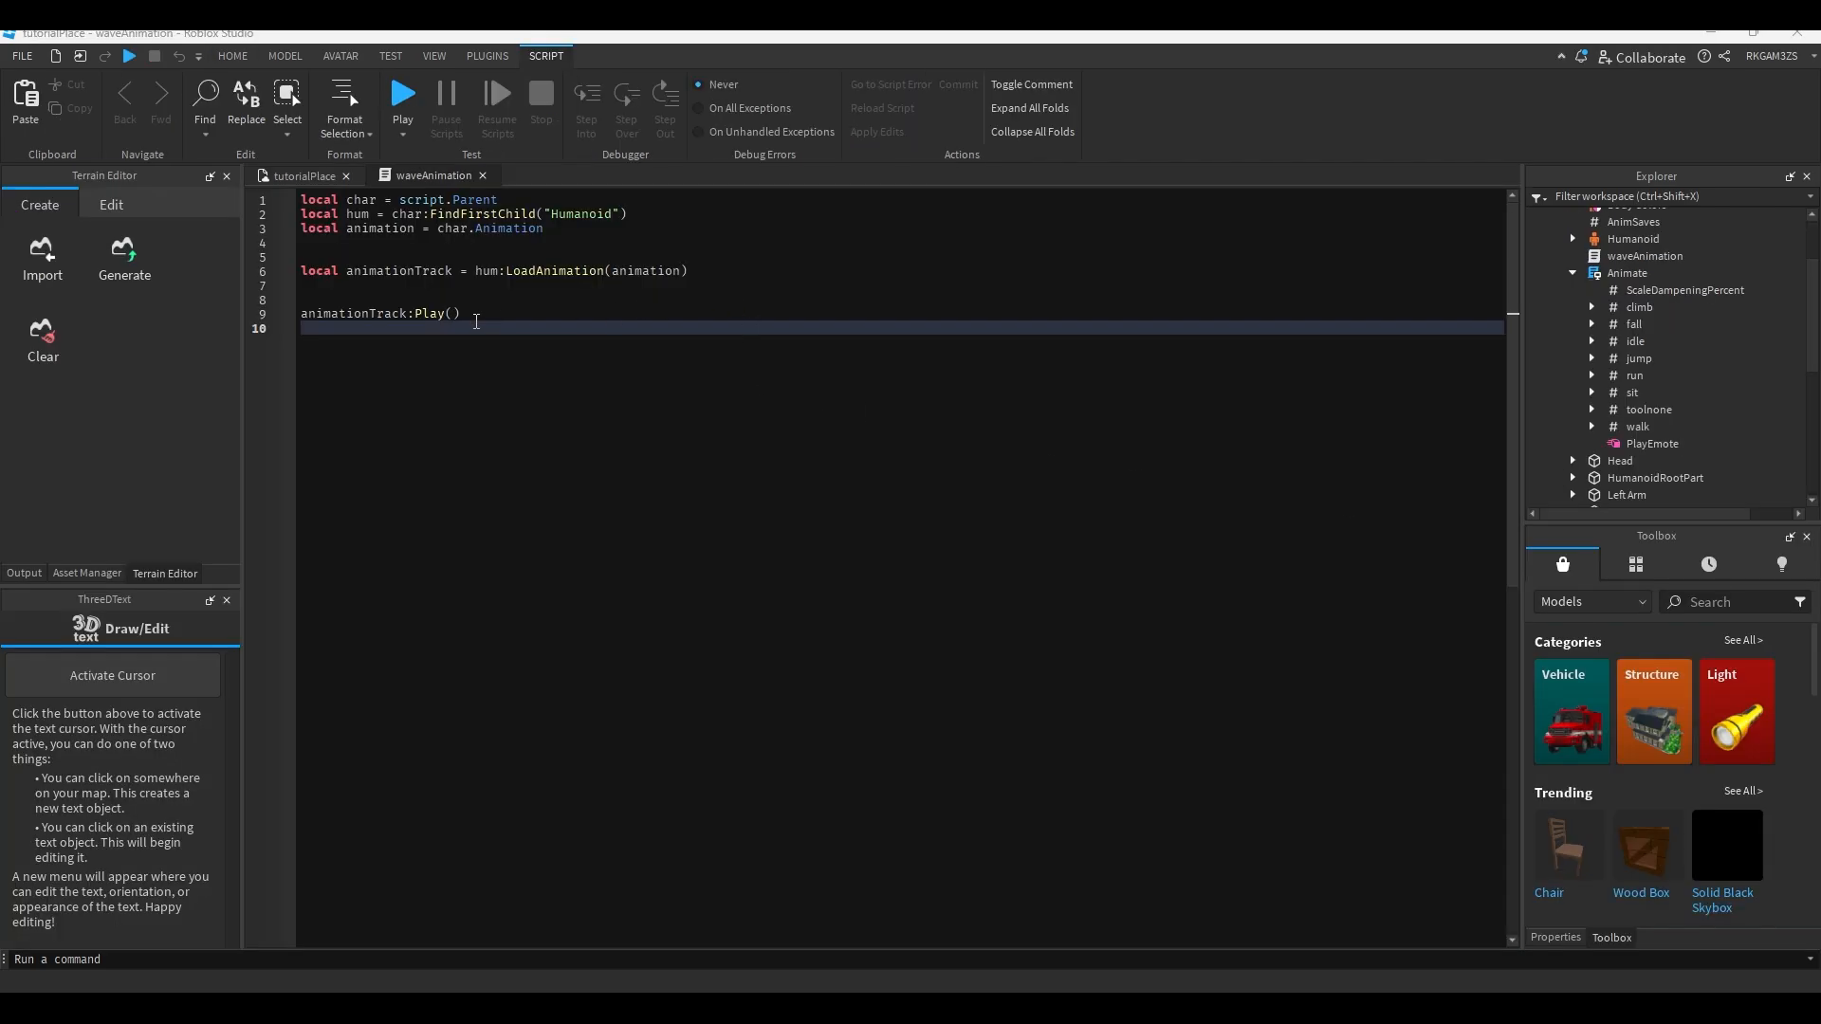
Add animationTrack:Stop() two lines below the animationTrack:Play() call in the waveAnimation script.
click(477, 315)
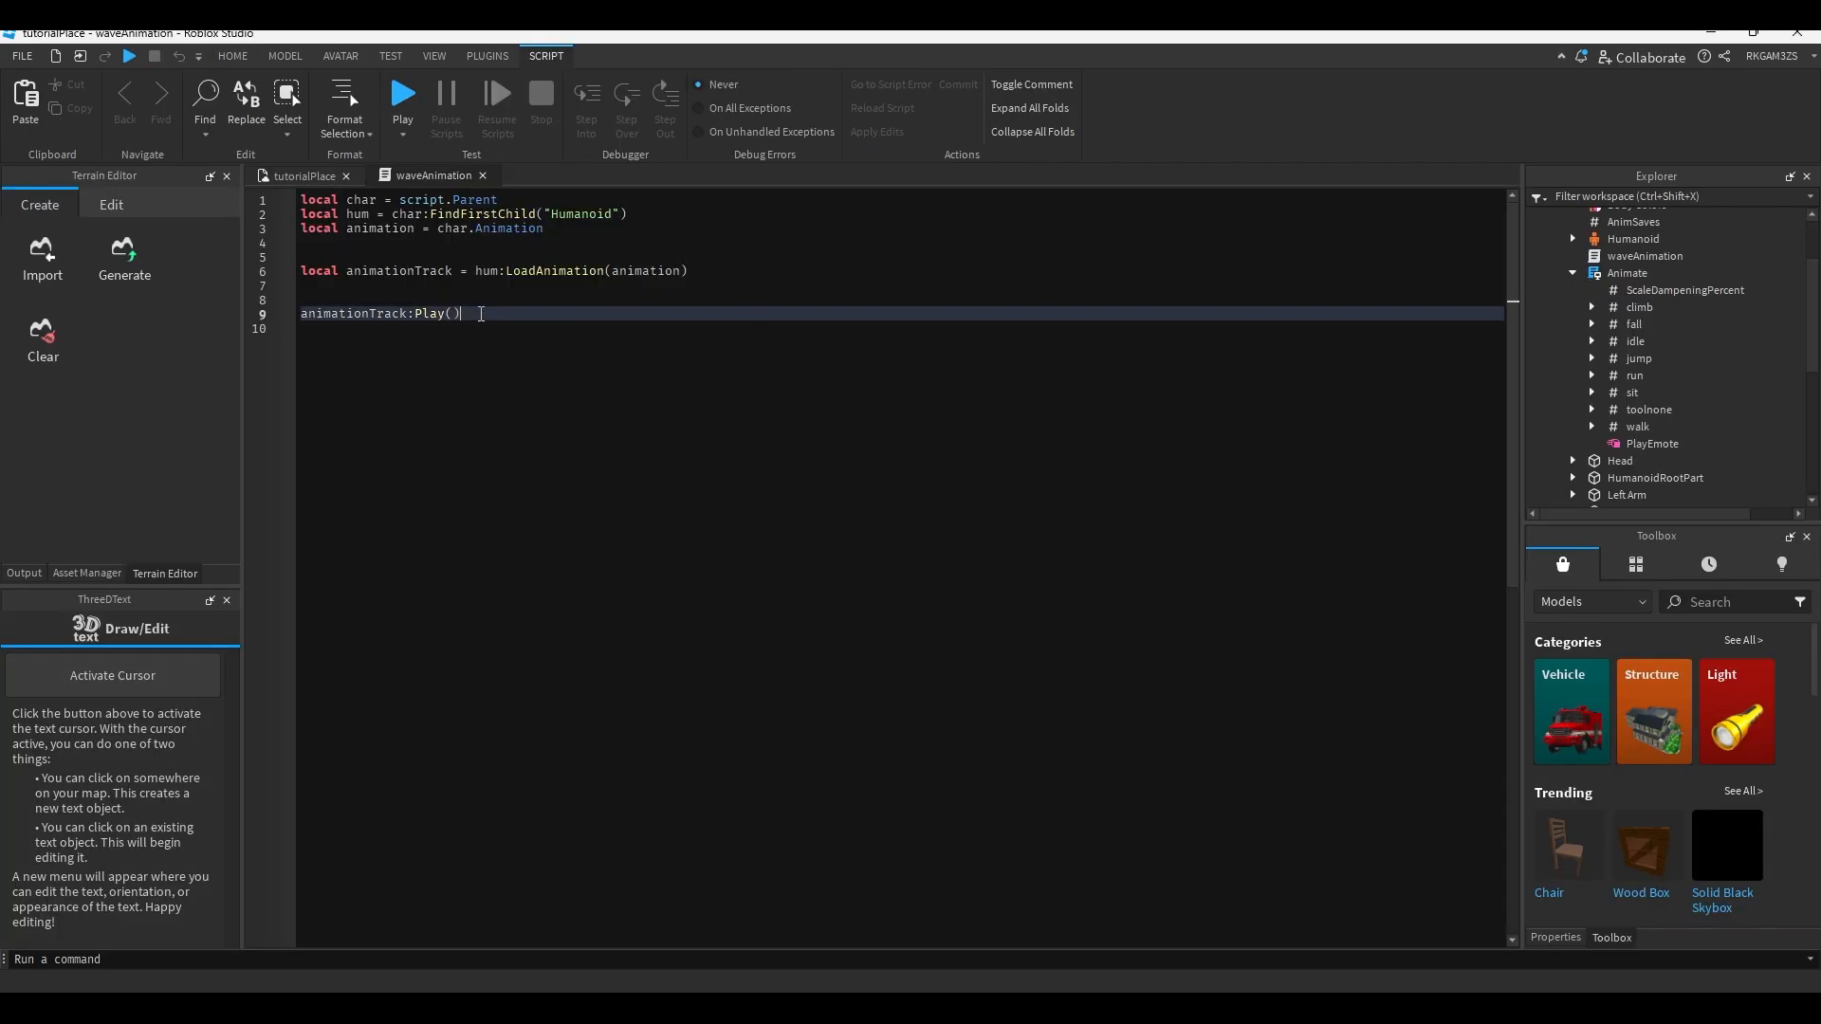
key(Return)
key(Return)
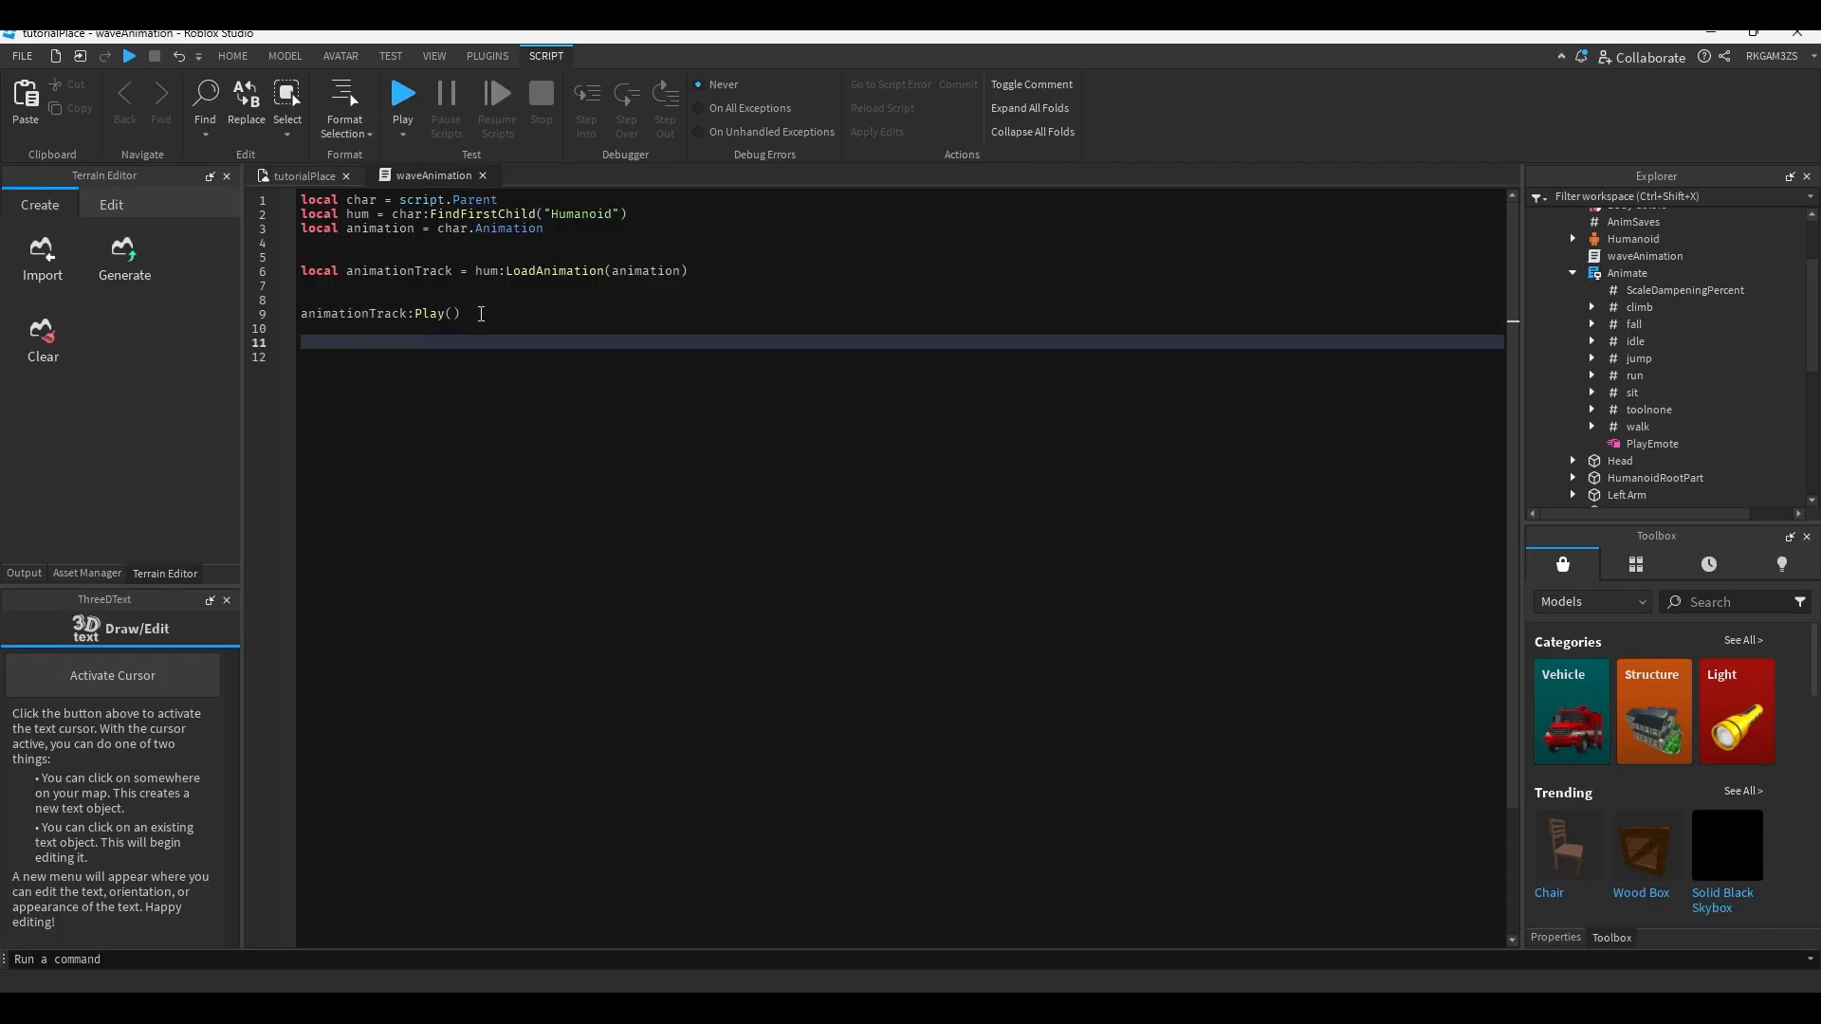
text(ani)
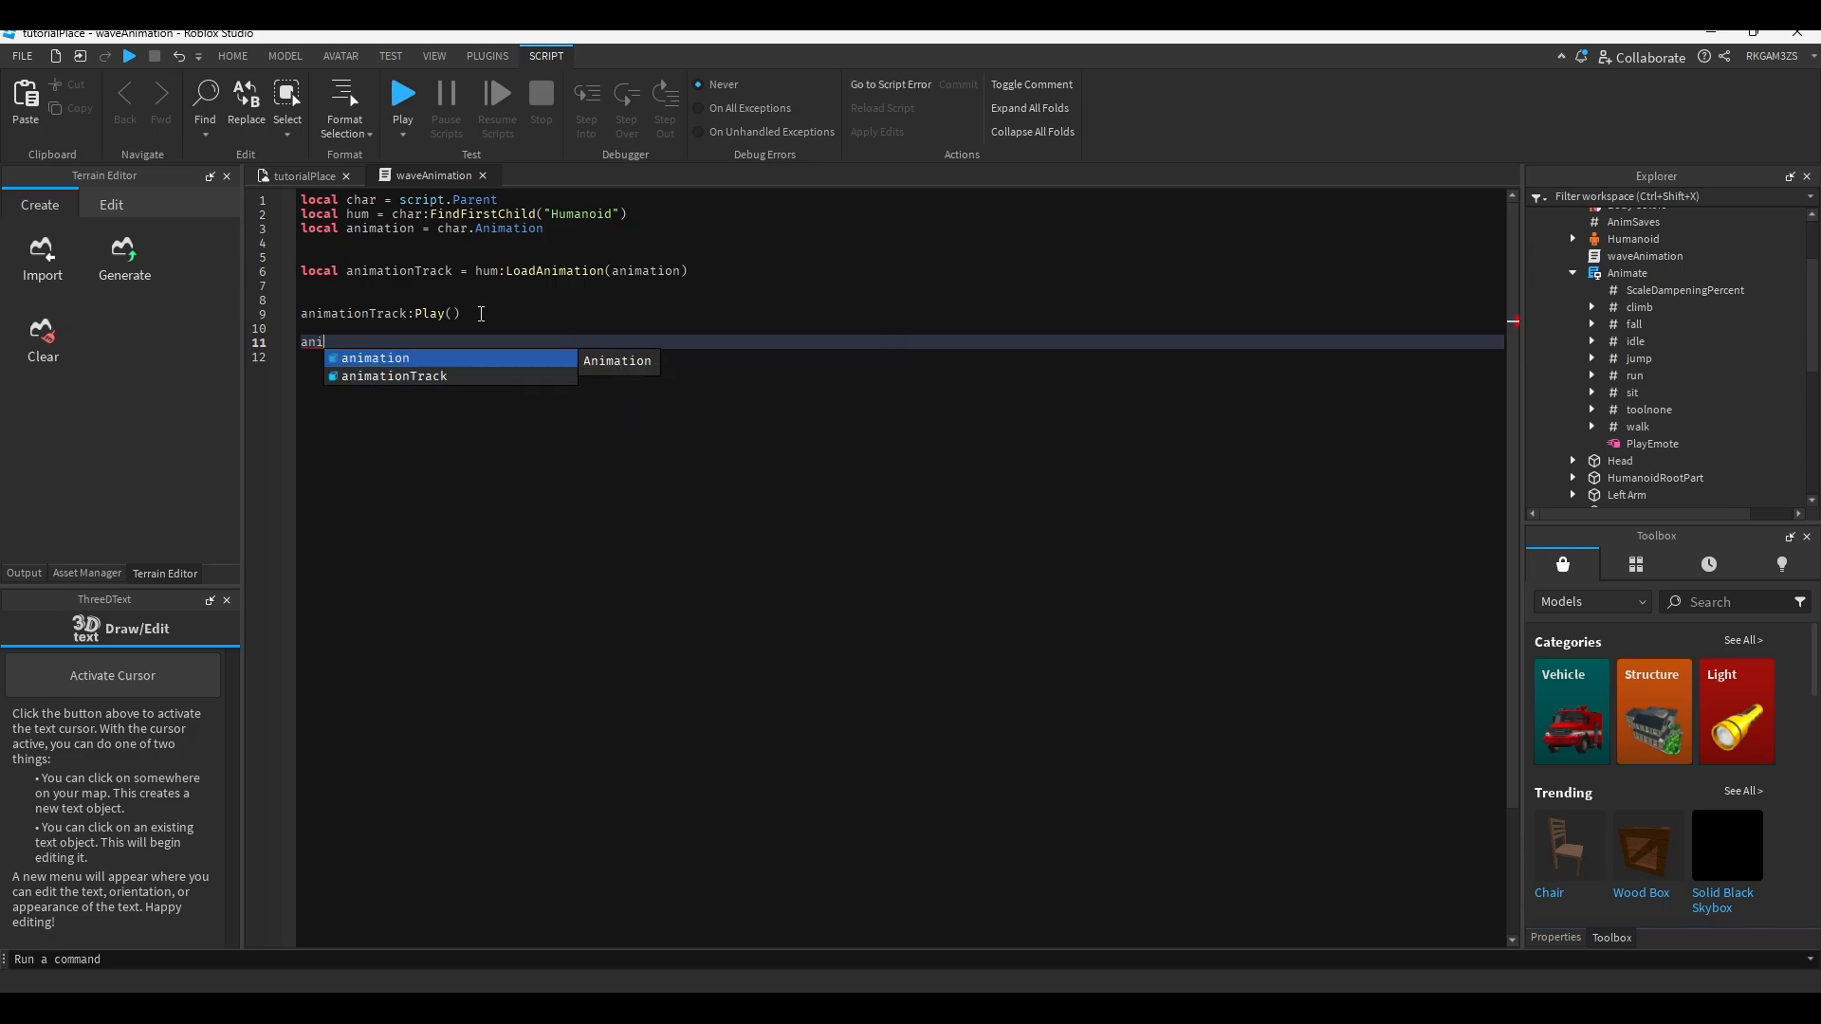
key(Down)
key(Tab)
text(:Stop())
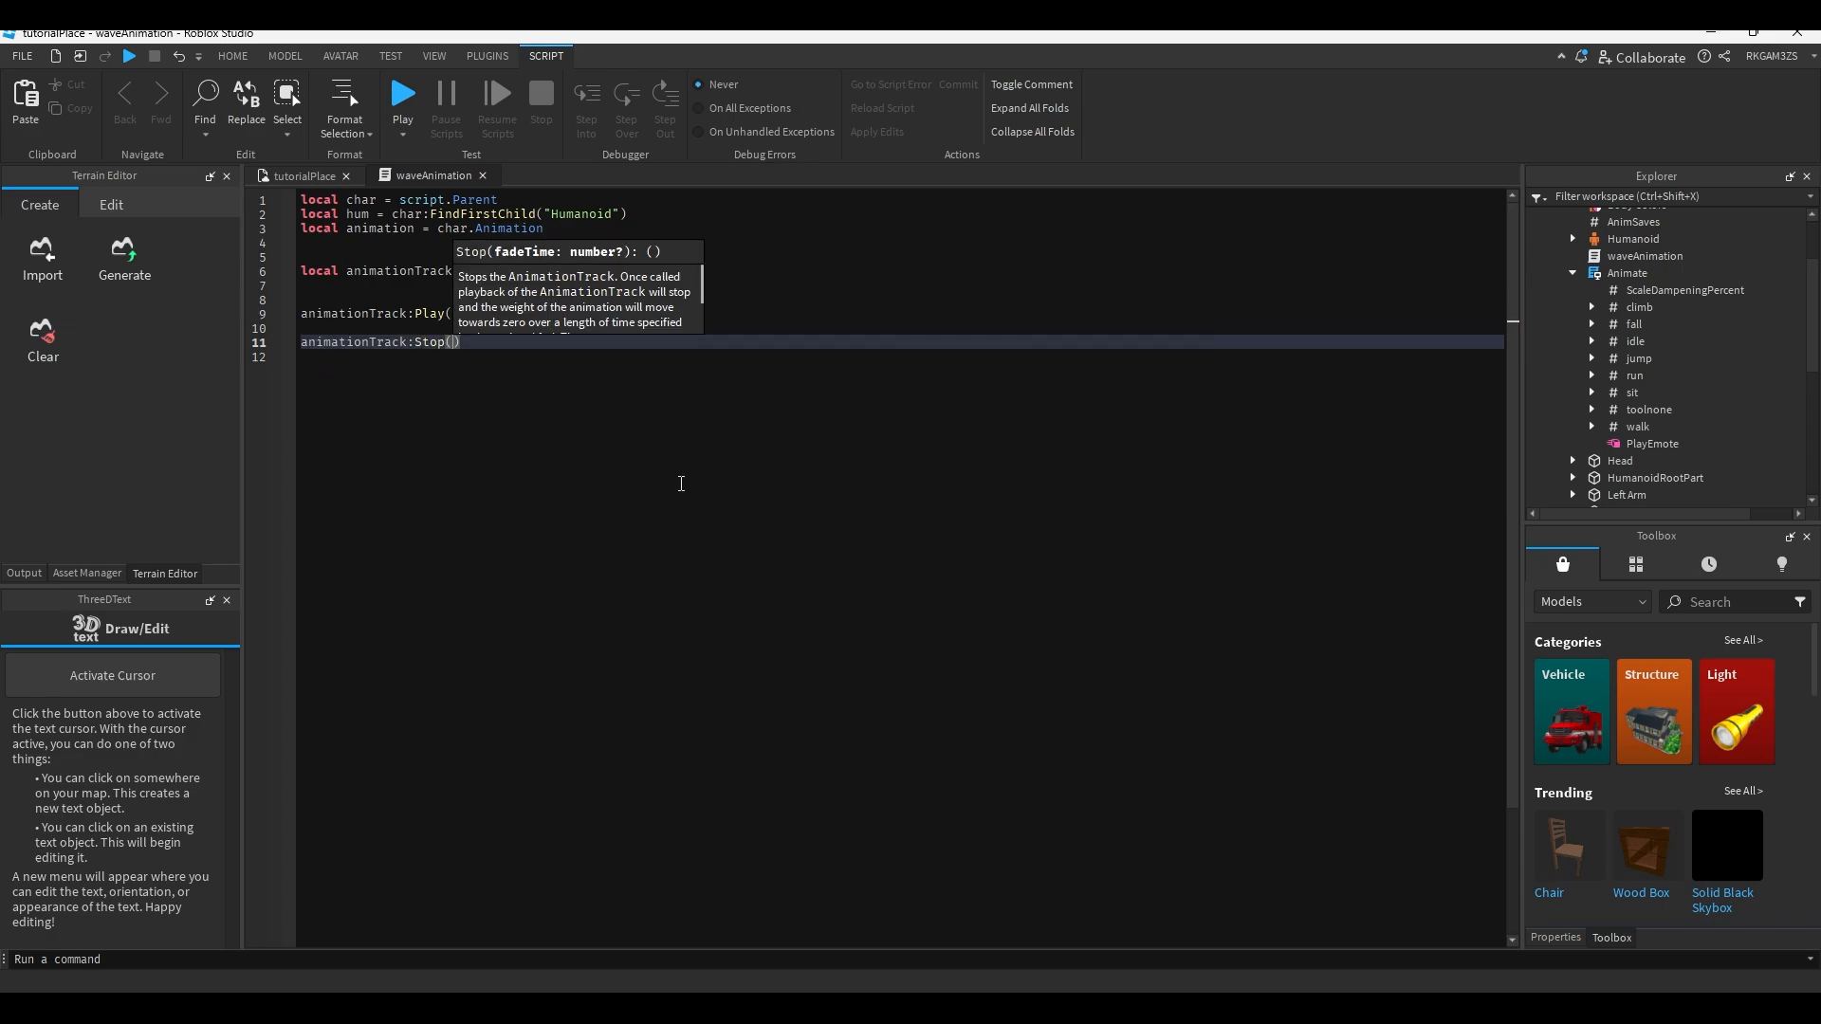
Insert task.wait(5) between the animationTrack:Play() and animationTrack:Stop() calls and review the code.
key(Down)
click(527, 321)
key(Return)
key(Return)
text(task.wait(5))
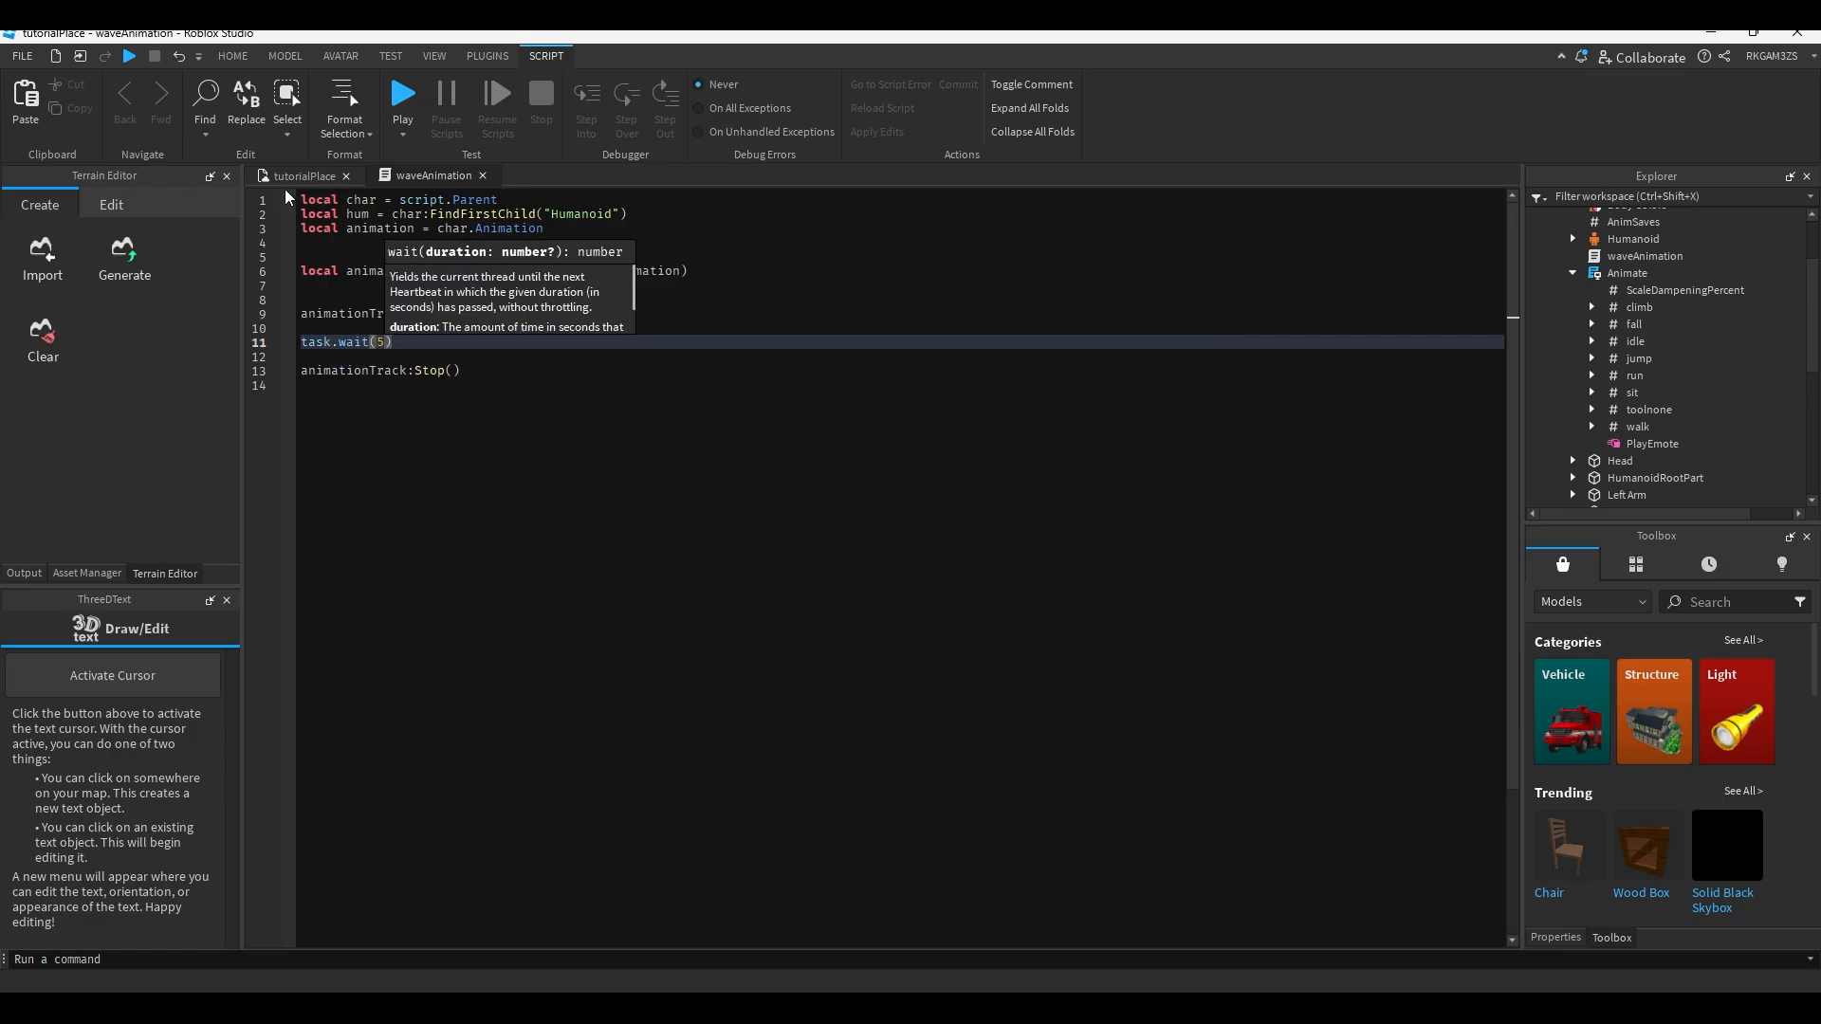
click(561, 466)
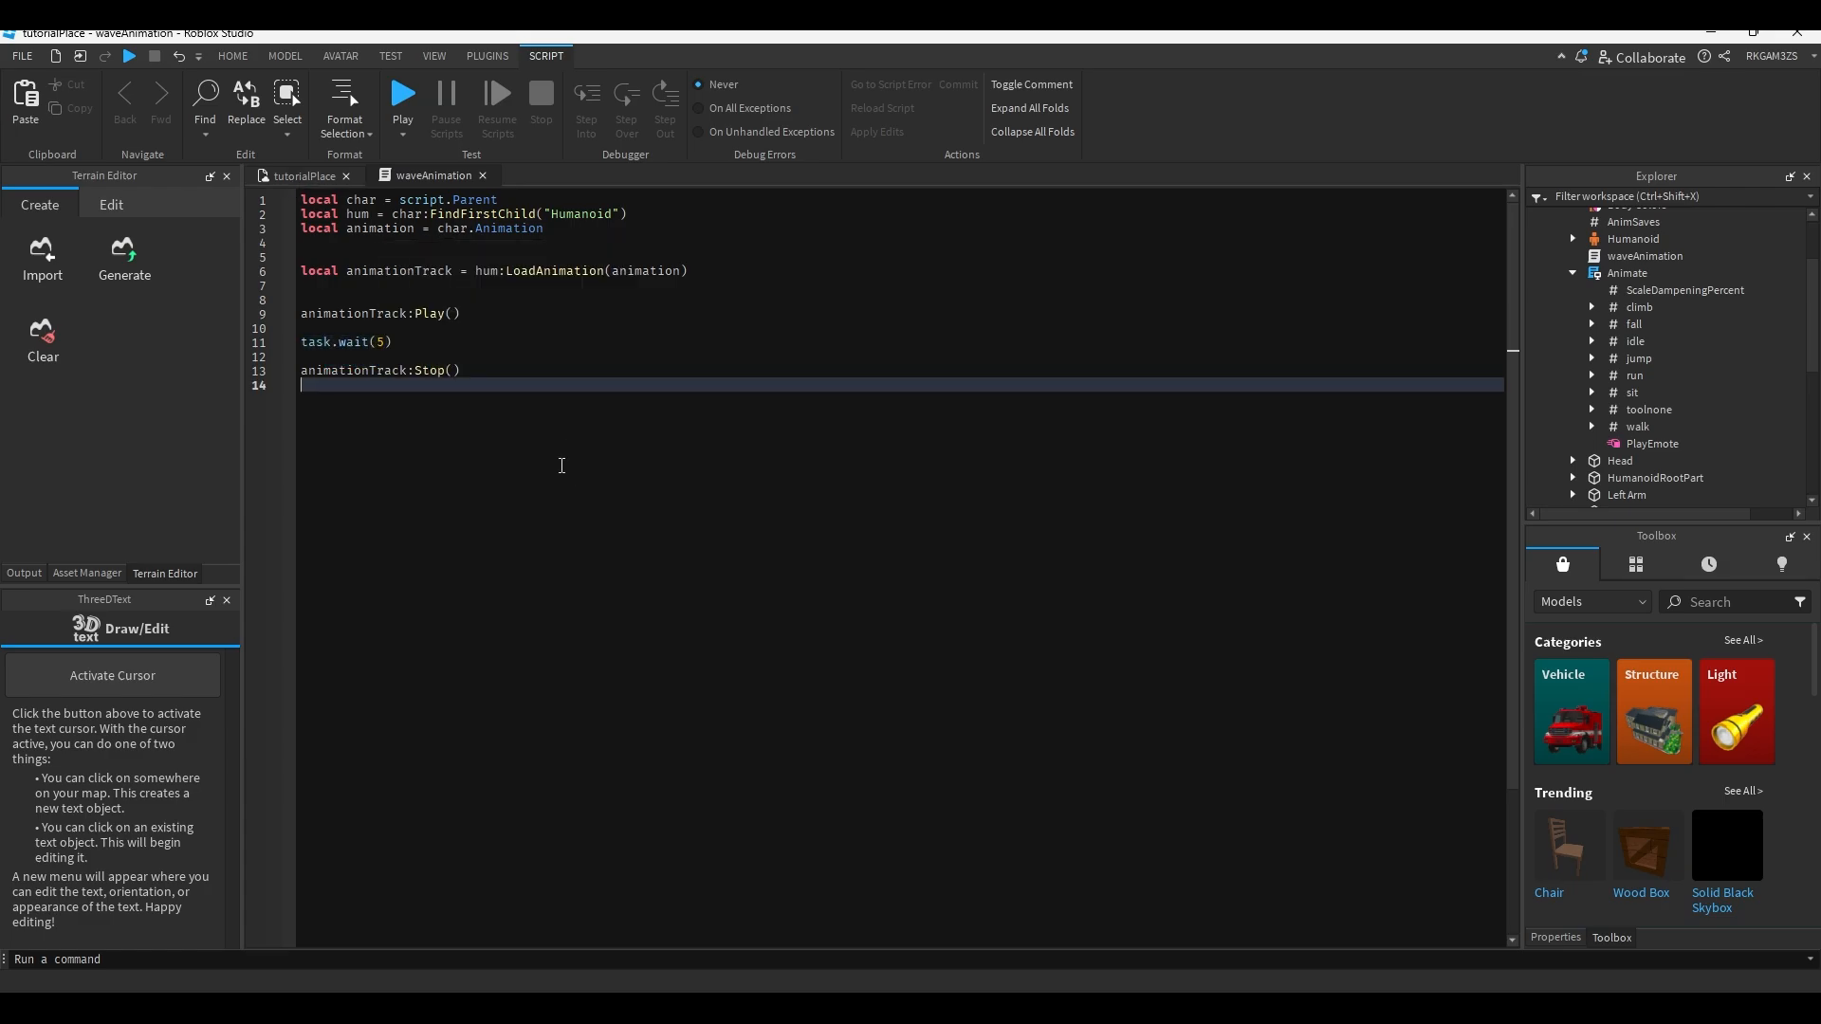
ctrl+scroll(415, 320, up, 5)
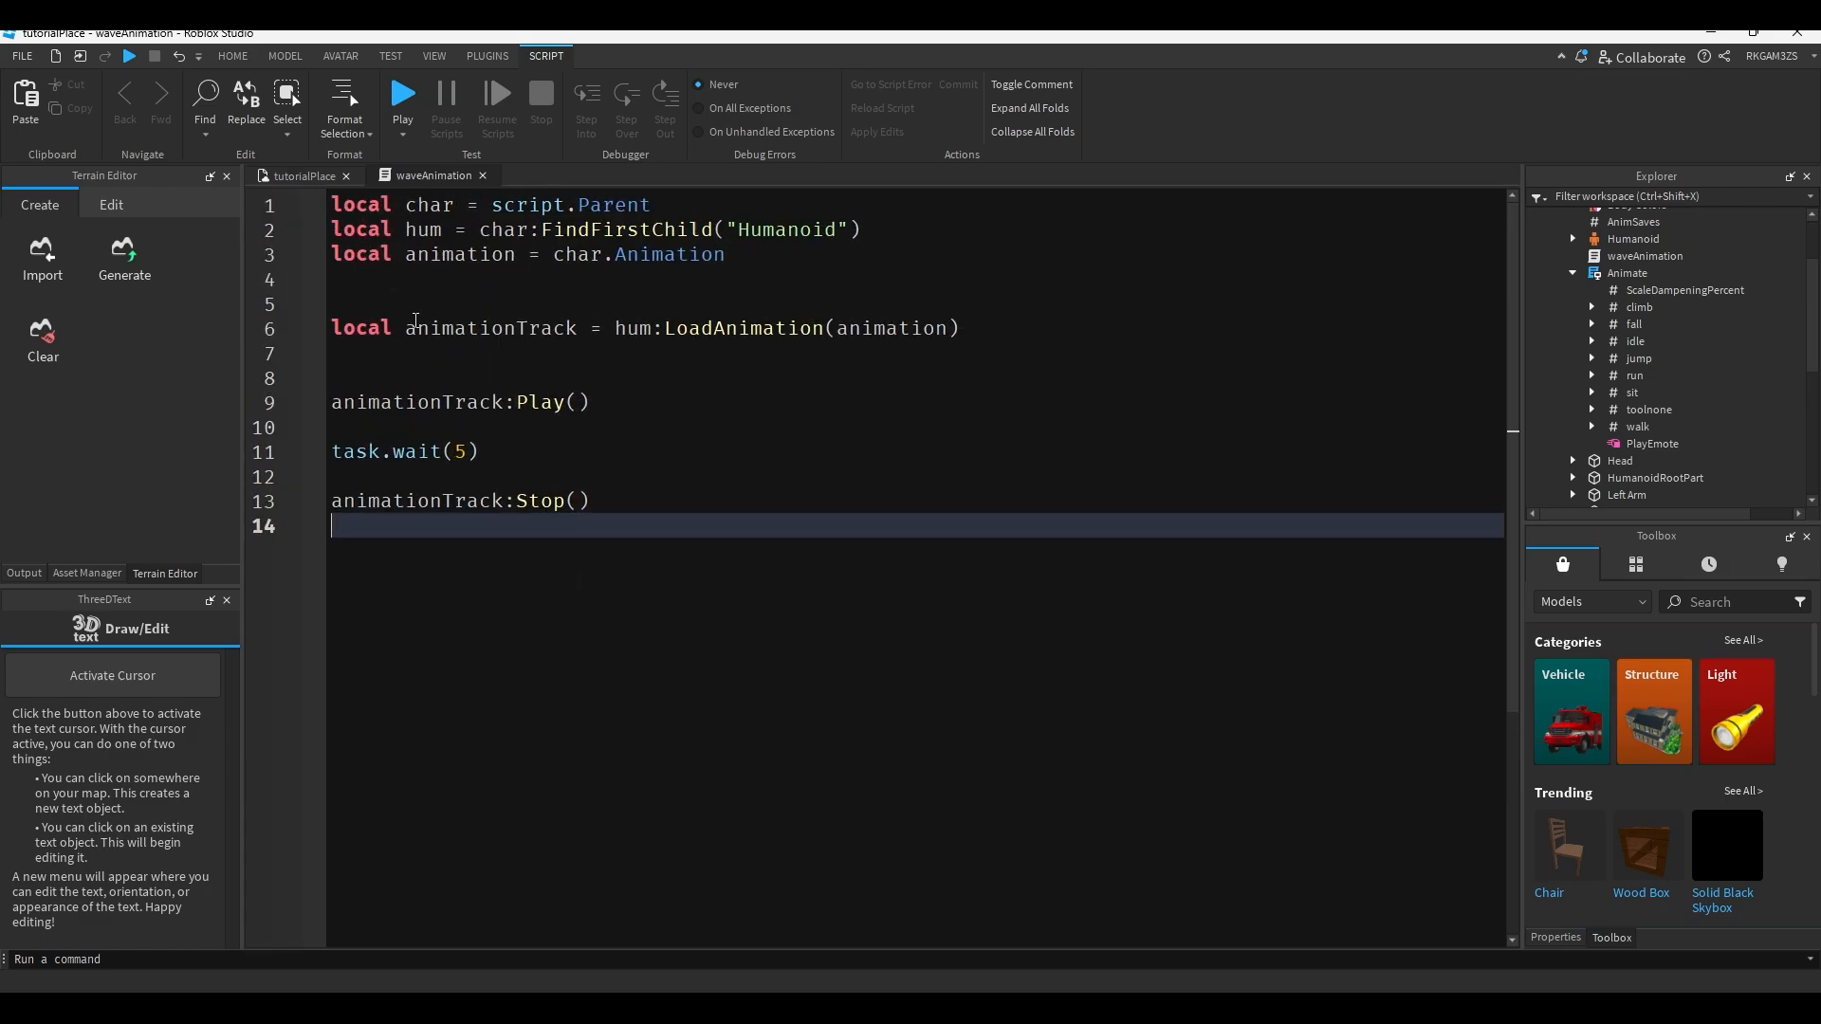
ctrl+scroll(625, 464, up, 2)
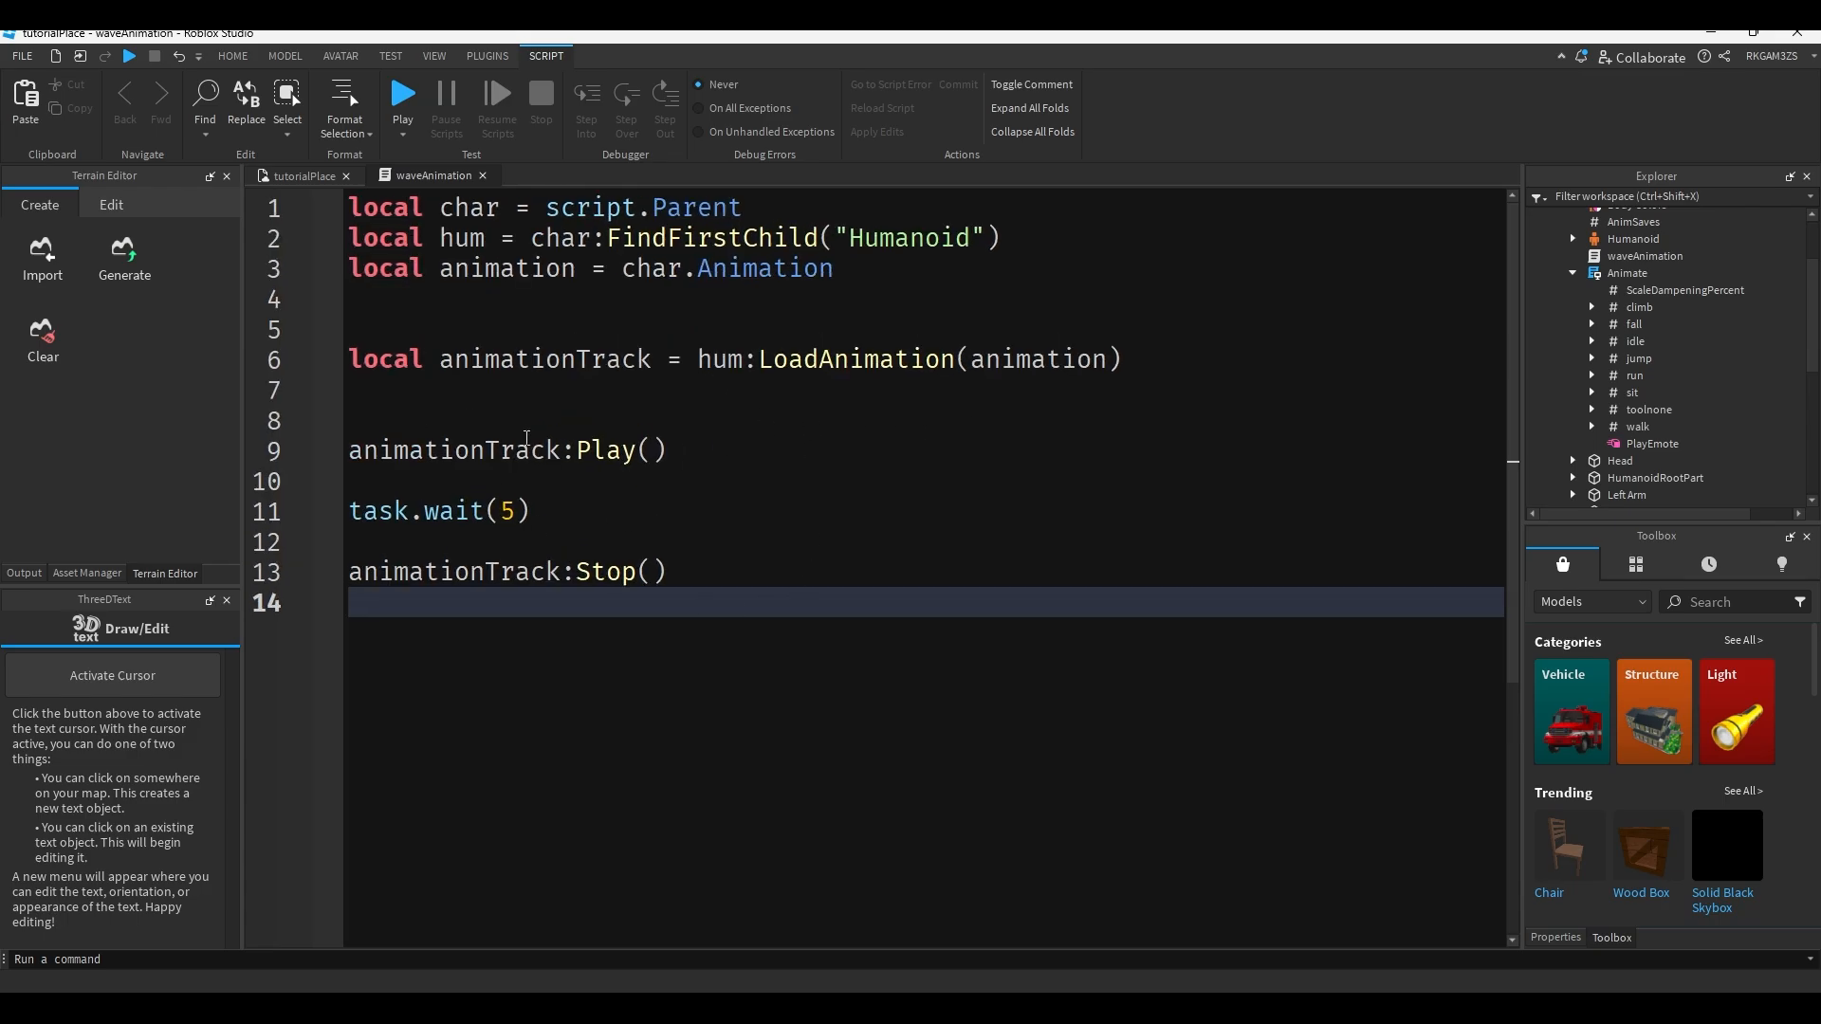
click(565, 517)
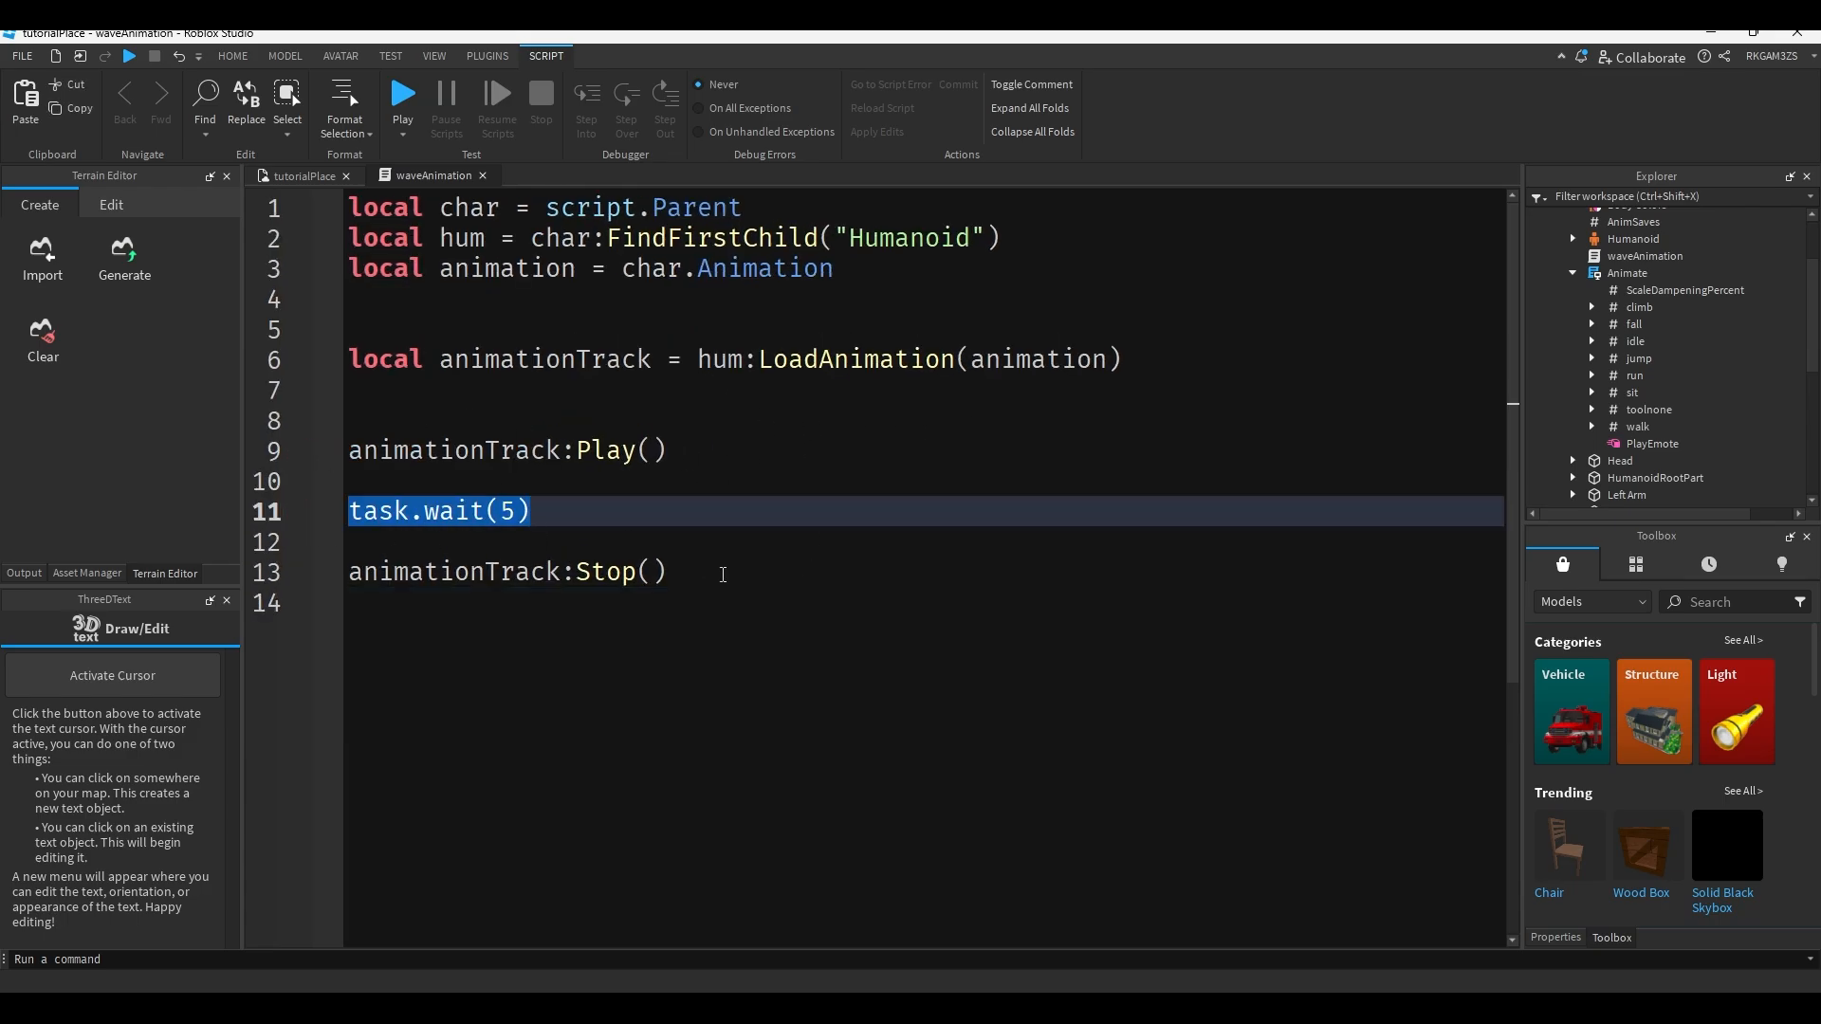
drag(669, 572, 343, 580)
click(597, 381)
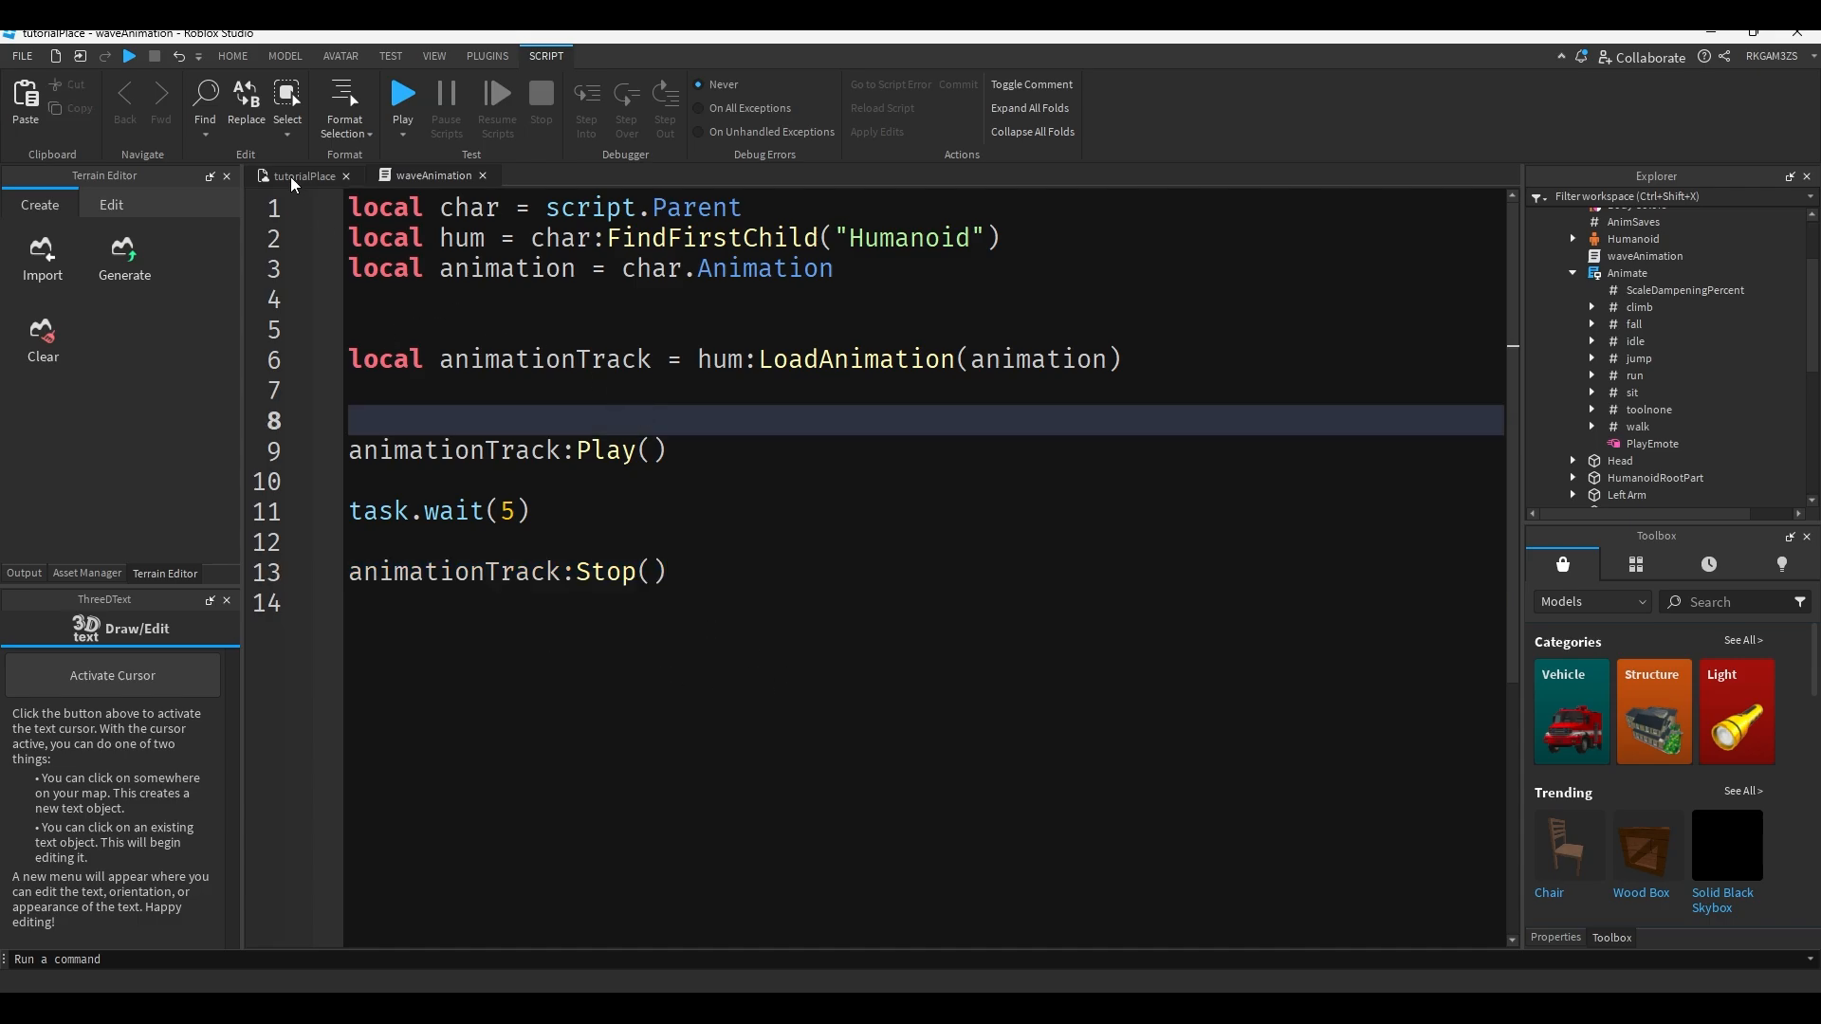
Playtest the place, watch the rig's scripted wave next to the player character, and stop the test.
click(295, 178)
click(232, 55)
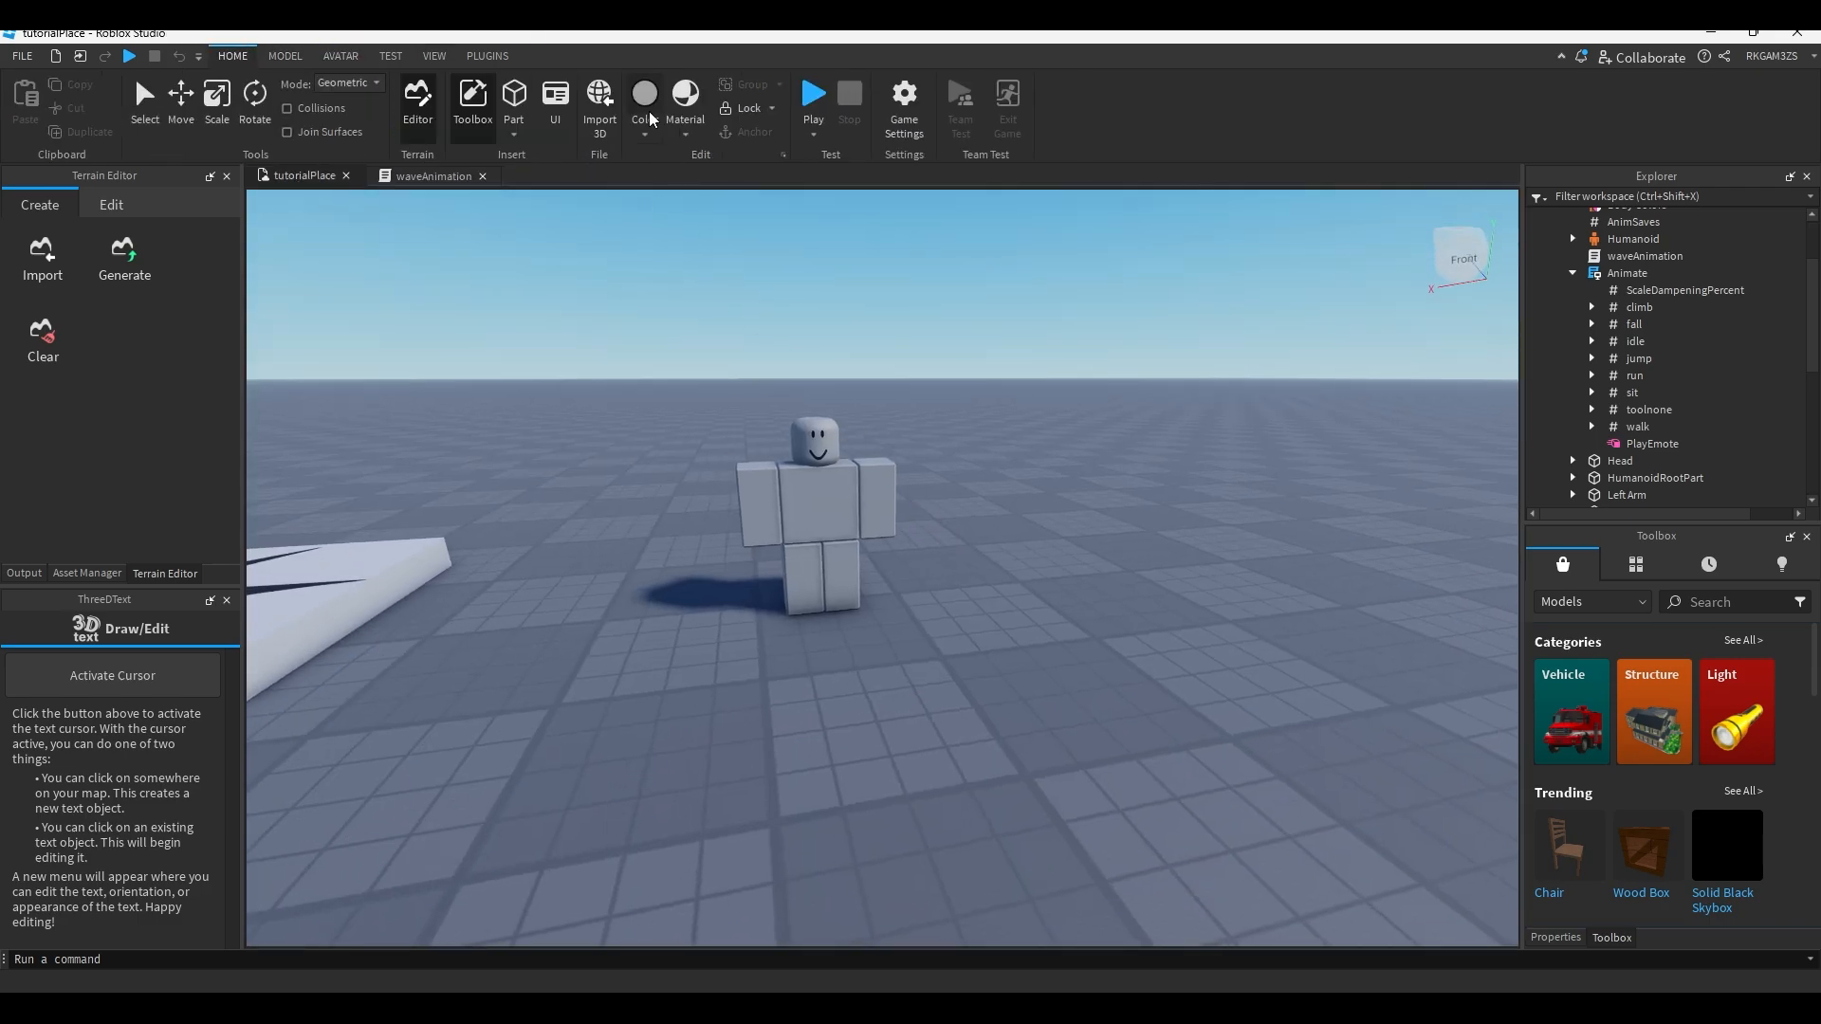
click(814, 95)
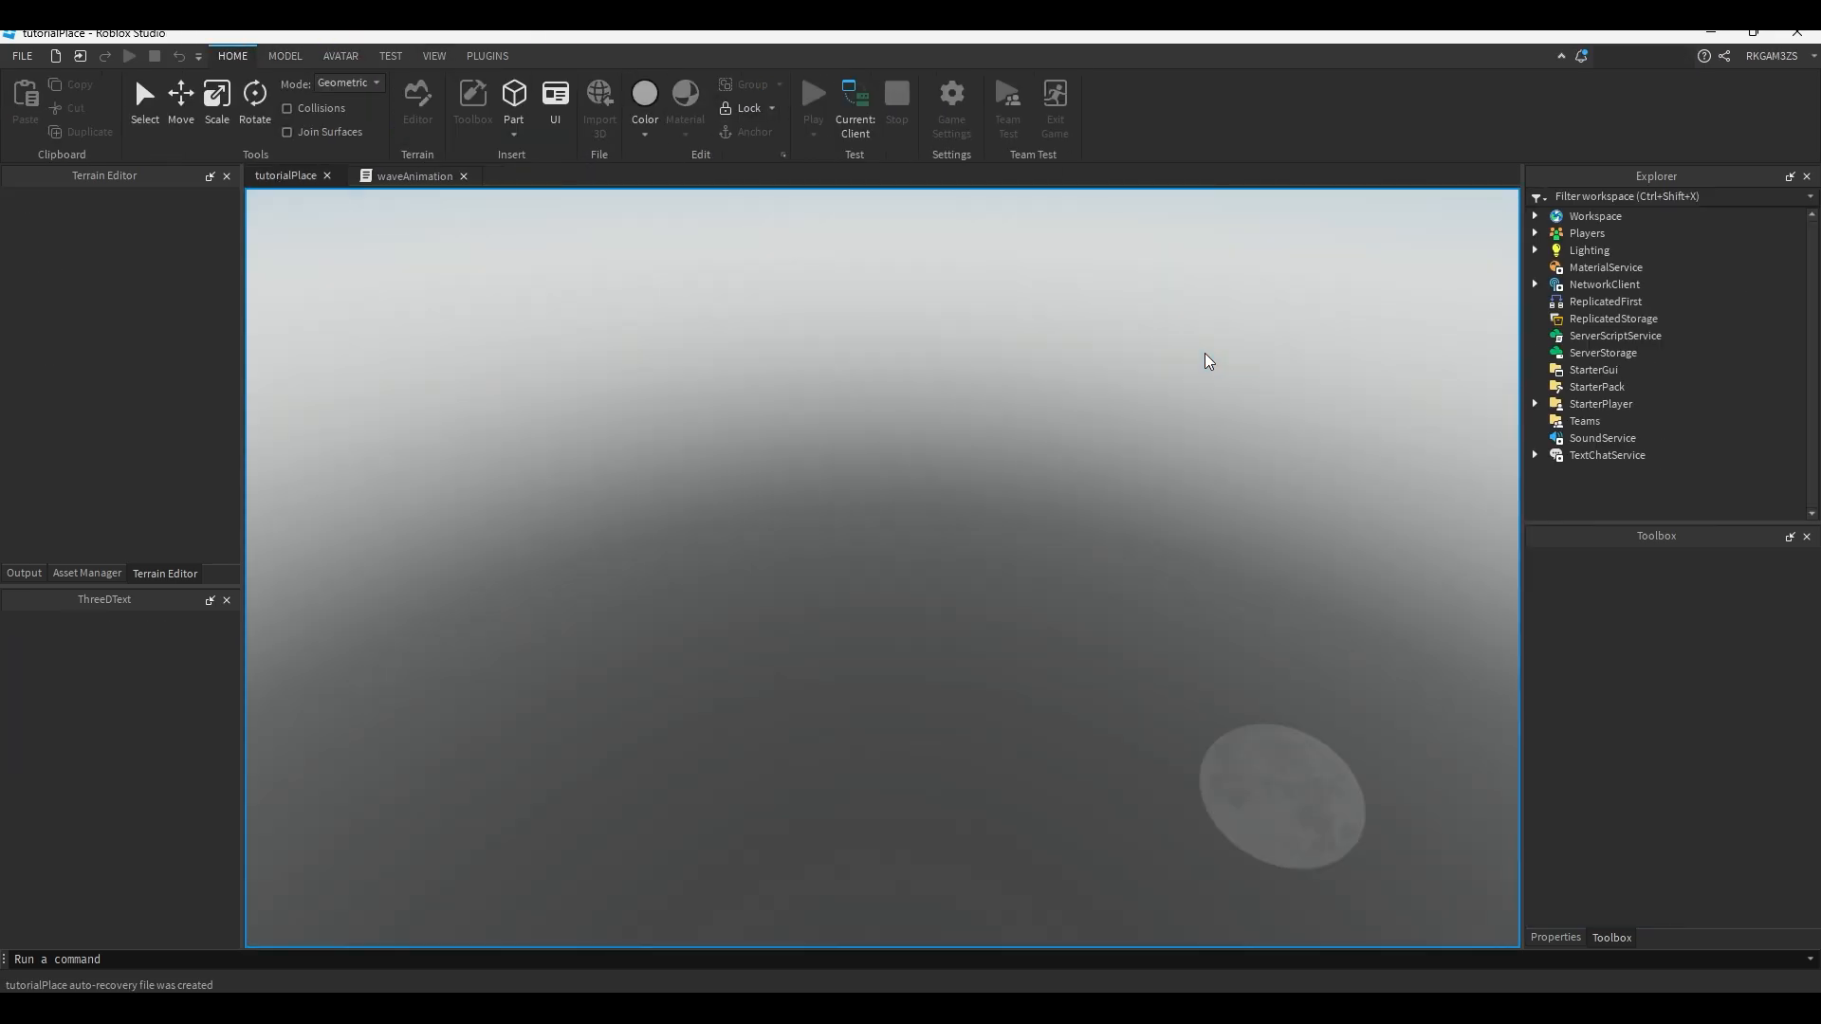
key(w)
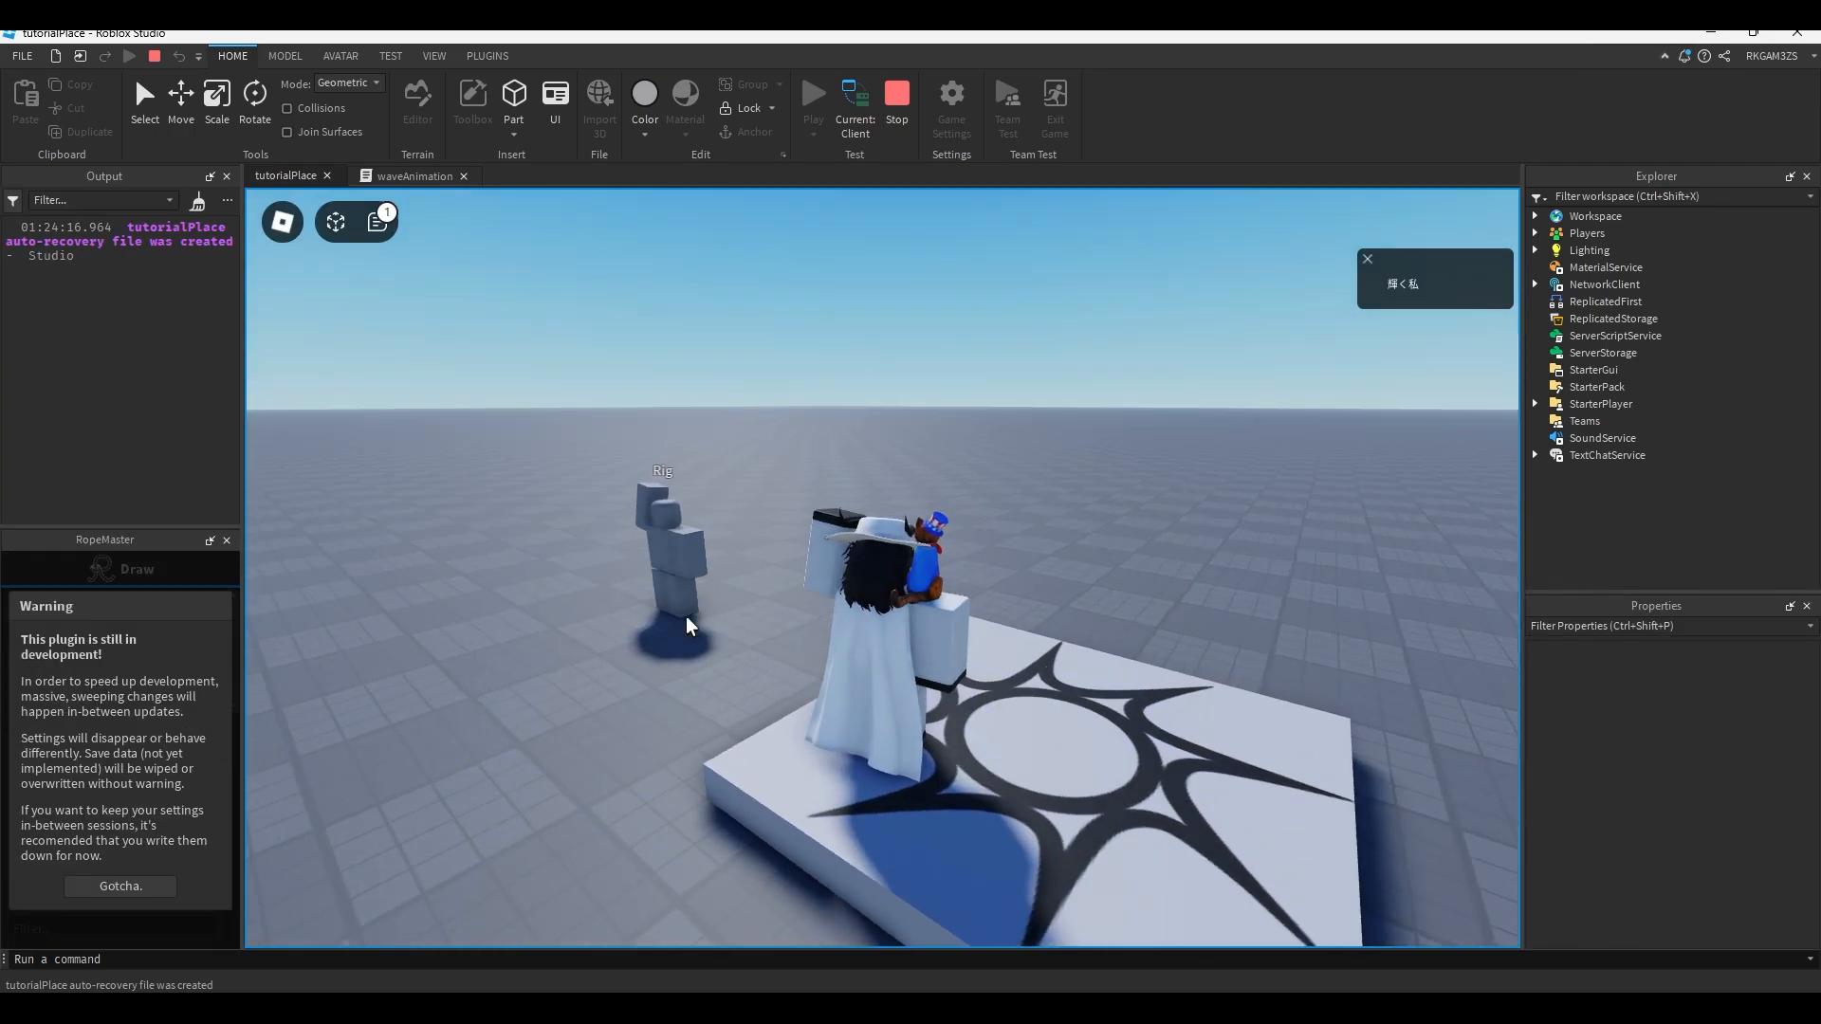
right_drag(688, 622, 724, 624)
right_drag(1337, 597, 1337, 598)
scroll(1337, 598, up, 1)
key(s)
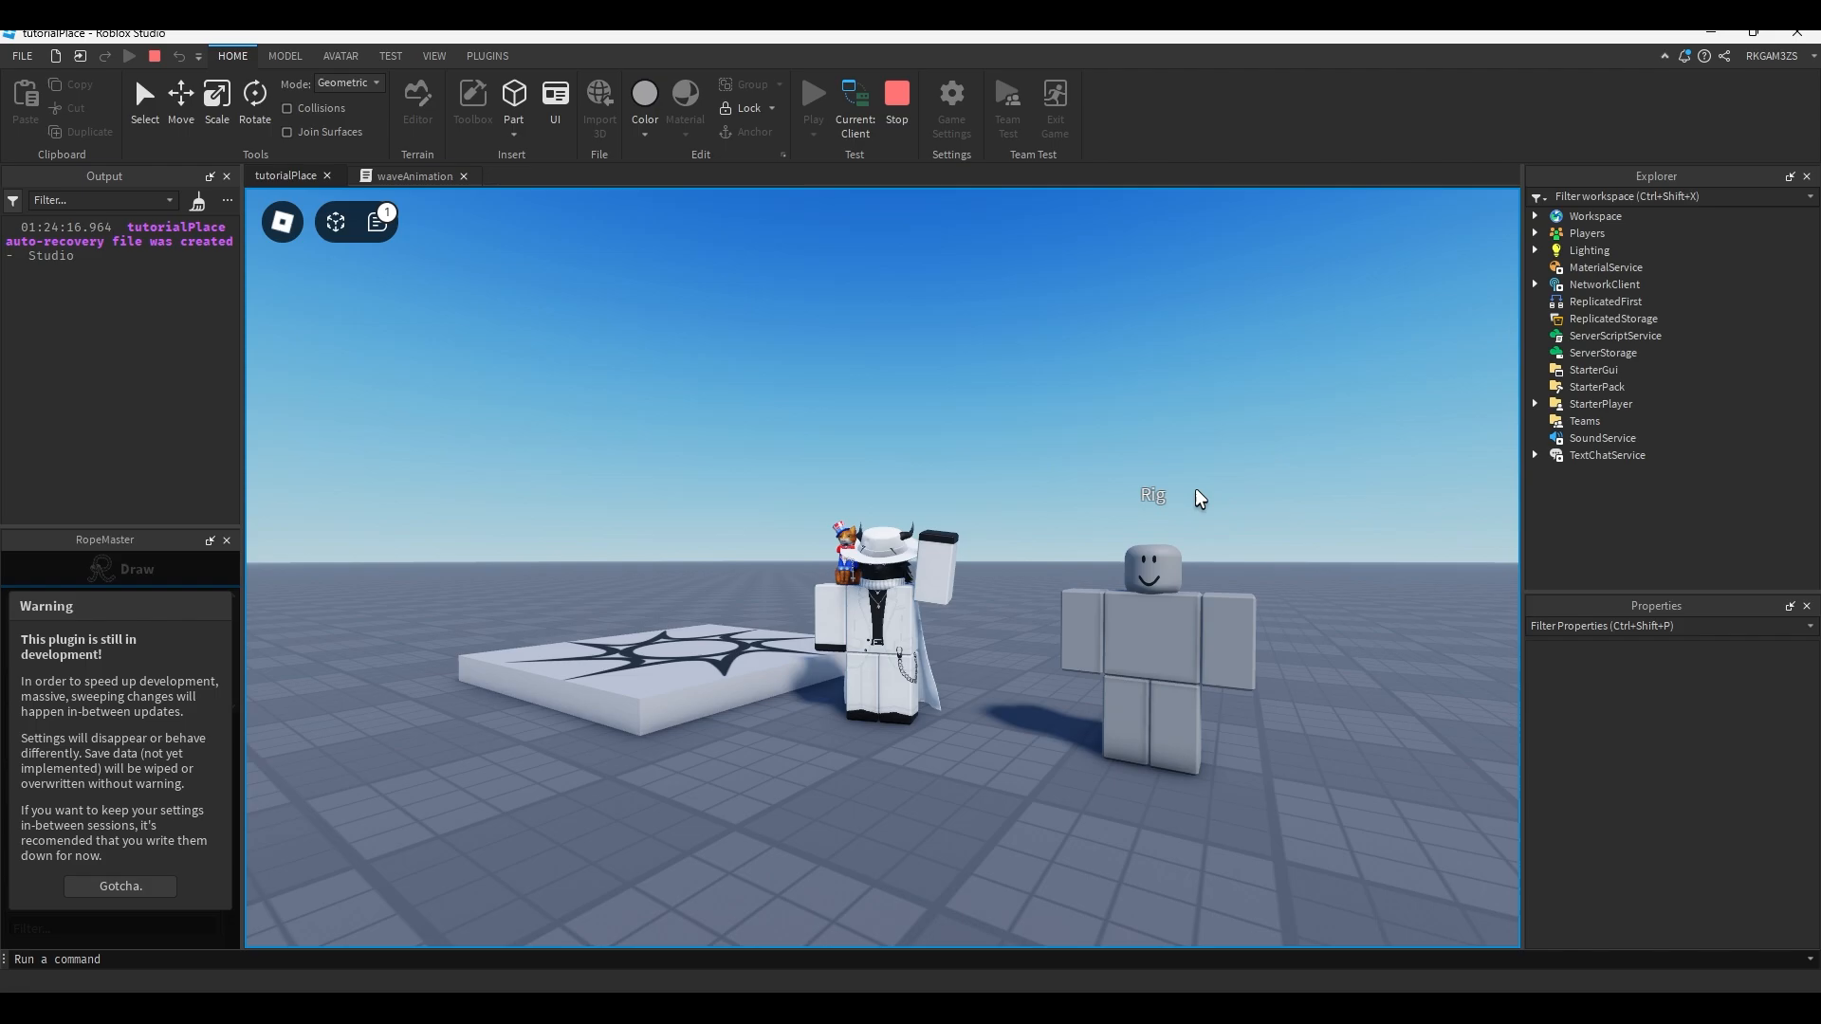
scroll(1195, 488, up, 1)
right_drag(1193, 485, 1194, 484)
key(shift+F5)
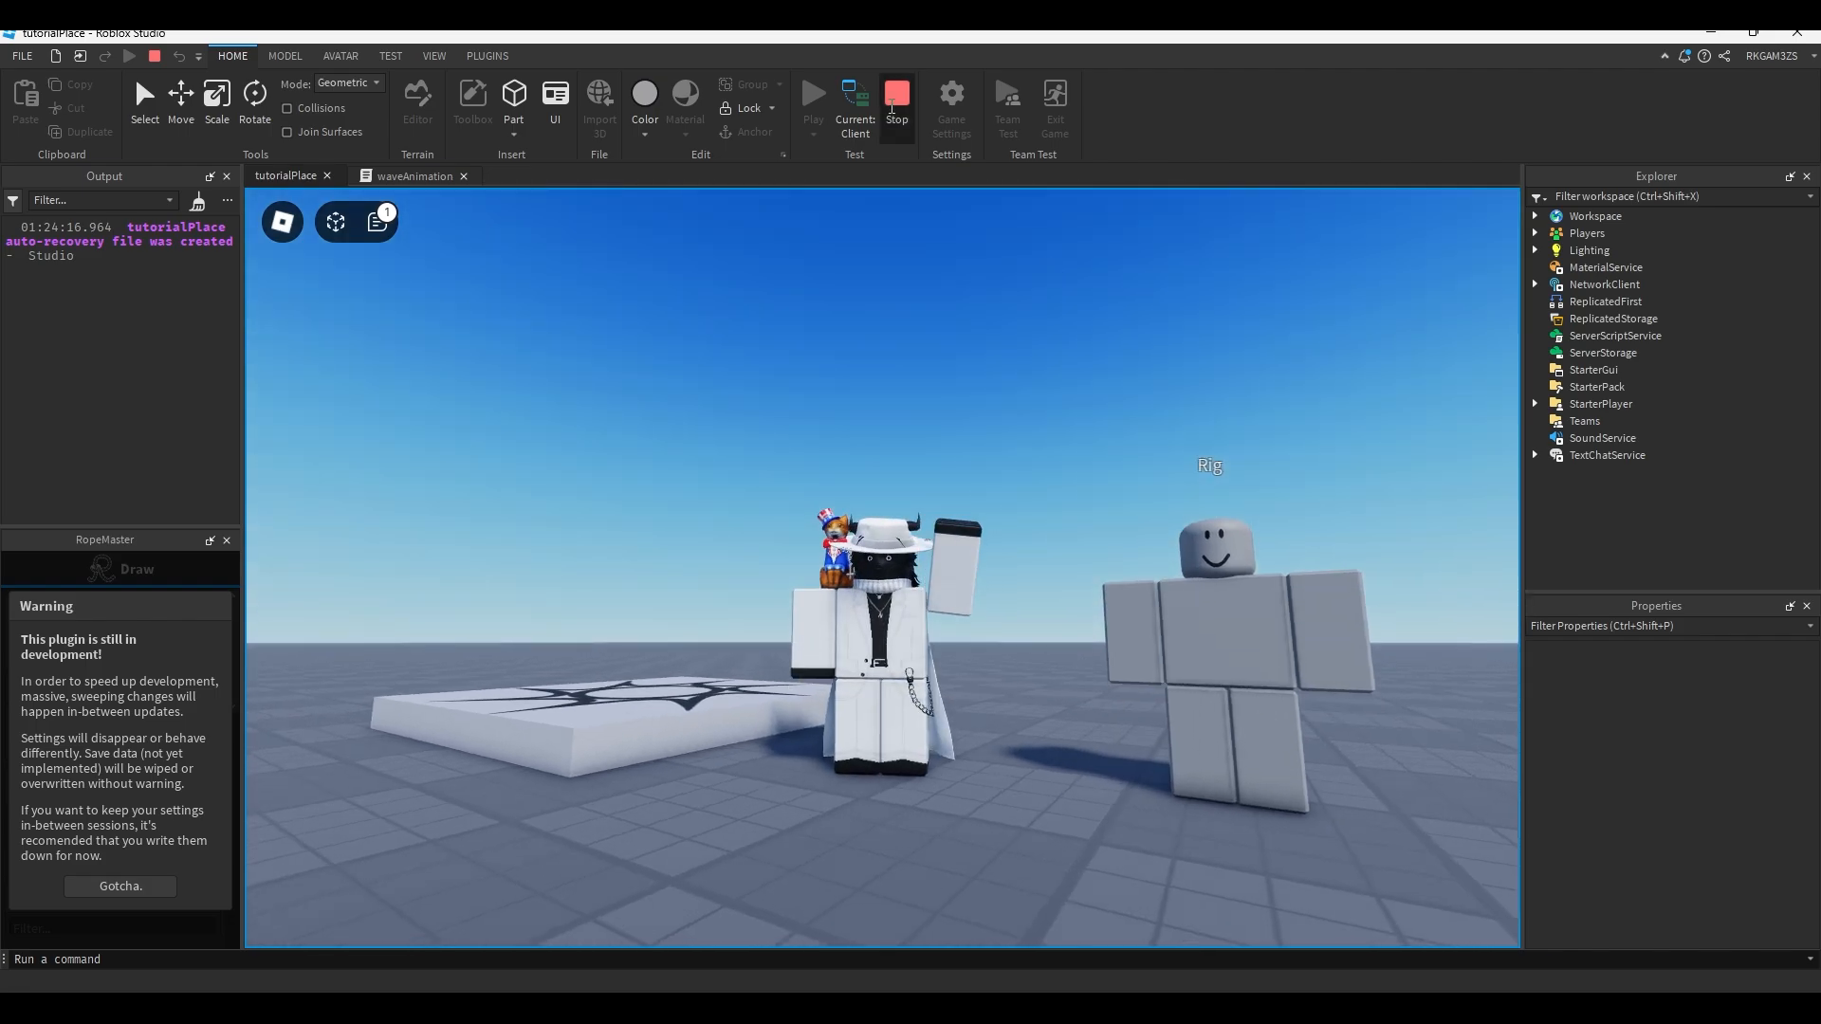
right_drag(1060, 493, 1061, 495)
Open the Animation Editor and set its timeline unit to Frames.
click(846, 112)
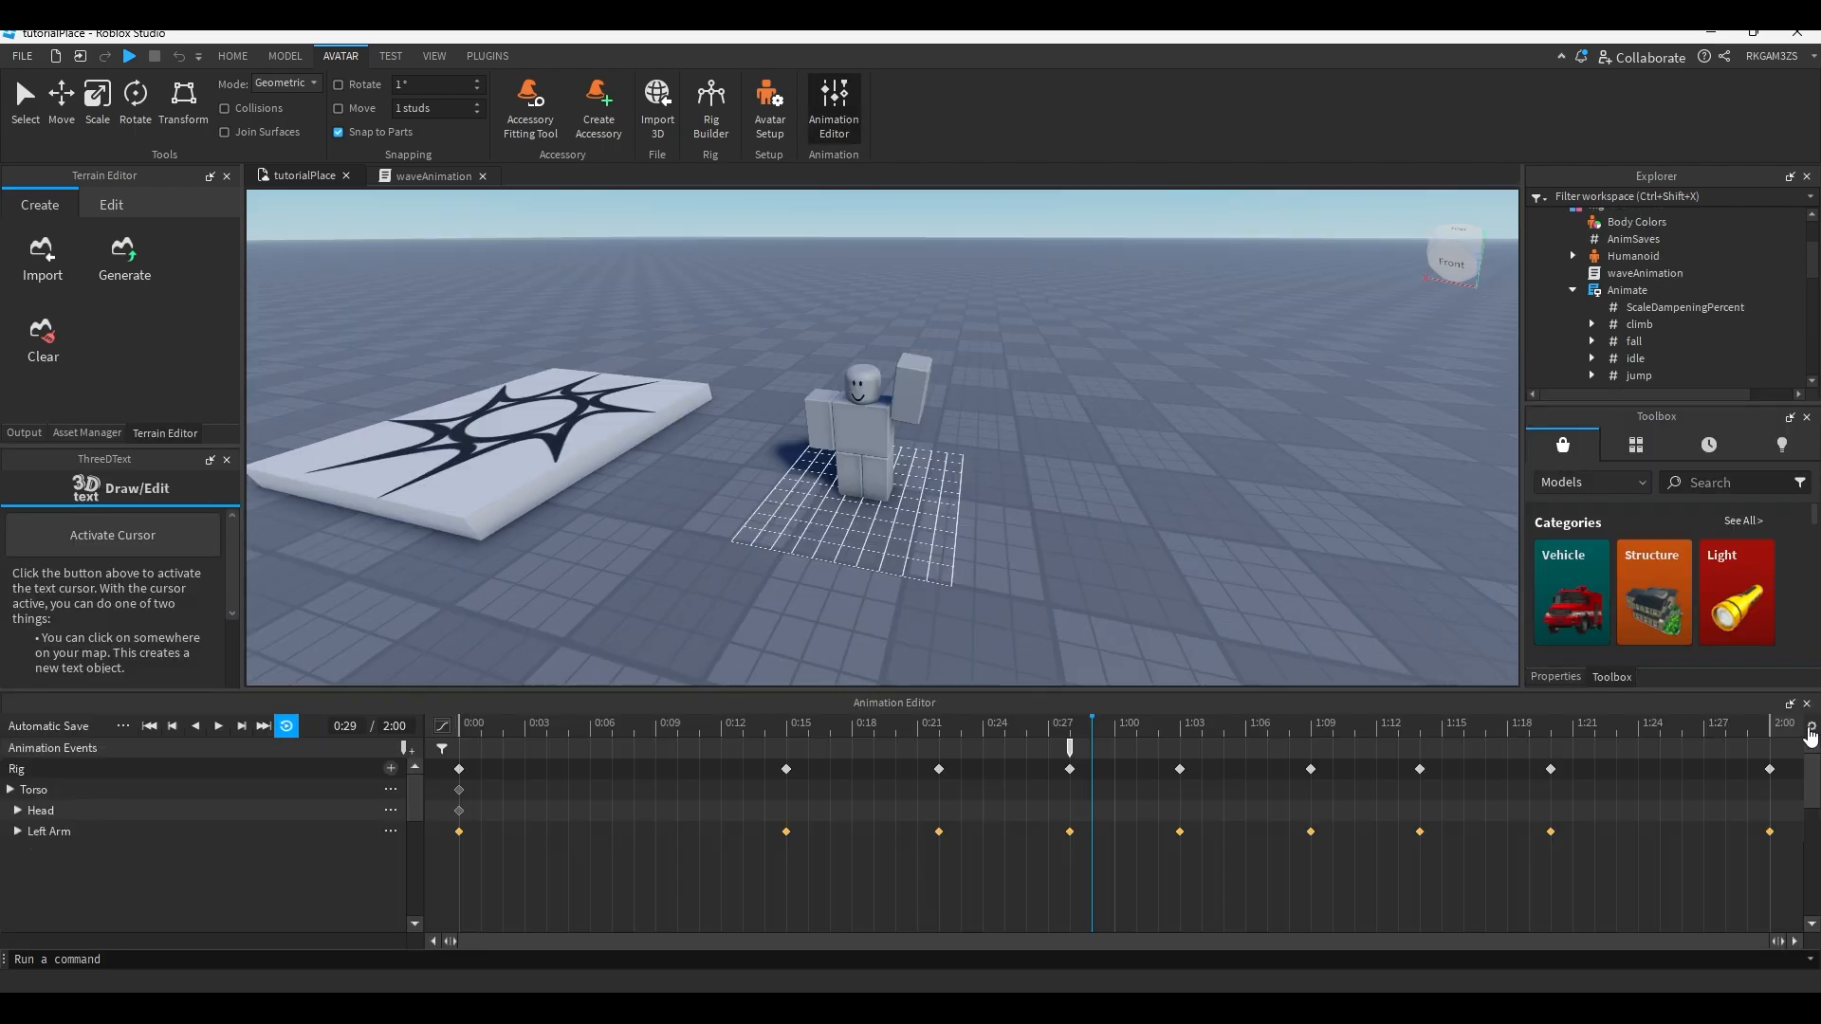
click(1809, 732)
mouse_move(1755, 739)
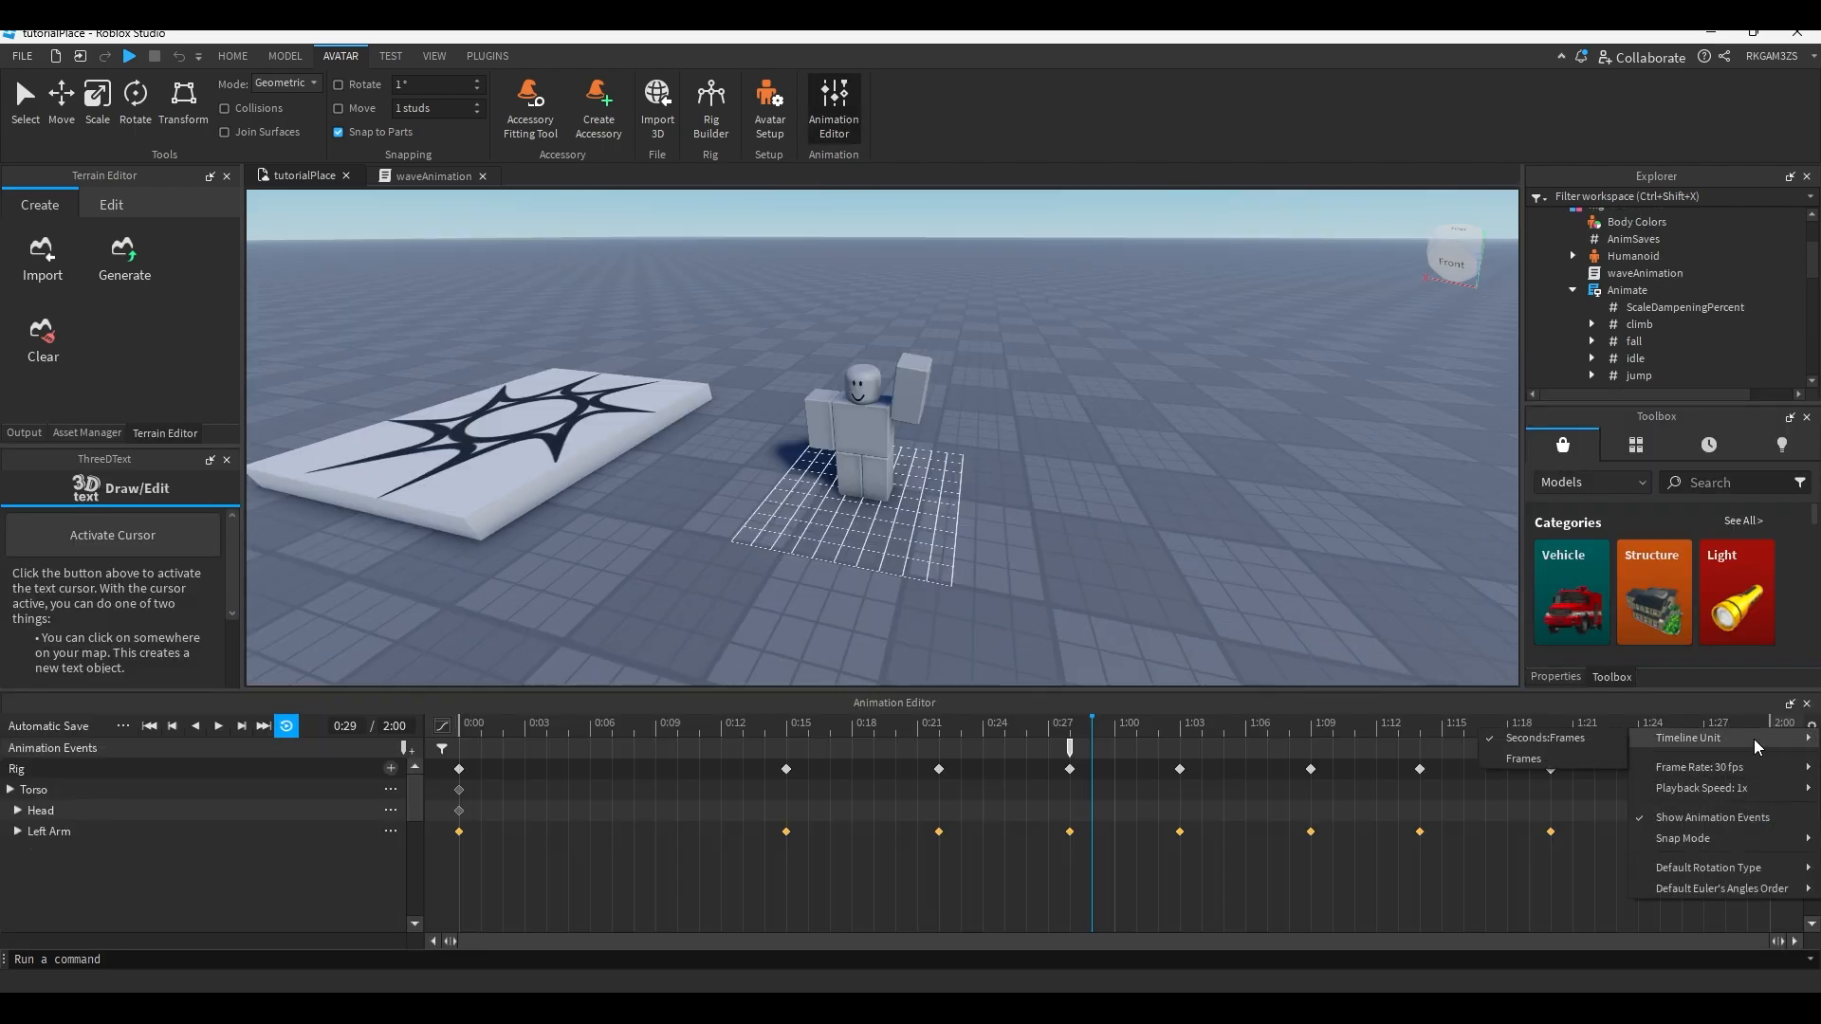
click(1527, 758)
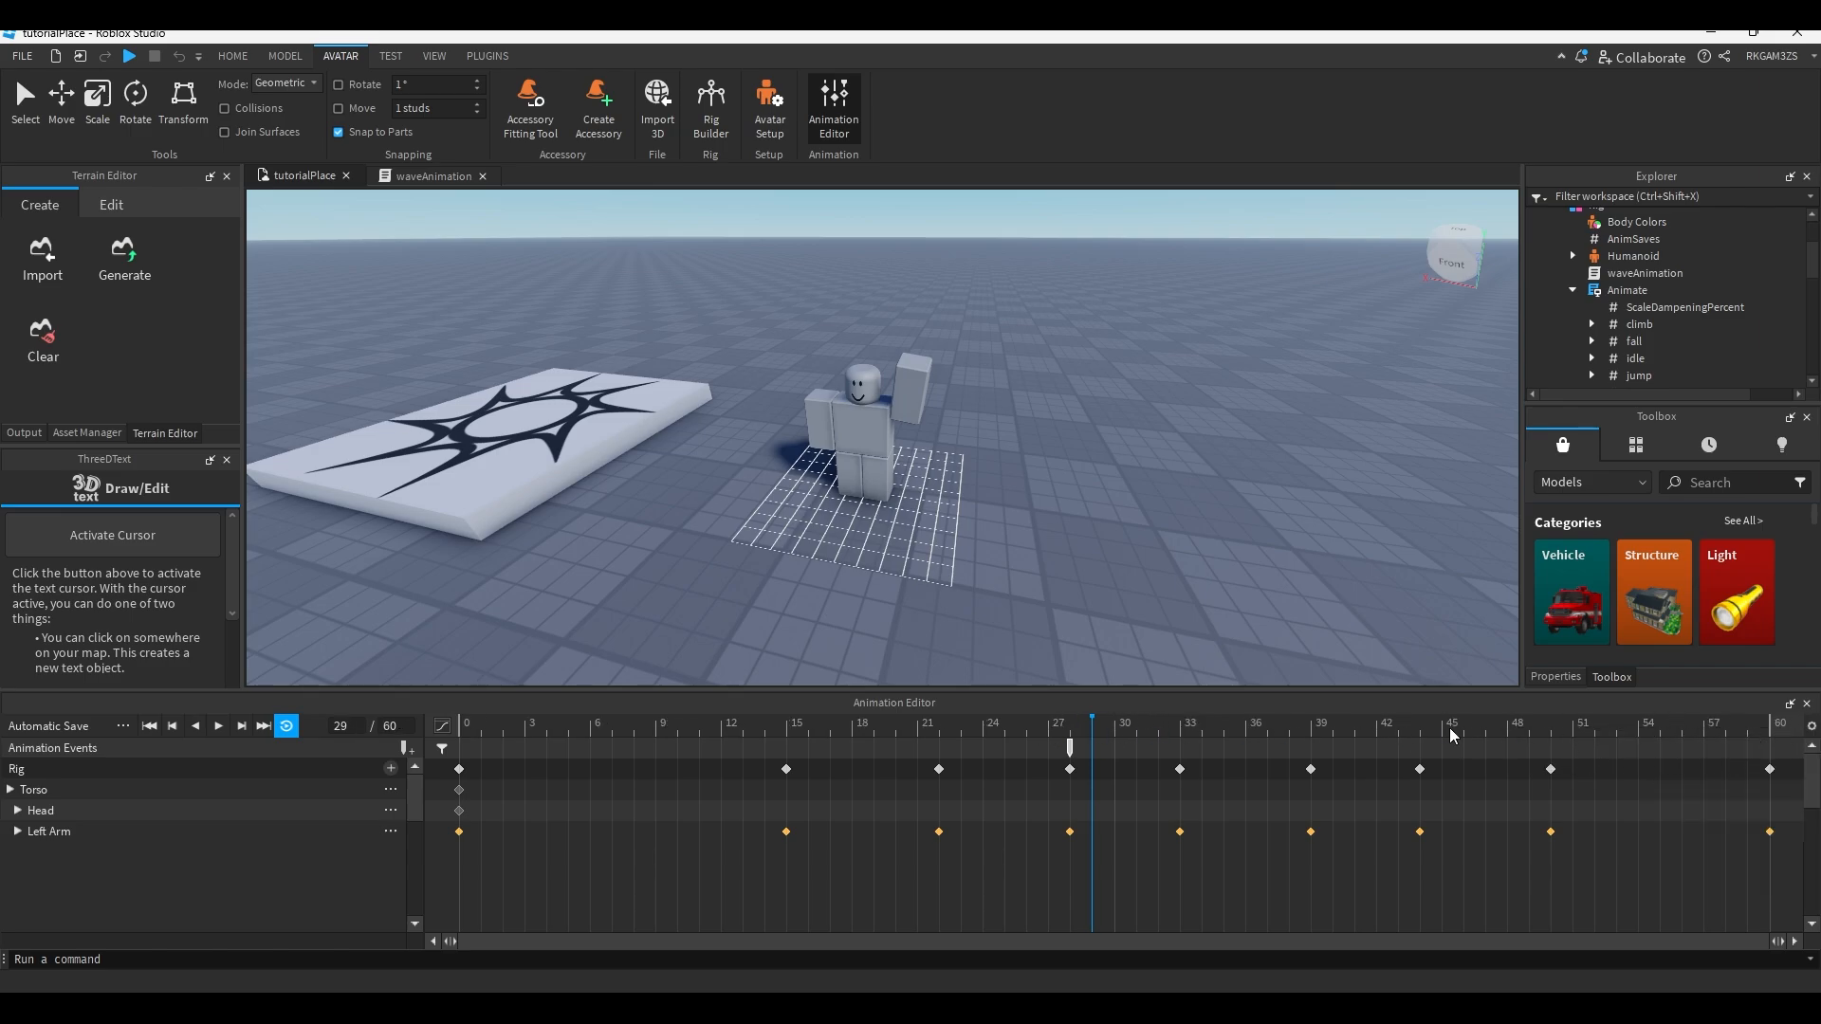
Set the Animation Editor's timeline unit to Seconds:Frames.
click(1808, 726)
mouse_move(1795, 726)
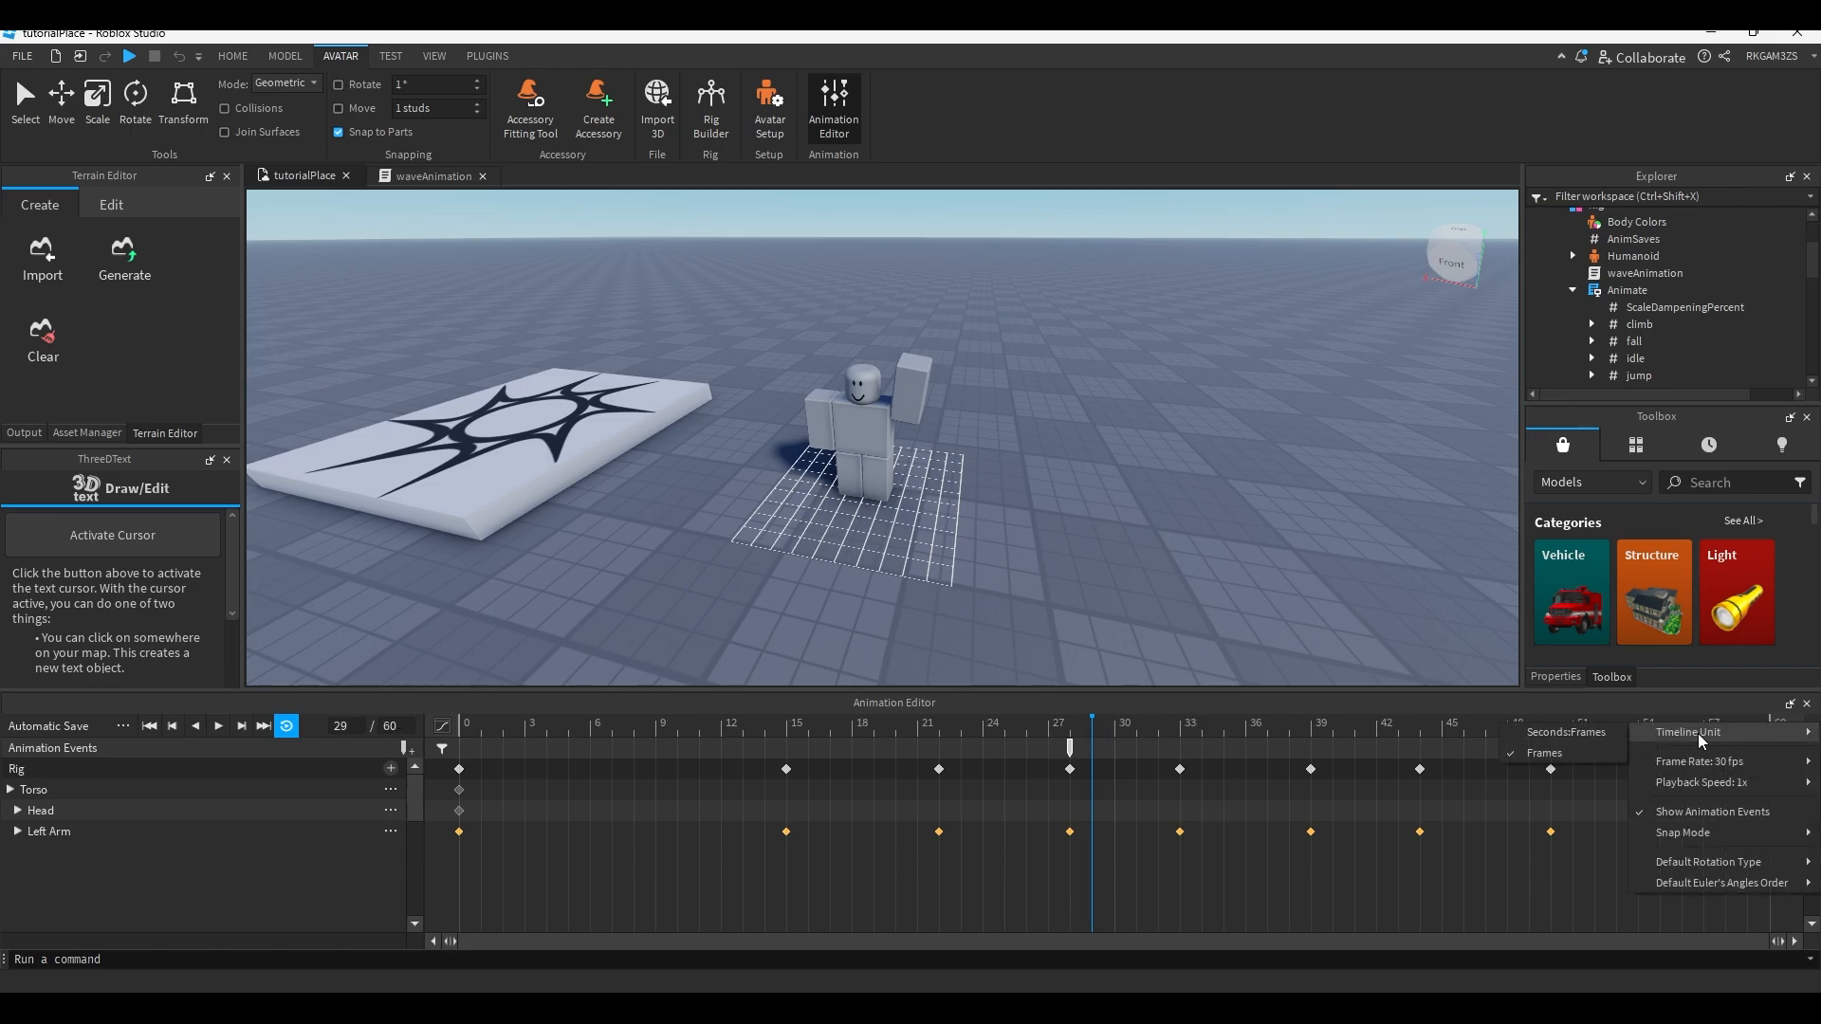
click(1567, 732)
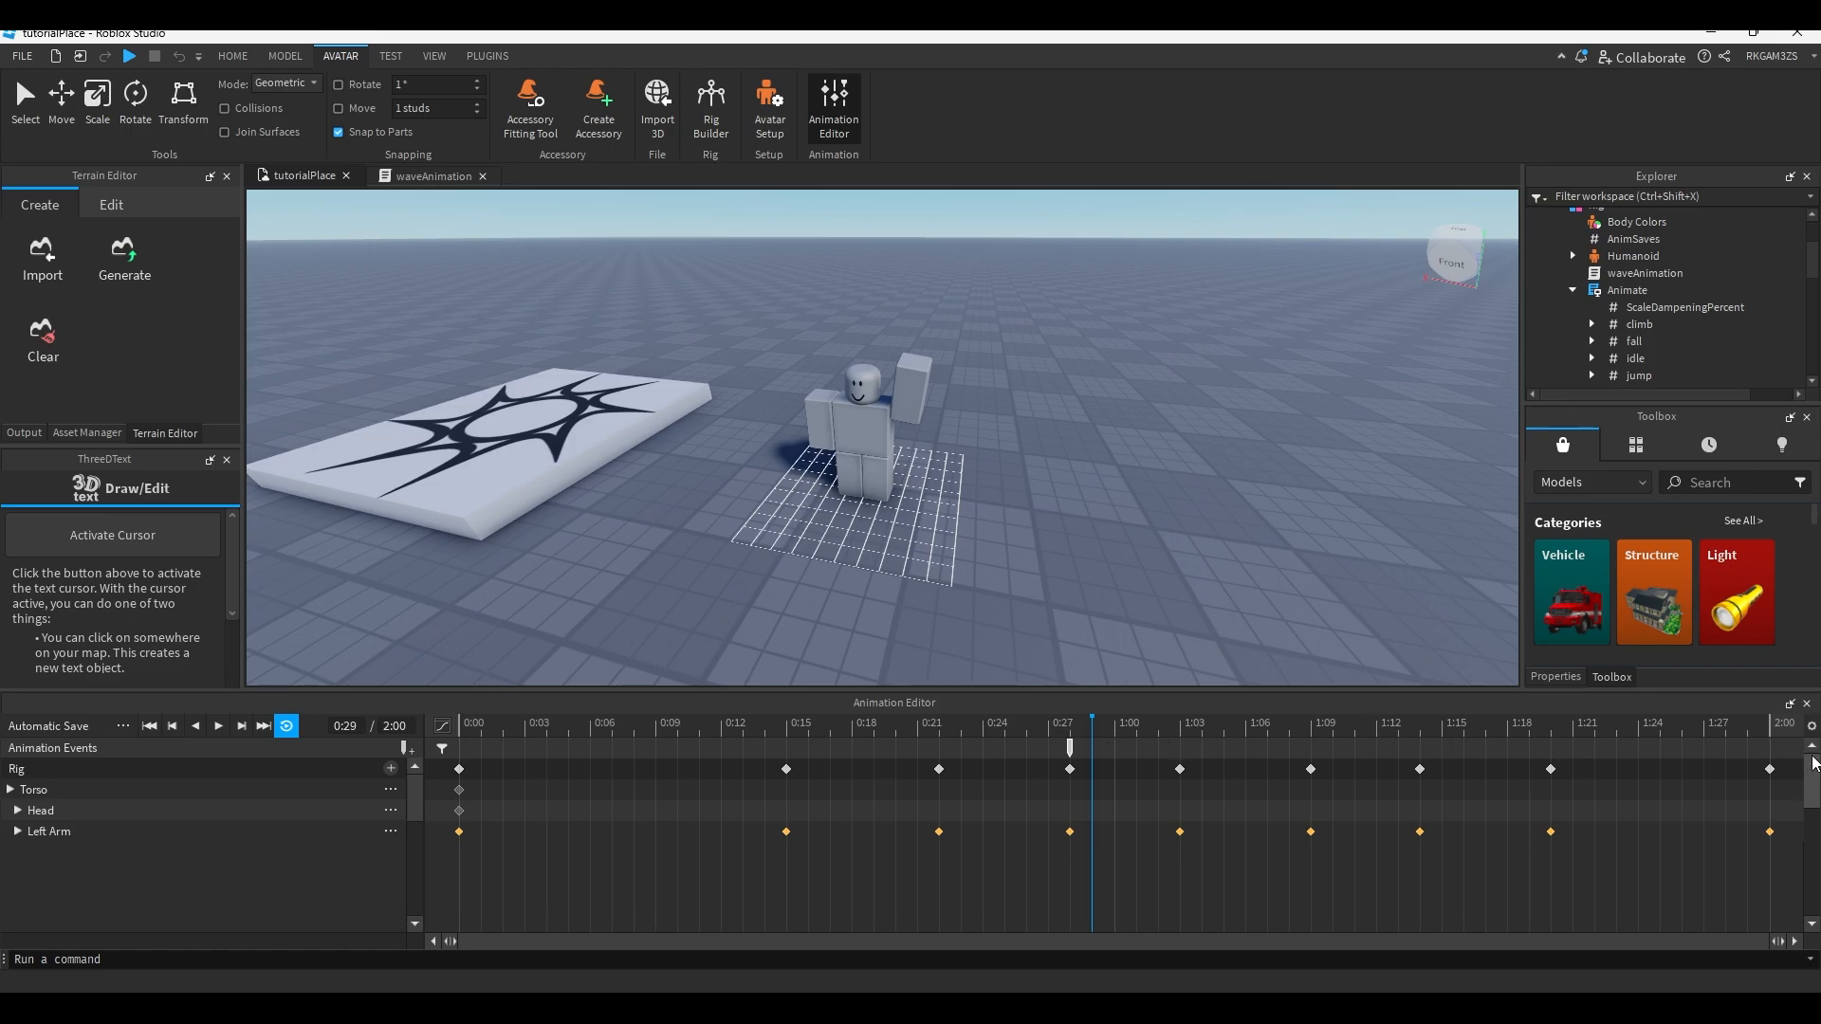
Hide the Animation Events track in the Animation Editor and show it again.
click(1811, 727)
mouse_move(1757, 770)
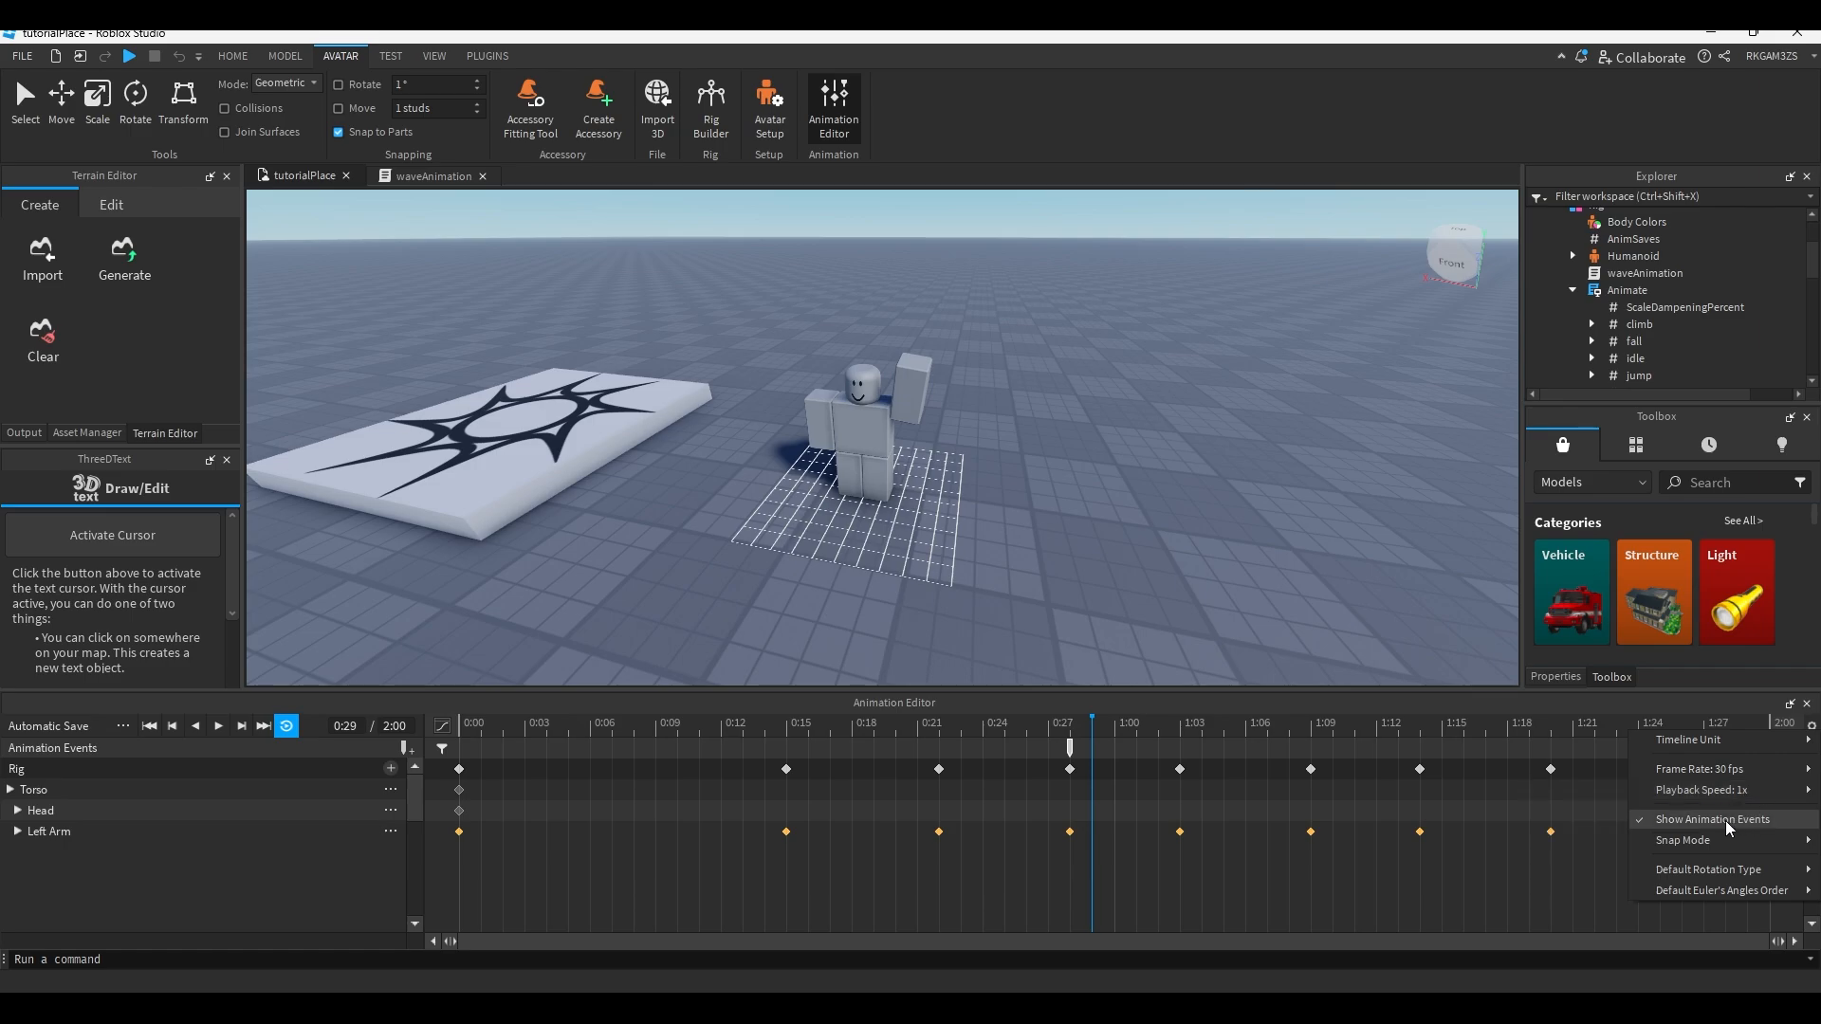
click(1729, 822)
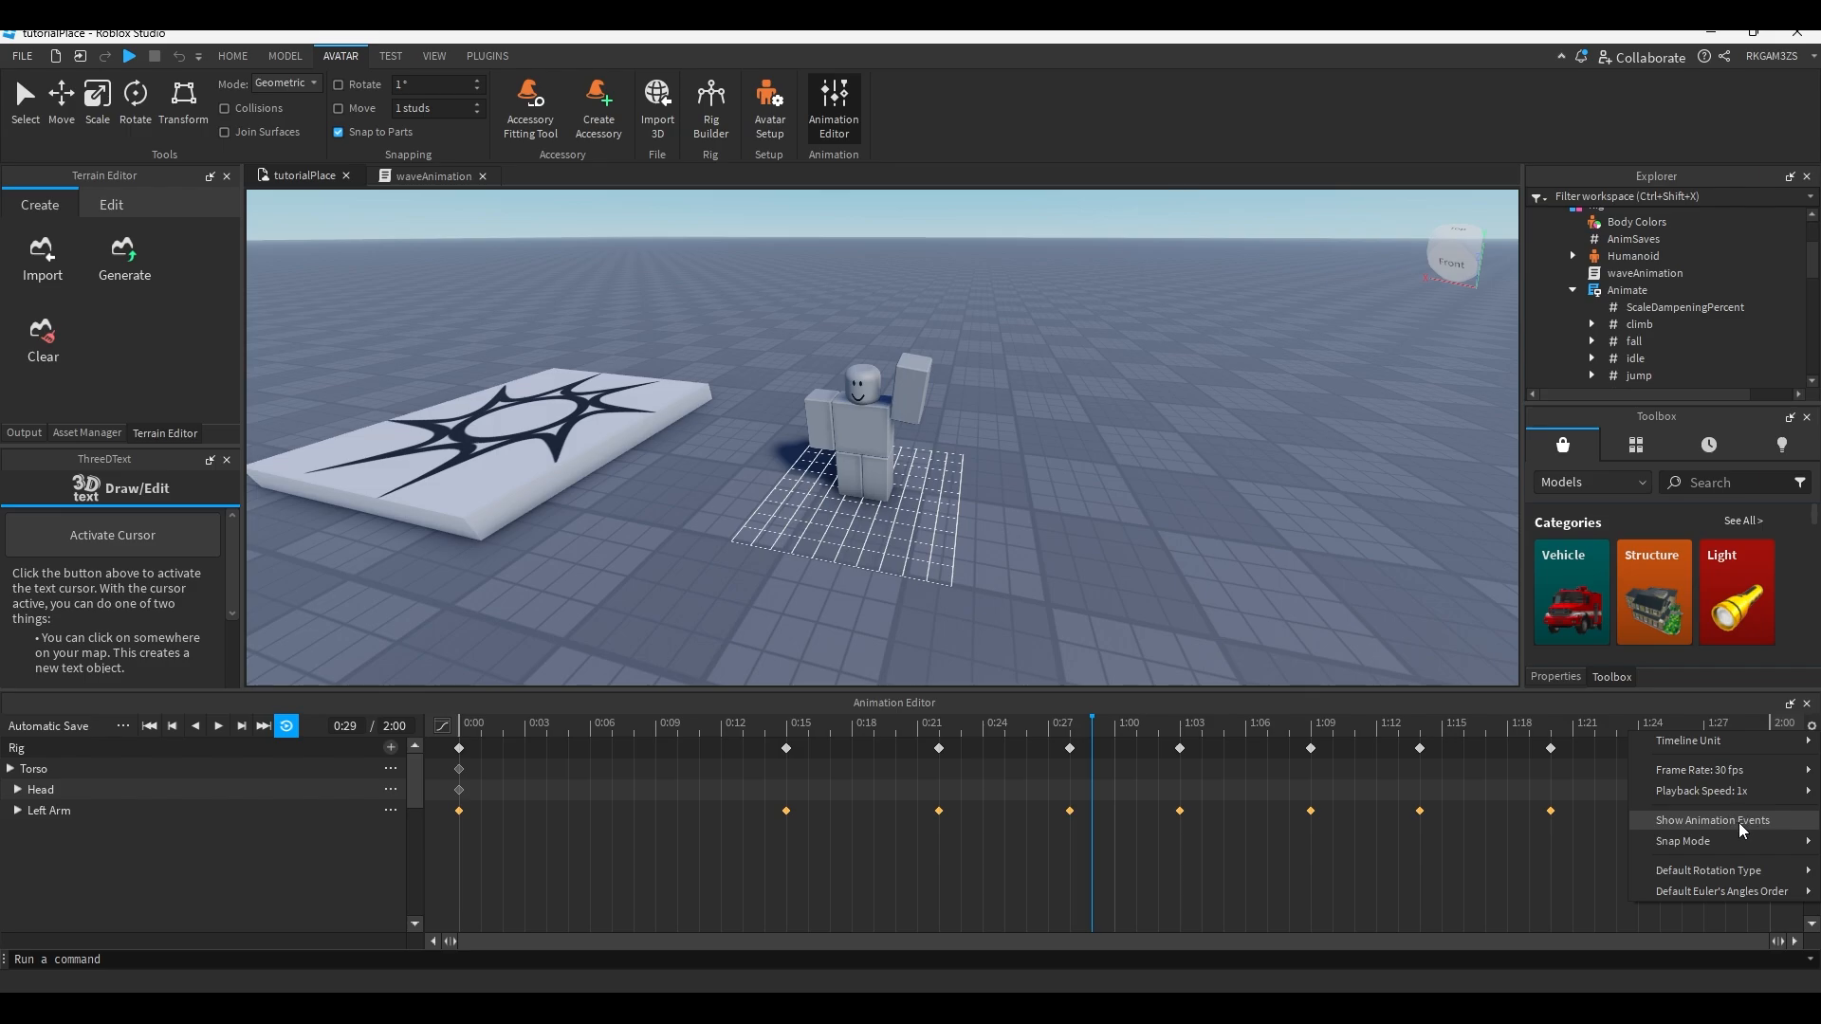
click(1742, 821)
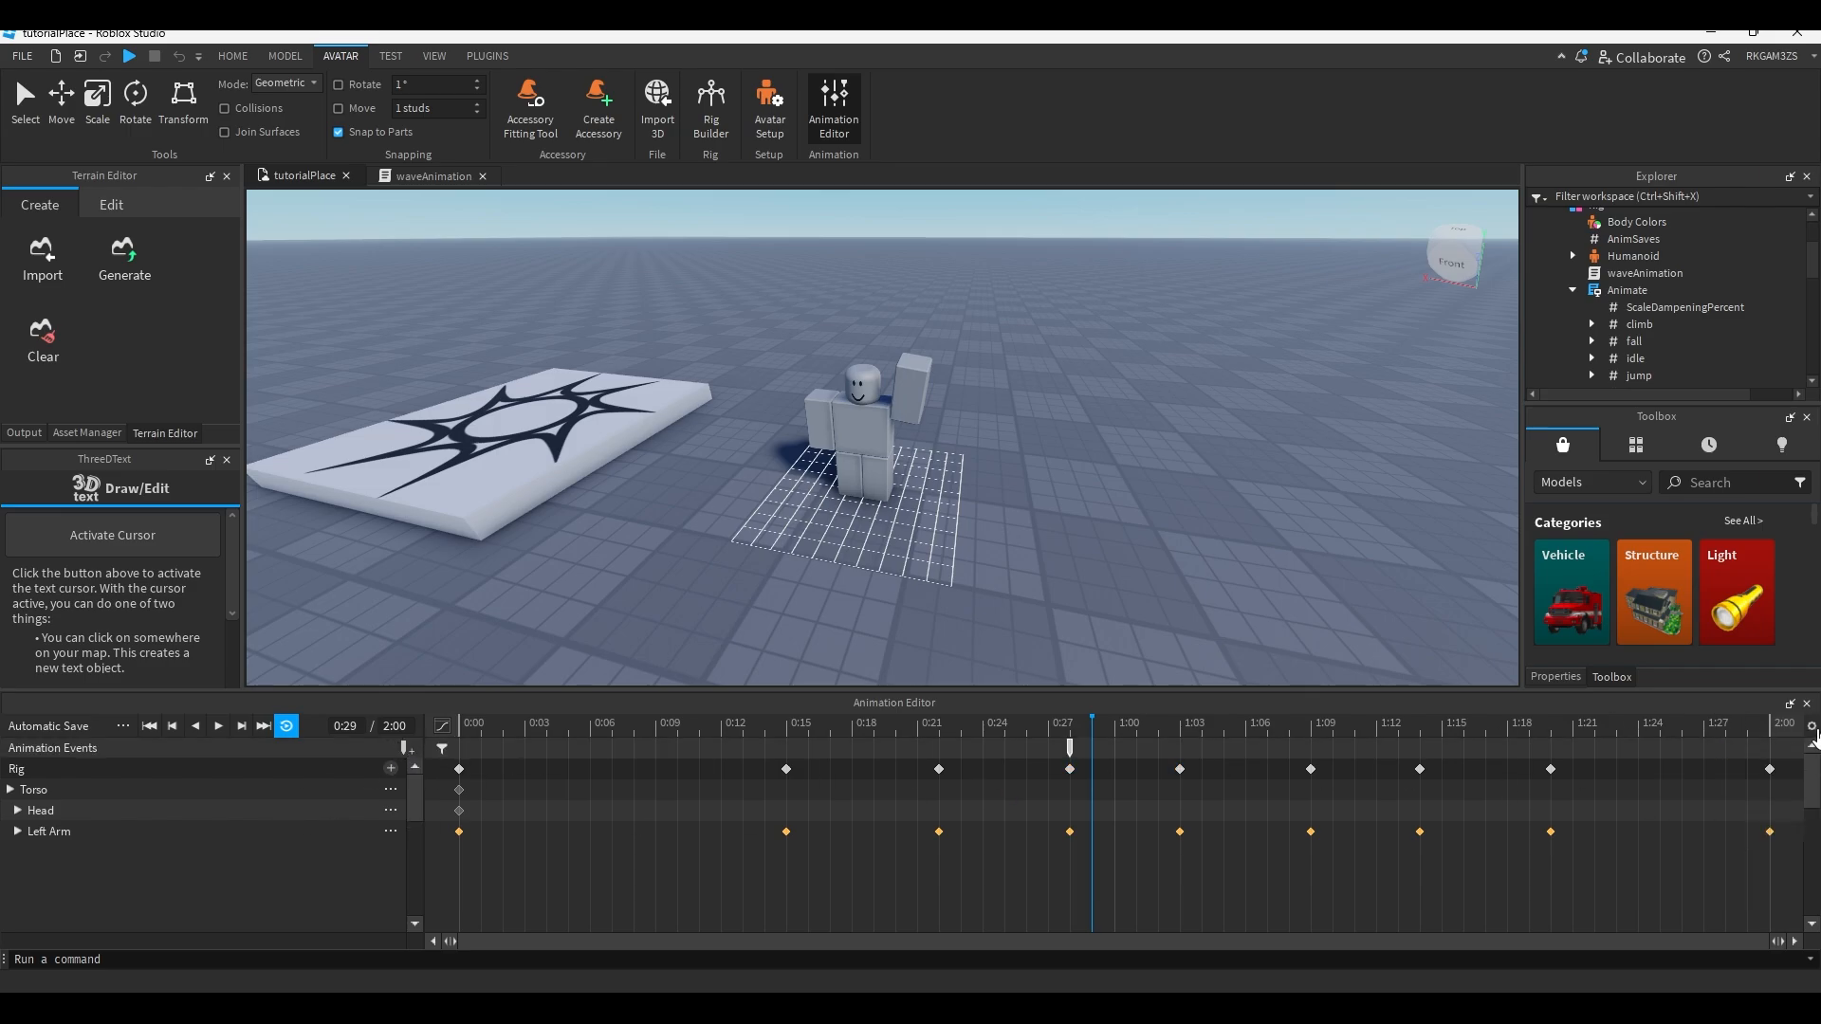
Check the Animation Editor's Snap Mode setting and scrub the playhead to 1:05.
click(1812, 728)
mouse_move(1702, 847)
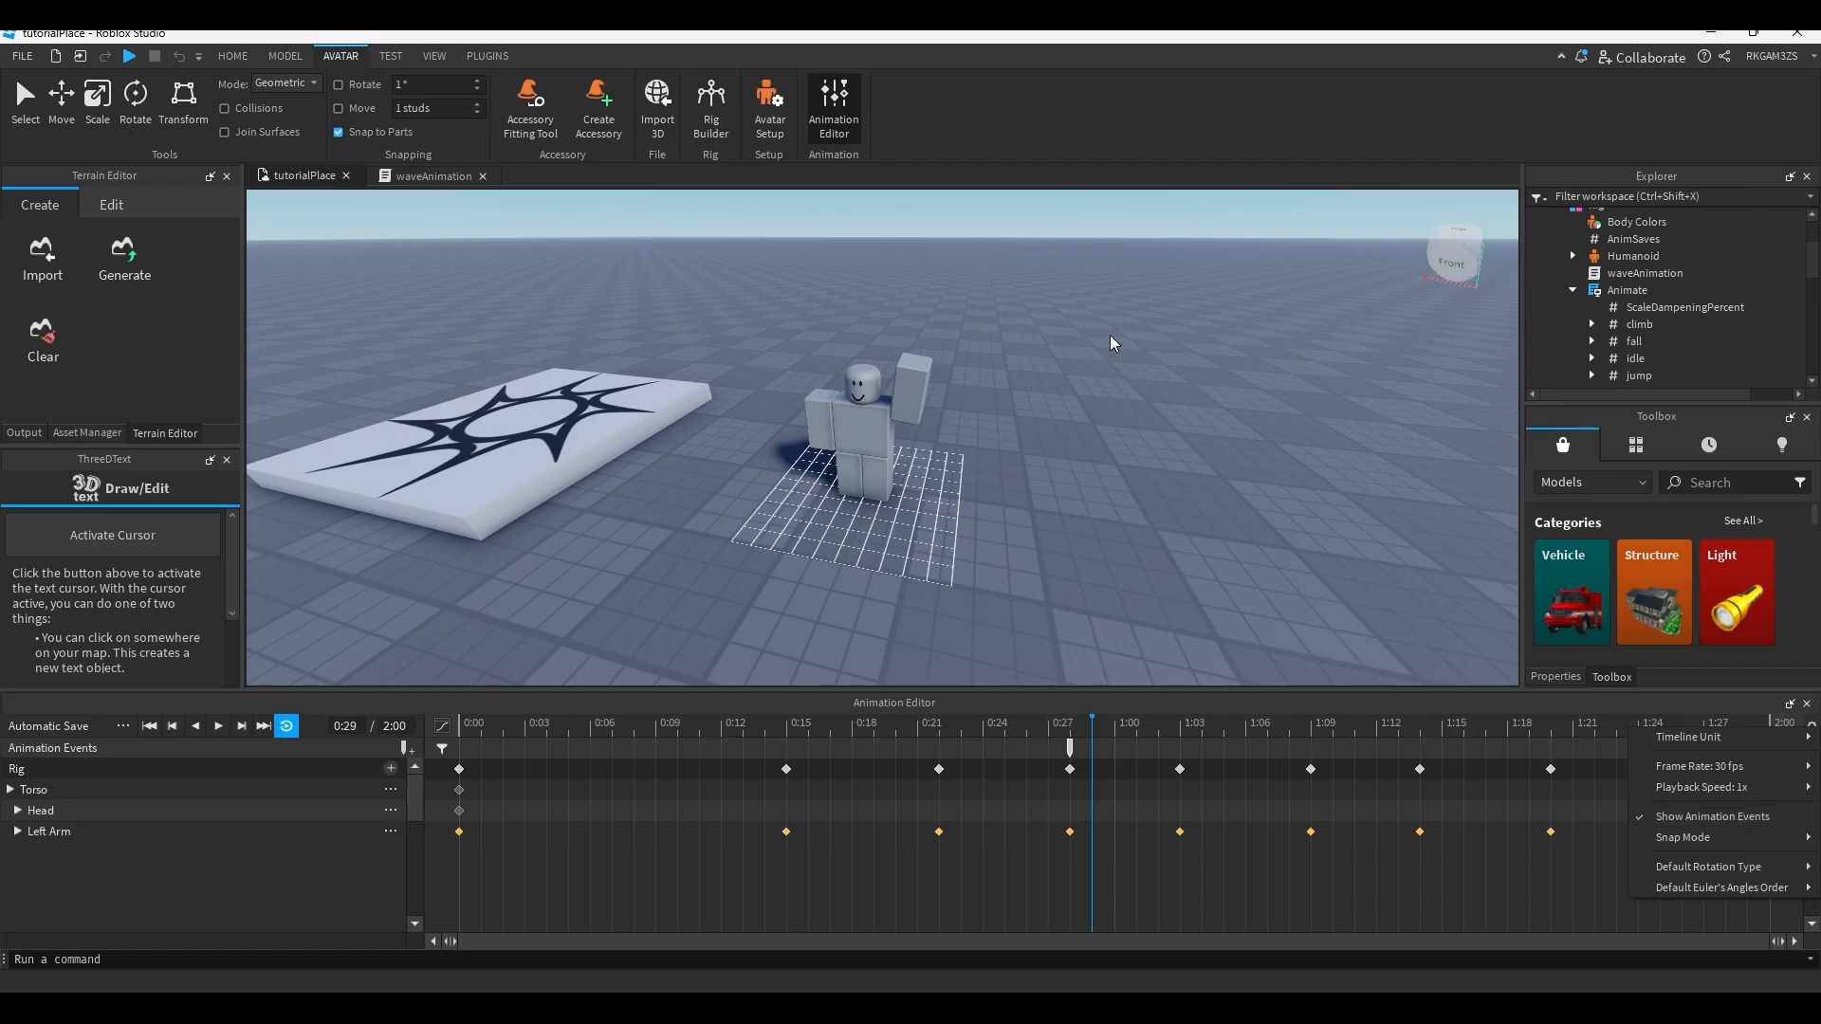
drag(1090, 736, 1348, 753)
click(1224, 740)
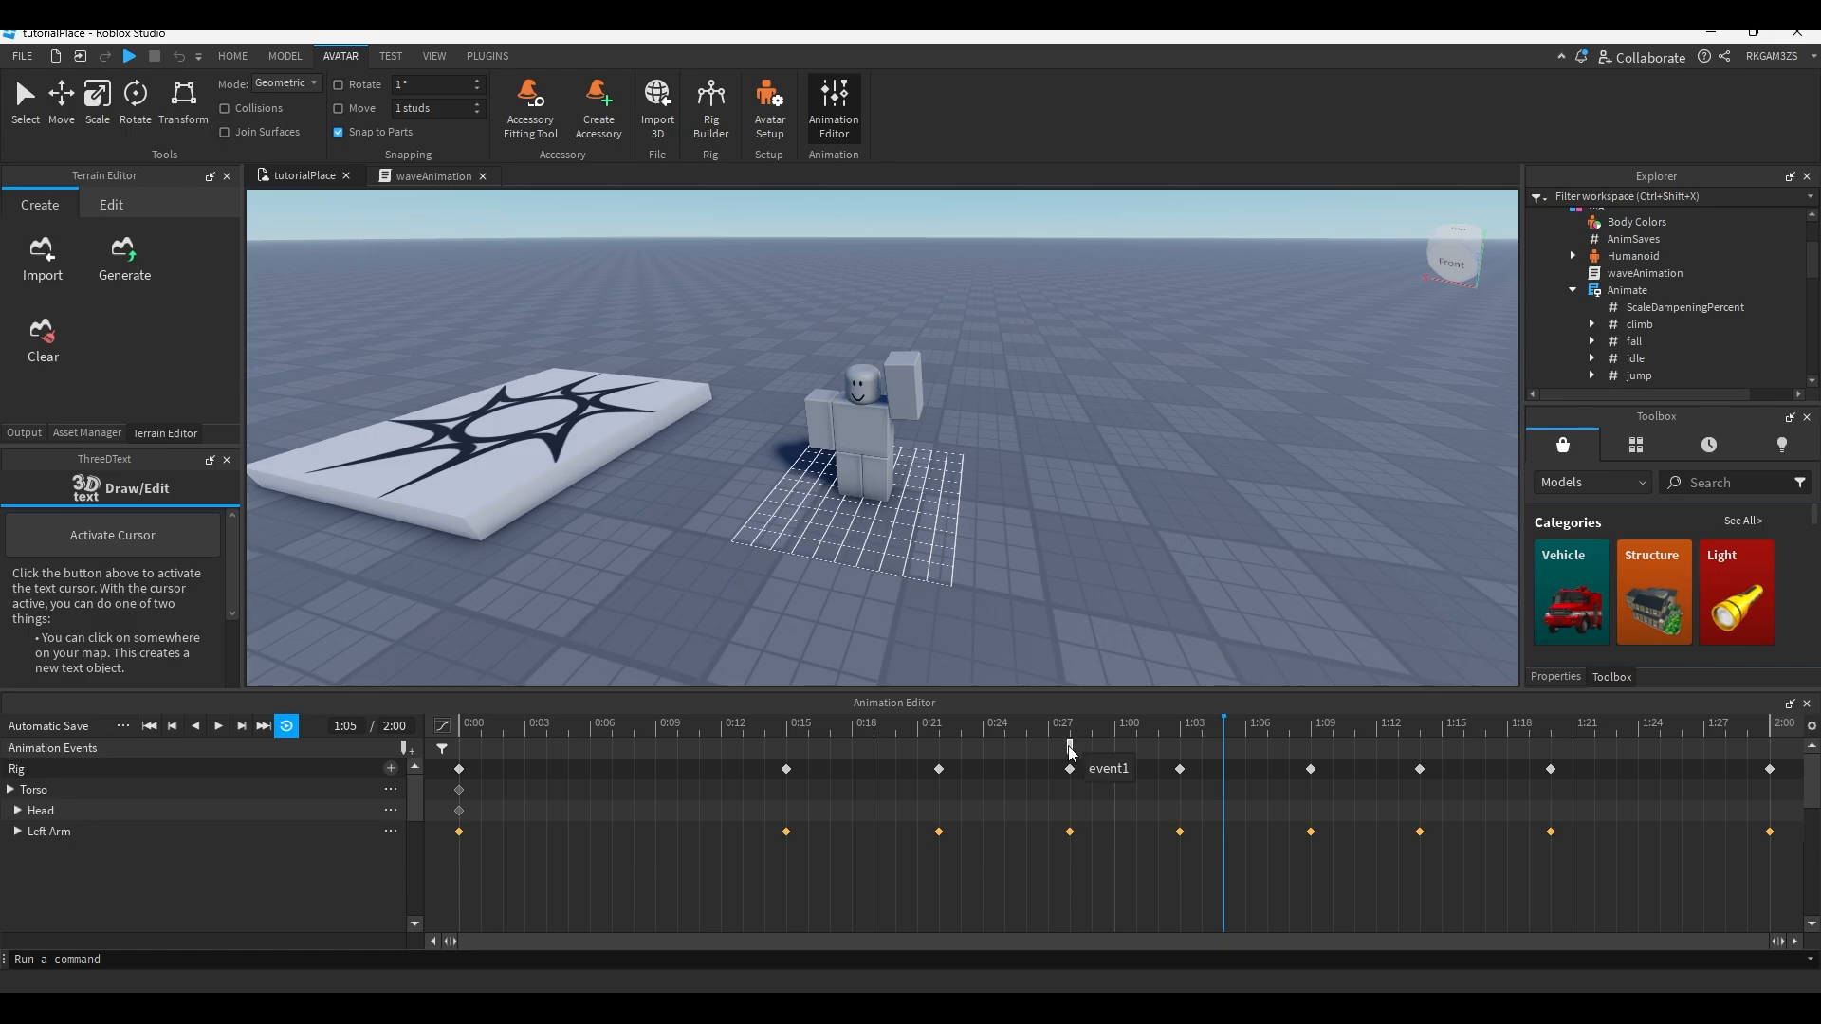
Delete the event1 animation event, save a new animation event at 1:00, and close the Animation Editor.
right_click(1078, 754)
drag(1112, 723, 1125, 761)
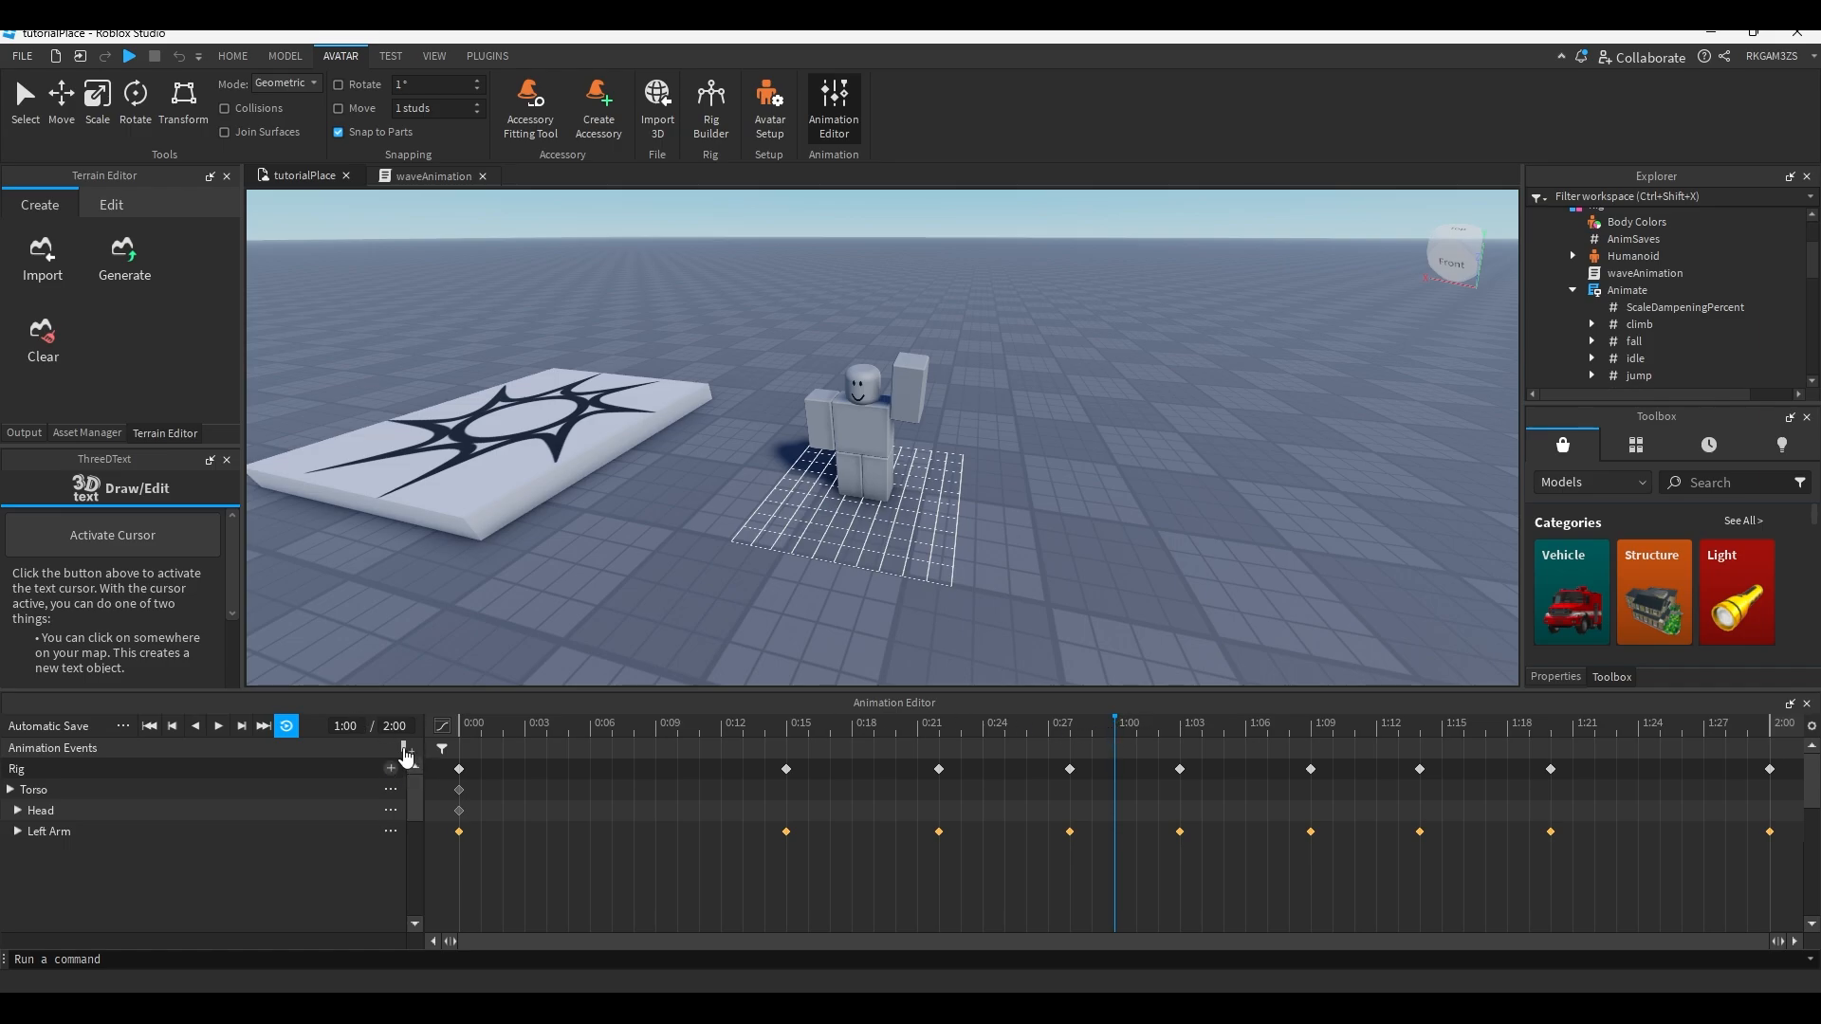
click(407, 754)
click(738, 450)
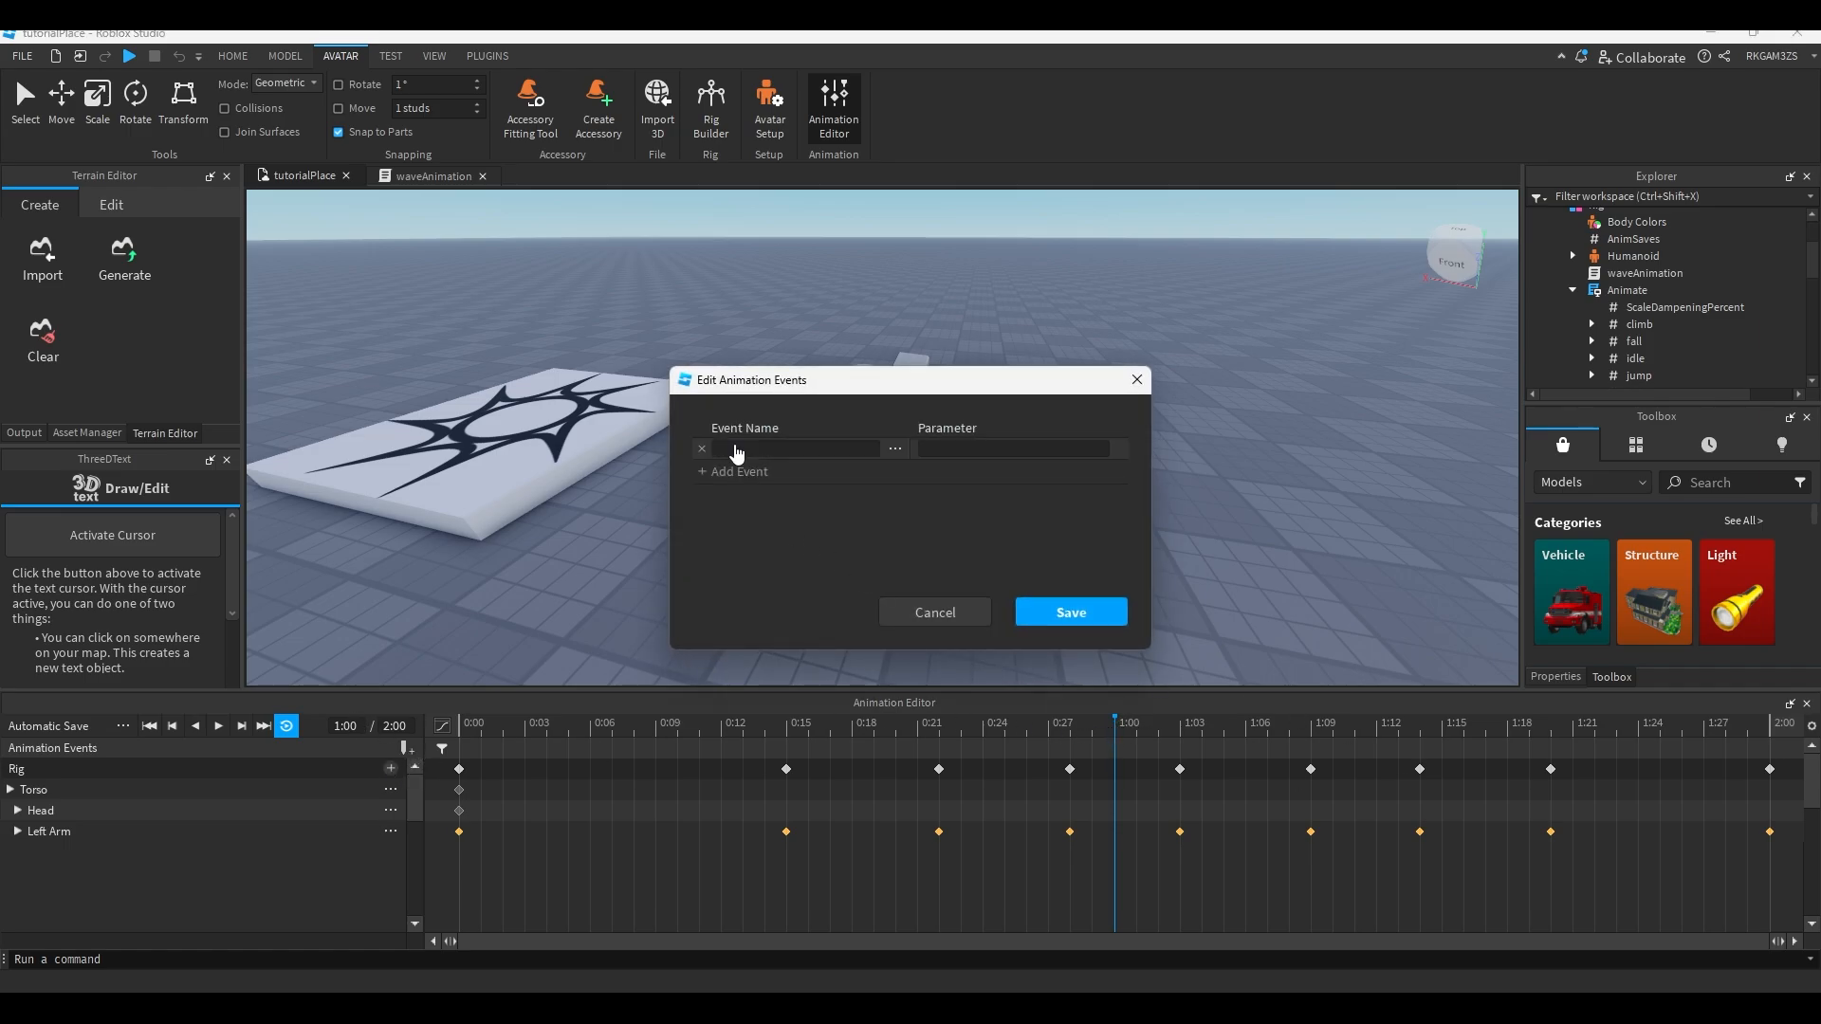
click(925, 466)
click(732, 452)
click(1067, 614)
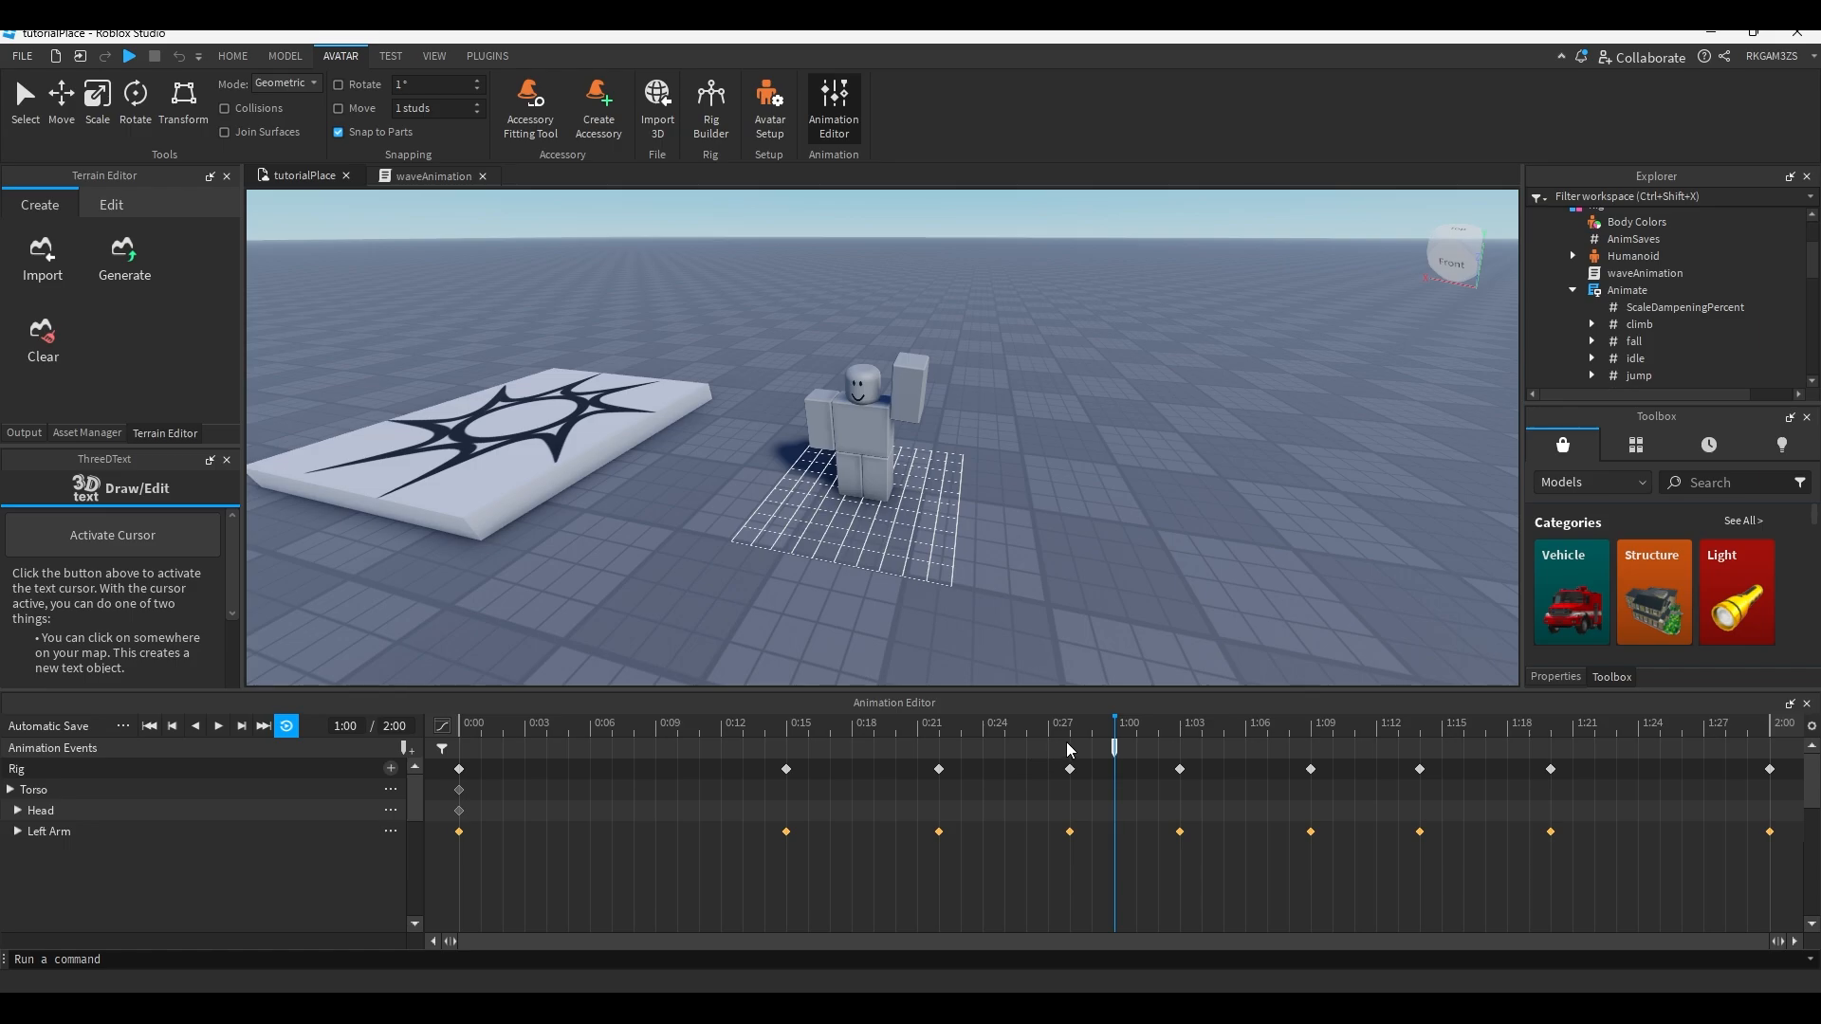
drag(1048, 736, 1124, 740)
click(1806, 704)
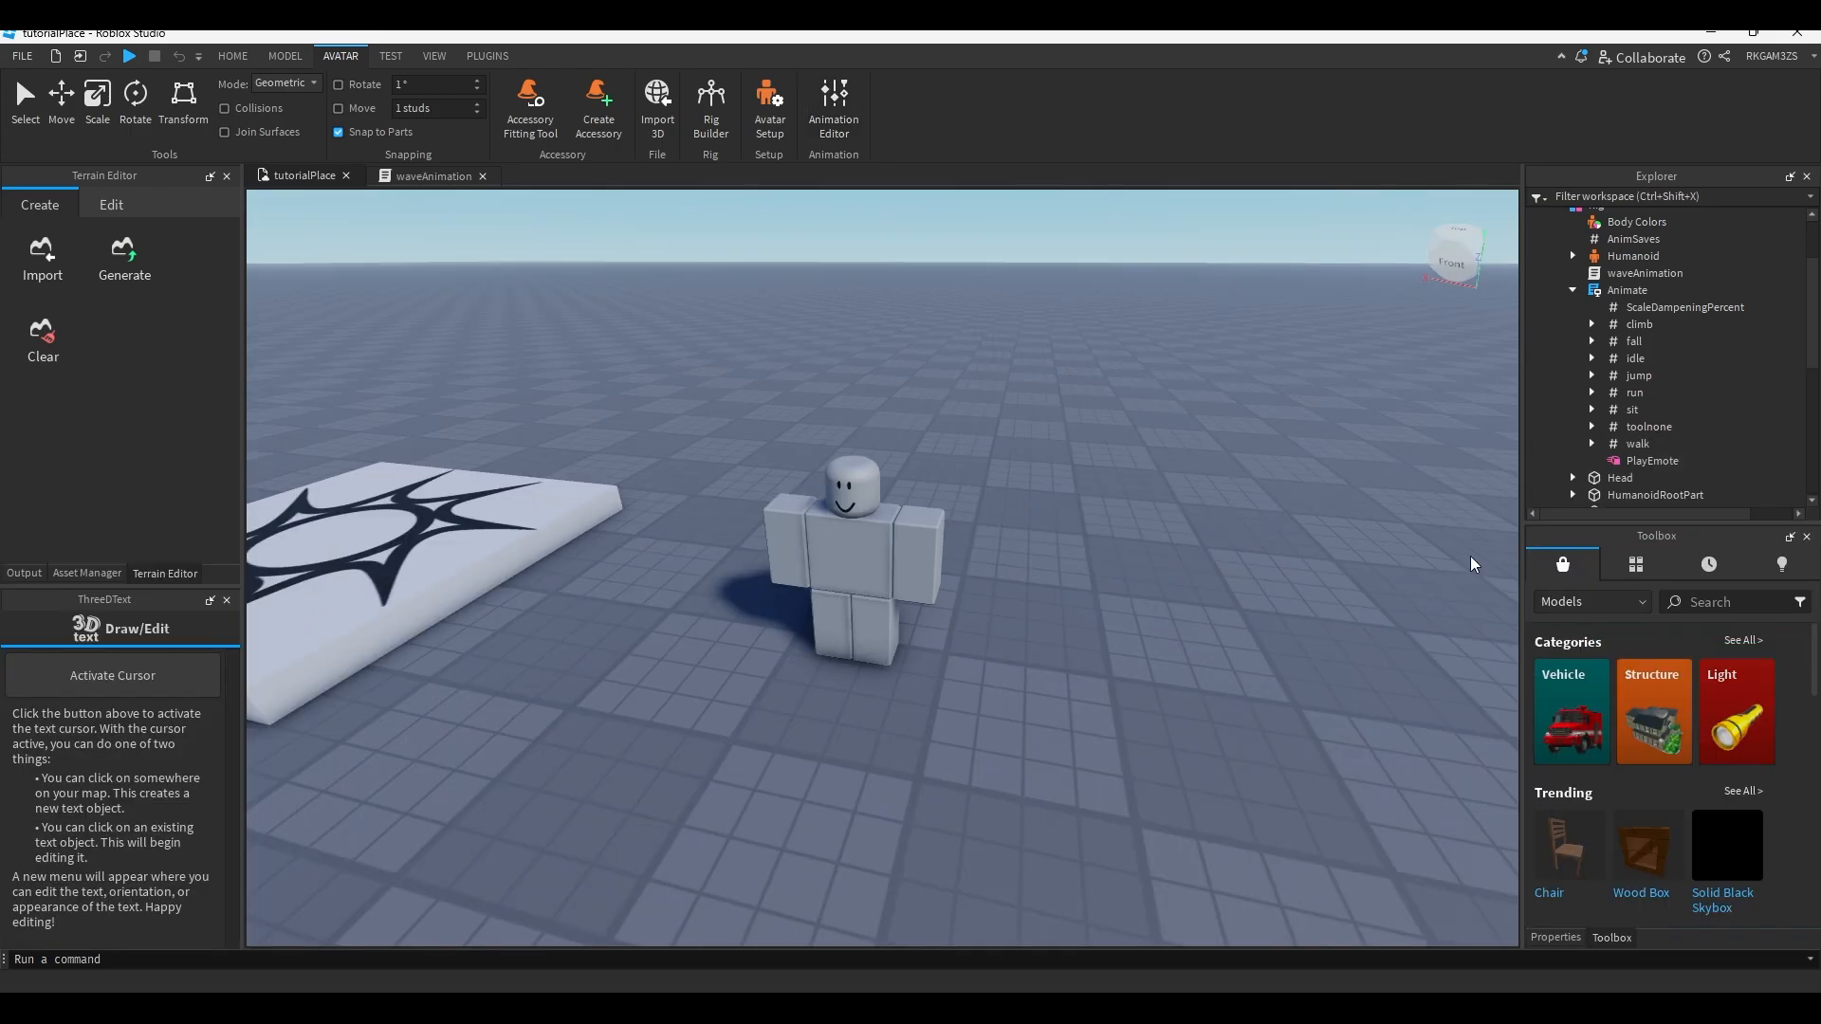
Remove the task.wait(5) and animationTrack:Stop() lines from waveAnimation and add blank lines below the Play call.
click(432, 175)
drag(621, 525, 338, 472)
key(BackSpace)
click(699, 414)
key(Return)
key(Return)
key(Return)
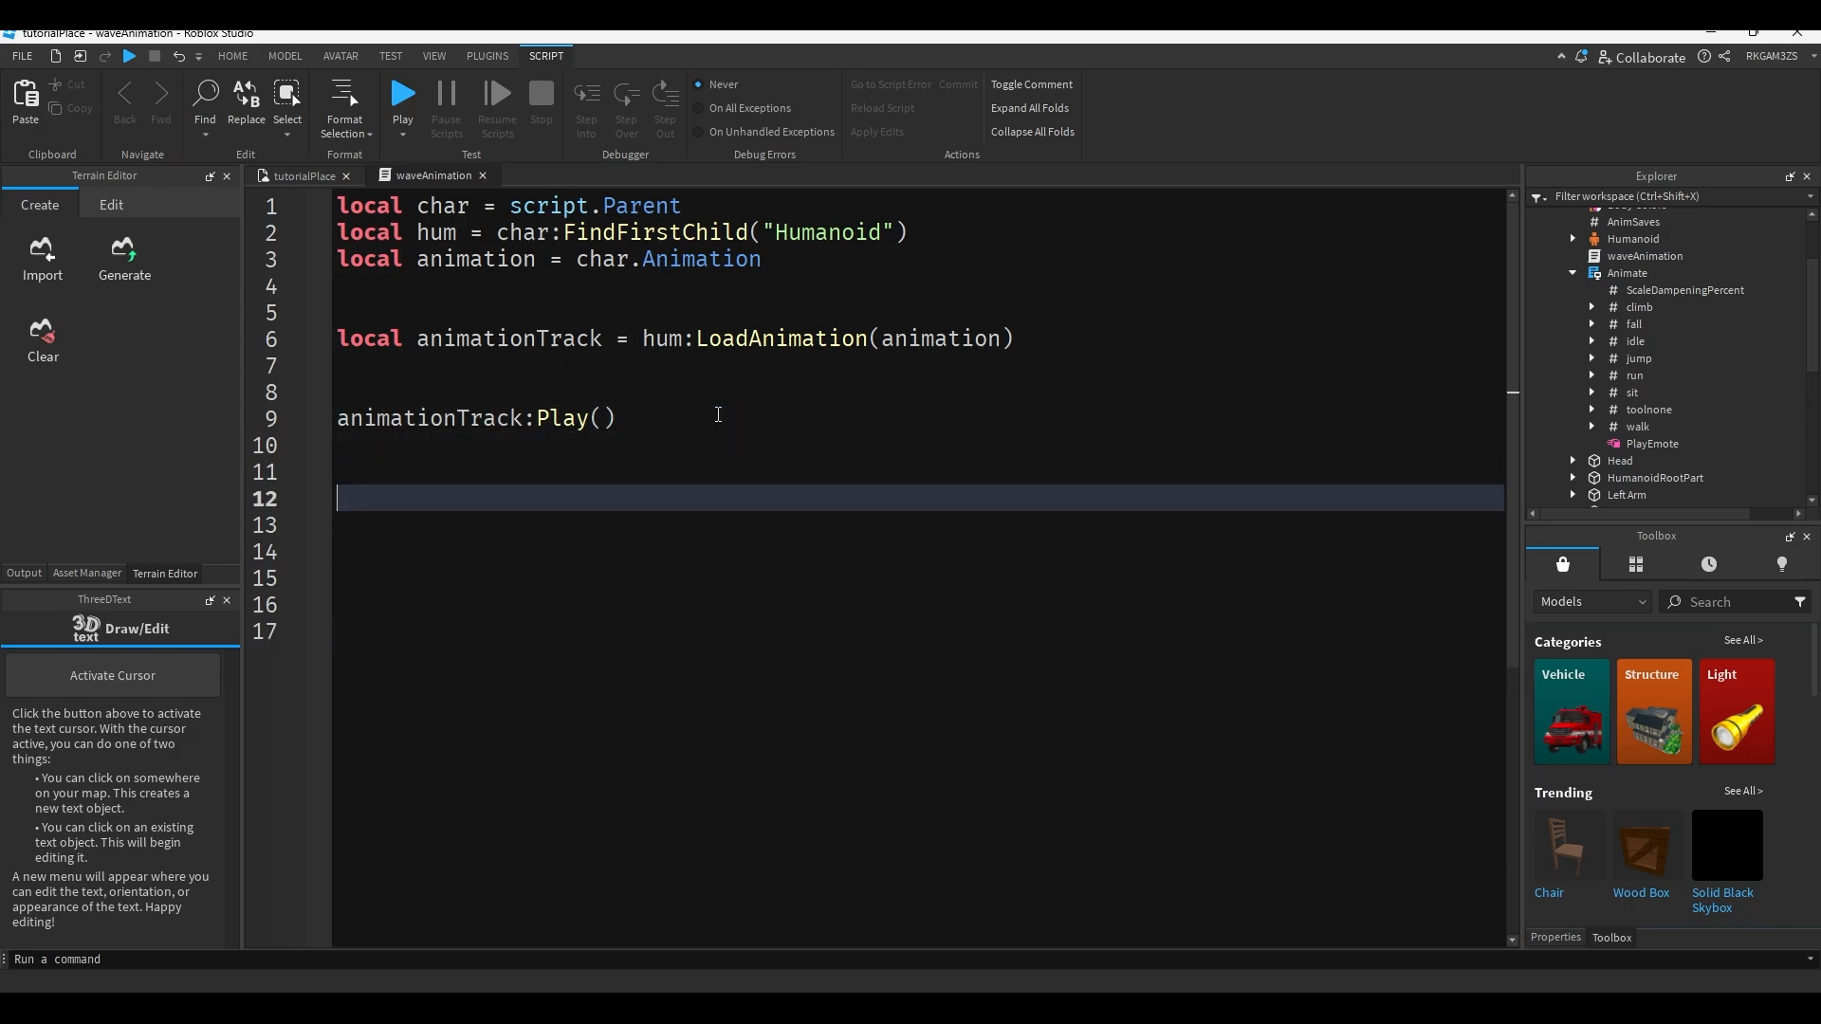
Above the Play call in waveAnimation, connect an empty function to animationTrack:GetMarkerReachedSignal("explodeEvent").
click(1077, 353)
click(1075, 340)
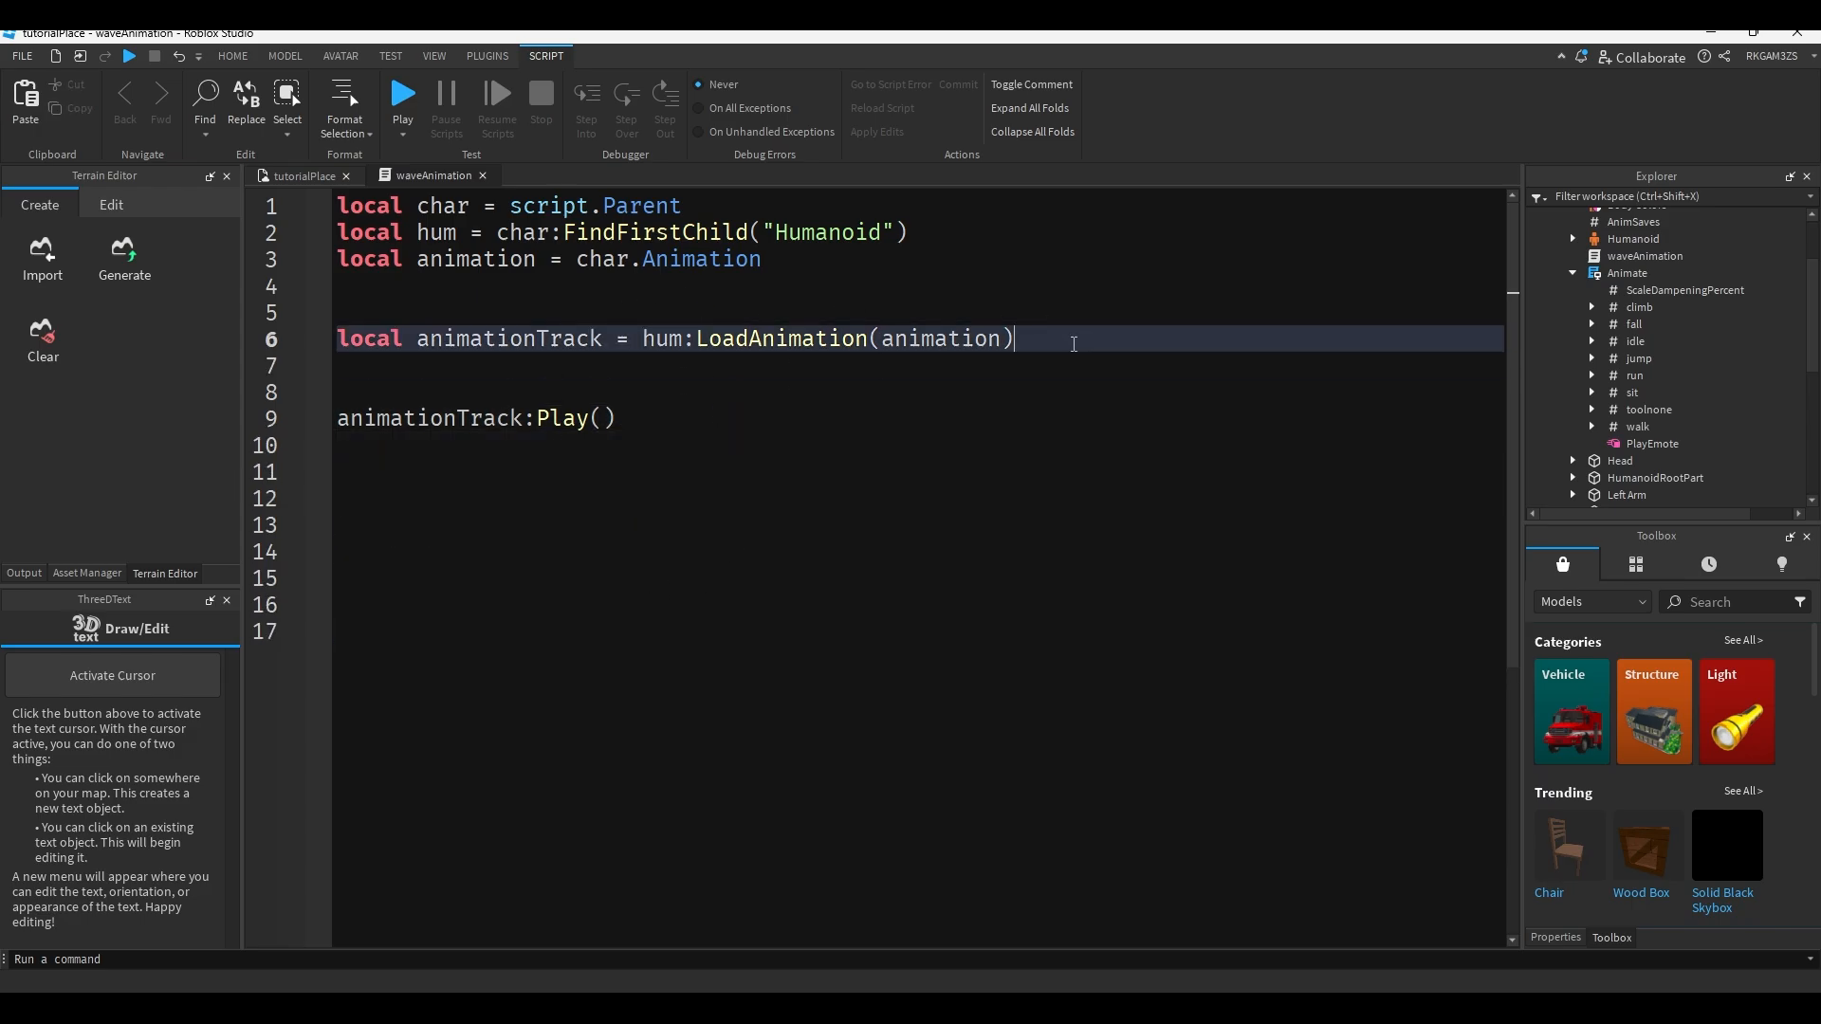
key(Return)
key(Return)
key(Return)
text(animationTrack)
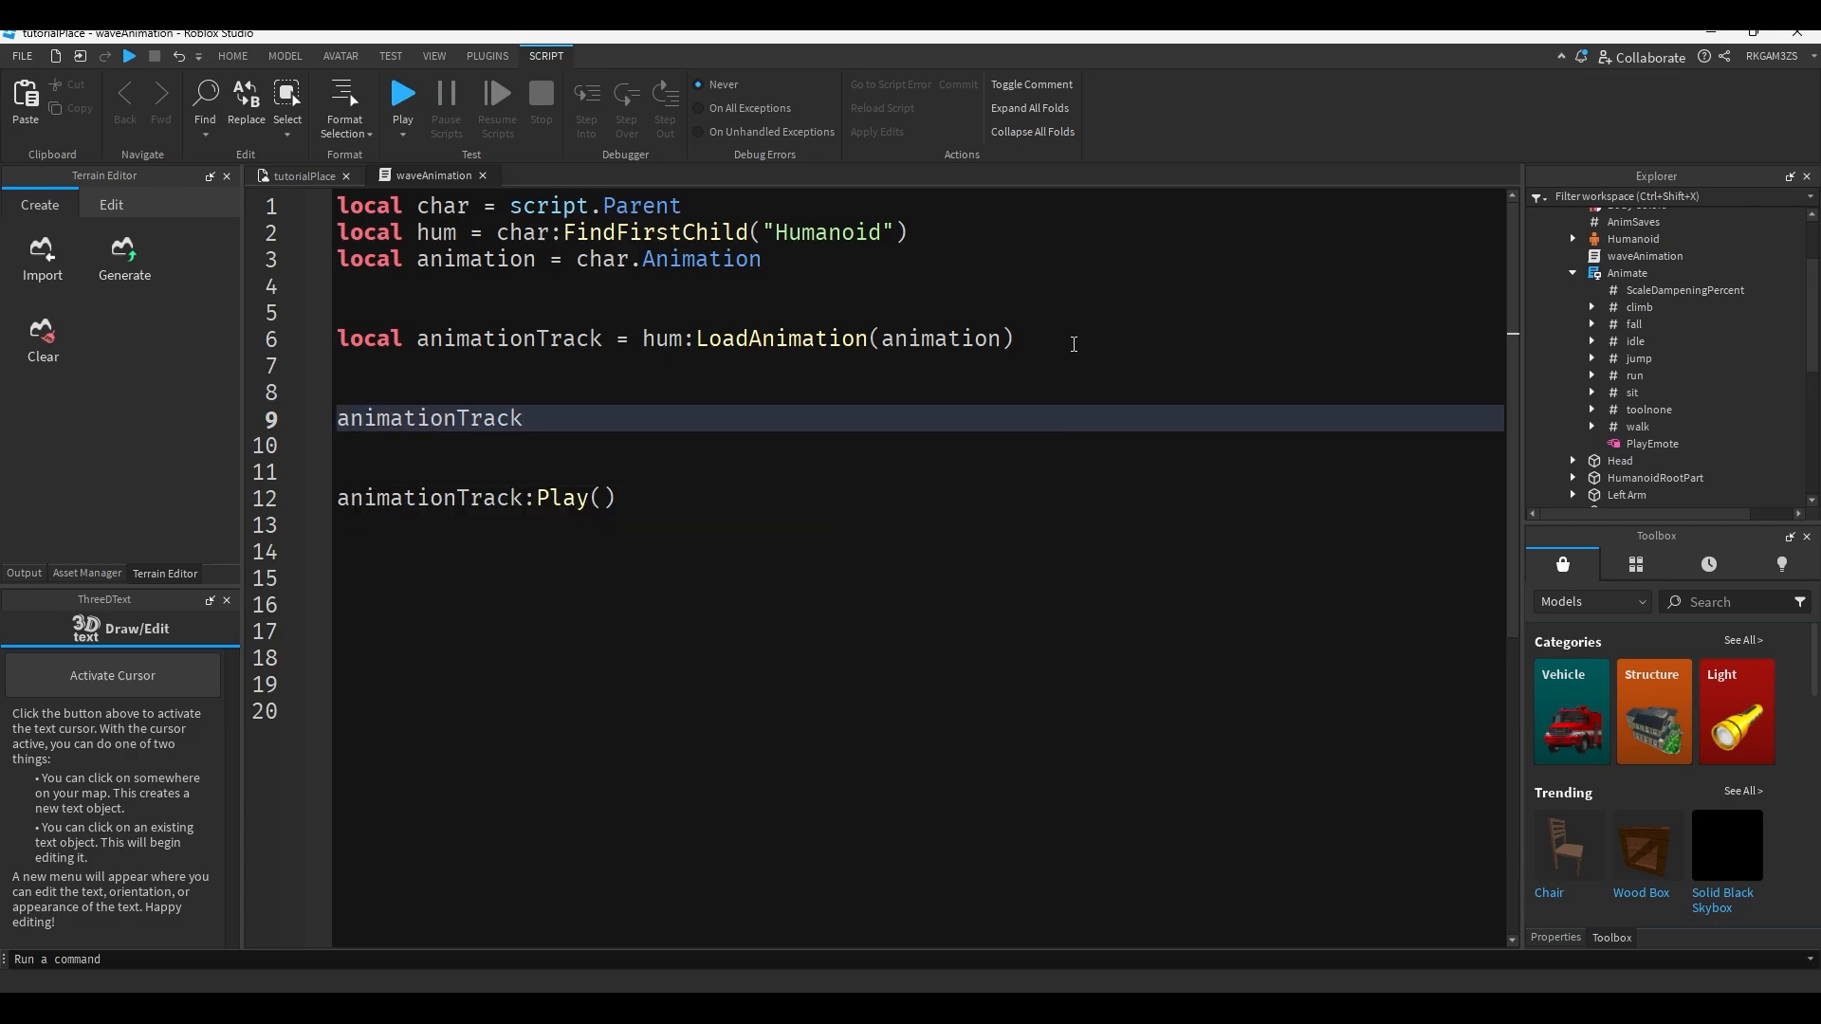
text(:GetMarkerReachedSignal())
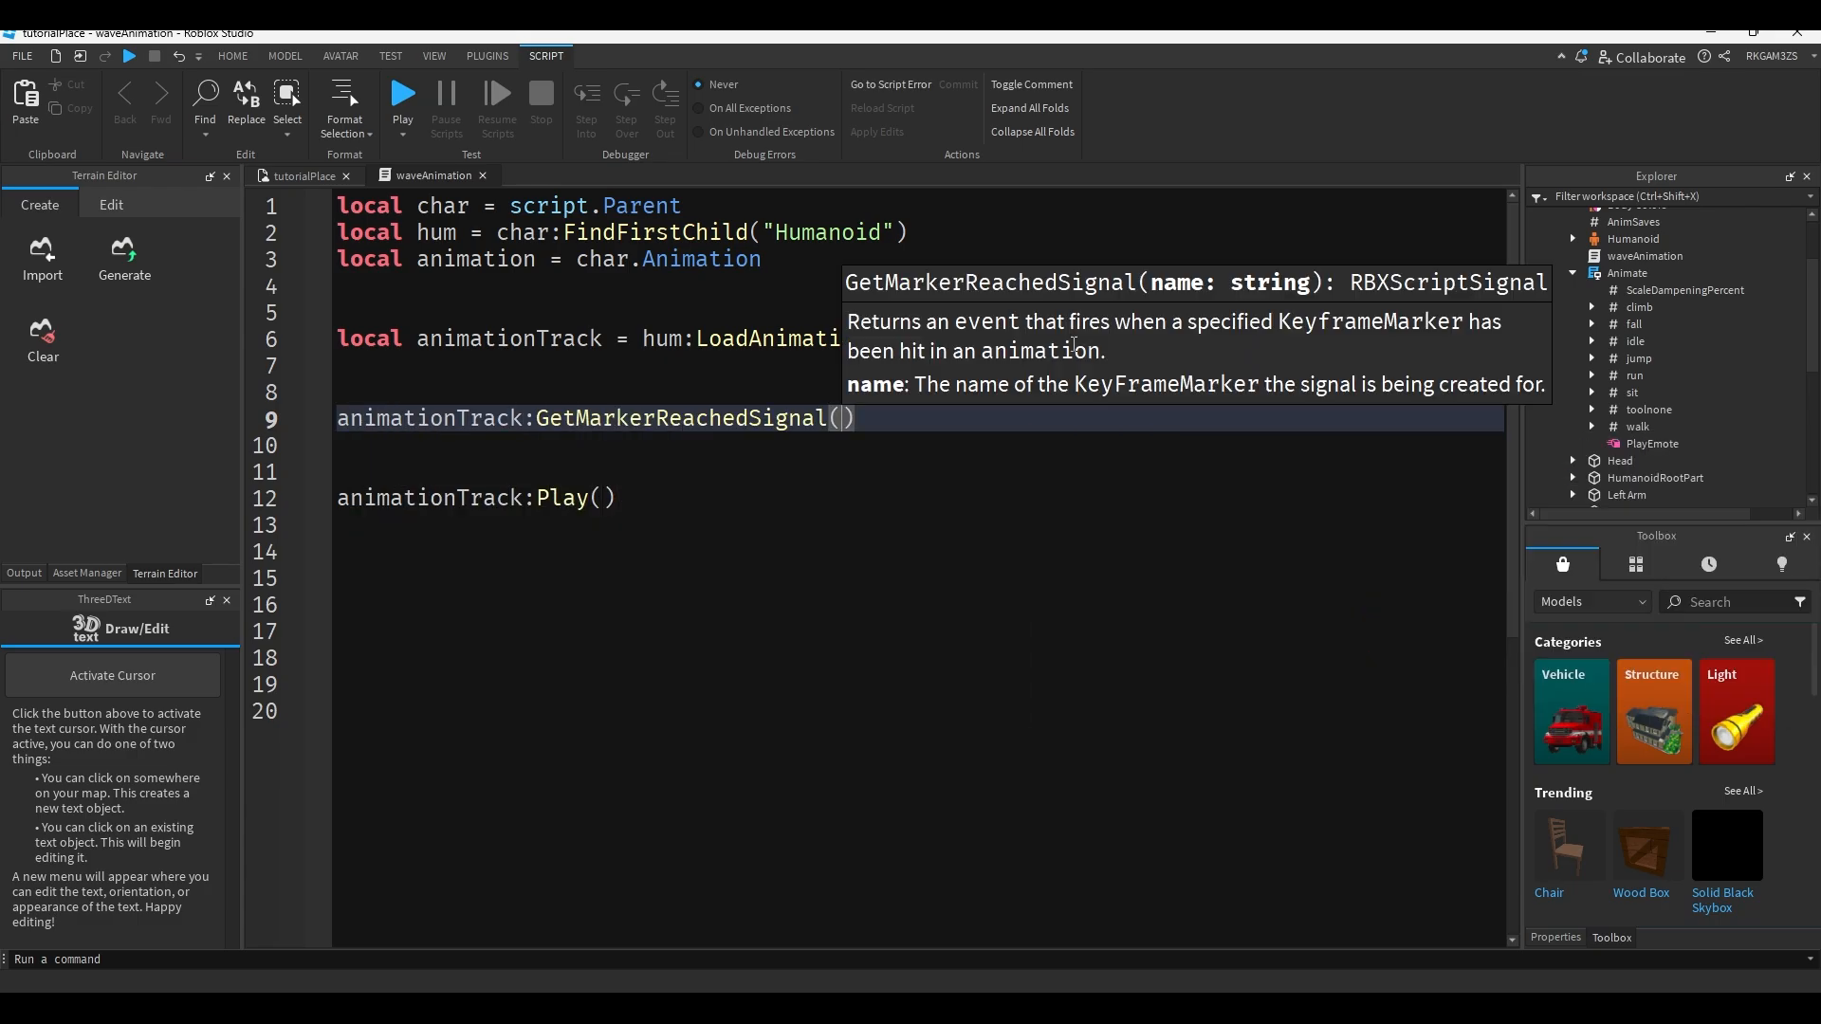
text(")
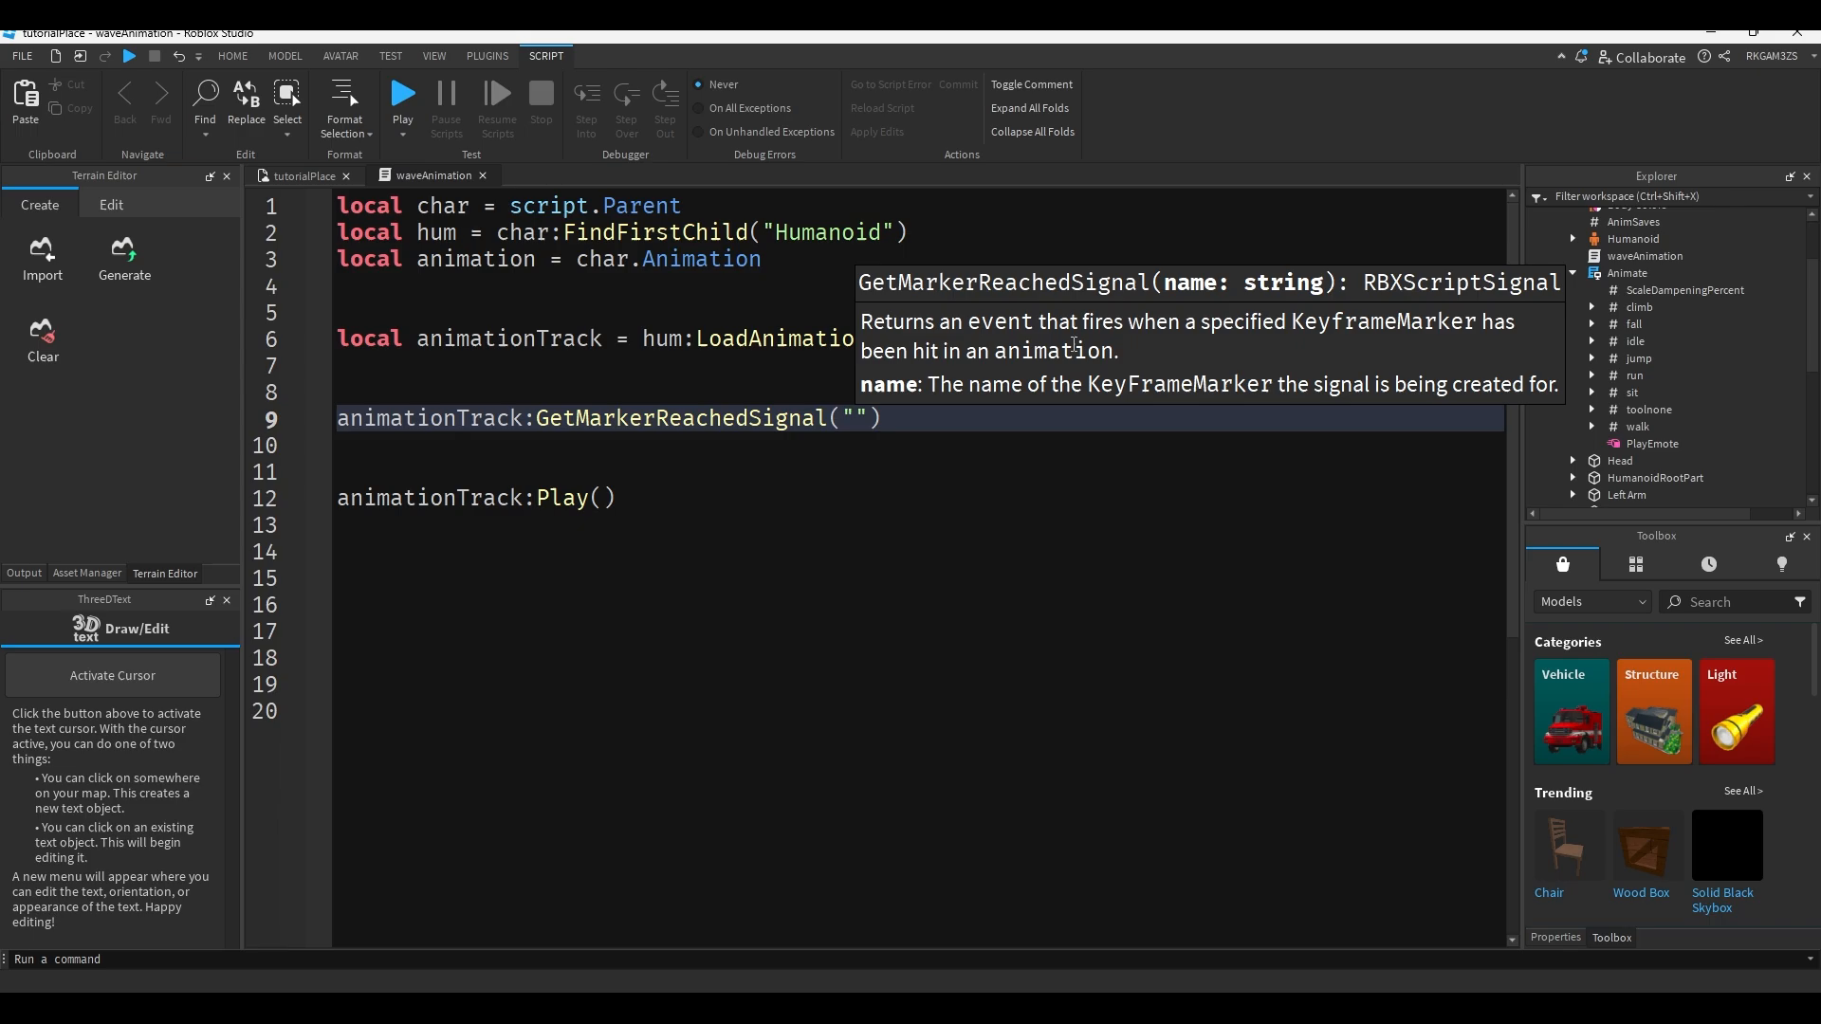
text(explodeEvent)
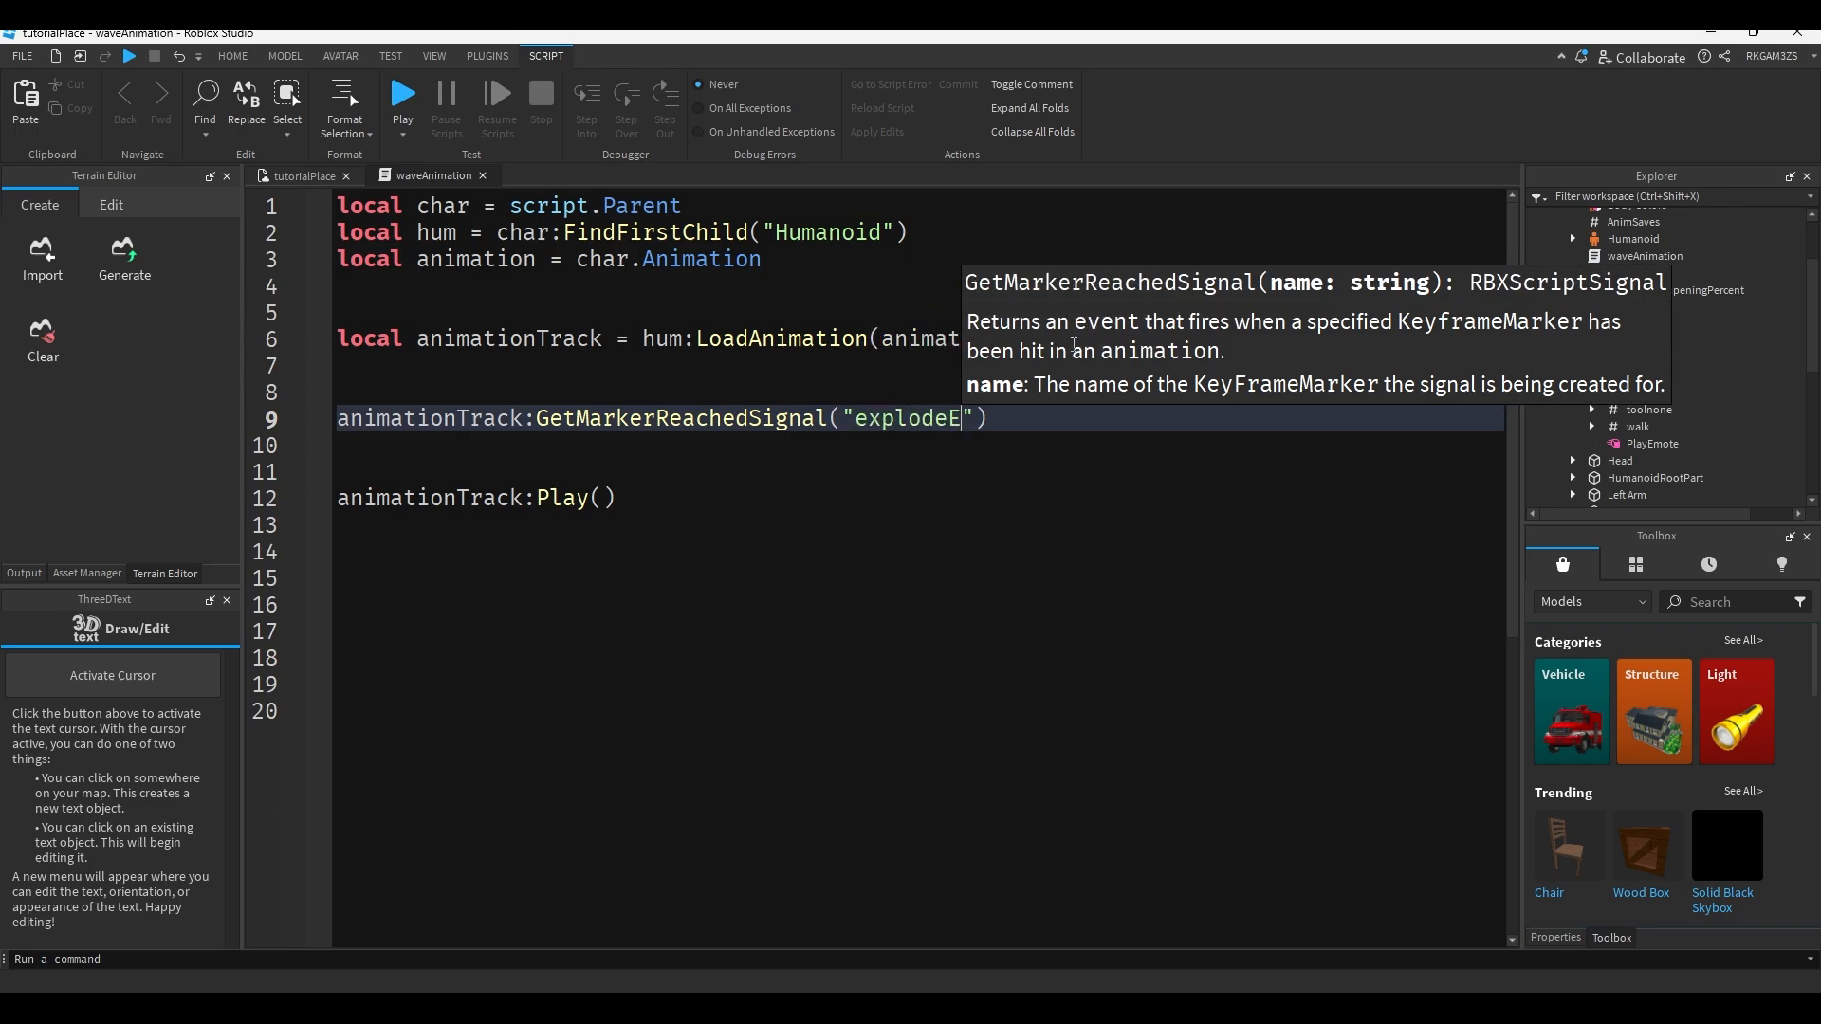
text("):Connect(function())
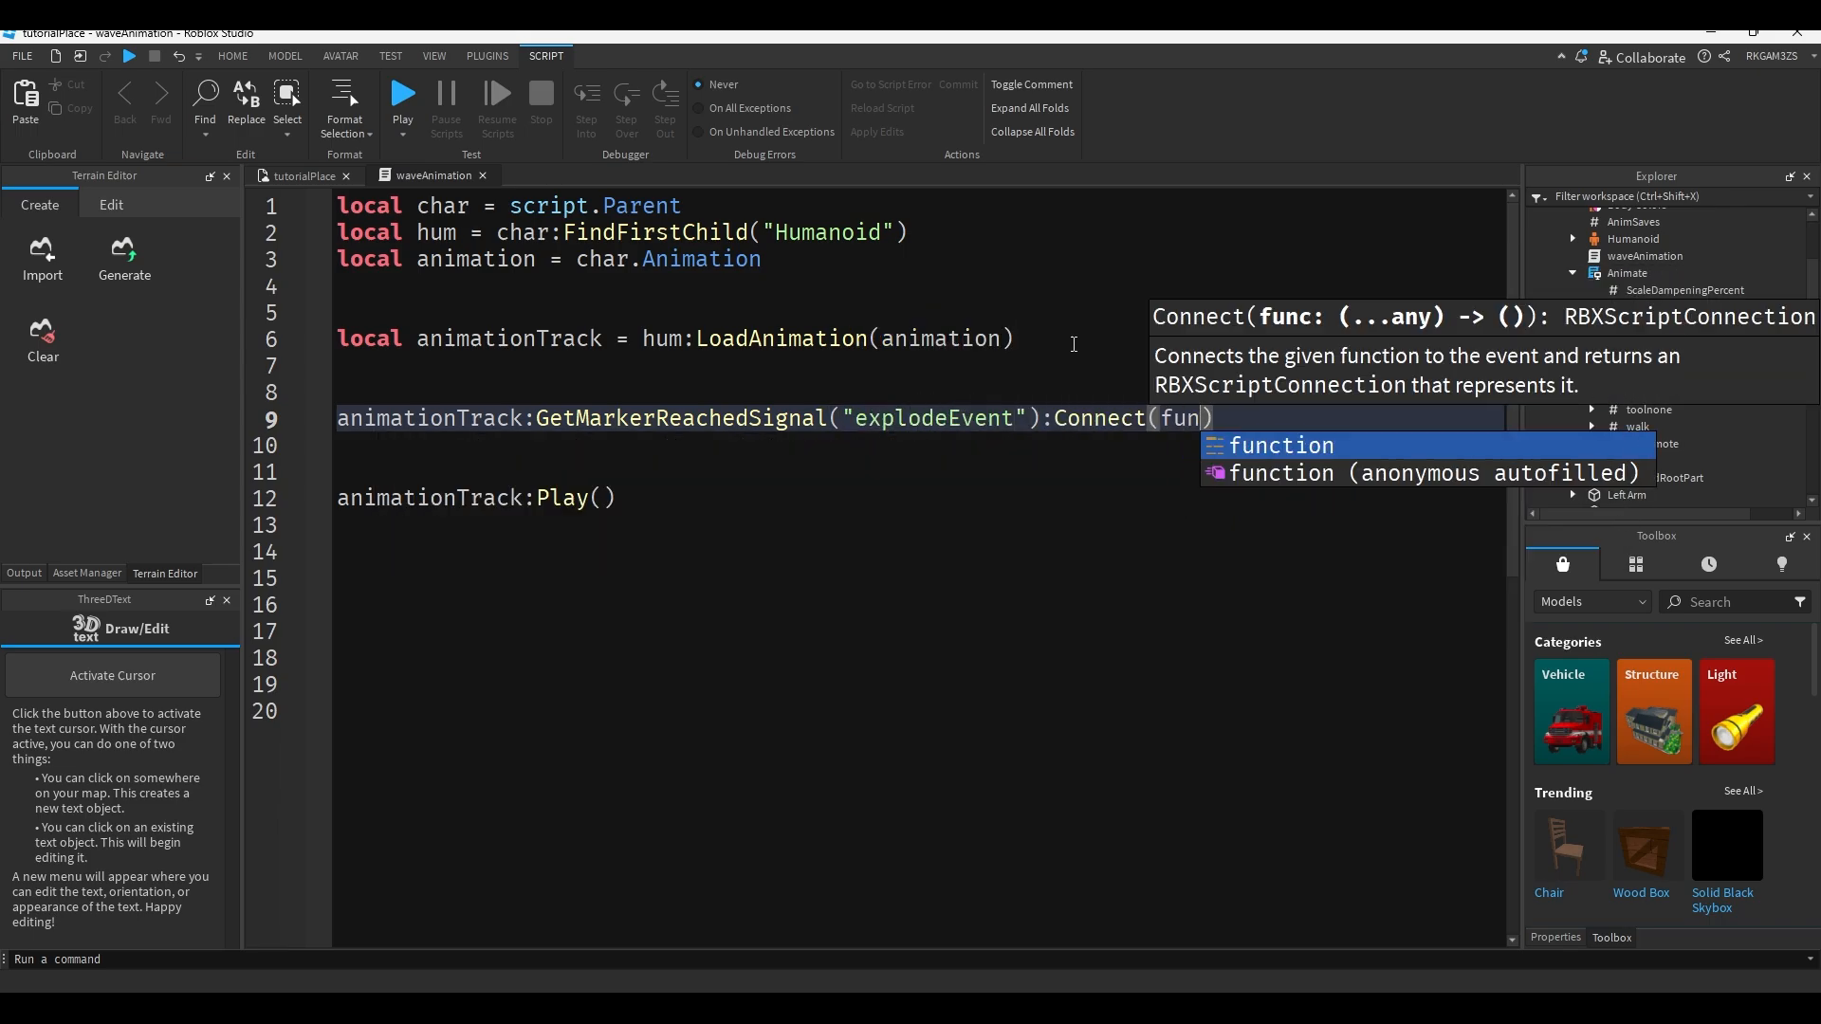
key(Return)
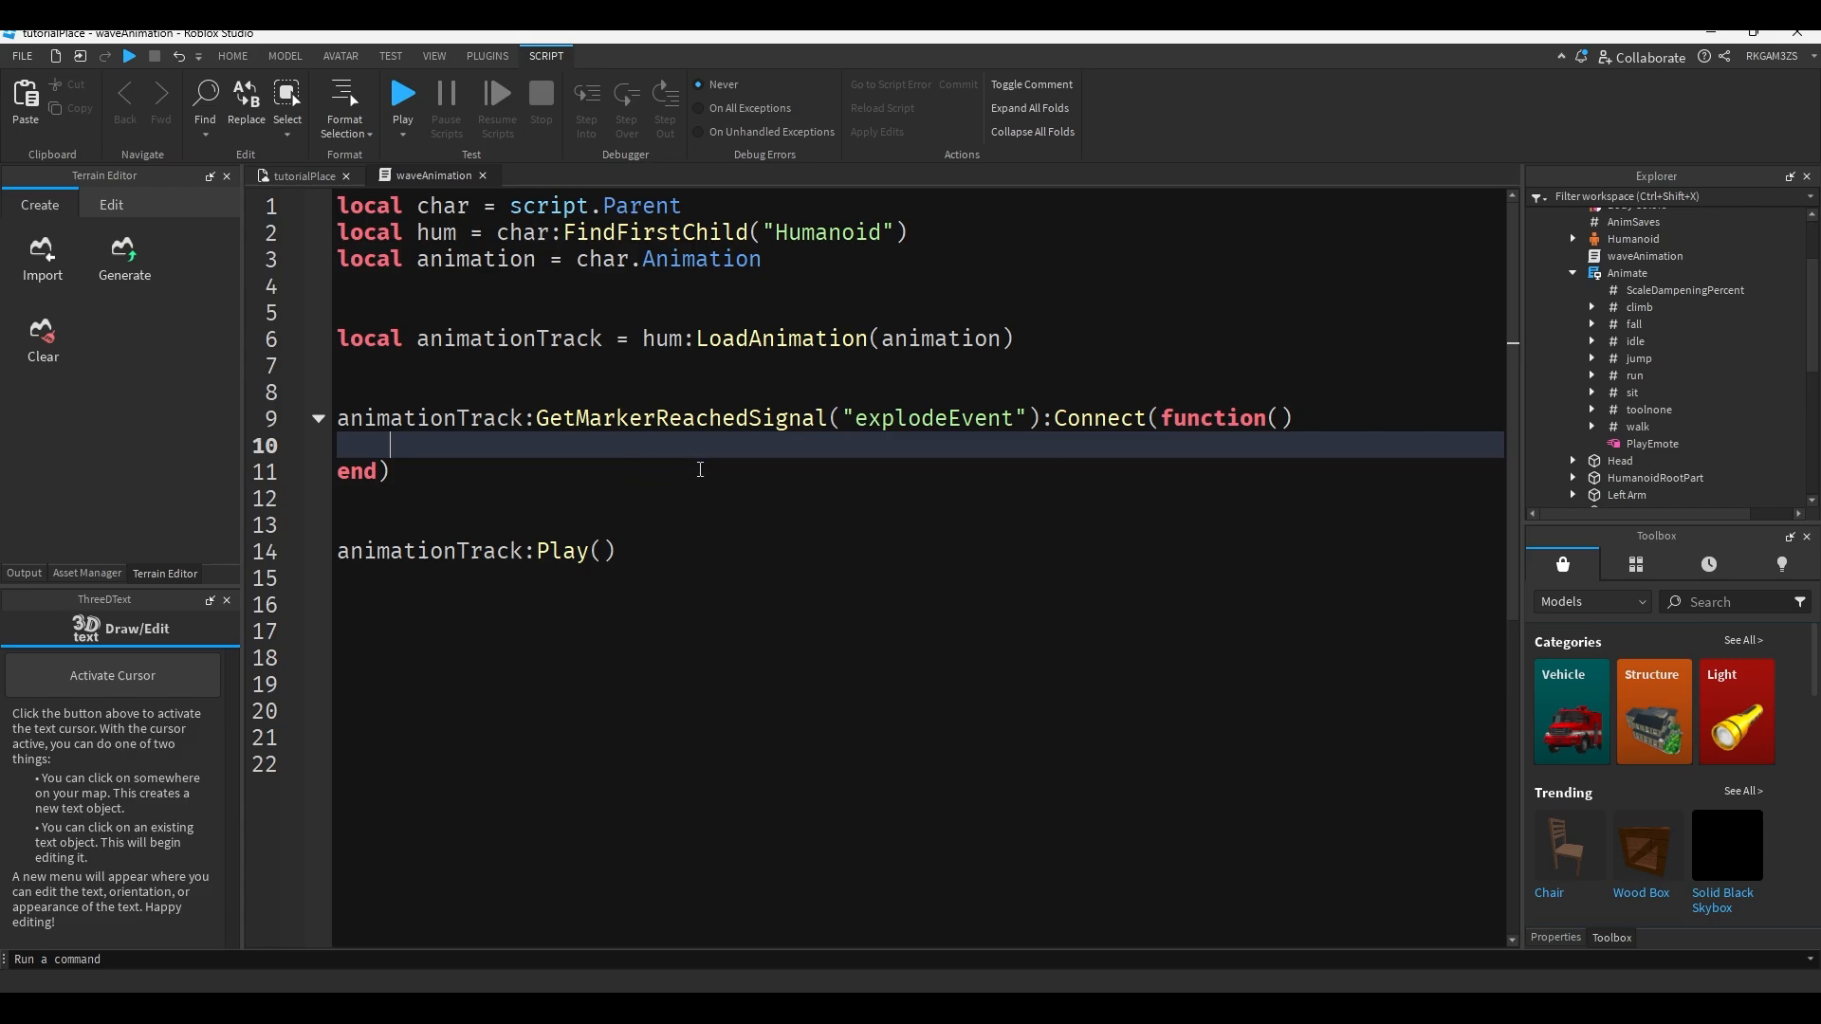
Reopen the Animation Editor and publish the rig's animation to Roblox with the title hfghgfhfhfg.
click(301, 176)
click(832, 114)
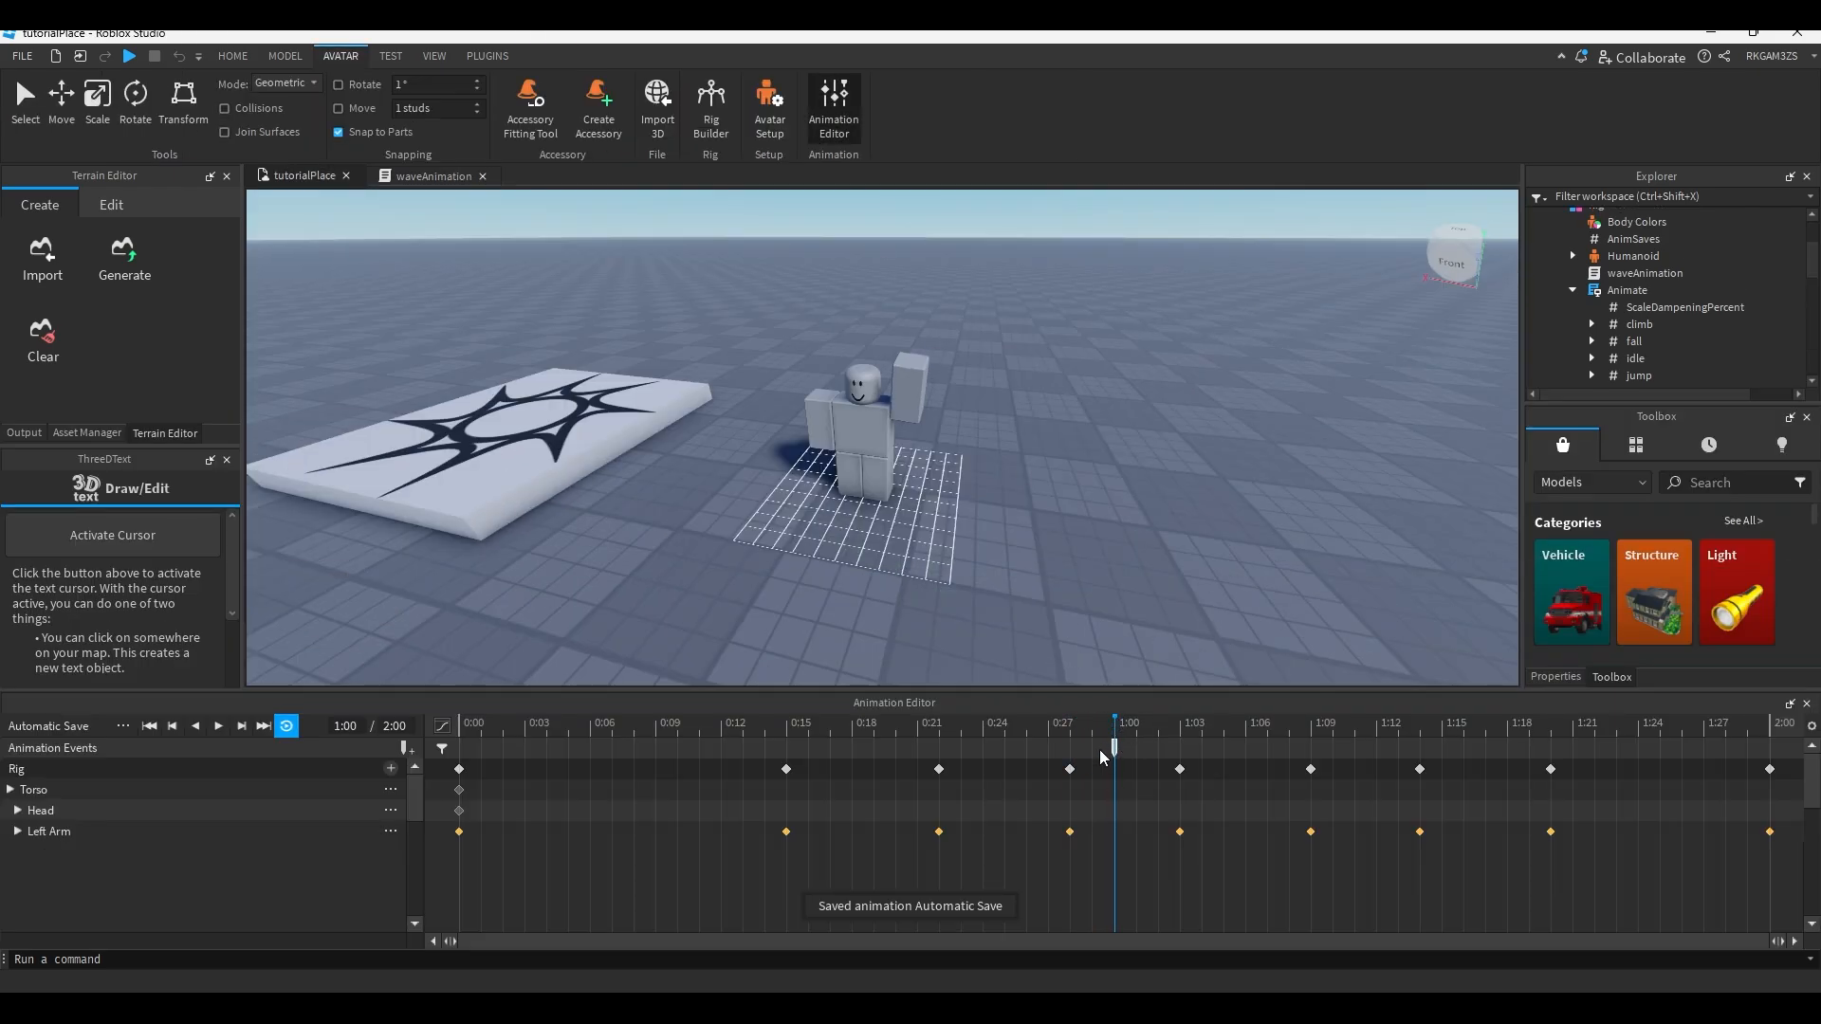
click(427, 177)
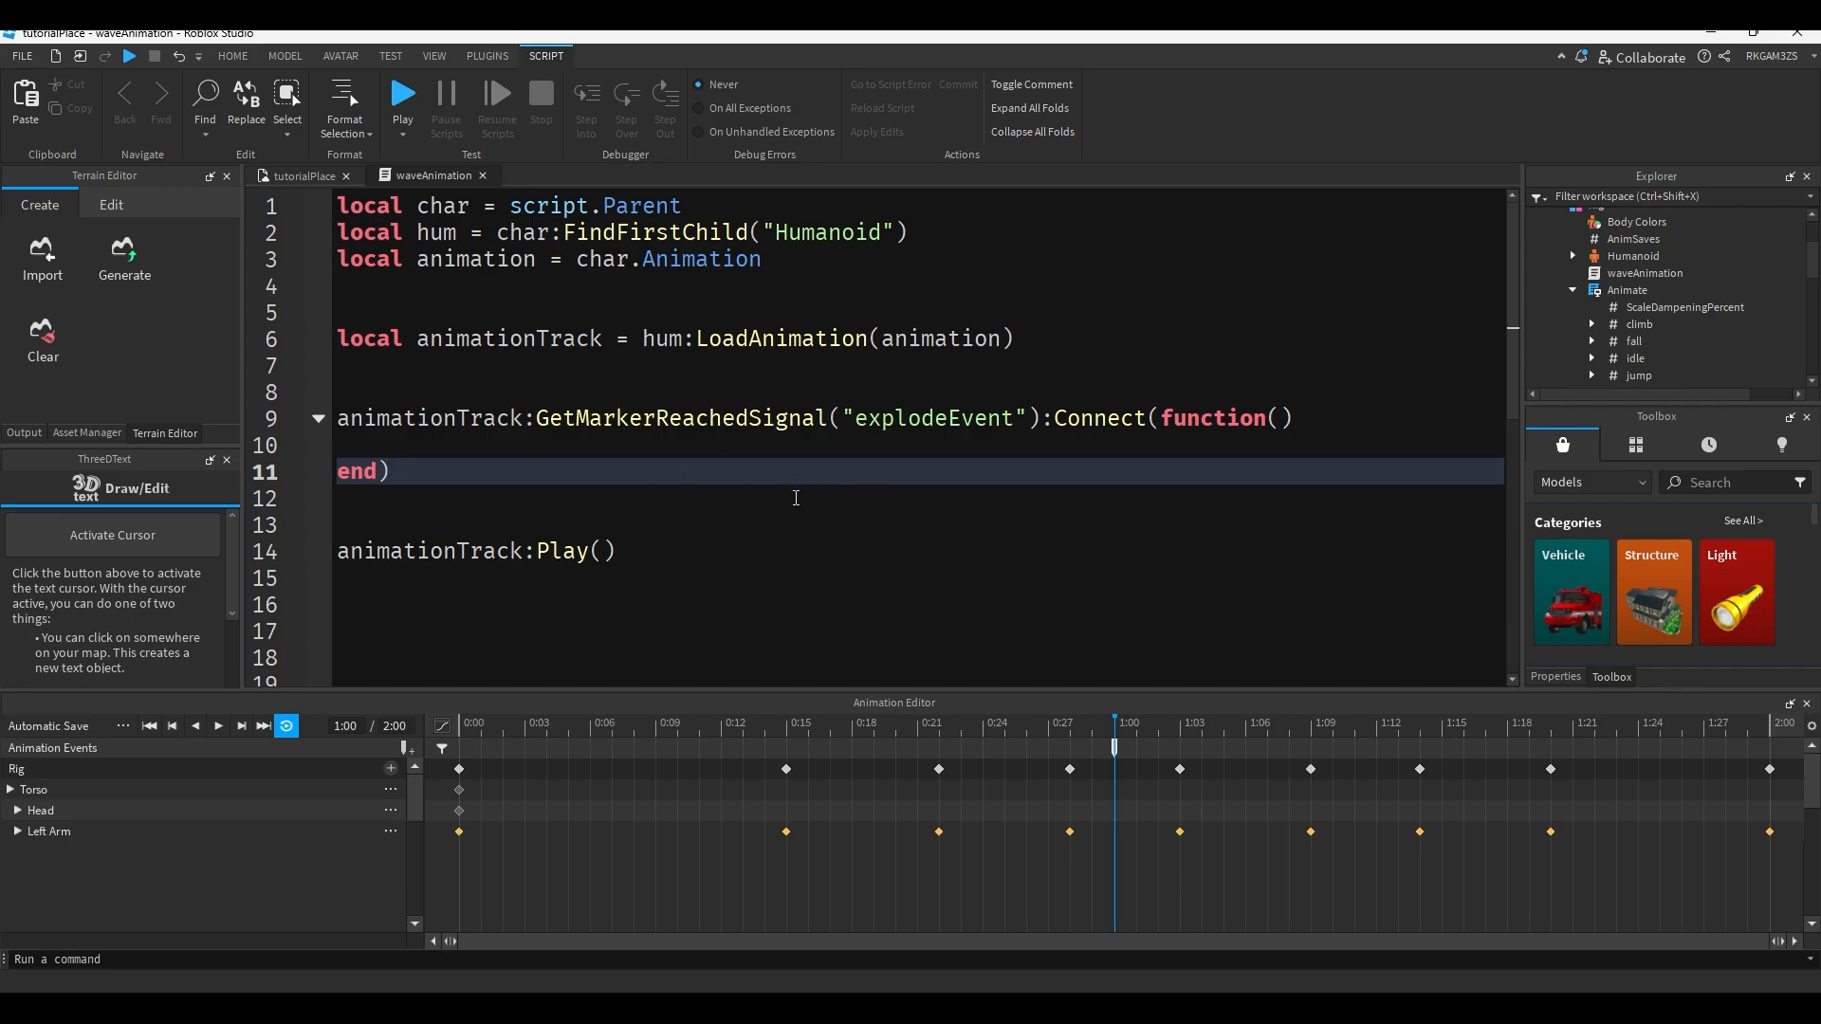
click(310, 174)
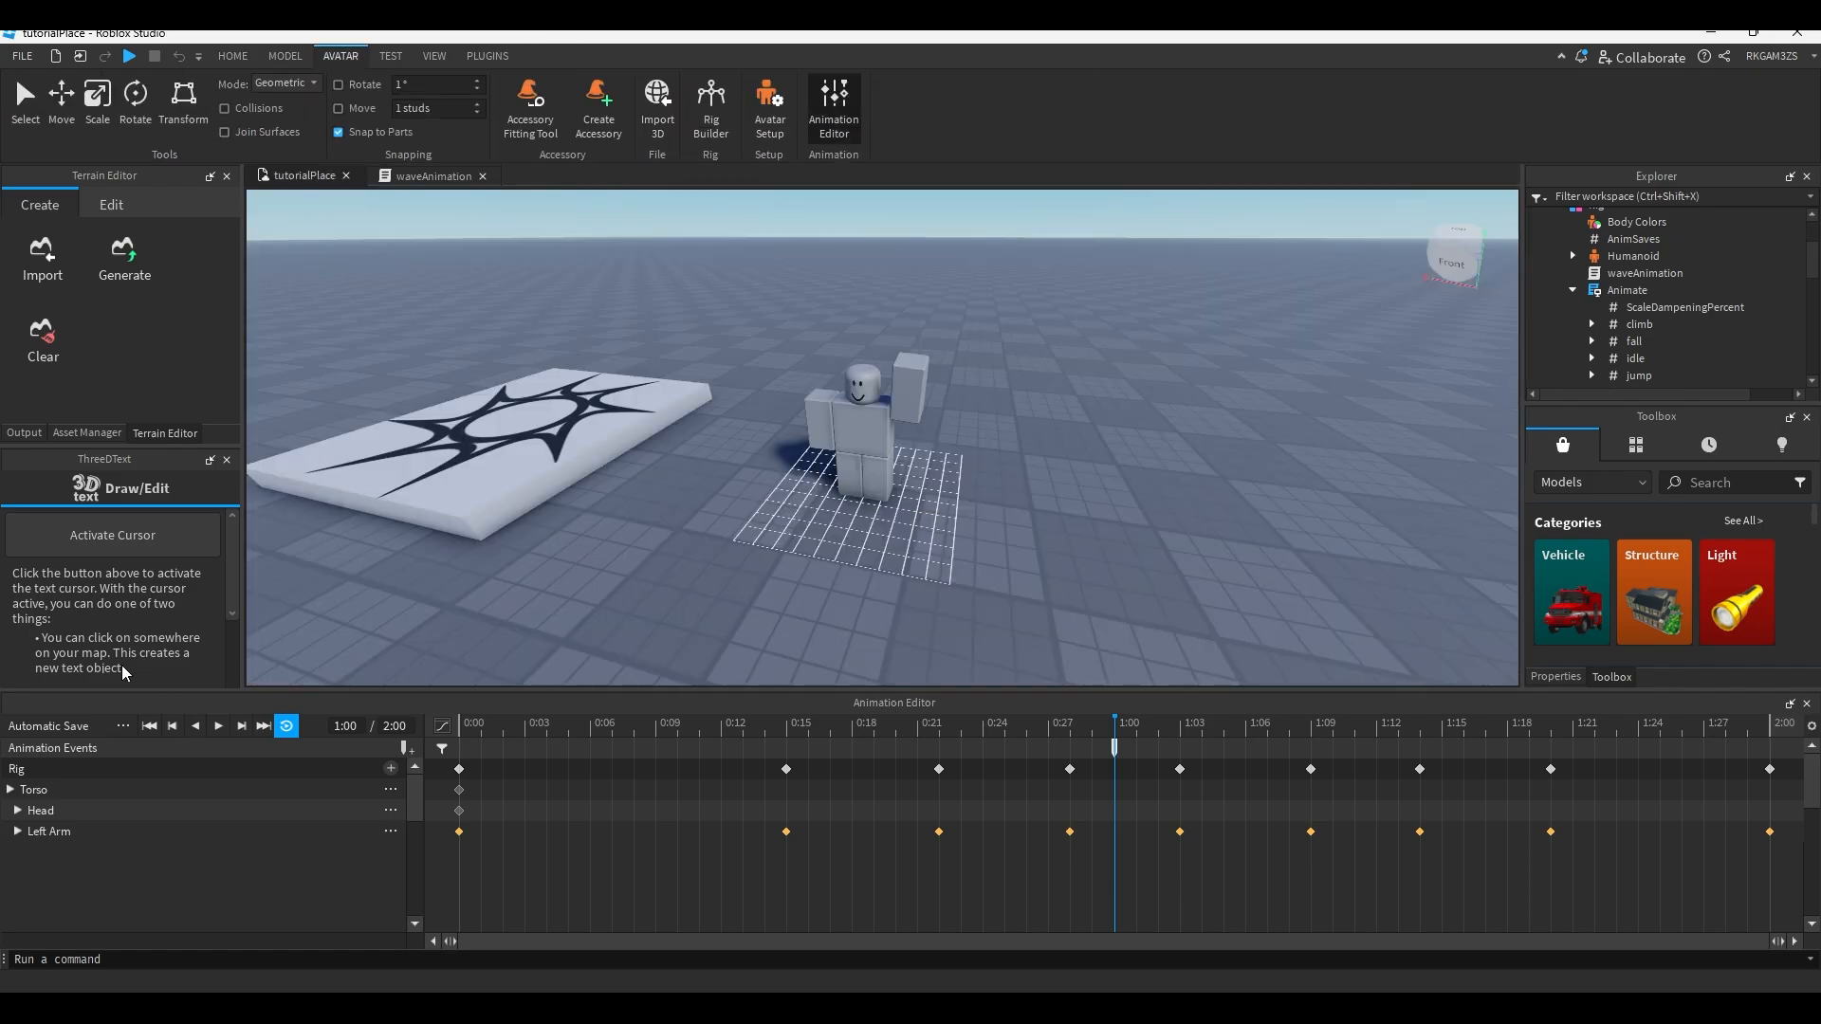
click(123, 726)
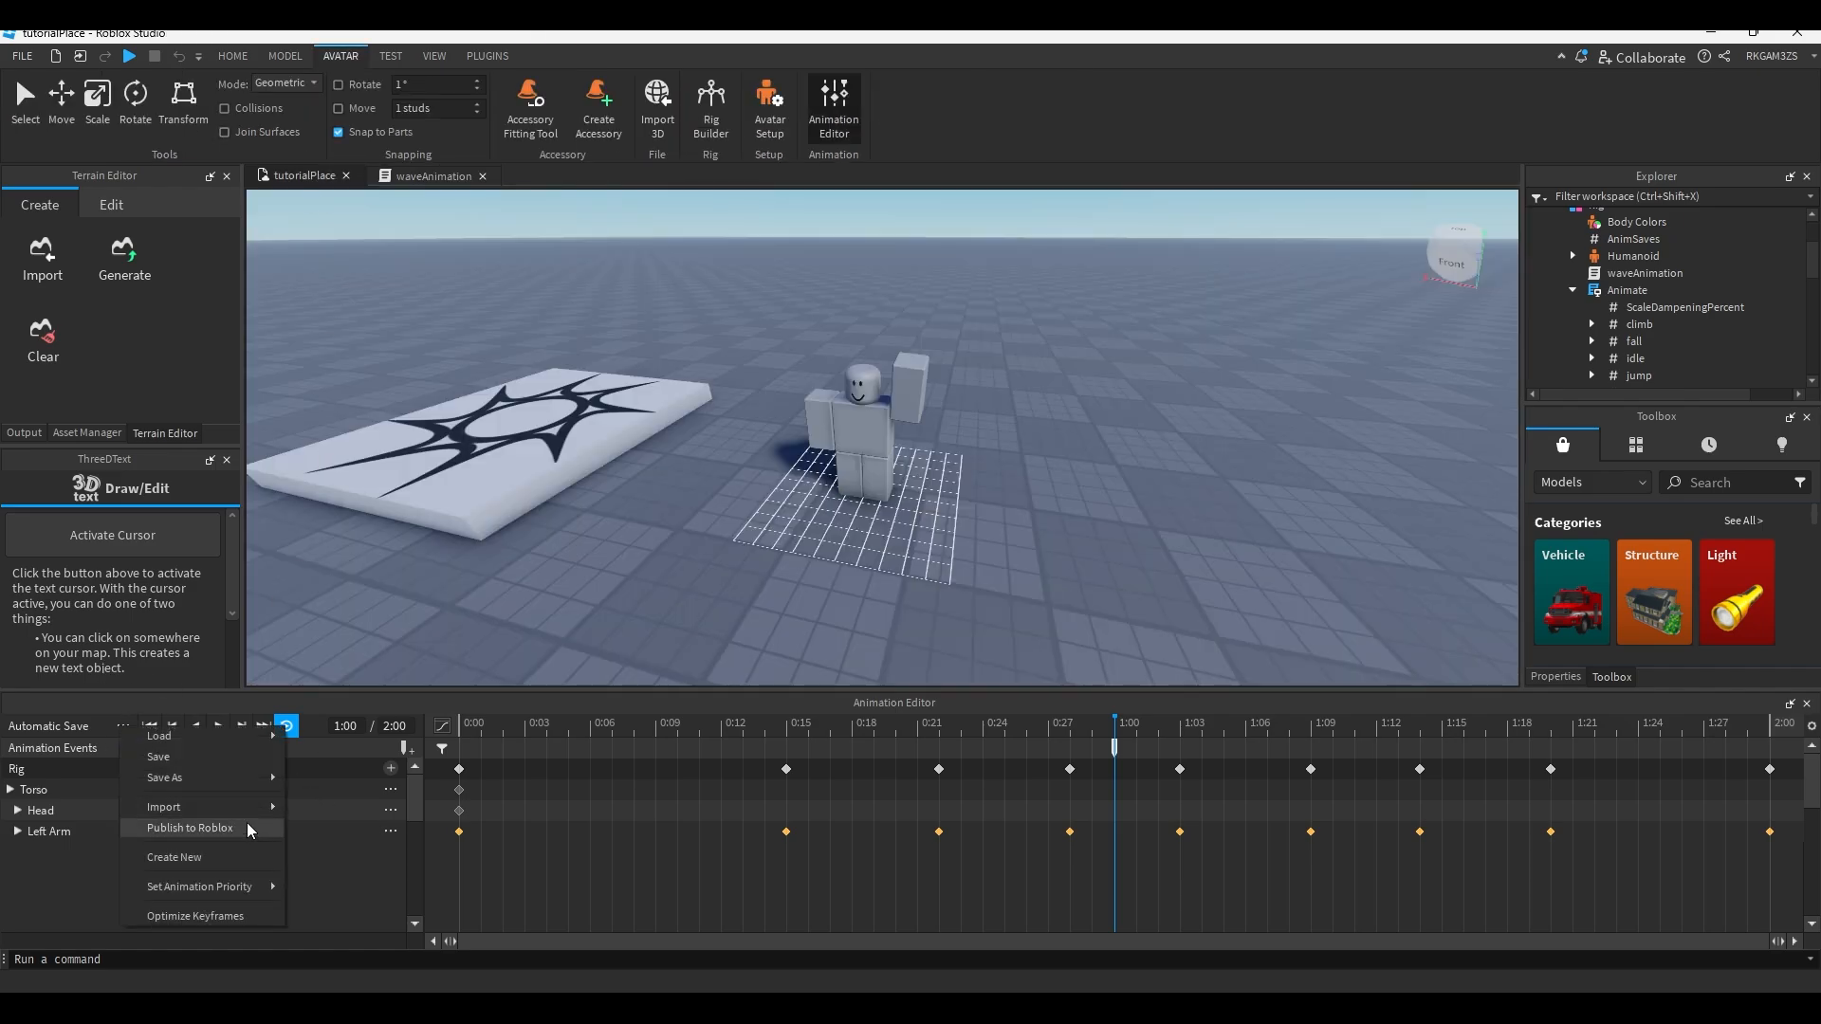
click(190, 828)
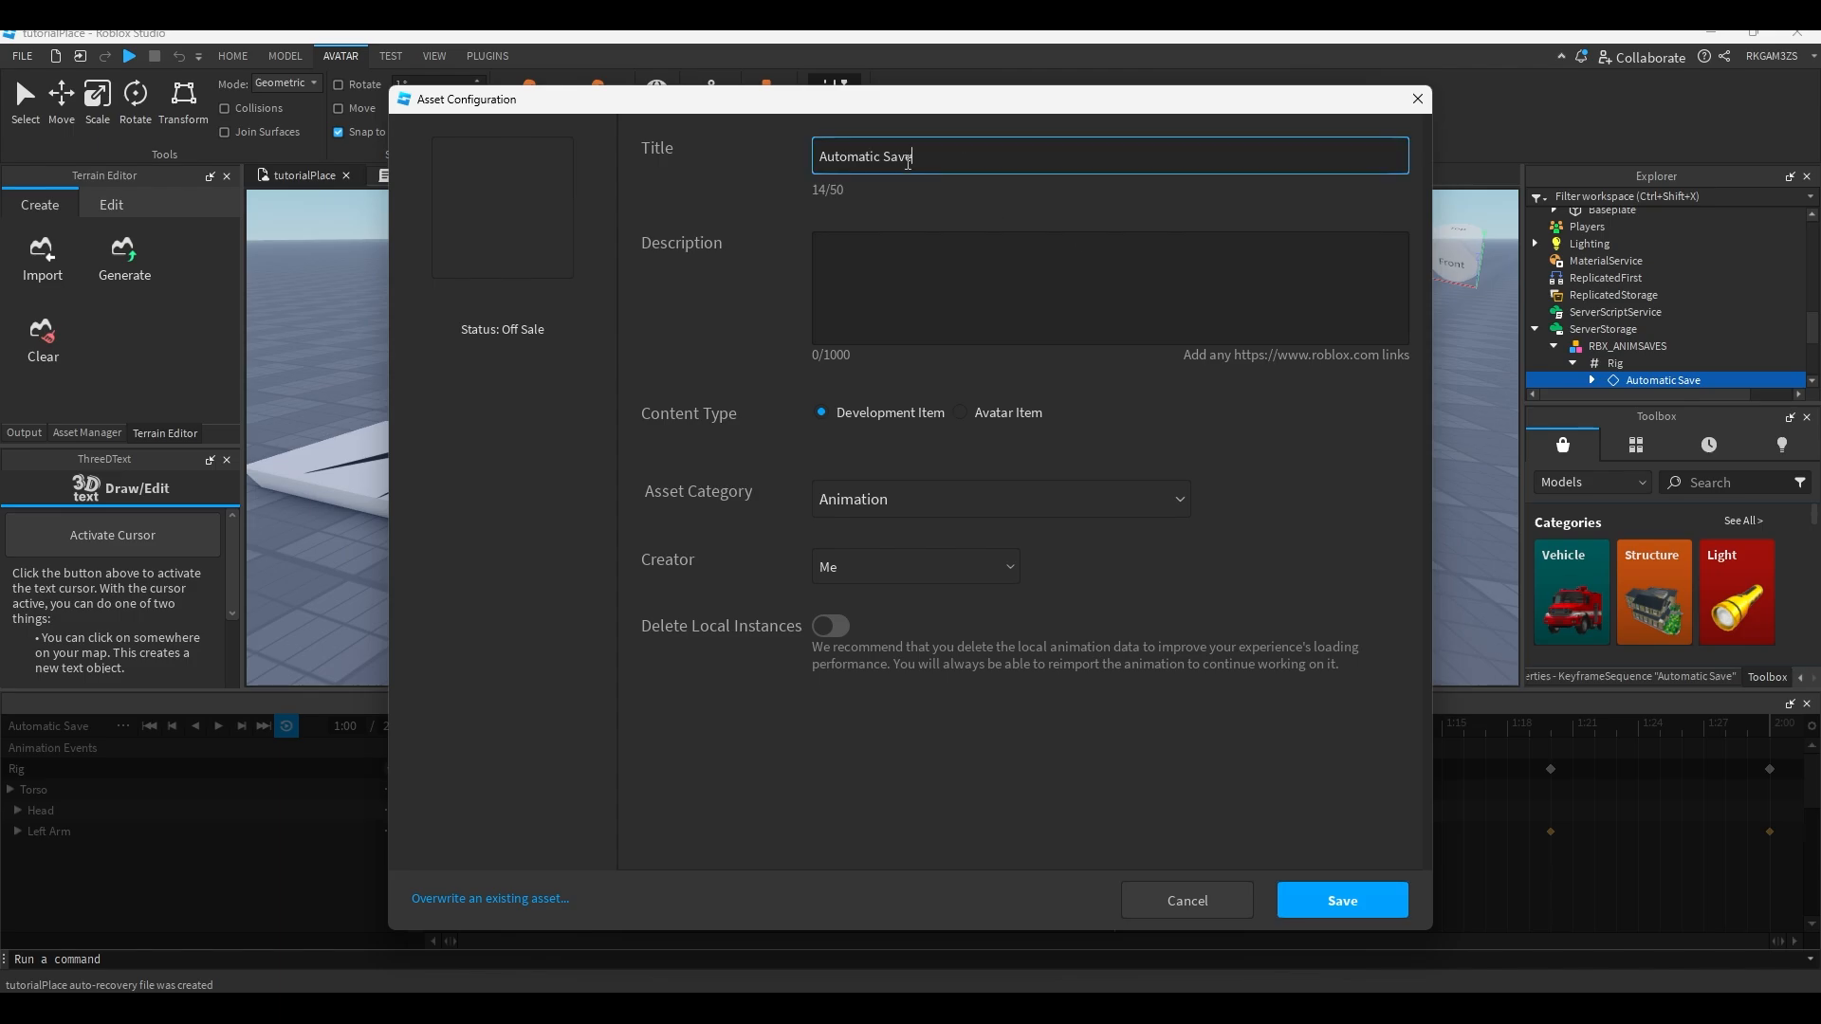
key(ctrl+a)
text(hfghgfhfhfg)
click(1346, 906)
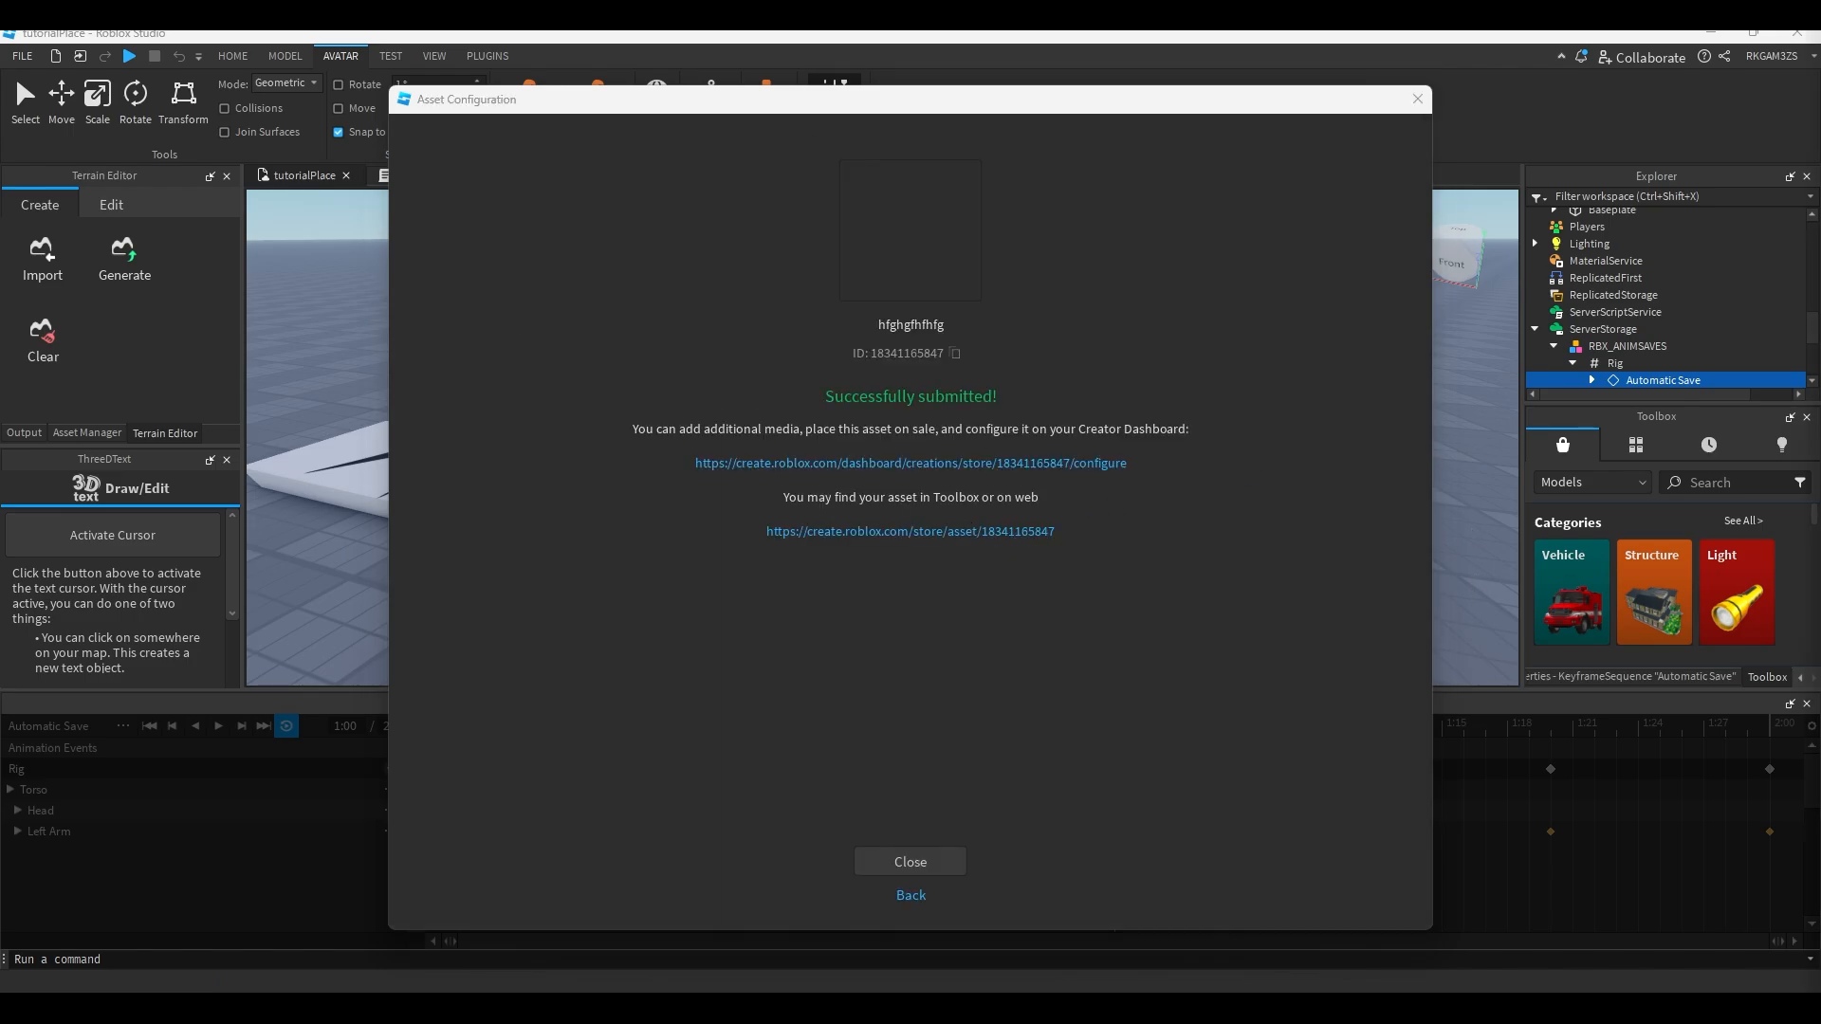
click(1416, 98)
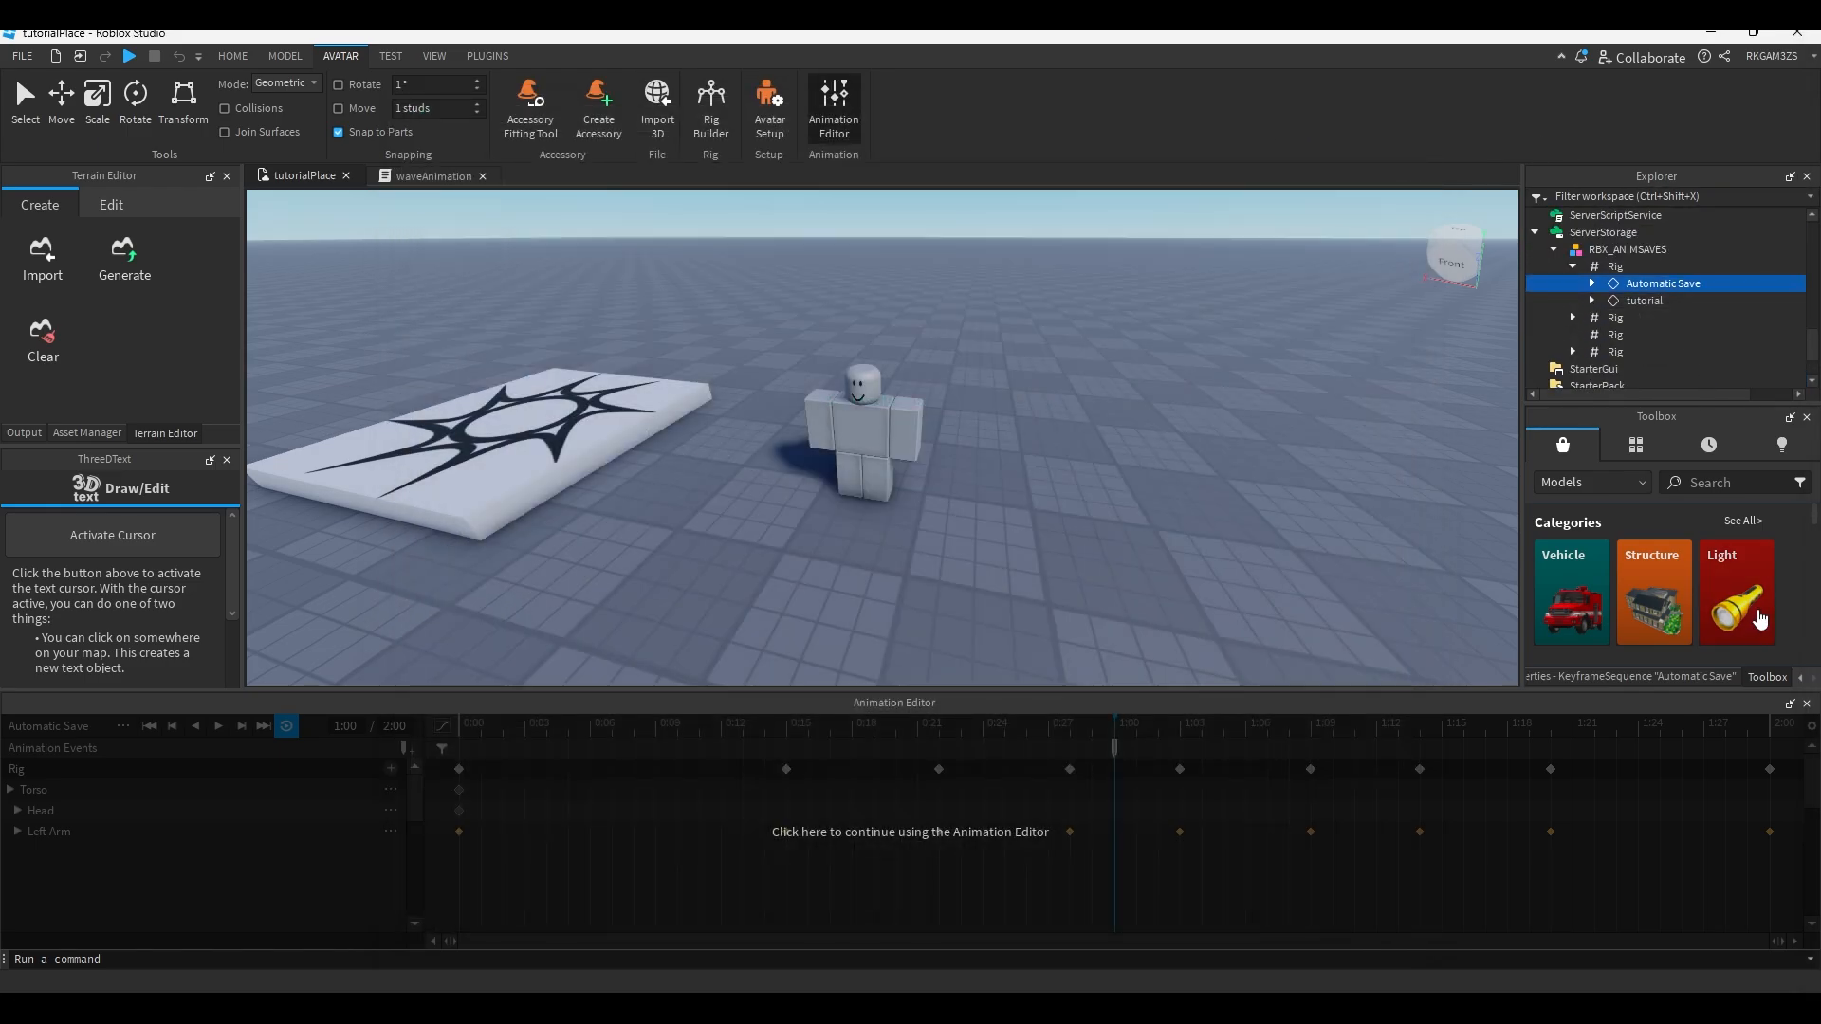
click(1553, 250)
scroll(1613, 294, up, 5)
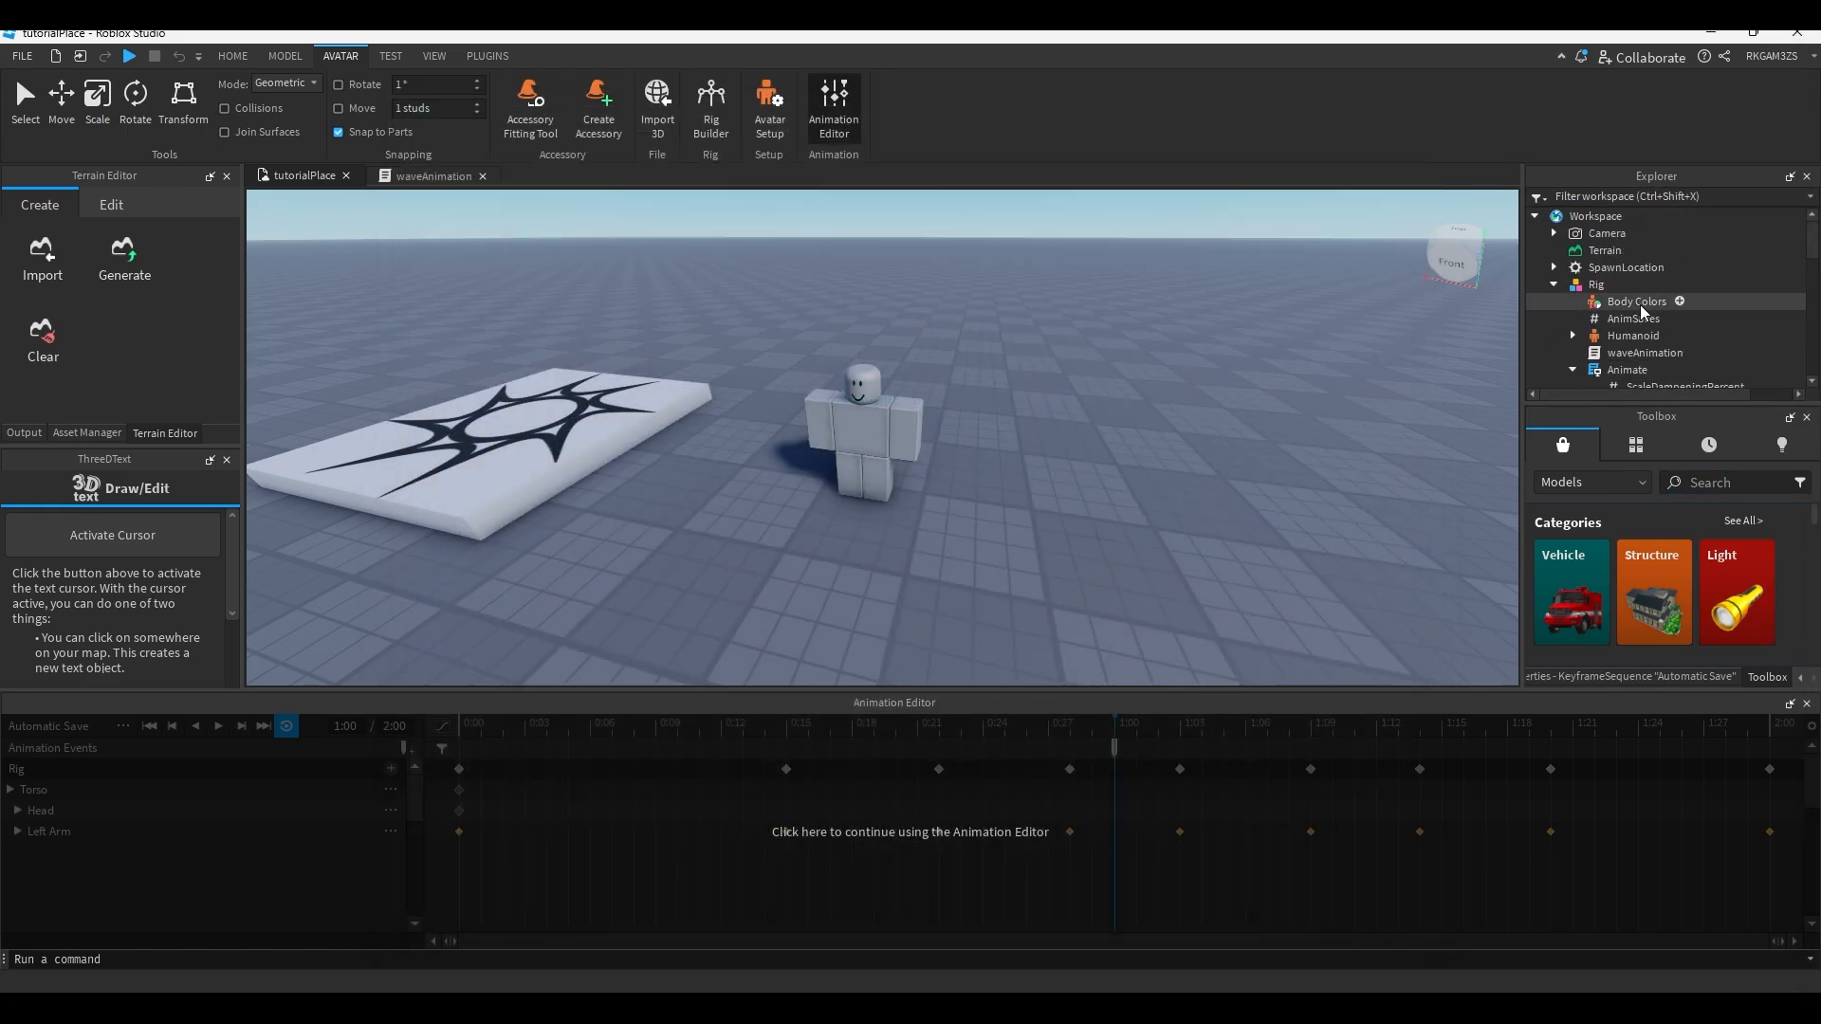
scroll(1687, 327, down, 1)
click(1631, 312)
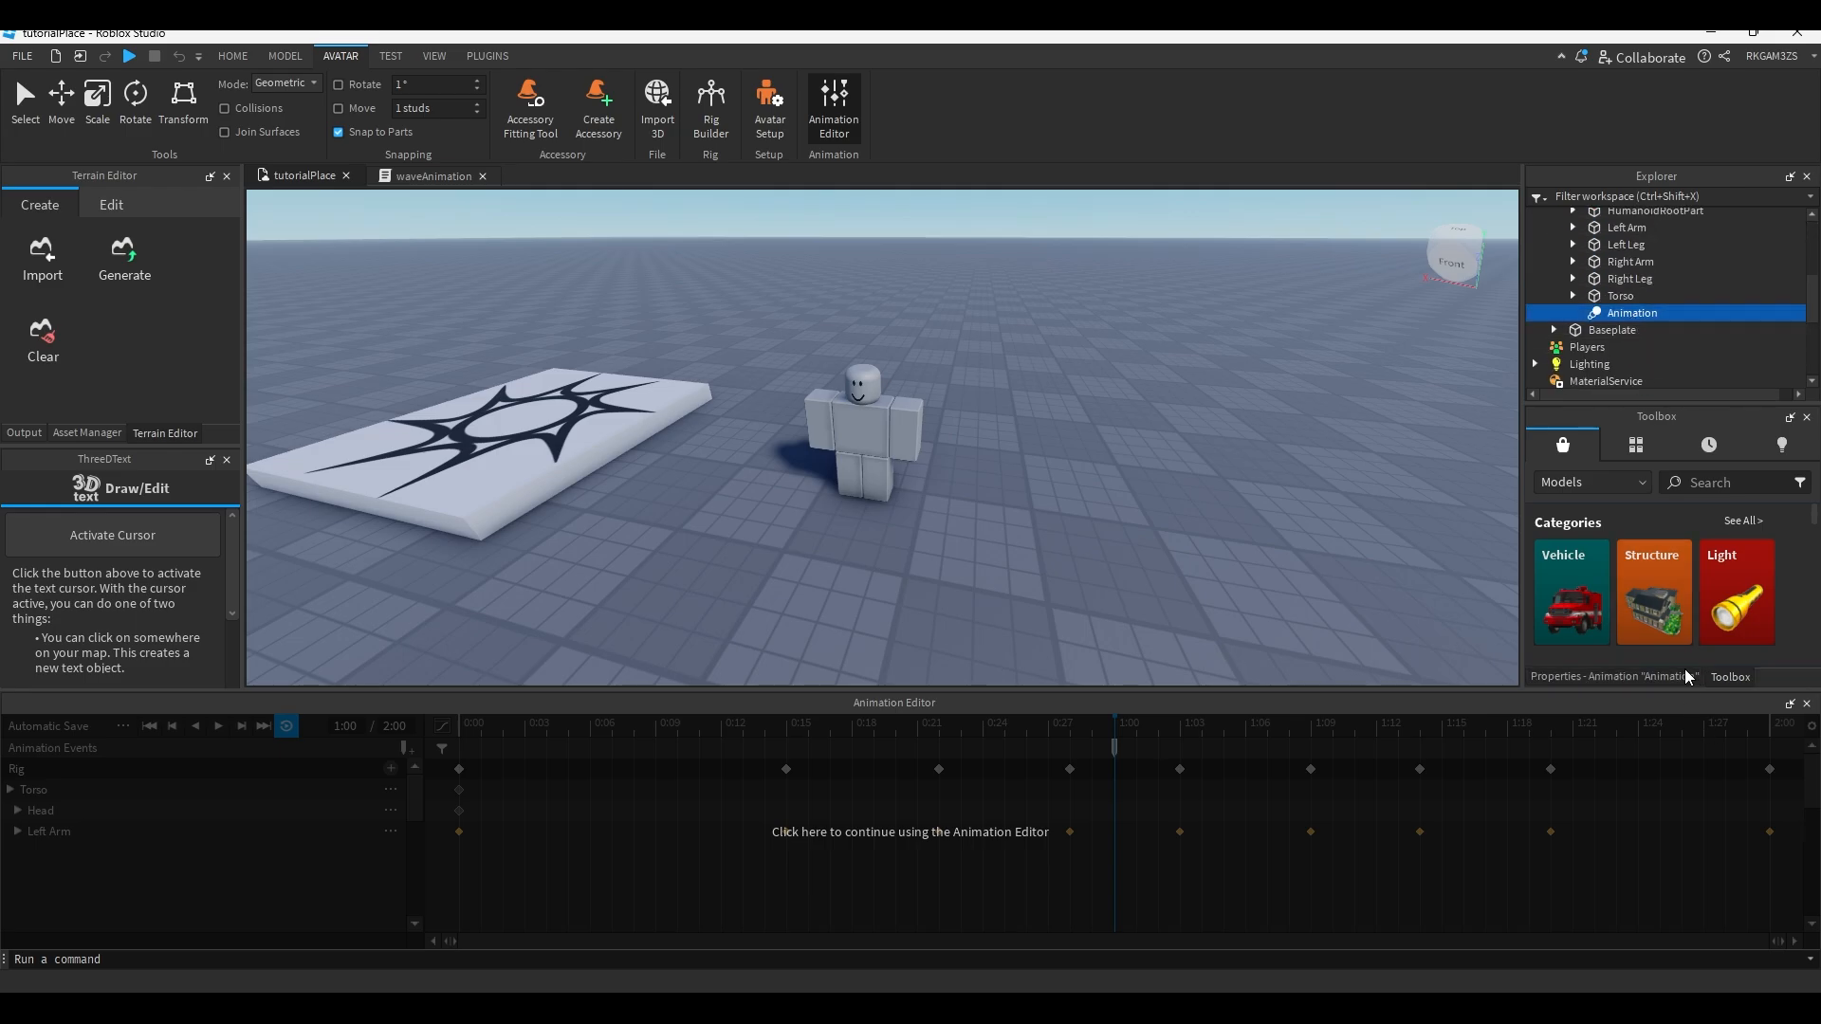
click(1612, 676)
click(1755, 512)
key(ctrl+v)
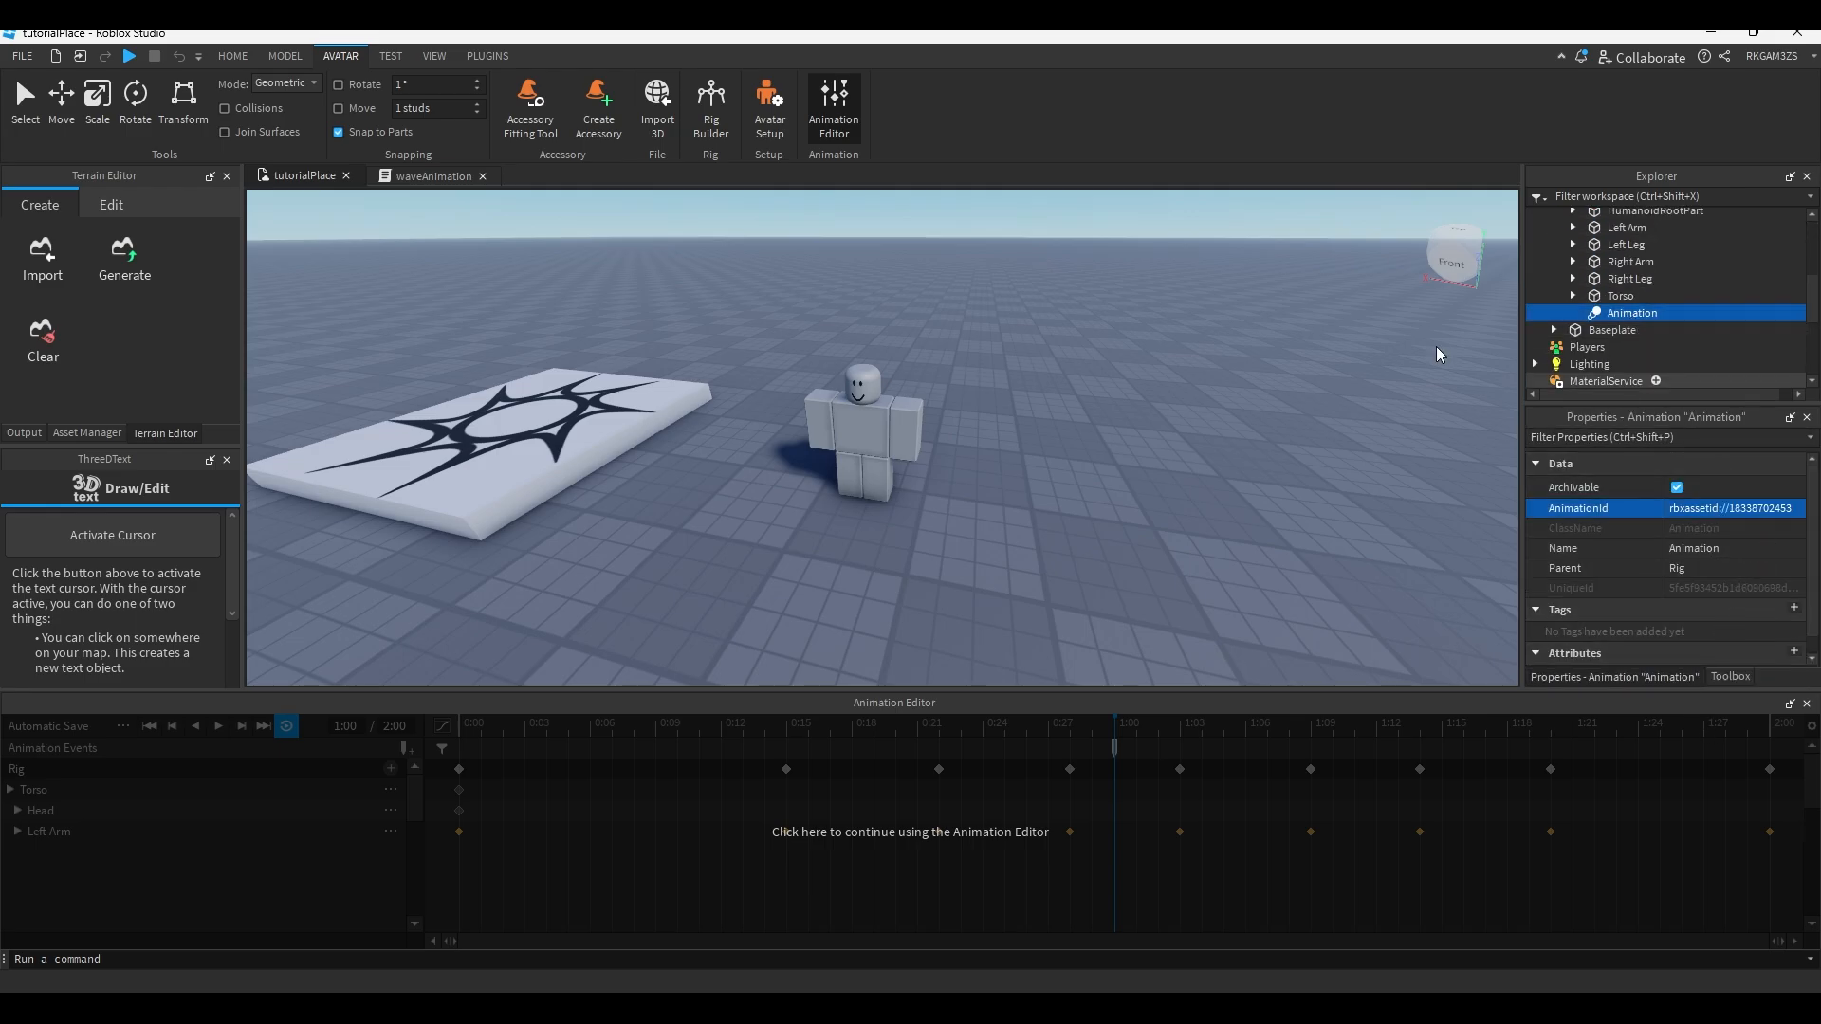
key(Return)
Add print("yada yada") inside the explodeEvent handler in waveAnimation and close the Animation Editor.
click(436, 179)
click(547, 441)
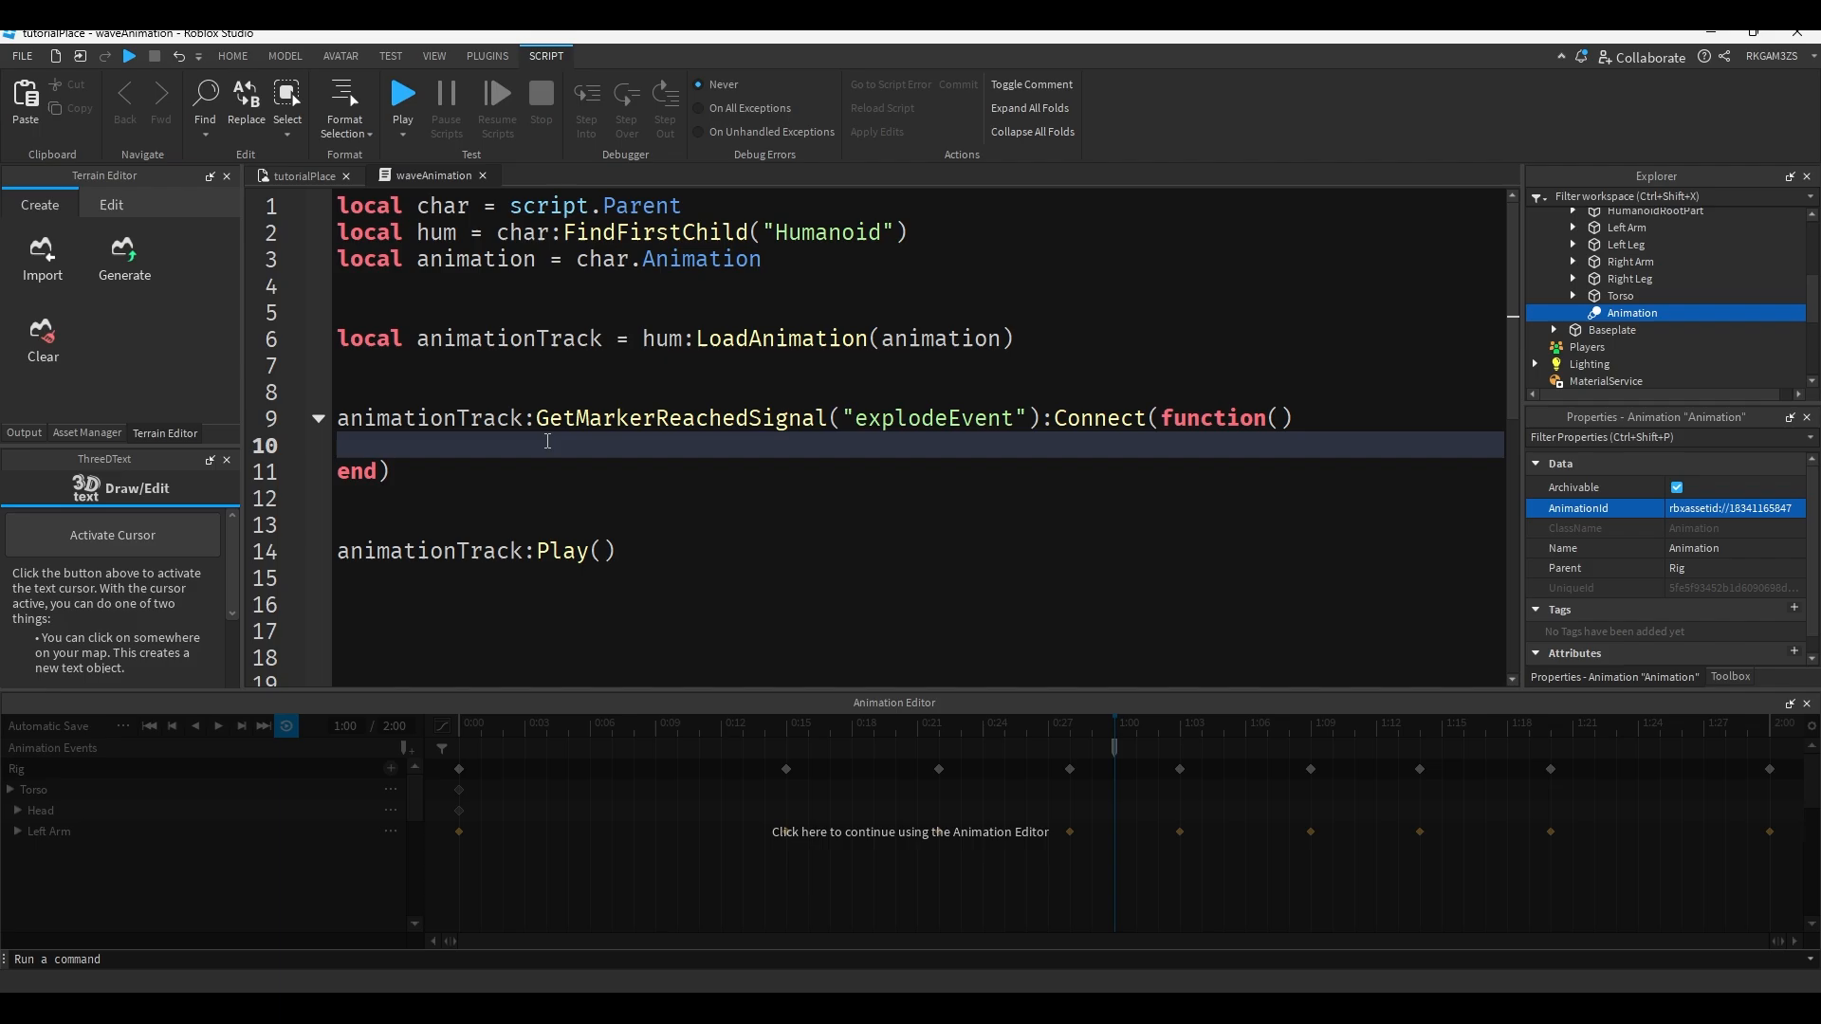
text(print("yada ya)
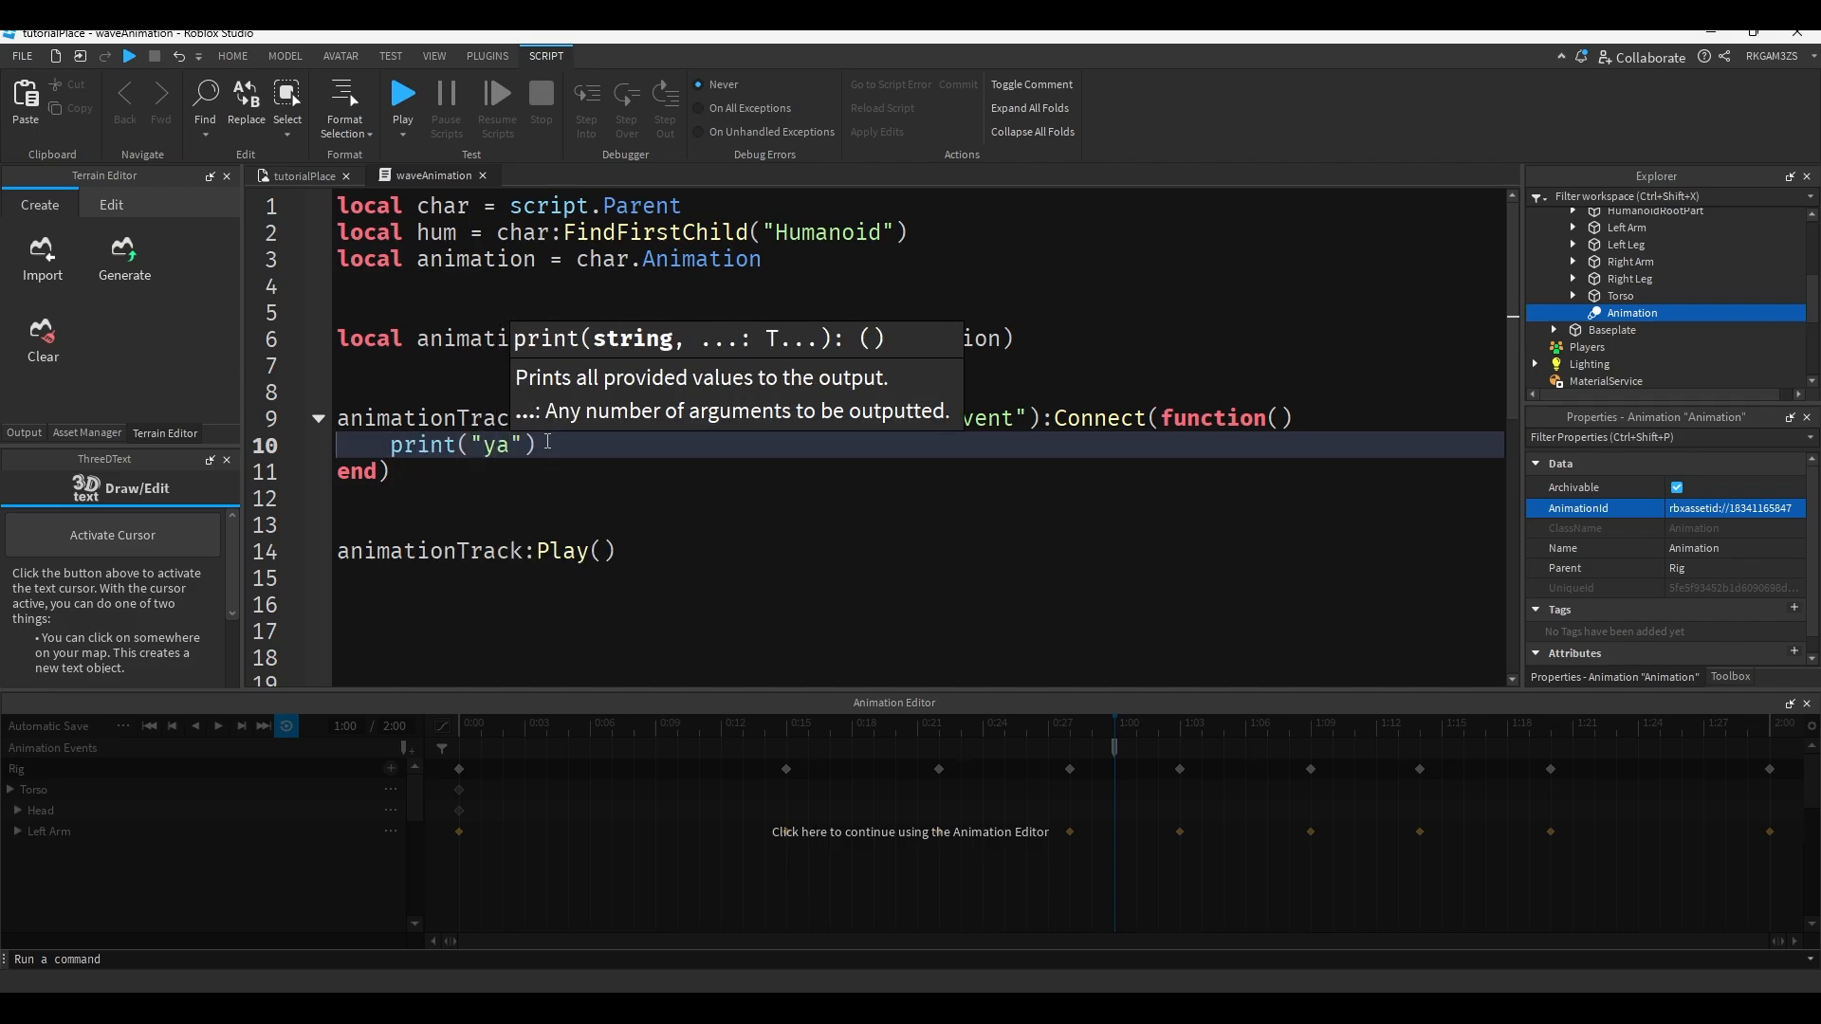
text(da)
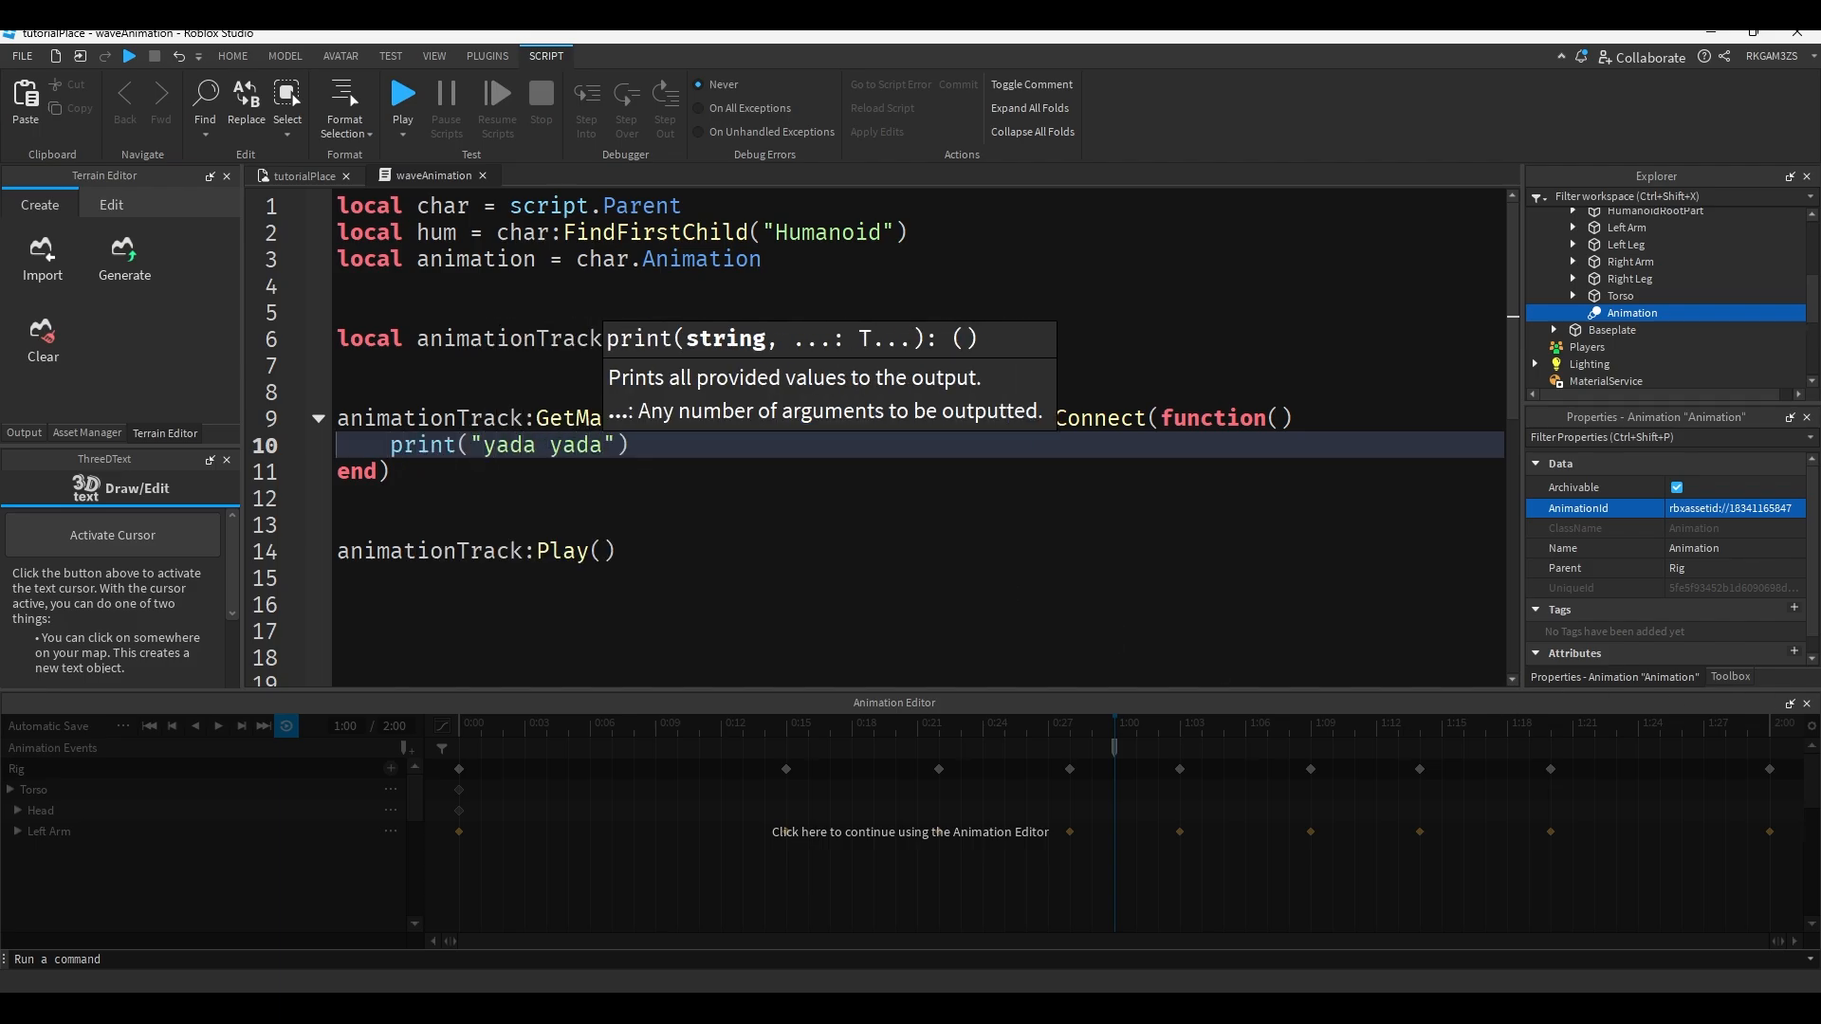
click(1807, 705)
click(736, 631)
Playtest the place, watch the Rig's wave and the Output for the event's print, and stop the playtest.
click(303, 175)
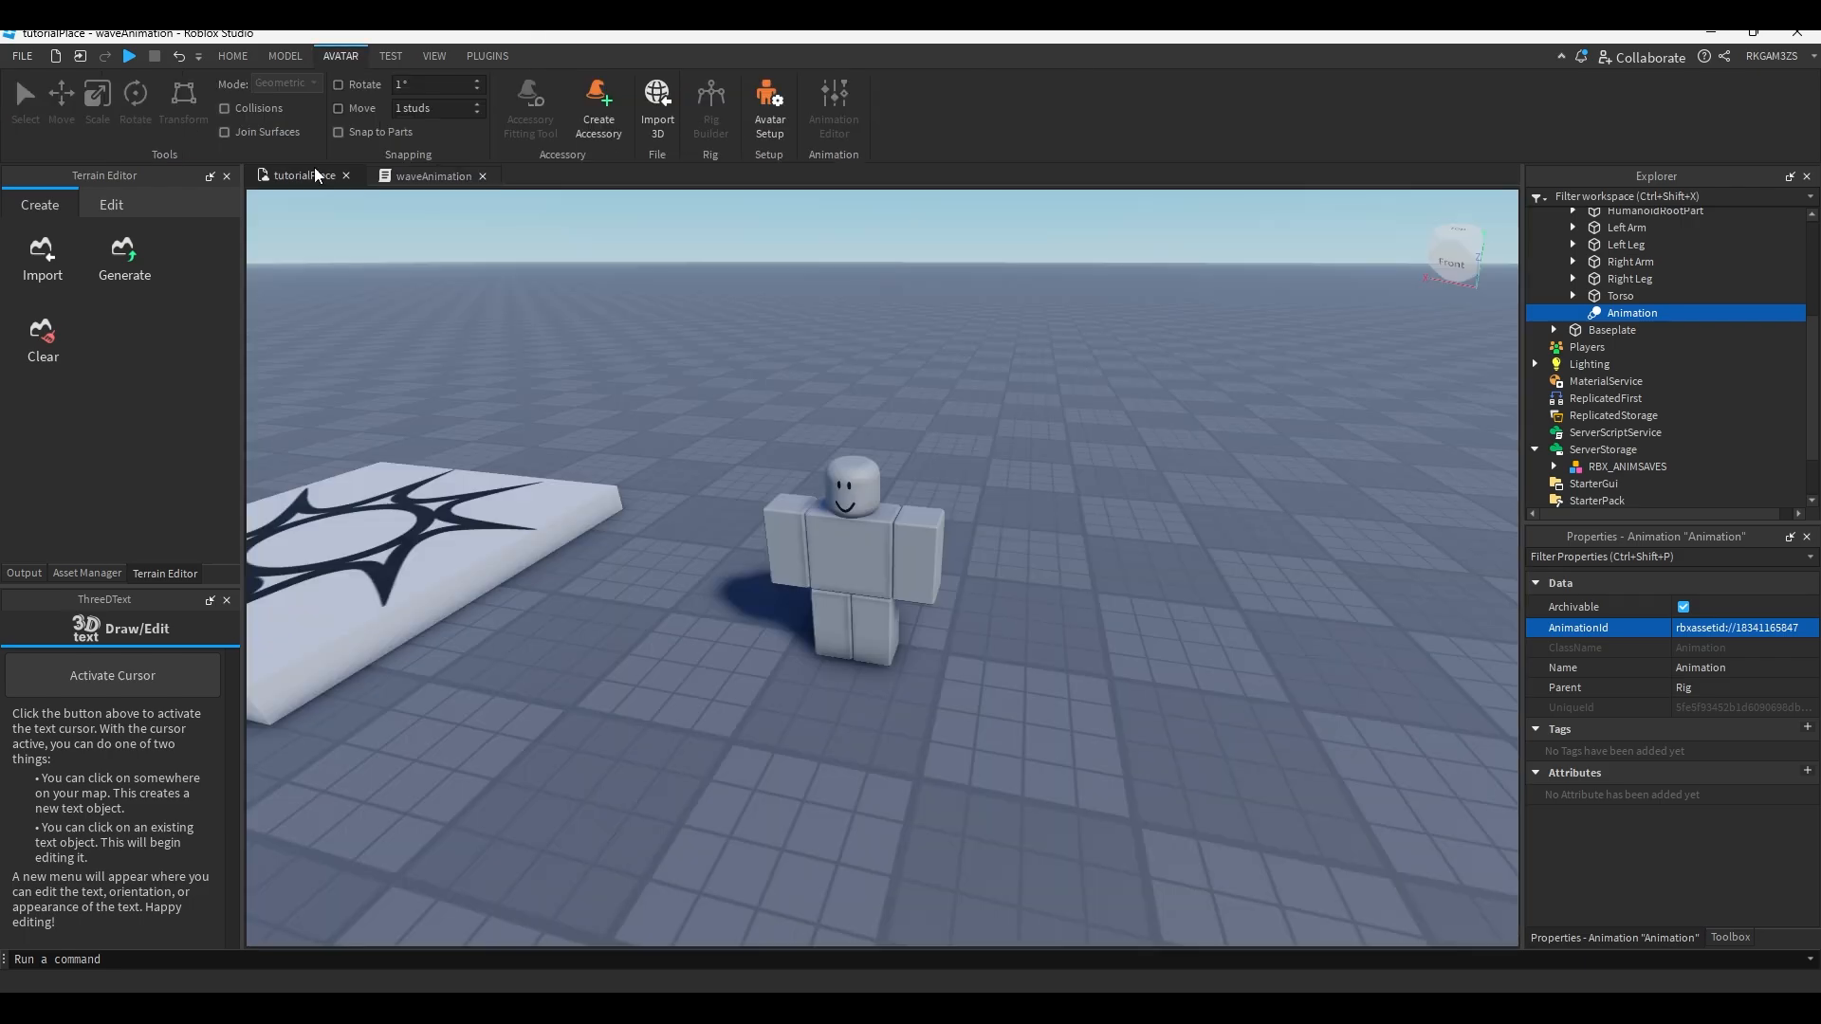
click(129, 56)
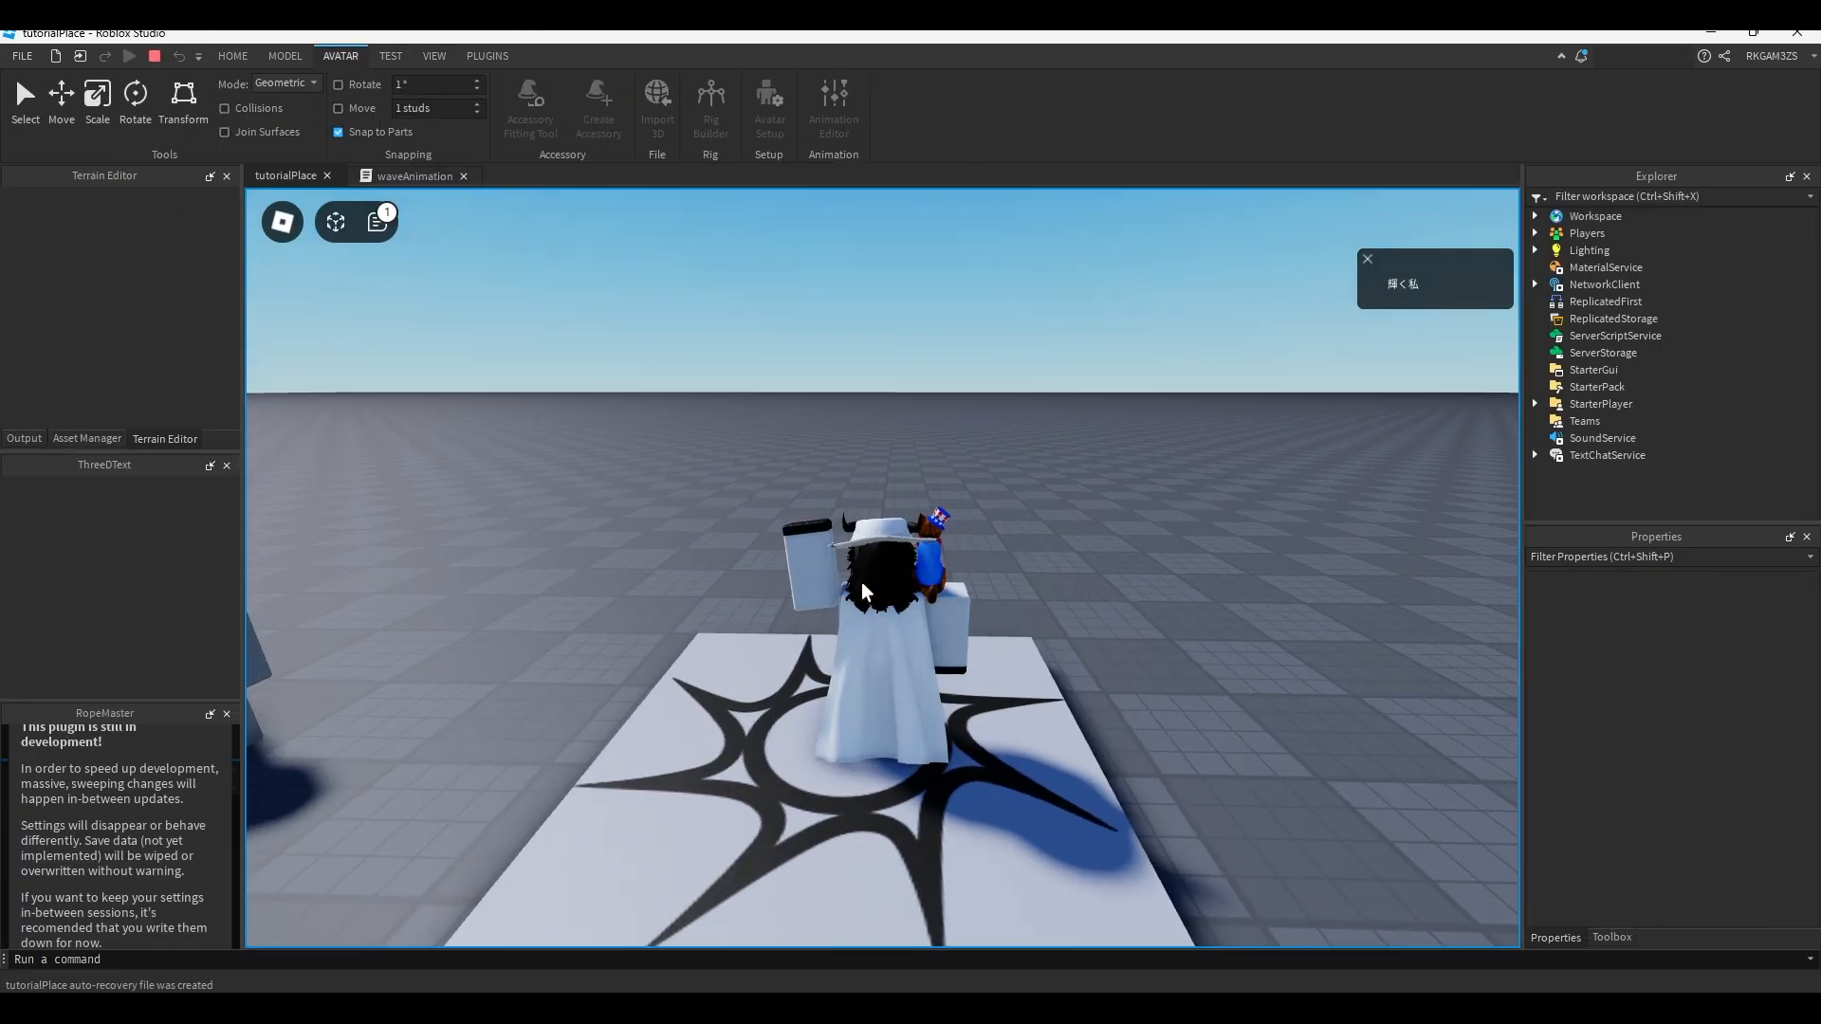
mouse_move(487, 606)
right_down()
mouse_move(459, 614)
mouse_move(487, 606)
right_up()
key(w)
right_drag(1008, 549, 966, 529)
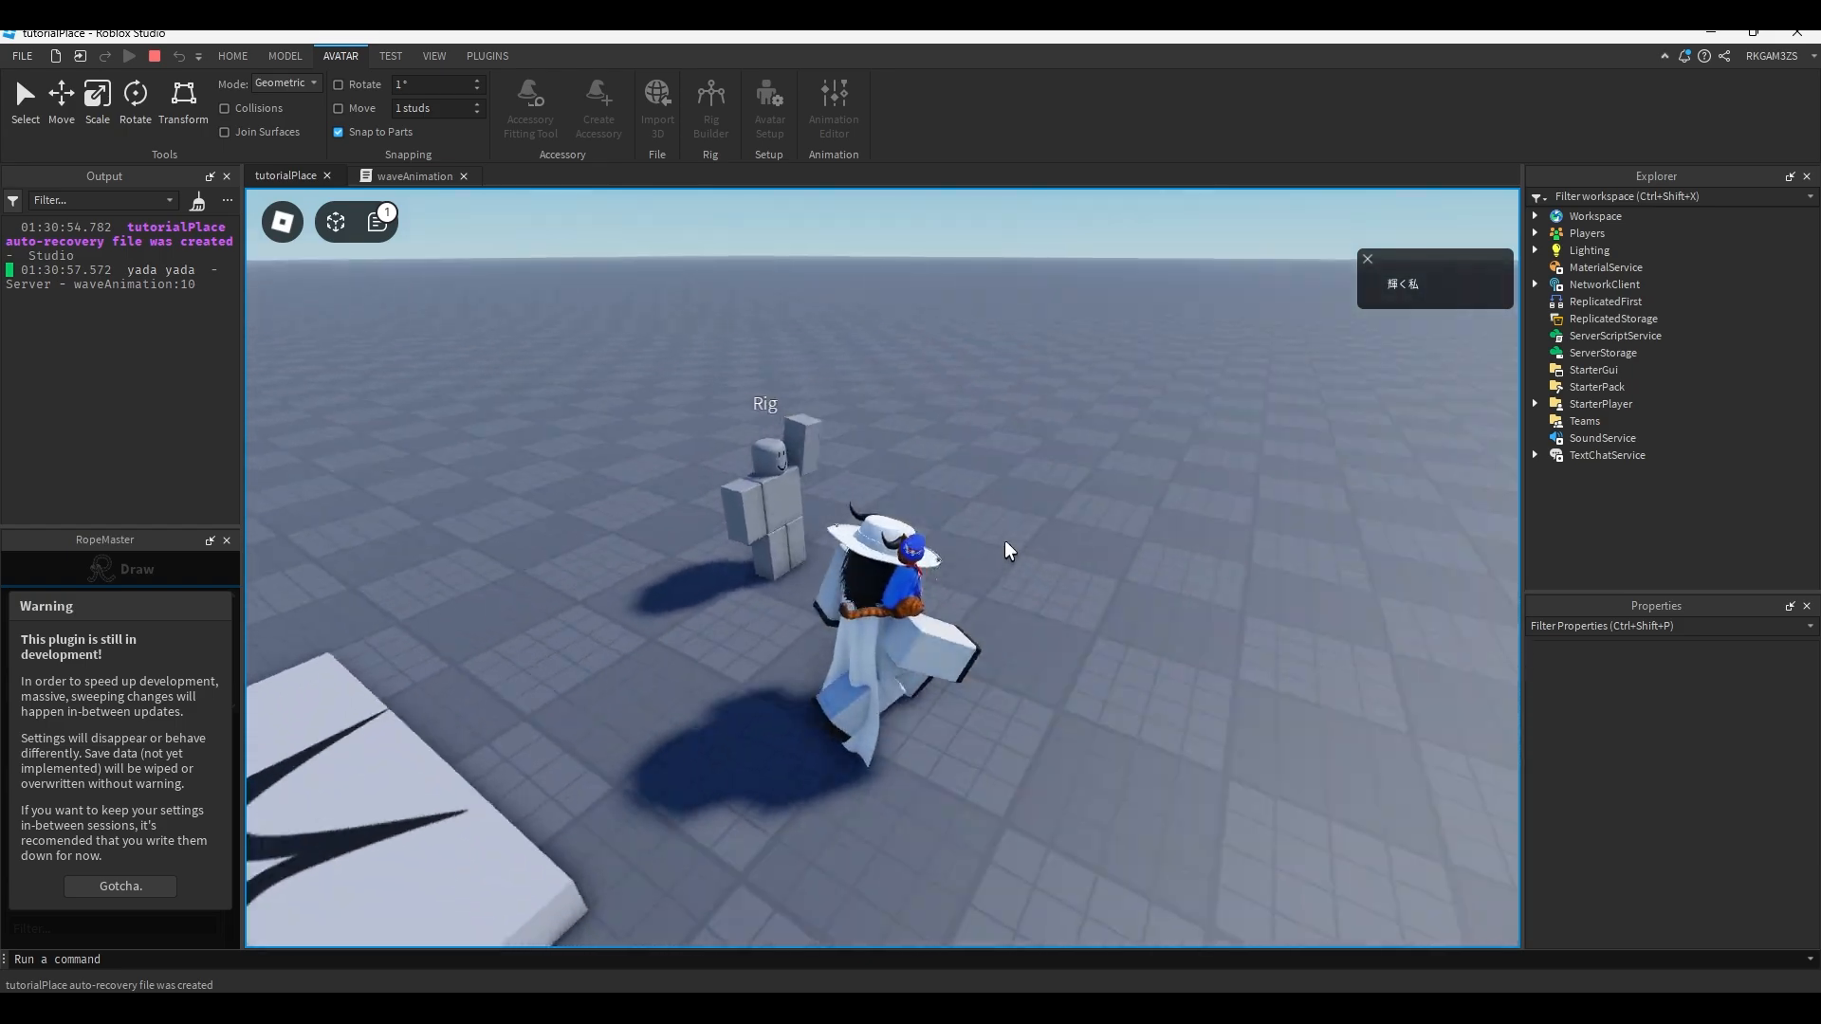
right_drag(788, 407, 834, 402)
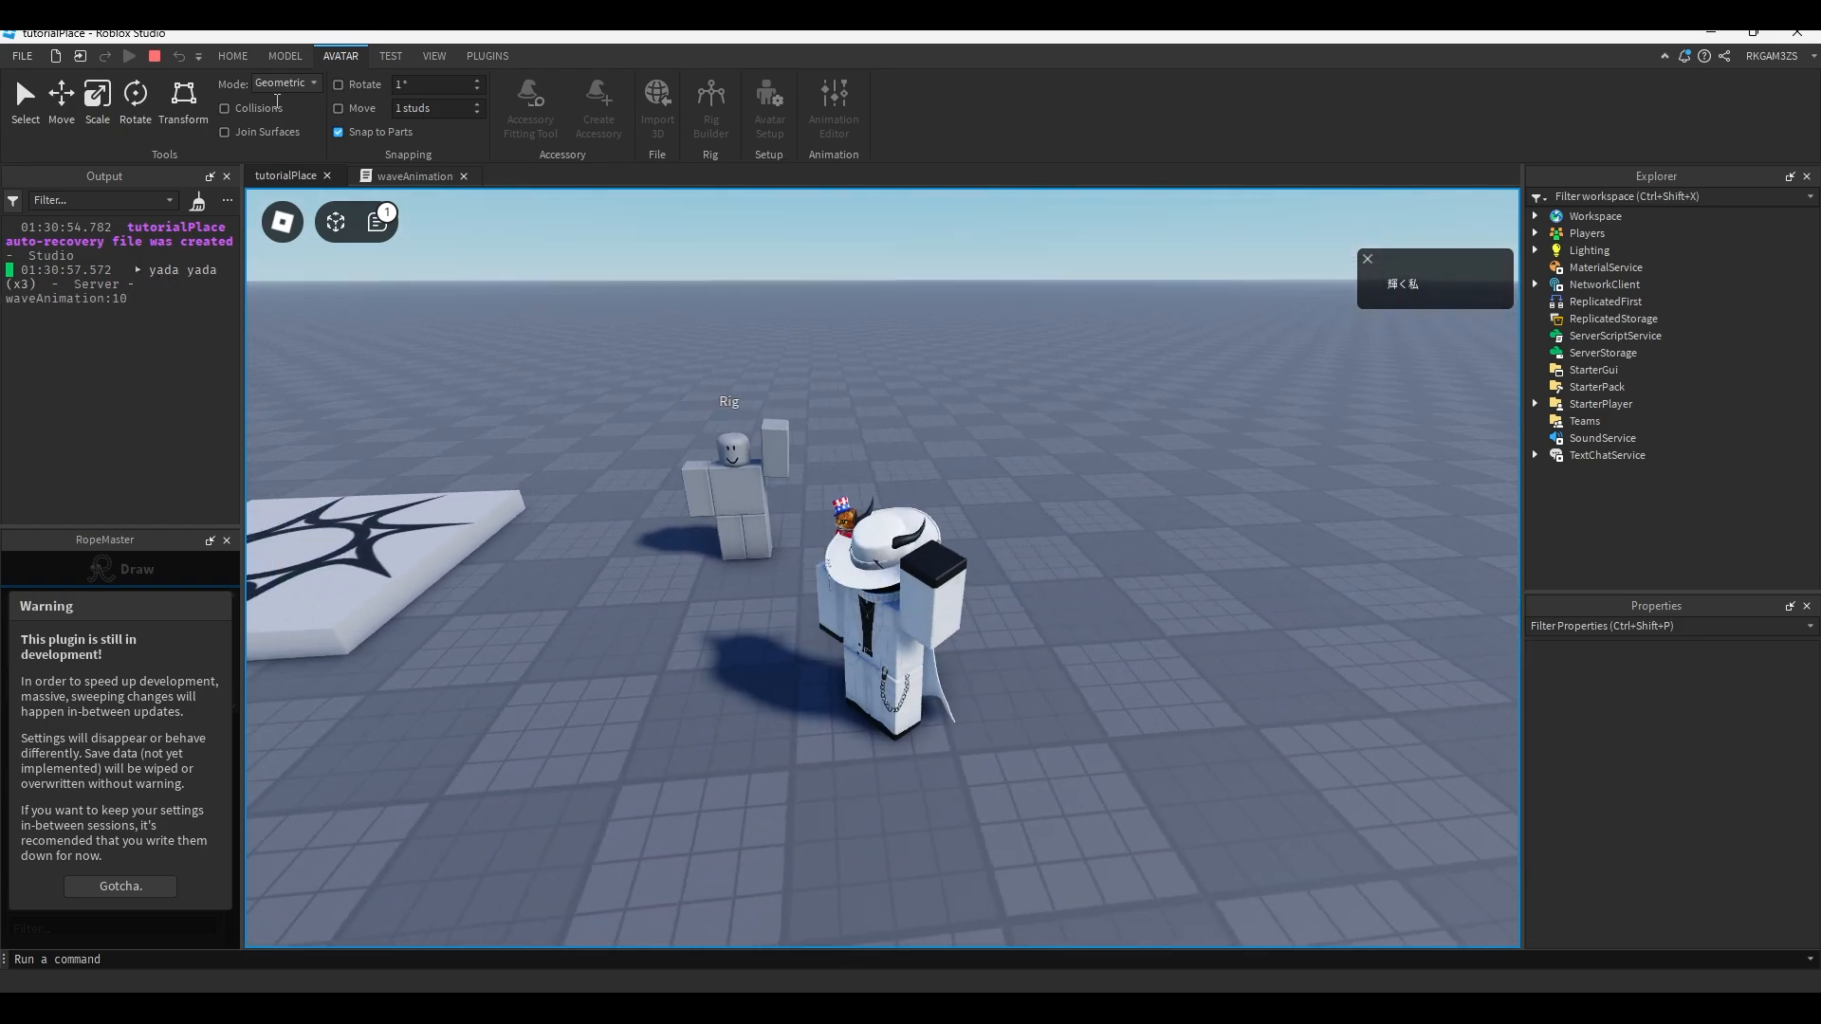
key(shift+F5)
Reopen the Animation Editor for the Rig and scrub the playhead around the animation event, ending at 0:28.
key(w)
right_drag(1191, 474, 1117, 483)
key(w)
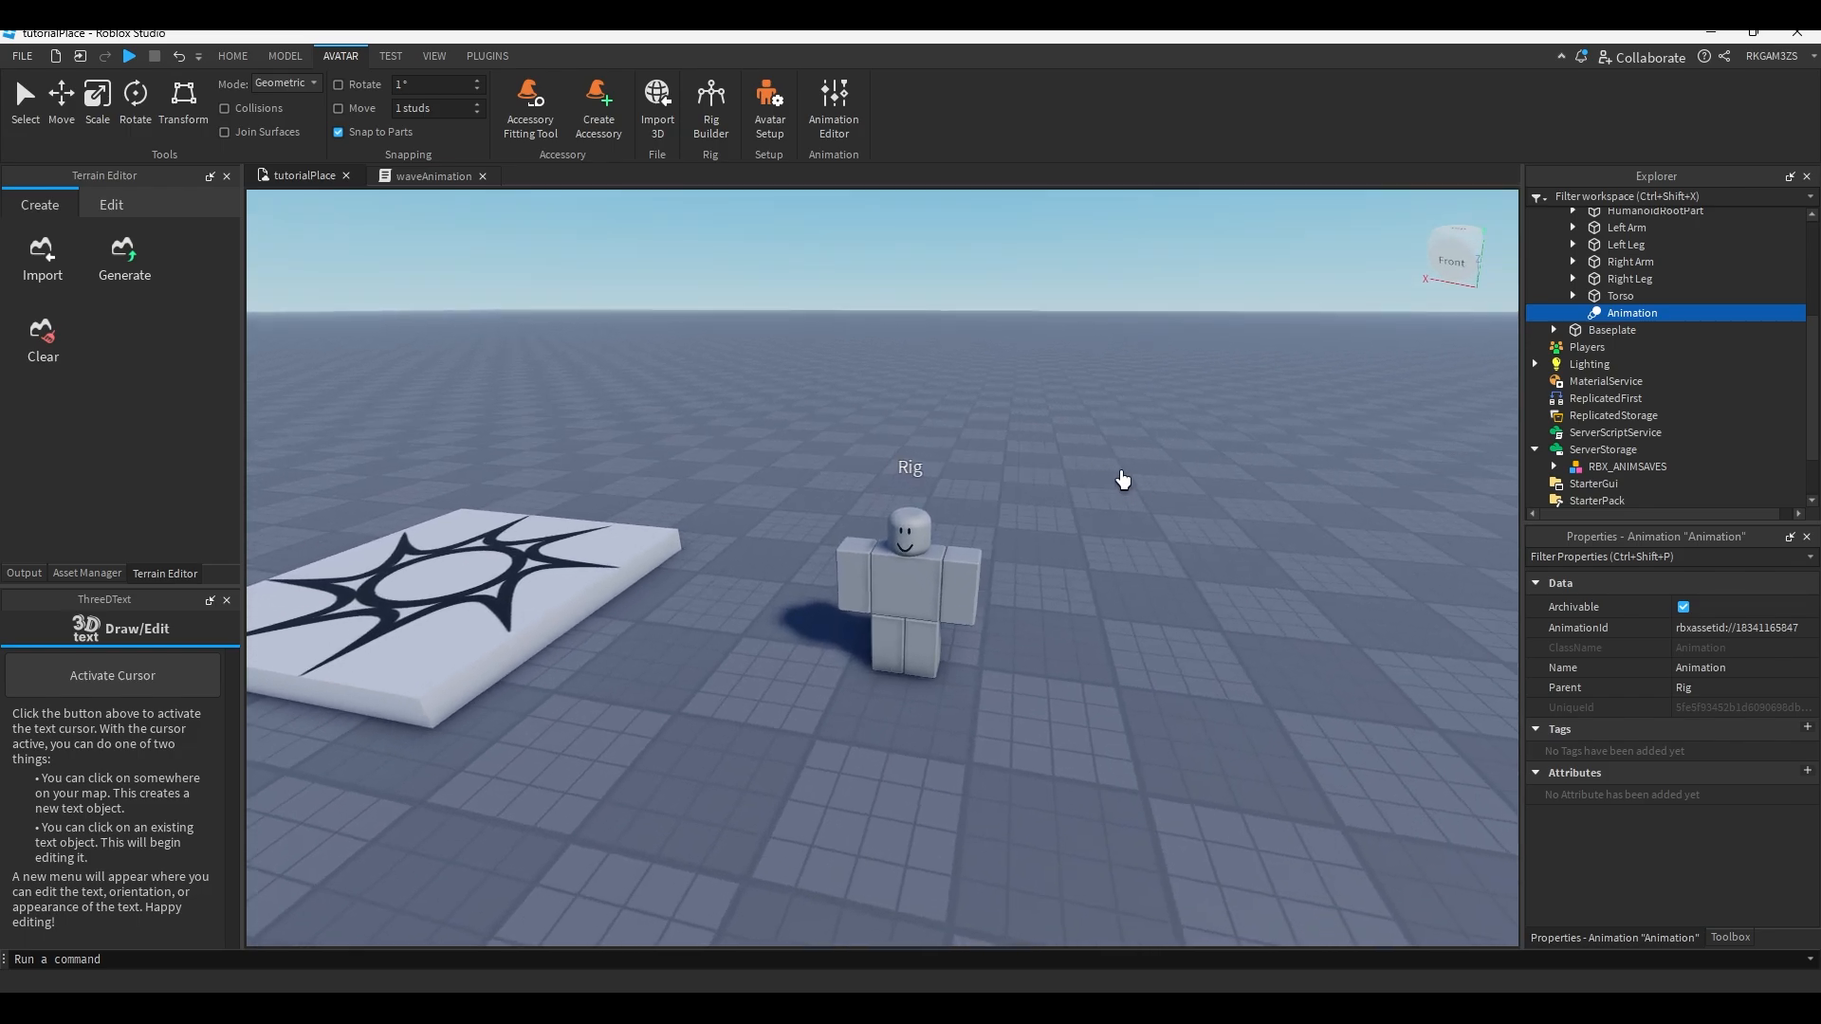
click(821, 136)
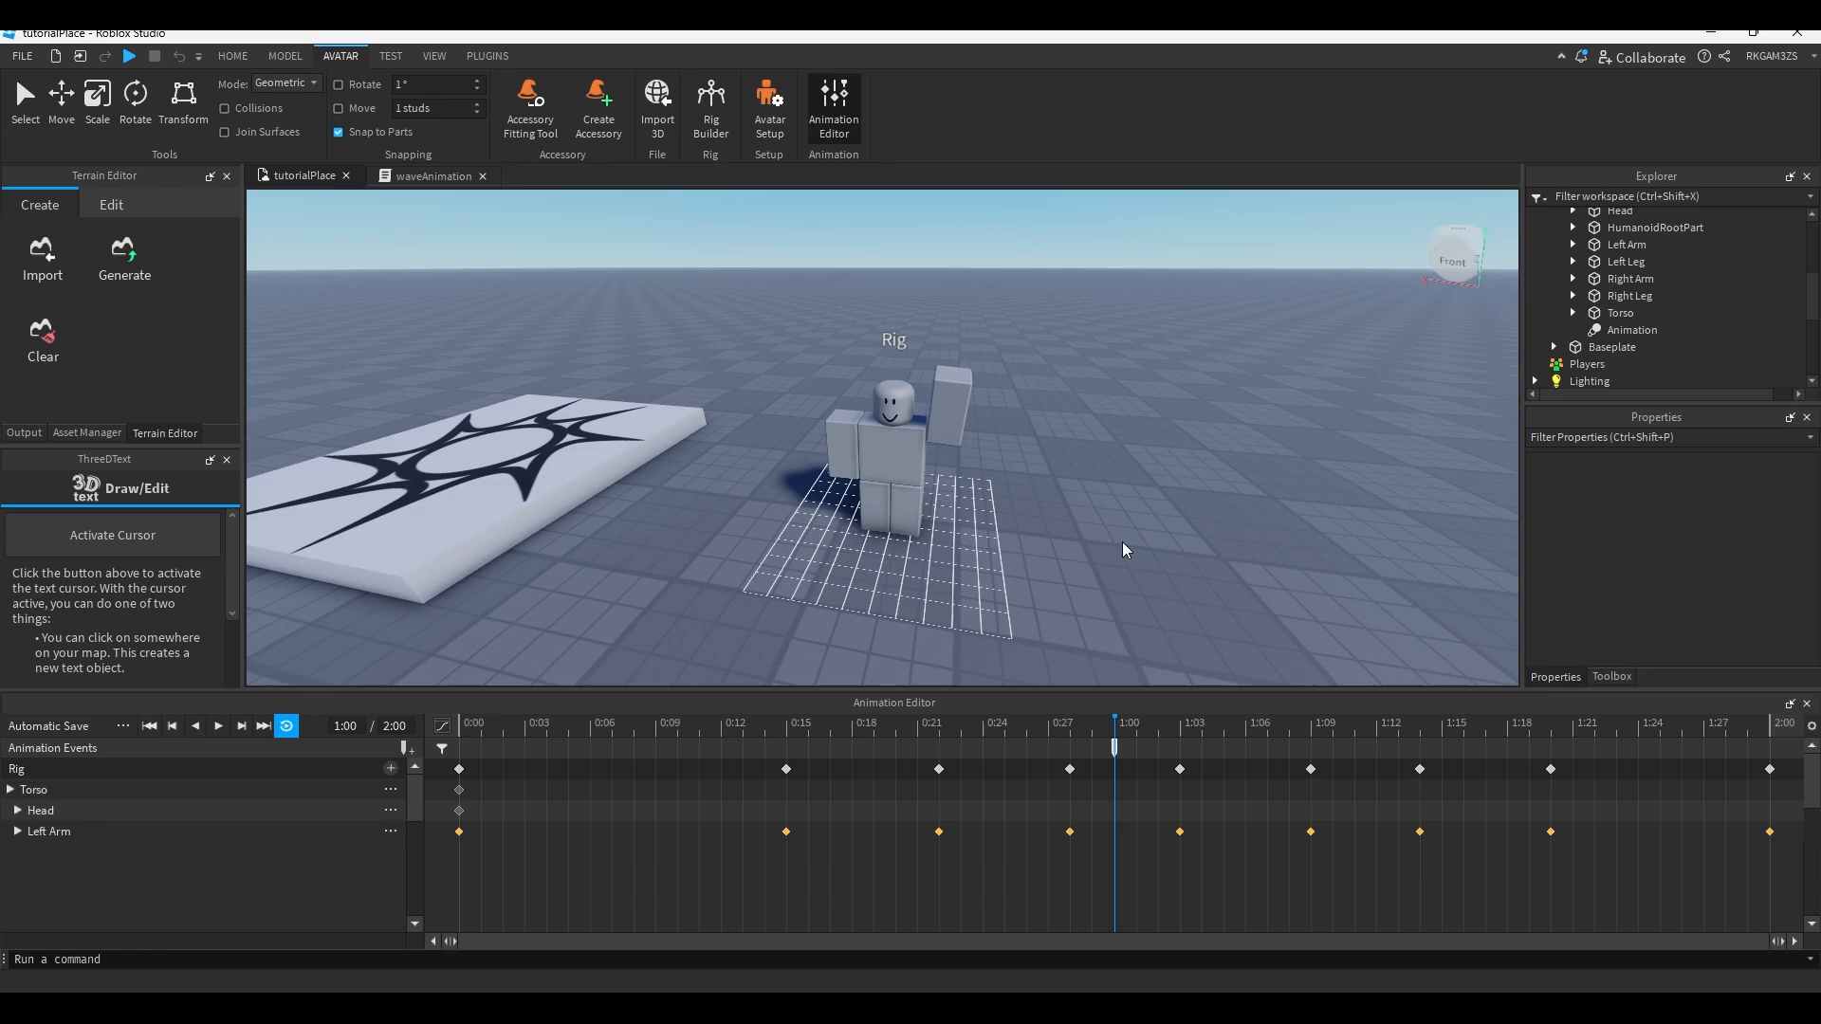
drag(1114, 724, 917, 724)
mouse_move(1157, 762)
mouse_down()
mouse_move(1261, 765)
mouse_move(531, 754)
mouse_move(1180, 770)
mouse_up()
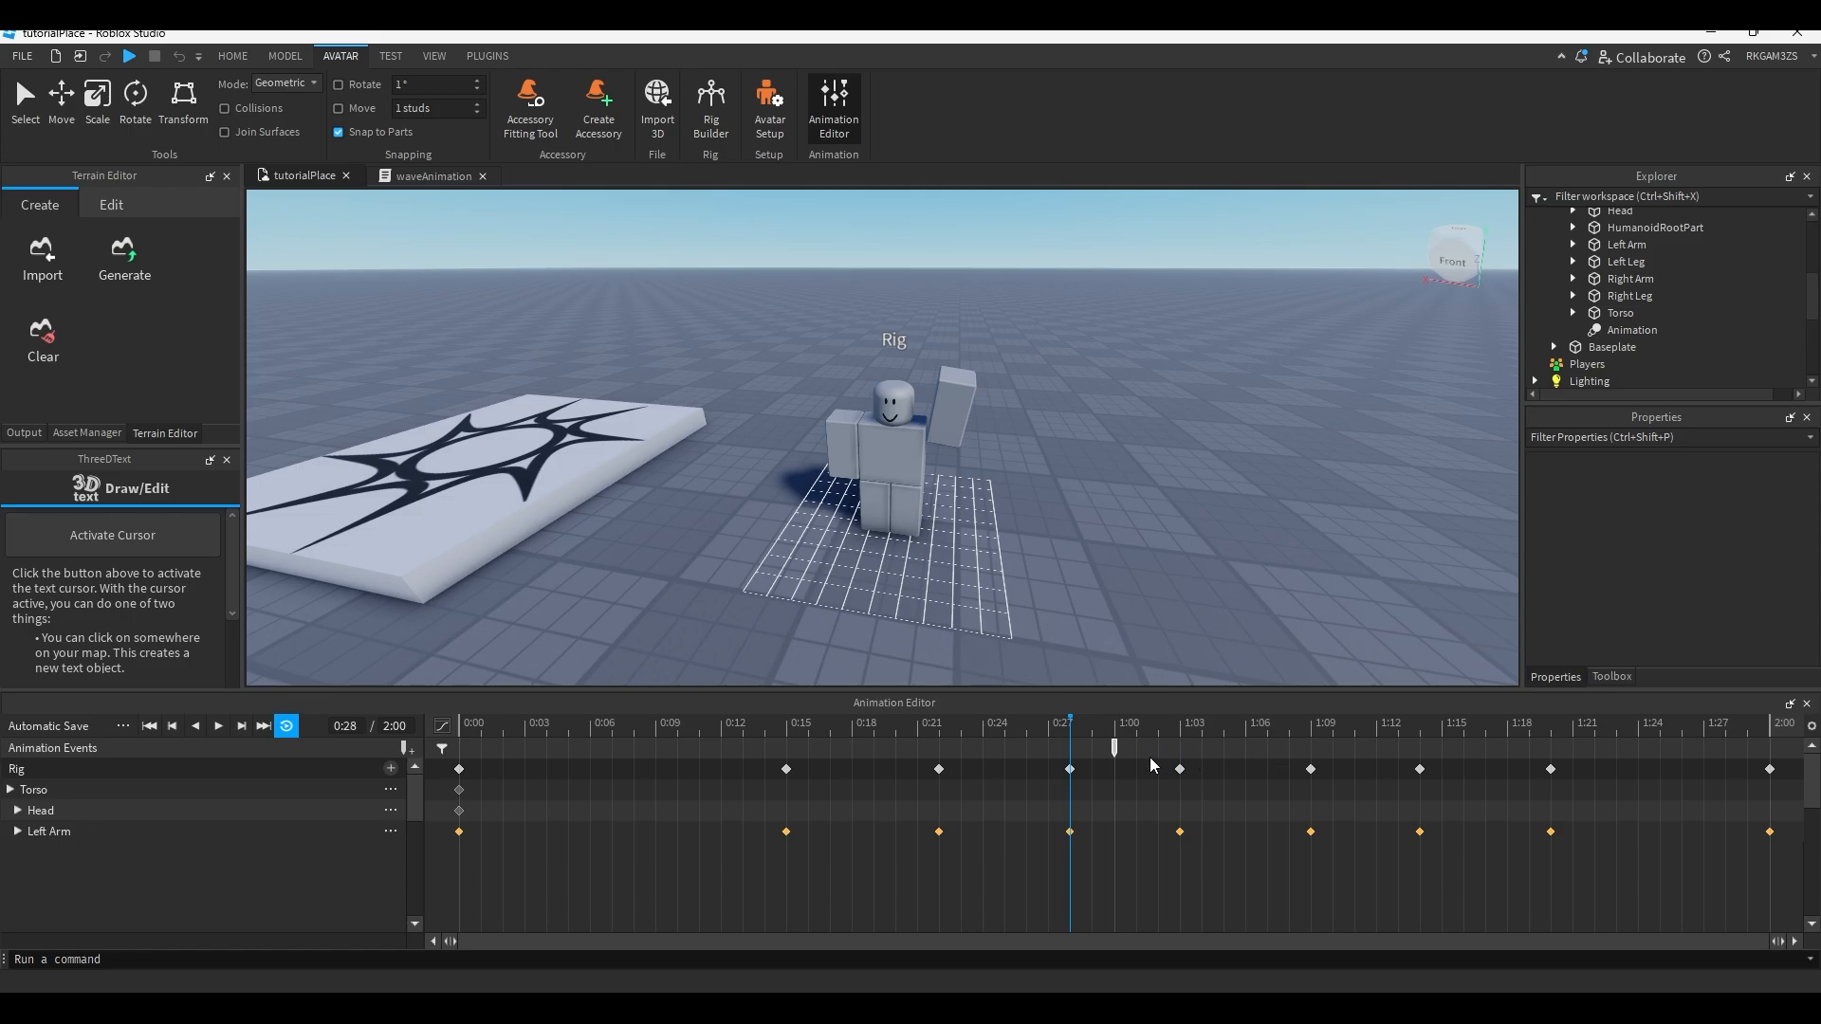
drag(1108, 735, 1049, 734)
drag(809, 736, 1084, 772)
Remove the param argument from the explodeEvent handler and replace its print(param) line with char:Destroy().
click(432, 179)
click(641, 505)
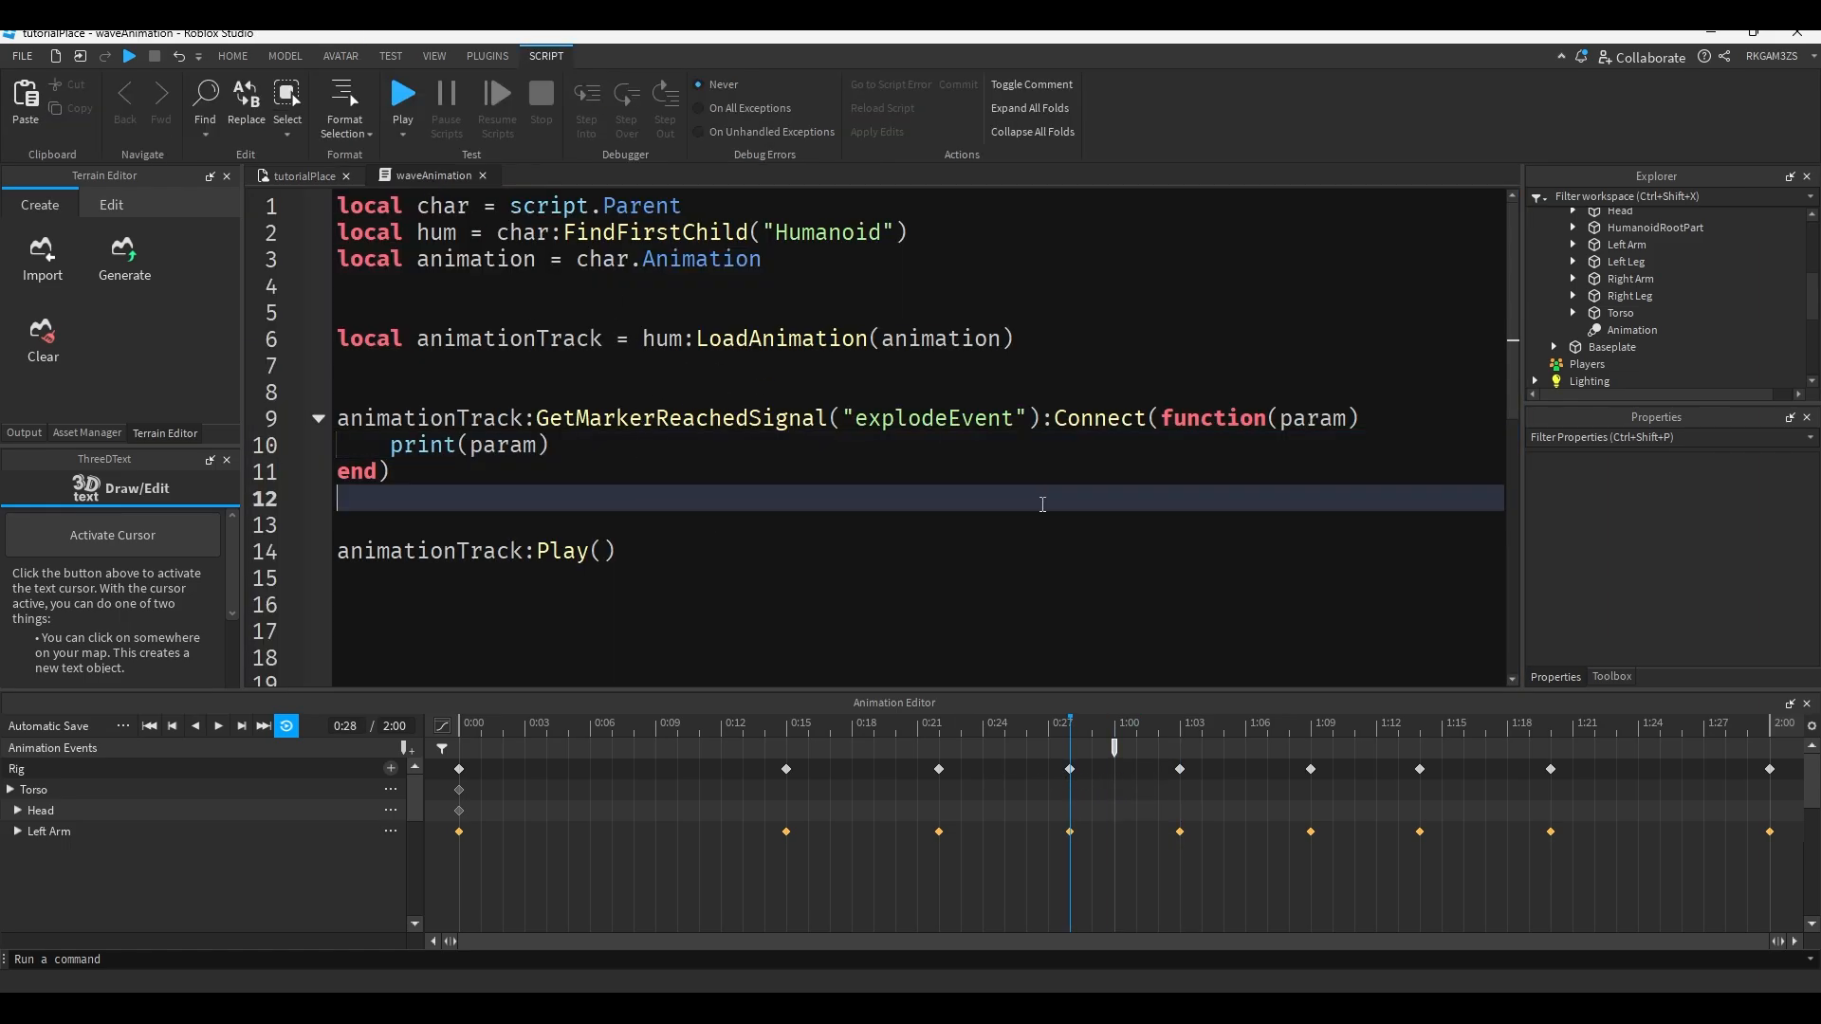
double_click(1317, 419)
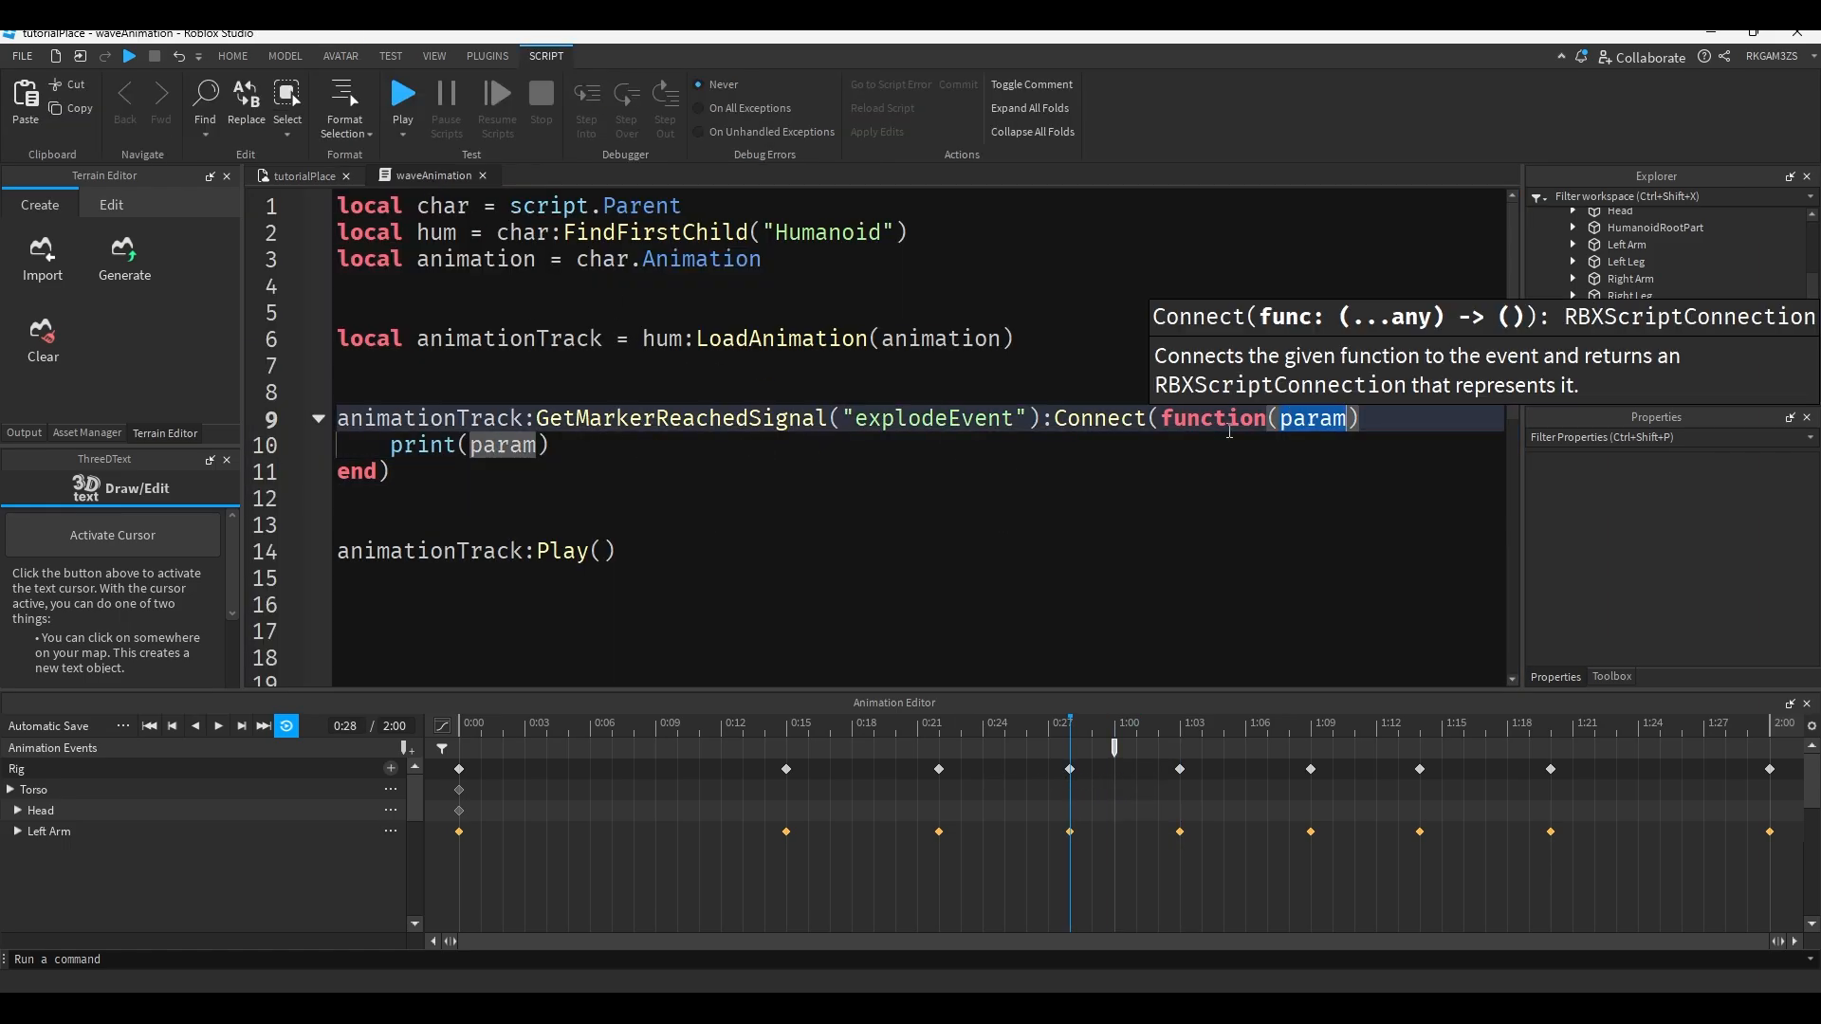
key(BackSpace)
drag(549, 445, 390, 445)
key(BackSpace)
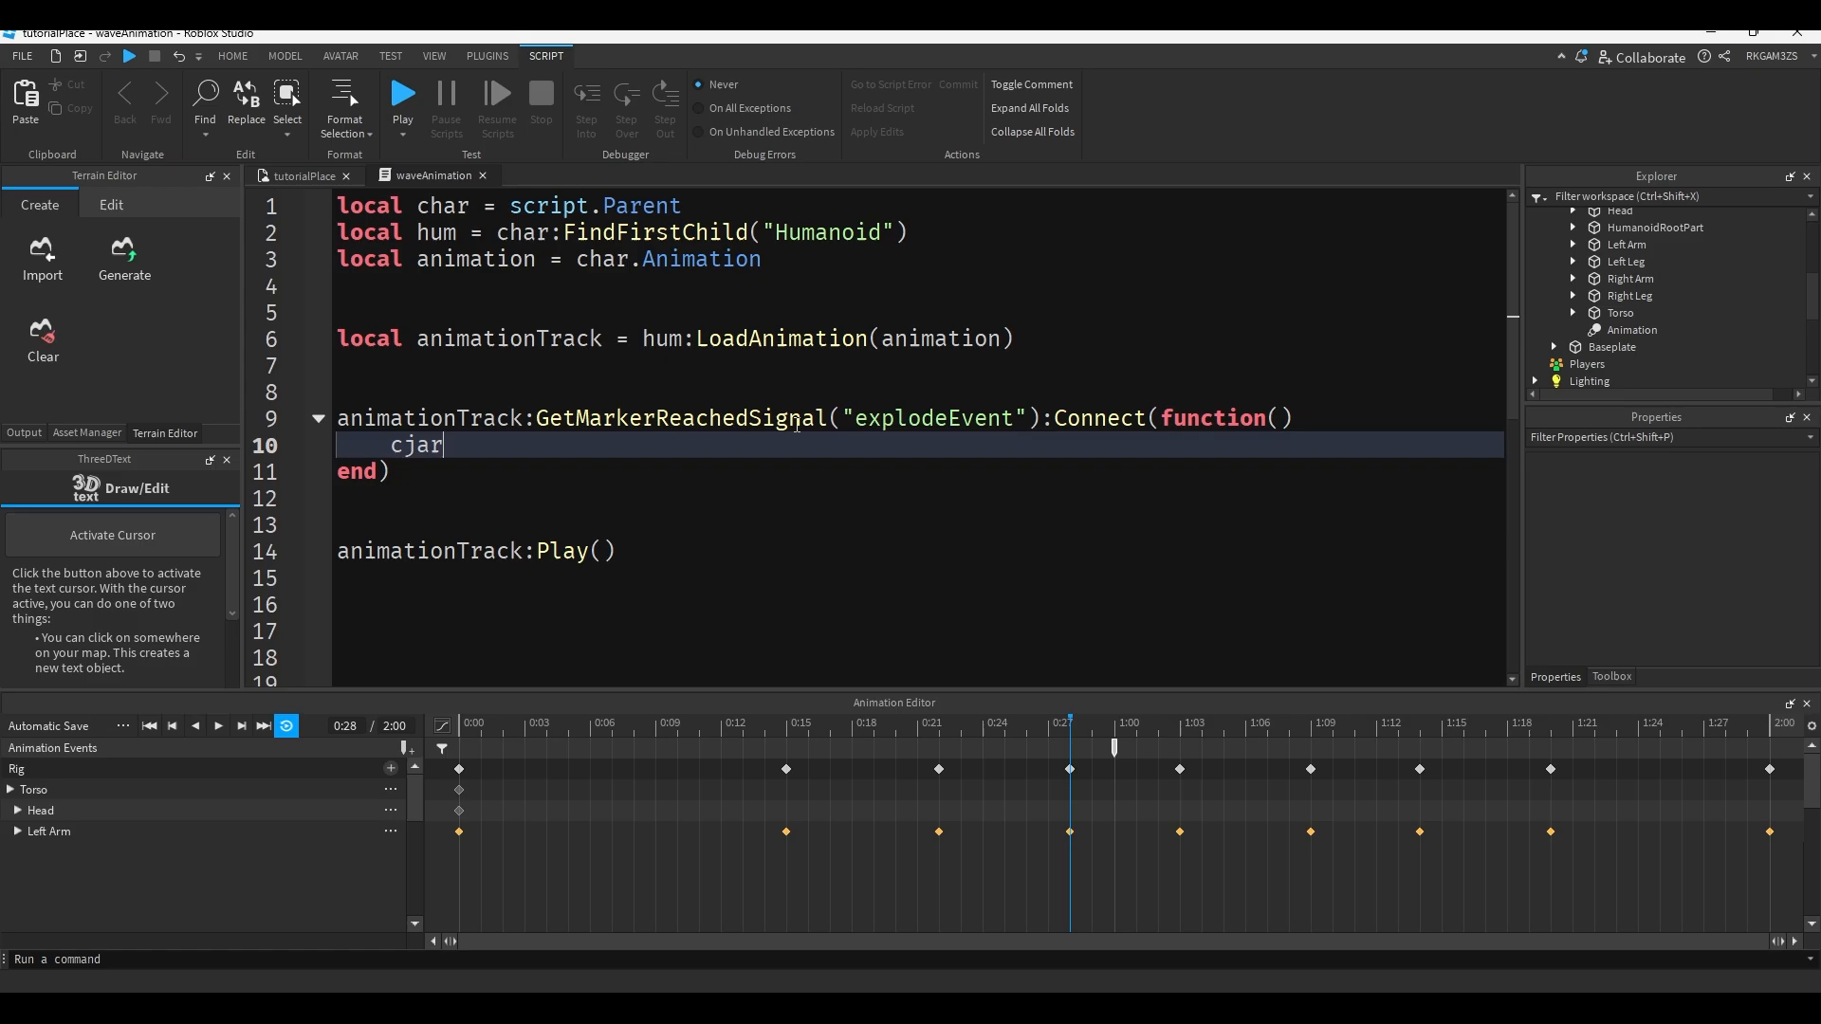
text(char:Destroy())
Move the animation event marker on the Rig's timeline to about 1:17 and place the playhead at 1:03.
click(303, 175)
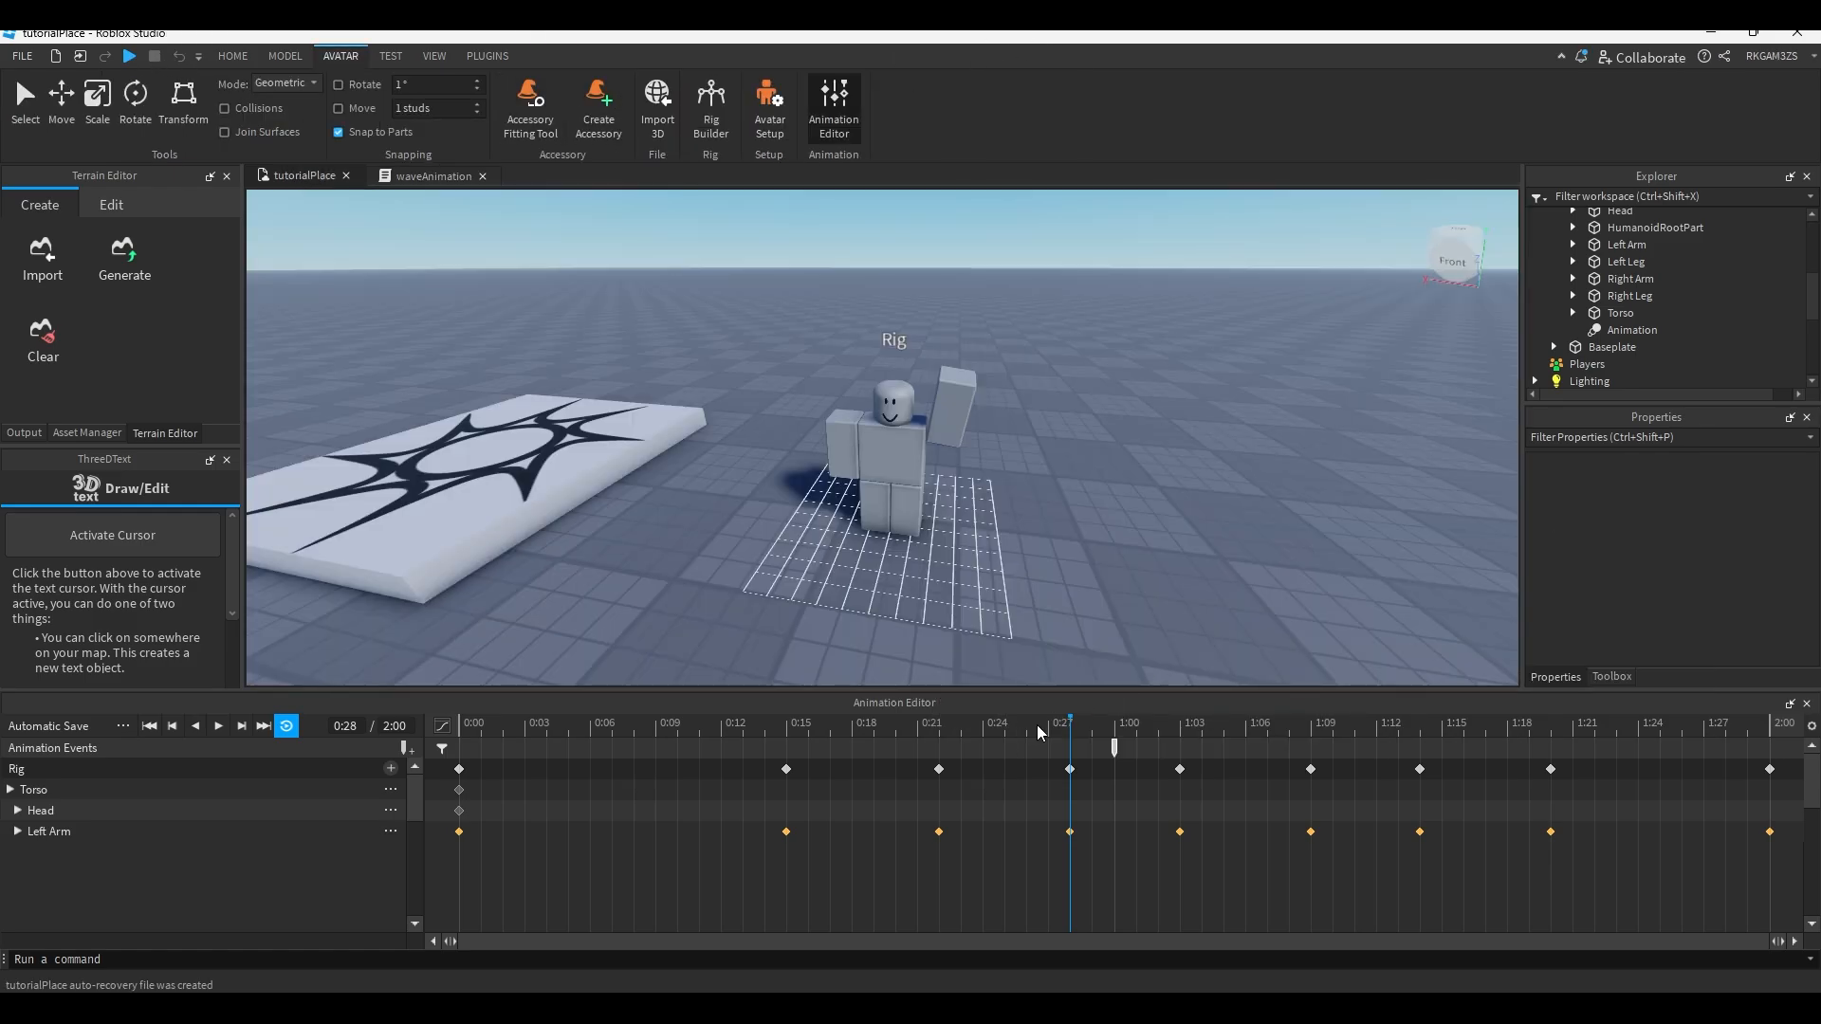
click(1181, 750)
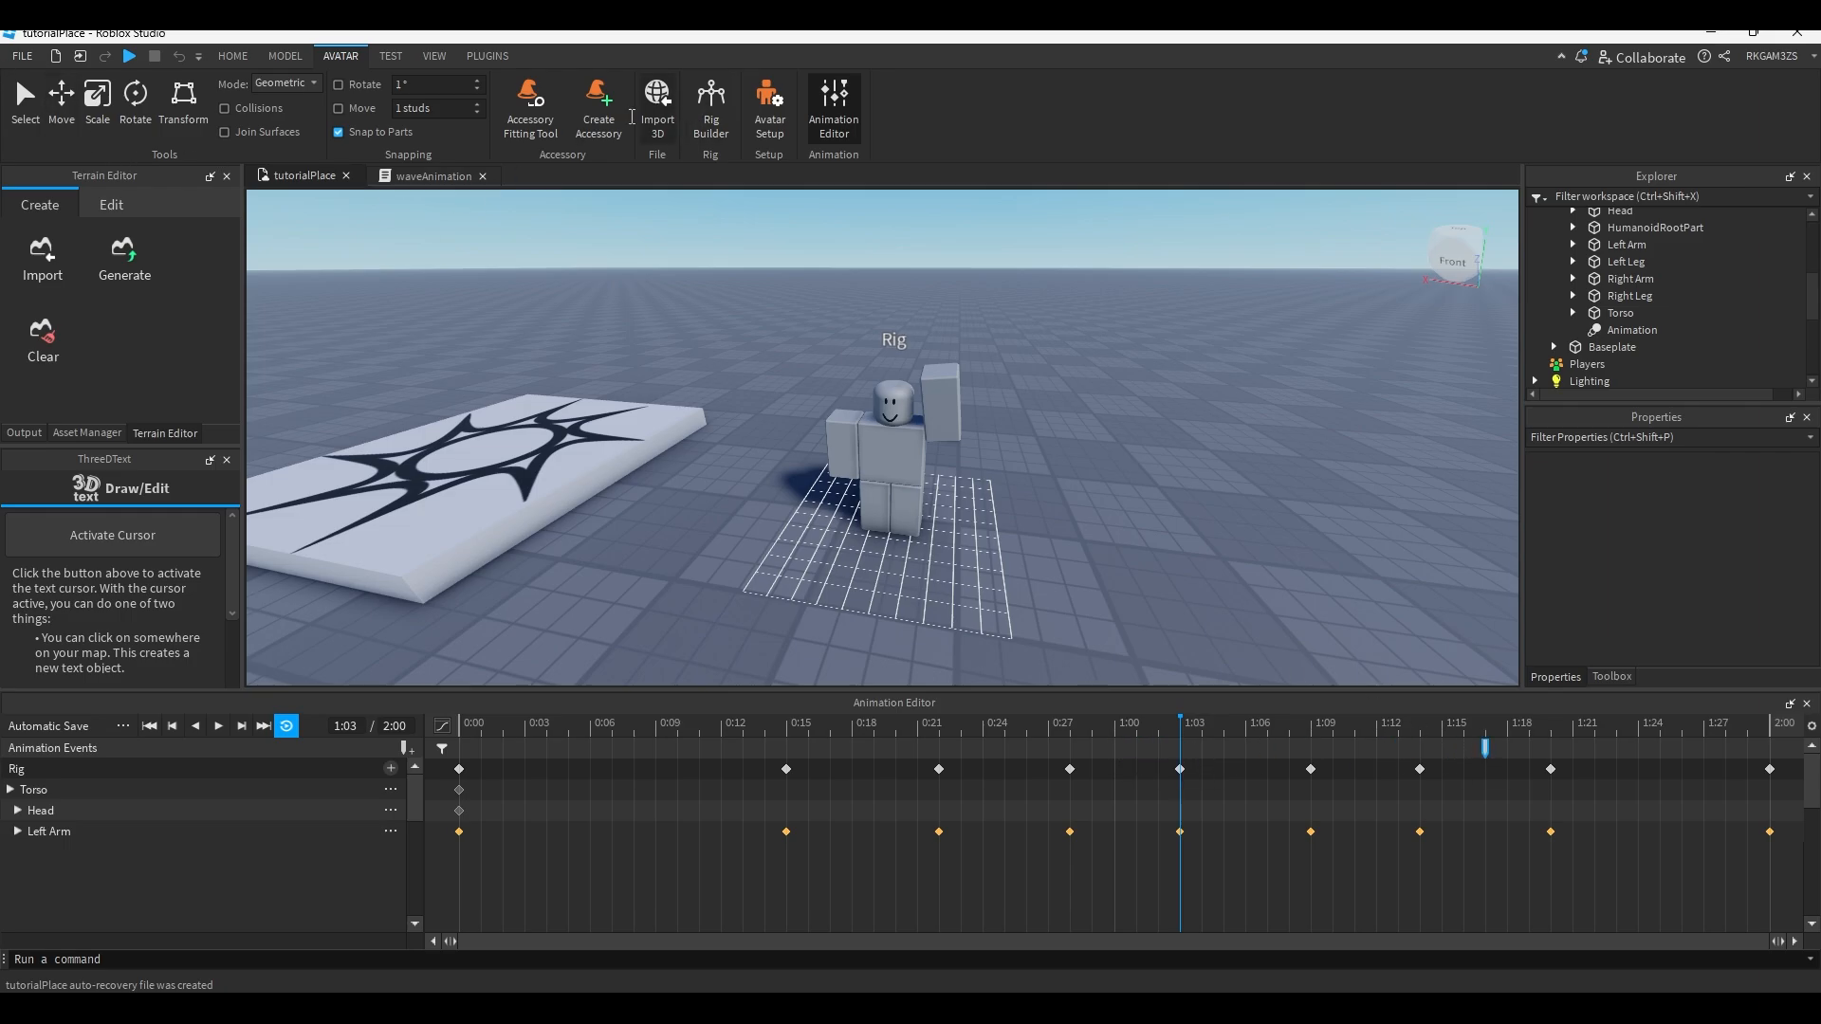
Playtest the place with the char:Destroy() handler, close the Animation Editor, and stop the playtest.
click(232, 56)
click(814, 95)
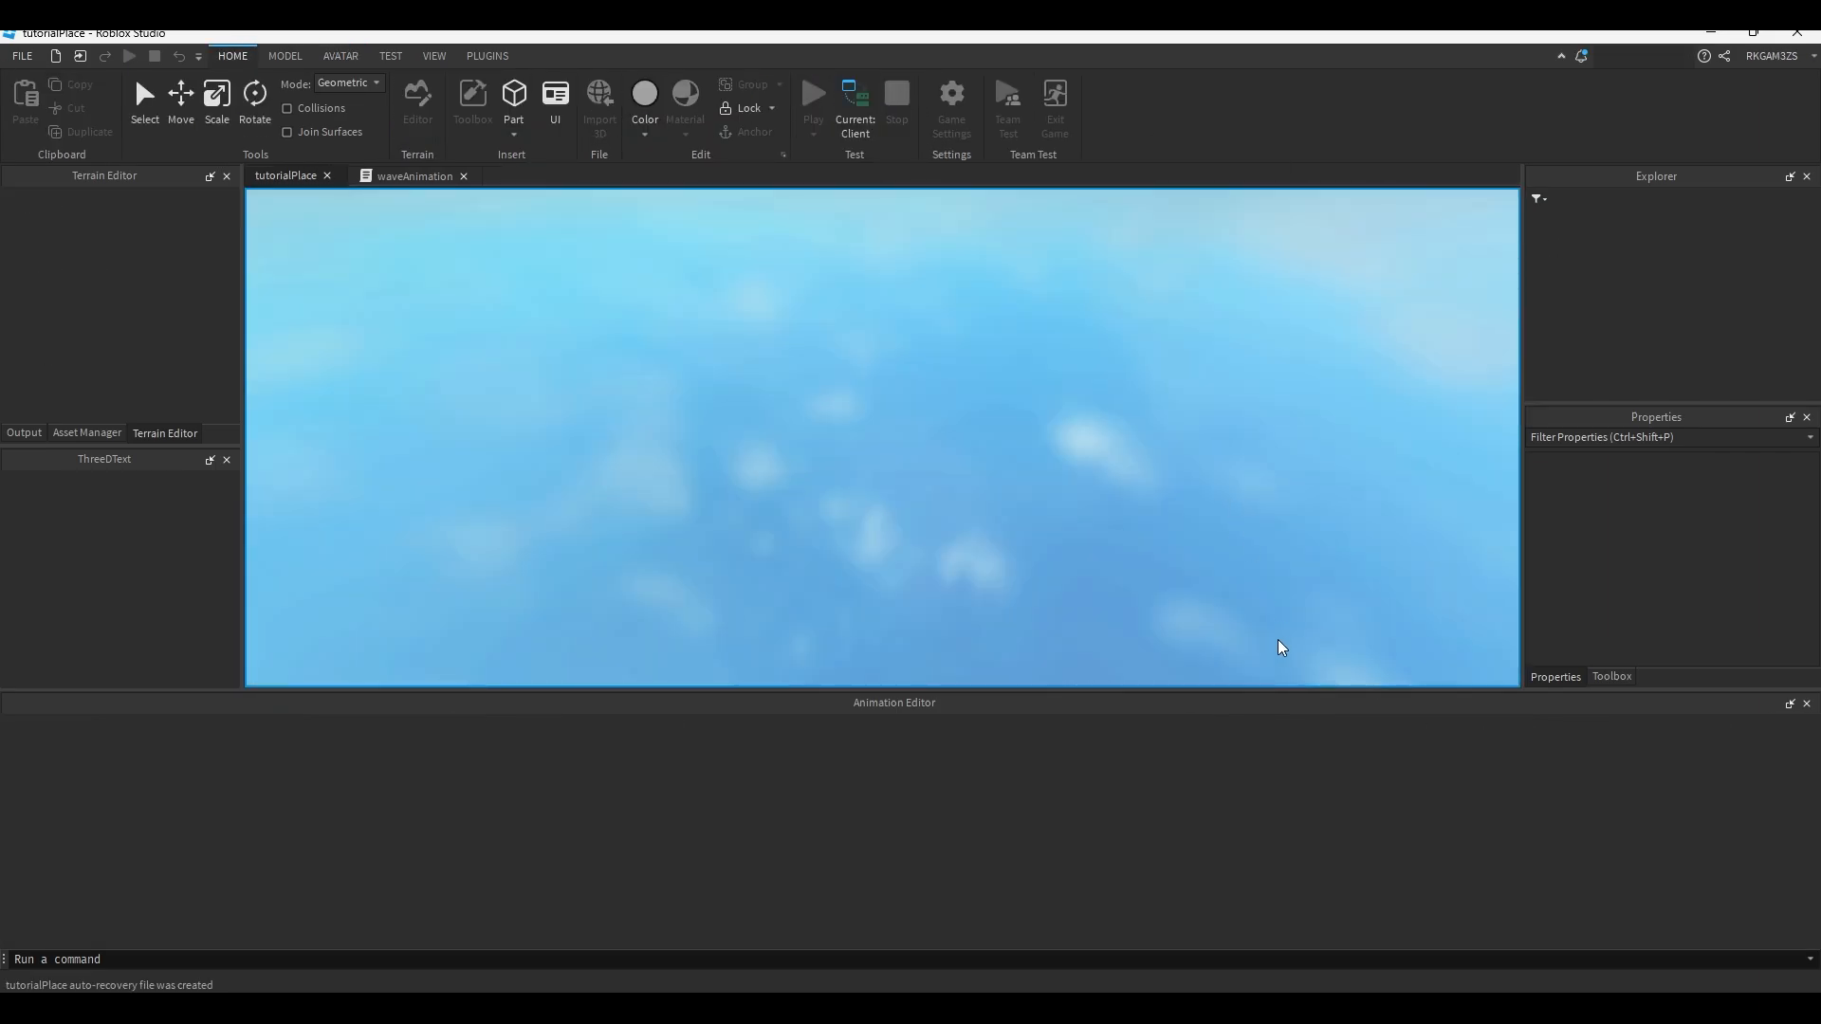
click(1807, 703)
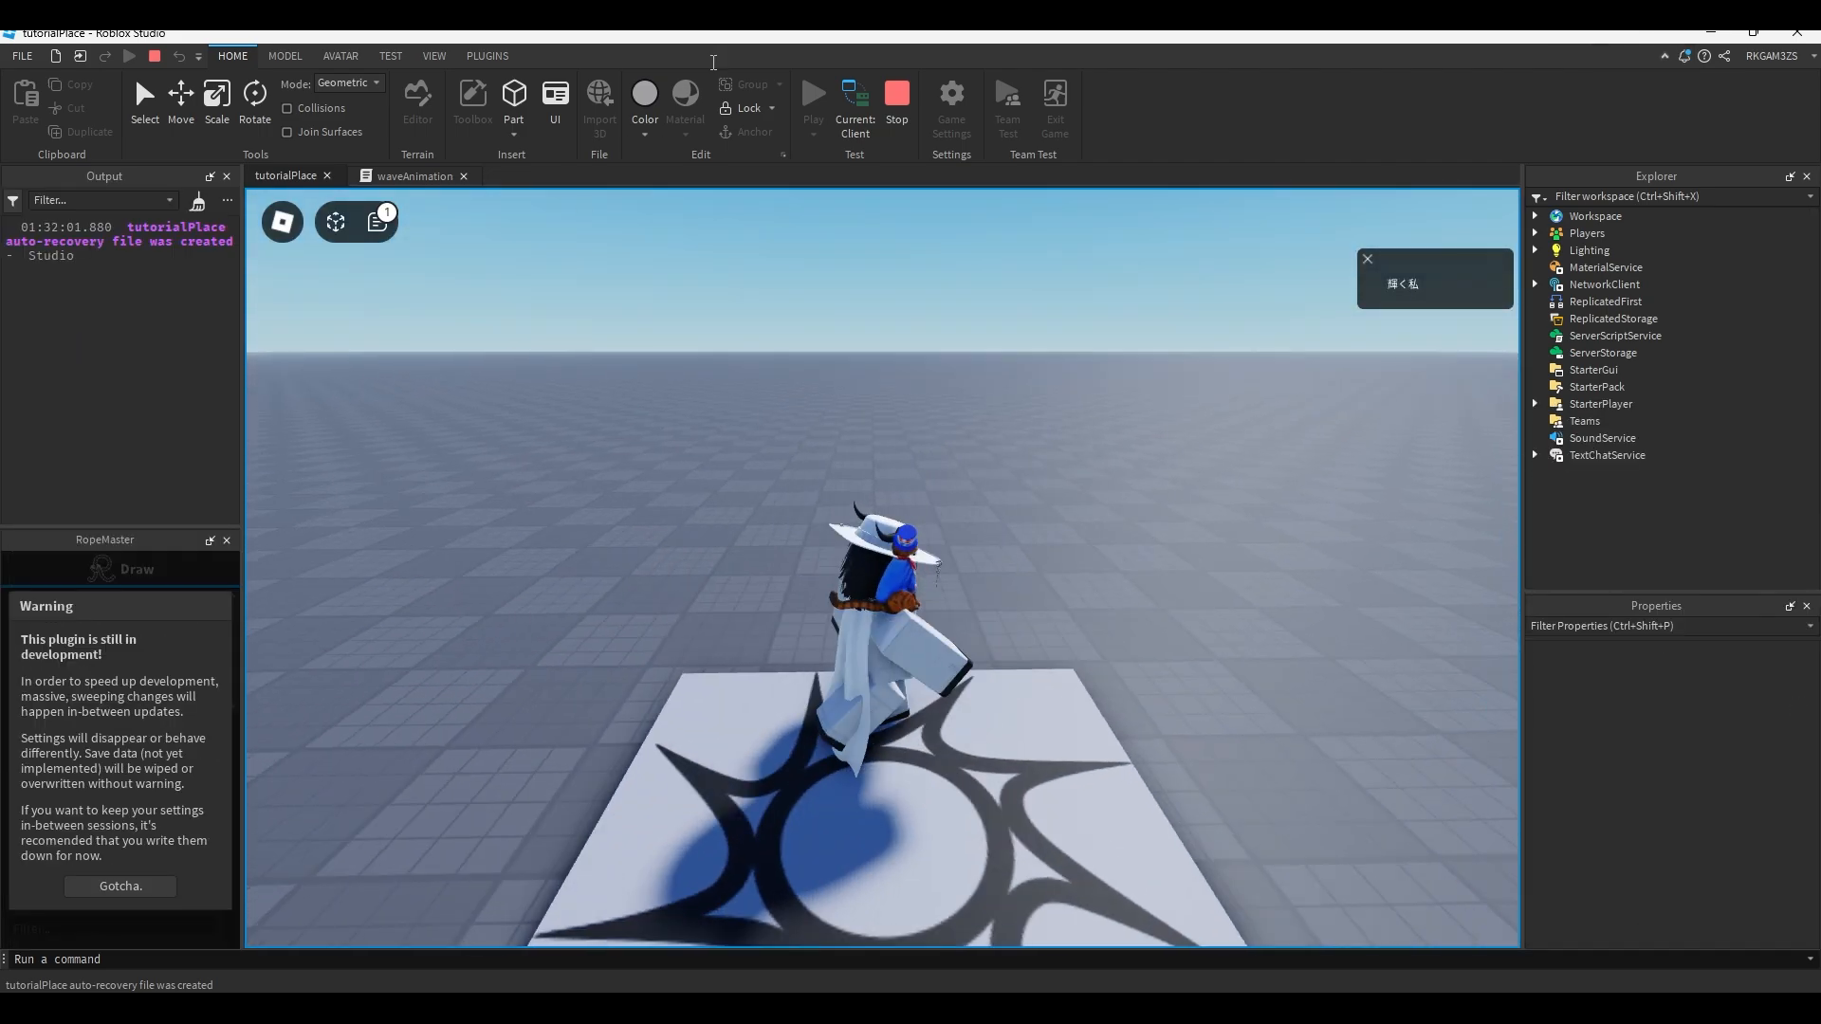
click(895, 103)
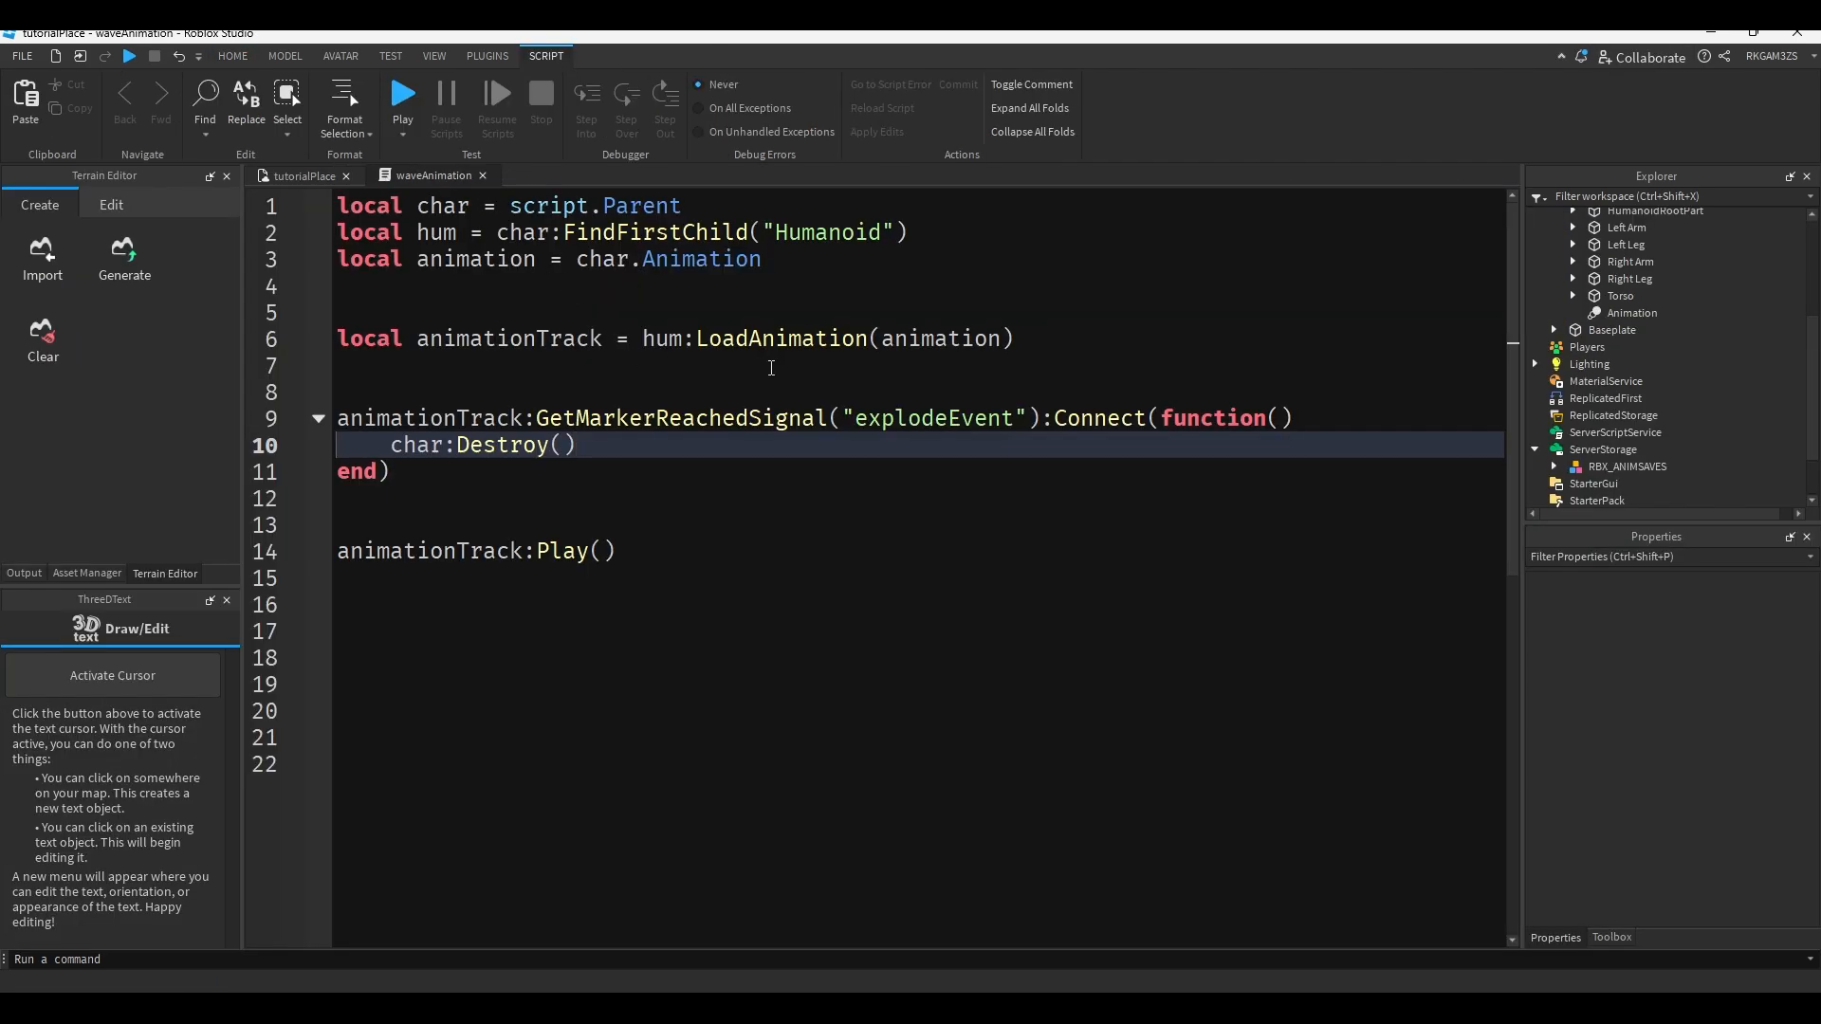
Add blank lines above the explodeEvent handler and insert task.wait(5) between the handler and animationTrack:Play().
click(725, 387)
key(Return)
key(Return)
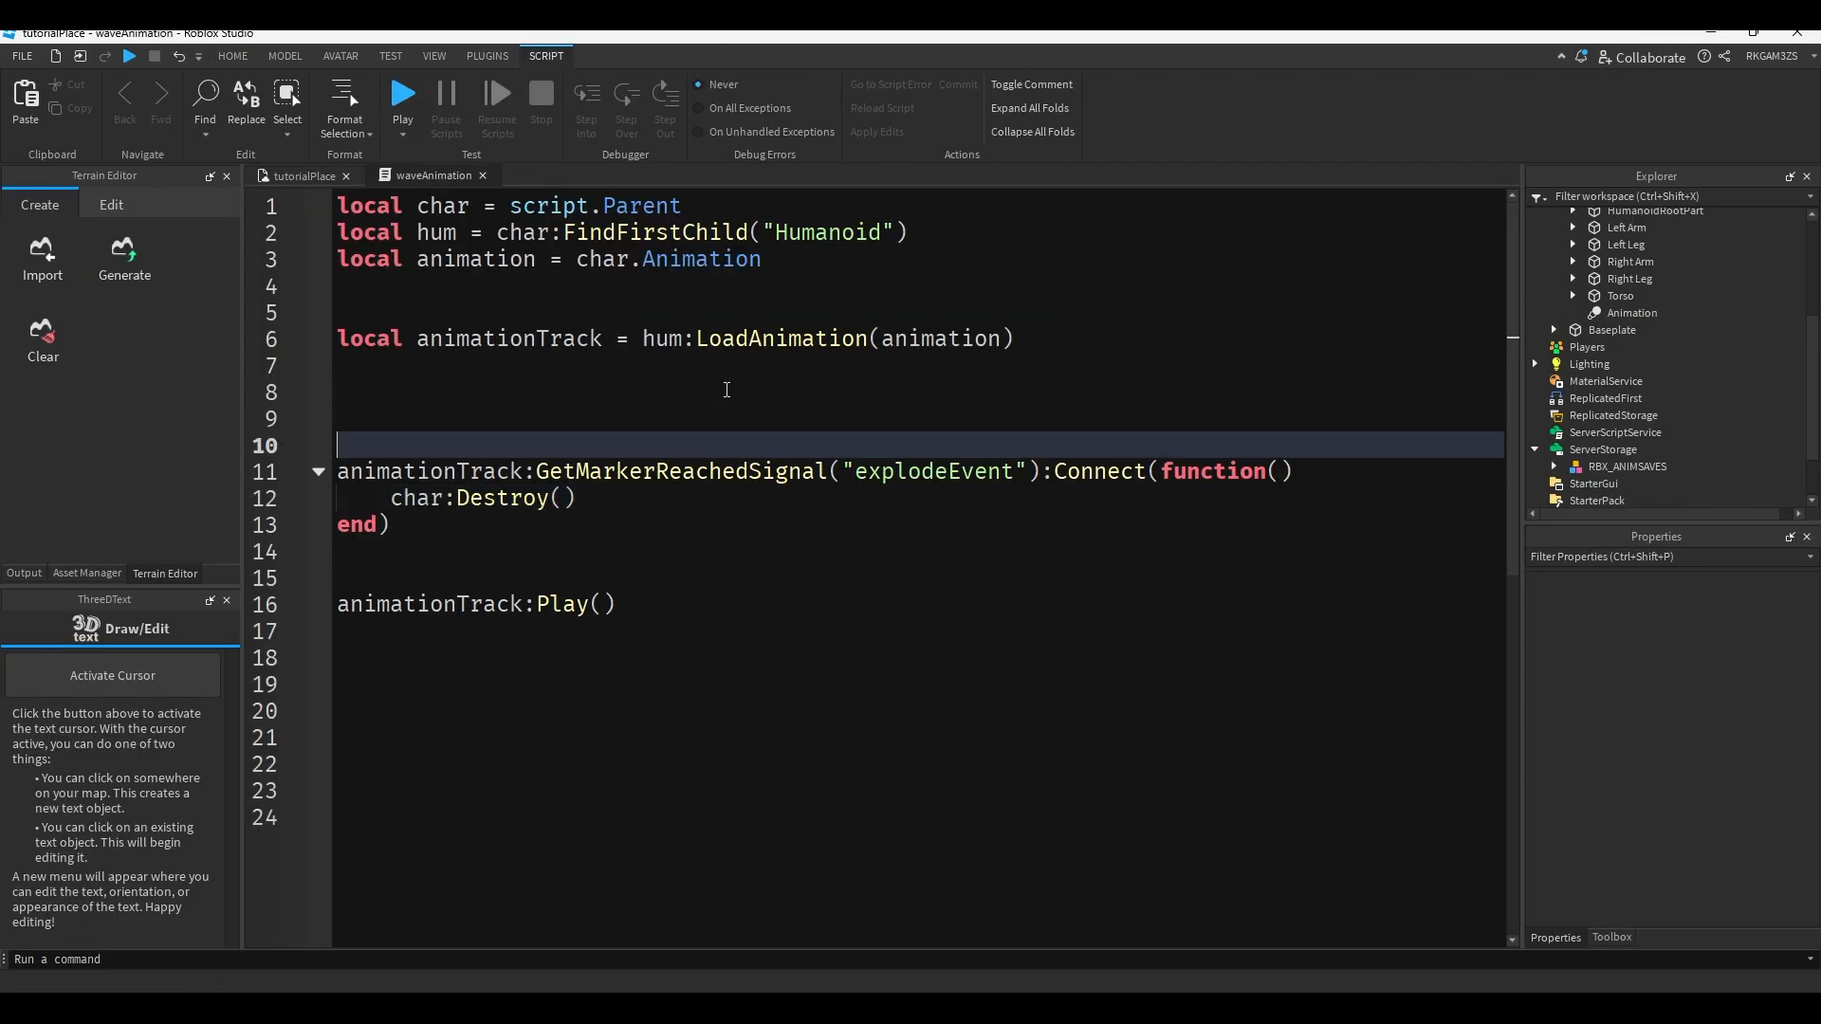
key(Up)
key(Return)
key(BackSpace)
key(BackSpace)
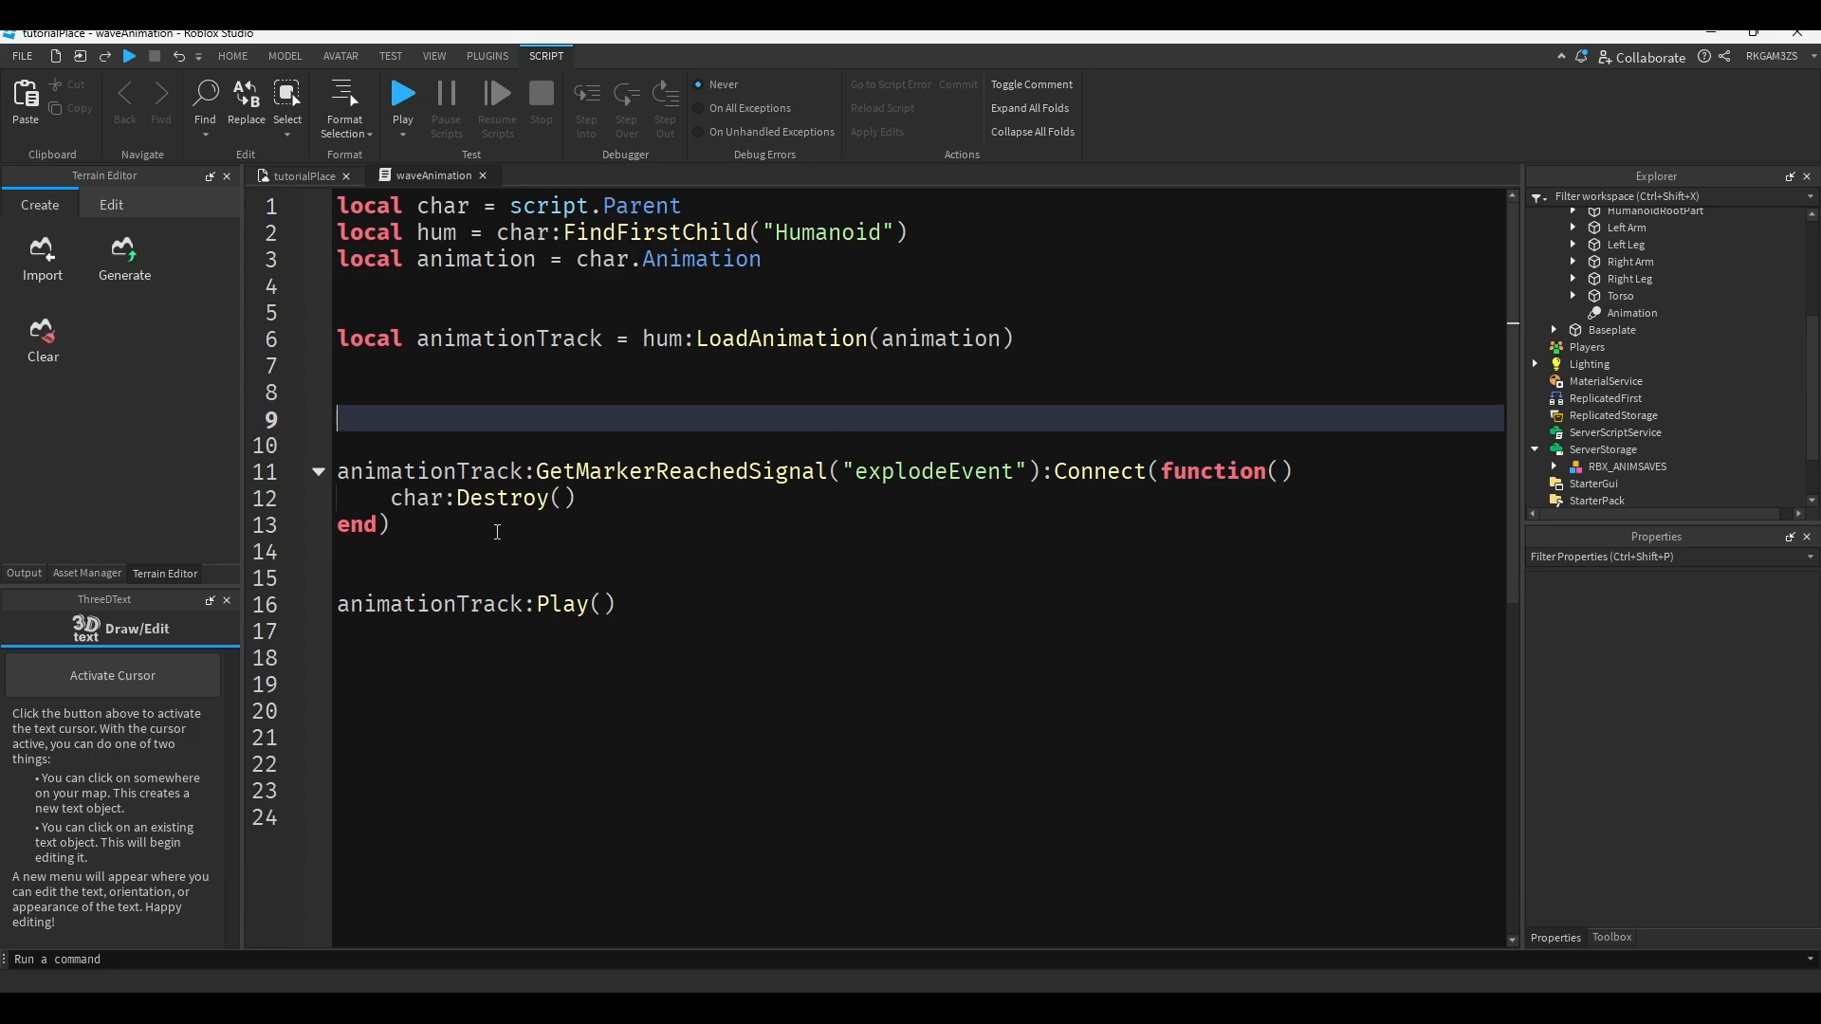
click(435, 503)
key(Return)
key(Return)
text(task.wait(5))
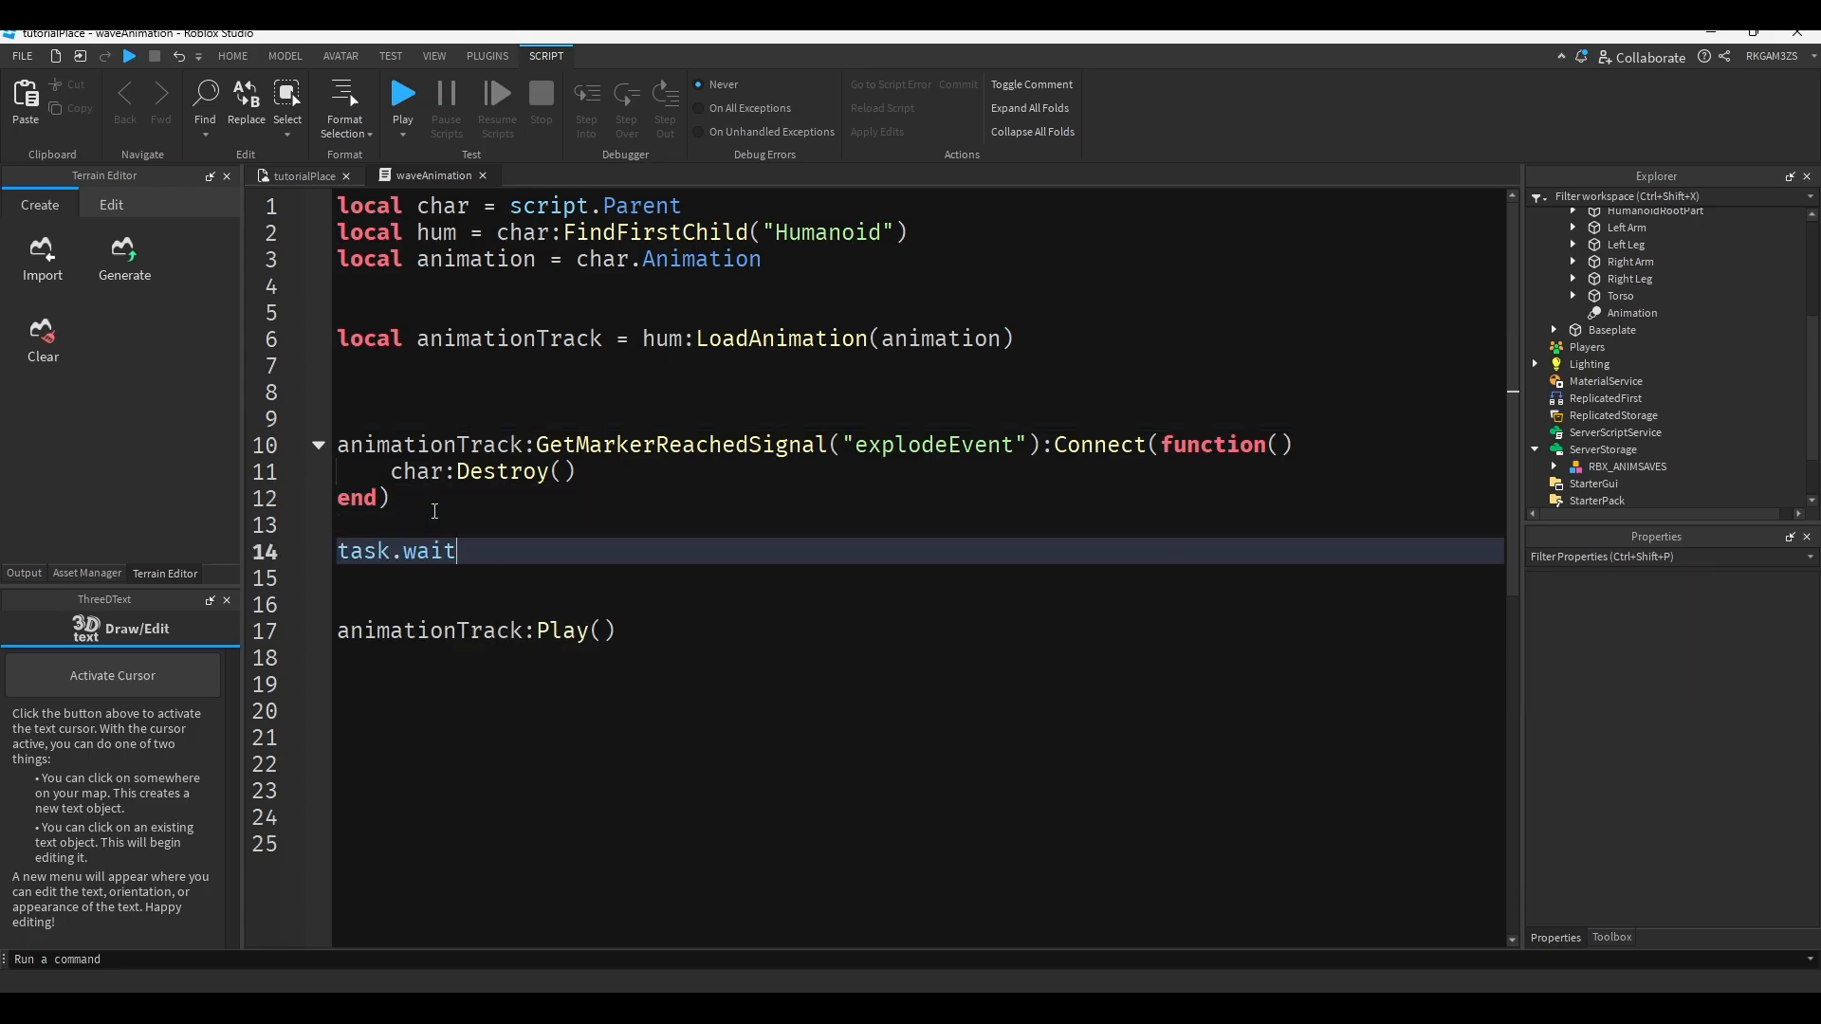
Playtest the place with the delayed animation, walk the character over to the Rig, and view the character's idle wave up close.
click(284, 177)
click(813, 99)
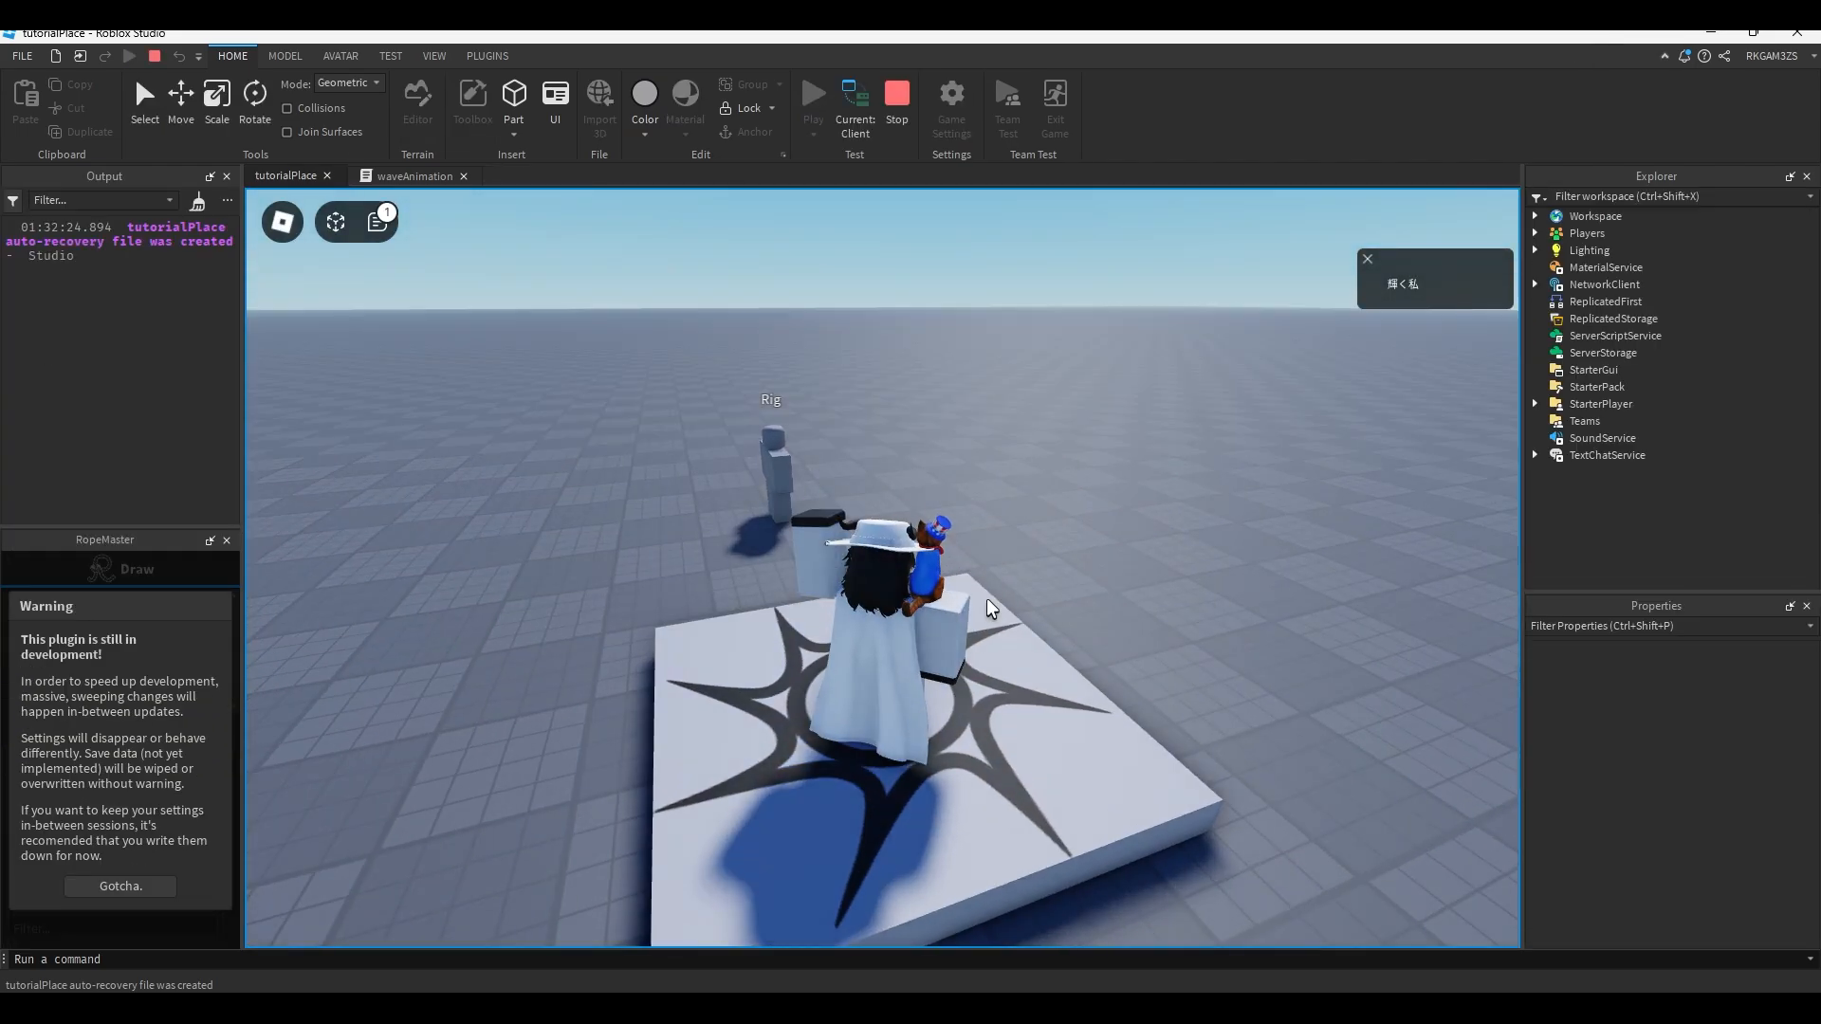
key(w)
right_drag(987, 608, 987, 608)
right_drag(1253, 625, 1259, 624)
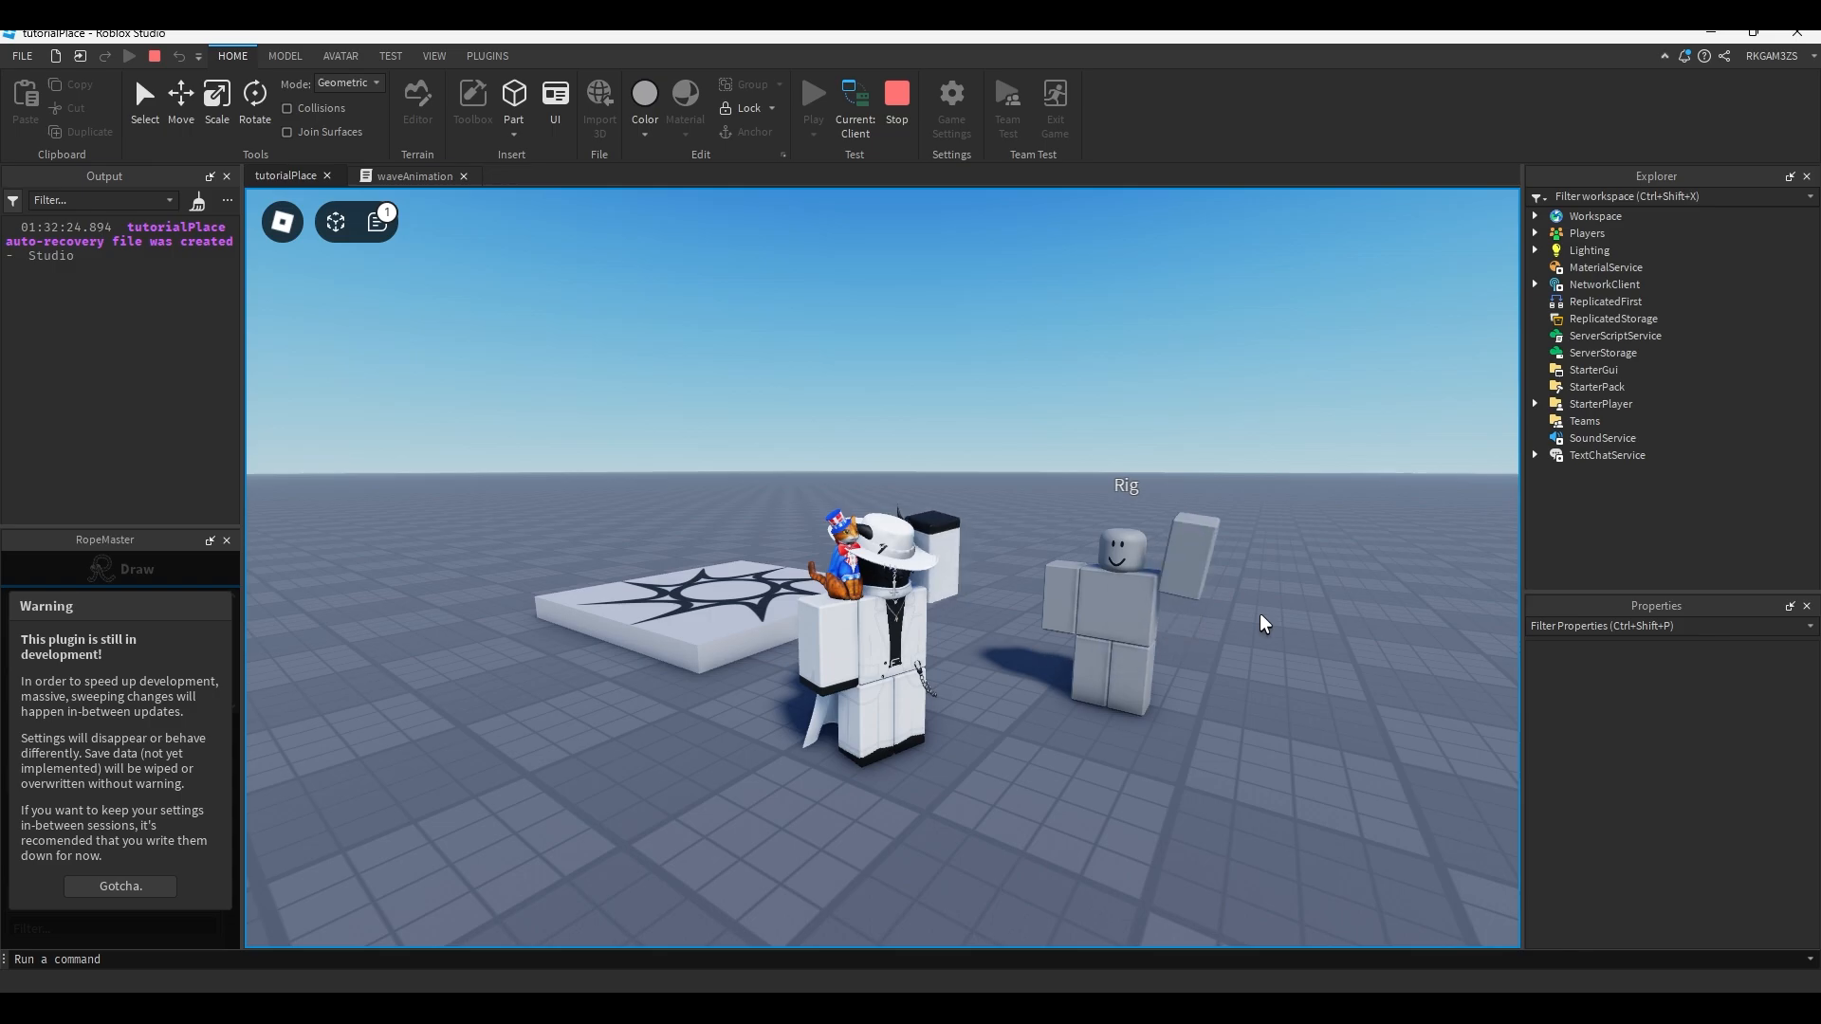
scroll(1262, 622, up, 10)
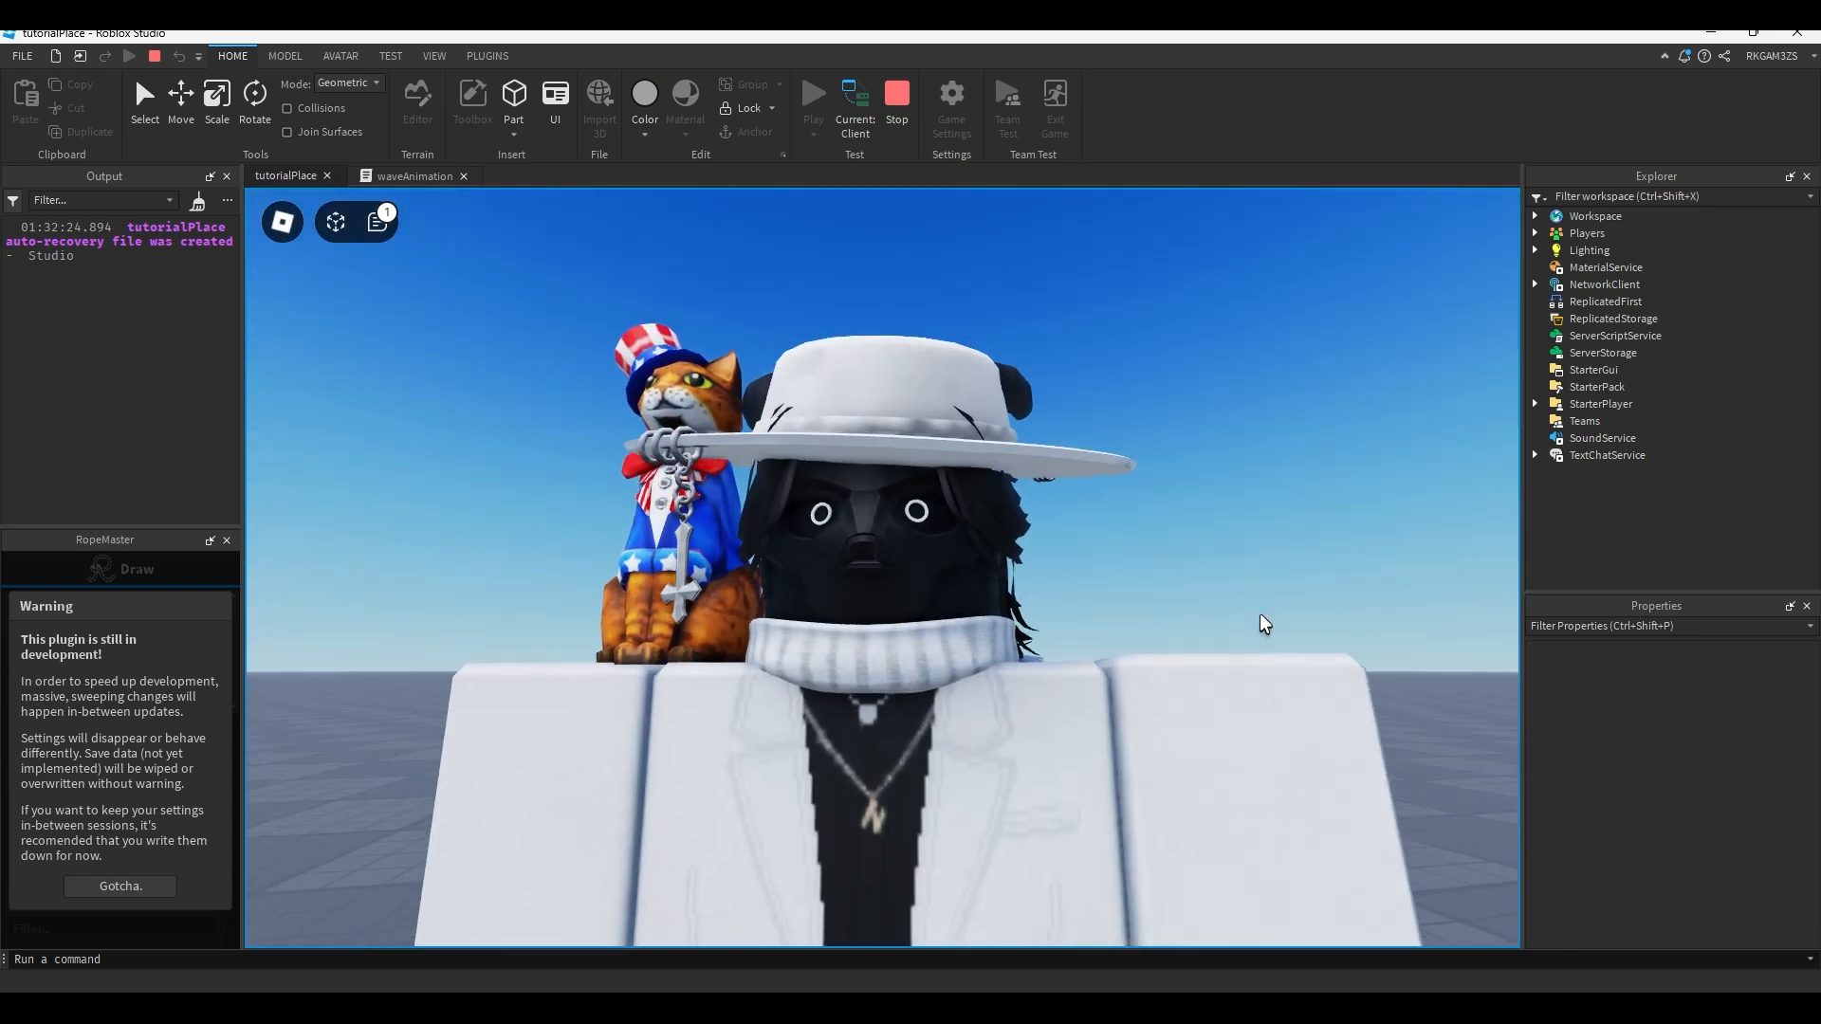
scroll(1194, 598, down, 4)
right_drag(1194, 598, 1194, 598)
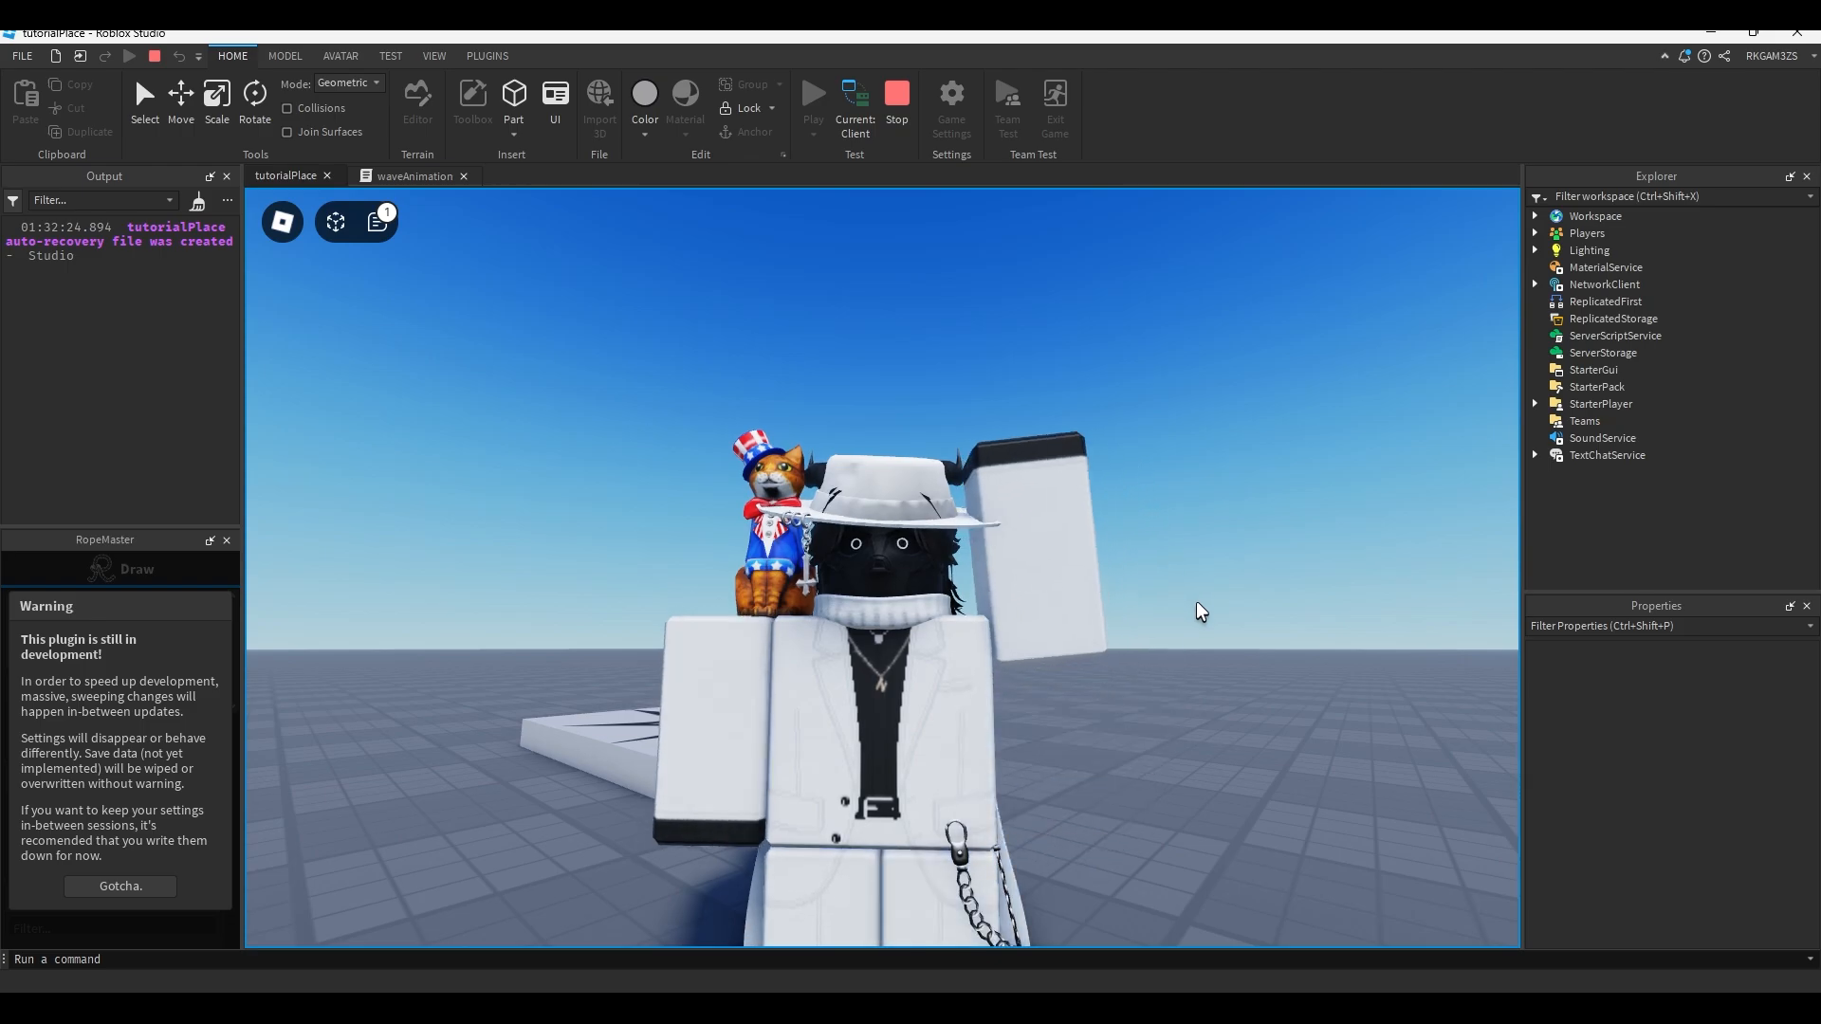
scroll(1198, 610, up, 6)
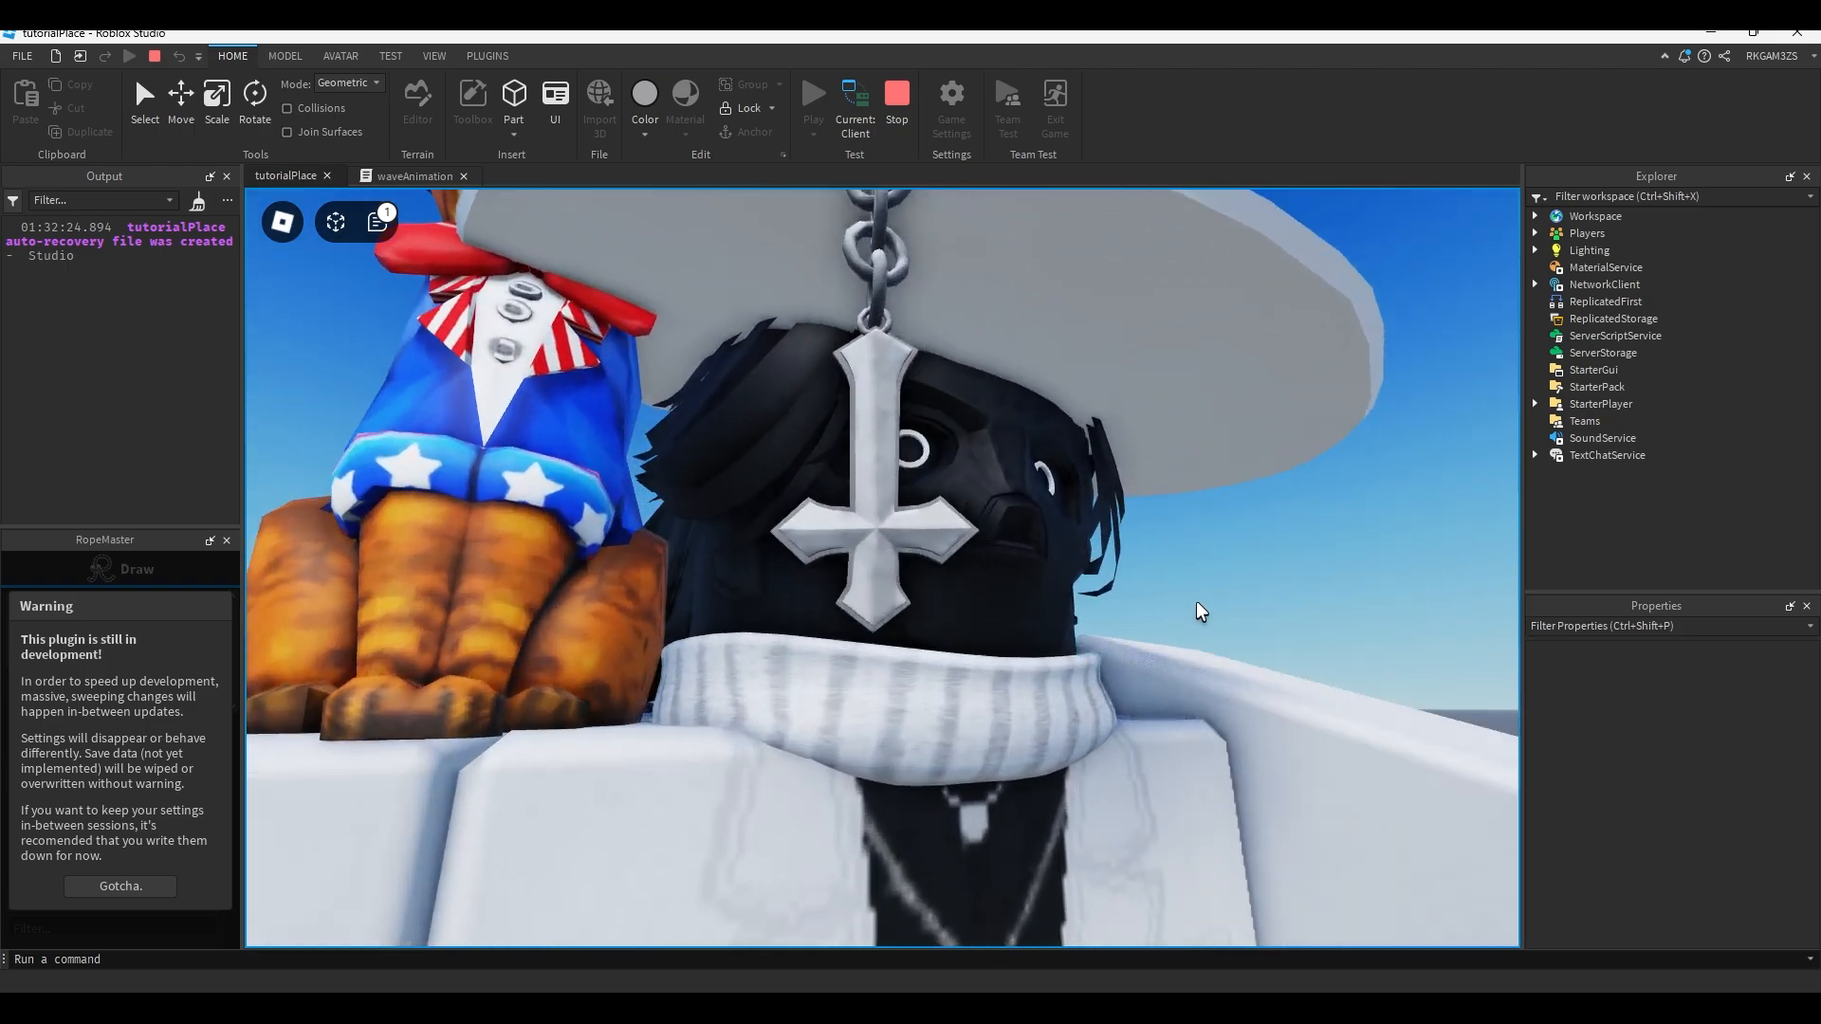
scroll(1197, 610, down, 1)
scroll(1198, 610, up, 1)
scroll(1198, 610, down, 1)
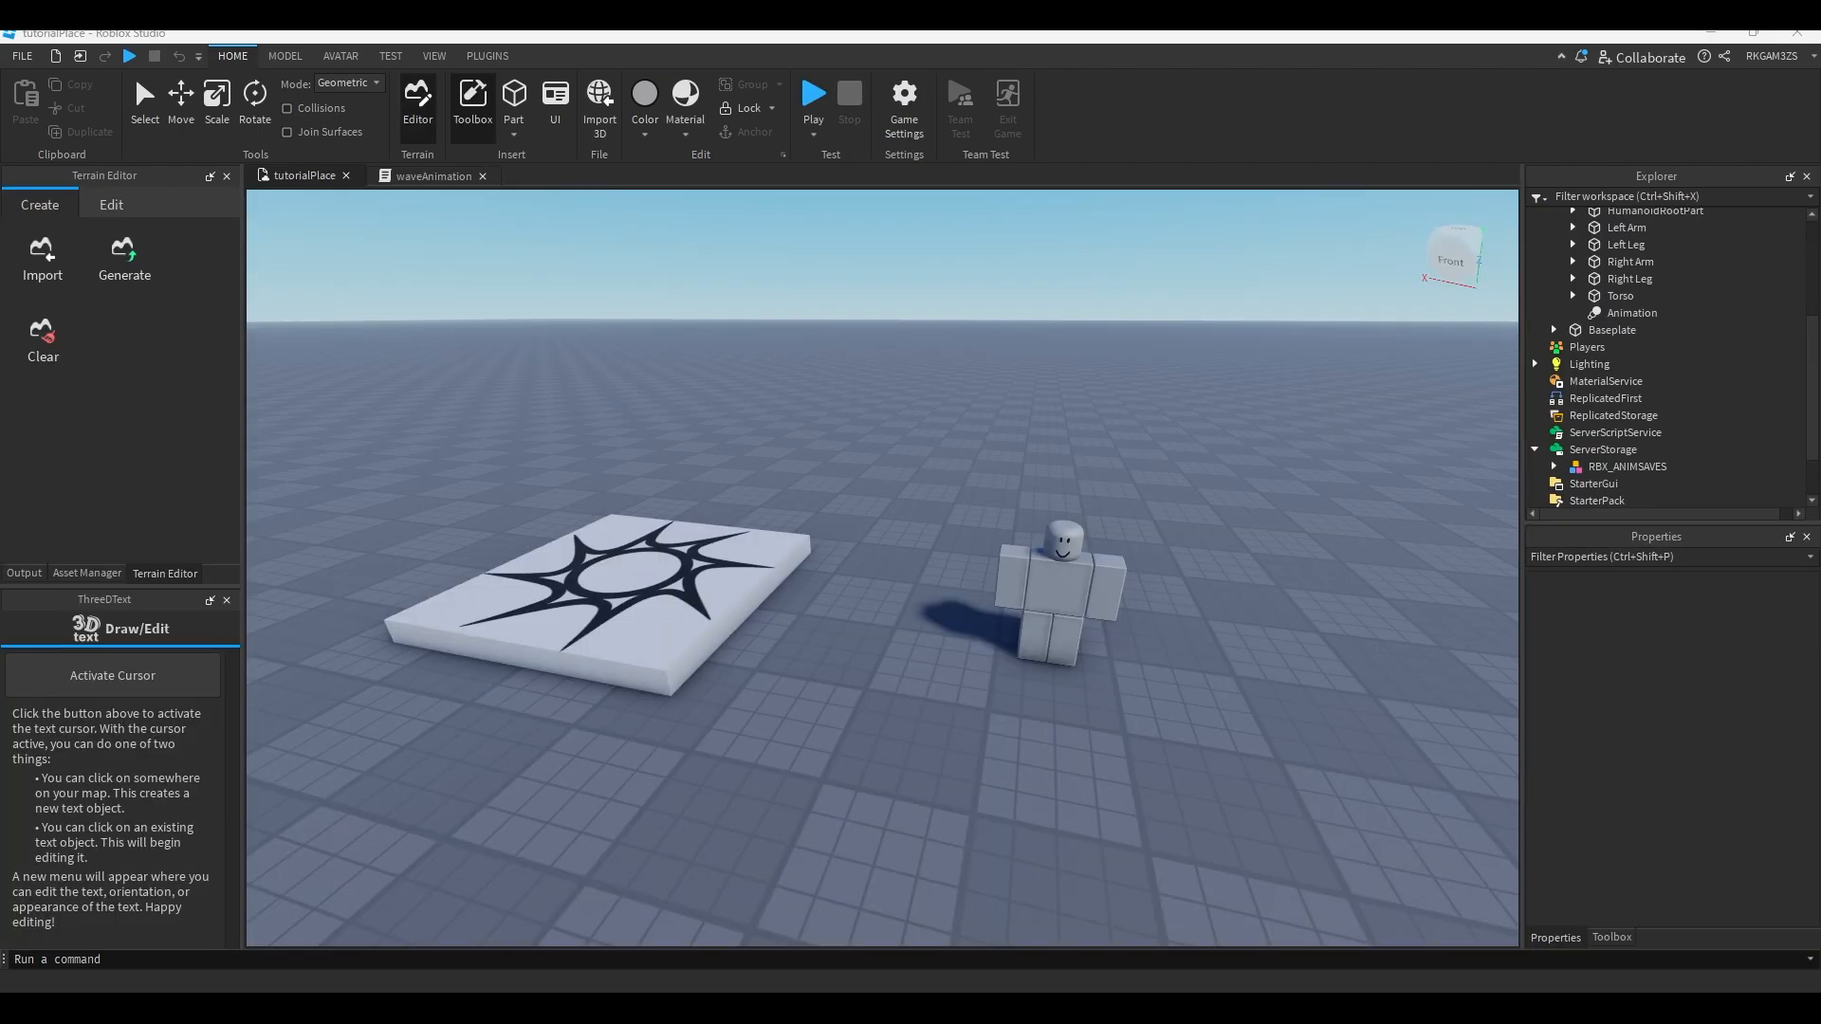
Show the My Animations inventory in the Toolbox, widen the Toolbox, and browse the published animations.
click(1633, 939)
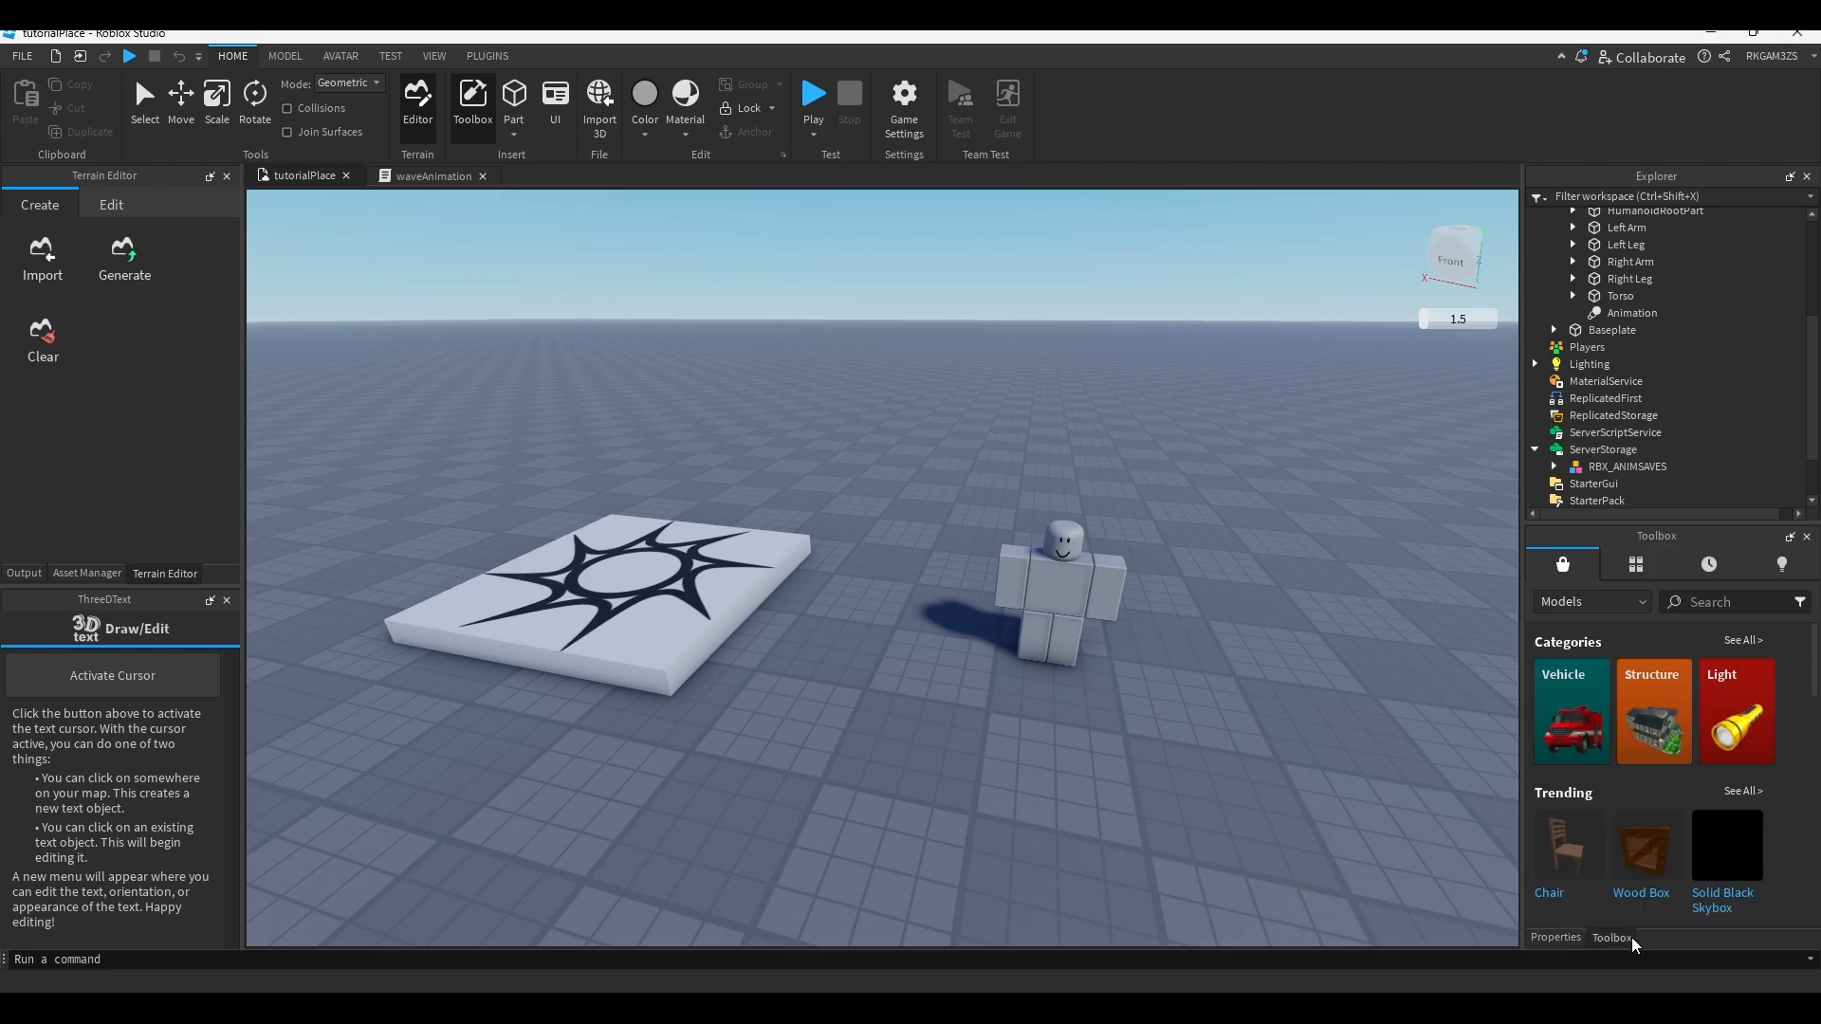
click(1635, 566)
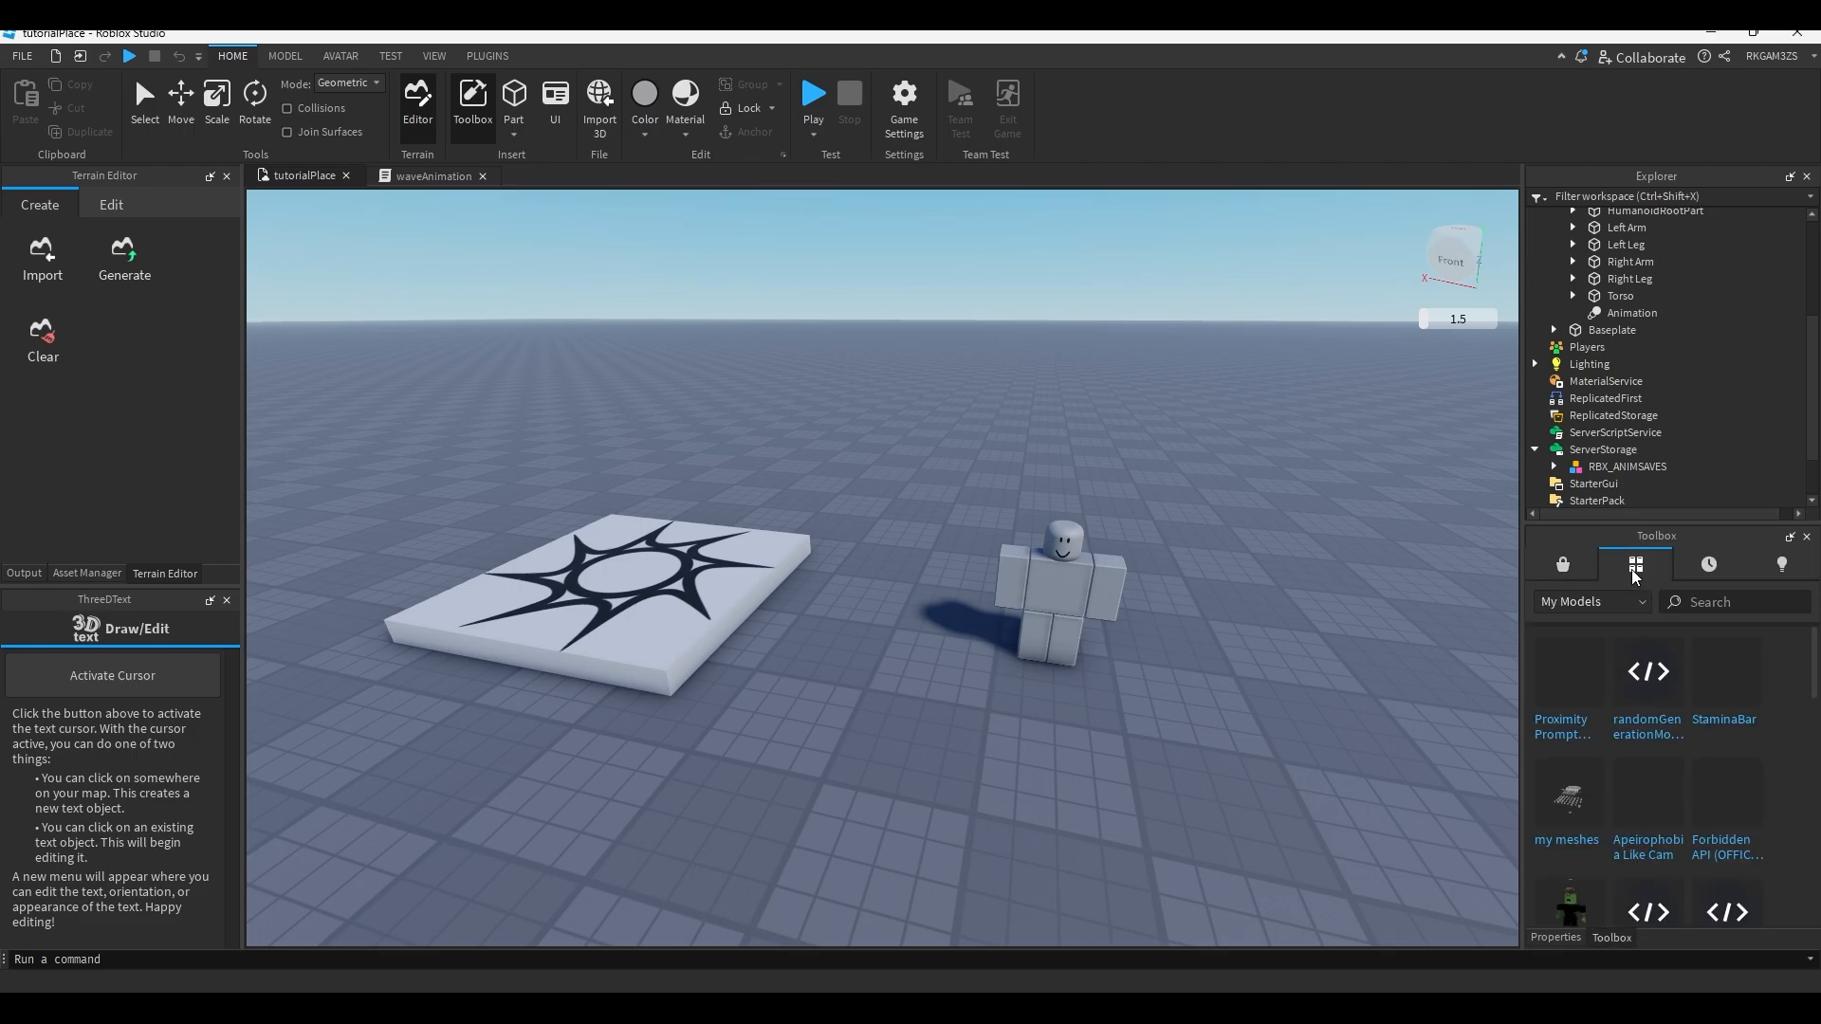
click(1619, 611)
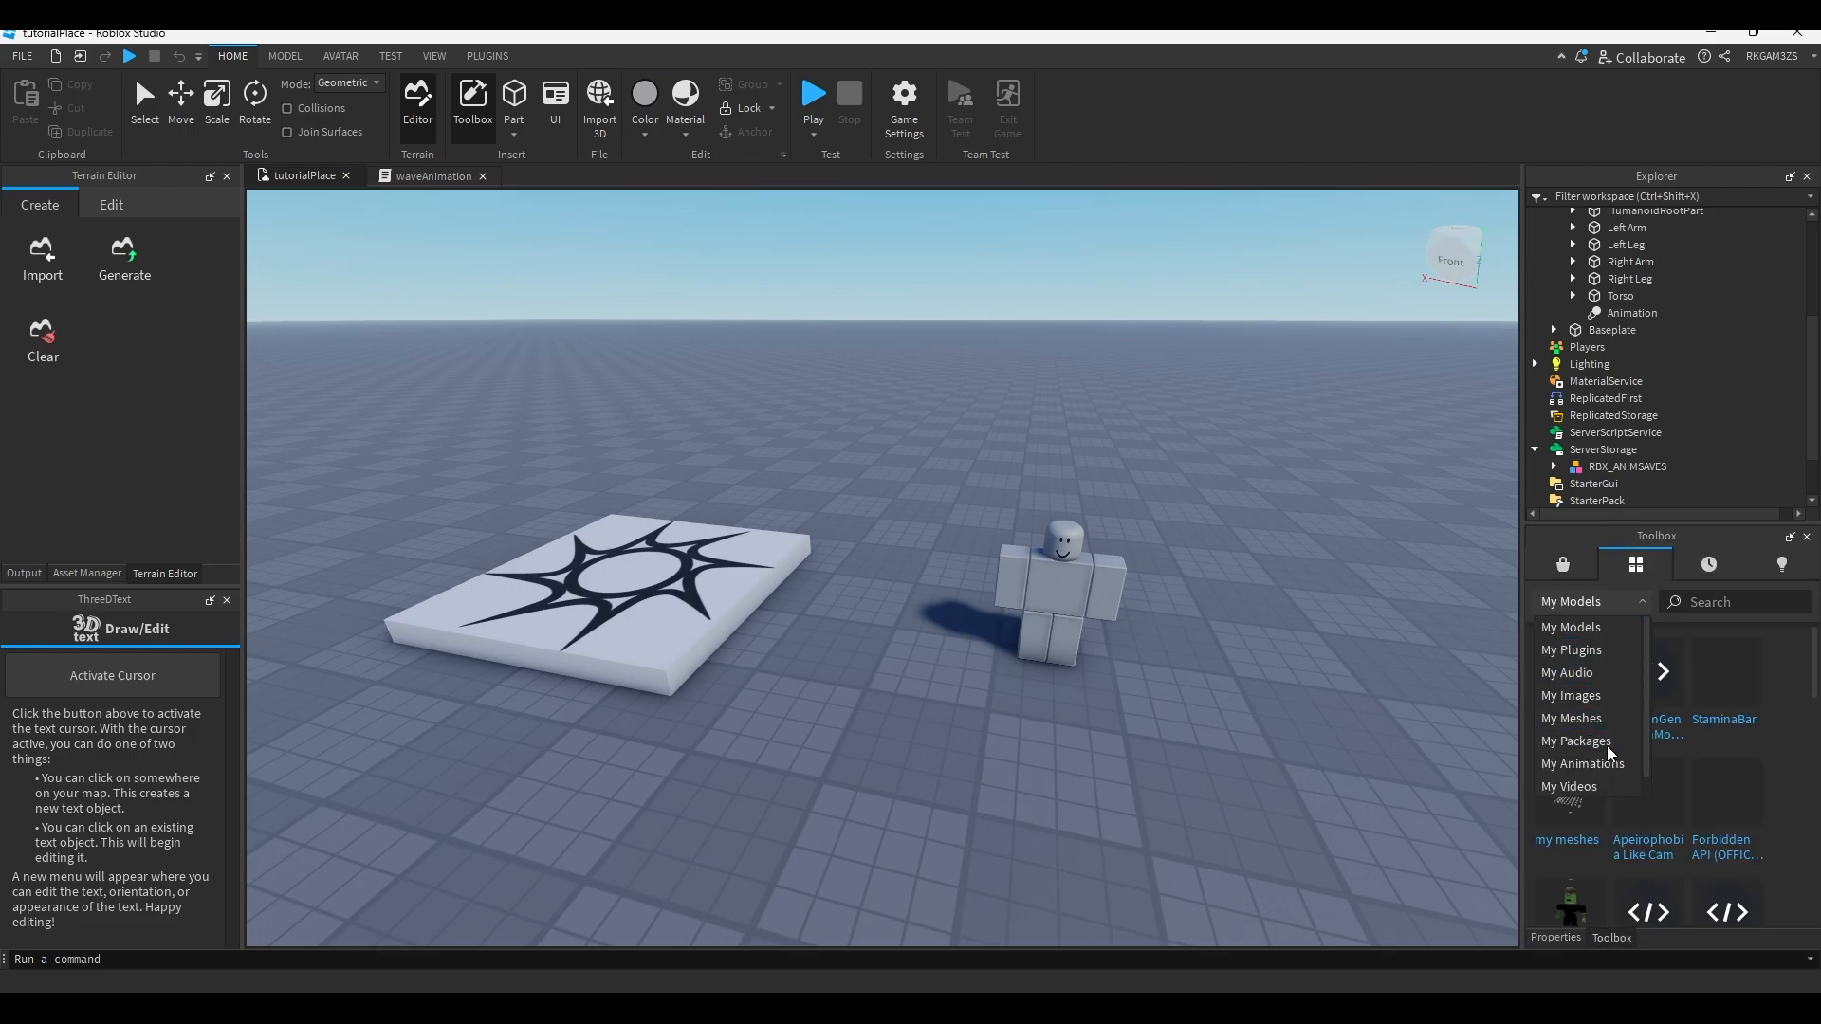
click(1579, 763)
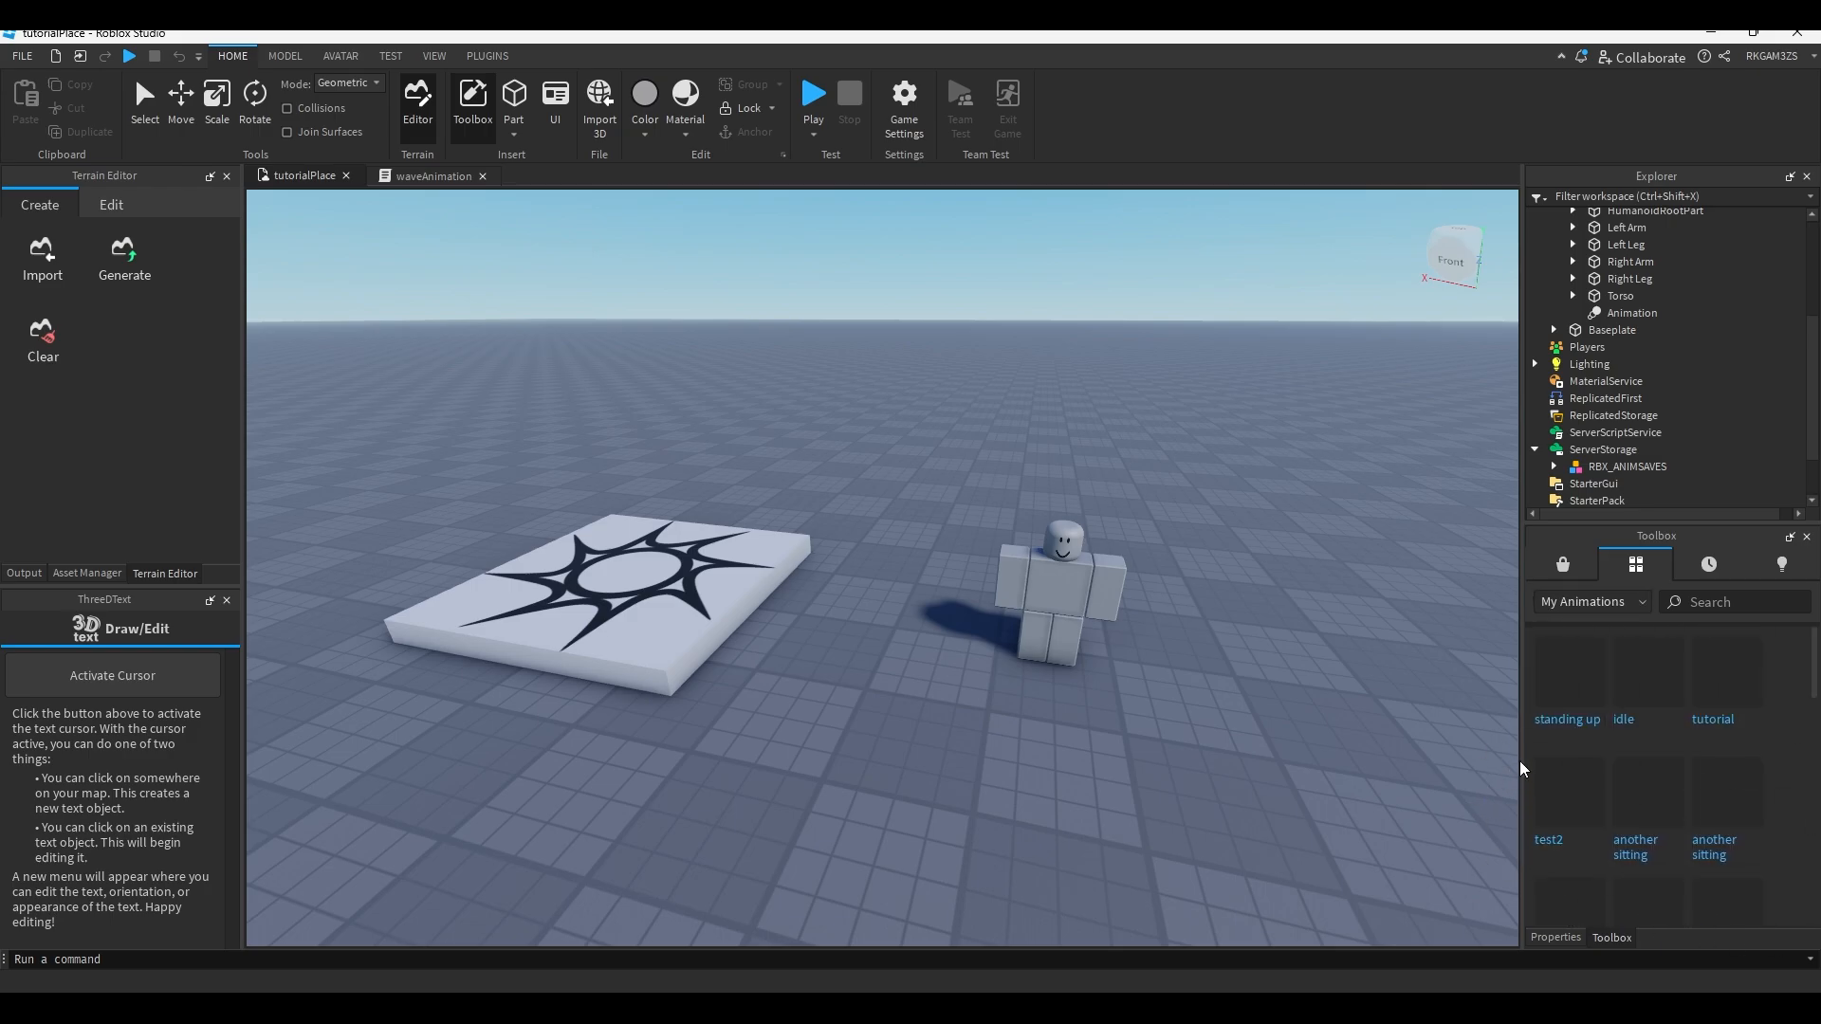
drag(1521, 761, 1089, 761)
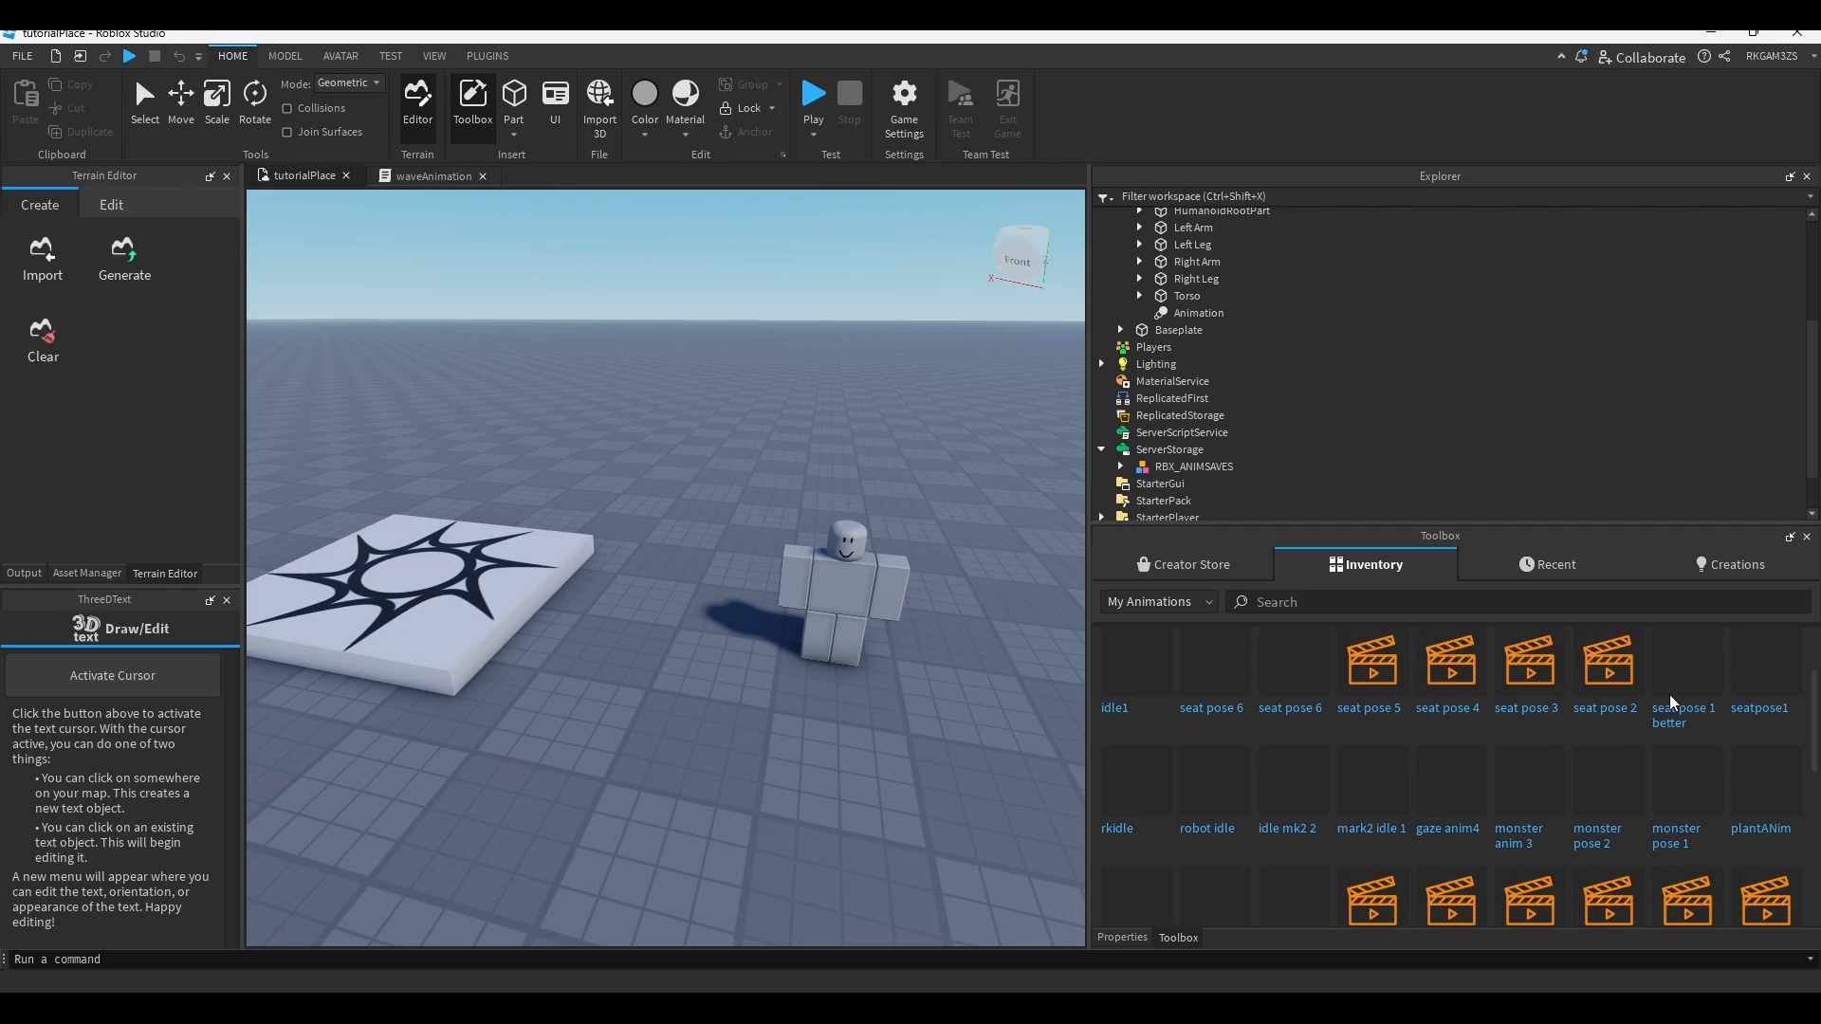
scroll(1626, 725, up, 4)
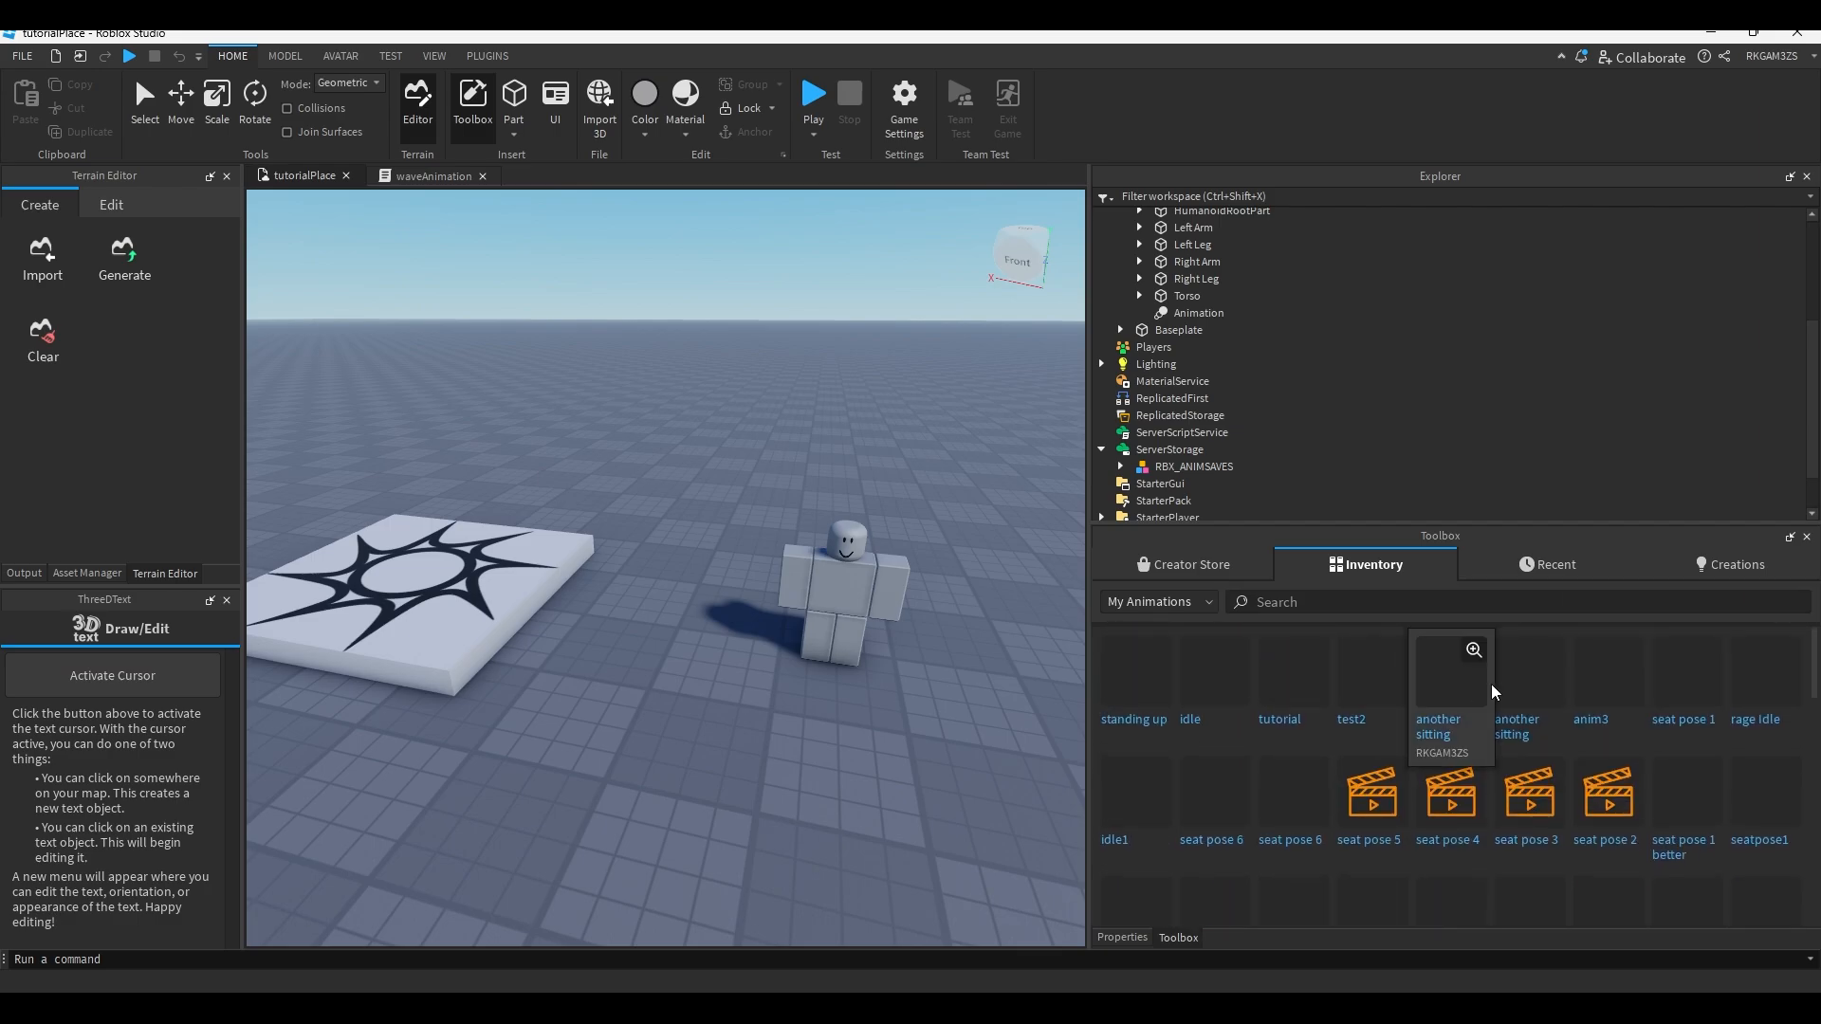